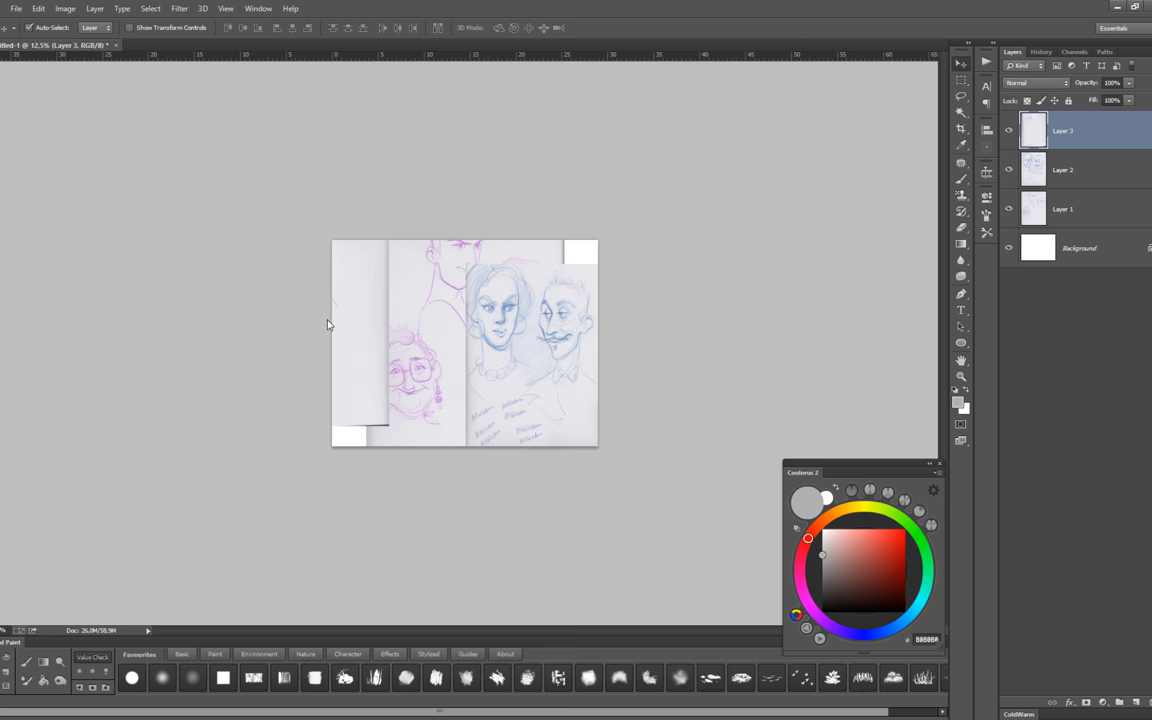
Open a second window of the sketch sheet, tiled beside a narrow 12.5% reference view.
{"action": "left_click", "coordinate": [258, 8]}
{"action": "left_click", "coordinate": [340, 250]}
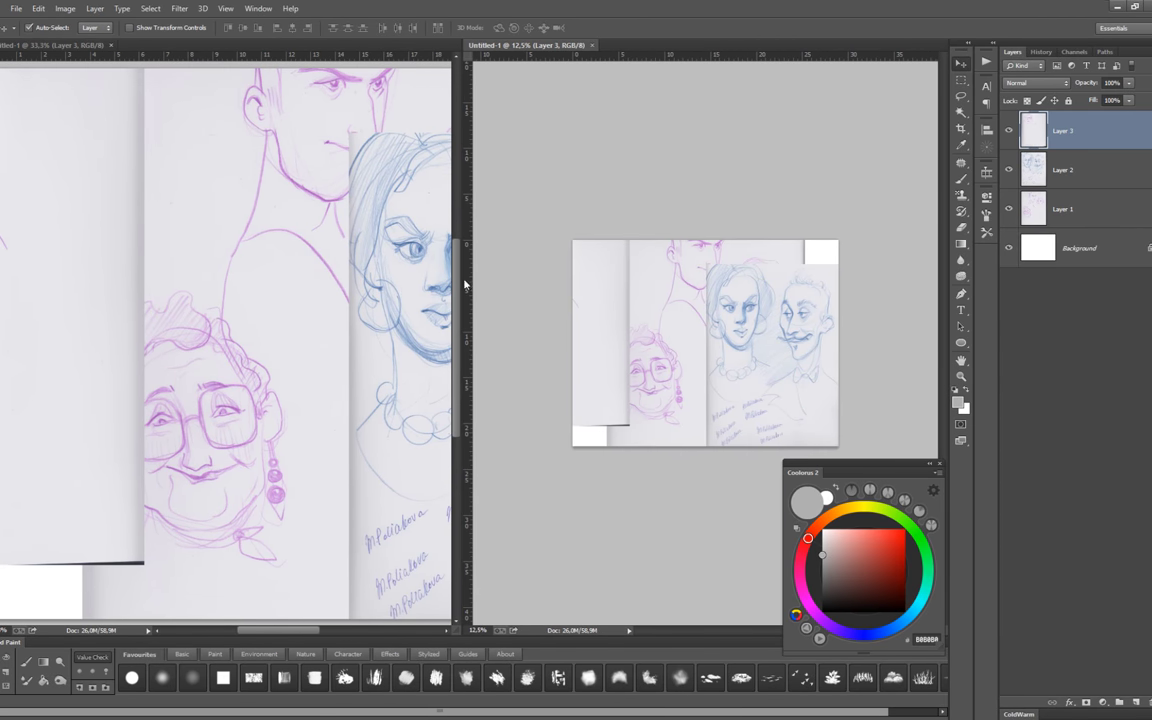
{"action": "mouse_move", "coordinate": [461, 278]}
{"action": "left_mouse_down"}
{"action": "mouse_move", "coordinate": [338, 350]}
{"action": "mouse_move", "coordinate": [266, 352]}
{"action": "left_mouse_up"}
{"action": "key", "text": "ctrl+minus"}
{"action": "key", "text": "ctrl+minus"}
{"action": "key", "text": "ctrl+minus"}
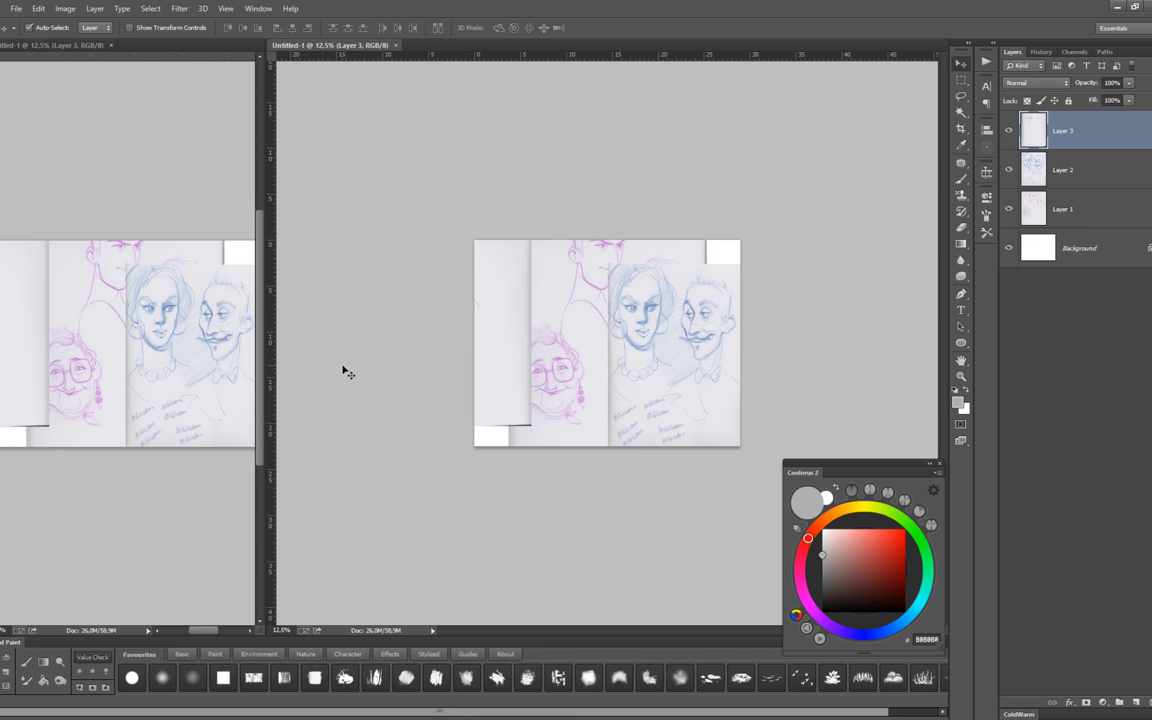
{"action": "mouse_move", "coordinate": [509, 342]}
{"action": "left_mouse_down"}
{"action": "mouse_move", "coordinate": [492, 303]}
{"action": "mouse_move", "coordinate": [504, 226]}
{"action": "left_mouse_up"}
Combine the sketch page into a new layer, delete old Layer 3, and show Layer 1 again.
{"action": "key", "text": "l"}
{"action": "key", "text": "ctrl+j"}
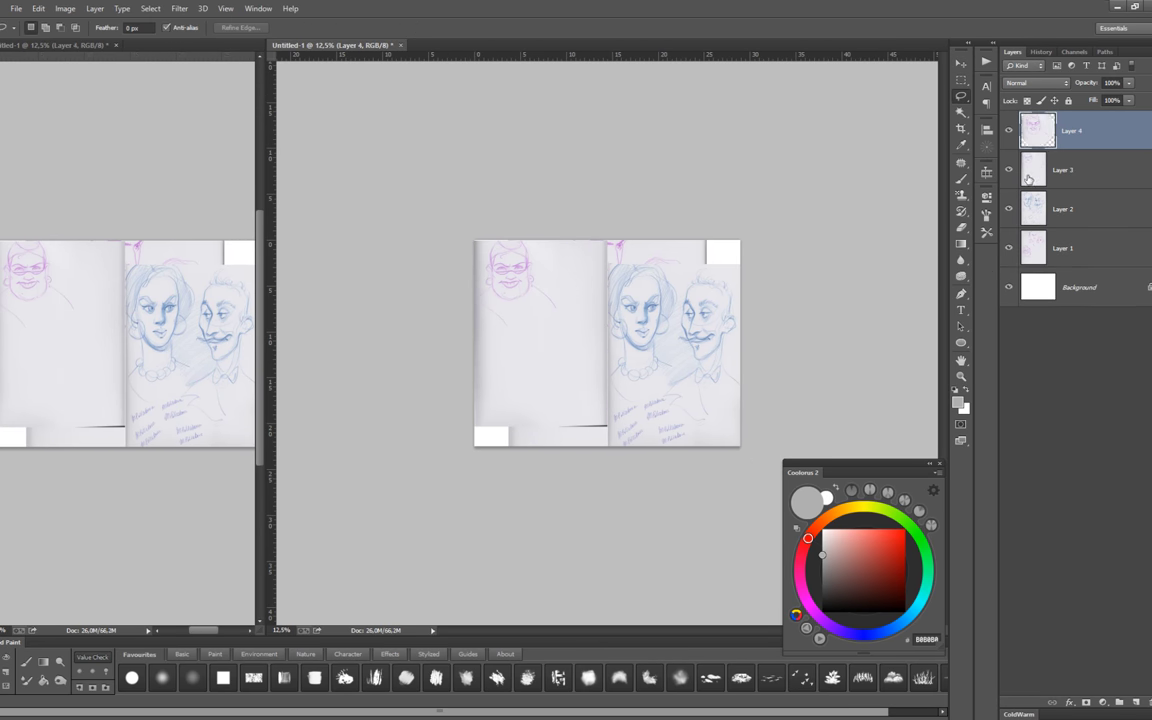
{"action": "left_click", "coordinate": [1062, 170]}
{"action": "key", "text": "Delete"}
{"action": "left_click", "coordinate": [1009, 209]}
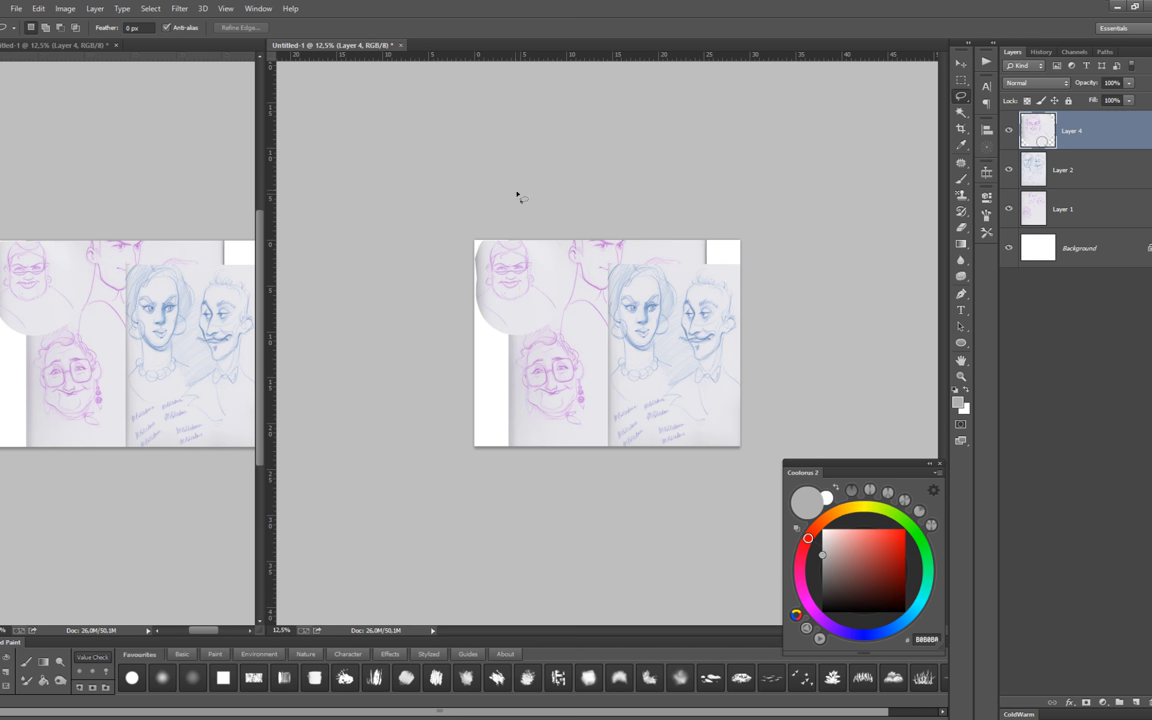
Lasso the unwanted lower-right region of the blue sketch and delete it.
{"action": "key", "text": "ctrl+plus"}
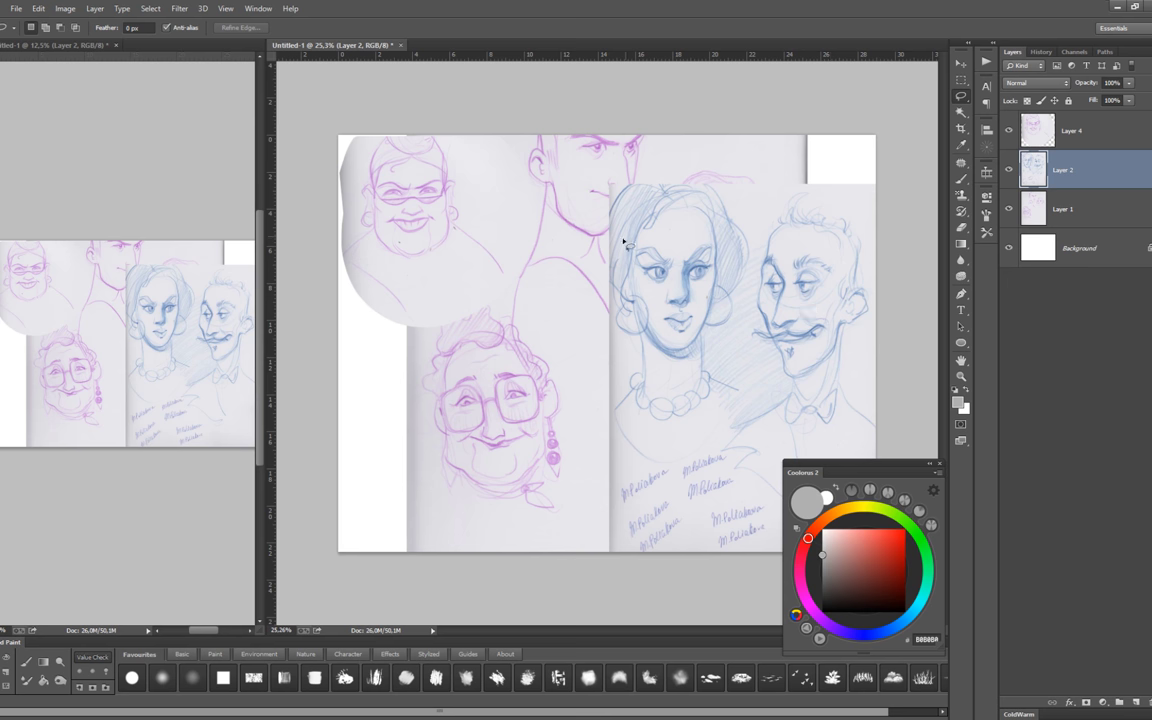
{"action": "left_click_drag", "start_coordinate": [609, 380], "coordinate": [609, 252]}
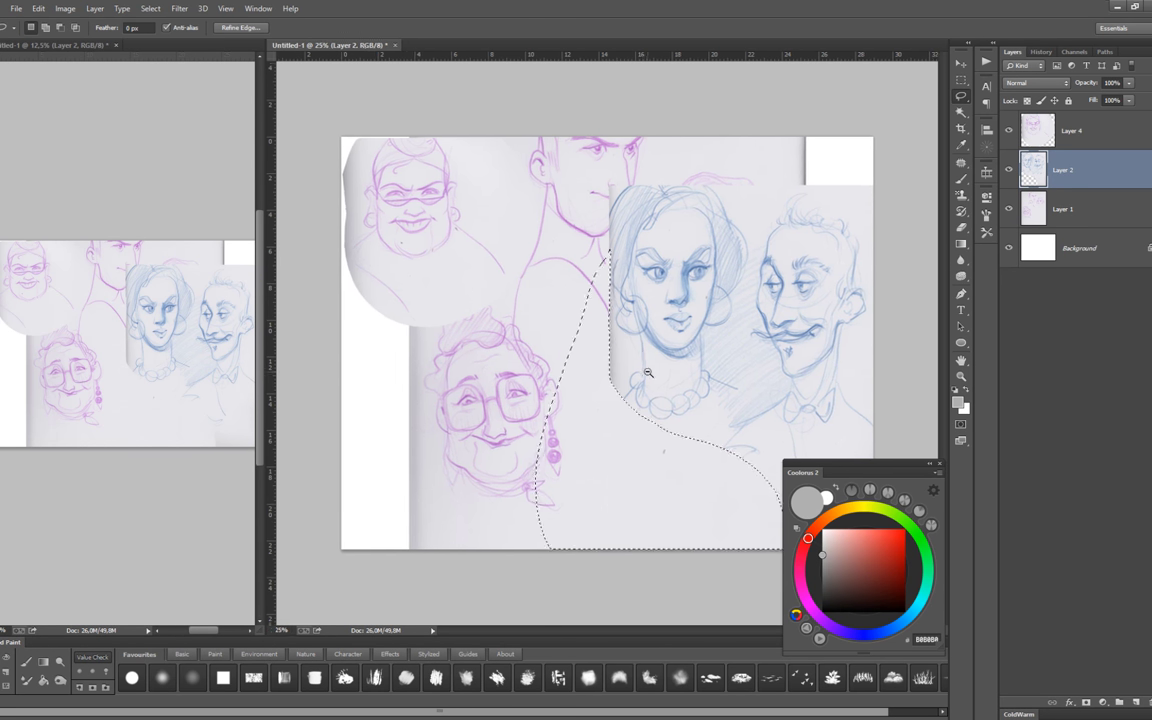
{"action": "key", "text": "ctrl+minus"}
{"action": "mouse_move", "coordinate": [578, 334]}
{"action": "left_mouse_down"}
{"action": "mouse_move", "coordinate": [737, 402]}
{"action": "mouse_move", "coordinate": [620, 357]}
{"action": "left_mouse_up"}
{"action": "key", "text": "Delete"}
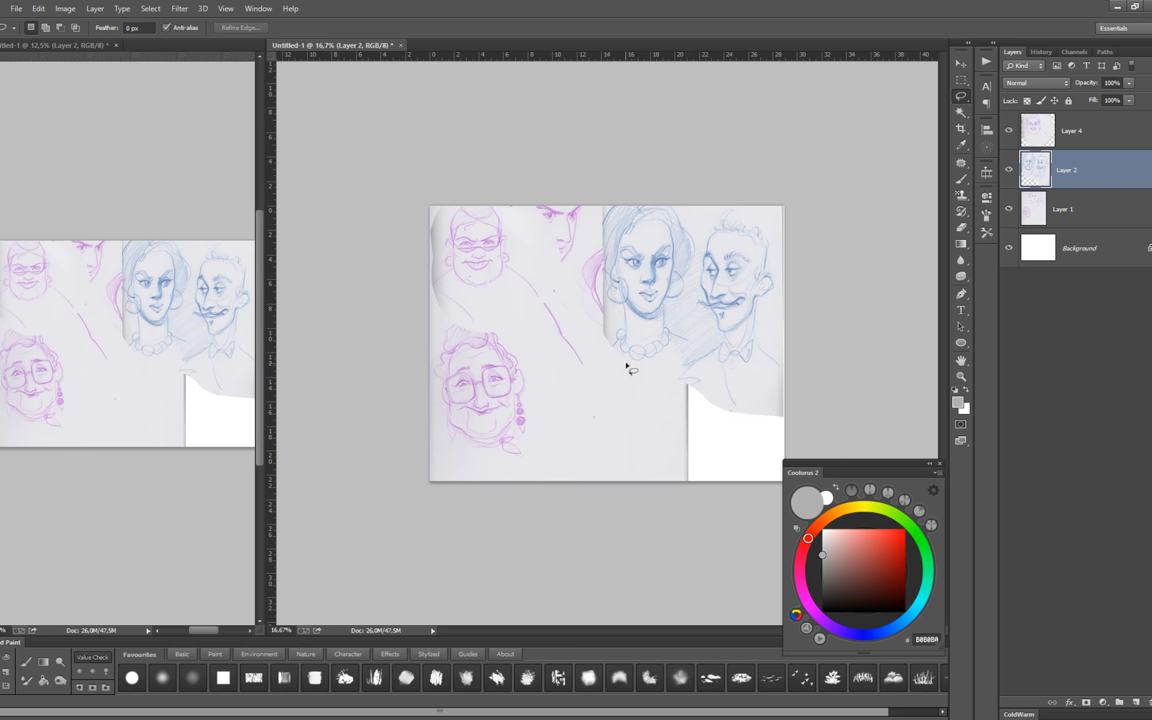
Duplicate the Background layer, then select Layer 1 and zoom the canvas to 25%.
{"action": "left_click", "coordinate": [1040, 250]}
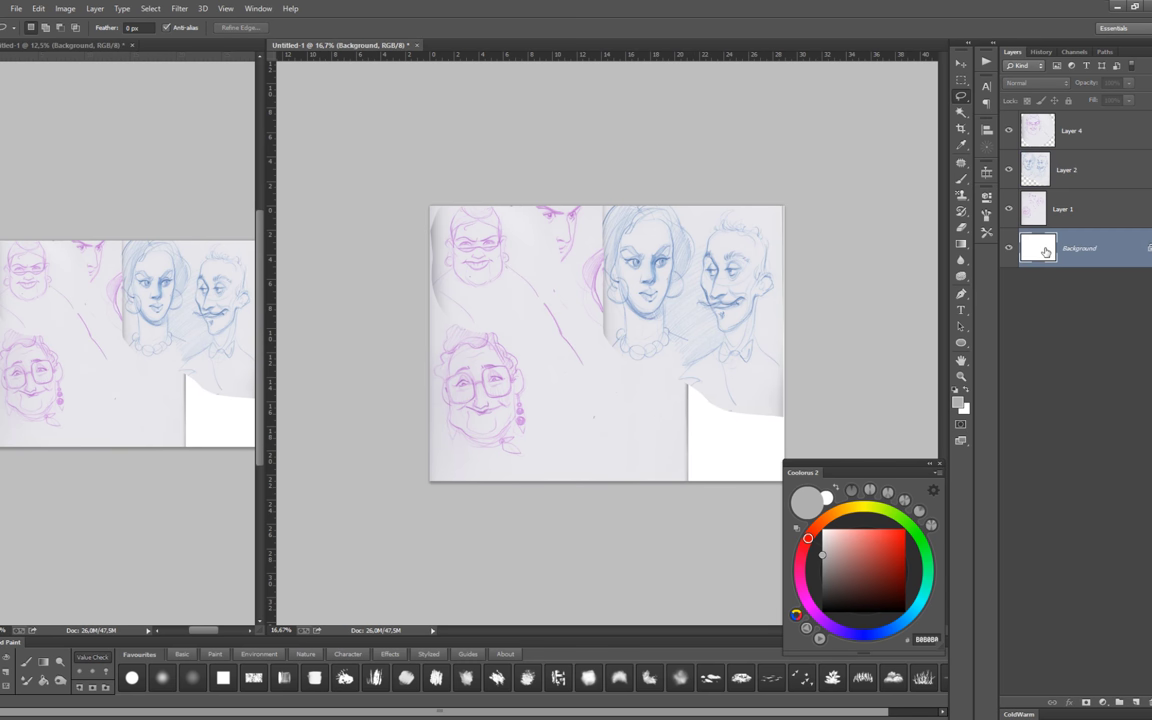
{"action": "key", "text": "ctrl+j"}
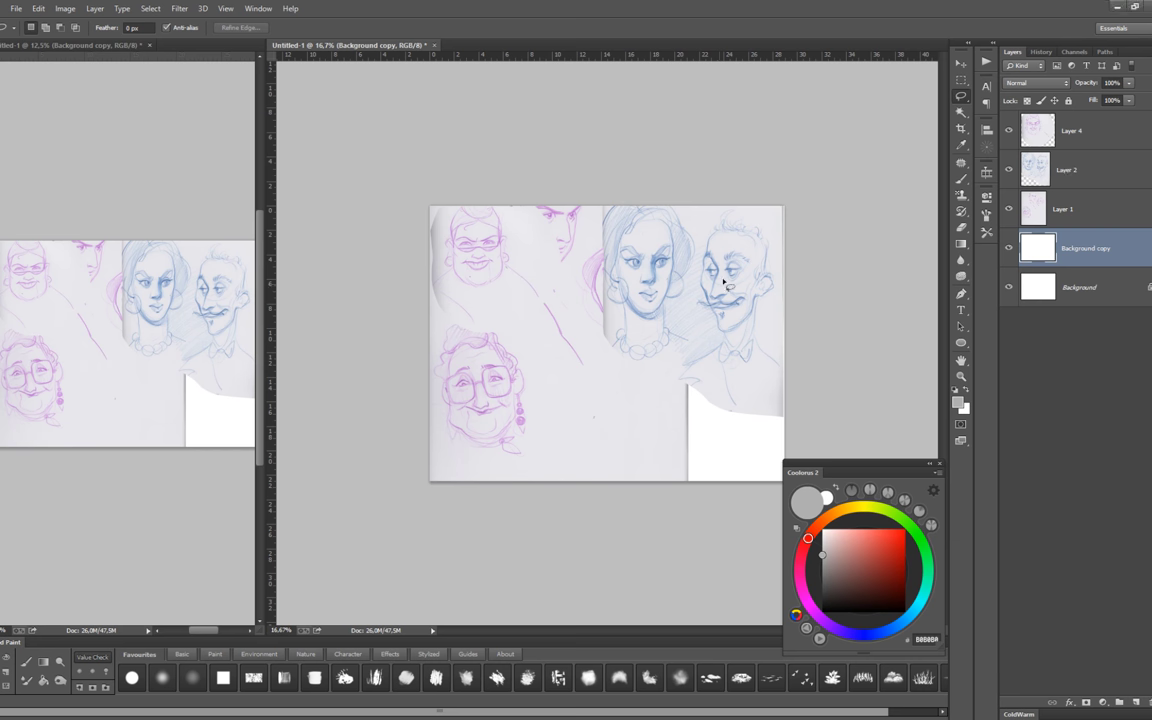
{"action": "left_click", "coordinate": [1030, 209]}
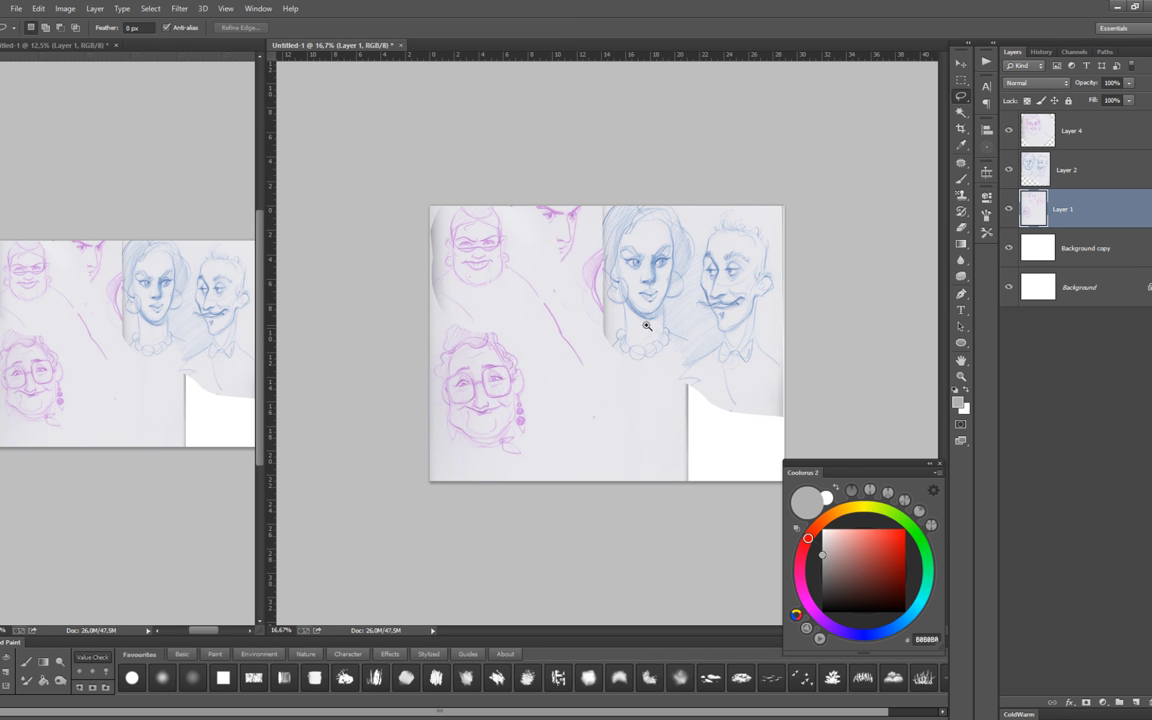
{"action": "left_click_drag", "start_coordinate": [646, 326], "coordinate": [700, 330]}
Add empty Layer 5 above Layer 2 and set Layer 2 to Multiply blending.
{"action": "key", "text": "ctrl+shift+alt+n"}
{"action": "left_click_drag", "start_coordinate": [1035, 209], "coordinate": [1040, 192]}
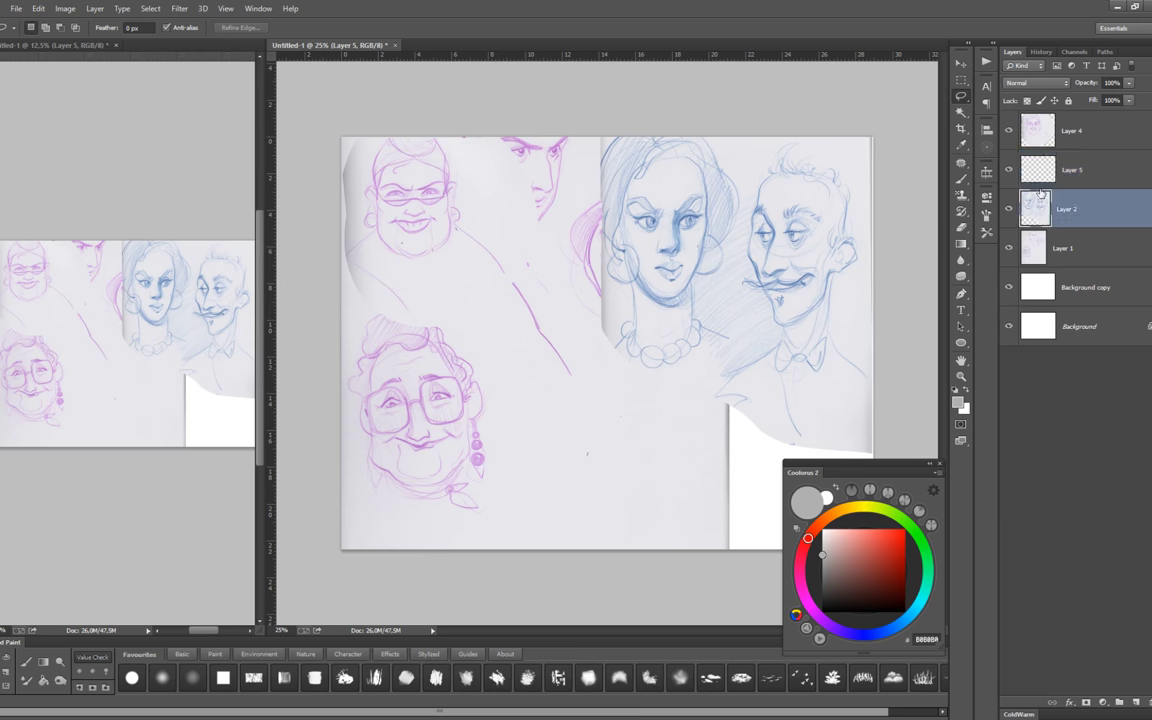
{"action": "key", "text": "shift+alt+m"}
{"action": "key", "text": "alt+bracketleft"}
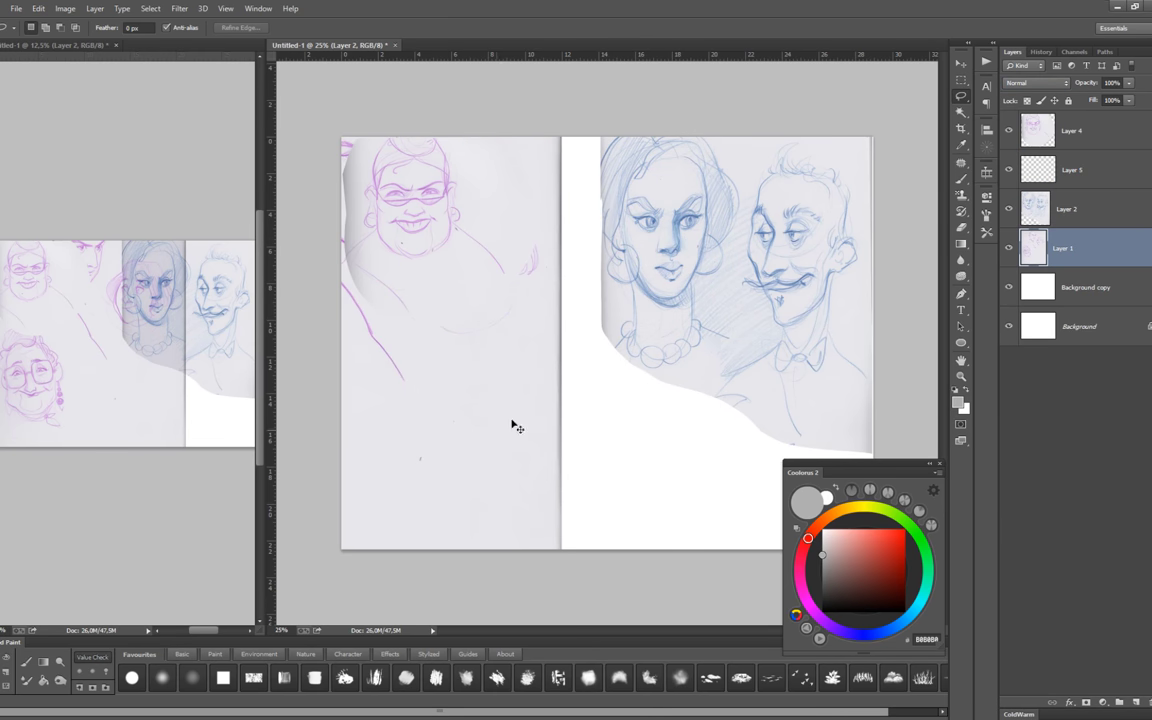
{"action": "left_click_drag", "start_coordinate": [699, 406], "coordinate": [697, 417]}
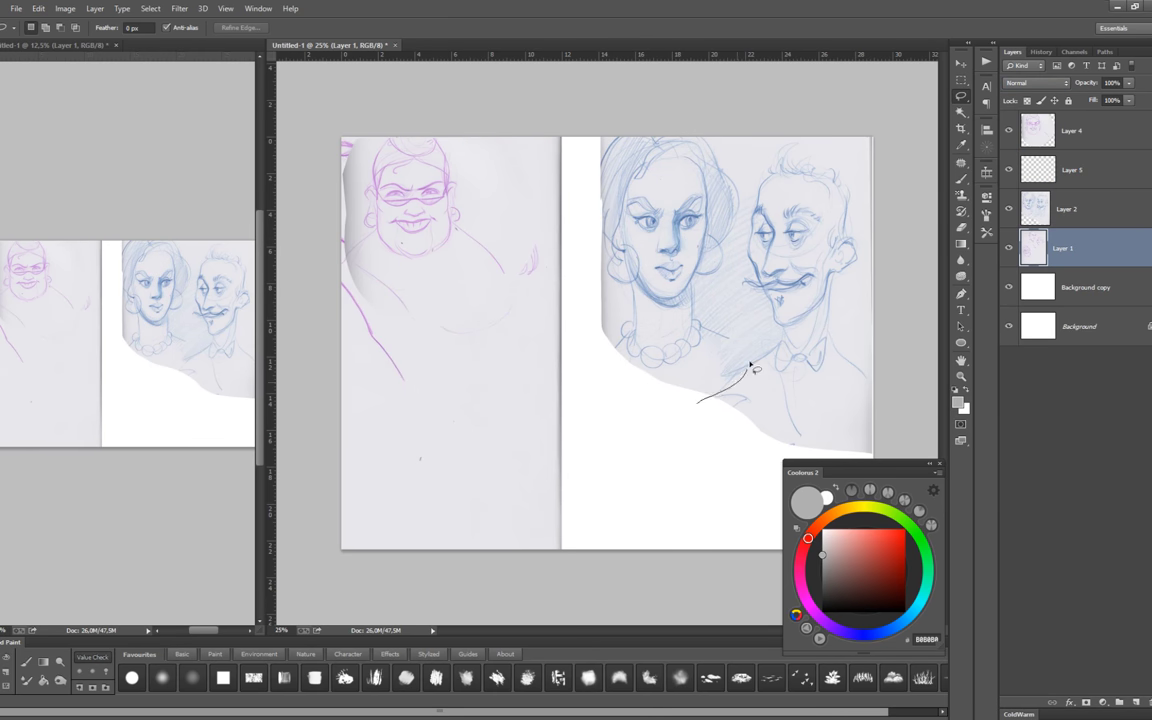
{"action": "left_click", "coordinate": [1033, 212]}
{"action": "key", "text": "ctrl+d"}
Create a Normal-mode Layer 6 beneath Layer 2 and browse the saved tool presets.
{"action": "key", "text": "ctrl+shift+alt+n"}
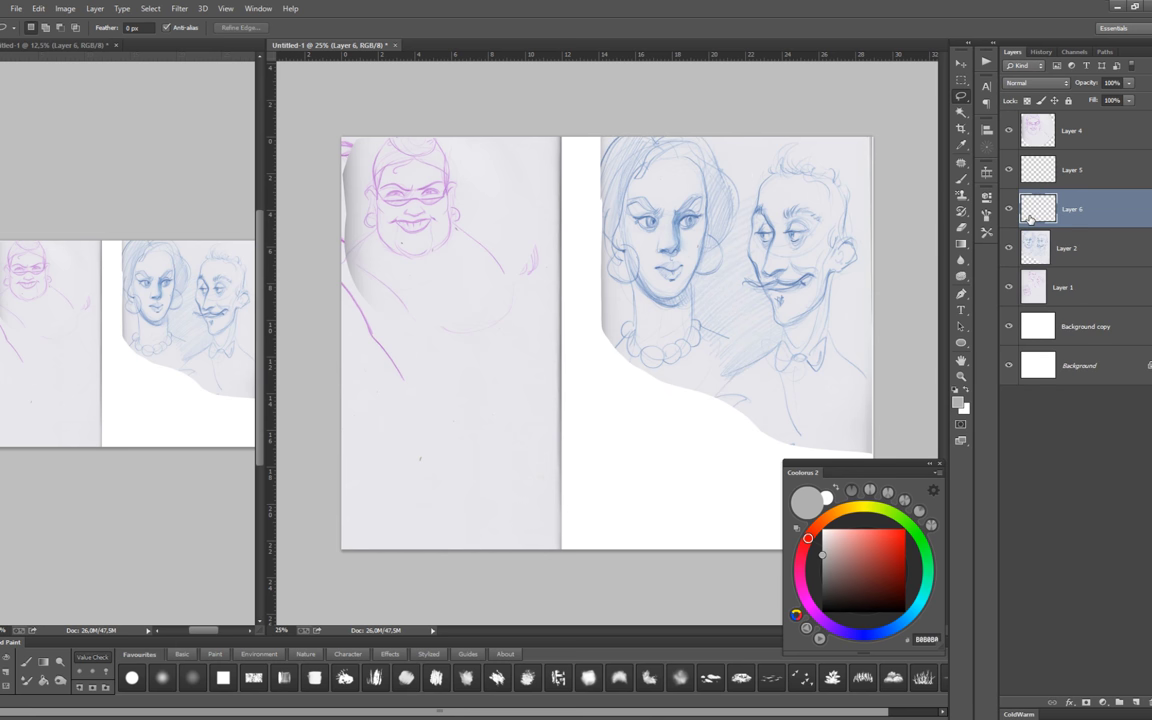
{"action": "left_click", "coordinate": [1037, 82]}
{"action": "key", "text": "Escape"}
{"action": "key", "text": "ctrl+bracketleft"}
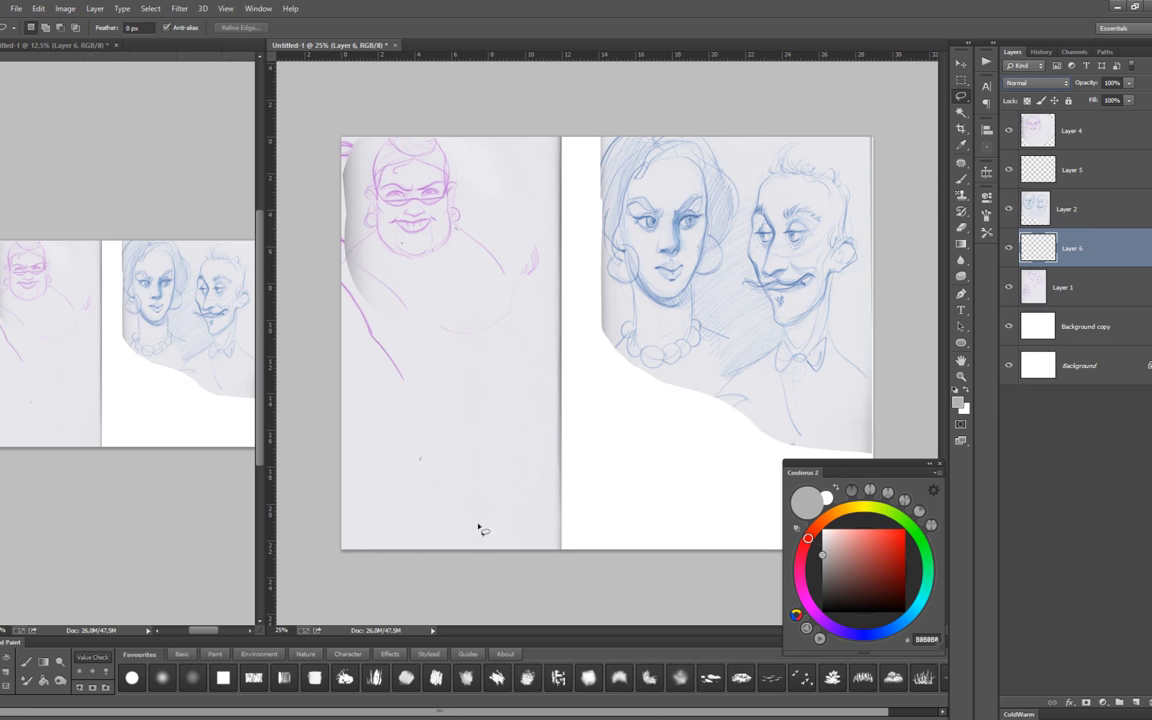
{"action": "left_click", "coordinate": [987, 233]}
{"action": "left_click_drag", "start_coordinate": [968, 215], "coordinate": [968, 372]}
Choose a soft brush preset and paint EFD6BA skin tone over the man's face and ear.
{"action": "left_click", "coordinate": [959, 411]}
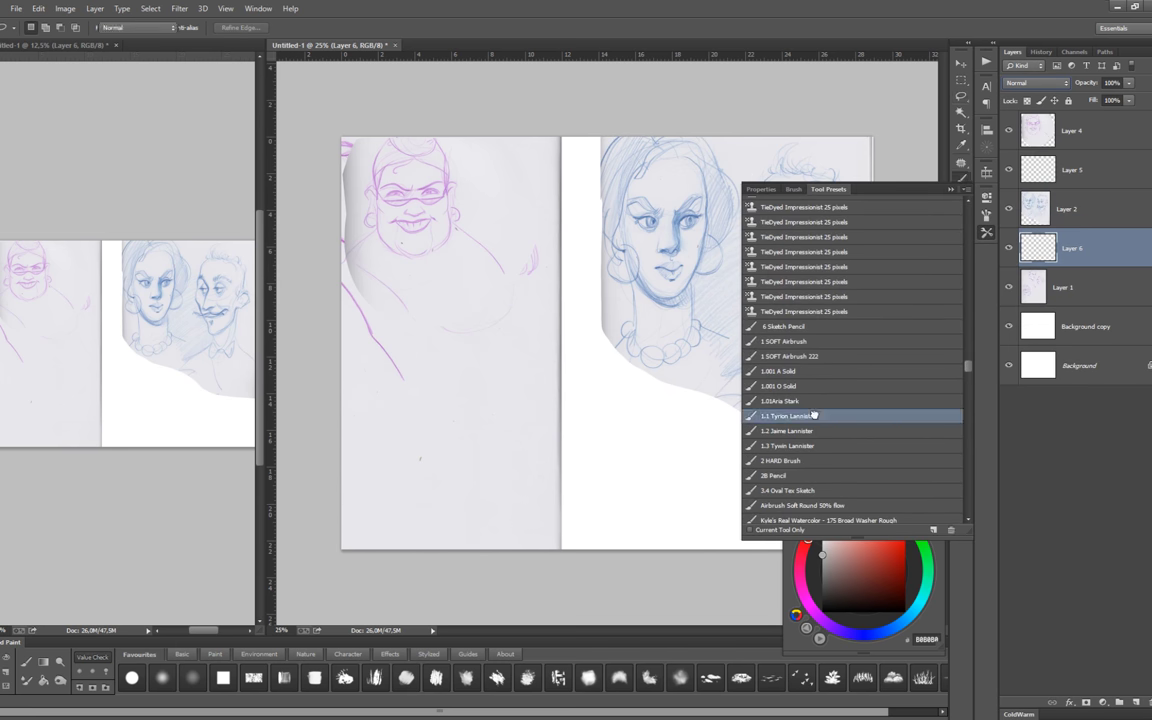
{"action": "key", "text": "ctrl+plus"}
{"action": "mouse_move", "coordinate": [748, 162]}
{"action": "left_mouse_down"}
{"action": "mouse_move", "coordinate": [648, 208]}
{"action": "mouse_move", "coordinate": [668, 200]}
{"action": "mouse_move", "coordinate": [690, 370]}
{"action": "mouse_move", "coordinate": [660, 255]}
{"action": "mouse_move", "coordinate": [655, 170]}
{"action": "mouse_move", "coordinate": [760, 207]}
{"action": "left_mouse_up"}
{"action": "key", "text": "bracketleft"}
{"action": "key", "text": "bracketright"}
{"action": "key", "text": "bracketright"}
{"action": "key", "text": "bracketright"}
{"action": "key", "text": "bracketleft"}
{"action": "key", "text": "bracketleft"}
{"action": "key", "text": "bracketleft"}
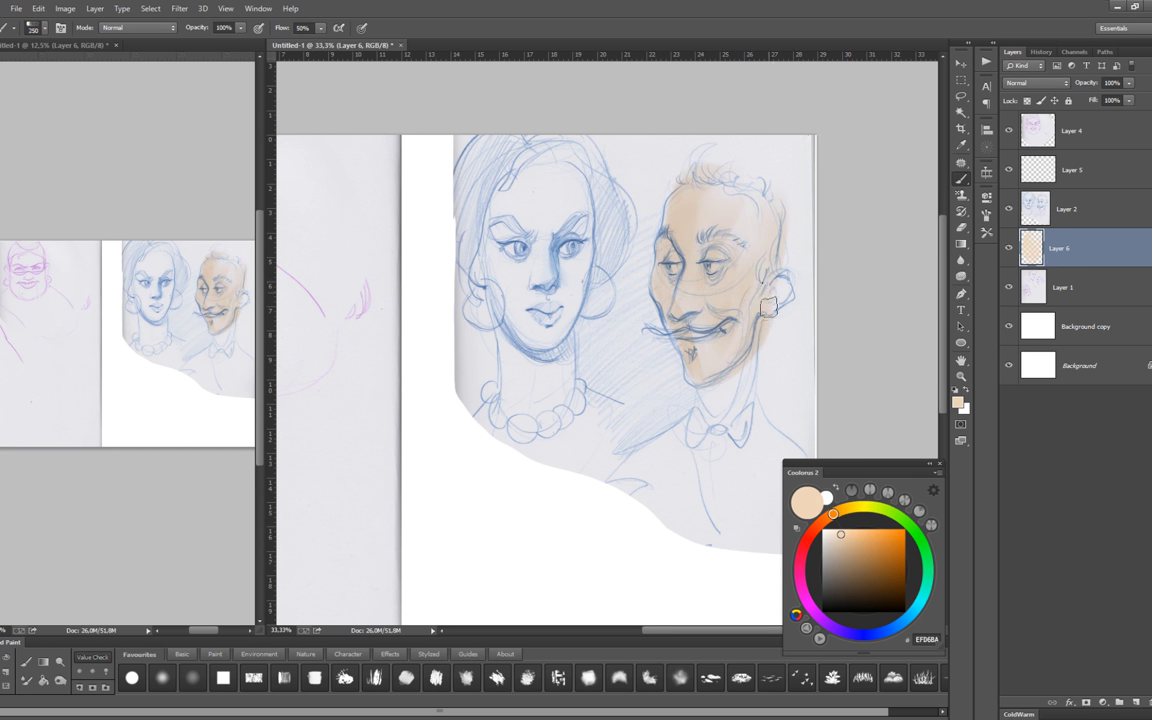
Paint dark grey 5B5B5B hair and top tufts on the man's head.
{"action": "left_click", "coordinate": [822, 582]}
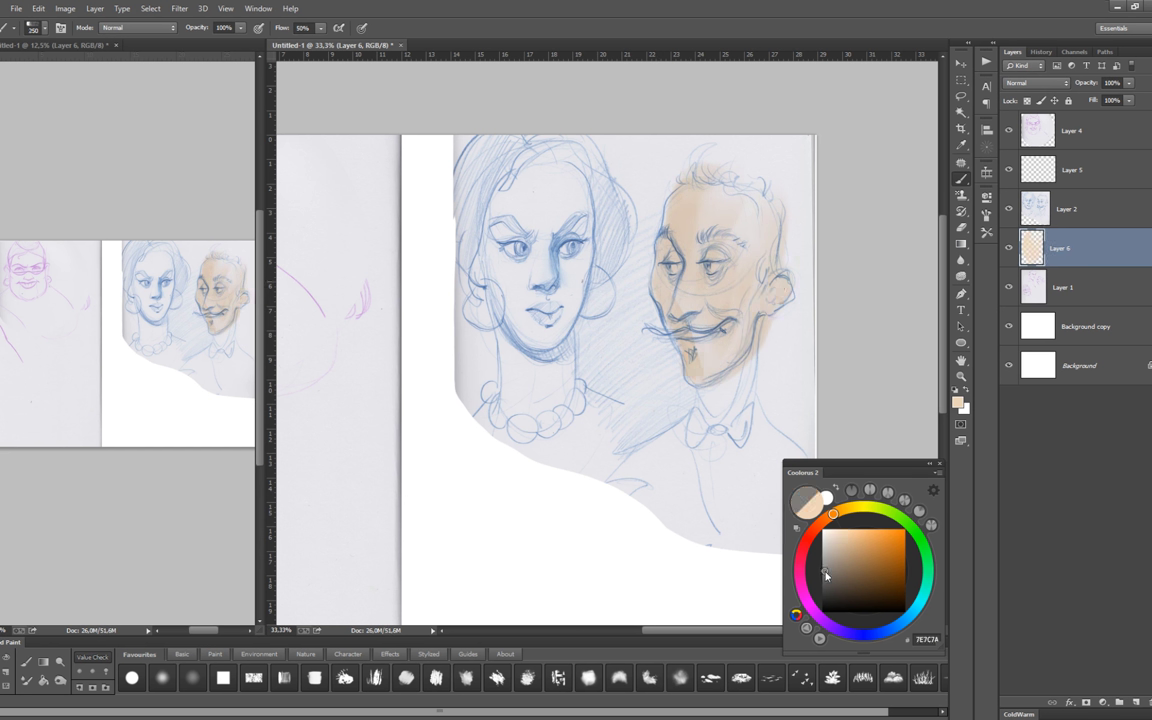
{"action": "mouse_move", "coordinate": [680, 178]}
{"action": "left_mouse_down"}
{"action": "mouse_move", "coordinate": [726, 193]}
{"action": "mouse_move", "coordinate": [780, 270]}
{"action": "left_mouse_up"}
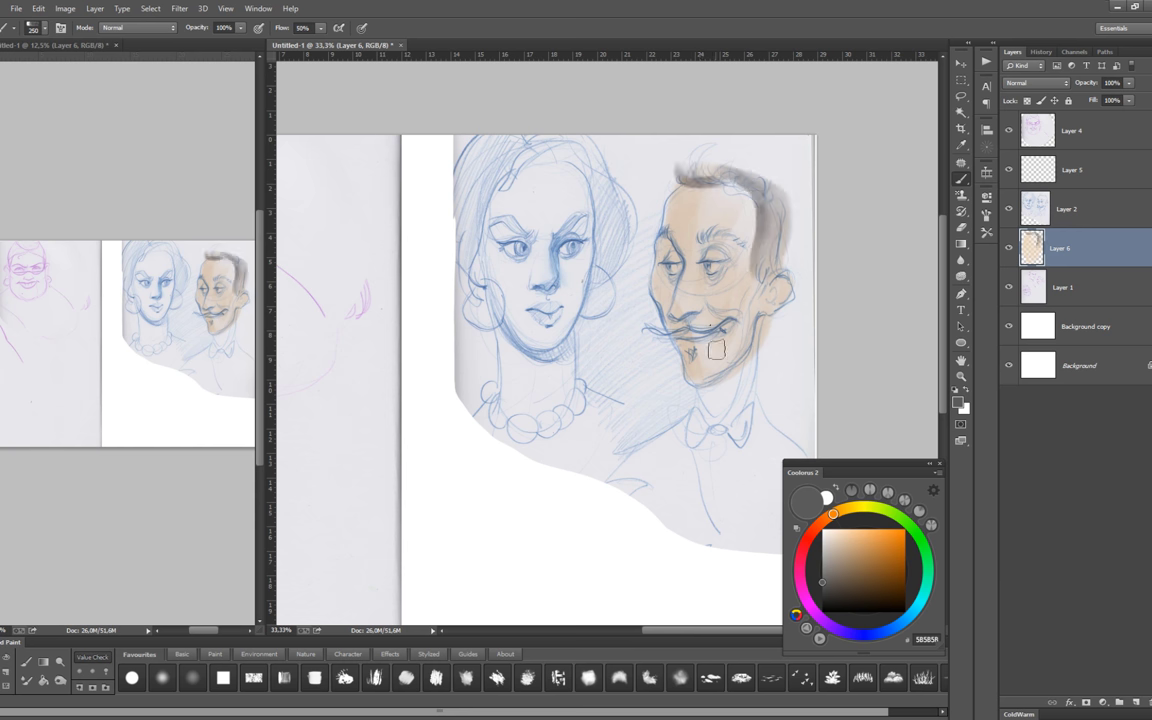
{"action": "key", "text": "bracketleft"}
{"action": "mouse_move", "coordinate": [700, 185]}
{"action": "left_mouse_down"}
{"action": "mouse_move", "coordinate": [705, 150]}
{"action": "mouse_move", "coordinate": [775, 182]}
{"action": "left_mouse_up"}
Switch to a smaller brush preset and paint the sampled peach tone down the neck to the collar.
{"action": "right_click", "coordinate": [887, 212]}
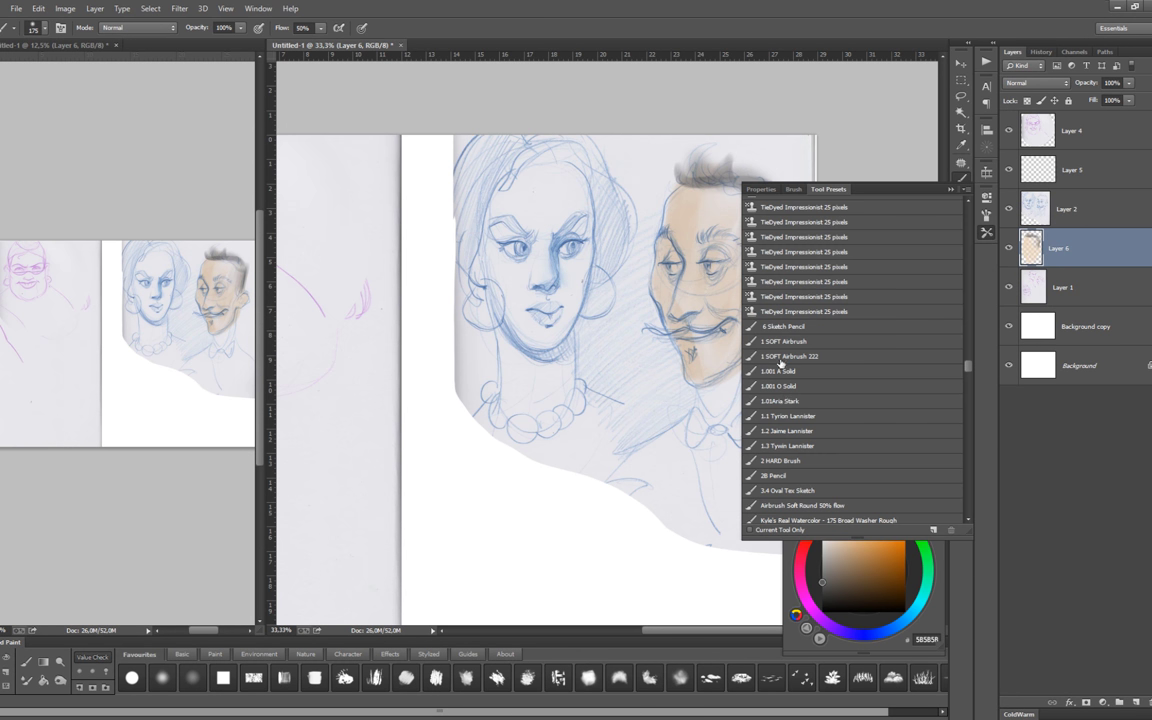
{"action": "double_click", "coordinate": [708, 378]}
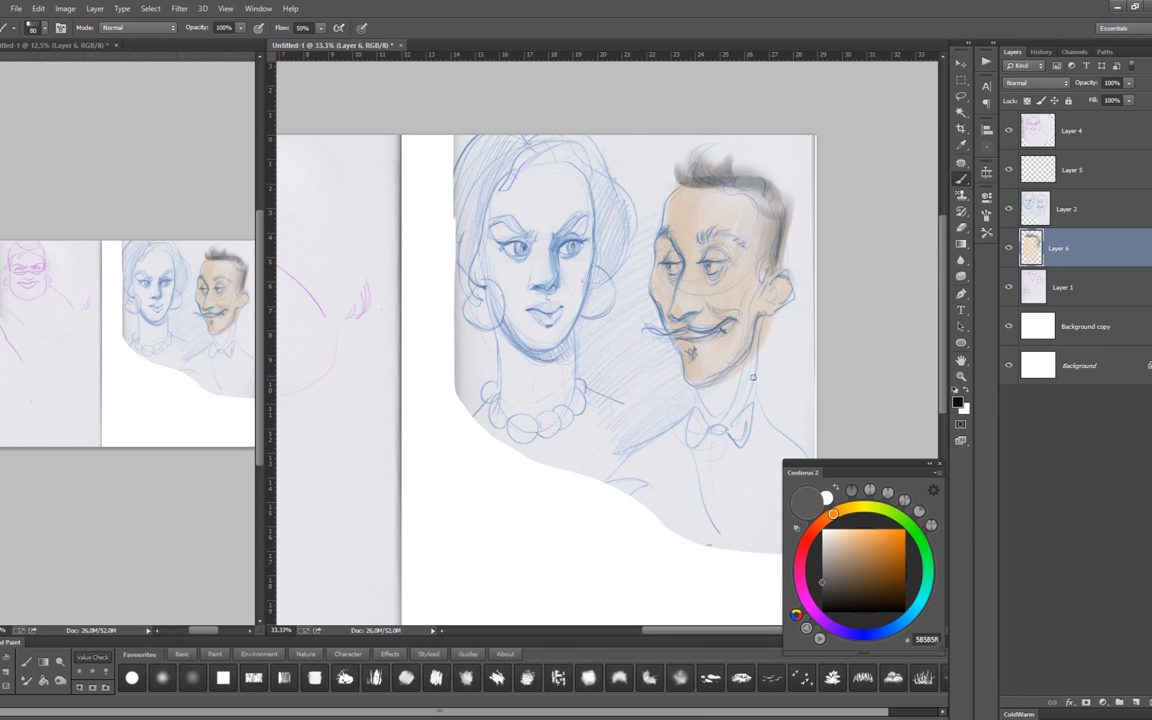
{"action": "left_click", "coordinate": [689, 355], "text": "alt"}
{"action": "key", "text": "bracketright"}
{"action": "key", "text": "bracketright"}
{"action": "key", "text": "bracketright"}
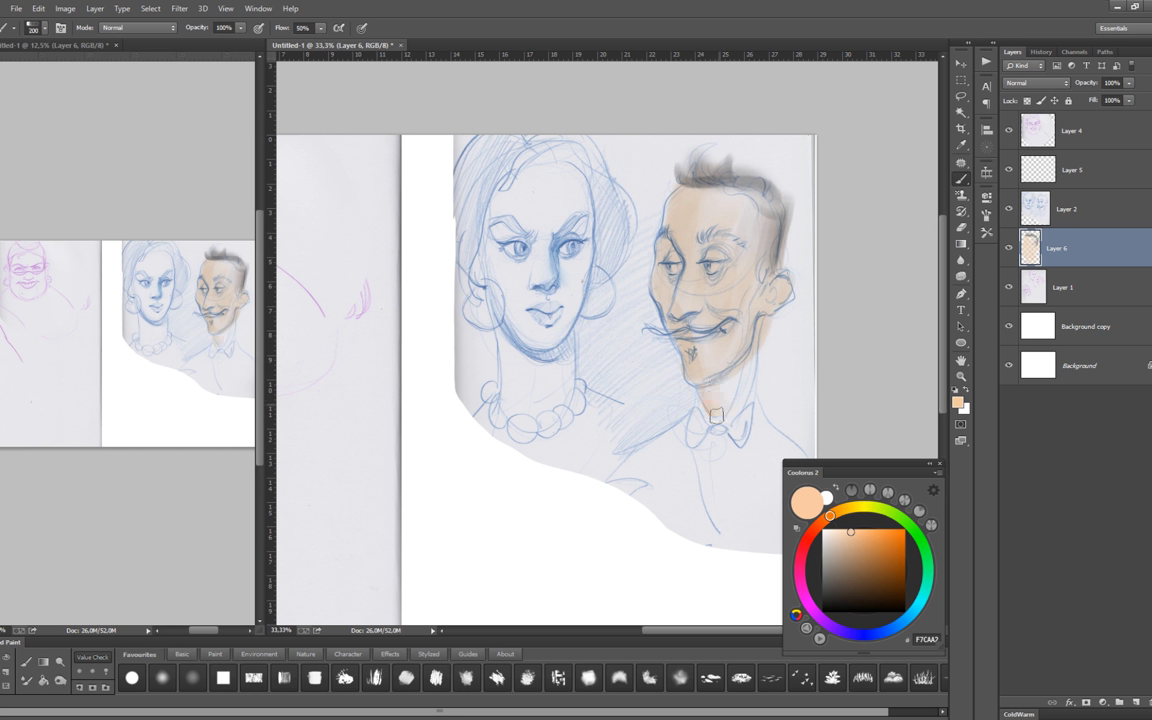
{"action": "left_click_drag", "start_coordinate": [716, 414], "coordinate": [706, 385]}
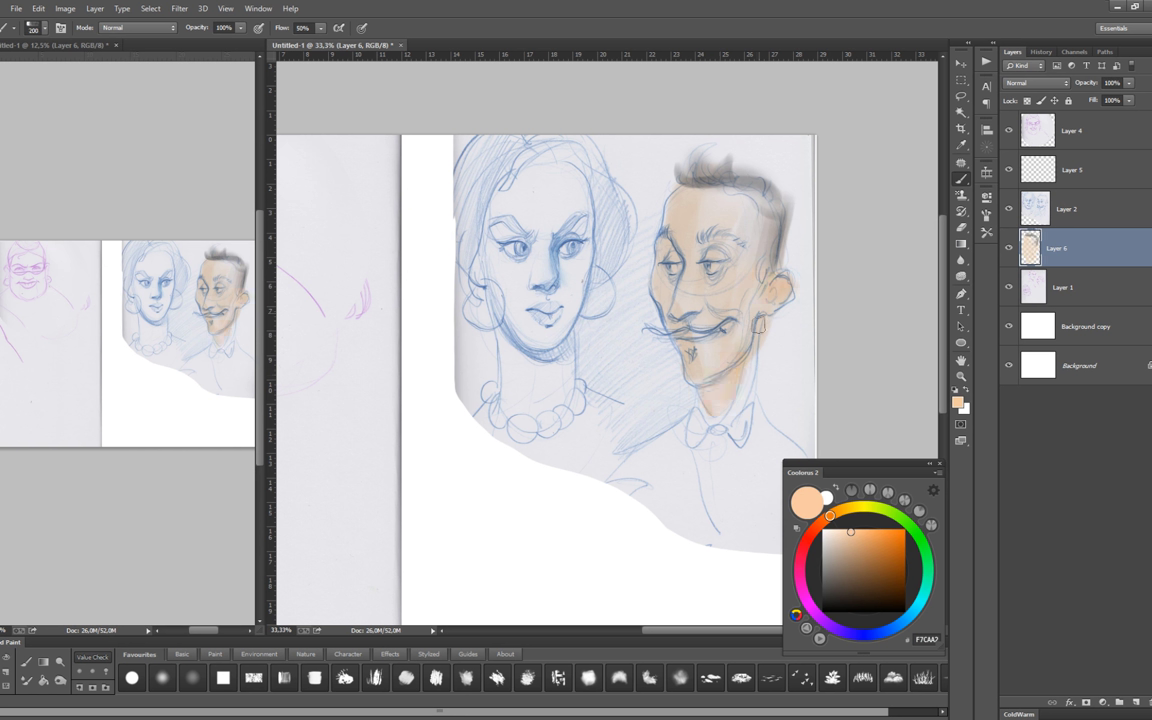
{"action": "key", "text": "bracketleft"}
{"action": "key", "text": "bracketleft"}
{"action": "key", "text": "bracketleft"}
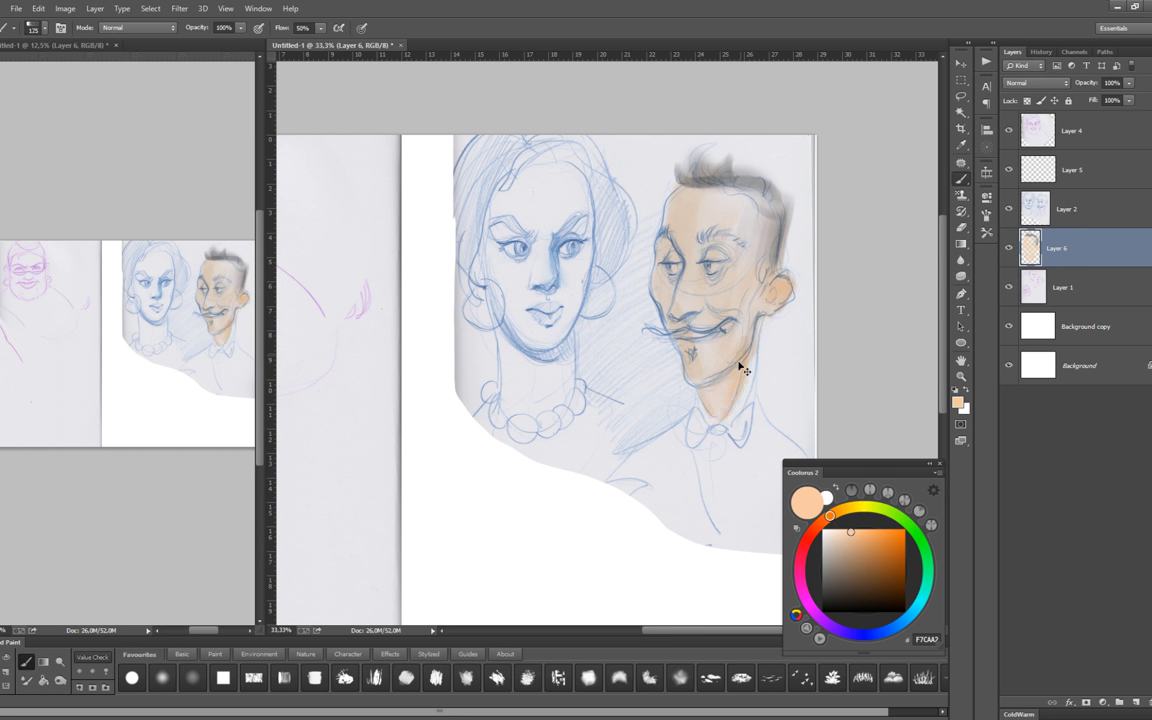
{"action": "key", "text": "bracketright"}
{"action": "key", "text": "bracketright"}
{"action": "key", "text": "bracketright"}
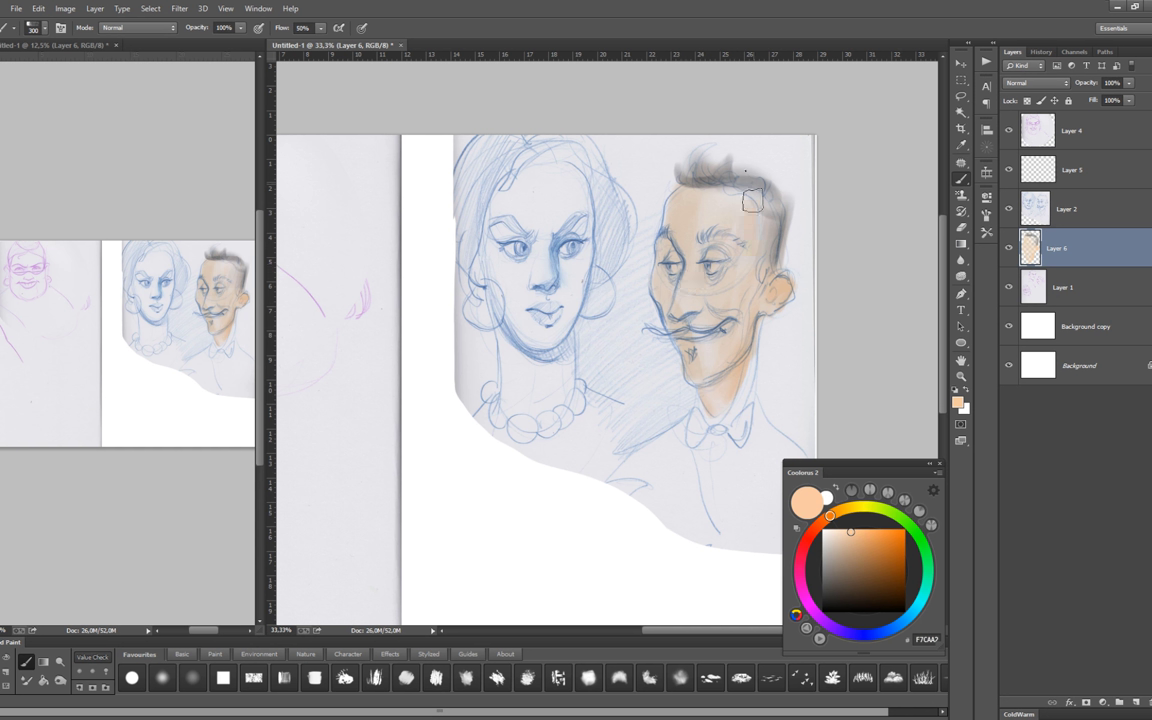
{"action": "key", "text": "bracketleft"}
{"action": "key", "text": "bracketleft"}
{"action": "key", "text": "bracketleft"}
{"action": "key", "text": "bracketleft"}
{"action": "key", "text": "bracketleft"}
Shade the ear, eyelids and upper-lip area with a warm orange skin tone.
{"action": "left_click", "coordinate": [858, 560]}
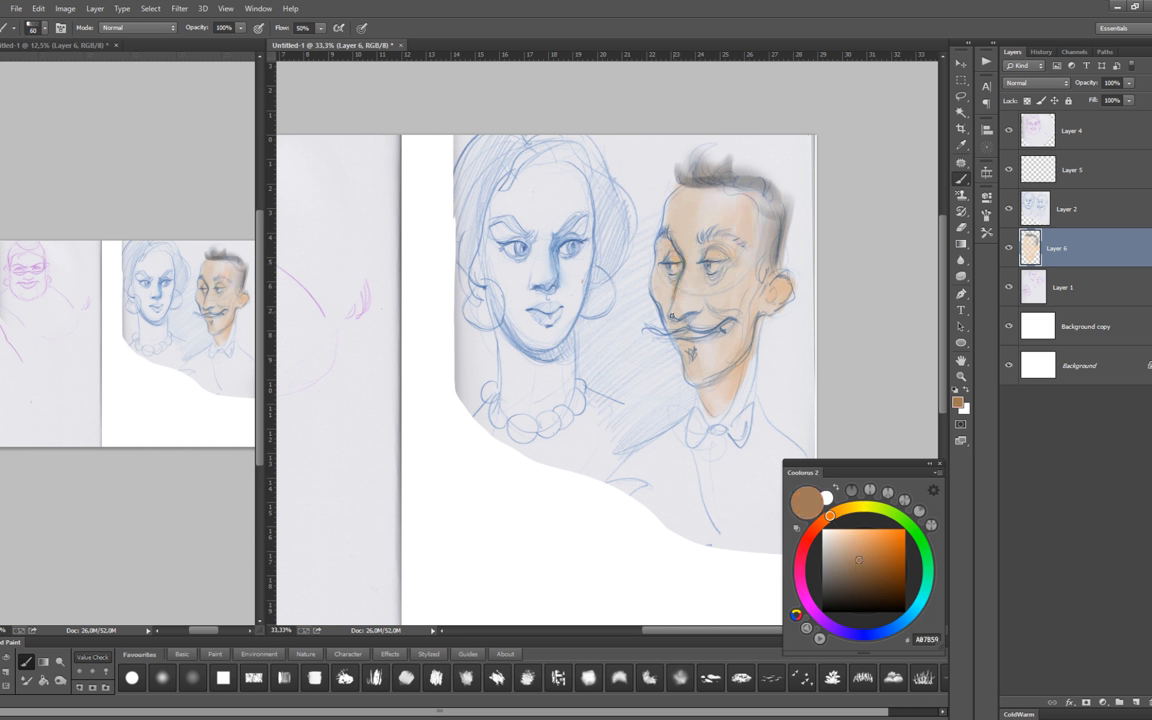
{"action": "left_click", "coordinate": [867, 552]}
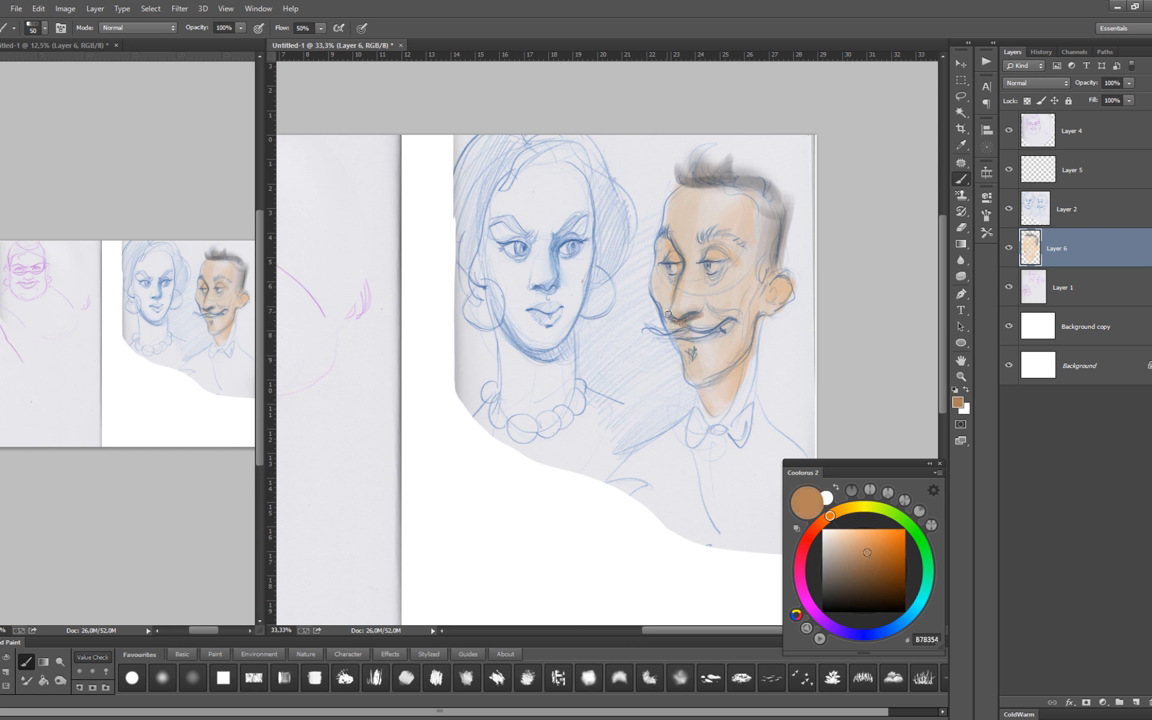
{"action": "left_click", "coordinate": [867, 538]}
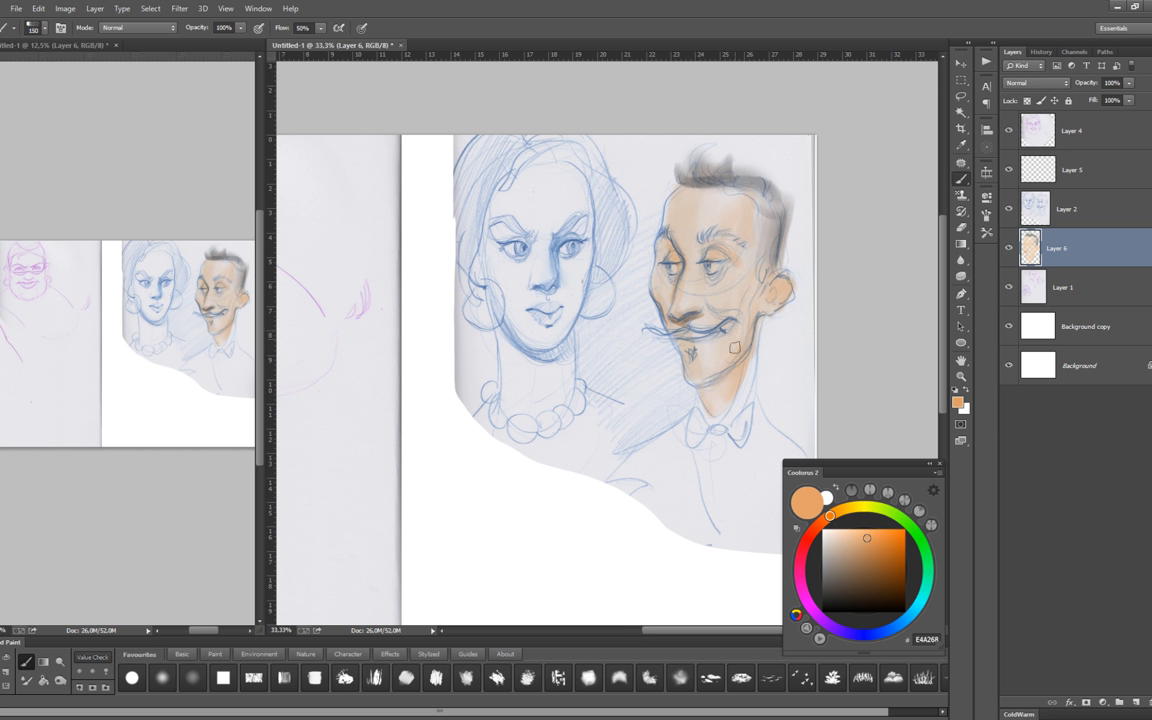
{"action": "key", "text": "bracketleft"}
{"action": "key", "text": "bracketleft"}
{"action": "key", "text": "bracketleft"}
{"action": "left_click_drag", "start_coordinate": [776, 284], "coordinate": [784, 296]}
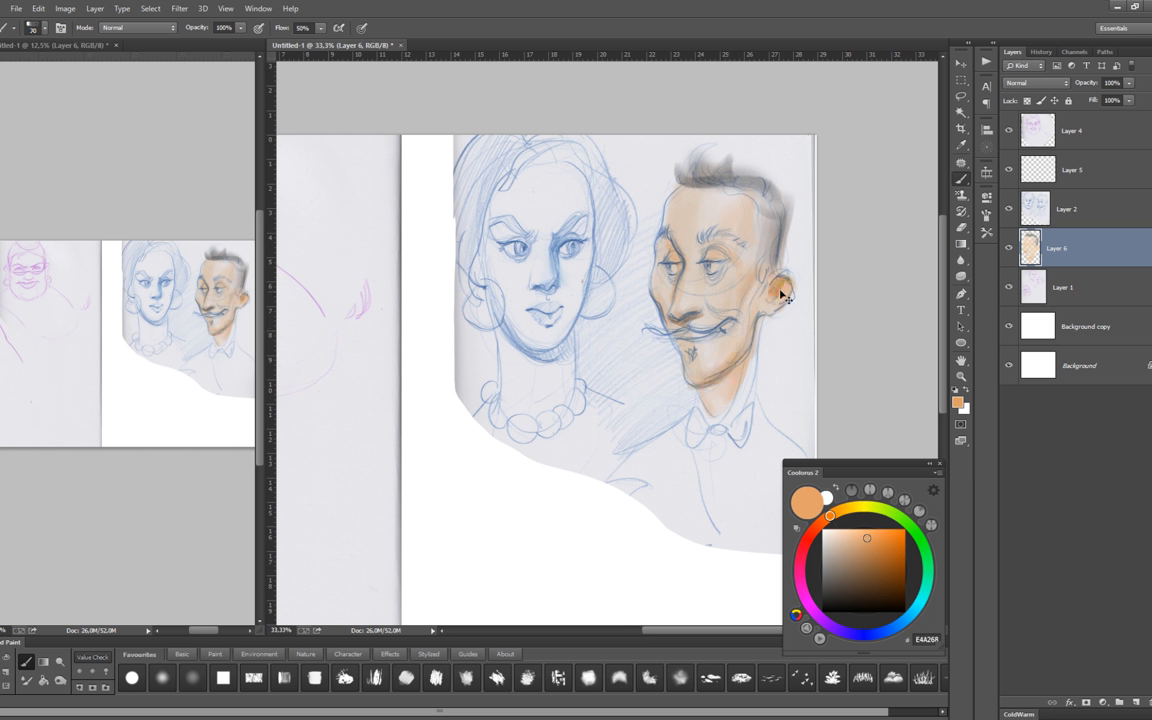
{"action": "key", "text": "bracketright"}
{"action": "key", "text": "bracketright"}
{"action": "key", "text": "bracketright"}
{"action": "left_click_drag", "start_coordinate": [695, 265], "coordinate": [672, 262]}
{"action": "key", "text": "bracketleft"}
{"action": "key", "text": "bracketleft"}
{"action": "key", "text": "bracketleft"}
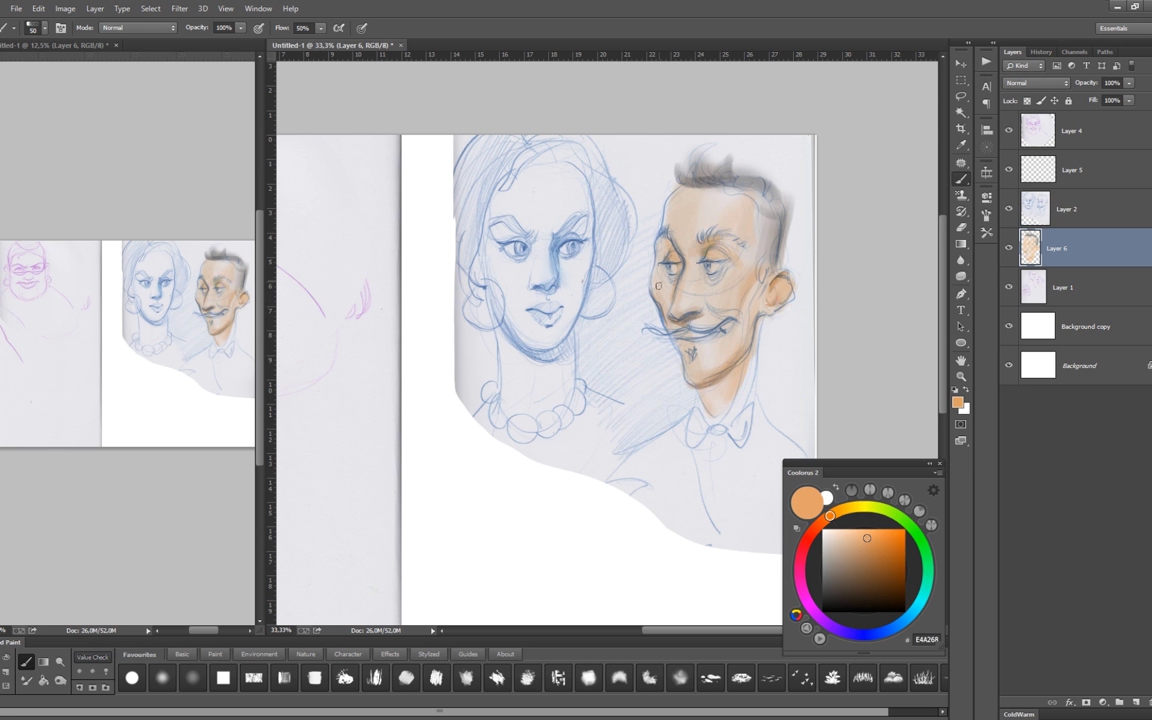
{"action": "left_click_drag", "start_coordinate": [696, 320], "coordinate": [690, 352]}
Paint broad orange shading along the jaw and neck, then pick a bright red.
{"action": "key", "text": "bracketright"}
{"action": "key", "text": "bracketright"}
{"action": "key", "text": "bracketright"}
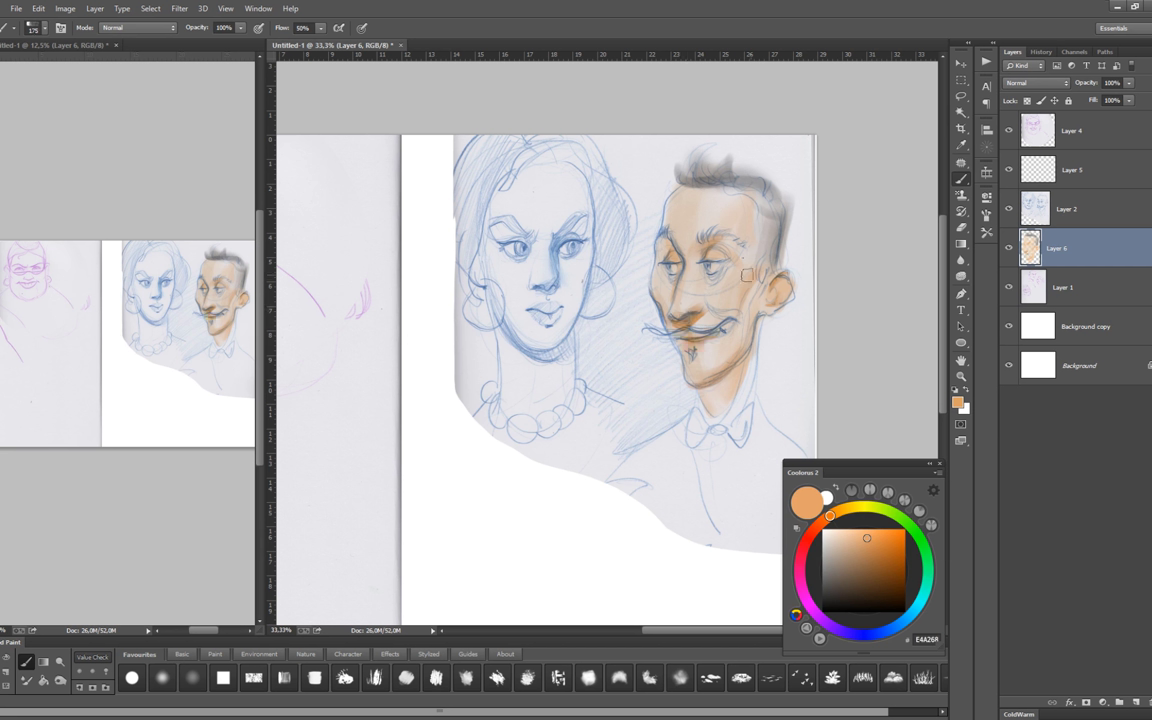
{"action": "key", "text": "bracketleft"}
{"action": "key", "text": "bracketleft"}
{"action": "key", "text": "bracketleft"}
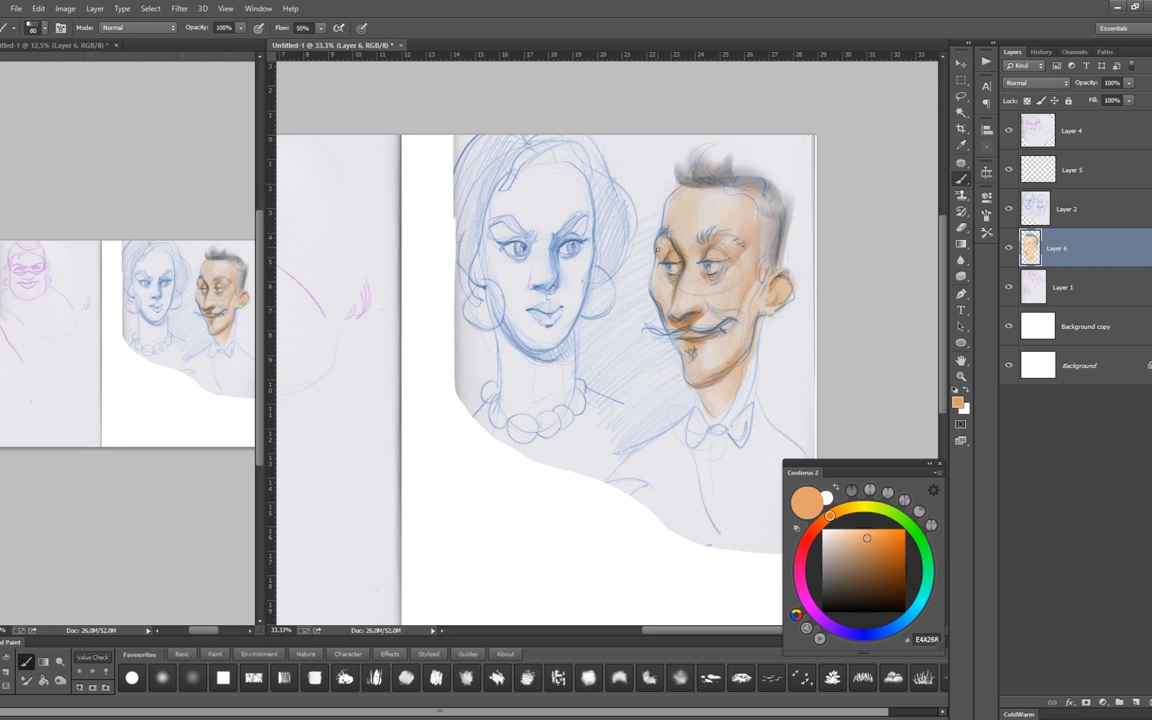
{"action": "key", "text": "bracketright"}
{"action": "key", "text": "bracketright"}
{"action": "key", "text": "bracketright"}
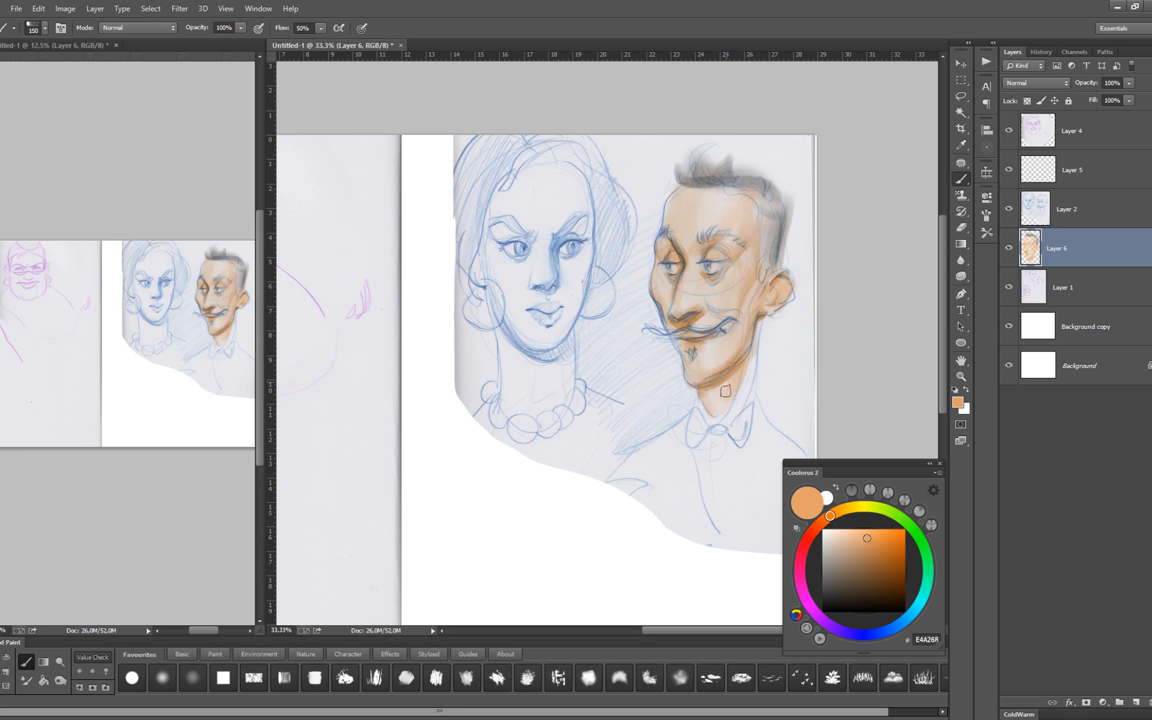
{"action": "left_click_drag", "start_coordinate": [725, 390], "coordinate": [758, 340]}
{"action": "key", "text": "bracketright"}
{"action": "key", "text": "bracketright"}
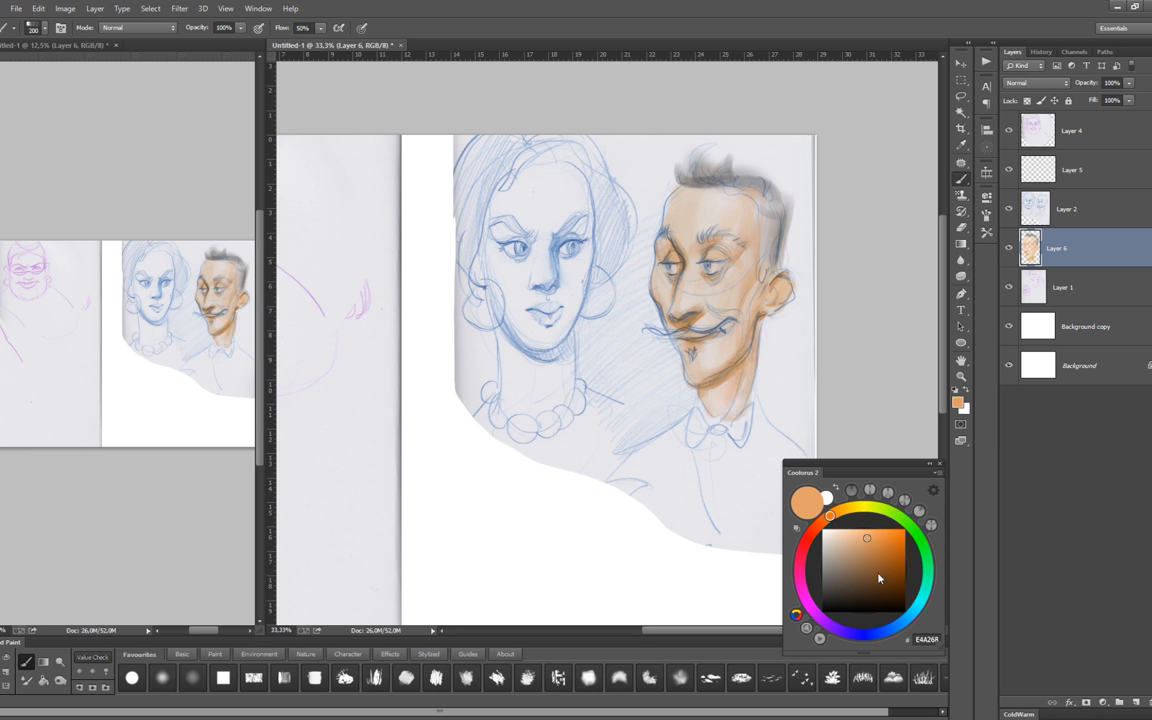
{"action": "left_click", "coordinate": [892, 506]}
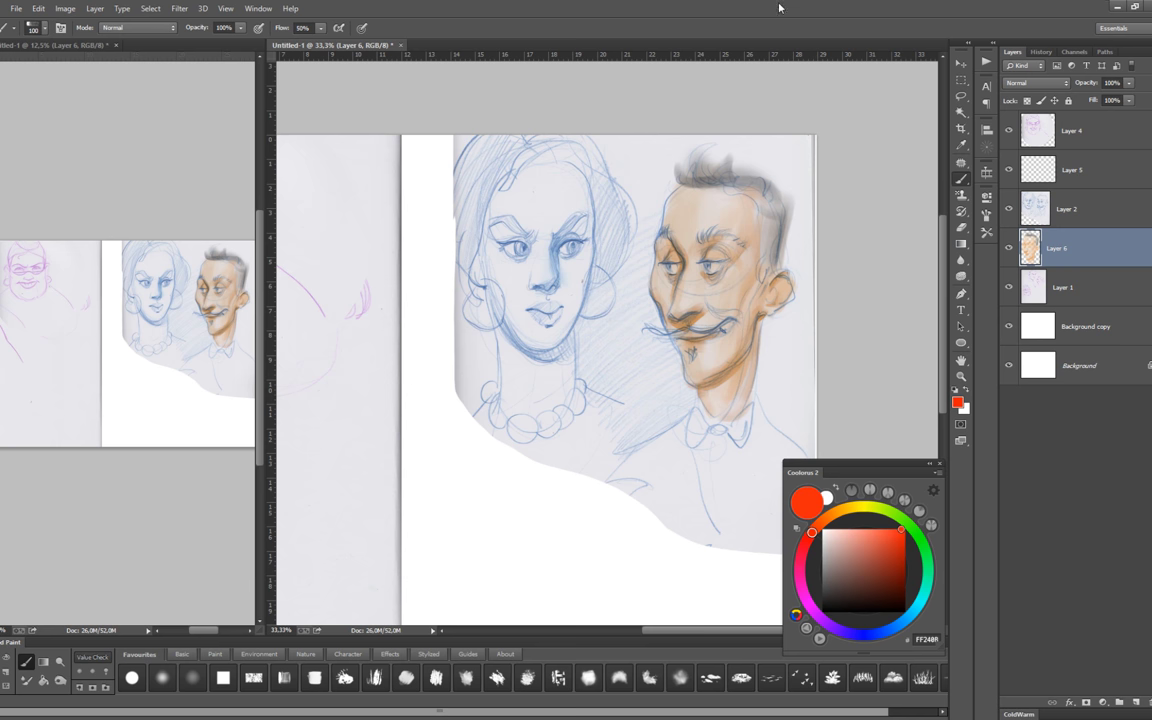
Replace the red bow tie with a purple one painted at the man's collar.
{"action": "key", "text": "bracketleft"}
{"action": "key", "text": "bracketleft"}
{"action": "left_click_drag", "start_coordinate": [703, 414], "coordinate": [745, 425]}
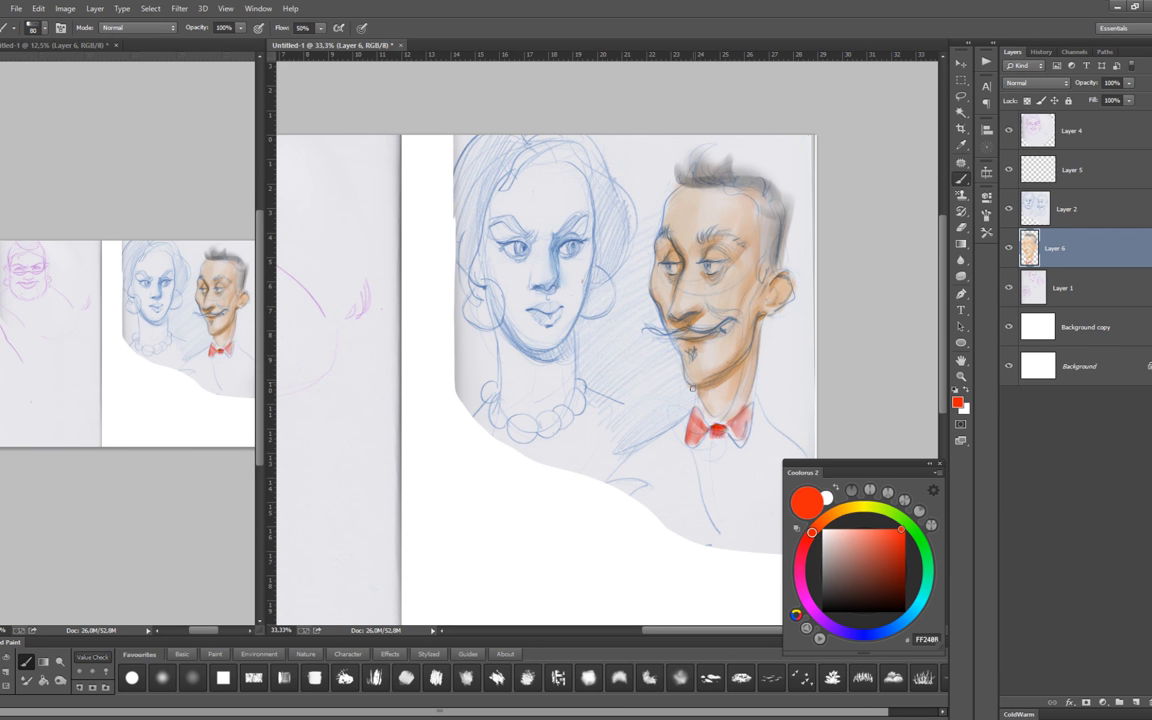
{"action": "left_click", "coordinate": [818, 617]}
{"action": "key", "text": "ctrl+z"}
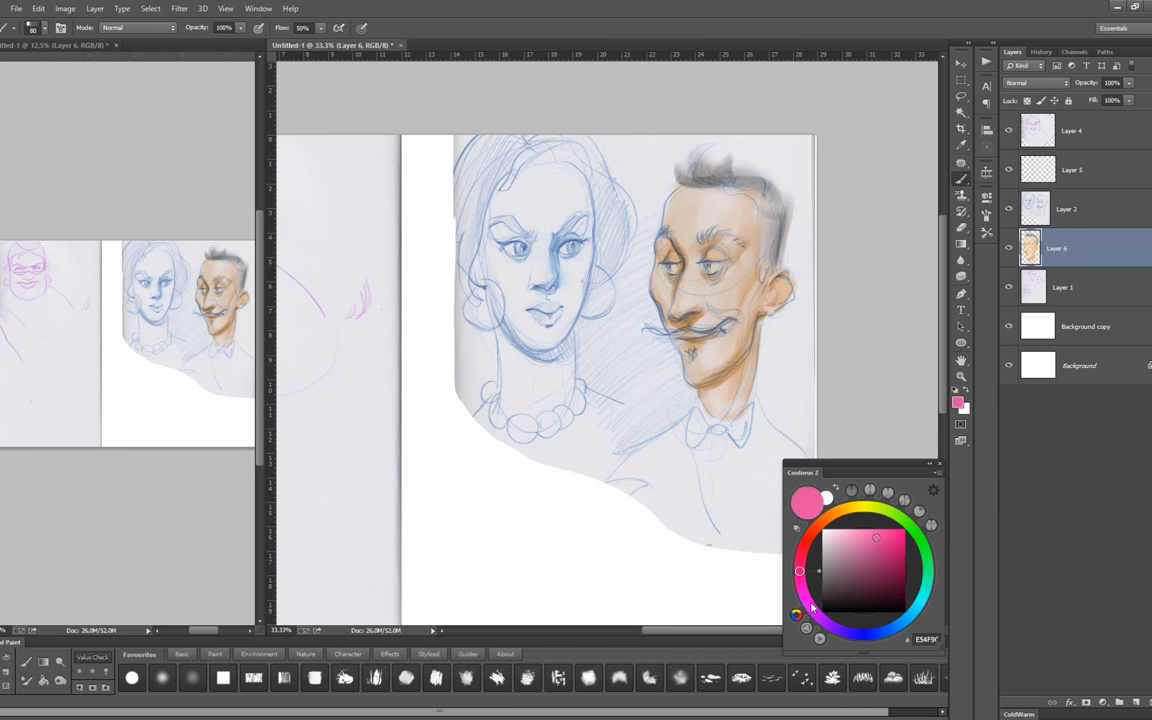
{"action": "left_click_drag", "start_coordinate": [818, 617], "coordinate": [811, 608]}
{"action": "mouse_move", "coordinate": [690, 420]}
{"action": "left_mouse_down"}
{"action": "mouse_move", "coordinate": [708, 437]}
{"action": "mouse_move", "coordinate": [742, 428]}
{"action": "left_mouse_up"}
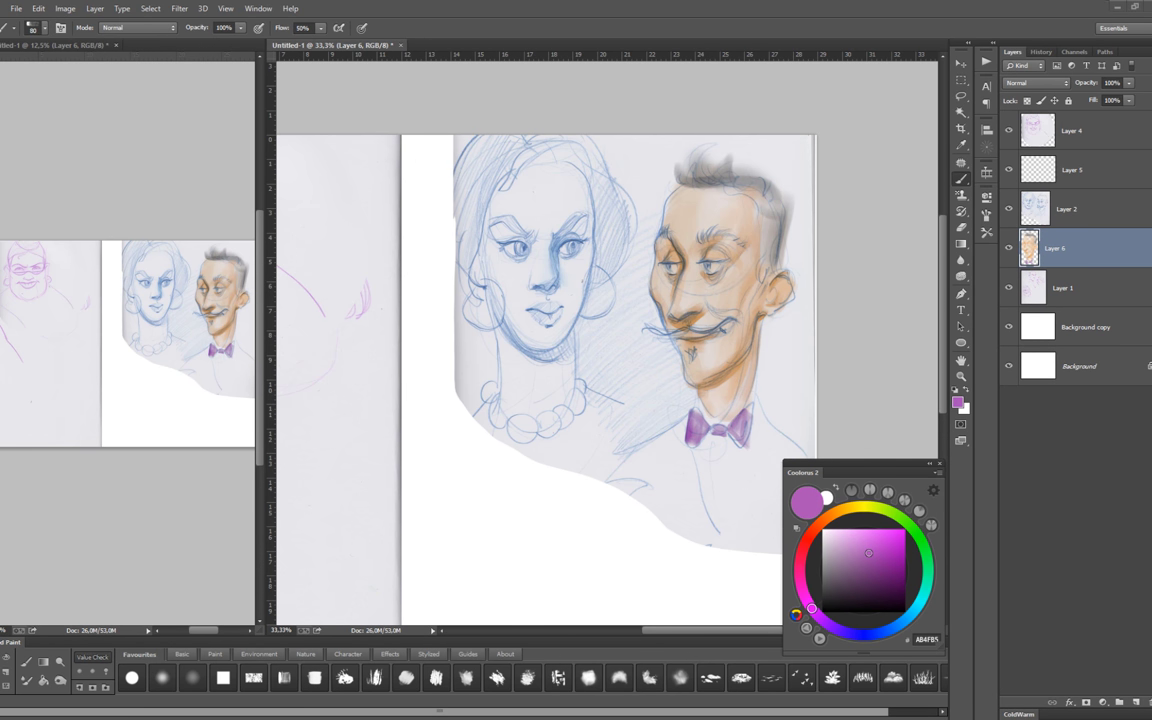
{"action": "left_click_drag", "start_coordinate": [730, 418], "coordinate": [745, 436]}
Shade the bow tie's right wing in dark purple, then switch to a brighter red.
{"action": "left_click", "coordinate": [706, 425], "text": "alt"}
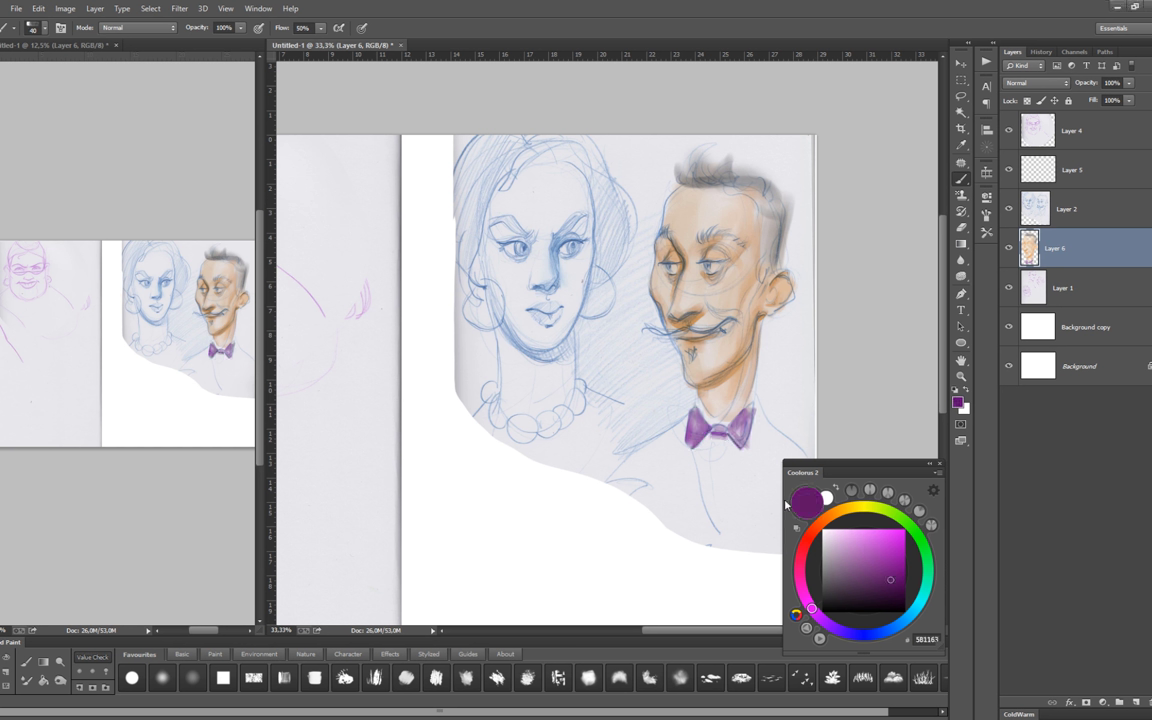
{"action": "key", "text": "bracketright"}
{"action": "left_click", "coordinate": [806, 540]}
{"action": "key", "text": "bracketright"}
{"action": "key", "text": "bracketright"}
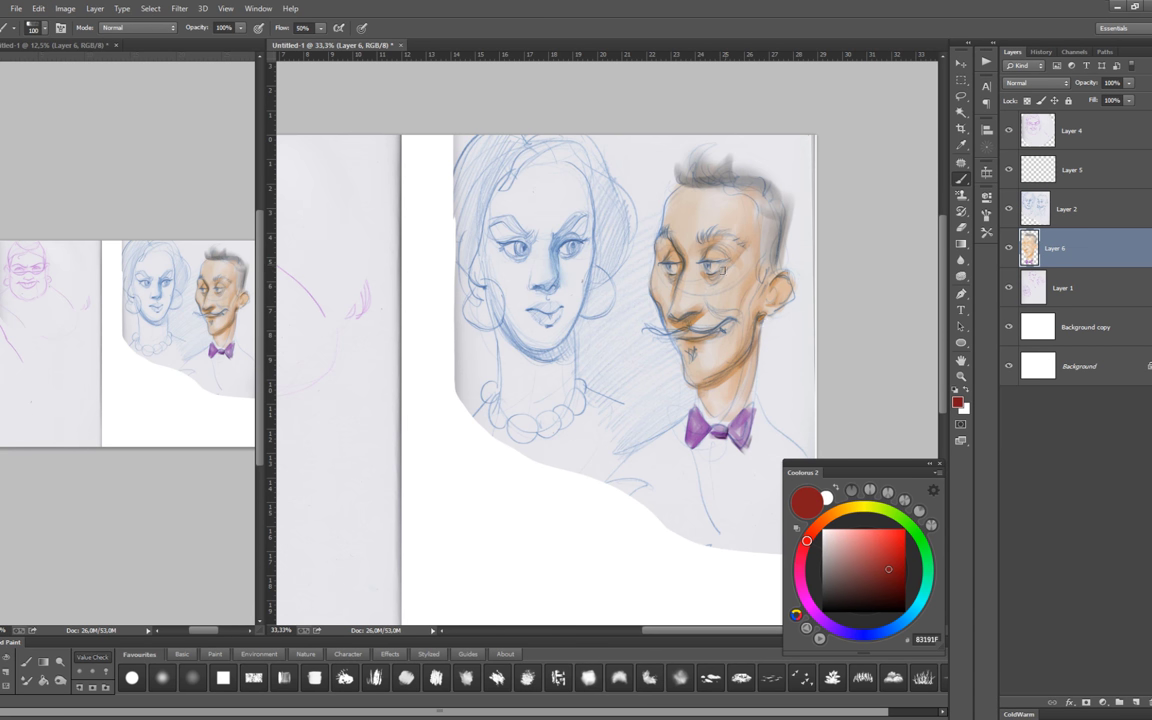
{"action": "left_click", "coordinate": [901, 550]}
{"action": "scroll", "coordinate": [700, 255], "scroll_direction": "up", "scroll_amount": 1}
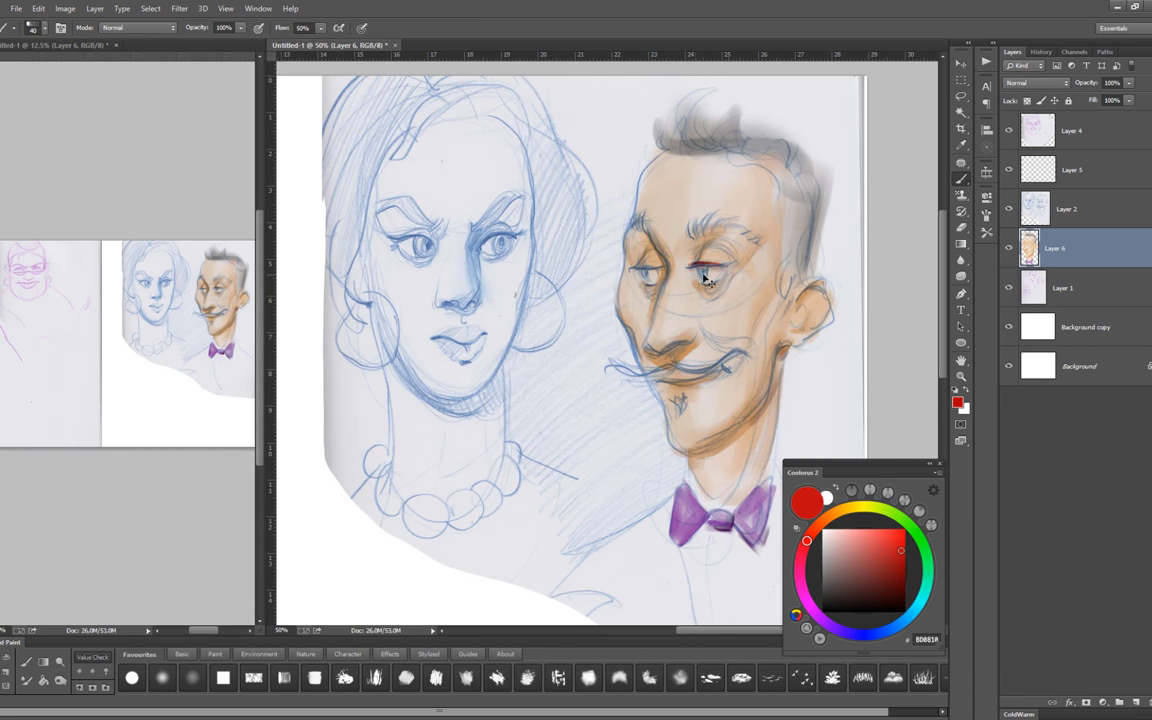
Zoom out and brush darker strokes over the man's mustache and goatee.
{"action": "scroll", "coordinate": [689, 412], "scroll_direction": "down", "scroll_amount": 2}
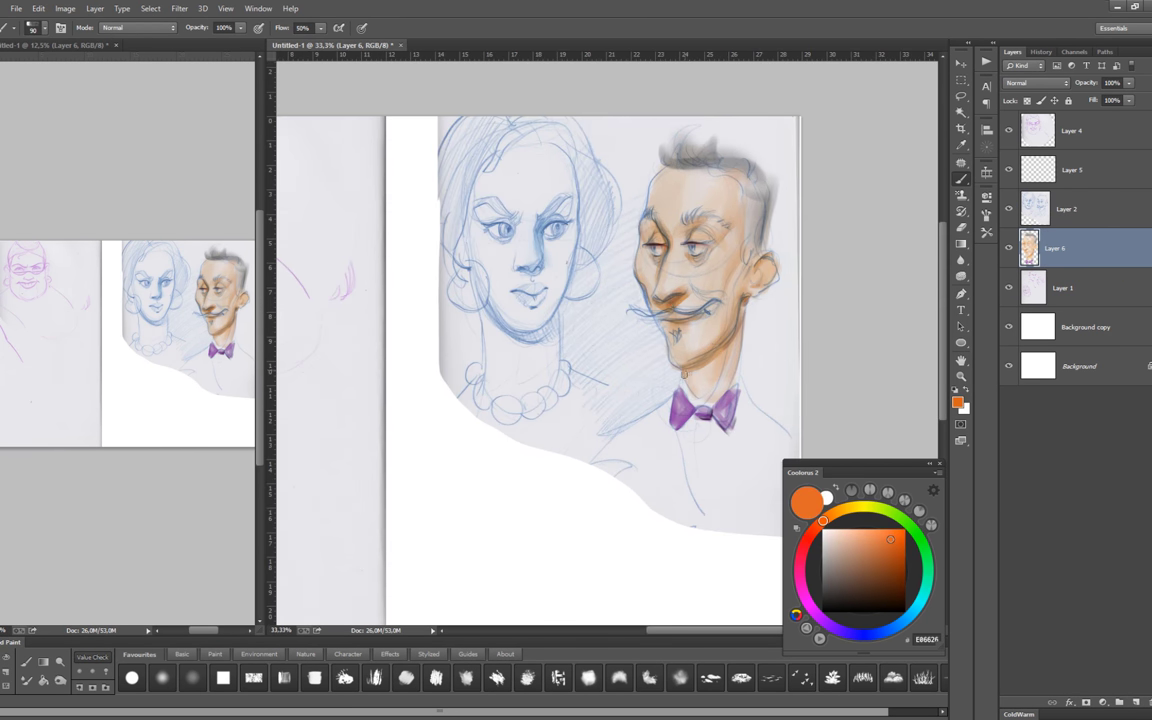
{"action": "mouse_move", "coordinate": [662, 322]}
{"action": "left_mouse_down"}
{"action": "mouse_move", "coordinate": [622, 338]}
{"action": "mouse_move", "coordinate": [672, 275]}
{"action": "left_mouse_up"}
Sample the chin's skin tone, pick a deep brown, and dab shadow onto the forehead.
{"action": "left_click", "coordinate": [690, 365], "text": "alt"}
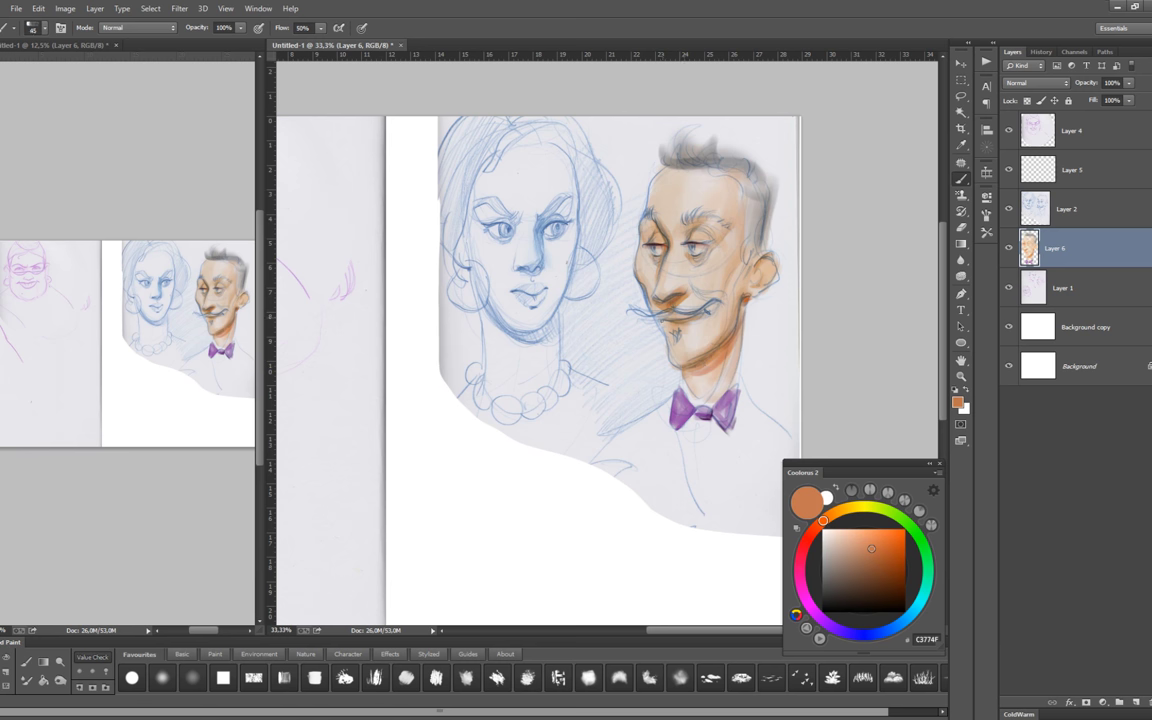
{"action": "left_click", "coordinate": [1009, 247], "text": "alt"}
{"action": "left_click_drag", "start_coordinate": [1029, 248], "coordinate": [1135, 702]}
{"action": "left_click", "coordinate": [677, 265], "text": "alt"}
{"action": "left_click", "coordinate": [723, 271], "text": "alt"}
{"action": "scroll", "coordinate": [697, 232], "scroll_direction": "up", "scroll_amount": 1}
{"action": "left_click", "coordinate": [615, 205], "text": "alt"}
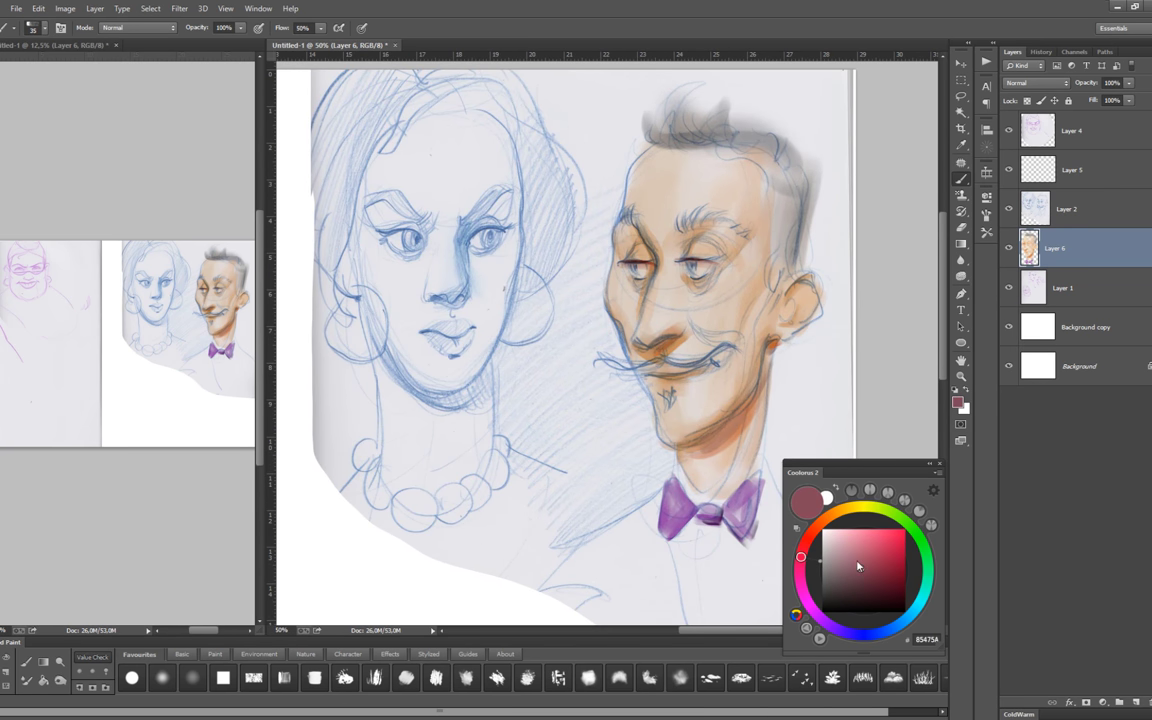
{"action": "key", "text": "bracketright"}
{"action": "left_click", "coordinate": [683, 241]}
Zoom out to the whole drawing and pick a warm brown for further skin shading.
{"action": "key", "text": "bracketright"}
{"action": "key", "text": "bracketright"}
{"action": "key", "text": "bracketright"}
{"action": "key", "text": "bracketright"}
{"action": "key", "text": "bracketright"}
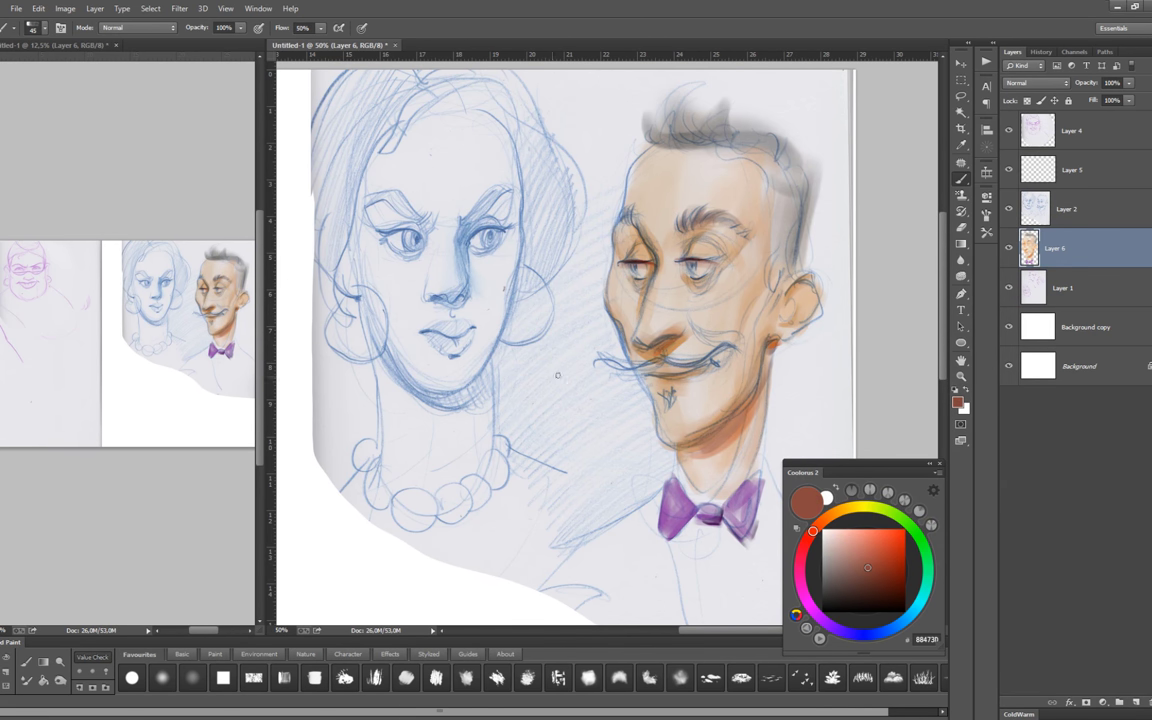
{"action": "key", "text": "ctrl+minus"}
{"action": "left_click", "coordinate": [762, 243], "text": "alt"}
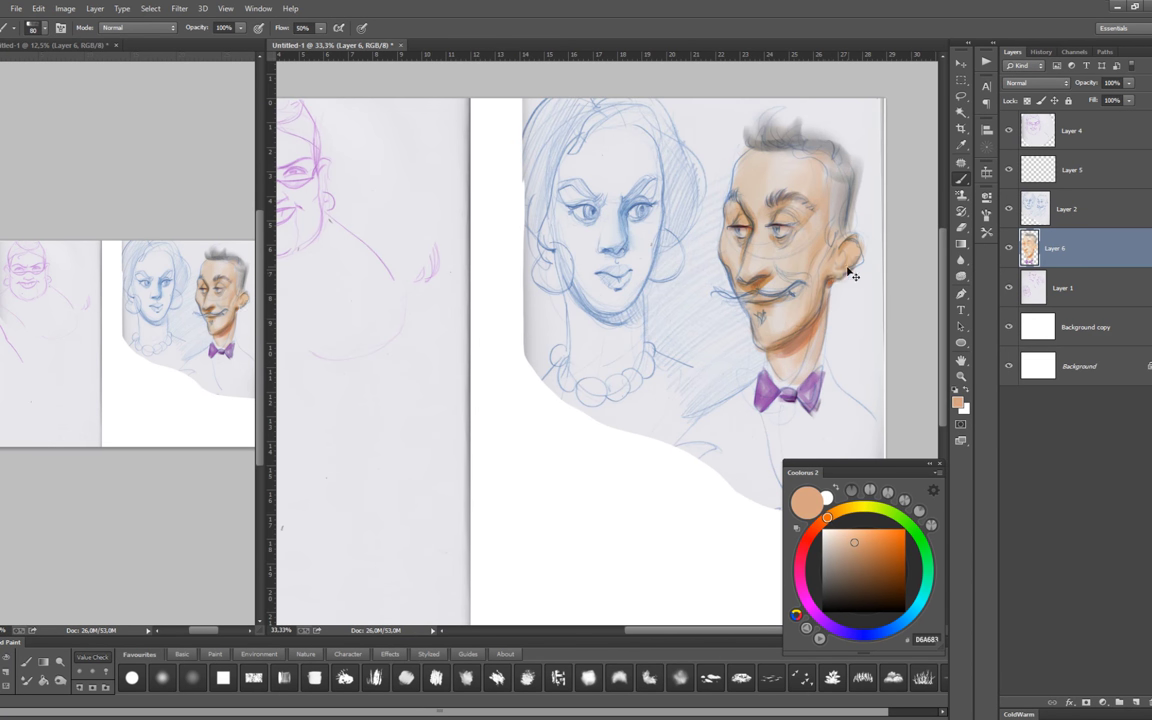
{"action": "left_click", "coordinate": [777, 218], "text": "alt"}
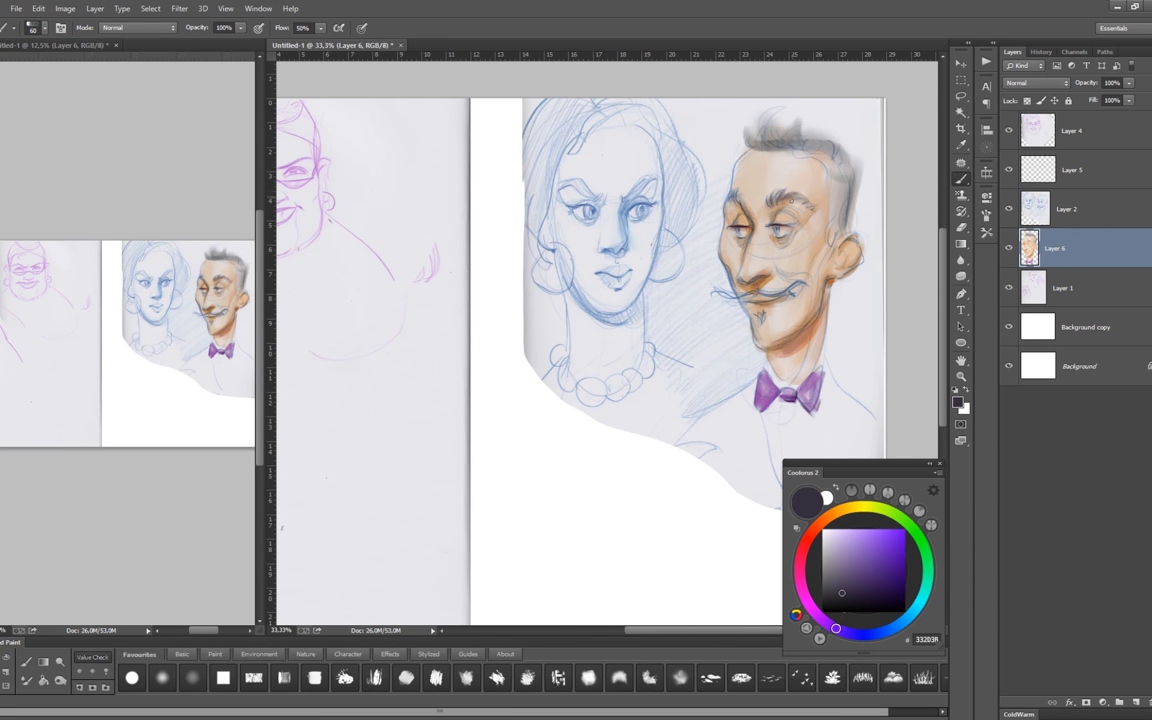
{"action": "left_click", "coordinate": [799, 343], "text": "alt"}
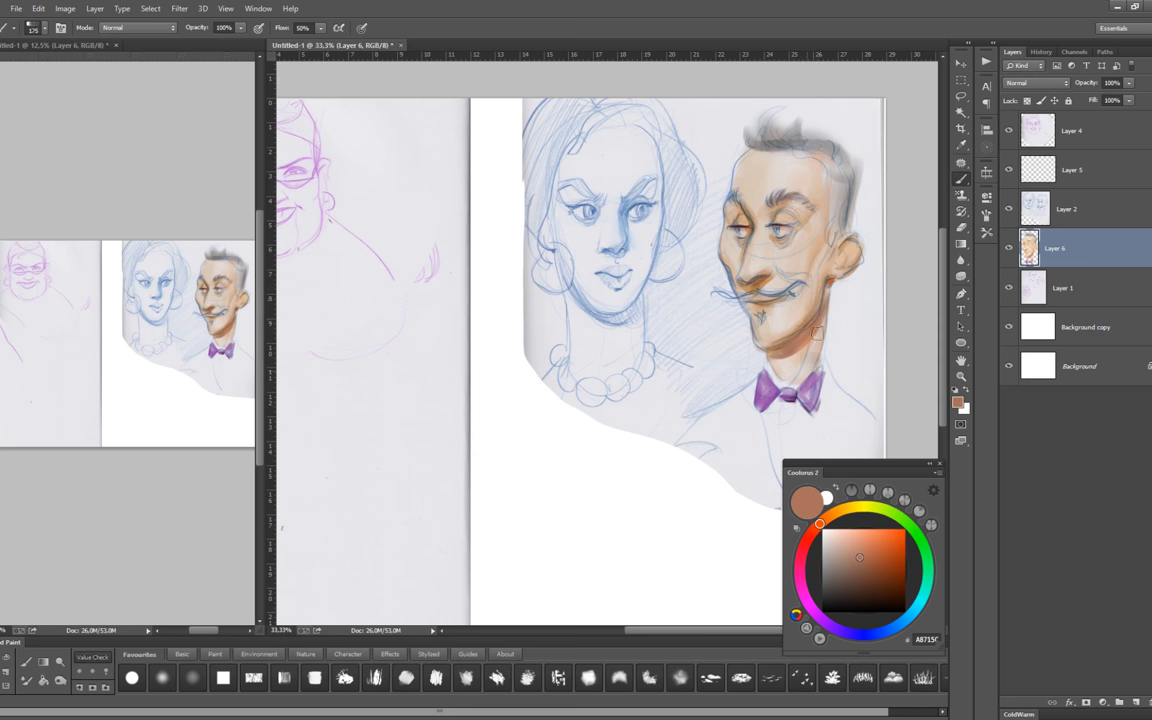
{"action": "left_click_drag", "start_coordinate": [751, 270], "coordinate": [653, 299]}
{"action": "key", "text": "alt+bracketright"}
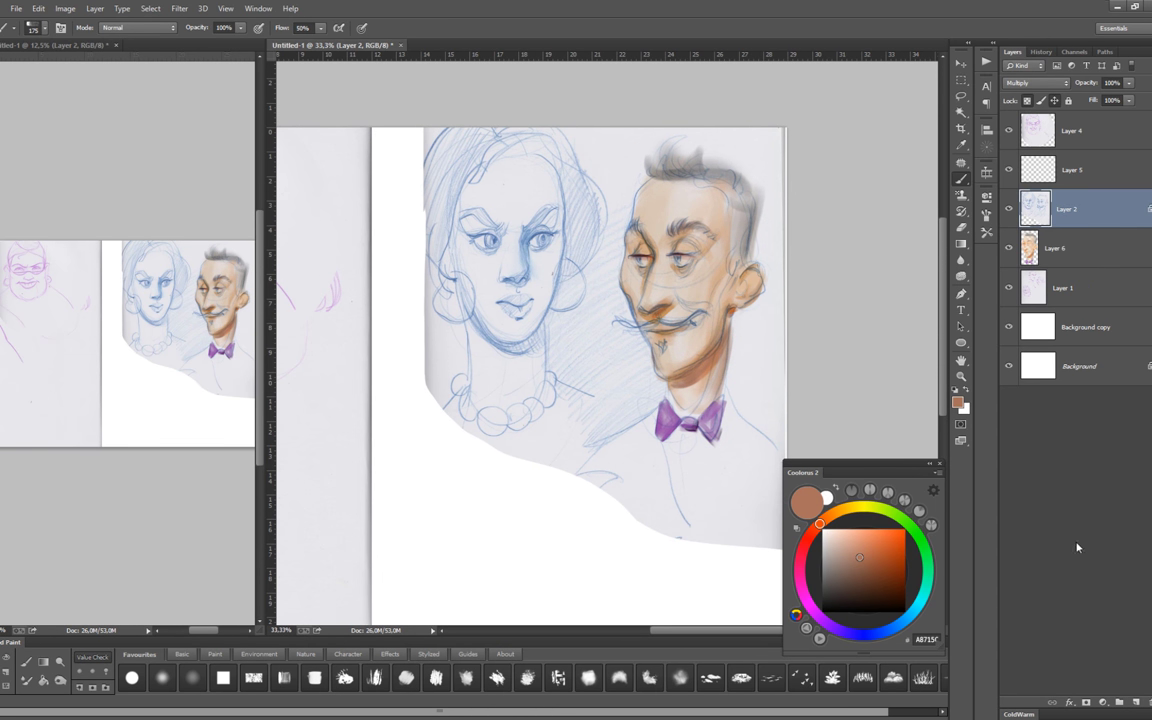
Erase the woman's sketched hair lines on Layer 2 with the Eraser, then shrink it.
{"action": "key", "text": "e"}
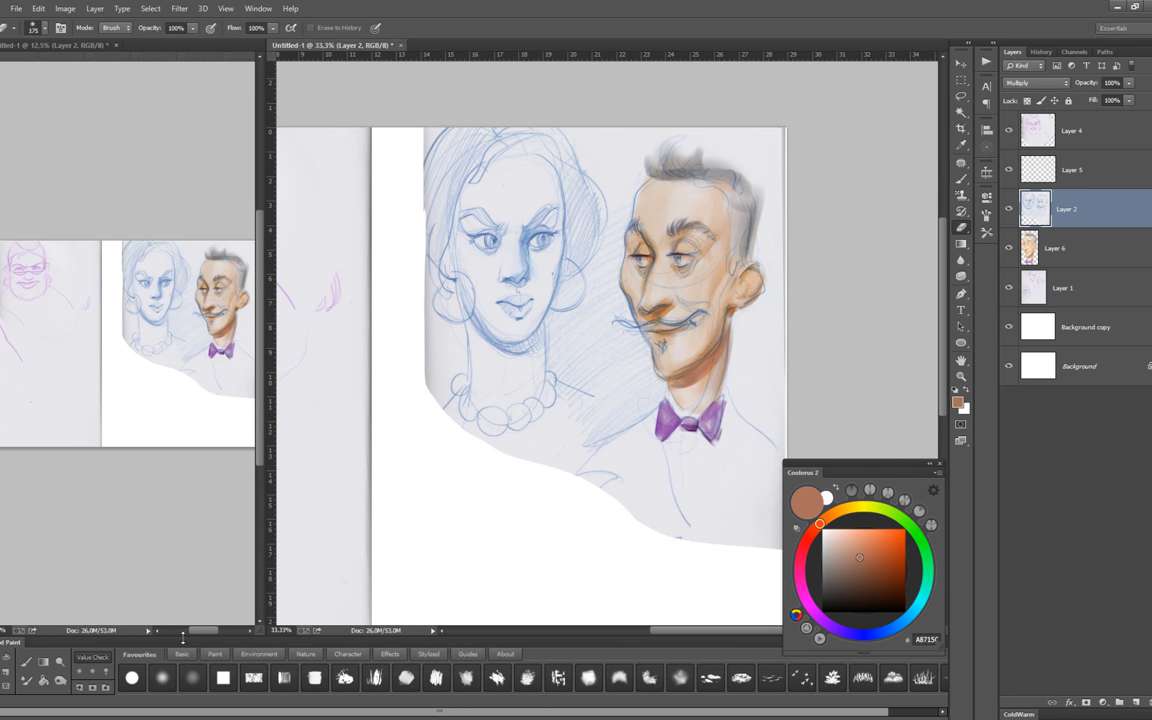
{"action": "mouse_move", "coordinate": [400, 150]}
{"action": "left_mouse_down"}
{"action": "mouse_move", "coordinate": [450, 458]}
{"action": "mouse_move", "coordinate": [470, 130]}
{"action": "left_mouse_up"}
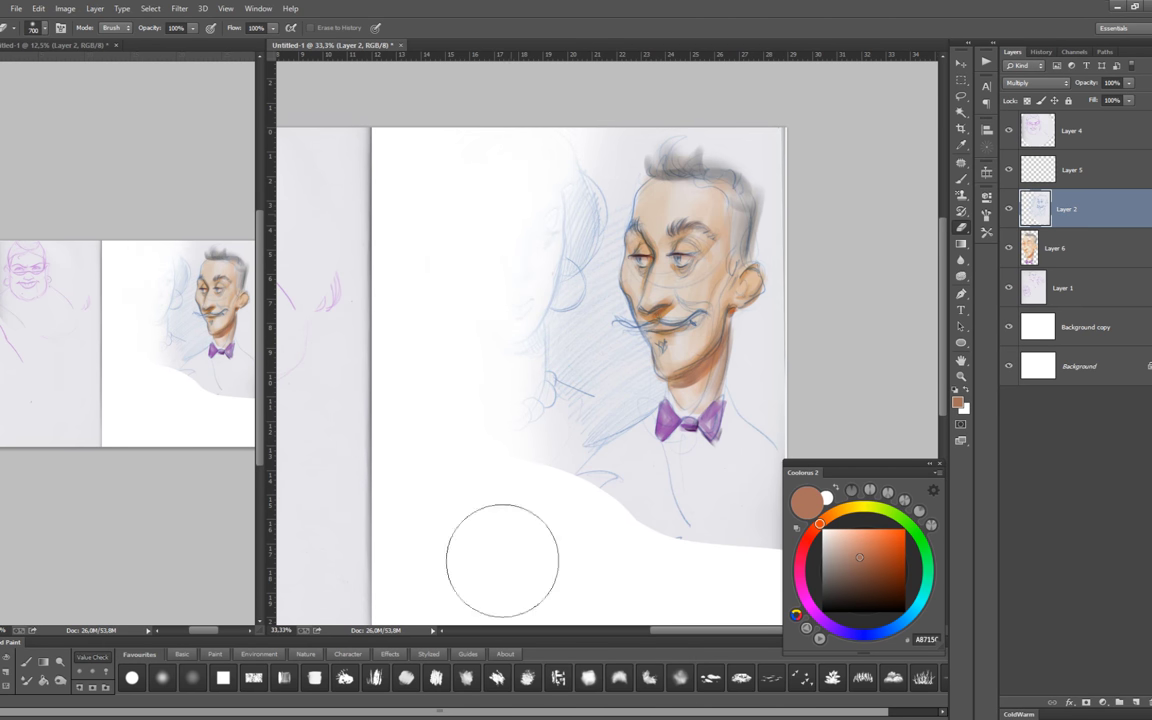
{"action": "left_click_drag", "start_coordinate": [694, 554], "coordinate": [591, 538]}
{"action": "key", "text": "bracketleft"}
{"action": "key", "text": "bracketleft"}
{"action": "key", "text": "bracketleft"}
{"action": "key", "text": "bracketleft"}
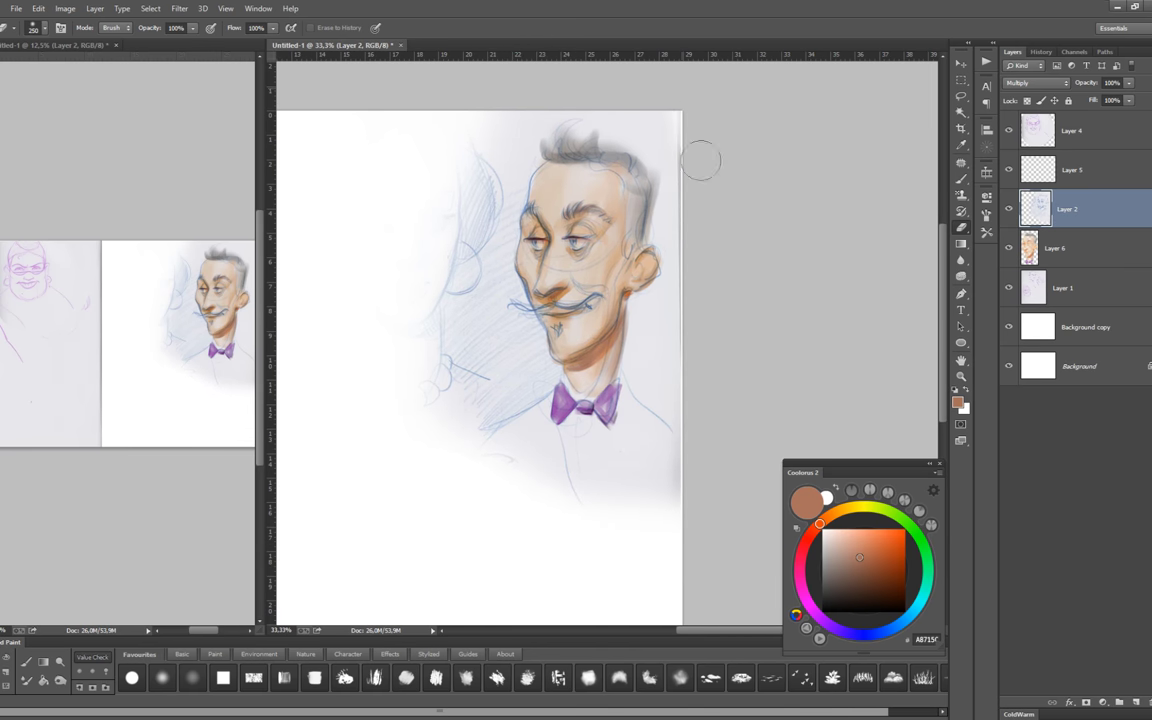
Brush lighter peach and warmer skin tones onto the man's face on Layer 6.
{"action": "key", "text": "b"}
{"action": "left_click", "coordinate": [1055, 248]}
{"action": "left_click_drag", "start_coordinate": [600, 400], "coordinate": [605, 458]}
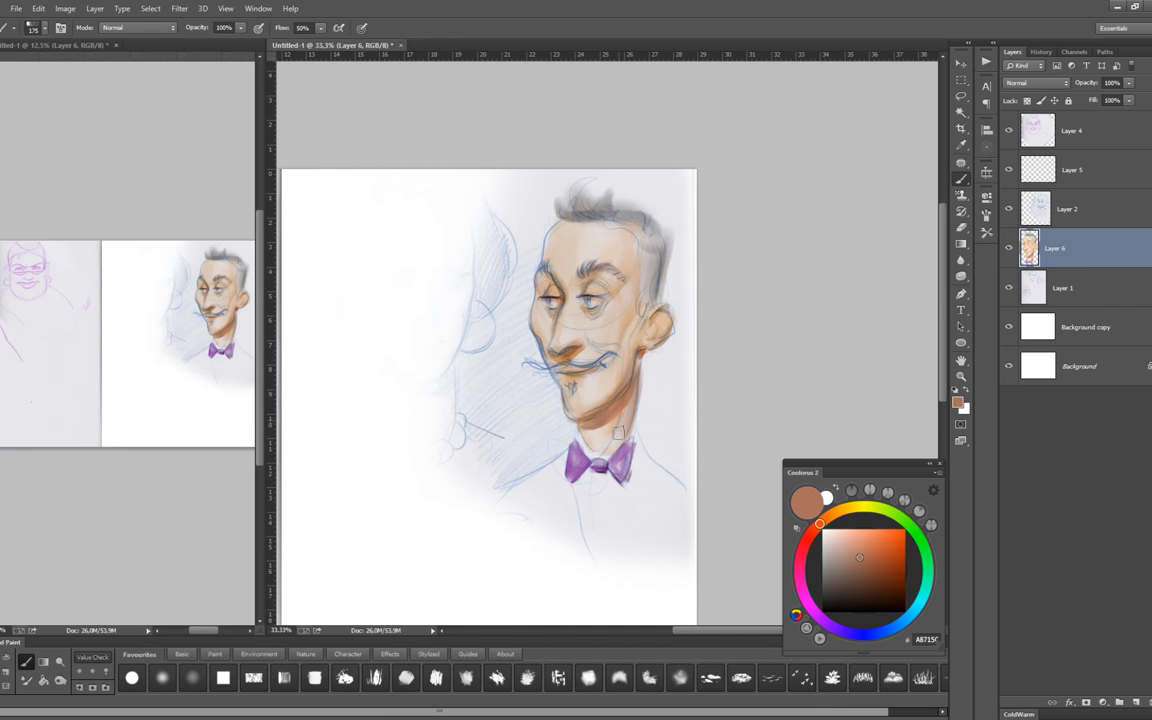
{"action": "left_click", "coordinate": [549, 388], "text": "alt"}
{"action": "key", "text": "bracketright"}
{"action": "key", "text": "bracketright"}
{"action": "left_click", "coordinate": [646, 298], "text": "alt"}
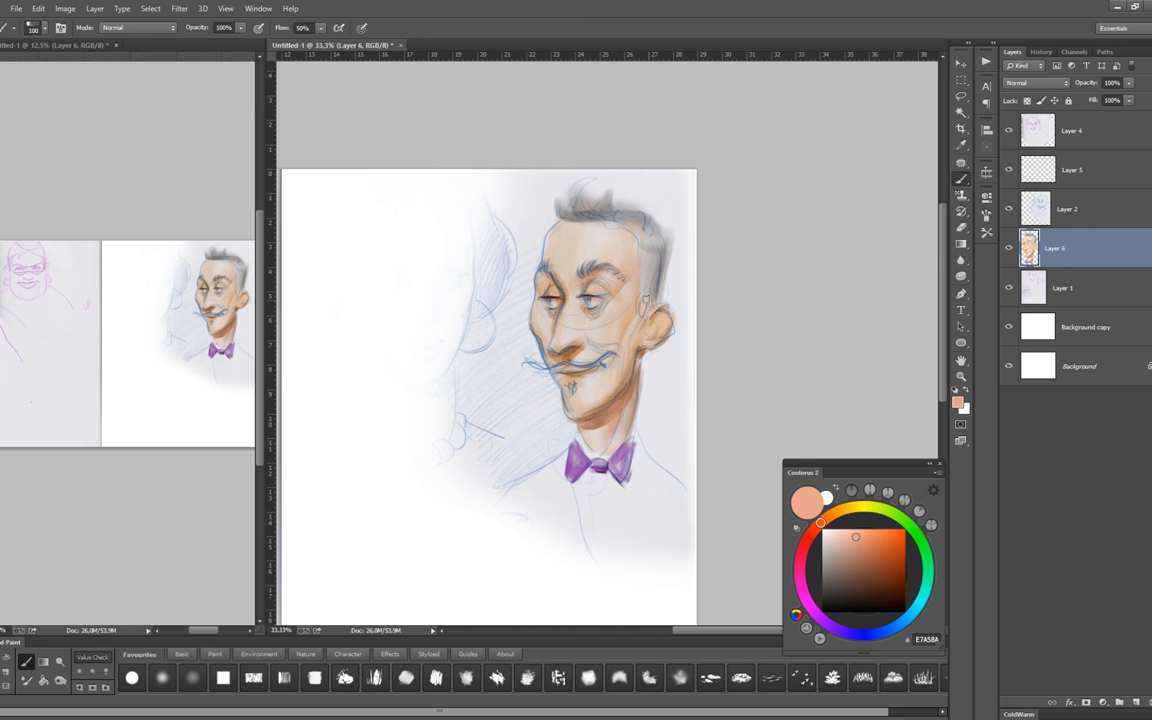
{"action": "key", "text": "bracketright"}
{"action": "key", "text": "bracketright"}
{"action": "left_click", "coordinate": [498, 266], "text": "alt"}
{"action": "key", "text": "bracketleft"}
{"action": "key", "text": "bracketleft"}
{"action": "key", "text": "bracketleft"}
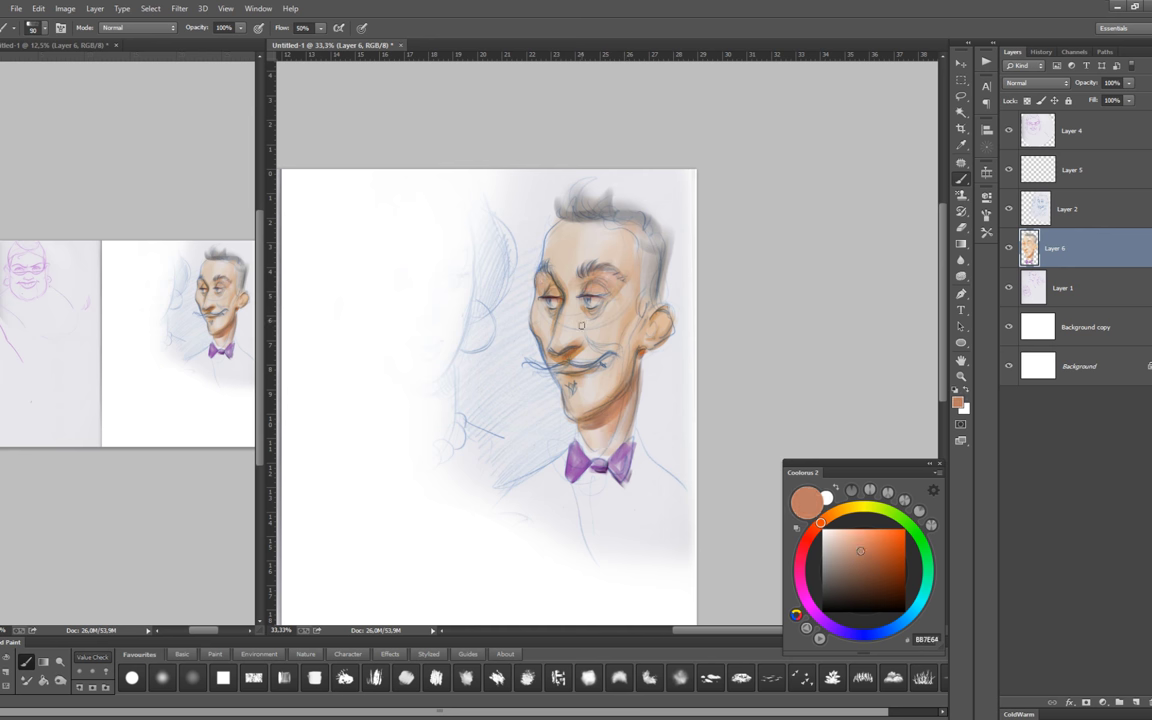
{"action": "key", "text": "ctrl+plus"}
Save the painting as мыш.psd.
{"action": "key", "text": "ctrl+s"}
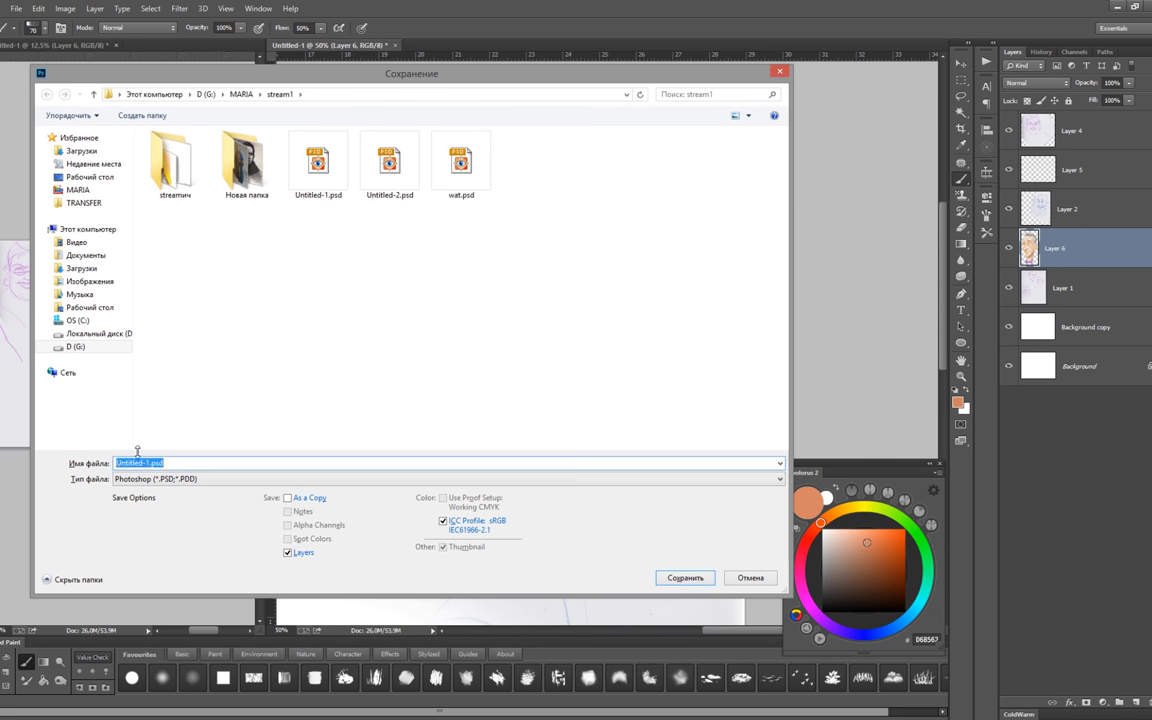
{"action": "type", "text": "мыш"}
{"action": "key", "text": "Return"}
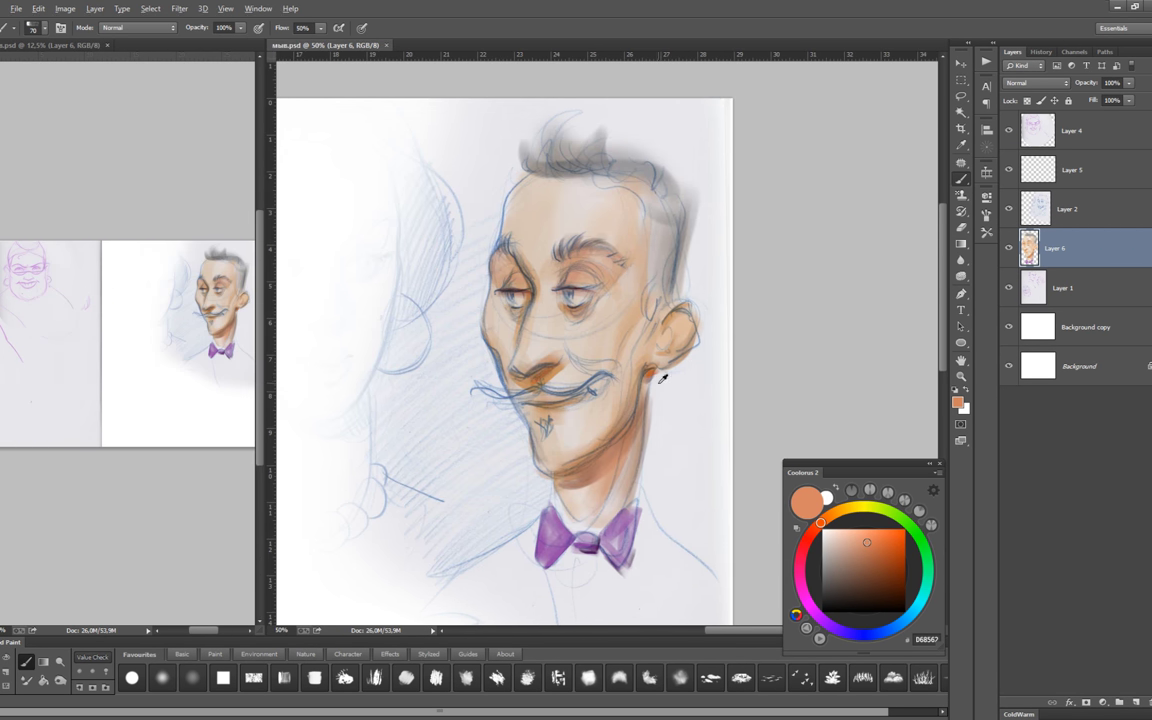
Sample greys from the hair and paint a dark grey stroke along its right side with a smaller brush.
{"action": "left_click", "coordinate": [662, 378], "text": "alt"}
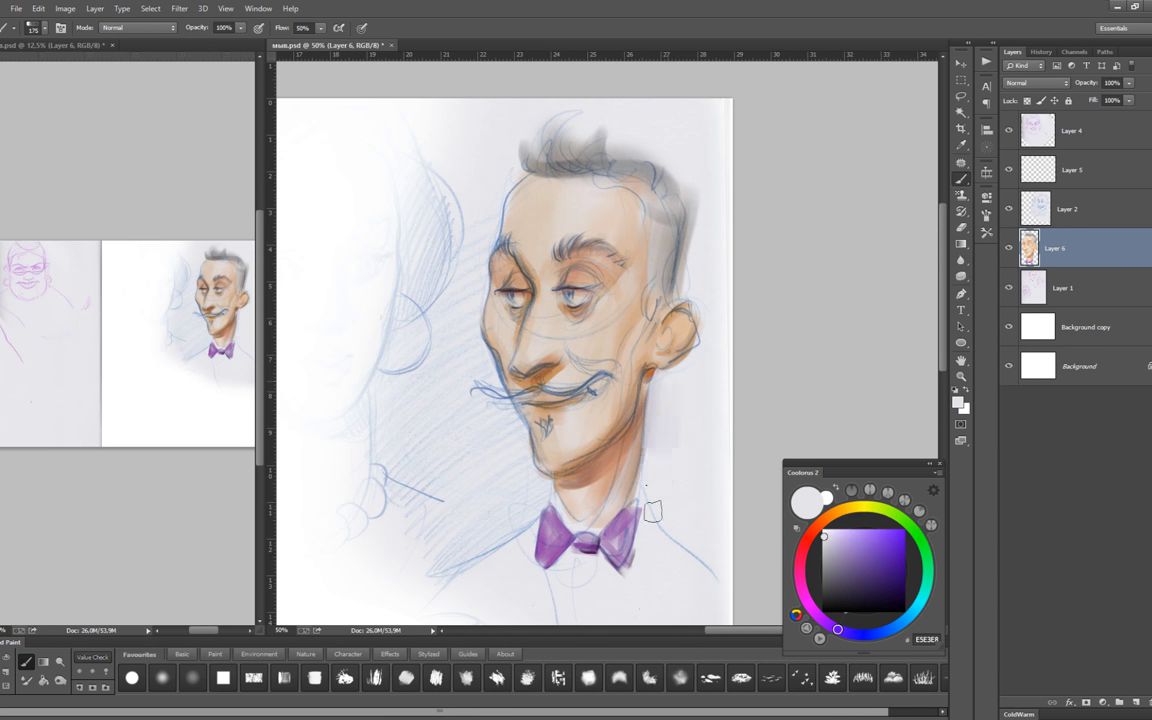
{"action": "scroll", "coordinate": [700, 470], "scroll_direction": "down", "scroll_amount": 1, "text": "alt"}
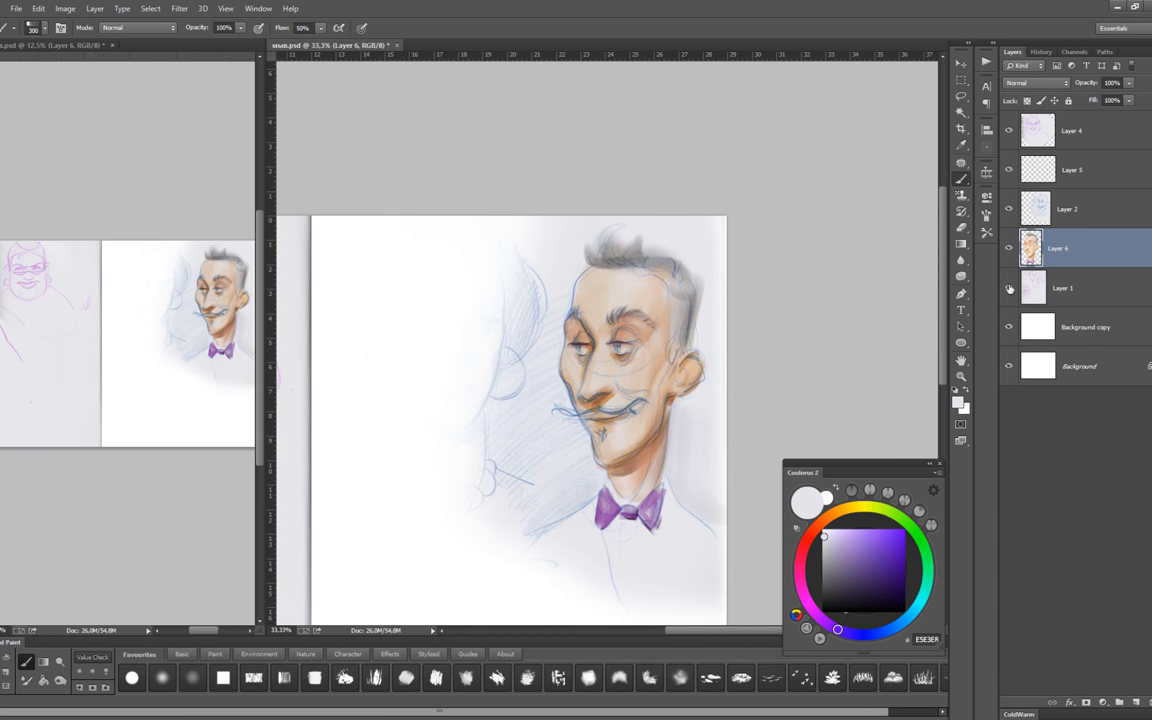
{"action": "left_click", "coordinate": [690, 332], "text": "alt"}
{"action": "key", "text": "l"}
{"action": "left_click_drag", "start_coordinate": [672, 296], "coordinate": [669, 352]}
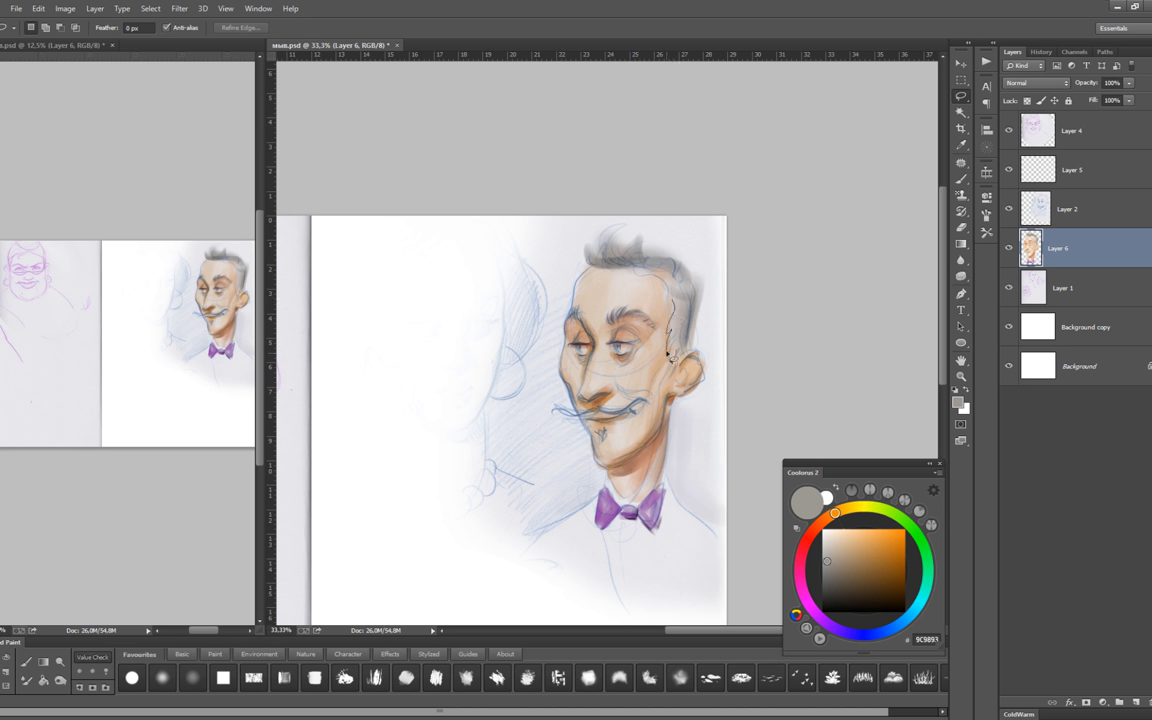
{"action": "key", "text": "b"}
{"action": "left_click", "coordinate": [690, 370], "text": "alt"}
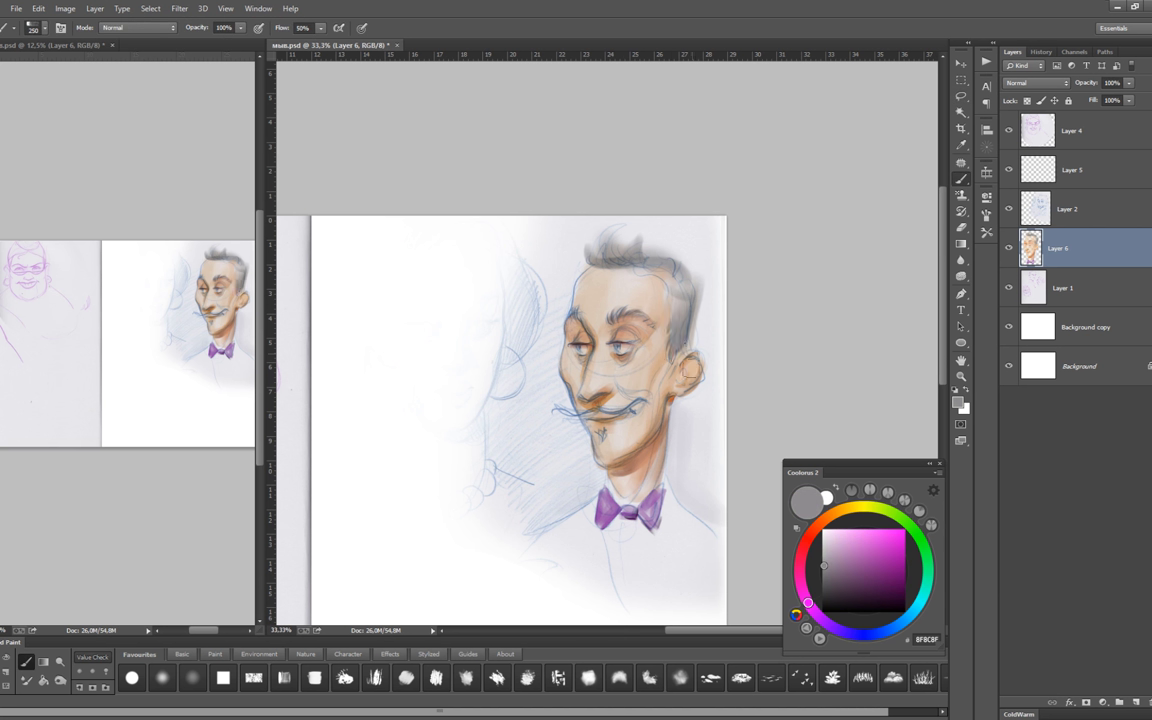
{"action": "key", "text": "bracketleft"}
{"action": "key", "text": "bracketleft"}
{"action": "key", "text": "bracketleft"}
{"action": "left_click", "coordinate": [666, 331], "text": "alt"}
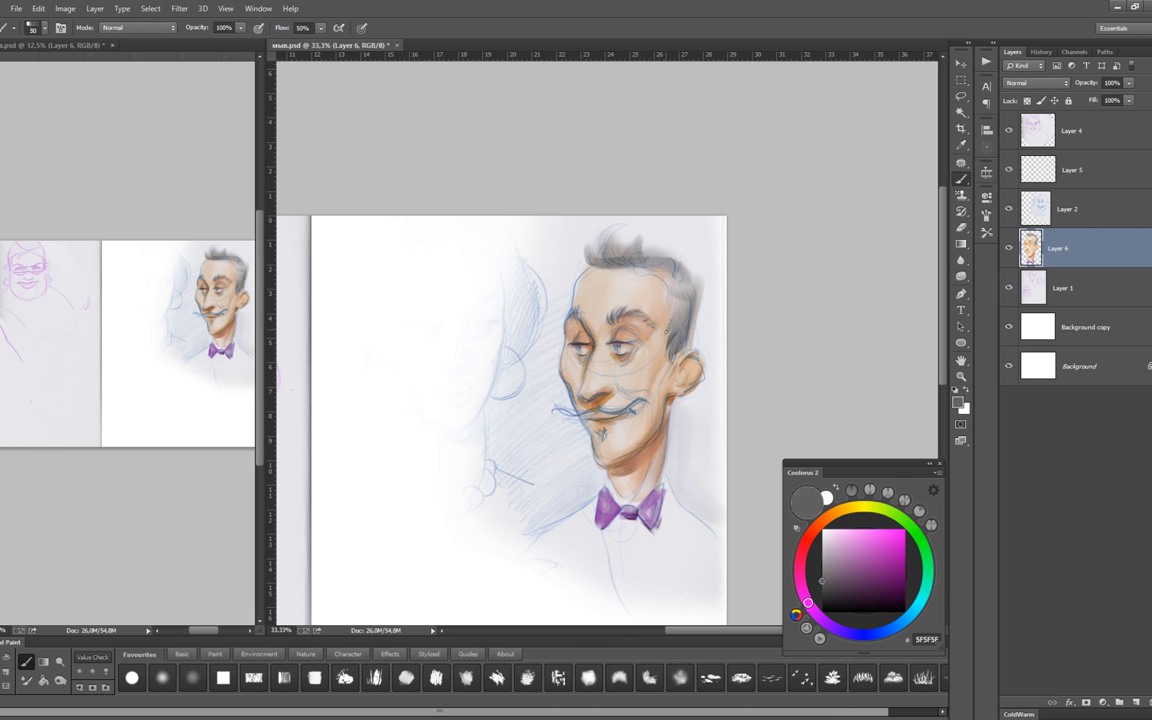
{"action": "left_click_drag", "start_coordinate": [690, 378], "coordinate": [696, 300]}
Sample bluish grey and pale grey from the hair, then a skin tone from the face.
{"action": "key", "text": "l"}
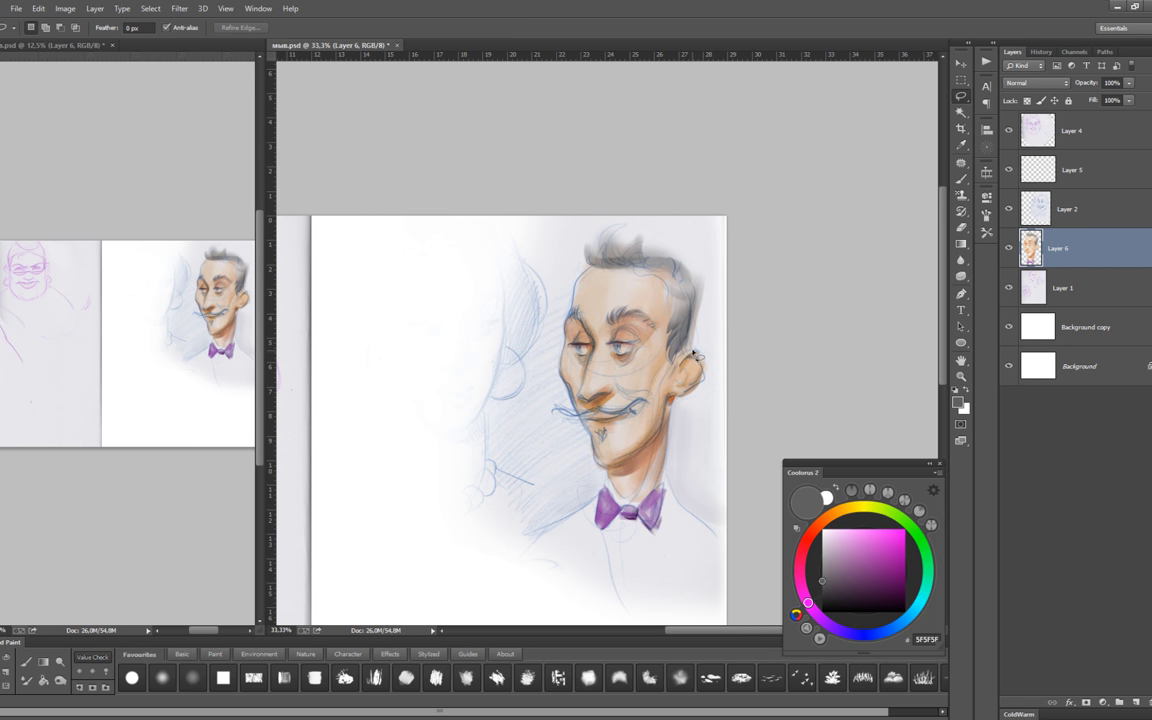
{"action": "key", "text": "b"}
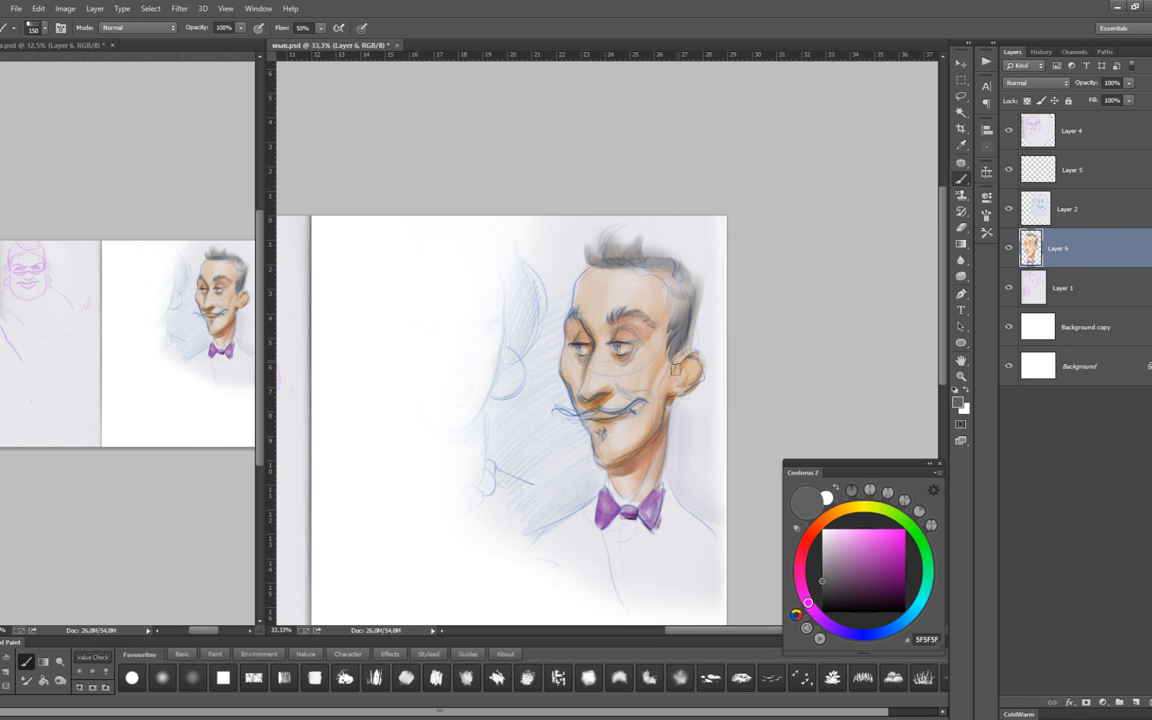
{"action": "left_click", "coordinate": [679, 374], "text": "alt"}
{"action": "key", "text": "l"}
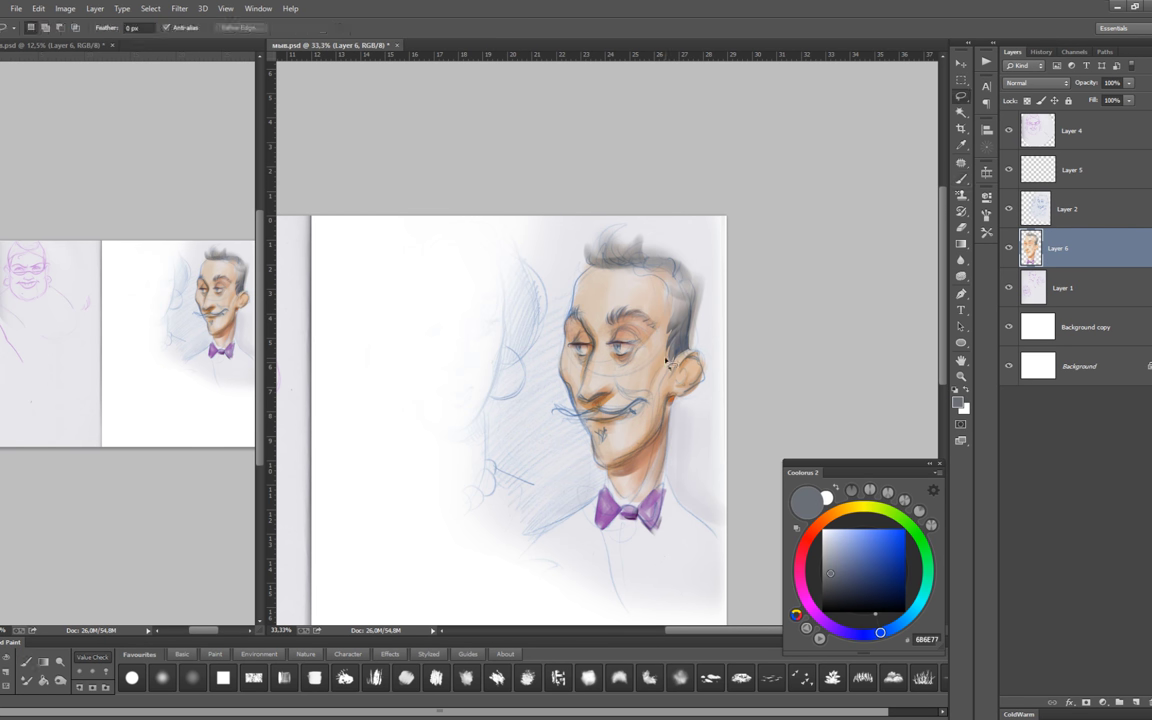
{"action": "scroll", "coordinate": [690, 378], "scroll_direction": "up", "scroll_amount": 1}
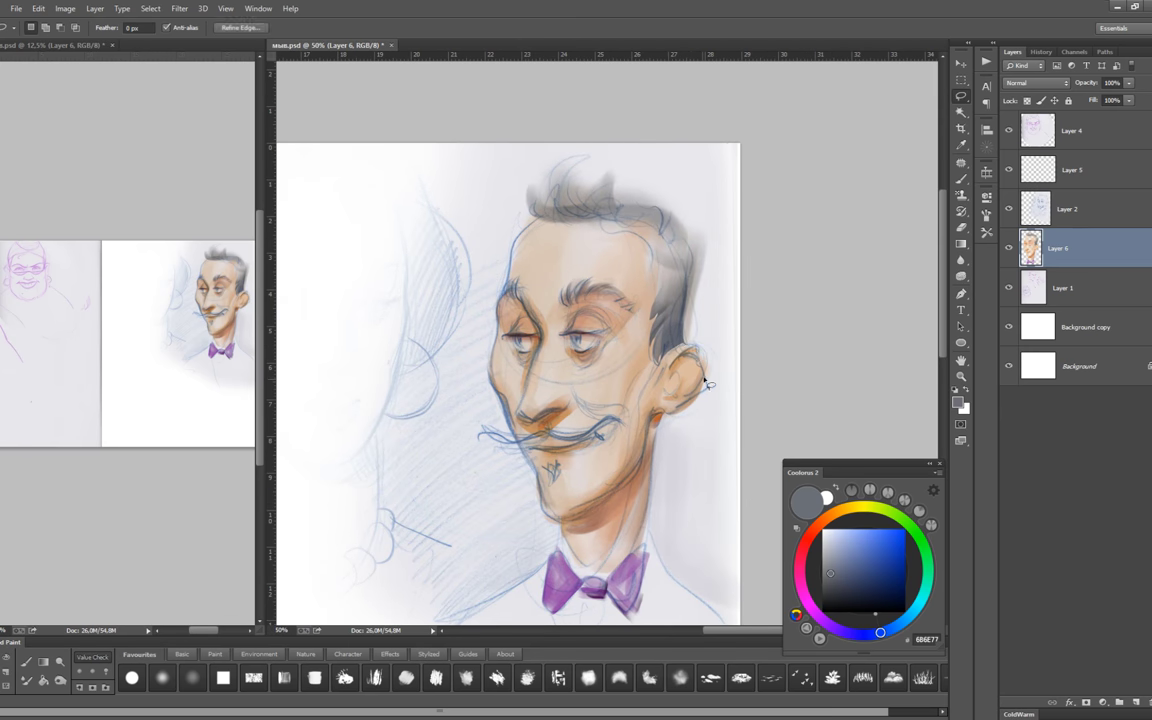
{"action": "key", "text": "b"}
{"action": "left_click", "coordinate": [710, 381], "text": "alt"}
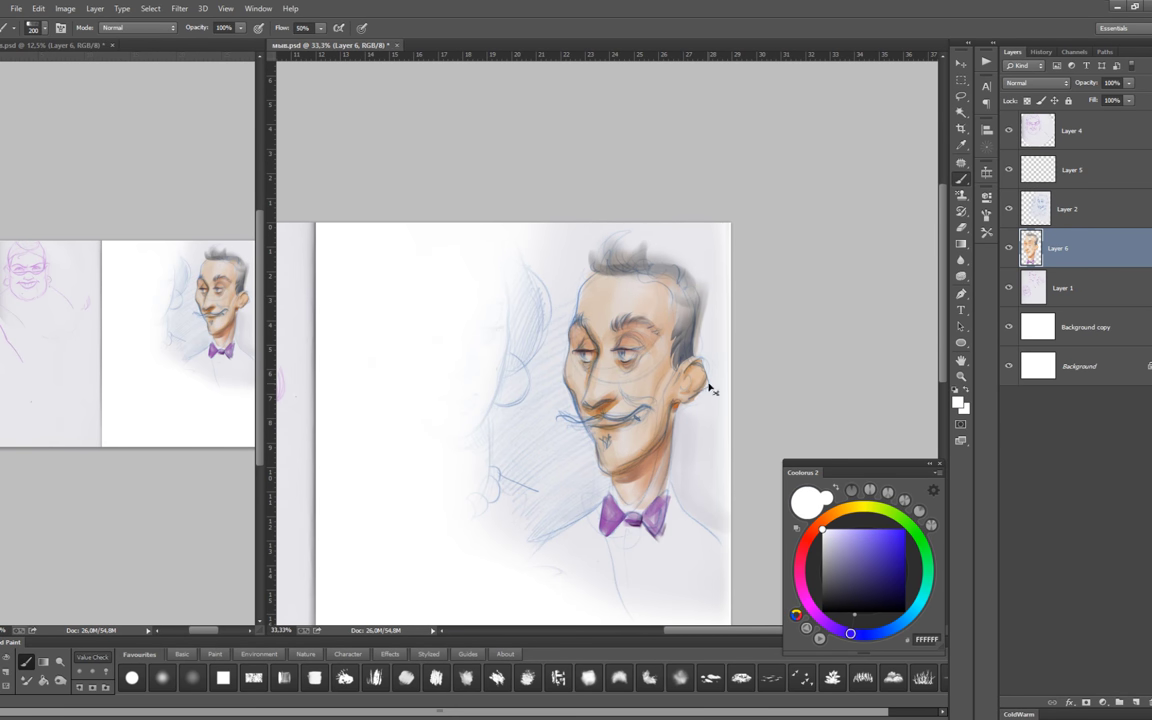
{"action": "scroll", "coordinate": [710, 386], "scroll_direction": "down", "scroll_amount": 1}
{"action": "key", "text": "l"}
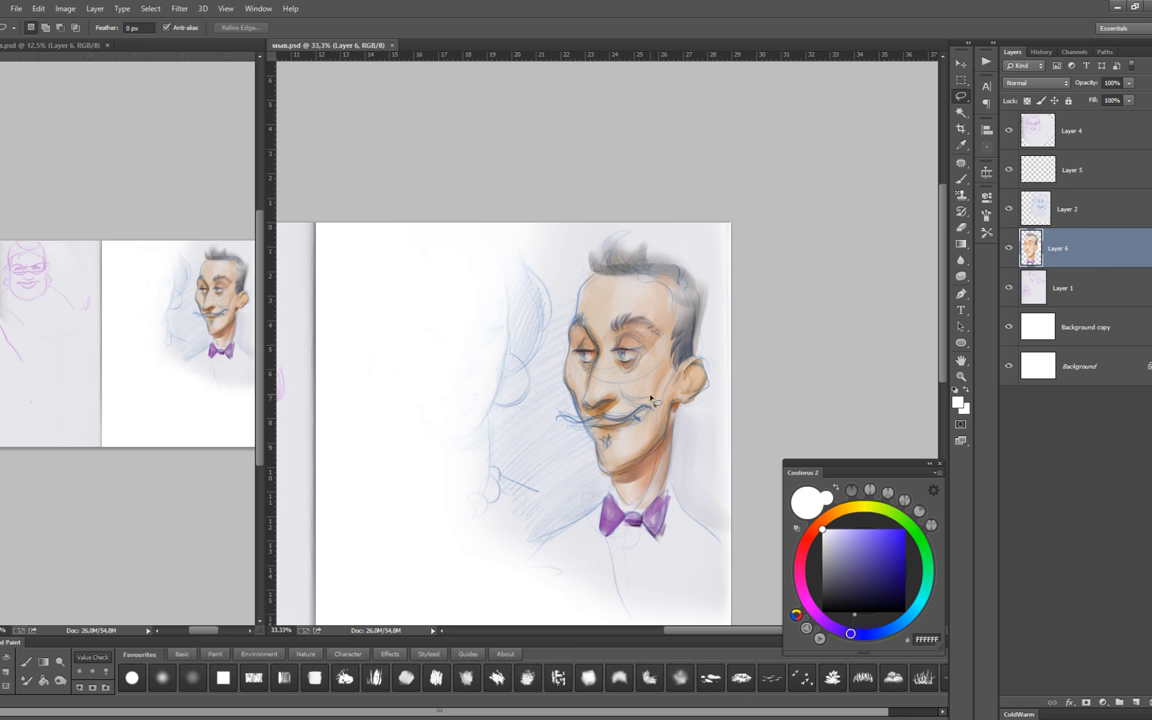
{"action": "key", "text": "b"}
{"action": "left_click", "coordinate": [645, 398], "text": "alt"}
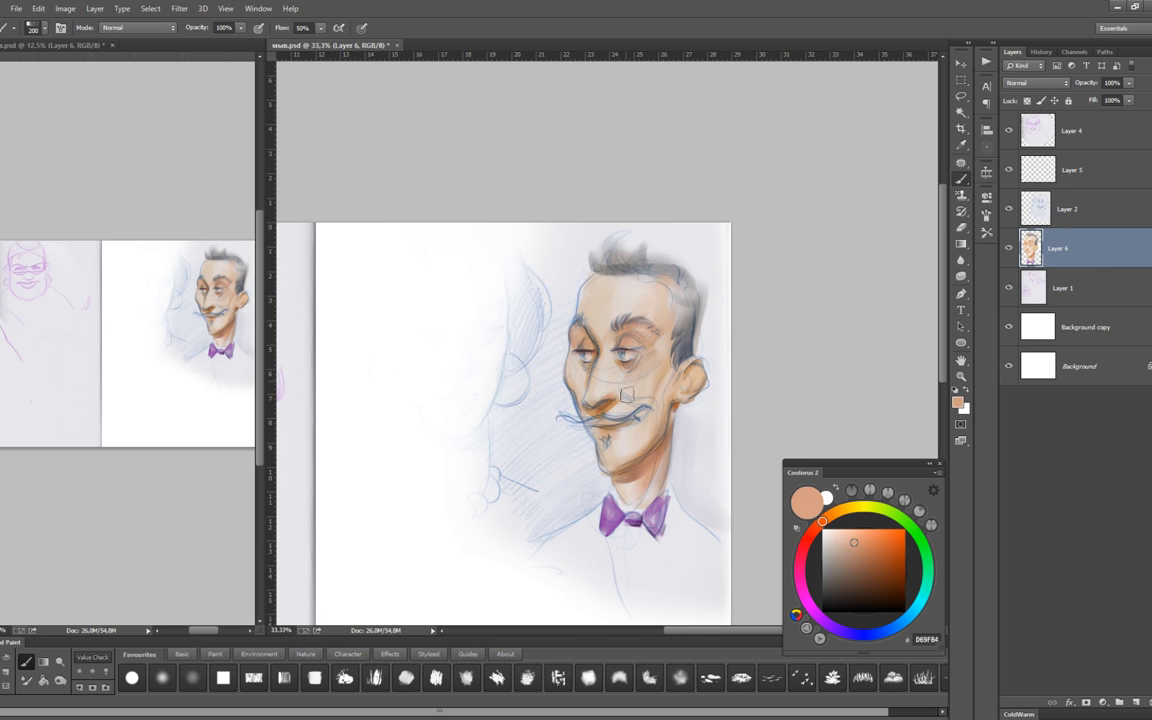
With a 125 brush and bluish grey 54596A, paint dark grey along the hair edge above the ear.
{"action": "key", "text": "bracketleft"}
{"action": "key", "text": "bracketleft"}
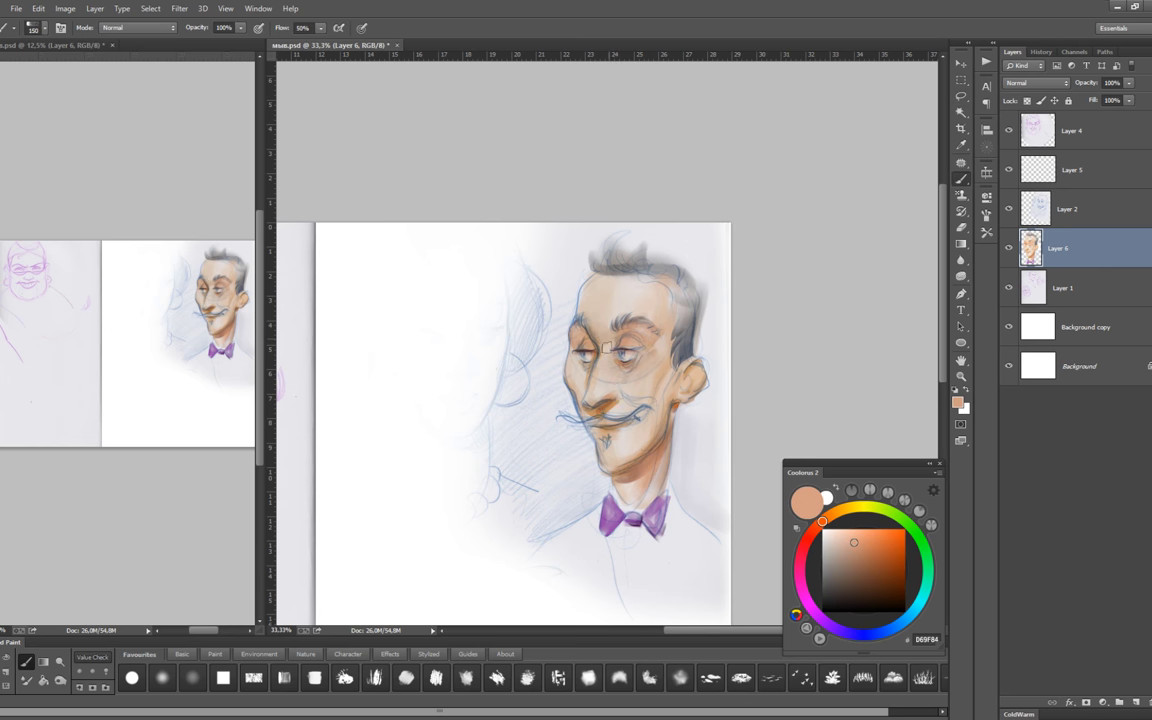
{"action": "key", "text": "bracketright"}
{"action": "key", "text": "bracketright"}
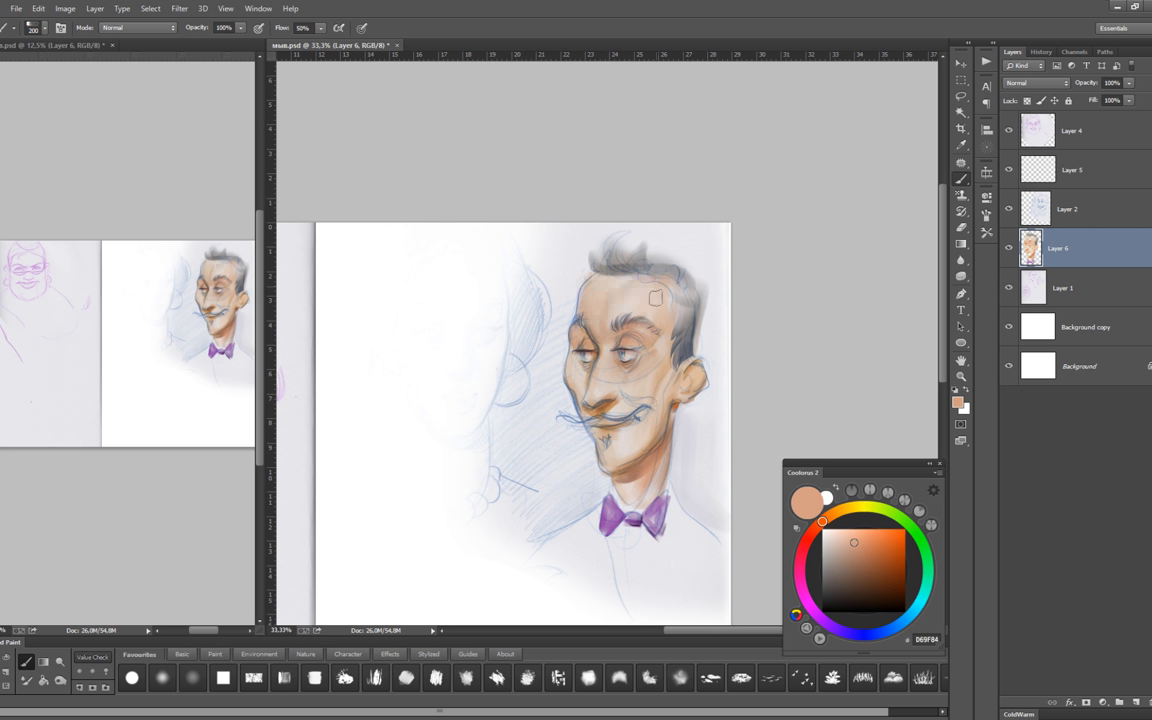
{"action": "key", "text": "bracketleft"}
{"action": "key", "text": "bracketleft"}
{"action": "key", "text": "bracketleft"}
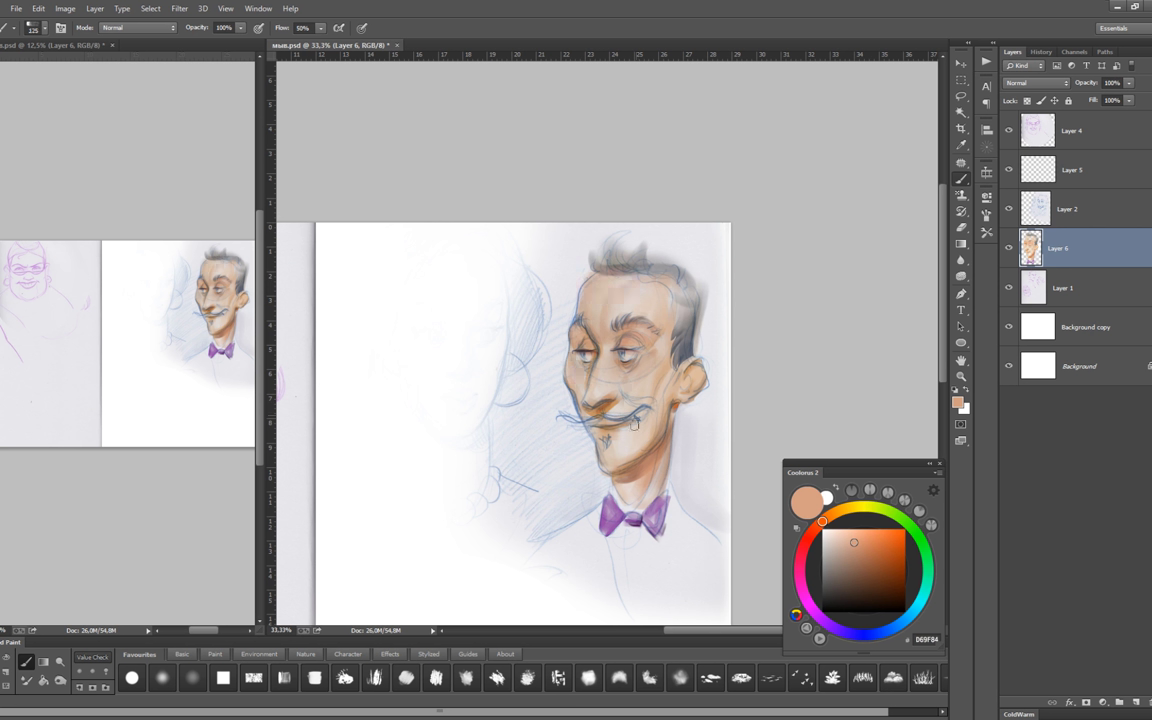
{"action": "left_click_drag", "start_coordinate": [879, 597], "coordinate": [878, 567]}
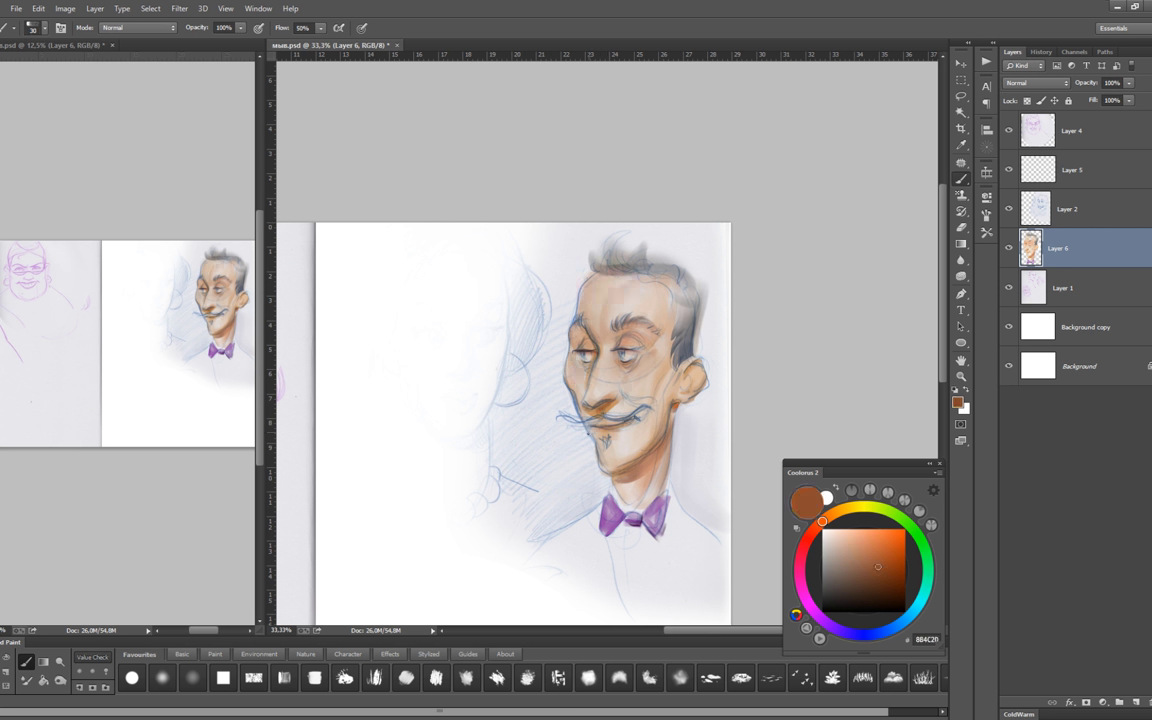
{"action": "left_click", "coordinate": [882, 632]}
{"action": "left_click", "coordinate": [836, 578]}
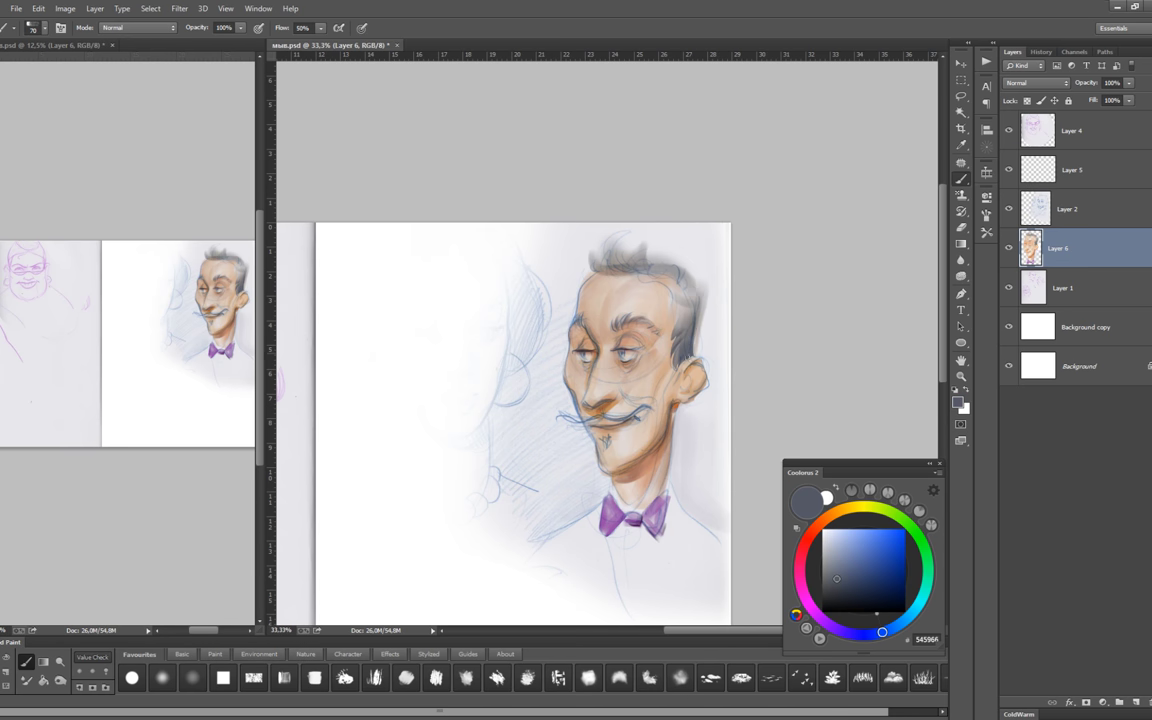
{"action": "left_click_drag", "start_coordinate": [696, 347], "coordinate": [688, 318]}
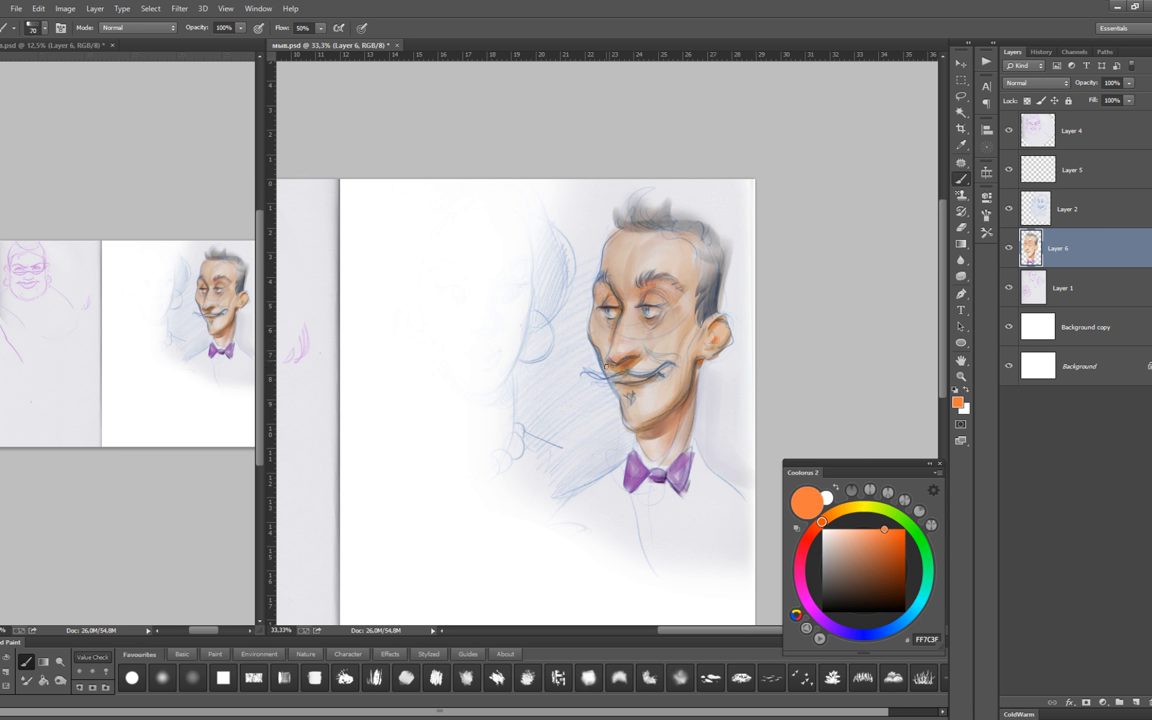
{"action": "key", "text": "bracketright"}
{"action": "left_click", "coordinate": [680, 432], "text": "alt"}
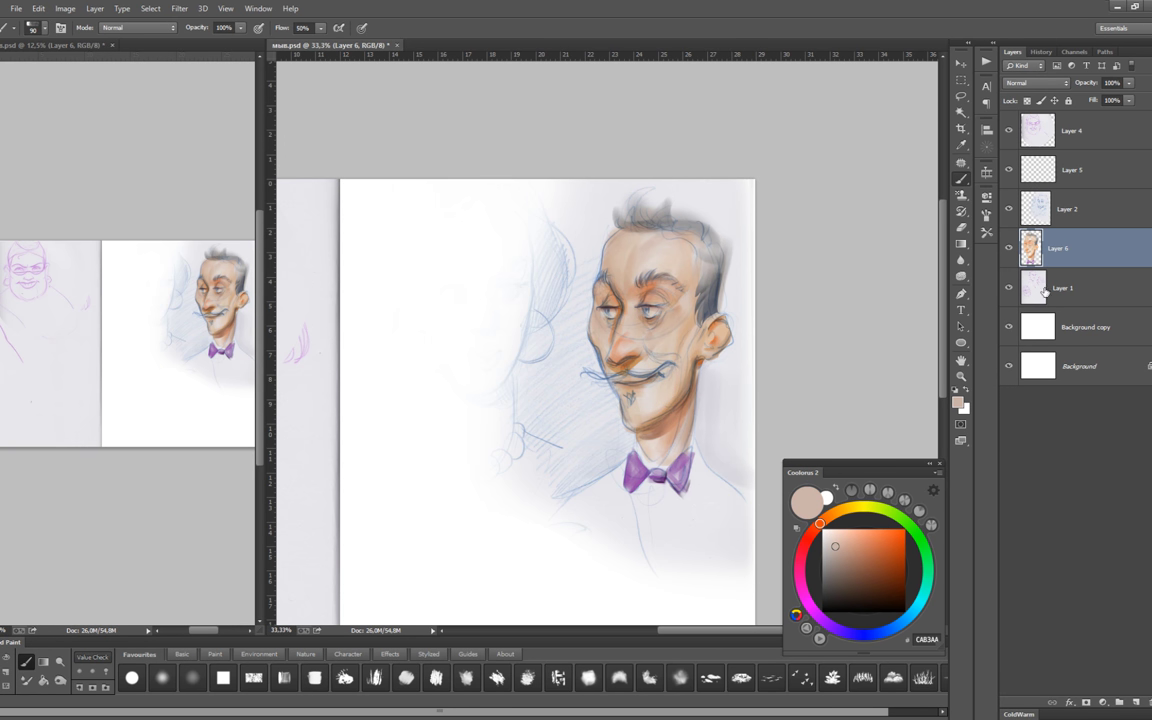
Rearrange the painting layers and merge them into Layer 2.
{"action": "left_click", "coordinate": [1008, 327]}
{"action": "left_click", "coordinate": [1067, 209]}
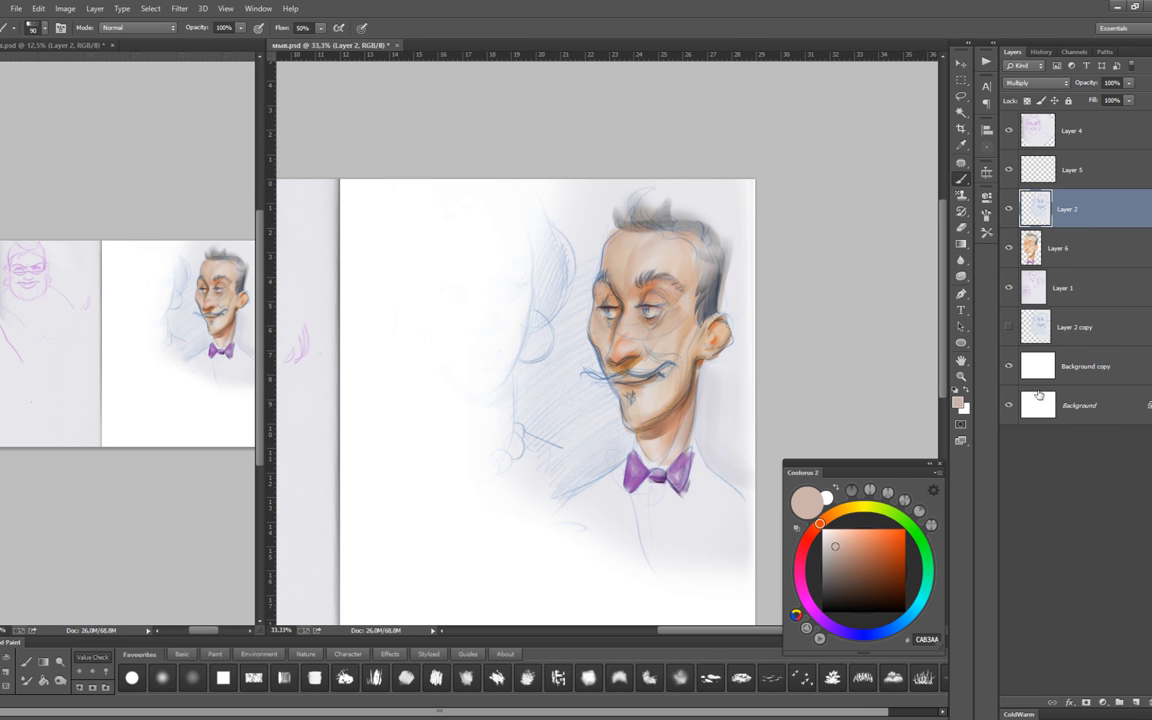
{"action": "left_click_drag", "start_coordinate": [1038, 366], "coordinate": [1034, 289]}
{"action": "key", "text": "ctrl+alt+z"}
{"action": "key", "text": "ctrl+minus"}
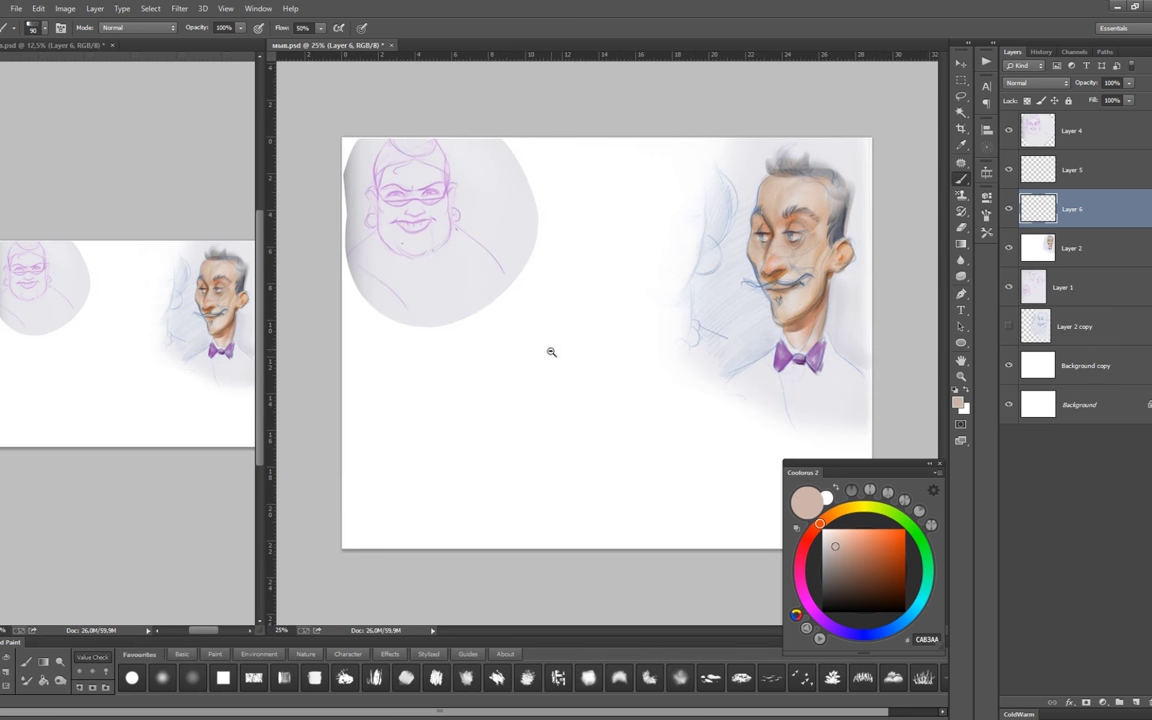
Show the sketch layer under Layer 4, trim and shift its patches beside the man, and add Layer 8.
{"action": "left_click", "coordinate": [1008, 287]}
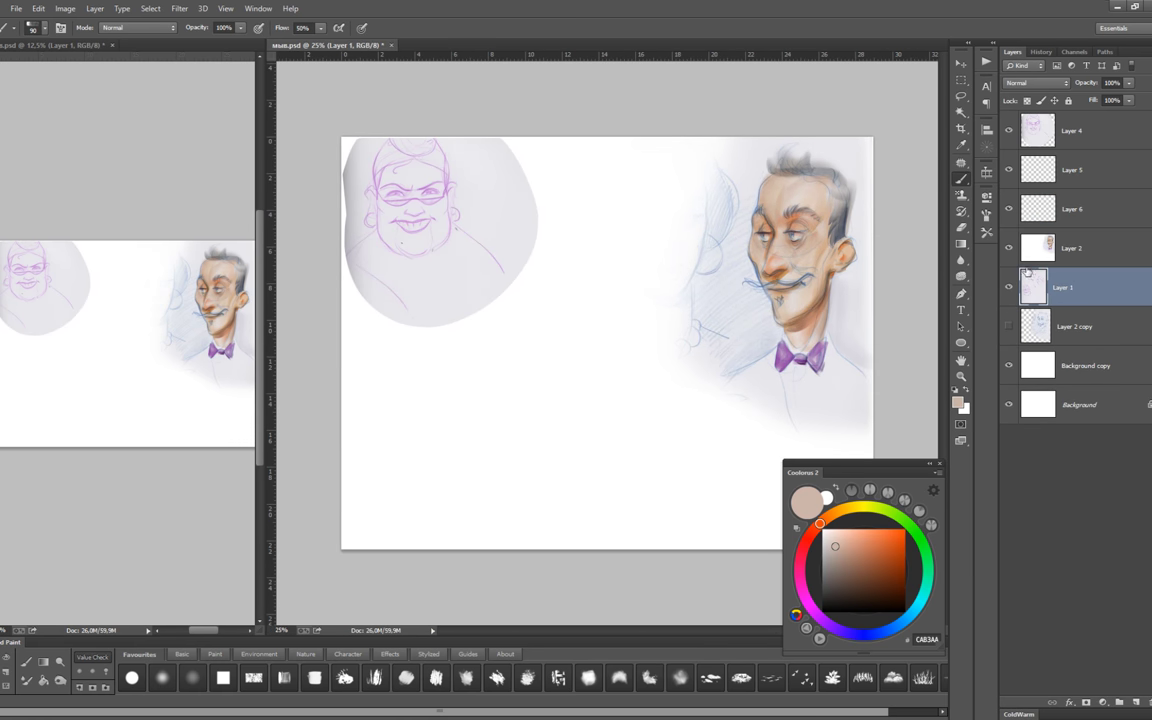
{"action": "left_click_drag", "start_coordinate": [1040, 287], "coordinate": [1040, 170]}
{"action": "key", "text": "l"}
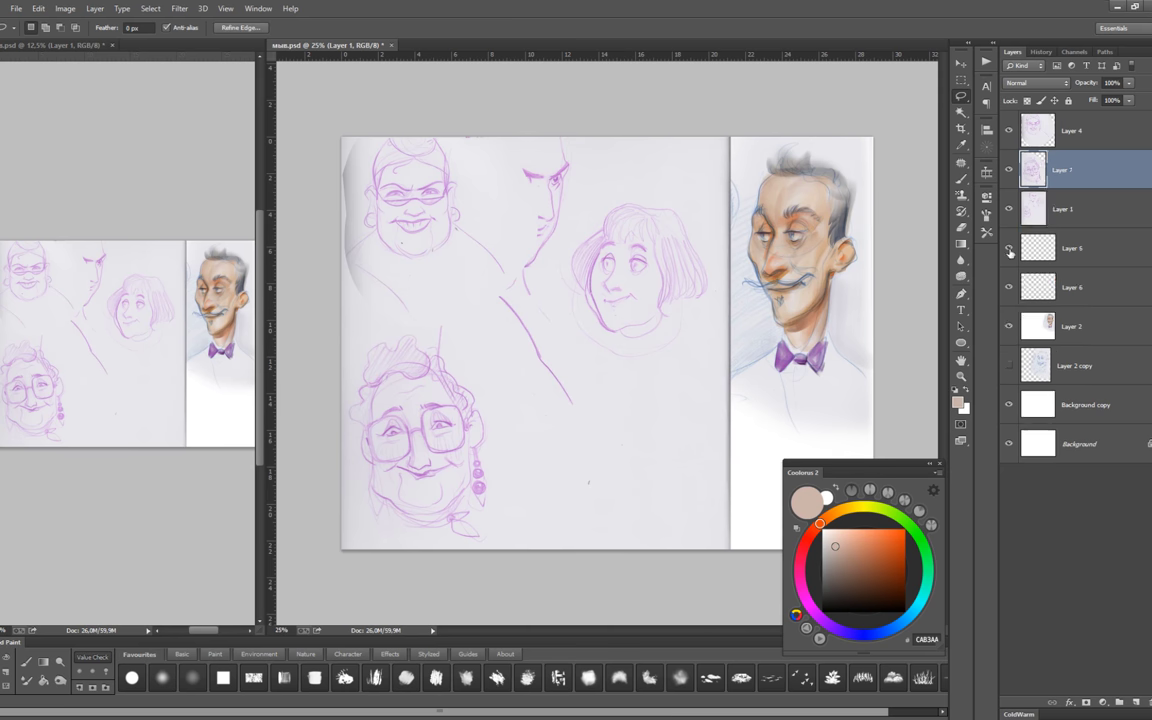
{"action": "key", "text": "Delete"}
{"action": "key", "text": "ctrl+plus"}
{"action": "left_click_drag", "start_coordinate": [335, 526], "coordinate": [470, 545]}
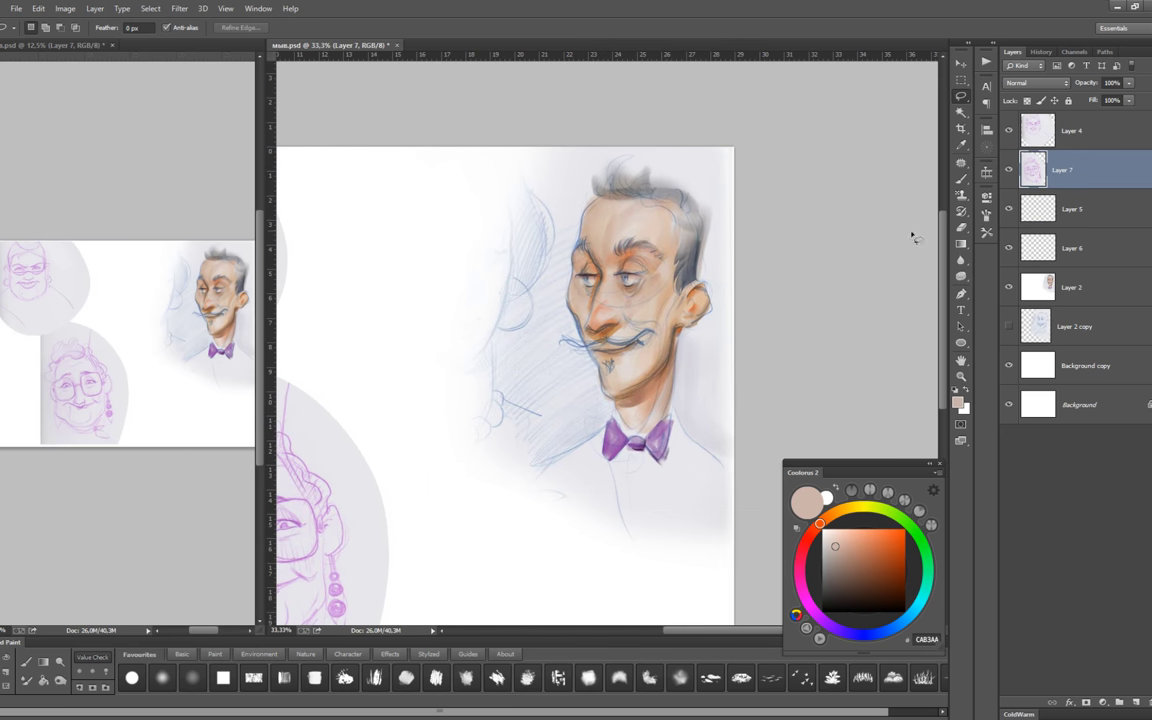
{"action": "left_click", "coordinate": [630, 321], "text": "ctrl"}
{"action": "key", "text": "ctrl+shift+alt+n"}
Paint dark brown 6E3A23 shading around the chin.
{"action": "key", "text": "b"}
{"action": "left_click", "coordinate": [878, 576]}
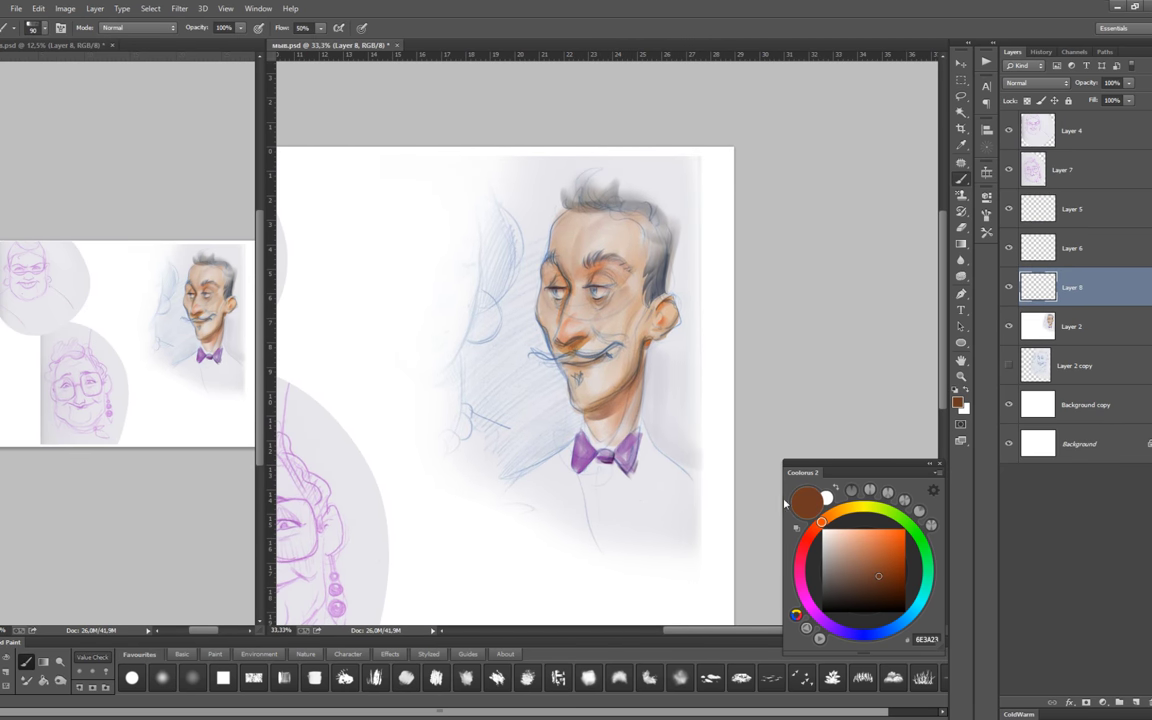
{"action": "key", "text": "ctrl+plus"}
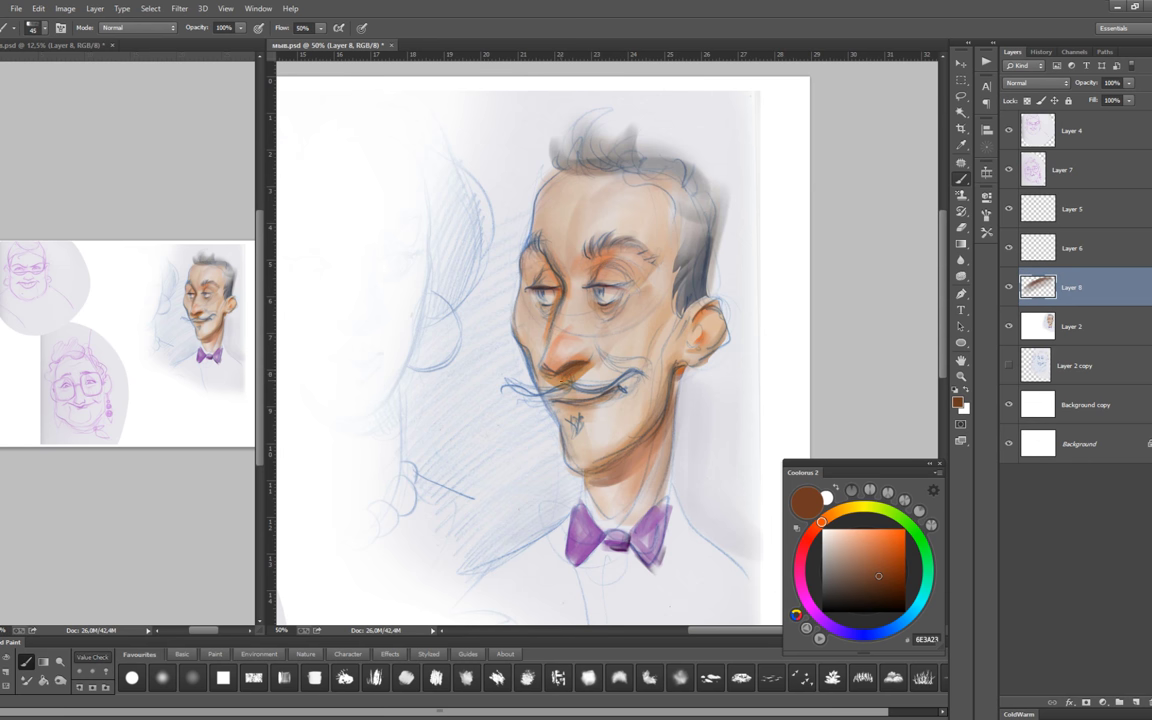
{"action": "left_click_drag", "start_coordinate": [524, 426], "coordinate": [574, 439]}
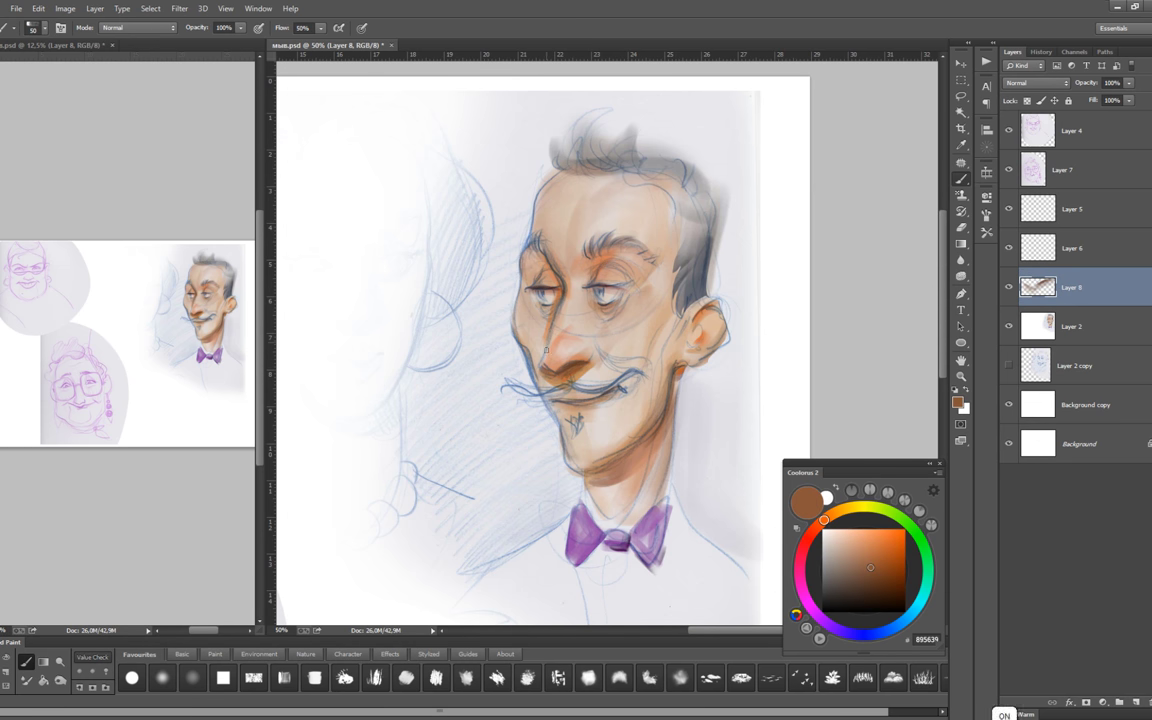
Paint soft brown 895639 shading near the left eye with a larger brush.
{"action": "key", "text": "bracketleft"}
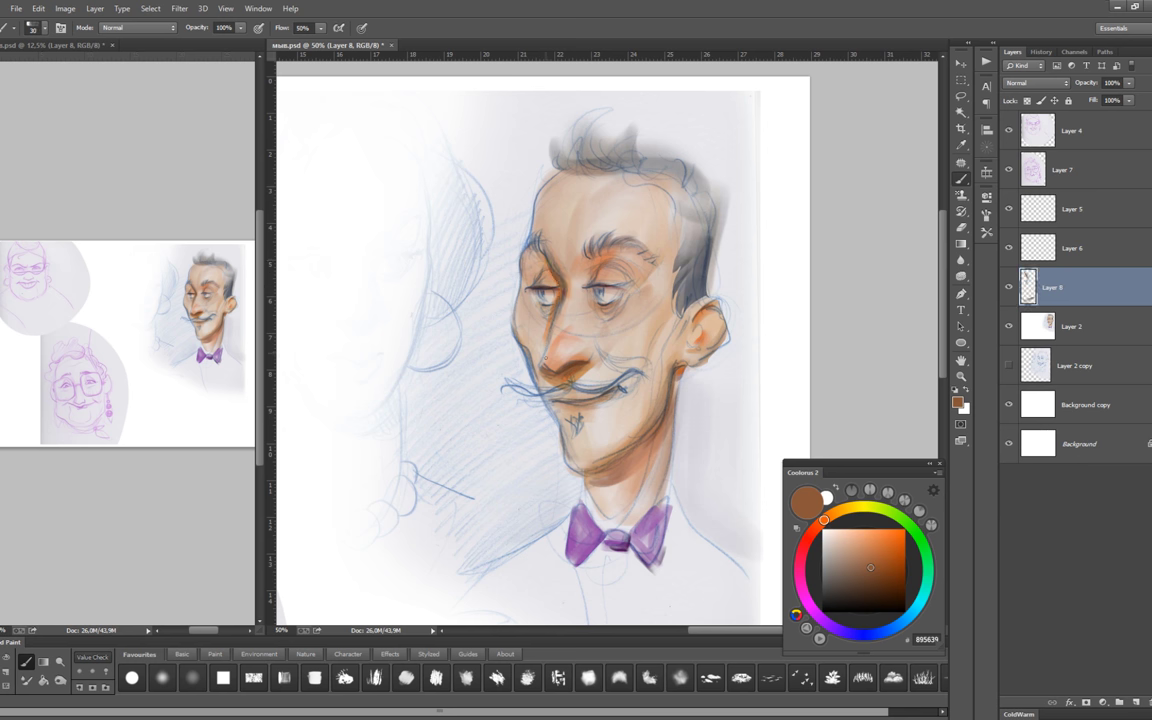
{"action": "key", "text": "bracketright"}
{"action": "key", "text": "bracketright"}
{"action": "key", "text": "bracketright"}
{"action": "left_click", "coordinate": [548, 297], "text": "alt"}
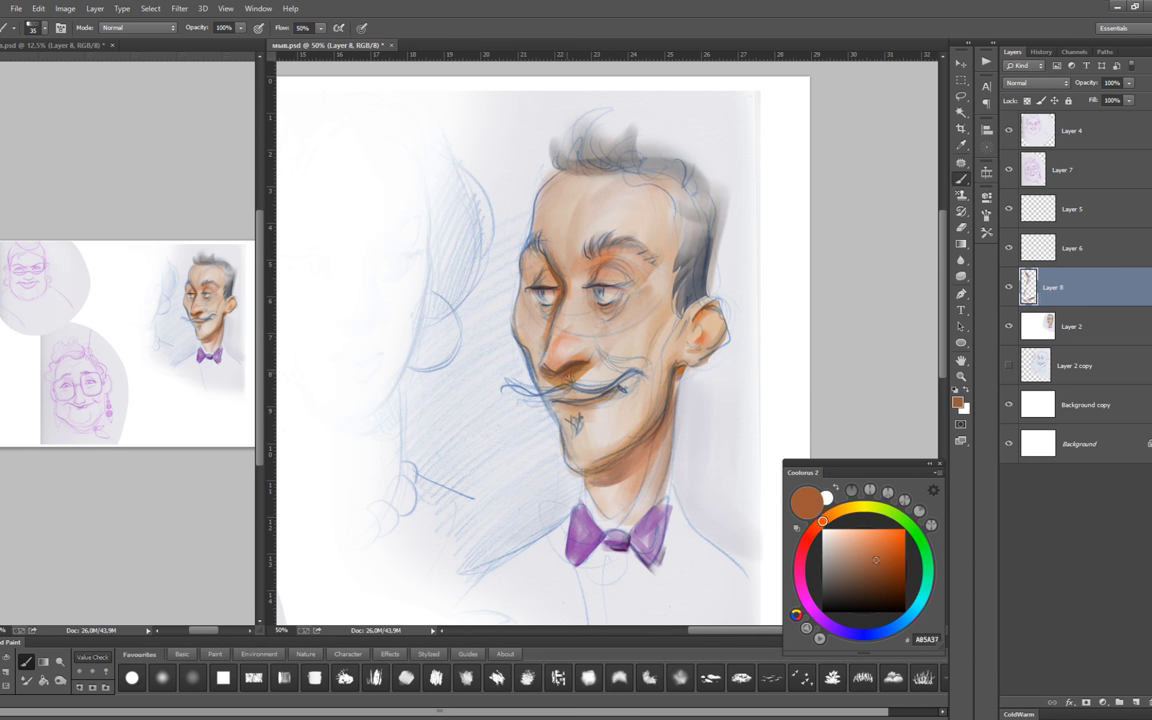
{"action": "key", "text": "bracketright"}
{"action": "key", "text": "bracketright"}
{"action": "left_click", "coordinate": [495, 292], "text": "alt"}
{"action": "key", "text": "bracketright"}
{"action": "key", "text": "bracketright"}
{"action": "left_click", "coordinate": [729, 456], "text": "alt"}
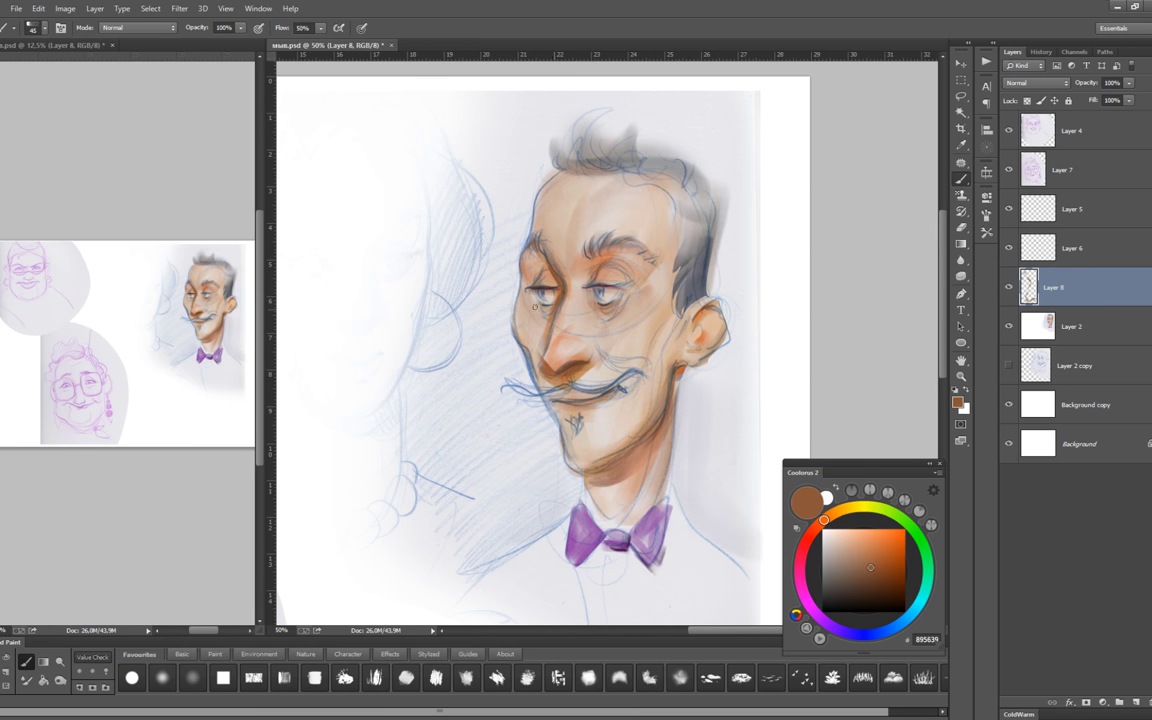
{"action": "key", "text": "bracketright"}
{"action": "mouse_move", "coordinate": [542, 290]}
{"action": "left_mouse_down"}
{"action": "mouse_move", "coordinate": [566, 276]}
{"action": "mouse_move", "coordinate": [545, 245]}
{"action": "left_mouse_up"}
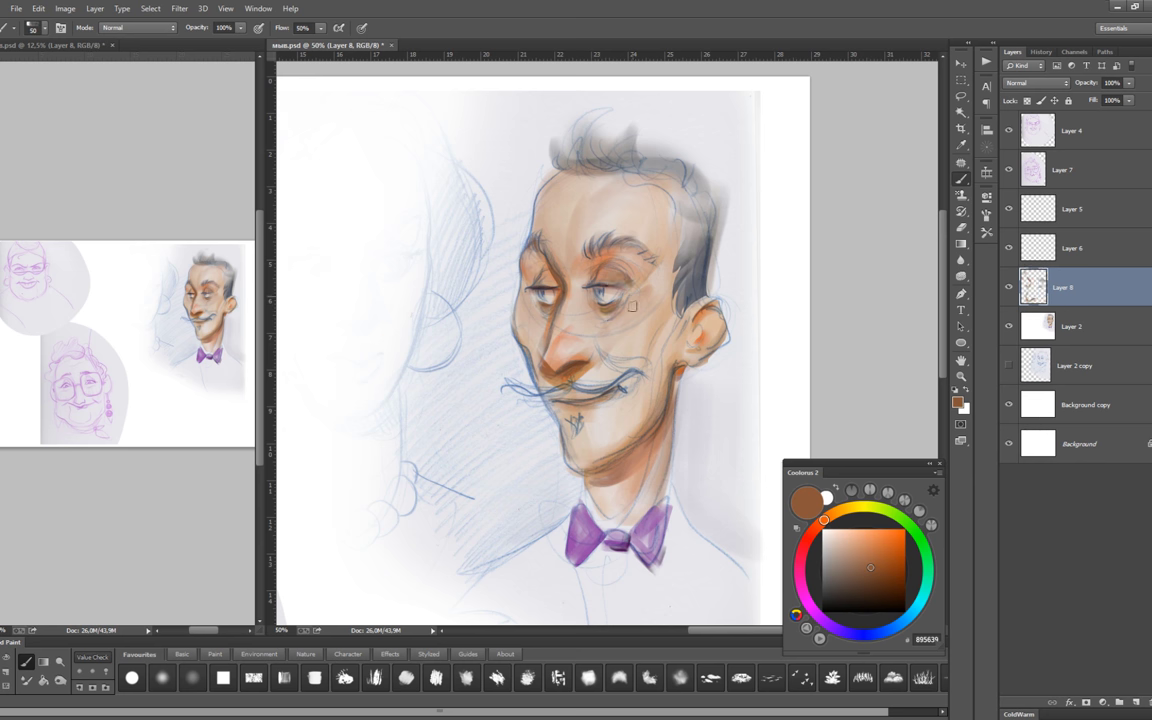
Add orange BF673F touches around the eye and eyebrow with a 50 brush.
{"action": "key", "text": "bracketright"}
{"action": "key", "text": "bracketright"}
{"action": "left_click", "coordinate": [629, 281], "text": "alt"}
{"action": "left_click", "coordinate": [877, 549]}
{"action": "key", "text": "bracketleft"}
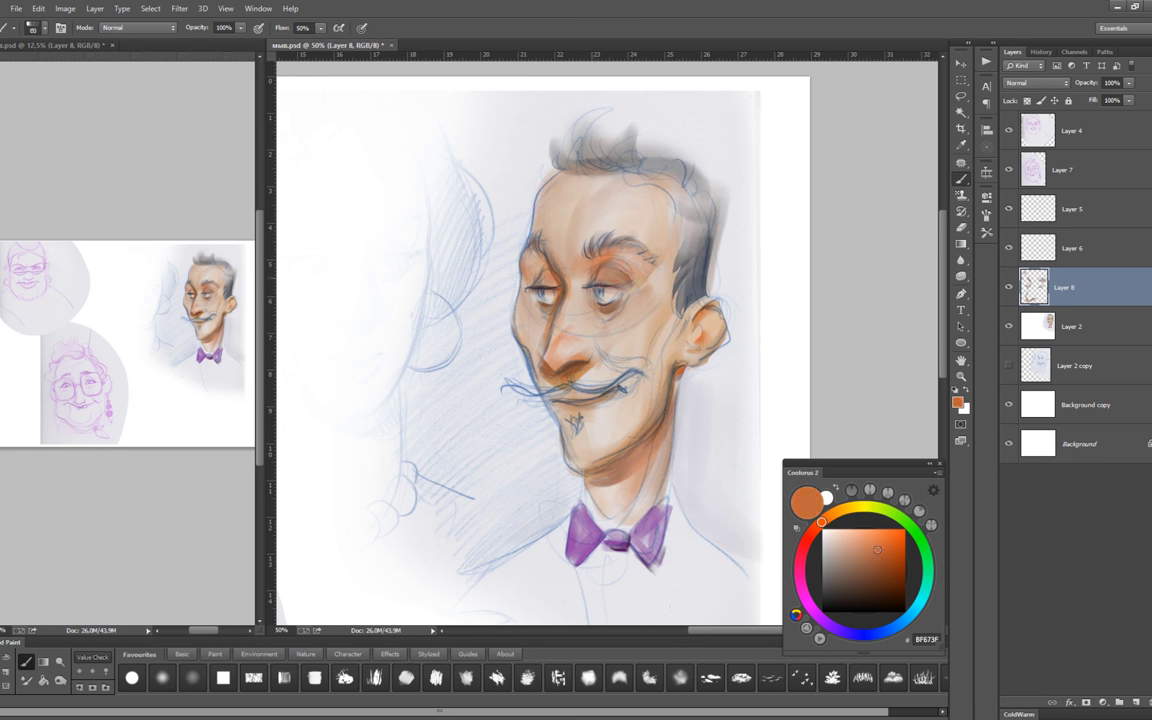
{"action": "left_click_drag", "start_coordinate": [584, 262], "coordinate": [597, 264]}
Sample orange and lighter skin tones from the face, resizing the brush between 50 and 175.
{"action": "key", "text": "bracketright"}
{"action": "key", "text": "bracketright"}
{"action": "key", "text": "bracketright"}
{"action": "key", "text": "bracketleft"}
{"action": "key", "text": "bracketleft"}
{"action": "left_click", "coordinate": [535, 297], "text": "alt"}
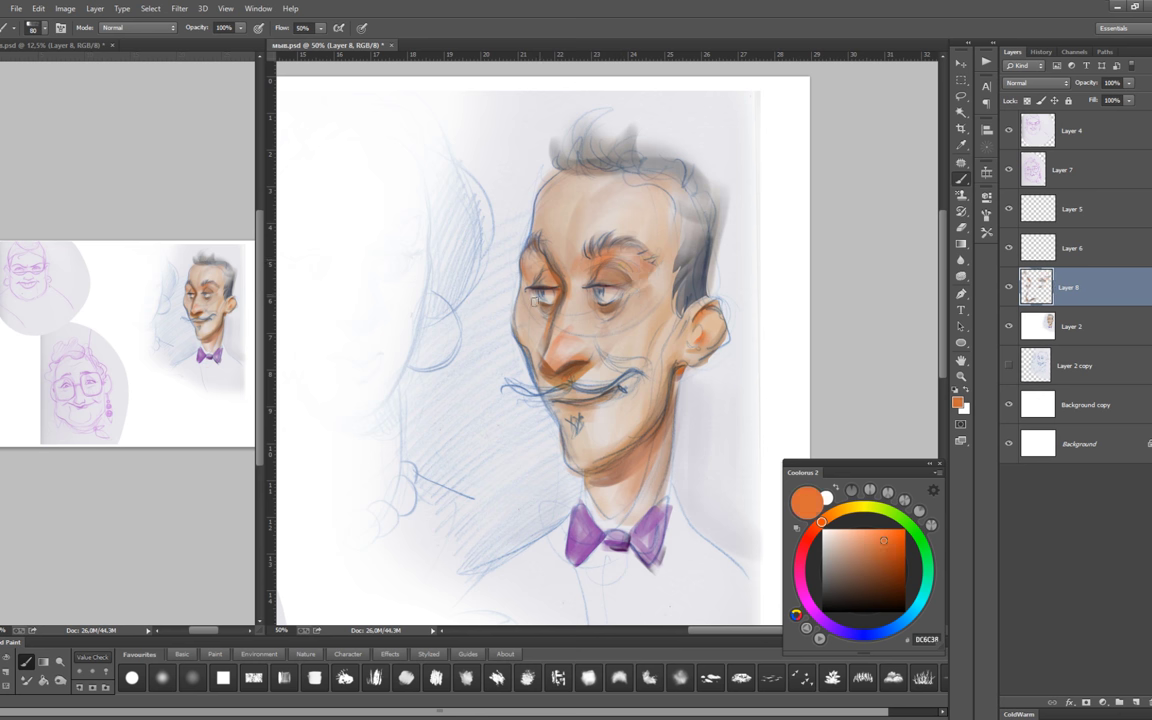
{"action": "key", "text": "bracketright"}
{"action": "key", "text": "bracketright"}
{"action": "key", "text": "bracketright"}
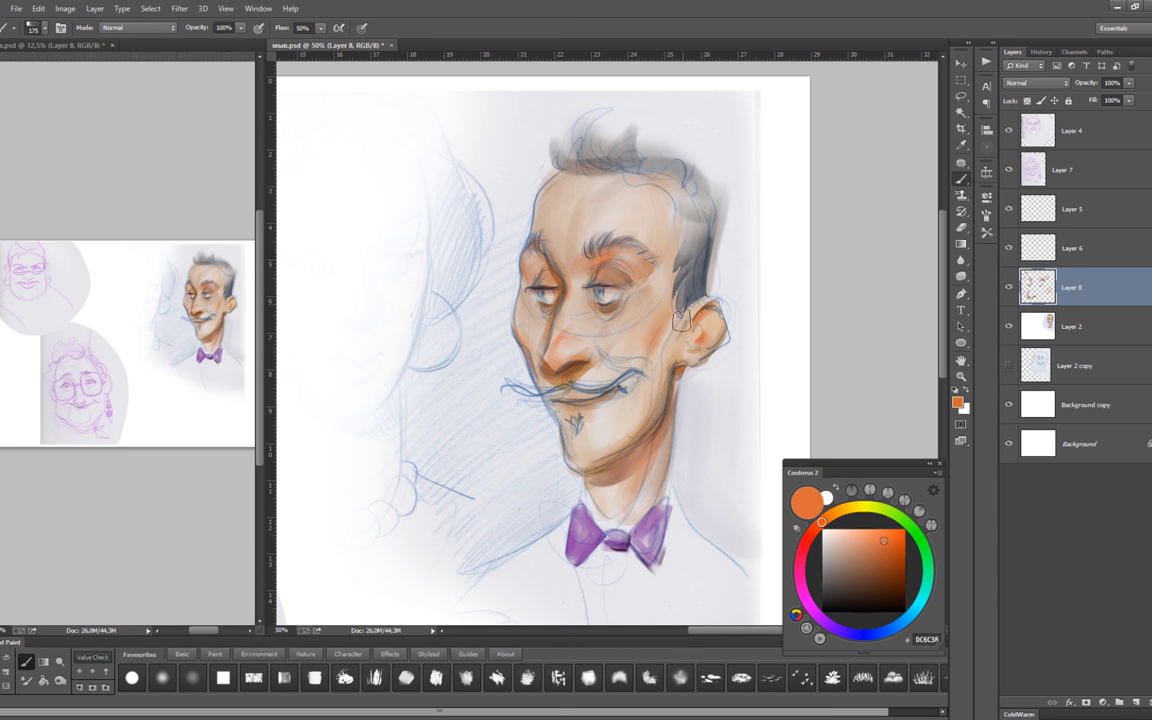
{"action": "left_click", "coordinate": [619, 345], "text": "alt"}
{"action": "key", "text": "bracketright"}
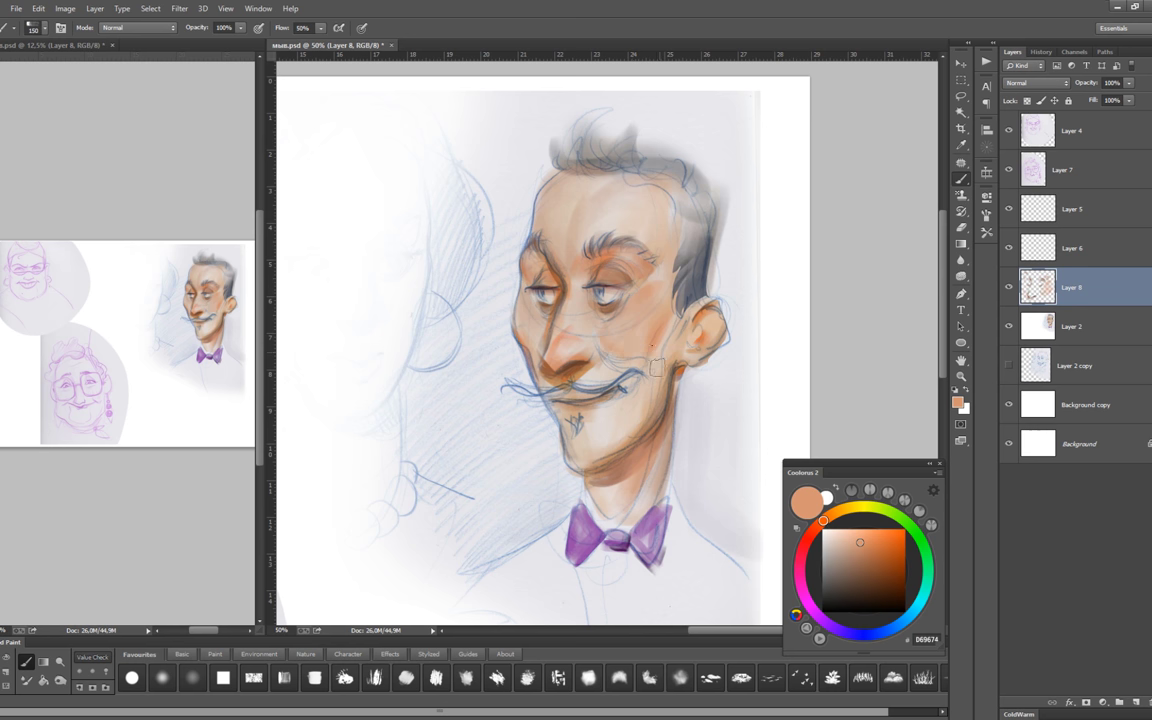
{"action": "left_click", "coordinate": [636, 345], "text": "alt"}
{"action": "key", "text": "bracketleft"}
{"action": "key", "text": "bracketleft"}
{"action": "key", "text": "bracketleft"}
Sample skin tones near the eye, chin and canvas, then choose a dark brown.
{"action": "left_click", "coordinate": [520, 308], "text": "alt"}
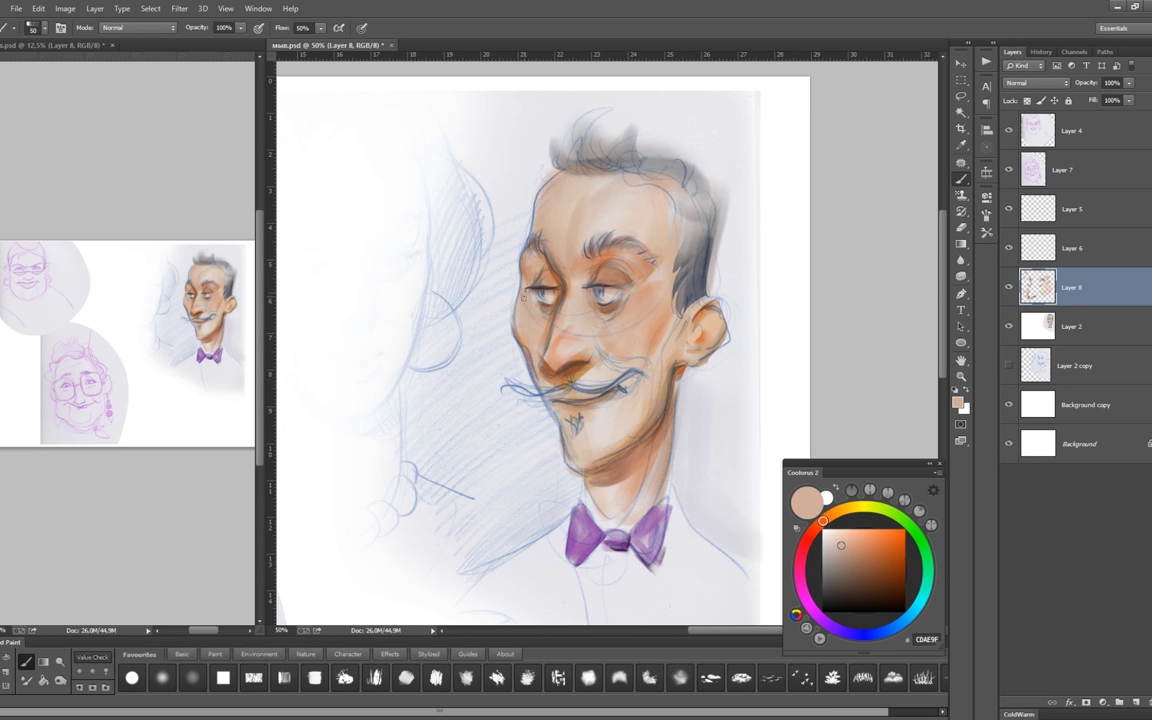
{"action": "left_click", "coordinate": [572, 418], "text": "alt"}
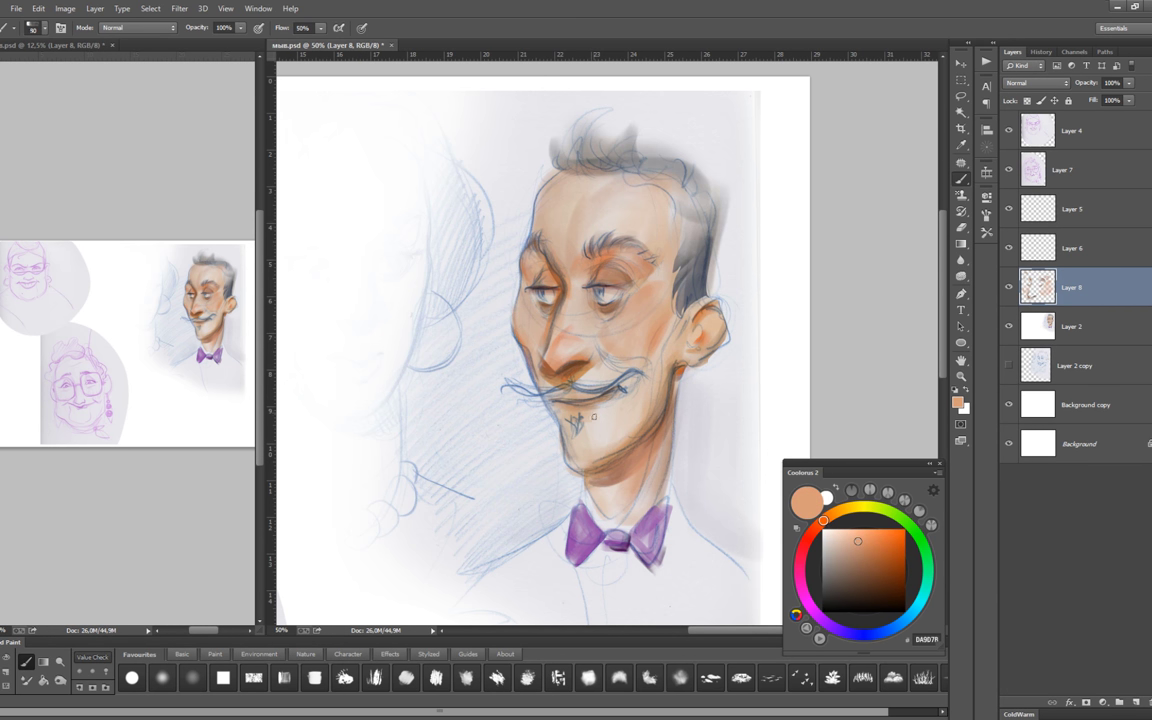
{"action": "key", "text": "bracketleft"}
{"action": "left_click", "coordinate": [726, 452], "text": "alt"}
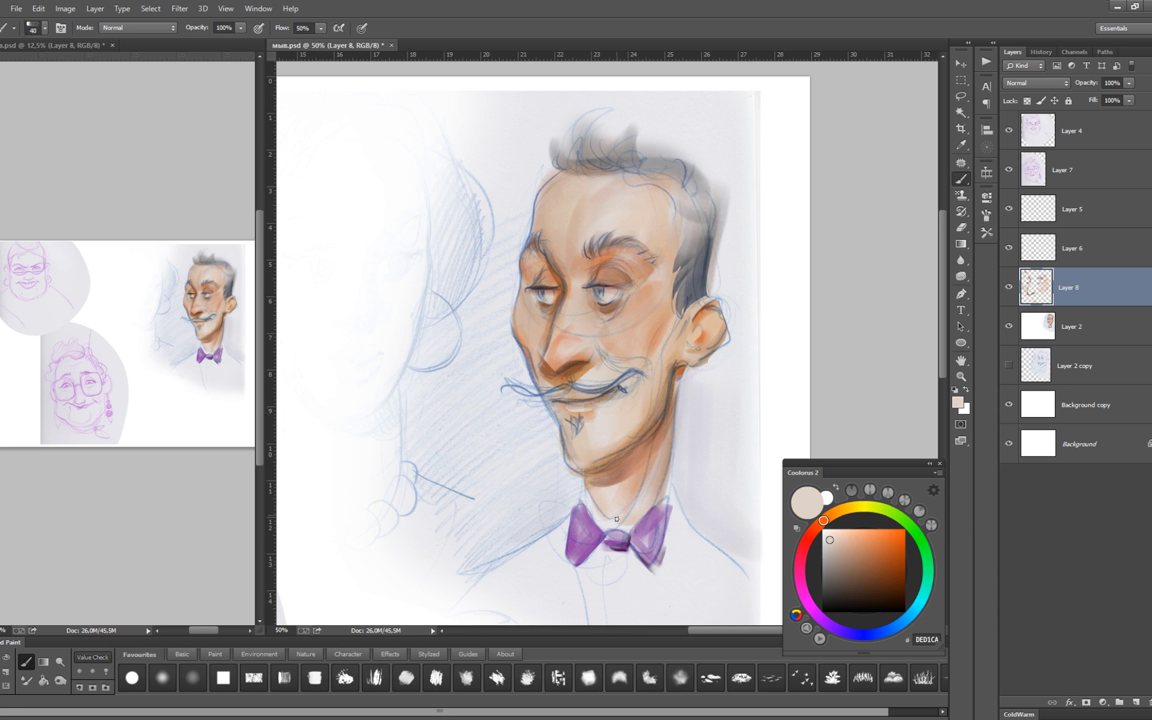
{"action": "key", "text": "bracketright"}
{"action": "left_click", "coordinate": [729, 454], "text": "alt"}
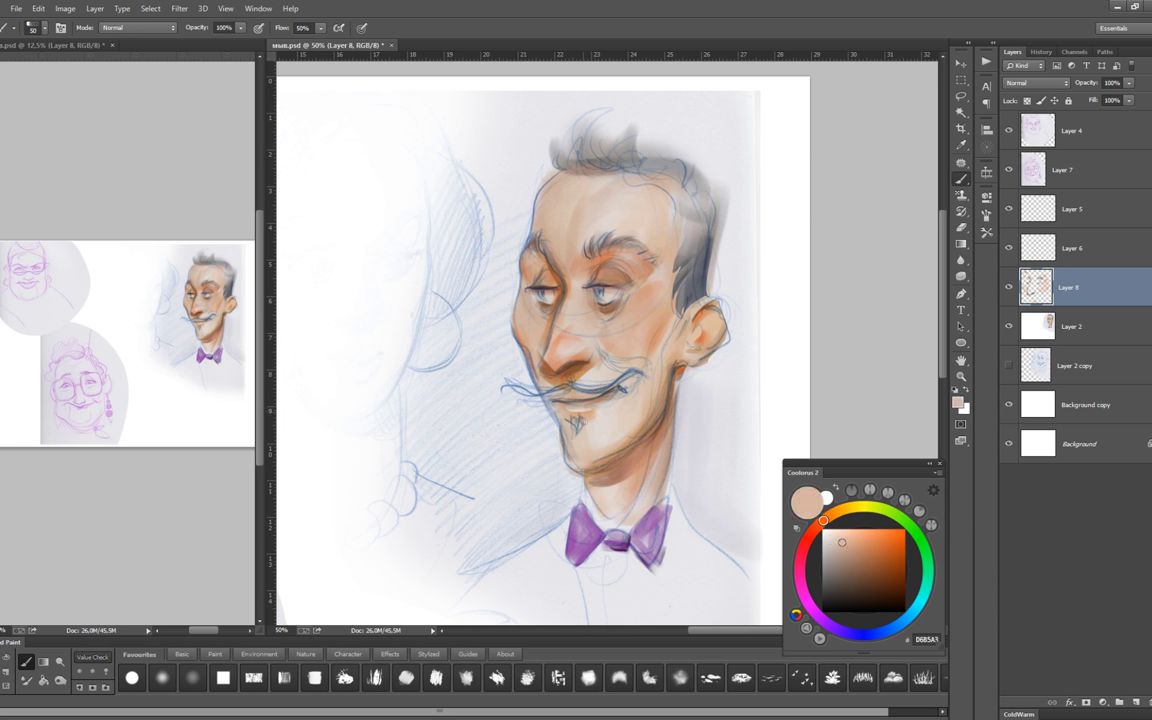
{"action": "left_click", "coordinate": [880, 572]}
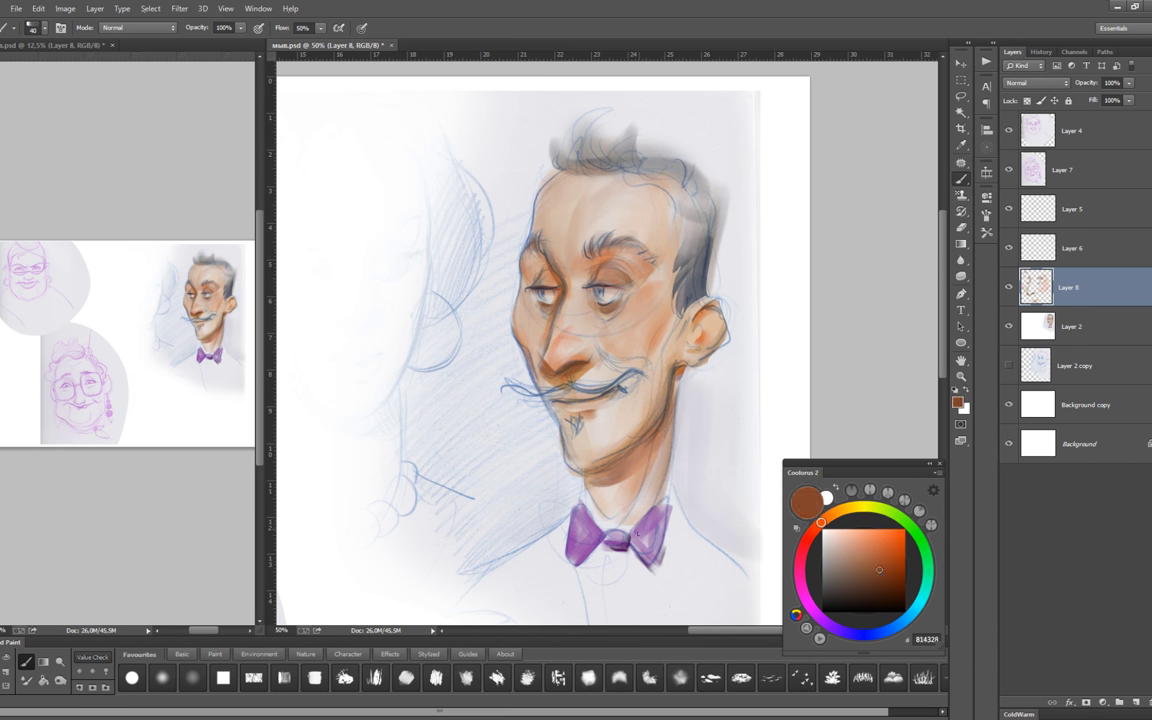
{"action": "key", "text": "bracketright"}
Sample orange, brown, light tan and darker tan tones across the face while resizing the brush.
{"action": "left_click_drag", "start_coordinate": [591, 383], "coordinate": [587, 365]}
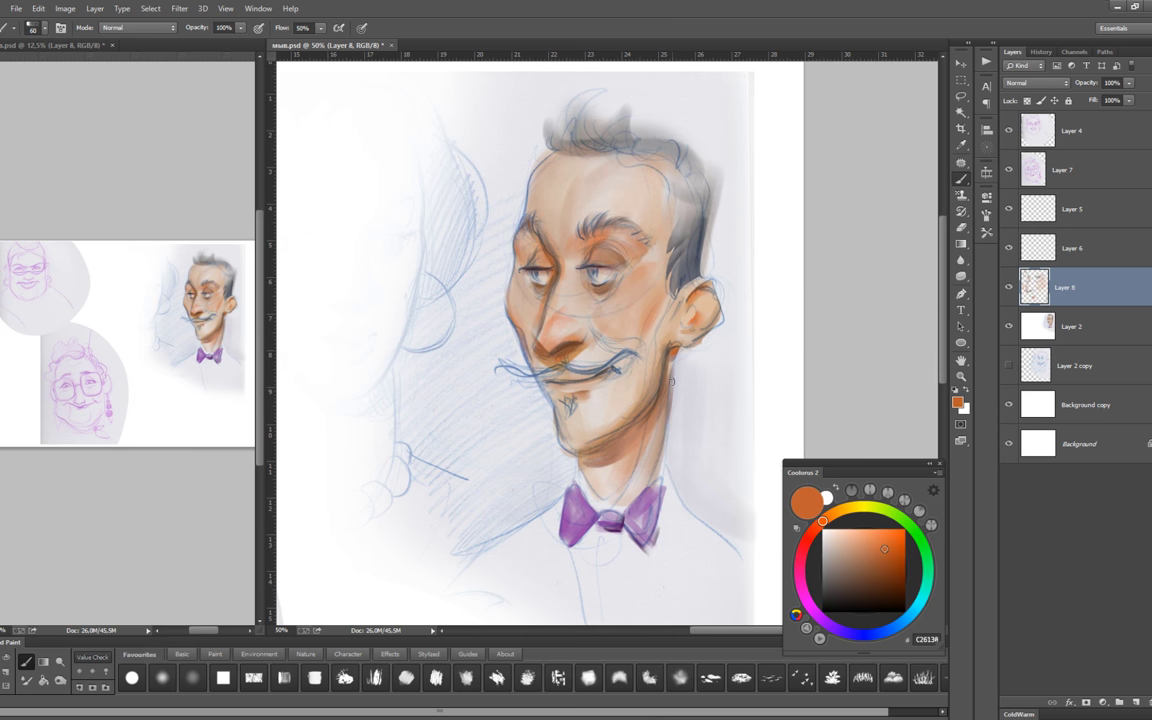
{"action": "left_click", "coordinate": [672, 366], "text": "alt"}
{"action": "key", "text": "bracketright"}
{"action": "left_click", "coordinate": [570, 381], "text": "alt"}
{"action": "key", "text": "bracketleft"}
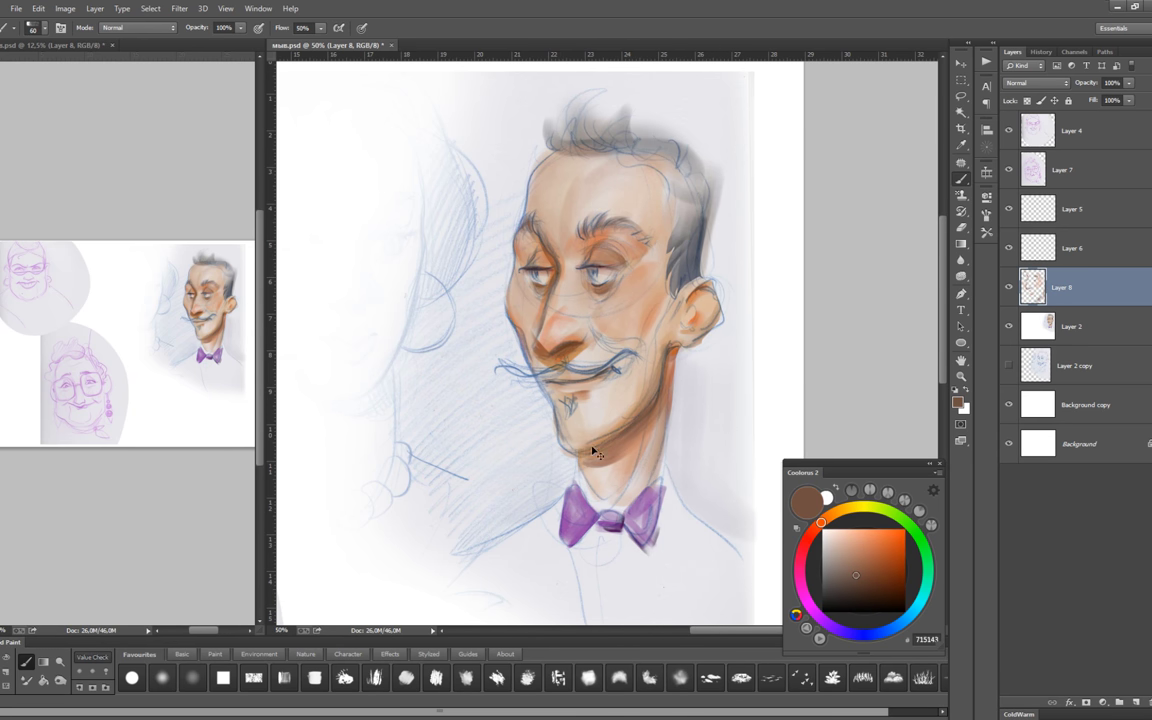
{"action": "left_click", "coordinate": [520, 396], "text": "alt"}
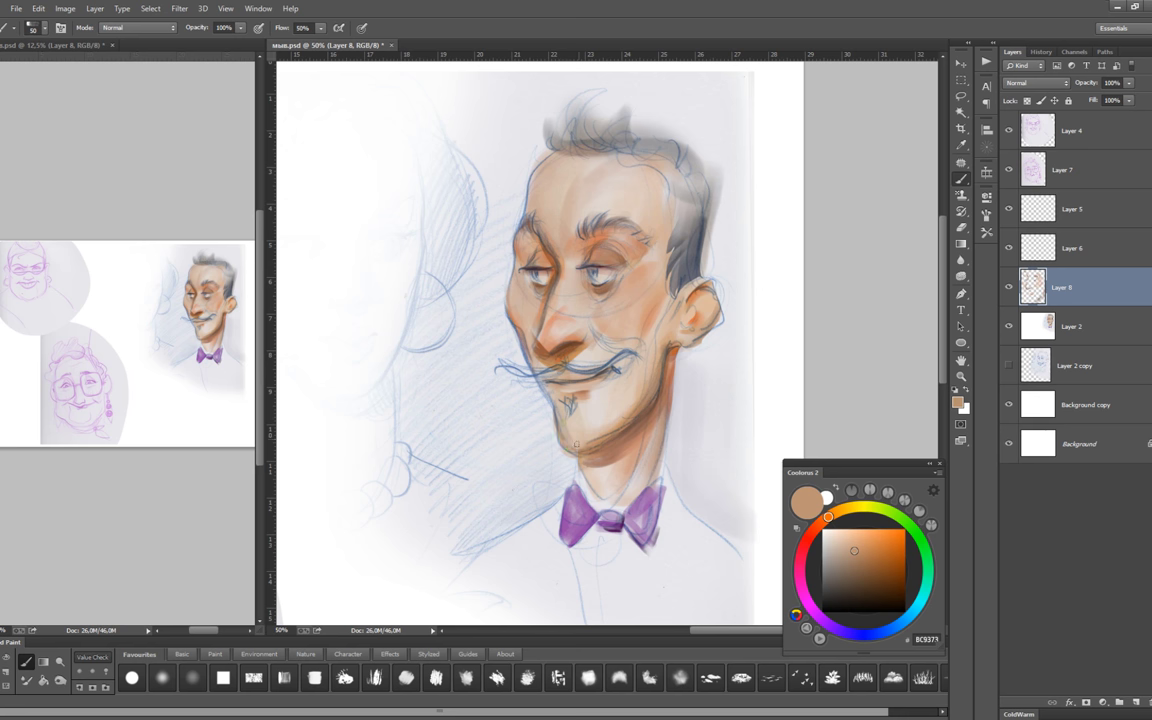
{"action": "key", "text": "bracketright"}
{"action": "key", "text": "bracketright"}
{"action": "key", "text": "bracketright"}
{"action": "left_click", "coordinate": [610, 445], "text": "alt"}
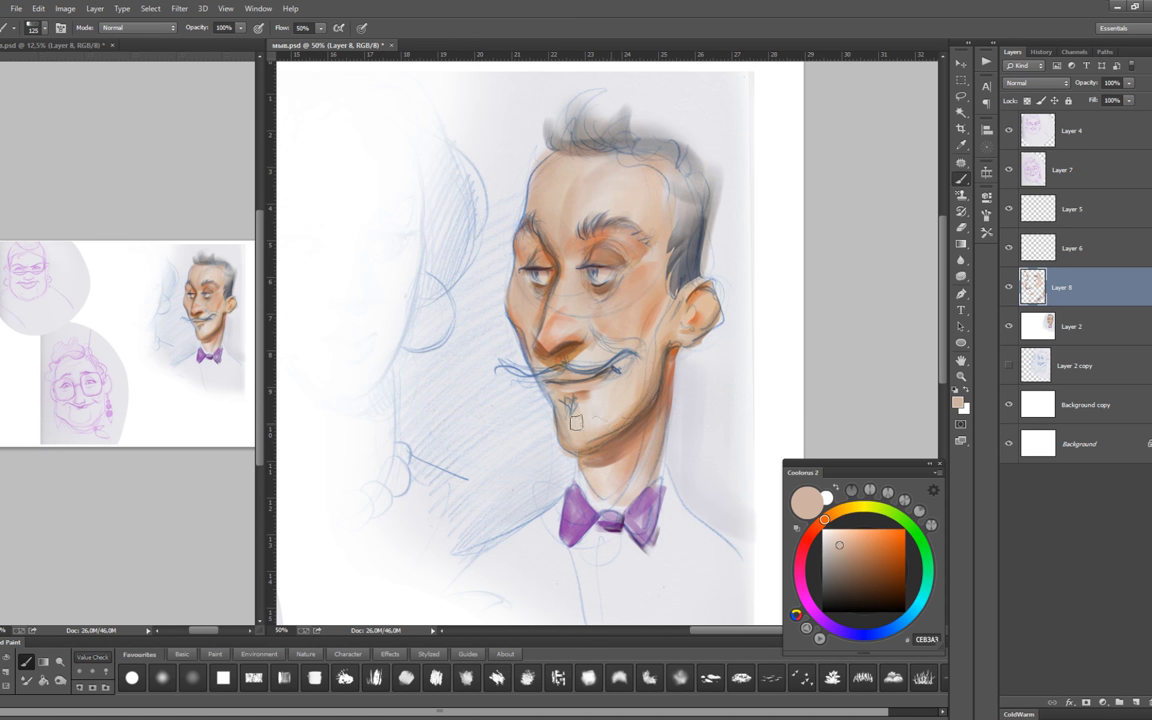
{"action": "key", "text": "bracketright"}
{"action": "left_click", "coordinate": [650, 342], "text": "alt"}
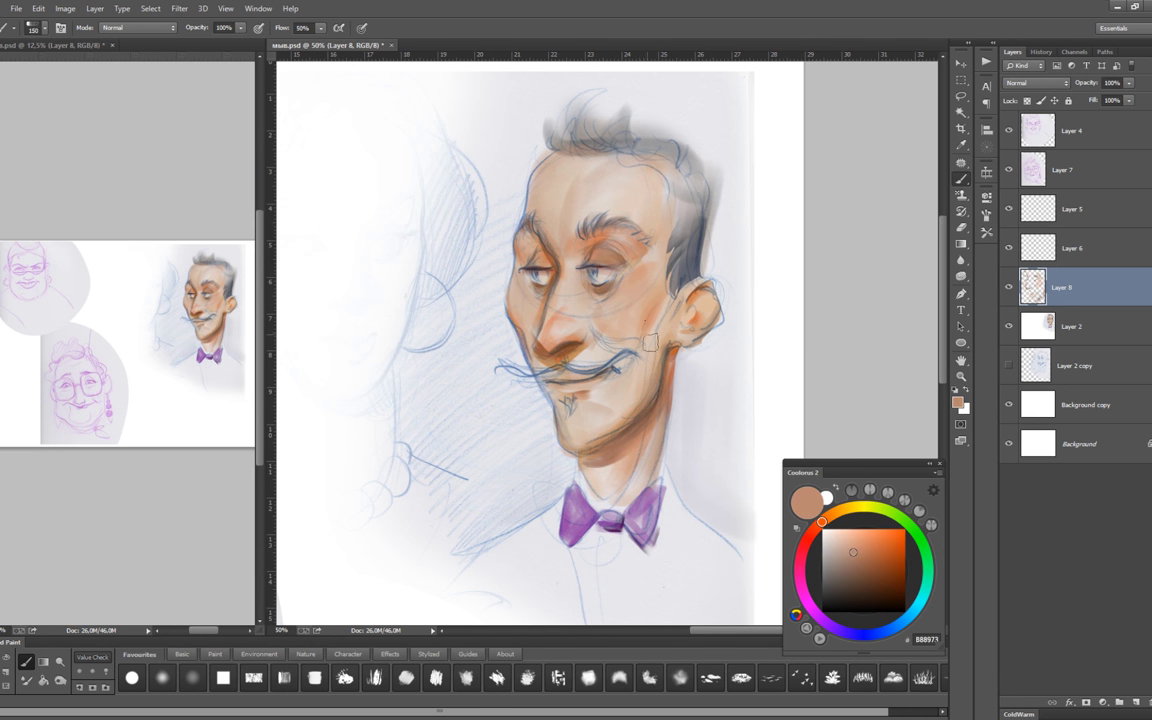
{"action": "key", "text": "bracketleft"}
{"action": "key", "text": "bracketleft"}
{"action": "key", "text": "bracketleft"}
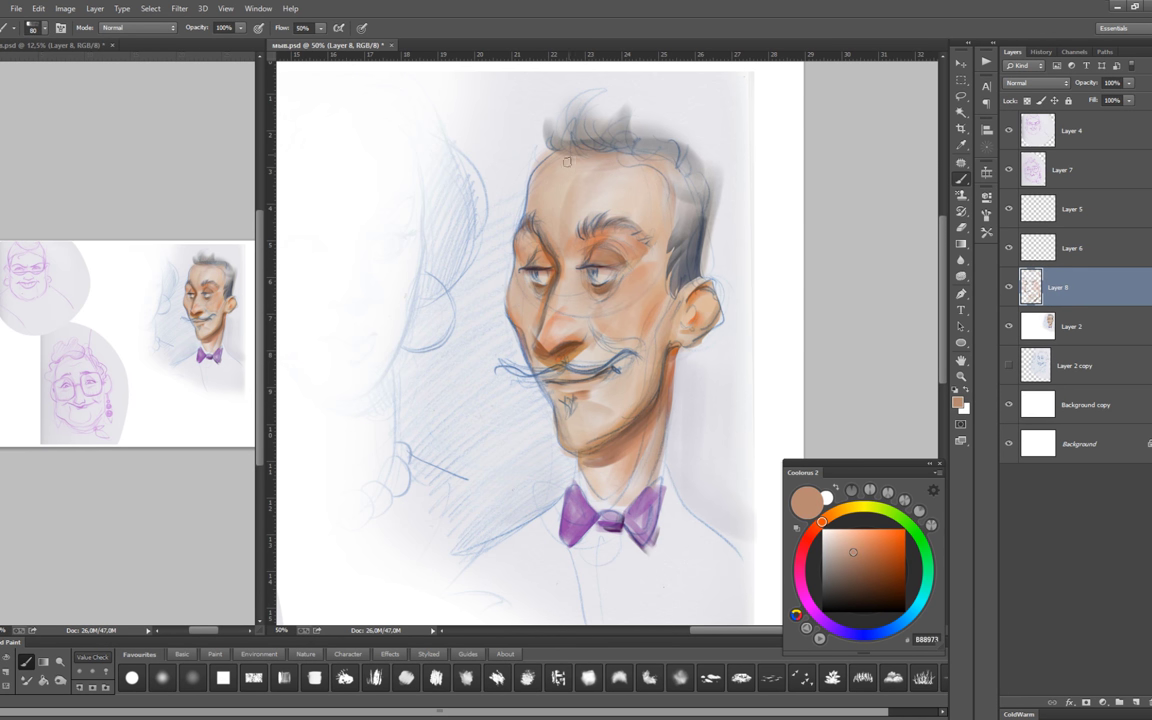
{"action": "key", "text": "bracketleft"}
{"action": "key", "text": "bracketleft"}
{"action": "key", "text": "bracketleft"}
Sample the blue-grey outline, forehead, mustache and neck skin tones, ending on white.
{"action": "left_click", "coordinate": [530, 222], "text": "alt"}
{"action": "key", "text": "bracketright"}
{"action": "key", "text": "bracketright"}
{"action": "key", "text": "bracketright"}
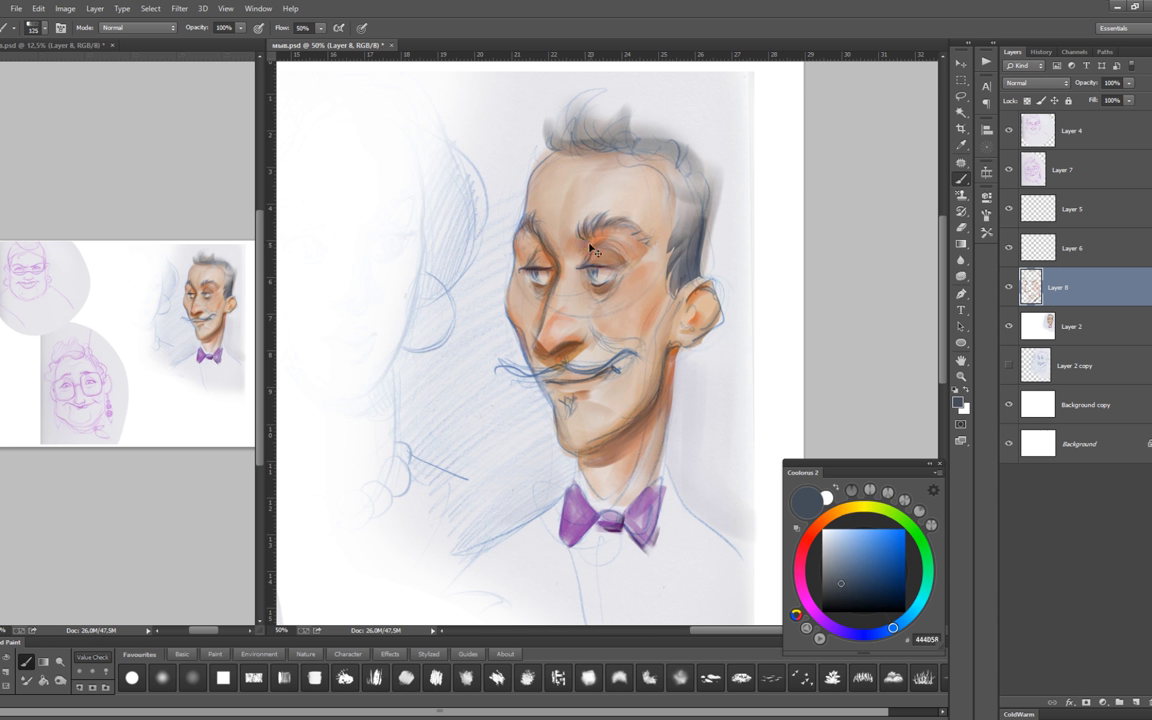
{"action": "left_click", "coordinate": [543, 222], "text": "alt"}
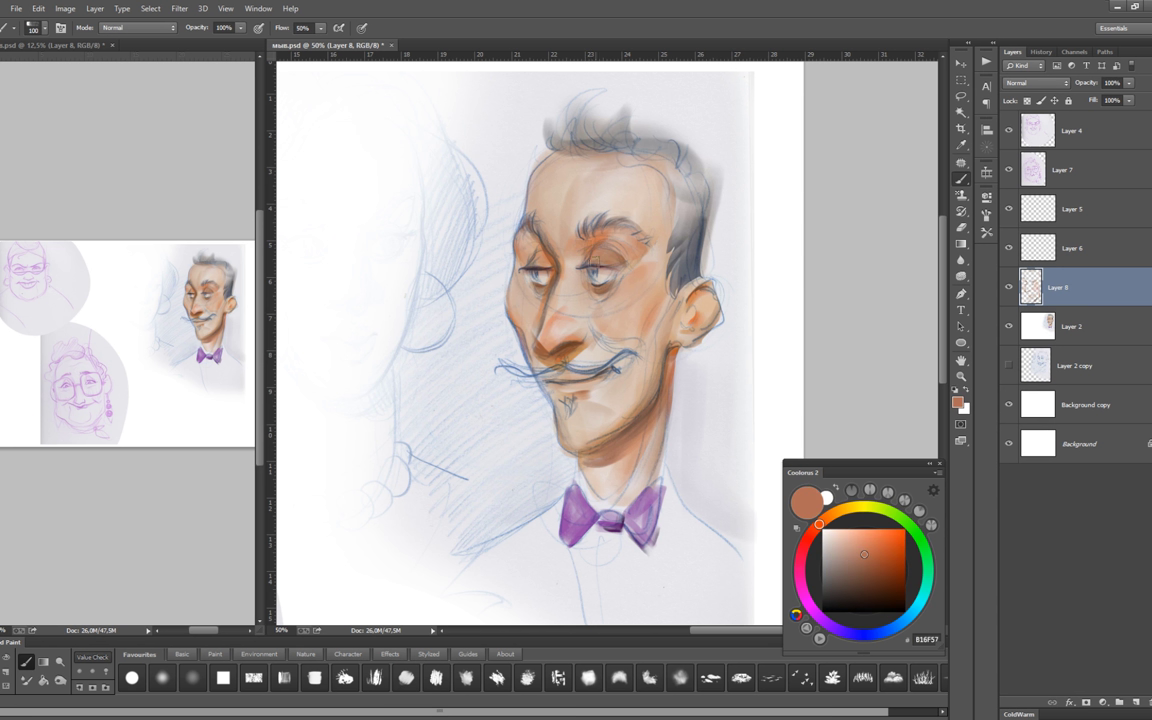
{"action": "key", "text": "bracketright"}
{"action": "key", "text": "bracketright"}
{"action": "left_click", "coordinate": [602, 345], "text": "alt"}
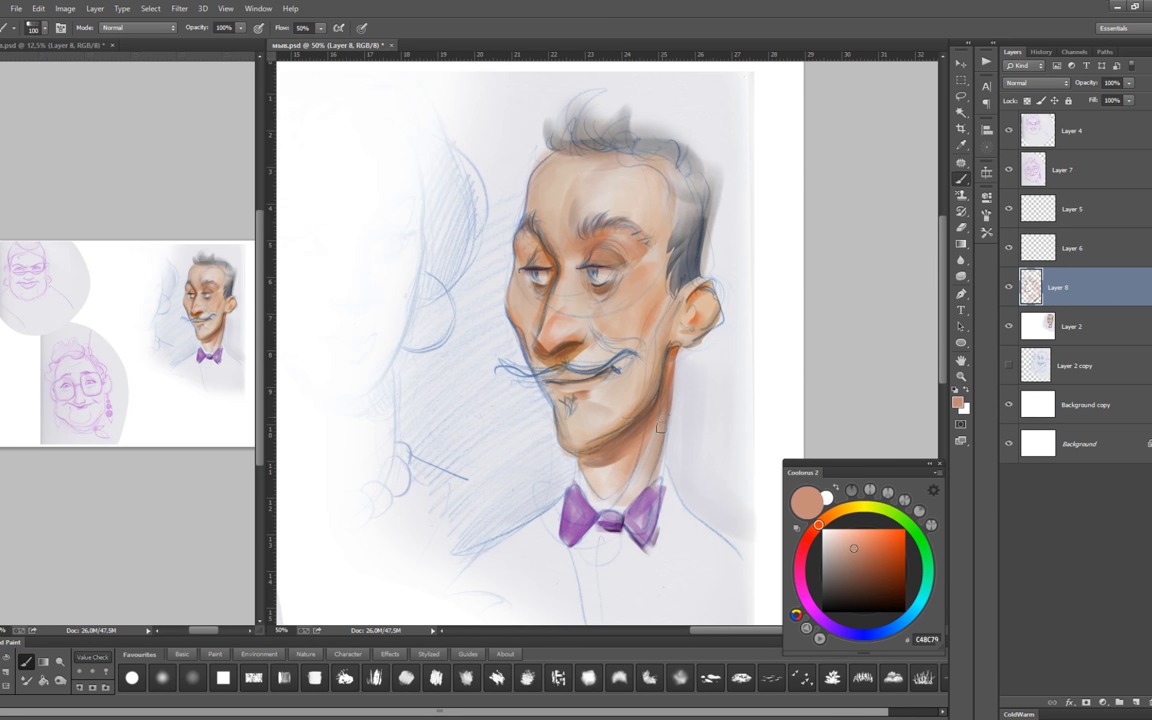
{"action": "key", "text": "bracketleft"}
{"action": "key", "text": "bracketleft"}
{"action": "key", "text": "bracketleft"}
{"action": "left_click", "coordinate": [656, 455], "text": "alt"}
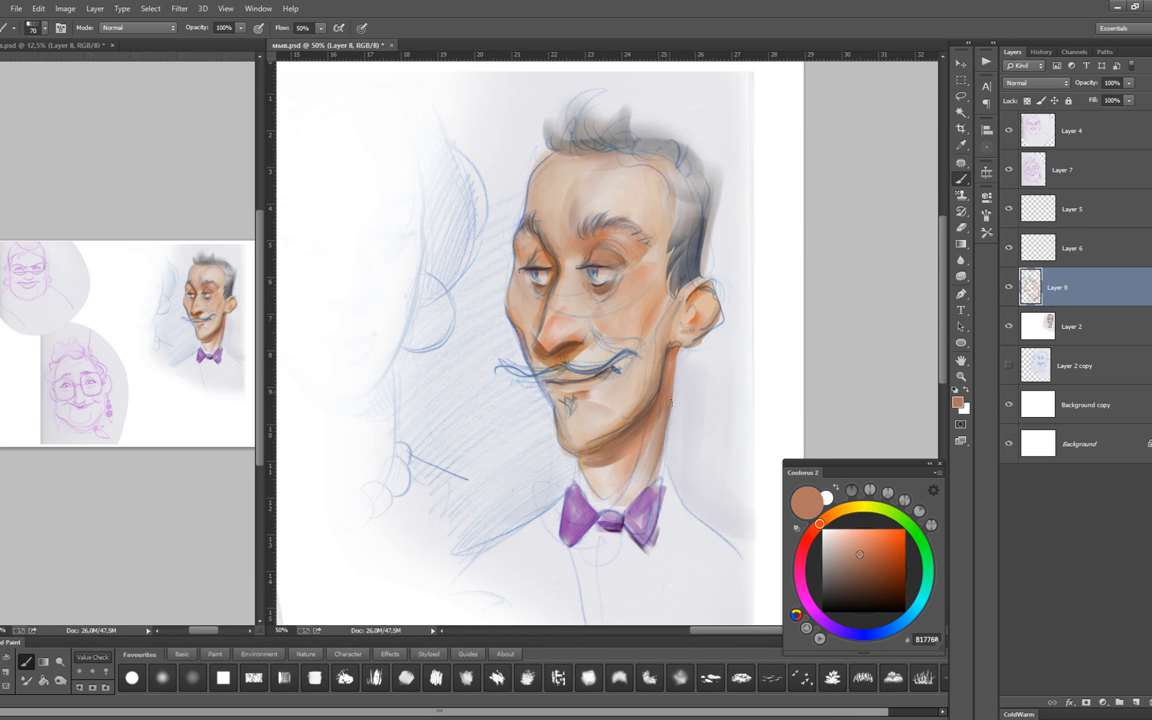
{"action": "key", "text": "bracketright"}
{"action": "key", "text": "bracketright"}
{"action": "key", "text": "bracketright"}
{"action": "left_click", "coordinate": [680, 469], "text": "alt"}
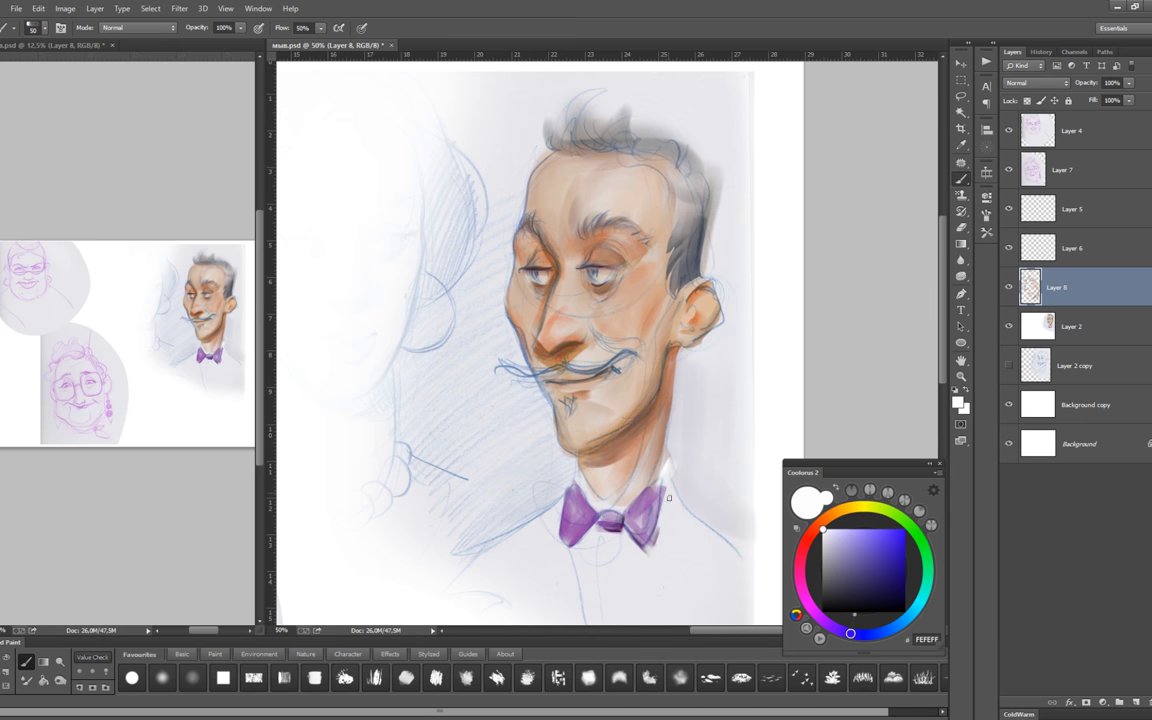
Paint a white highlight down the neck's right edge, then resample shirt white, chin skin and brown.
{"action": "left_click_drag", "start_coordinate": [672, 464], "coordinate": [728, 545]}
{"action": "key", "text": "bracketleft"}
{"action": "key", "text": "bracketleft"}
{"action": "key", "text": "bracketleft"}
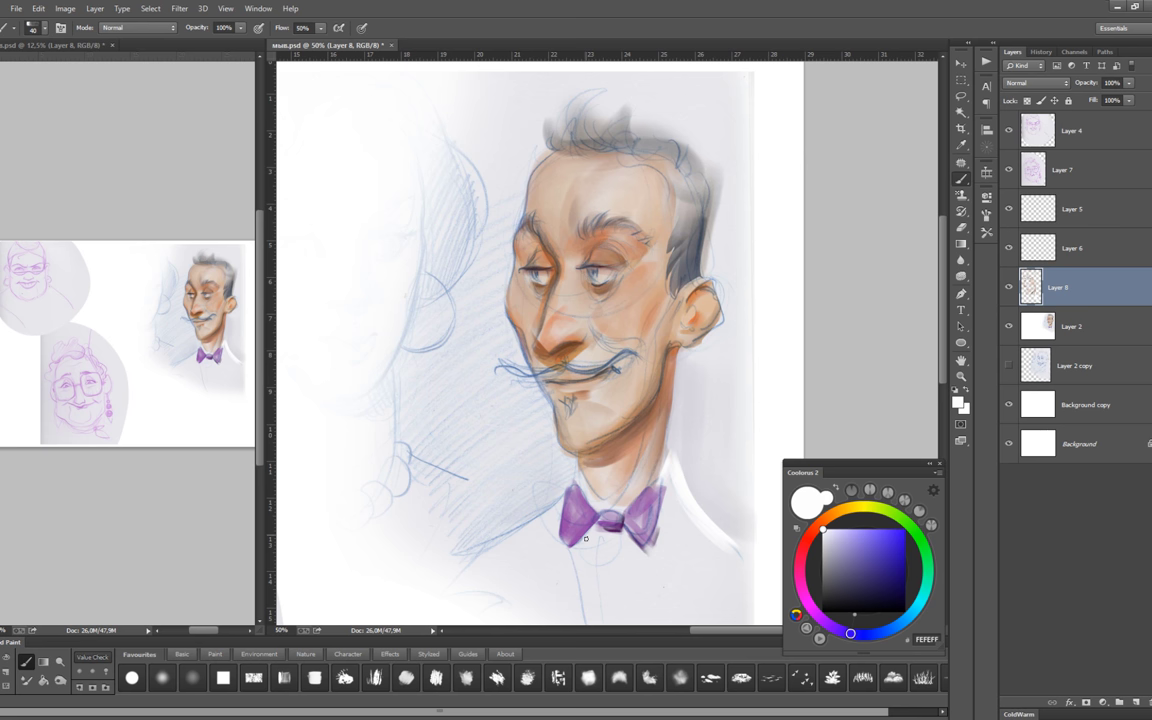
{"action": "key", "text": "bracketright"}
{"action": "key", "text": "bracketright"}
{"action": "key", "text": "bracketright"}
{"action": "left_click", "coordinate": [683, 506], "text": "alt"}
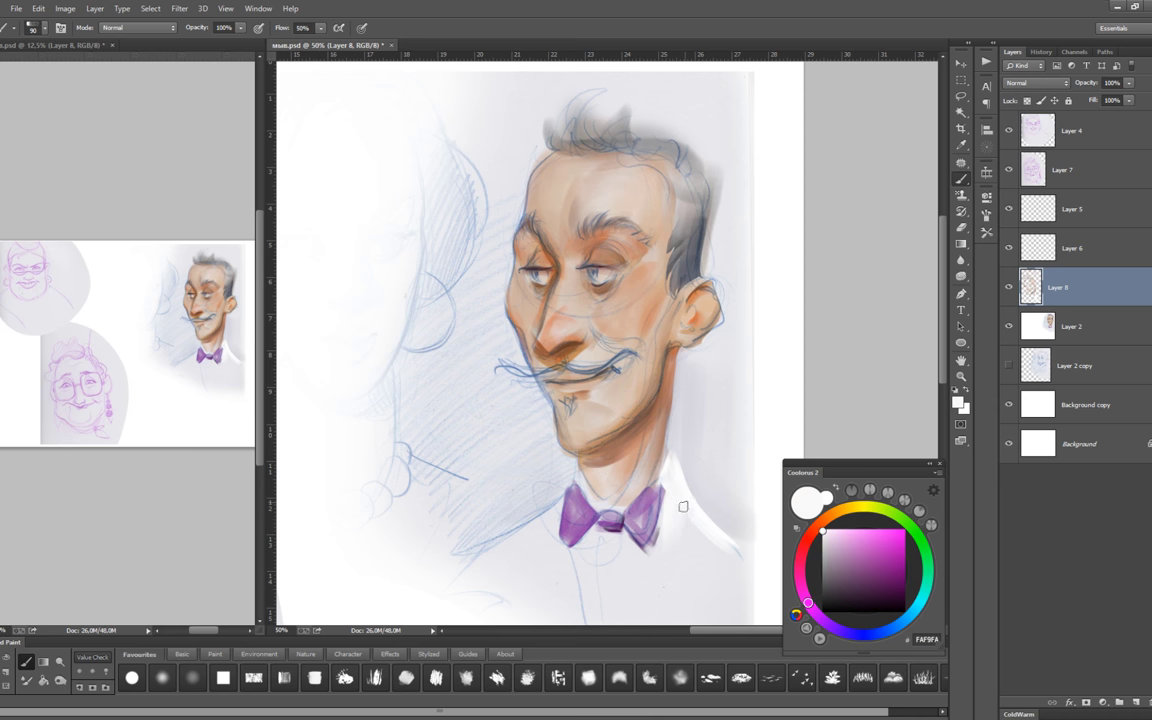
{"action": "key", "text": "bracketleft"}
{"action": "key", "text": "bracketleft"}
{"action": "key", "text": "bracketleft"}
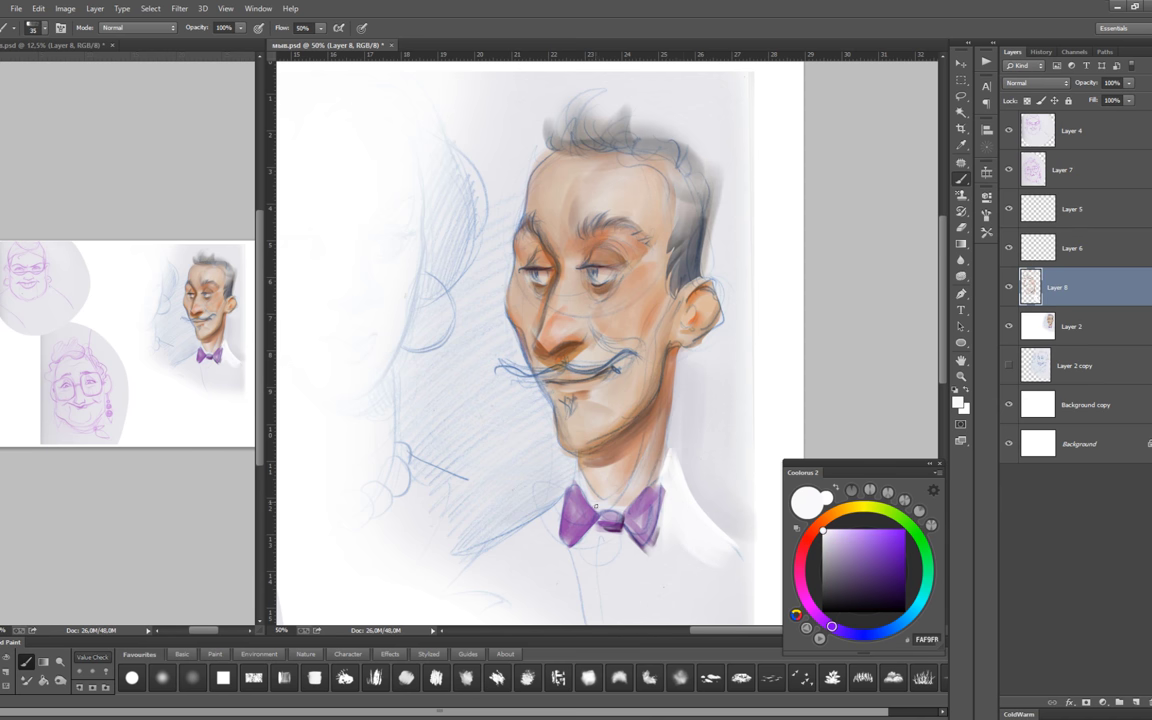
{"action": "left_click", "coordinate": [638, 432], "text": "alt"}
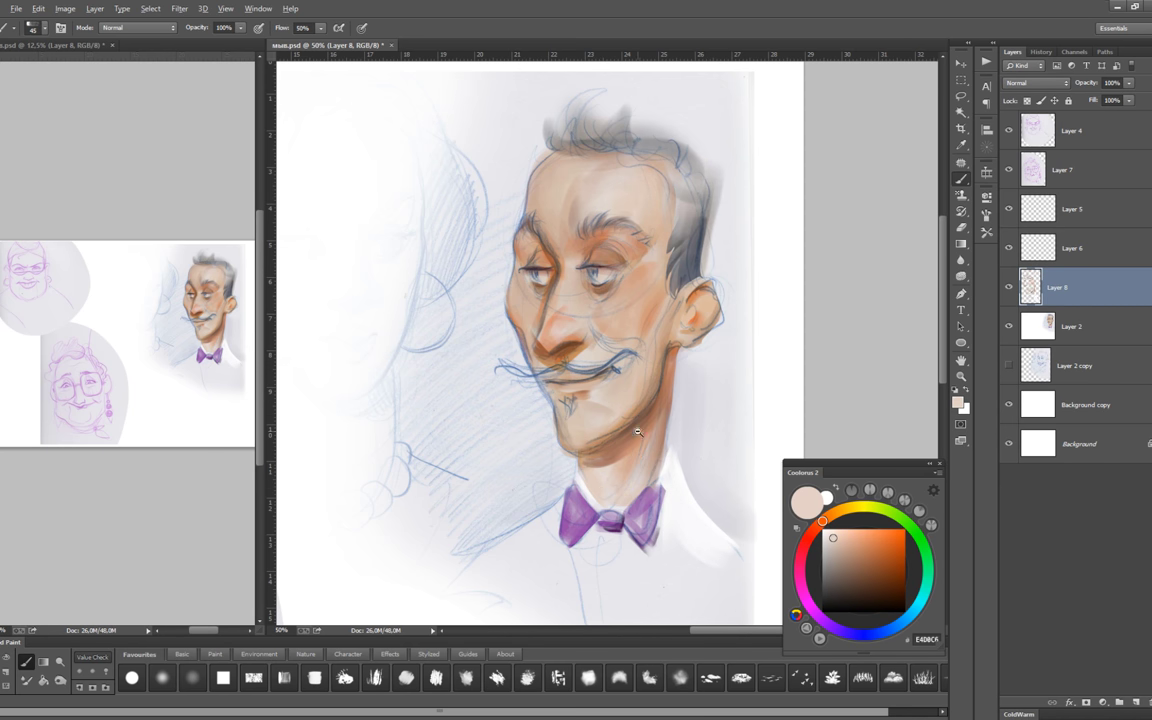
{"action": "left_click_drag", "start_coordinate": [638, 432], "coordinate": [618, 452]}
{"action": "left_click", "coordinate": [563, 352], "text": "alt"}
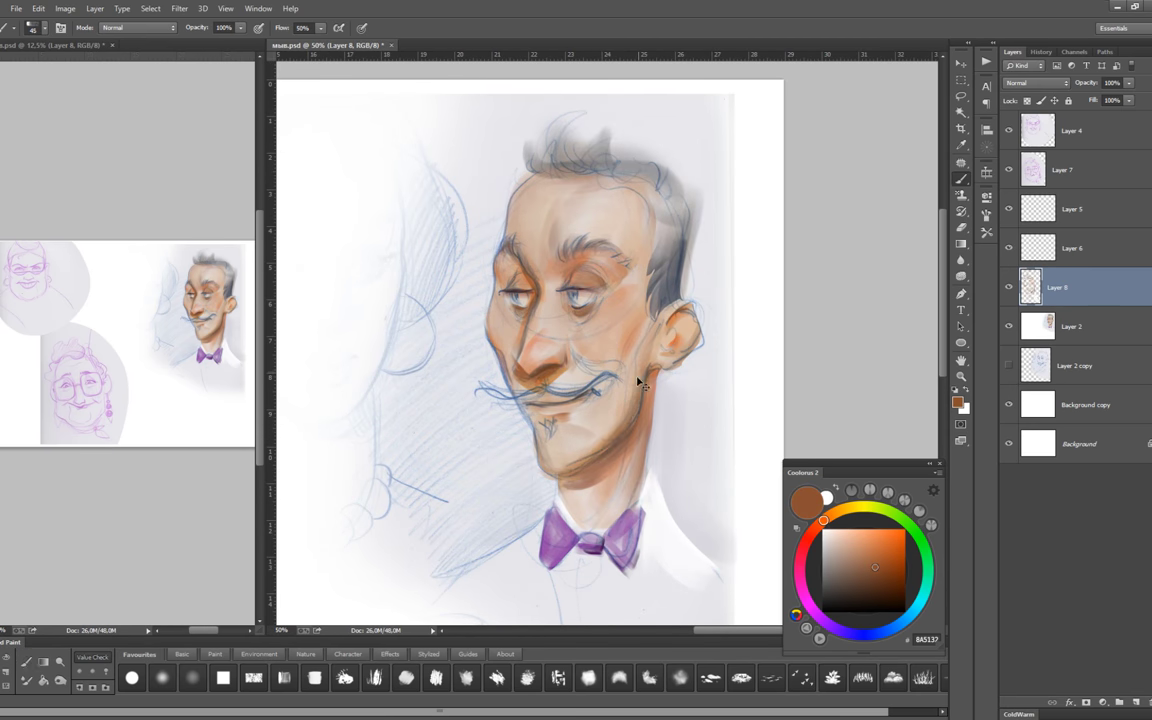
Lighten the neck shading just below the chin with a lighter skin colour.
{"action": "left_click", "coordinate": [609, 463], "text": "alt"}
{"action": "key", "text": "bracketright"}
{"action": "key", "text": "bracketright"}
{"action": "left_click", "coordinate": [633, 481], "text": "alt"}
{"action": "key", "text": "bracketleft"}
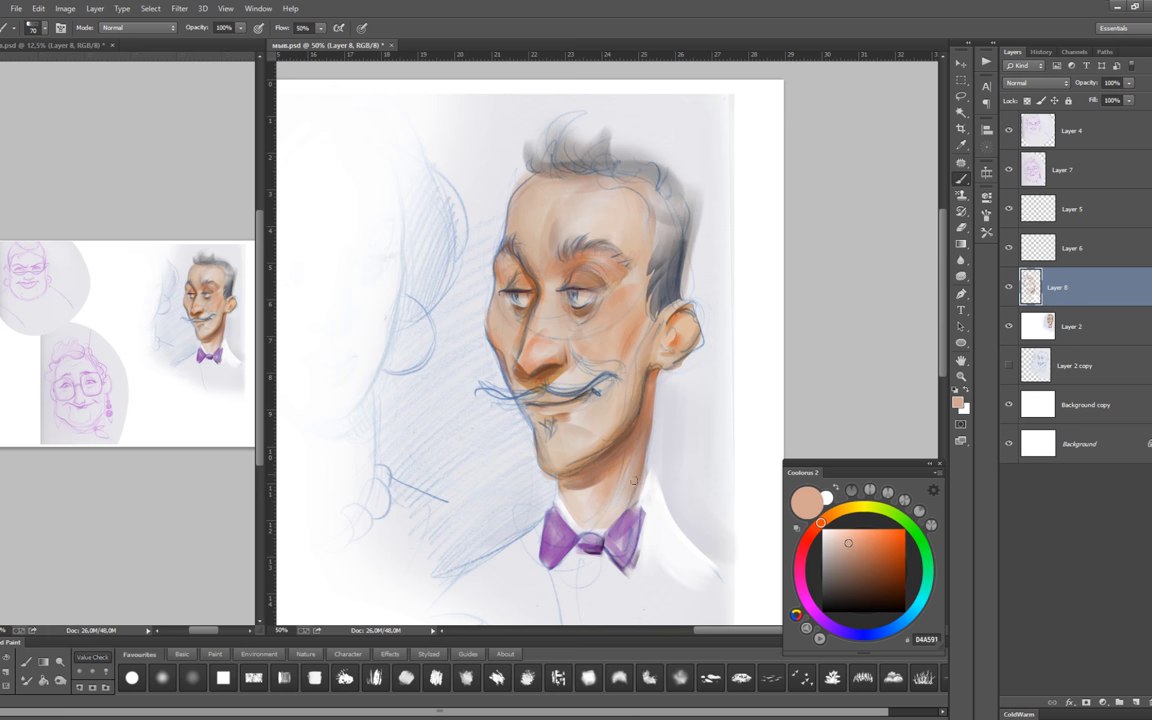
{"action": "key", "text": "bracketleft"}
{"action": "key", "text": "bracketleft"}
{"action": "key", "text": "bracketleft"}
{"action": "left_click_drag", "start_coordinate": [592, 490], "coordinate": [560, 477]}
Paint warm tan over the forehead with a broad brush, then sample the moustache's blue-grey.
{"action": "left_click", "coordinate": [585, 275], "text": "alt"}
{"action": "key", "text": "bracketleft"}
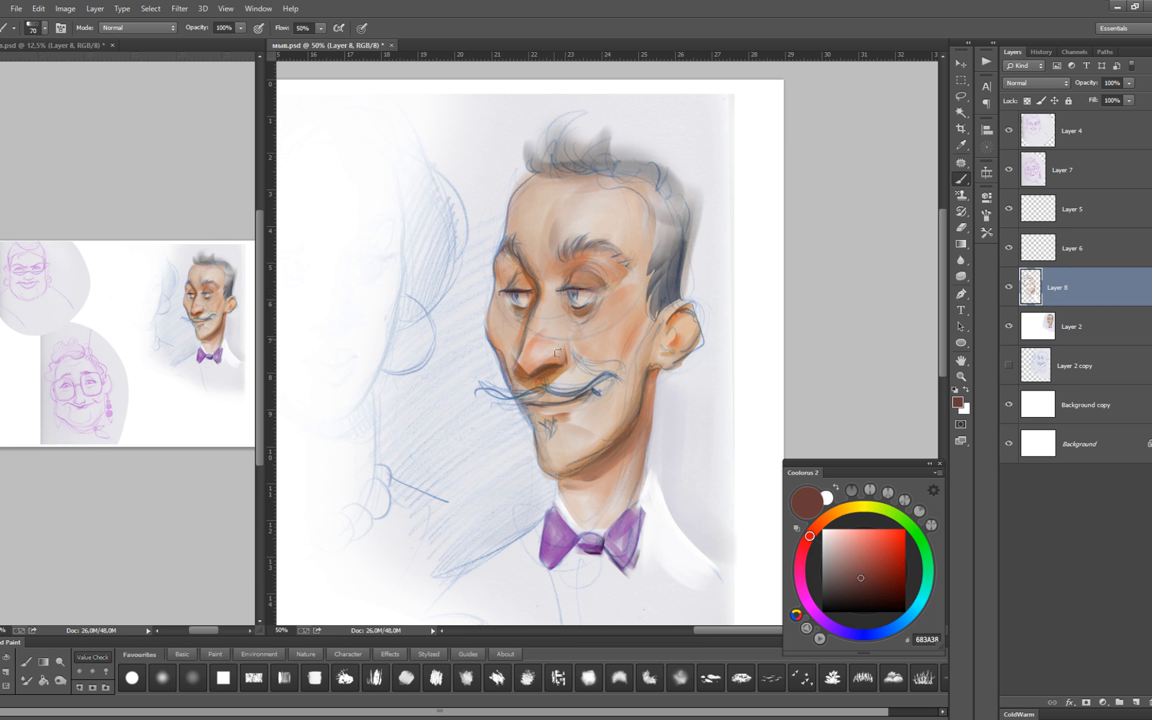
{"action": "key", "text": "bracketright"}
{"action": "key", "text": "bracketright"}
{"action": "key", "text": "bracketright"}
{"action": "left_click", "coordinate": [627, 346], "text": "alt"}
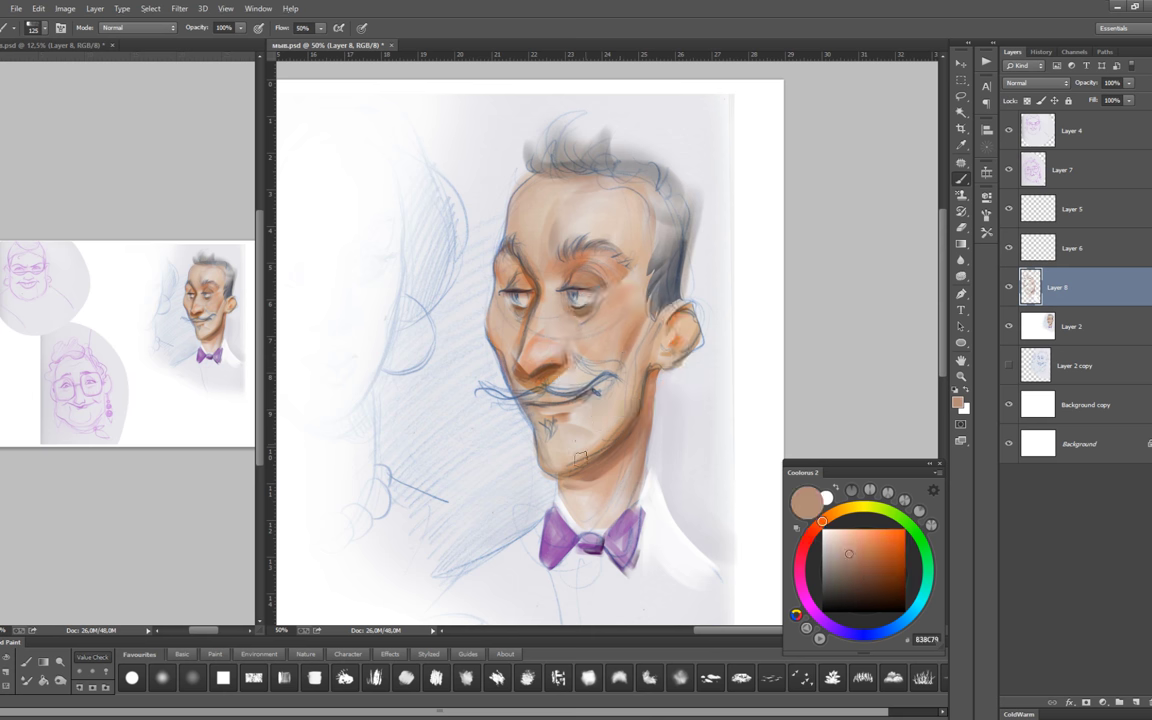
{"action": "key", "text": "bracketleft"}
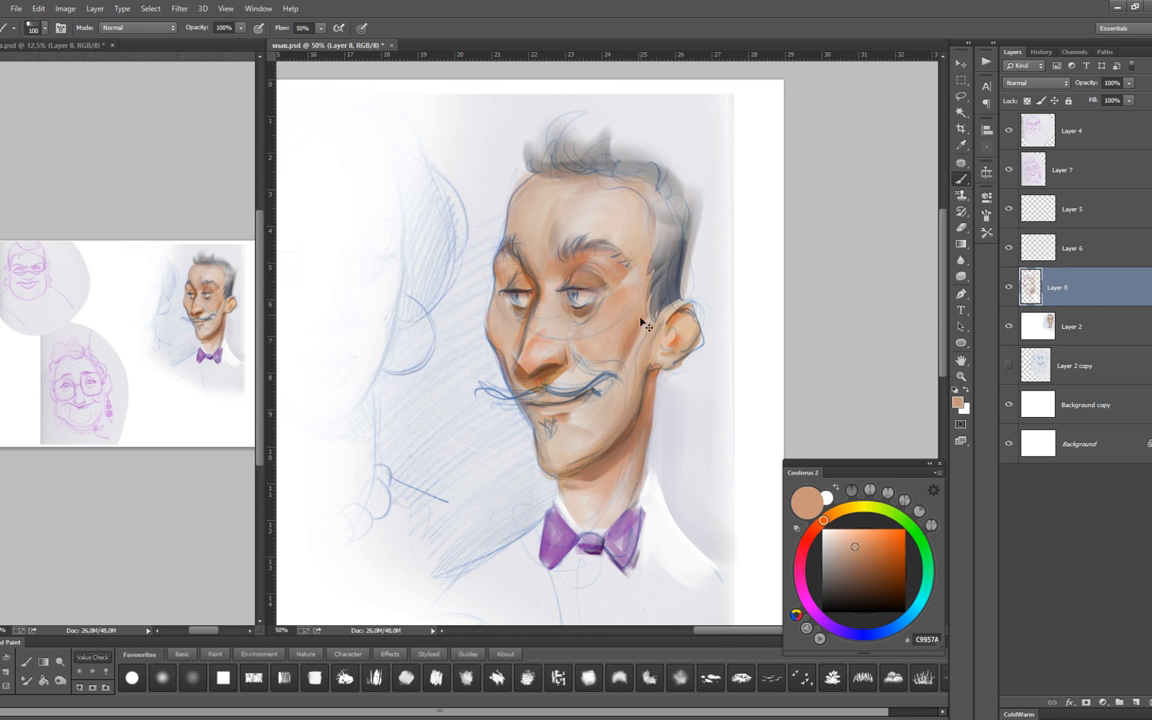
{"action": "key", "text": "bracketright"}
{"action": "key", "text": "bracketright"}
{"action": "key", "text": "bracketright"}
{"action": "key", "text": "bracketright"}
{"action": "key", "text": "bracketright"}
{"action": "left_click_drag", "start_coordinate": [557, 218], "coordinate": [585, 190]}
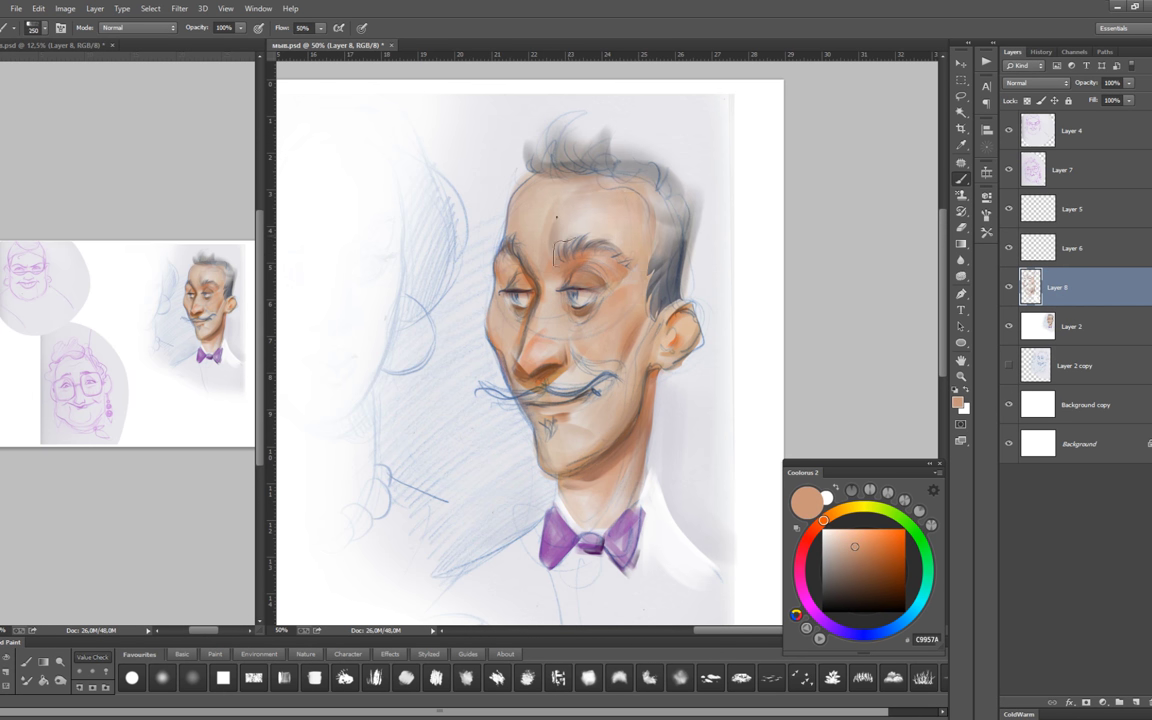
{"action": "key", "text": "bracketleft"}
{"action": "key", "text": "bracketleft"}
{"action": "key", "text": "bracketleft"}
{"action": "key", "text": "bracketleft"}
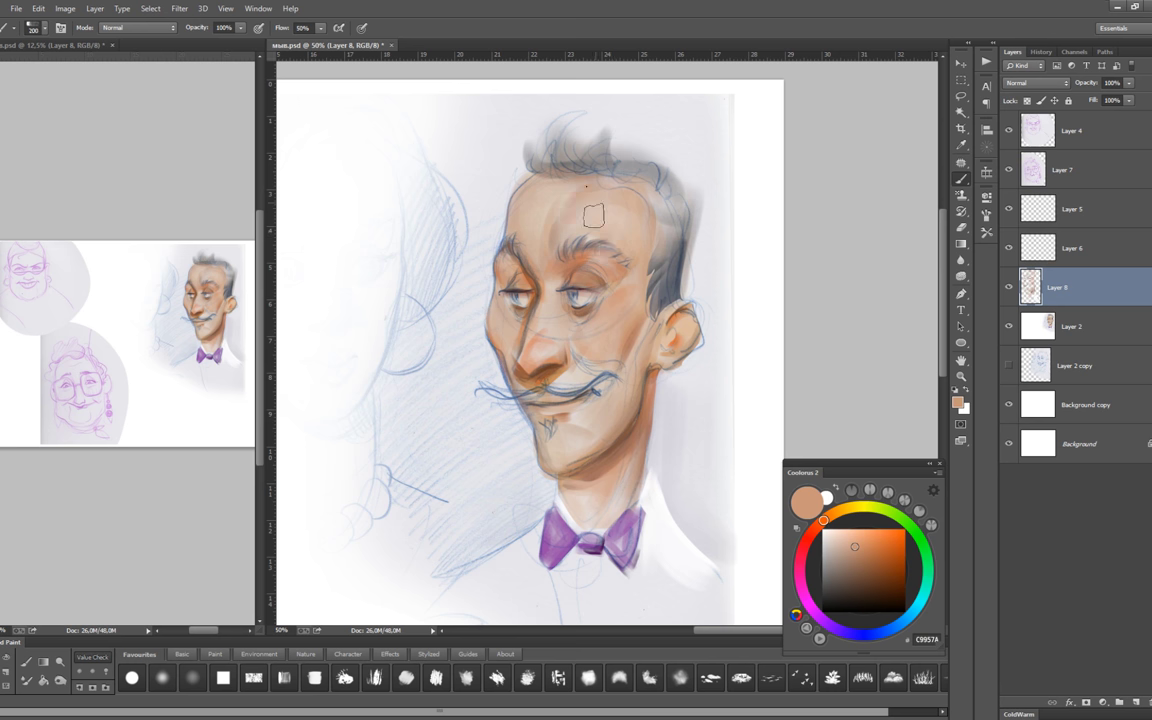
{"action": "key", "text": "bracketleft"}
{"action": "left_click", "coordinate": [545, 262], "text": "alt"}
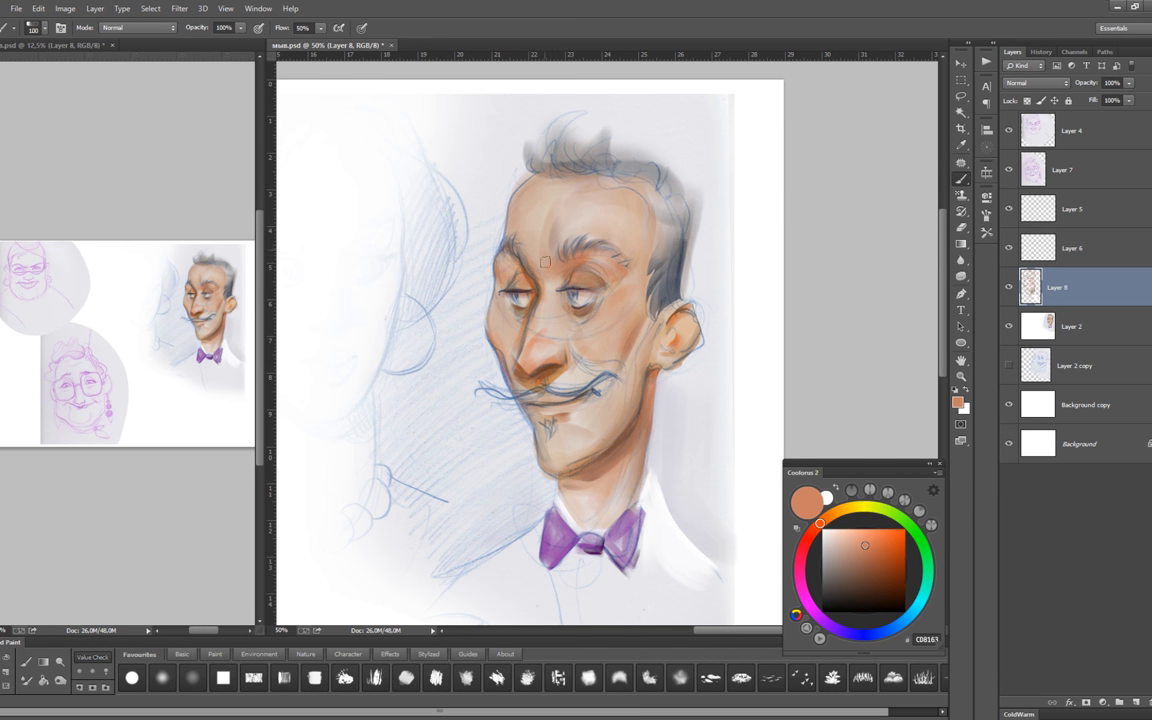
{"action": "left_click", "coordinate": [540, 395], "text": "alt"}
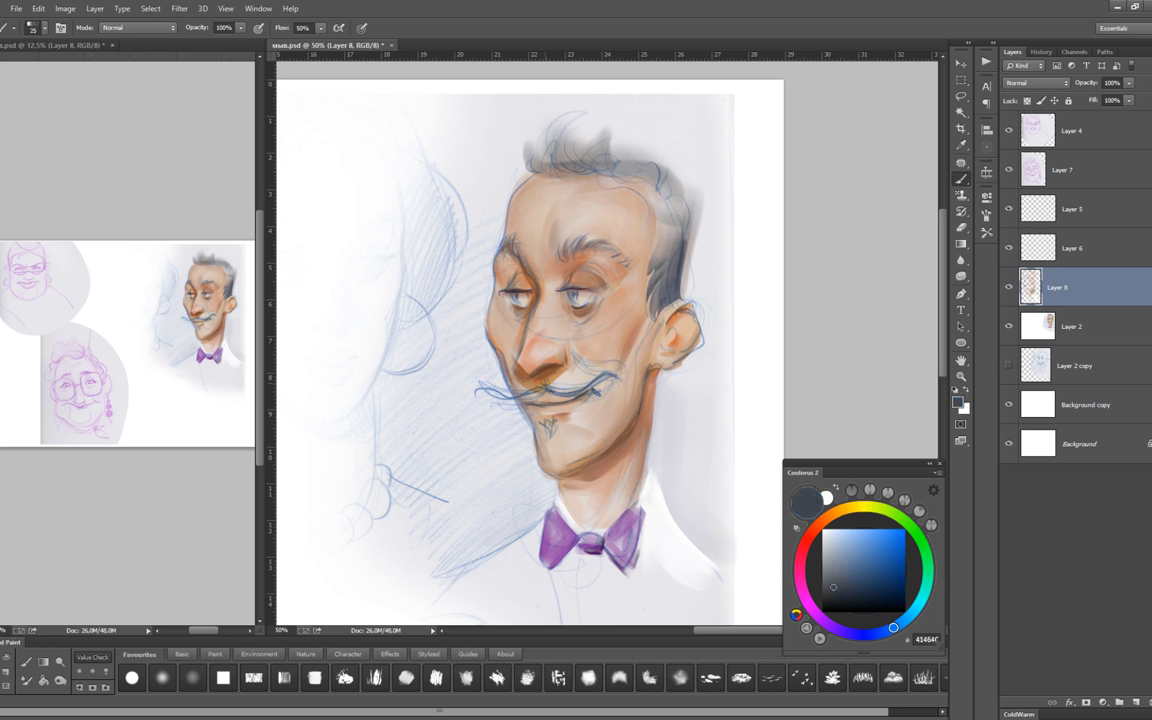
Sample face tones, then paint a dark navy curl sweeping up from the top of the head.
{"action": "key", "text": "bracketright"}
{"action": "key", "text": "bracketright"}
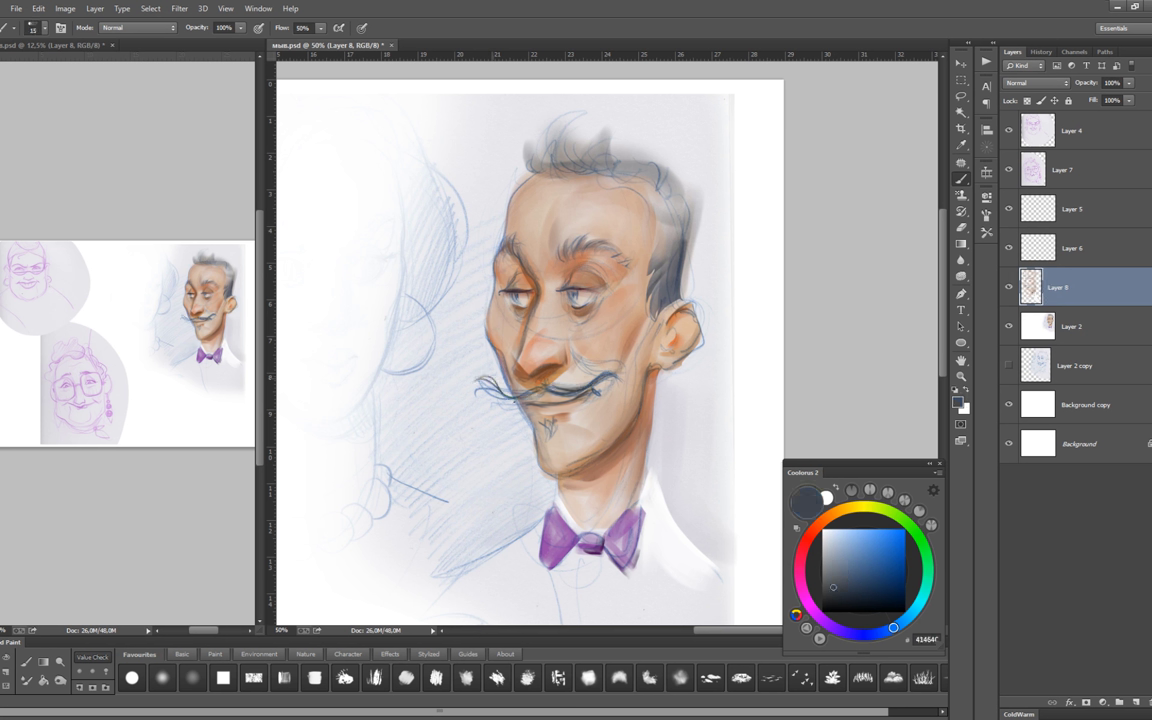
{"action": "key", "text": "bracketleft"}
{"action": "left_click", "coordinate": [497, 400], "text": "alt"}
{"action": "key", "text": "bracketright"}
{"action": "key", "text": "bracketright"}
{"action": "key", "text": "bracketright"}
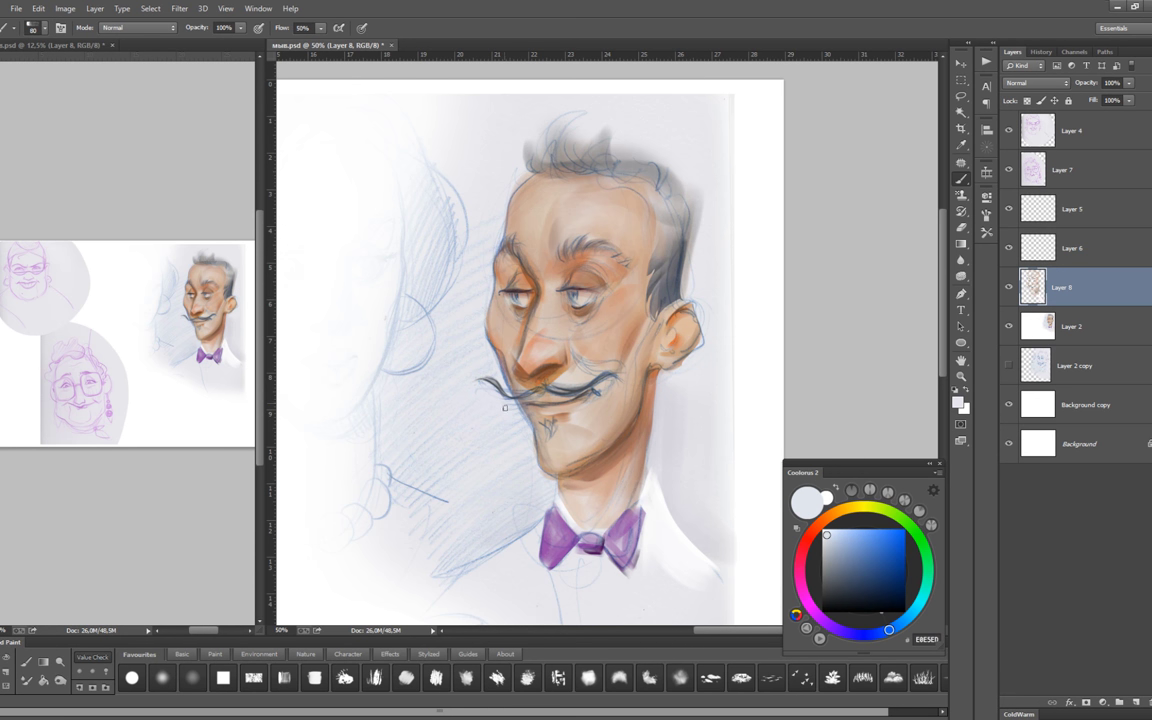
{"action": "left_click", "coordinate": [520, 392], "text": "alt"}
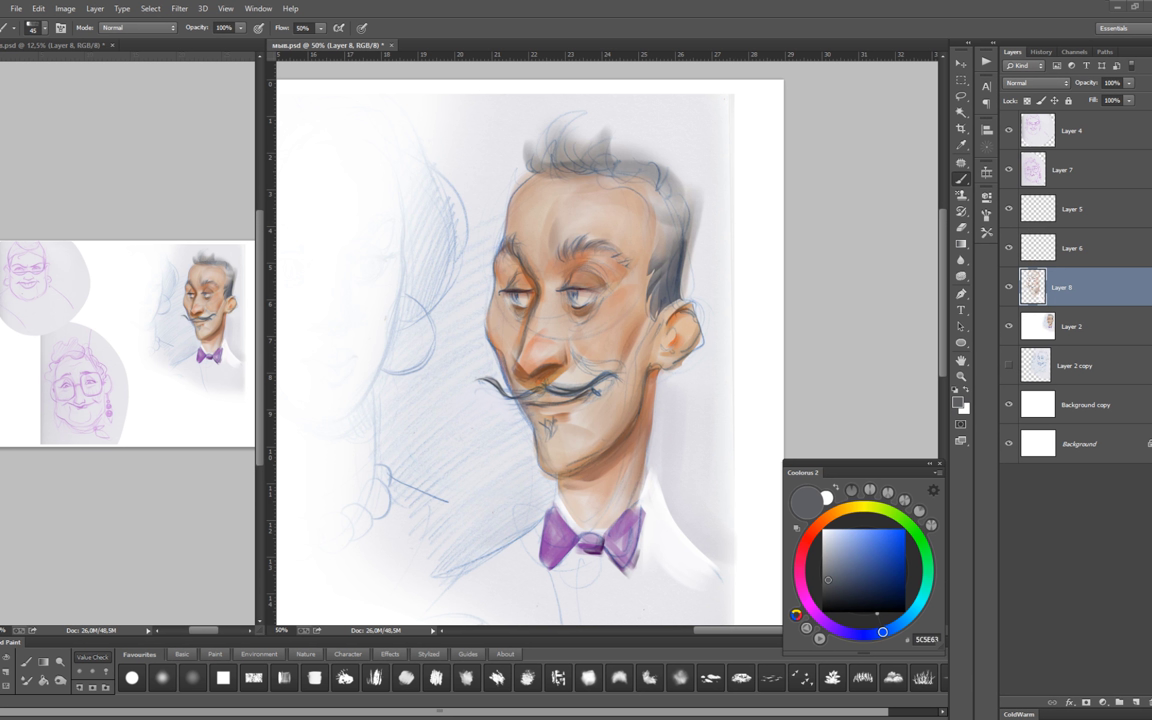
{"action": "left_click", "coordinate": [577, 417], "text": "alt"}
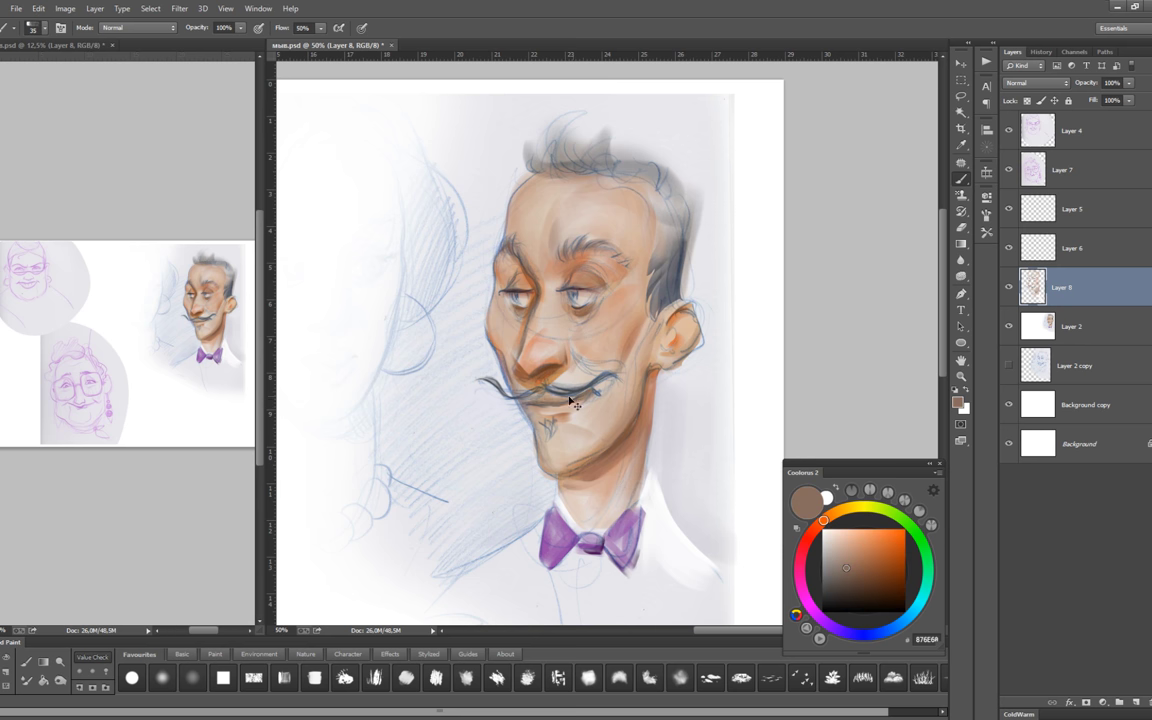
{"action": "left_click", "coordinate": [490, 366], "text": "alt"}
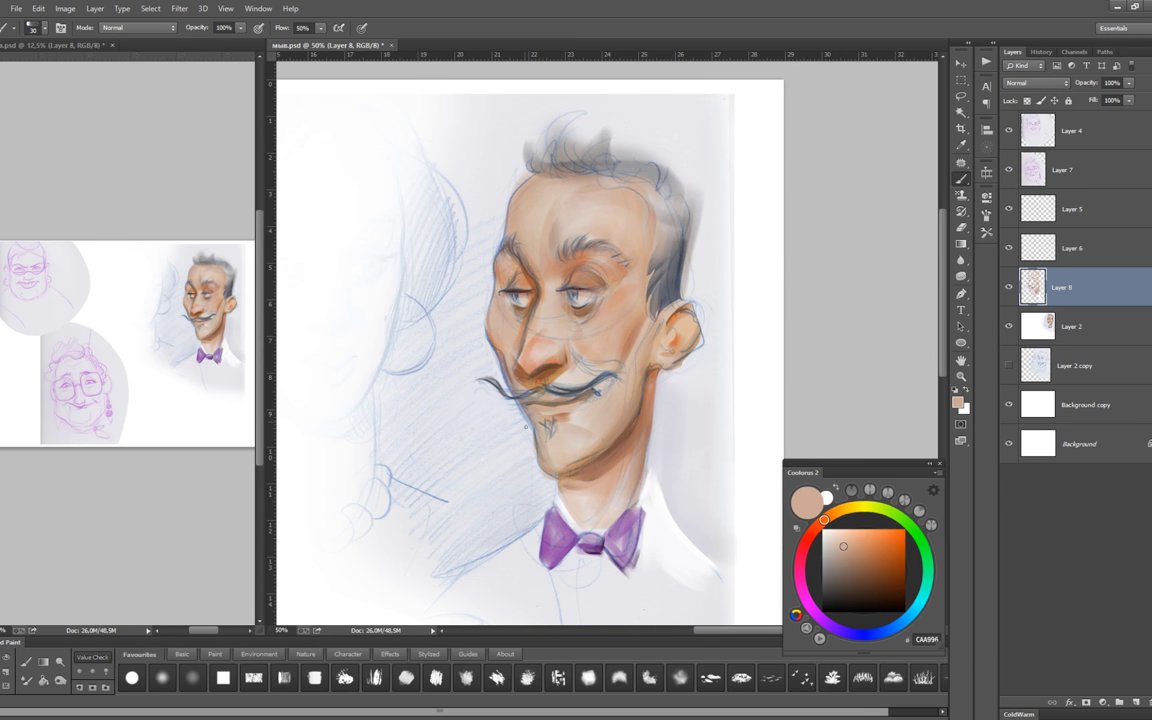
{"action": "left_click", "coordinate": [530, 432], "text": "alt"}
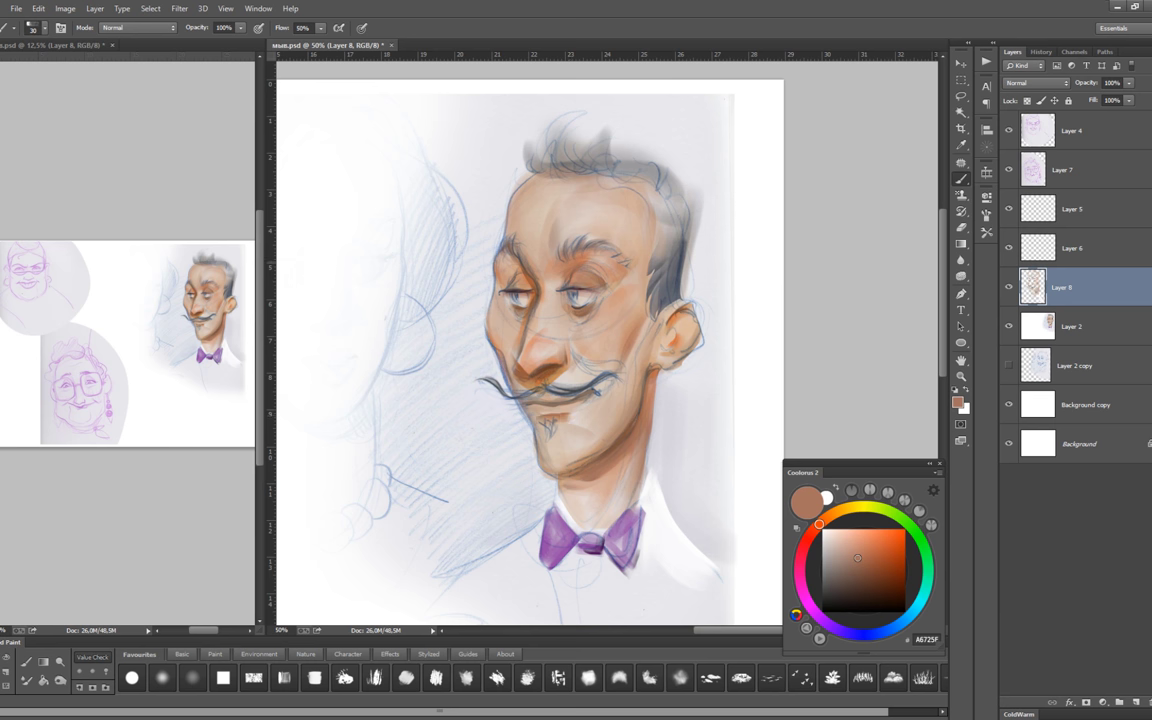
{"action": "left_click", "coordinate": [603, 216], "text": "alt"}
{"action": "left_click_drag", "start_coordinate": [592, 118], "coordinate": [620, 158]}
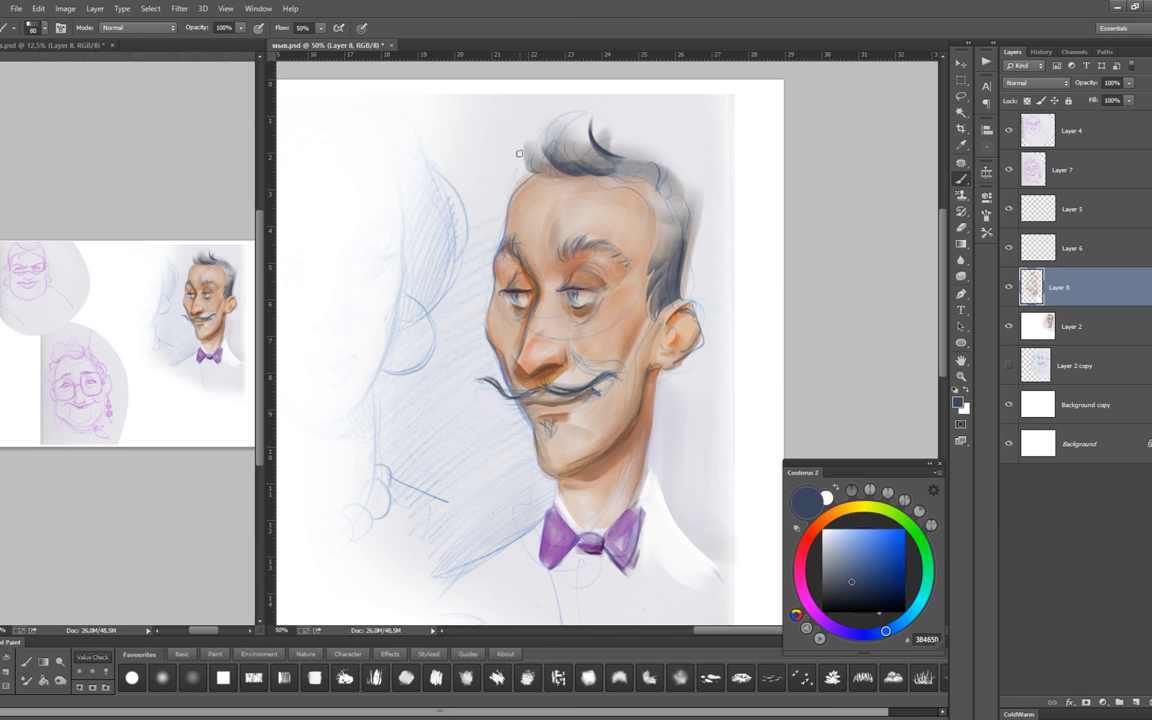
Paint grey tones along the hairline, temple, top and right side of the hair.
{"action": "left_click_drag", "start_coordinate": [519, 153], "coordinate": [570, 165]}
{"action": "key", "text": "bracketleft"}
{"action": "mouse_move", "coordinate": [603, 162]}
{"action": "left_mouse_down"}
{"action": "mouse_move", "coordinate": [532, 130]}
{"action": "mouse_move", "coordinate": [584, 153]}
{"action": "mouse_move", "coordinate": [594, 180]}
{"action": "mouse_move", "coordinate": [520, 118]}
{"action": "mouse_move", "coordinate": [510, 132]}
{"action": "left_mouse_up"}
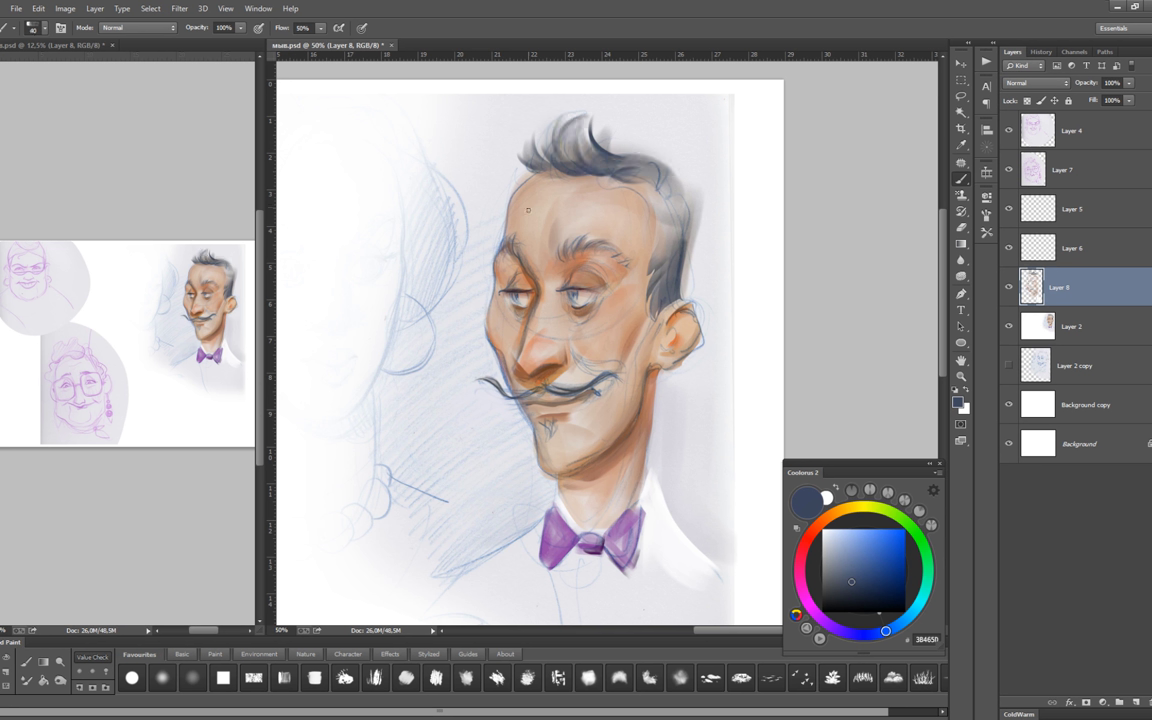
{"action": "key", "text": "bracketright"}
{"action": "left_click_drag", "start_coordinate": [508, 200], "coordinate": [516, 208]}
{"action": "left_click_drag", "start_coordinate": [588, 152], "coordinate": [610, 150]}
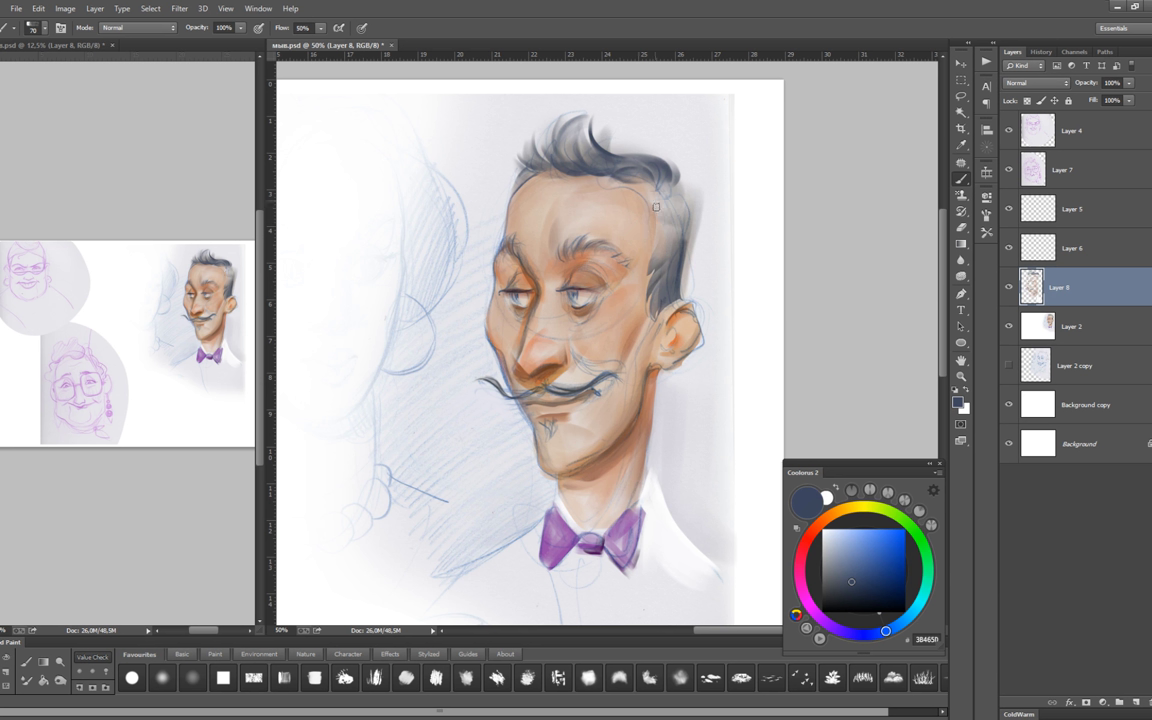
{"action": "left_click_drag", "start_coordinate": [656, 207], "coordinate": [688, 267]}
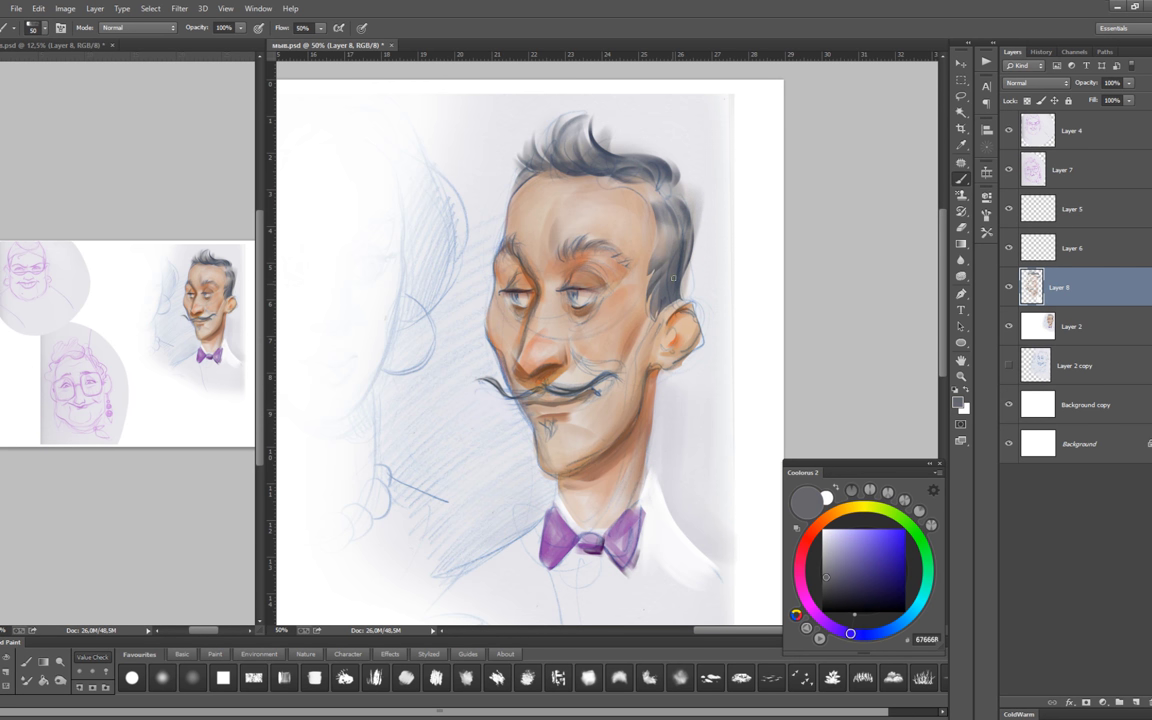
Sample the hair's darker grey and darken the right hair edge with a smaller brush.
{"action": "left_click", "coordinate": [696, 298], "text": "alt"}
{"action": "key", "text": "bracketright"}
{"action": "key", "text": "bracketright"}
{"action": "key", "text": "bracketright"}
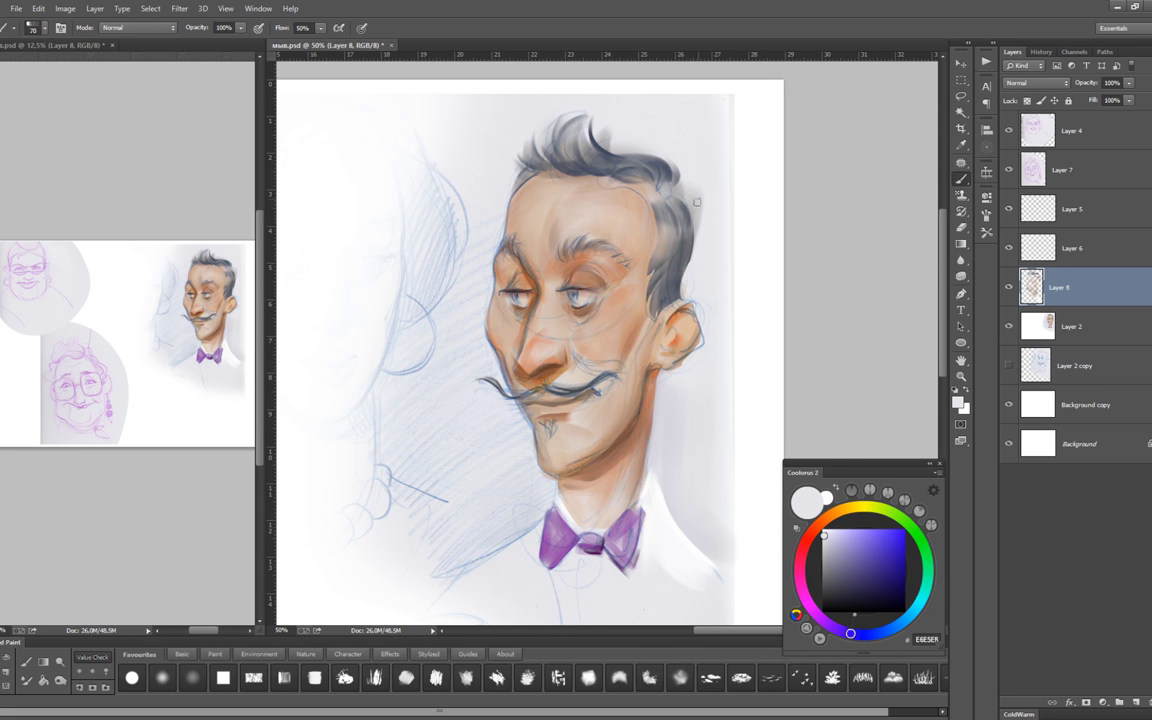
{"action": "left_click", "coordinate": [598, 144], "text": "alt"}
{"action": "key", "text": "bracketleft"}
{"action": "key", "text": "bracketleft"}
{"action": "key", "text": "bracketleft"}
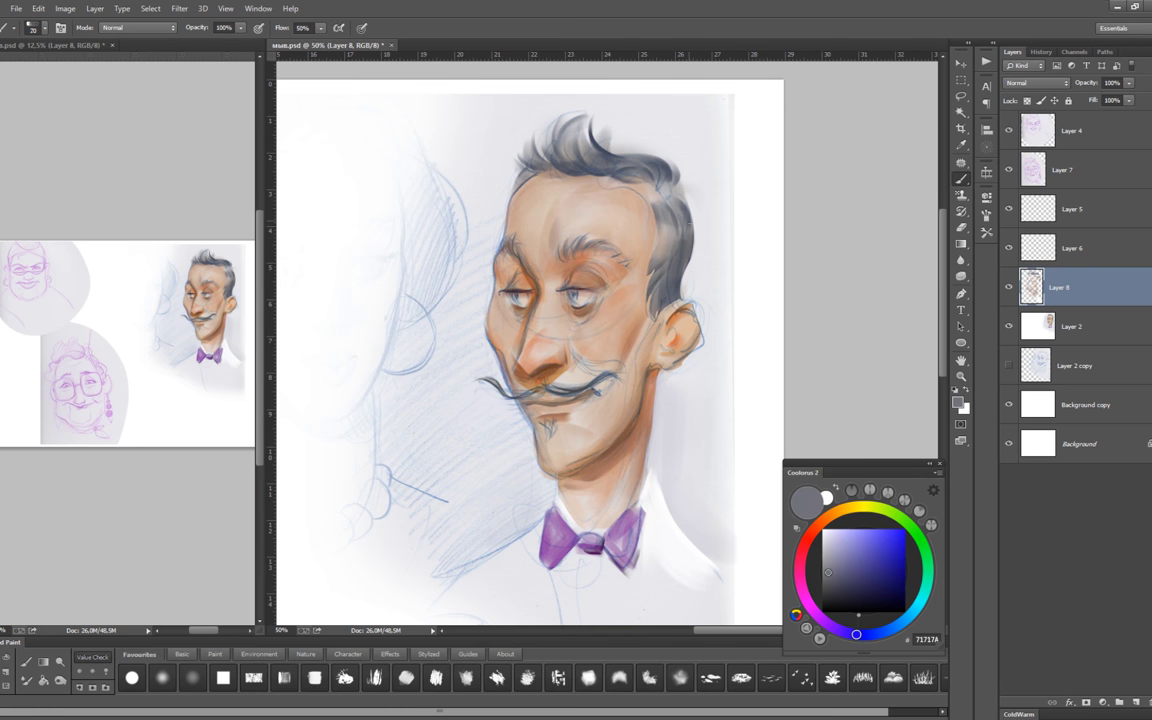
{"action": "left_click_drag", "start_coordinate": [694, 231], "coordinate": [664, 186]}
Try darker bluish hair greys, then pick tan C4A191 from the face.
{"action": "left_click", "coordinate": [603, 179], "text": "alt"}
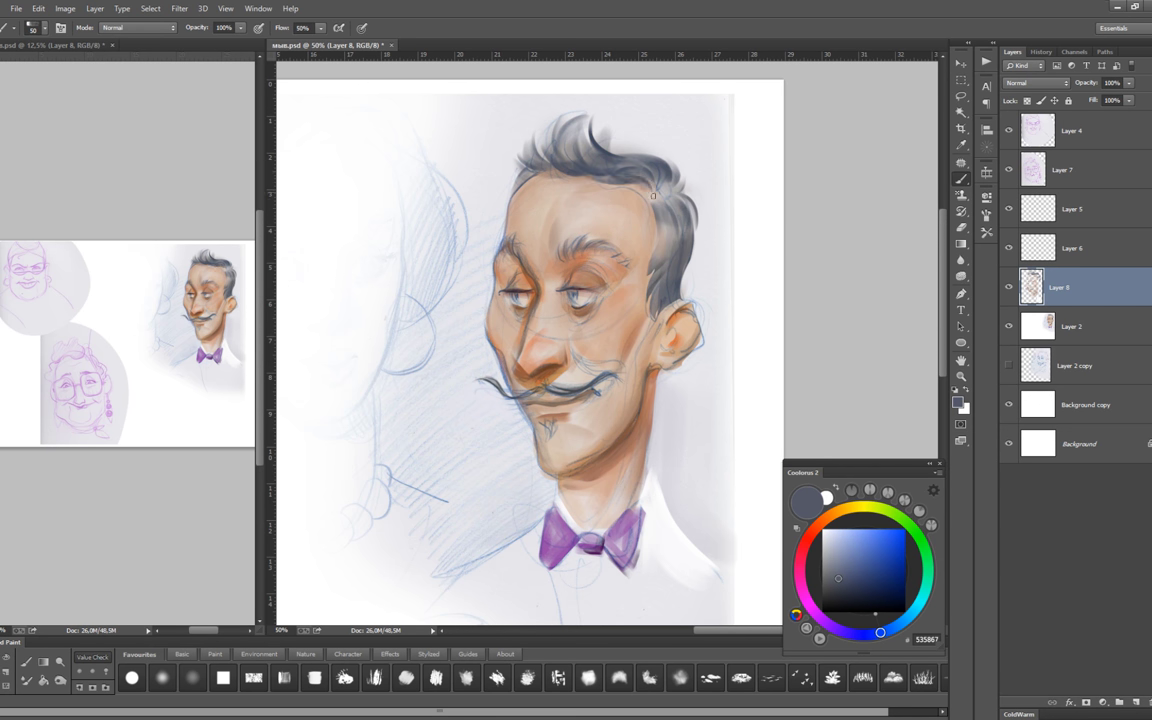
{"action": "left_click", "coordinate": [586, 165], "text": "alt"}
{"action": "key", "text": "bracketleft"}
{"action": "key", "text": "bracketleft"}
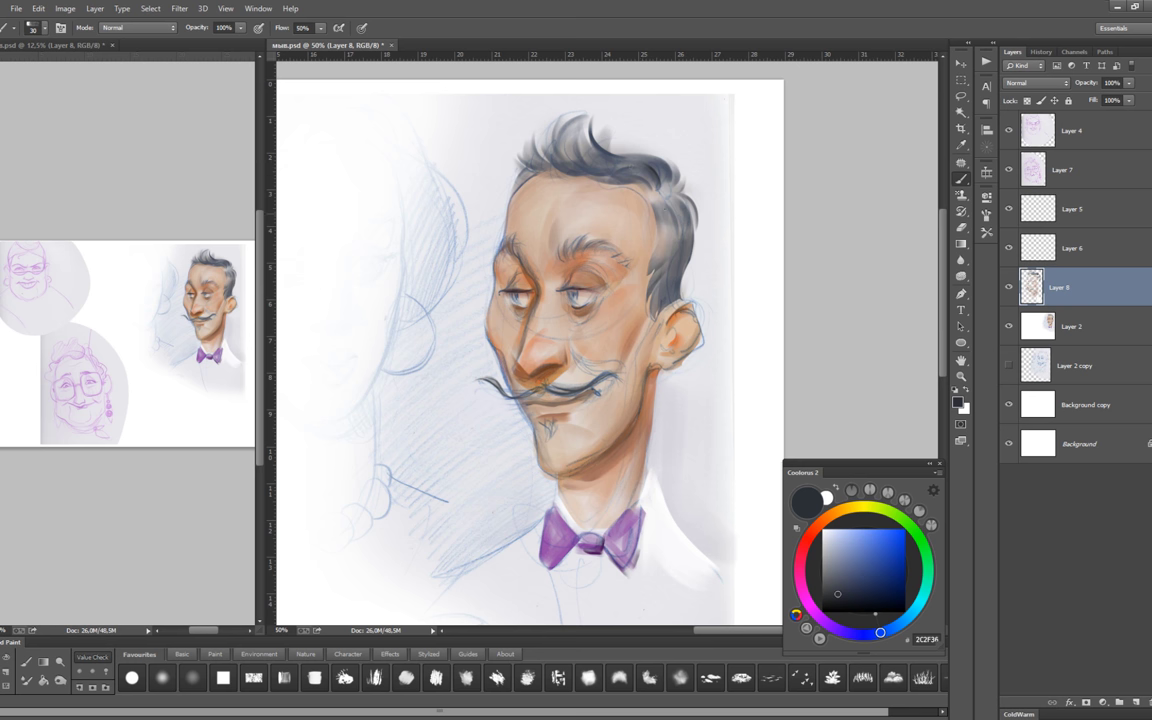
{"action": "left_click", "coordinate": [597, 183], "text": "alt"}
{"action": "key", "text": "bracketright"}
{"action": "key", "text": "bracketright"}
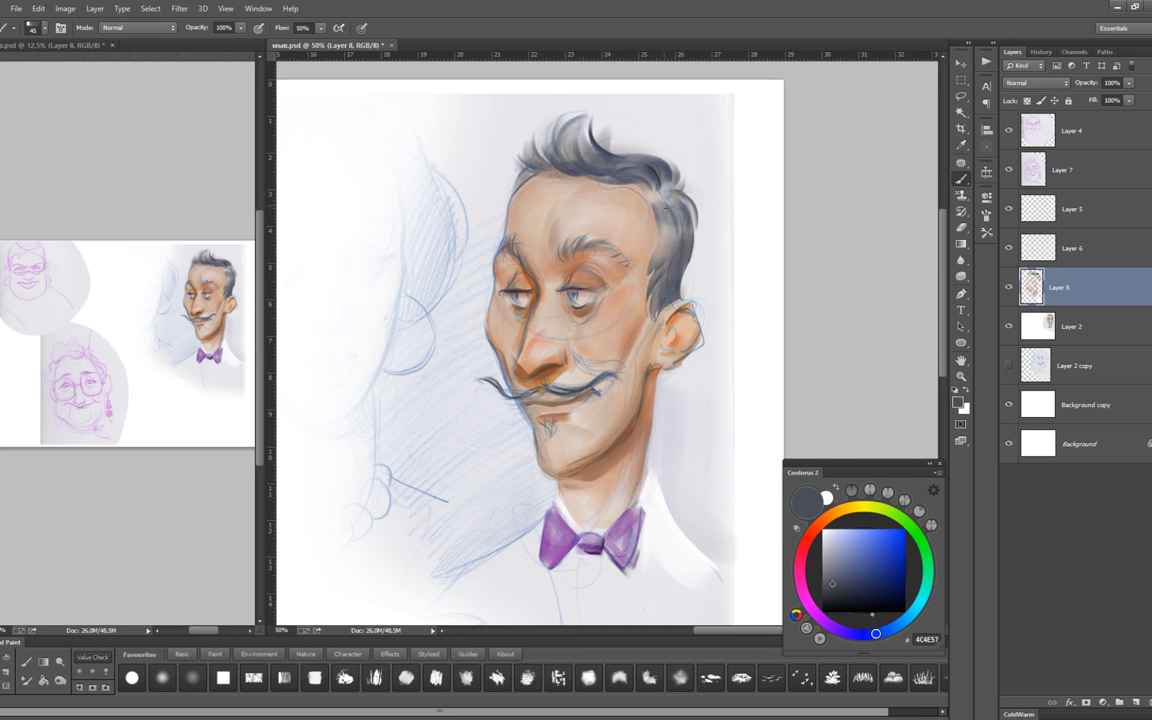
{"action": "left_click", "coordinate": [594, 182], "text": "alt"}
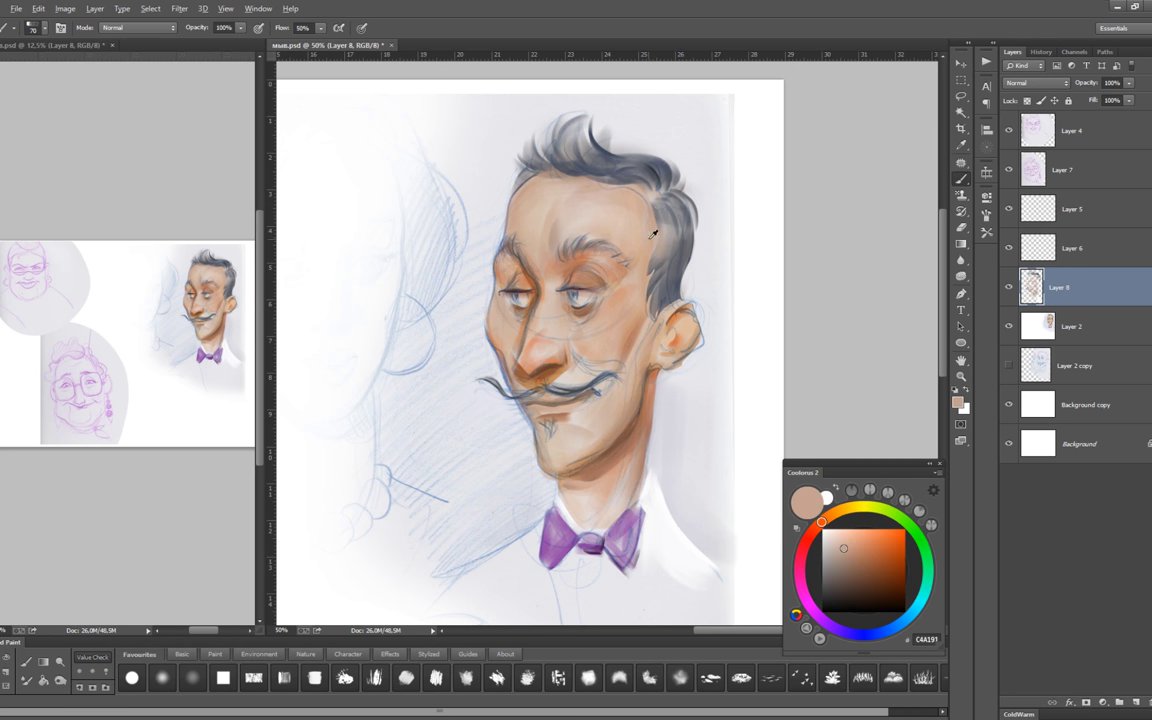
Darken the neck edge beside the right collar with dark brown.
{"action": "key", "text": "bracketright"}
{"action": "key", "text": "bracketright"}
{"action": "key", "text": "bracketright"}
{"action": "key", "text": "bracketright"}
{"action": "key", "text": "bracketright"}
{"action": "left_click", "coordinate": [884, 584]}
{"action": "left_click_drag", "start_coordinate": [645, 466], "coordinate": [640, 515]}
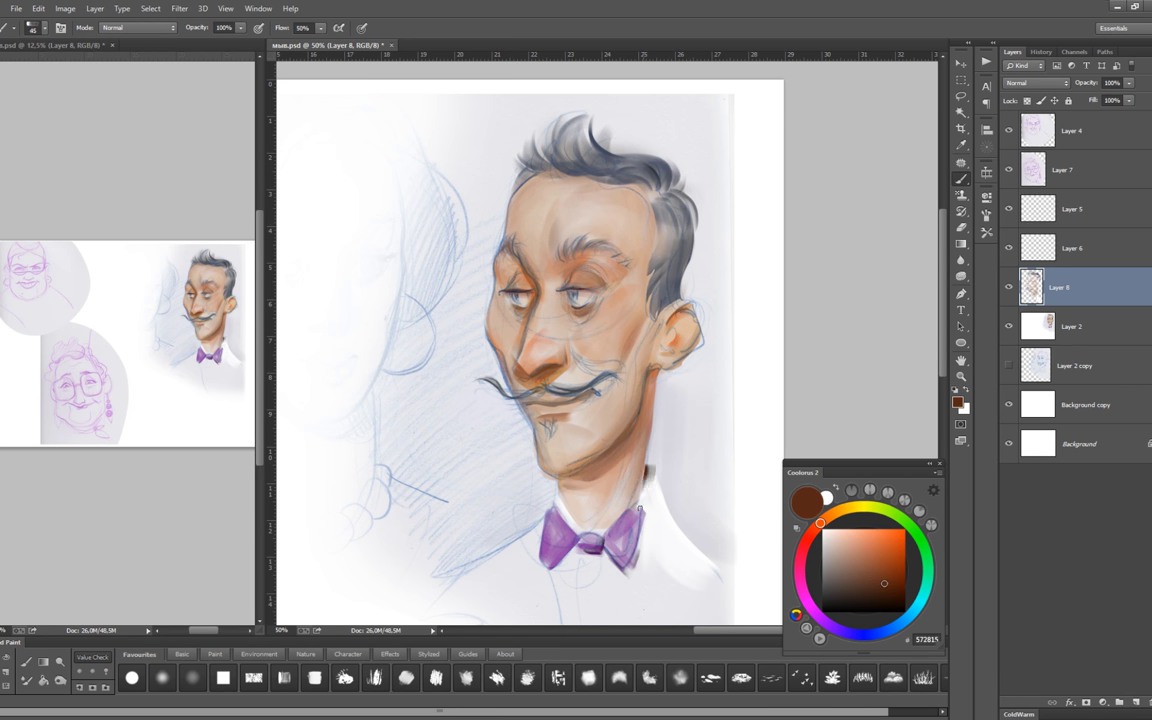
{"action": "left_click_drag", "start_coordinate": [649, 462], "coordinate": [645, 478]}
Define the upper eyelid of the right eye with dark grey.
{"action": "left_click", "coordinate": [608, 240], "text": "alt"}
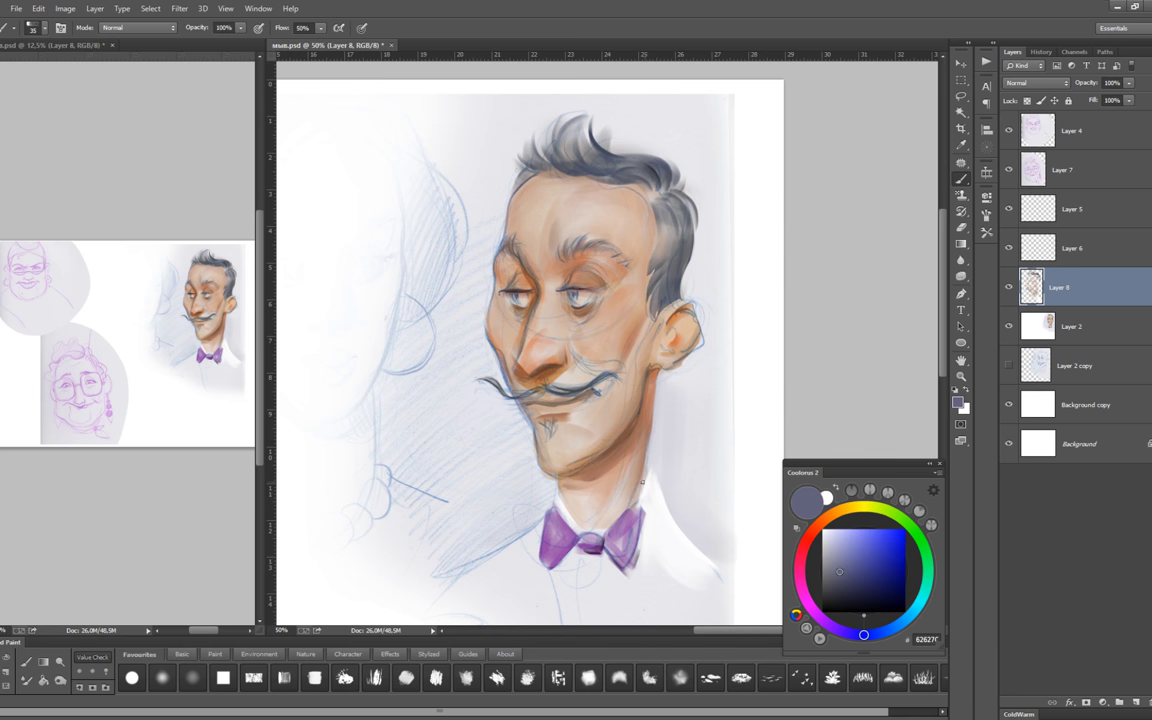
{"action": "key", "text": "bracketright"}
{"action": "key", "text": "bracketright"}
{"action": "left_click", "coordinate": [822, 595]}
{"action": "key", "text": "bracketleft"}
{"action": "scroll", "coordinate": [632, 296], "scroll_direction": "up", "scroll_amount": 2}
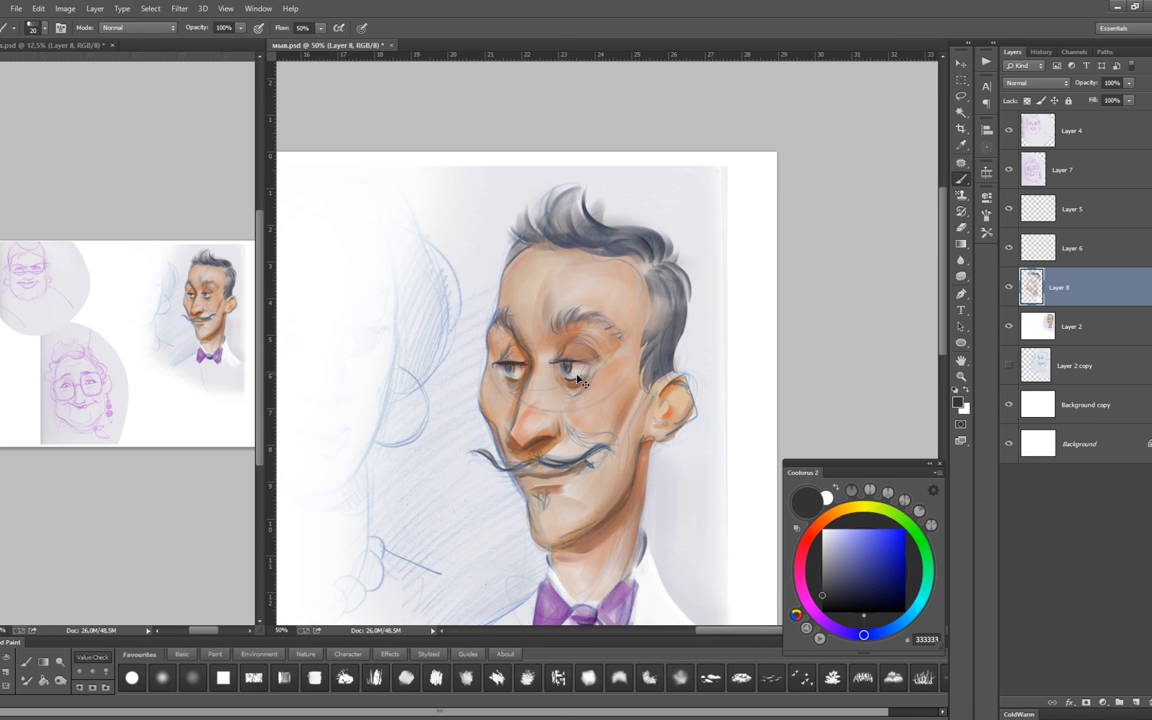
{"action": "left_click_drag", "start_coordinate": [558, 365], "coordinate": [594, 363]}
Add a warm orange-brown tone to the skin near the left eye.
{"action": "left_click", "coordinate": [600, 420], "text": "alt"}
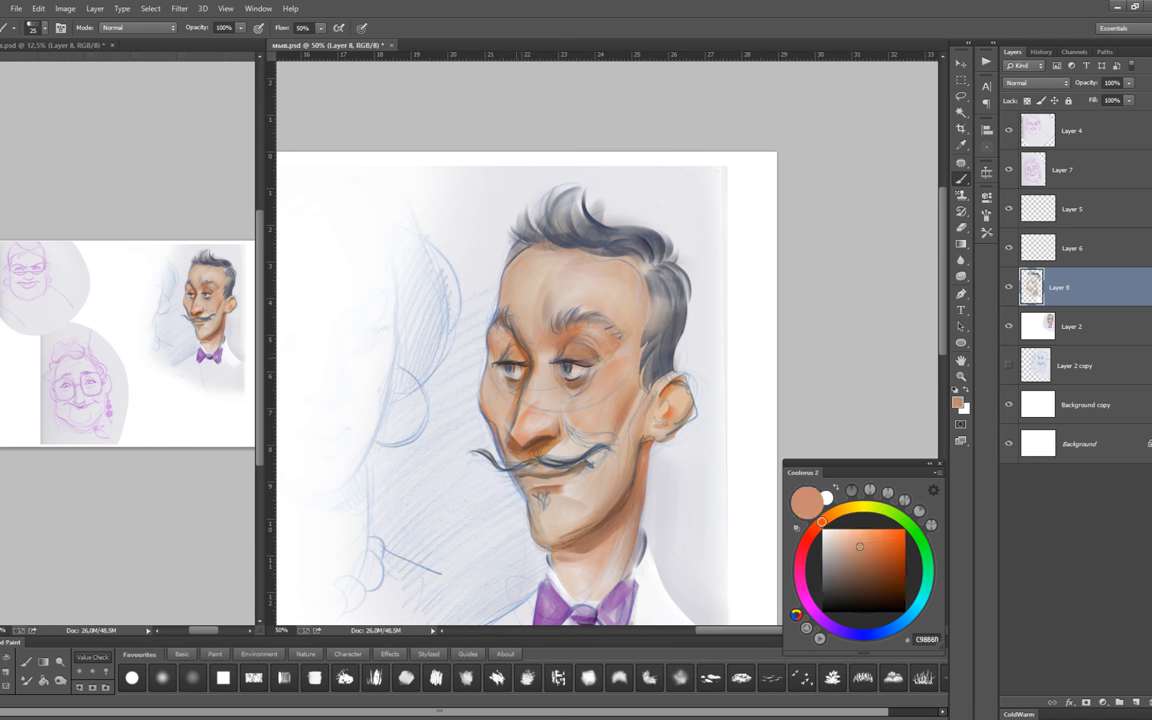
{"action": "left_click", "coordinate": [619, 397], "text": "alt"}
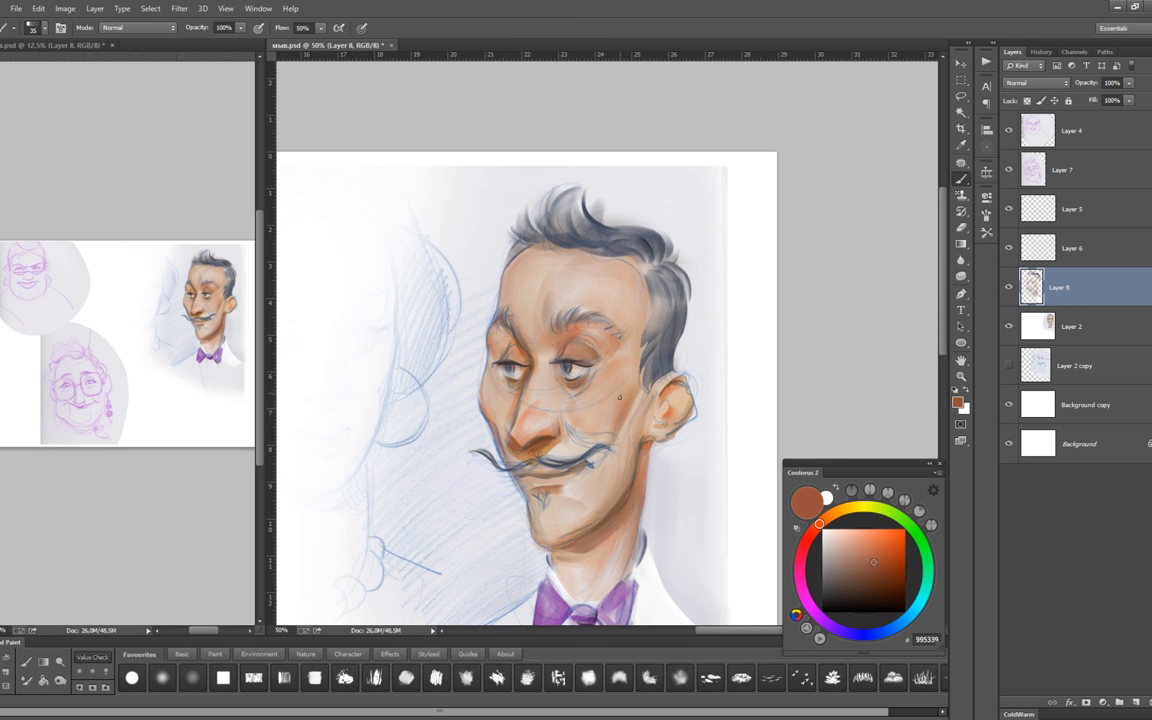
{"action": "key", "text": "bracketright"}
{"action": "key", "text": "bracketright"}
{"action": "key", "text": "bracketright"}
{"action": "key", "text": "bracketright"}
{"action": "key", "text": "bracketright"}
{"action": "key", "text": "bracketright"}
{"action": "key", "text": "bracketright"}
{"action": "left_click_drag", "start_coordinate": [525, 307], "coordinate": [545, 303]}
{"action": "left_click_drag", "start_coordinate": [518, 347], "coordinate": [535, 340]}
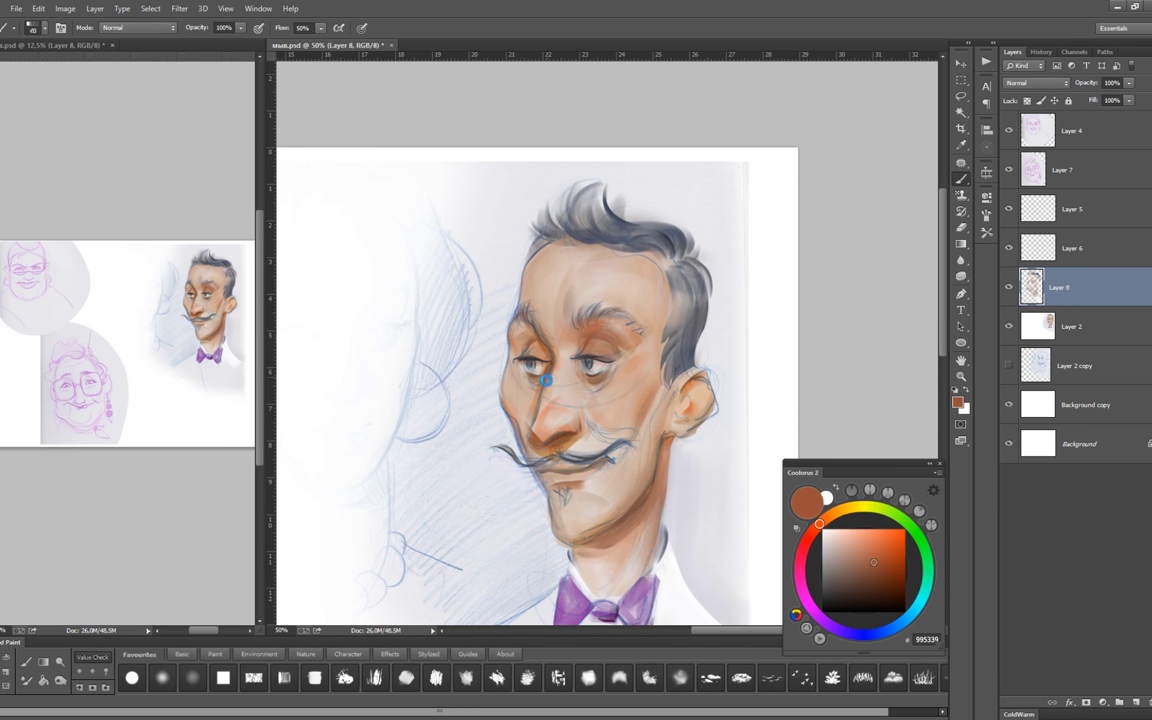
{"action": "scroll", "coordinate": [546, 381], "scroll_direction": "down", "scroll_amount": 1}
Deepen the cheek shading beside the left eye with a warm peach-brown.
{"action": "left_click_drag", "start_coordinate": [874, 562], "coordinate": [853, 563]}
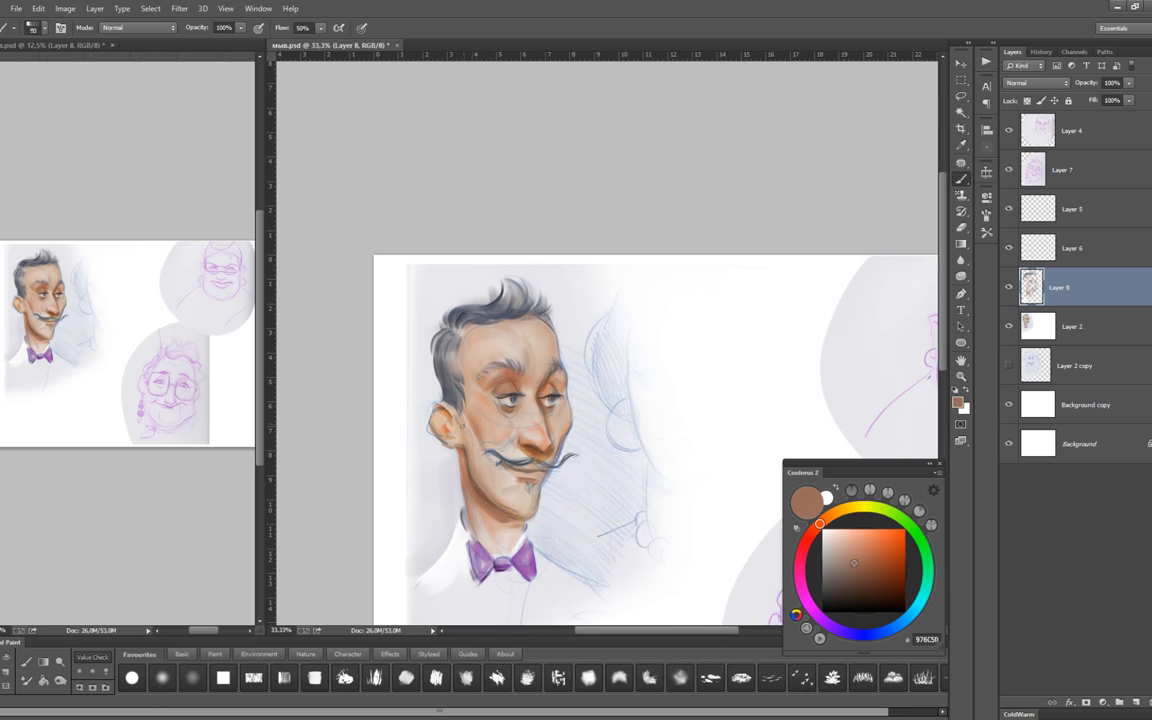
{"action": "key", "text": "bracketright"}
{"action": "key", "text": "bracketright"}
{"action": "key", "text": "bracketright"}
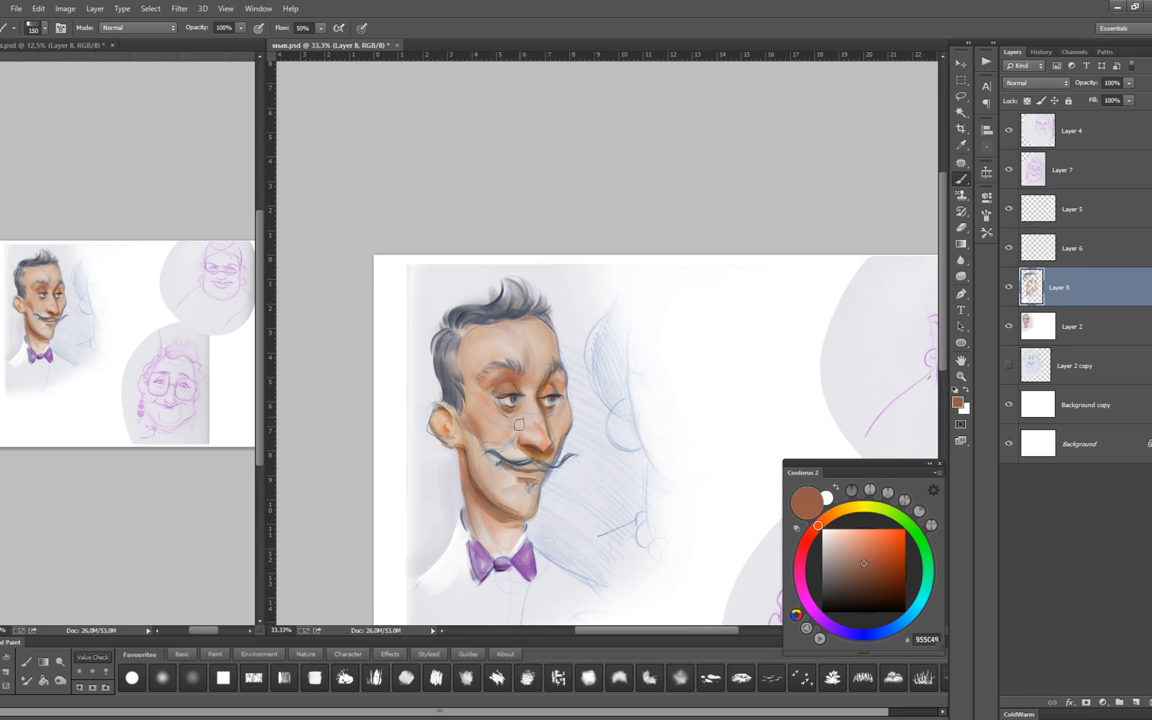
{"action": "left_click", "coordinate": [505, 431], "text": "alt"}
{"action": "key", "text": "bracketleft"}
{"action": "key", "text": "bracketleft"}
{"action": "key", "text": "bracketleft"}
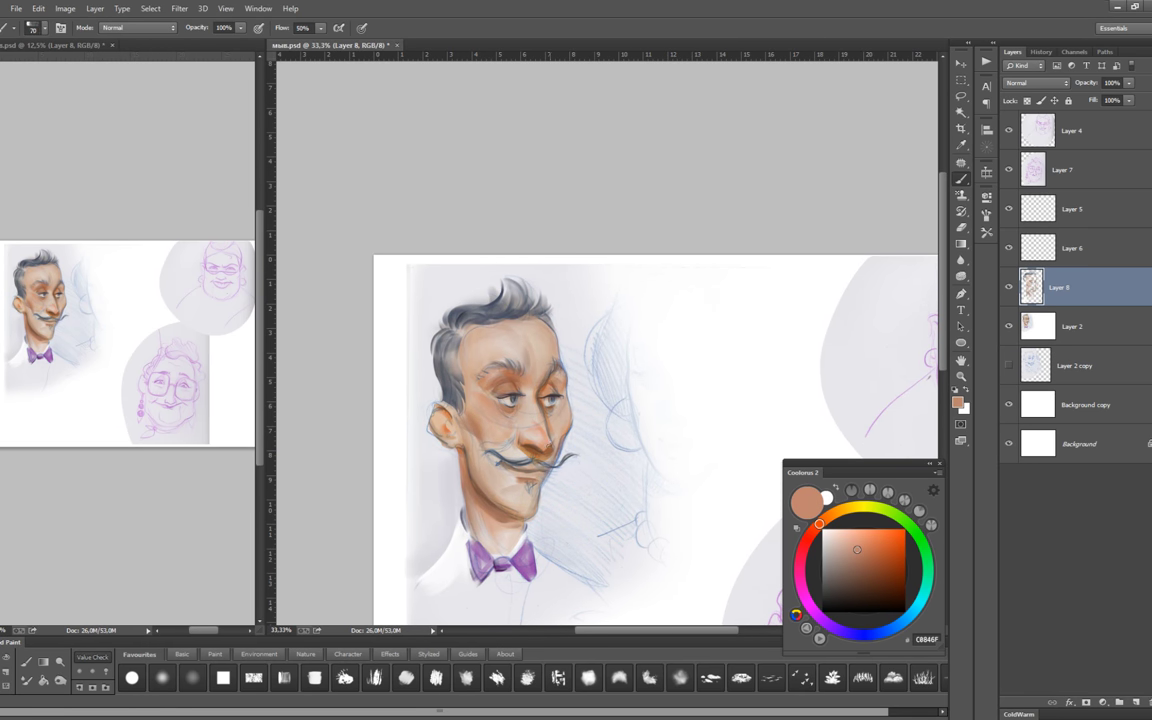
{"action": "left_click_drag", "start_coordinate": [488, 387], "coordinate": [480, 363]}
{"action": "left_click", "coordinate": [801, 553]}
{"action": "left_click", "coordinate": [859, 573]}
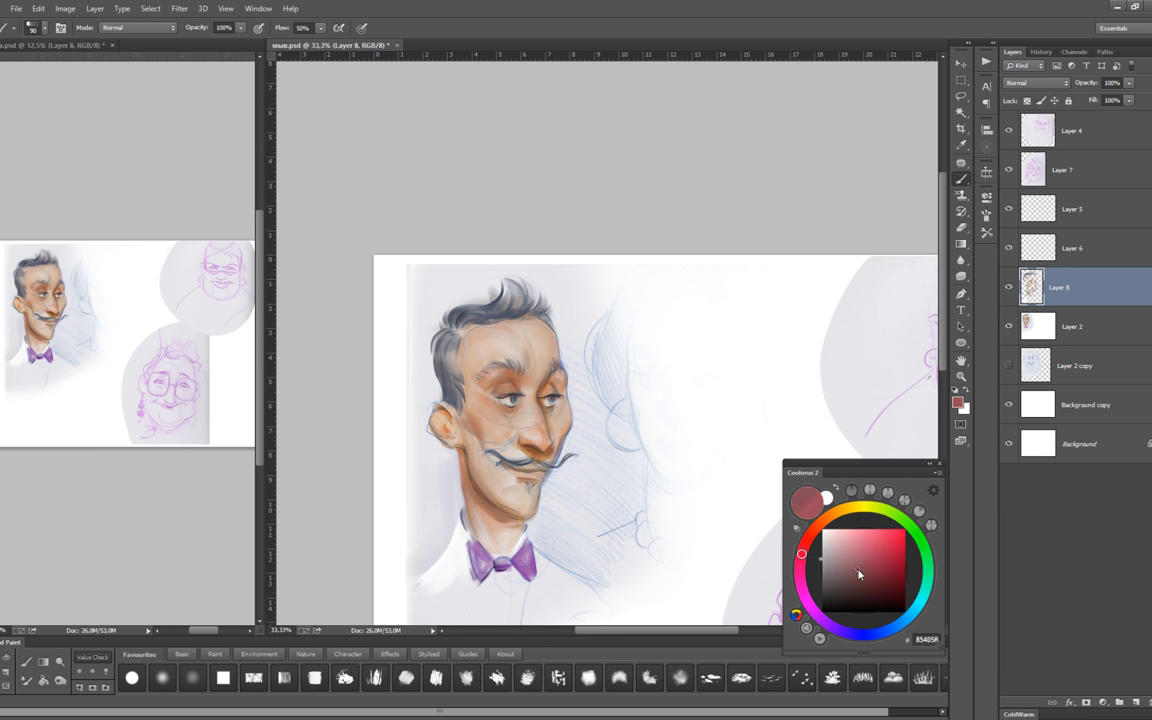
{"action": "key", "text": "bracketleft"}
{"action": "left_click", "coordinate": [530, 355], "text": "alt"}
Paint very light grey highlights on the hair by the ear, then pick brown B07067.
{"action": "left_click", "coordinate": [503, 300], "text": "alt"}
{"action": "scroll", "coordinate": [500, 340], "scroll_direction": "up", "scroll_amount": 1}
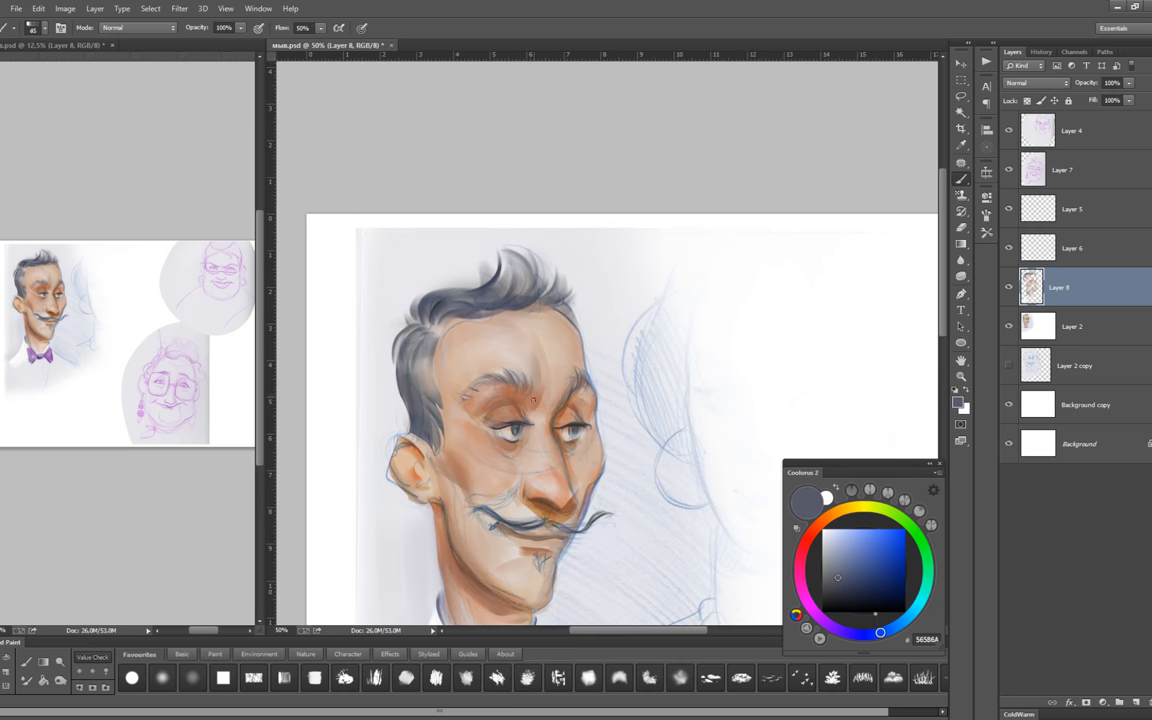
{"action": "key", "text": "bracketleft"}
{"action": "key", "text": "bracketleft"}
{"action": "key", "text": "bracketleft"}
{"action": "key", "text": "bracketleft"}
{"action": "key", "text": "bracketleft"}
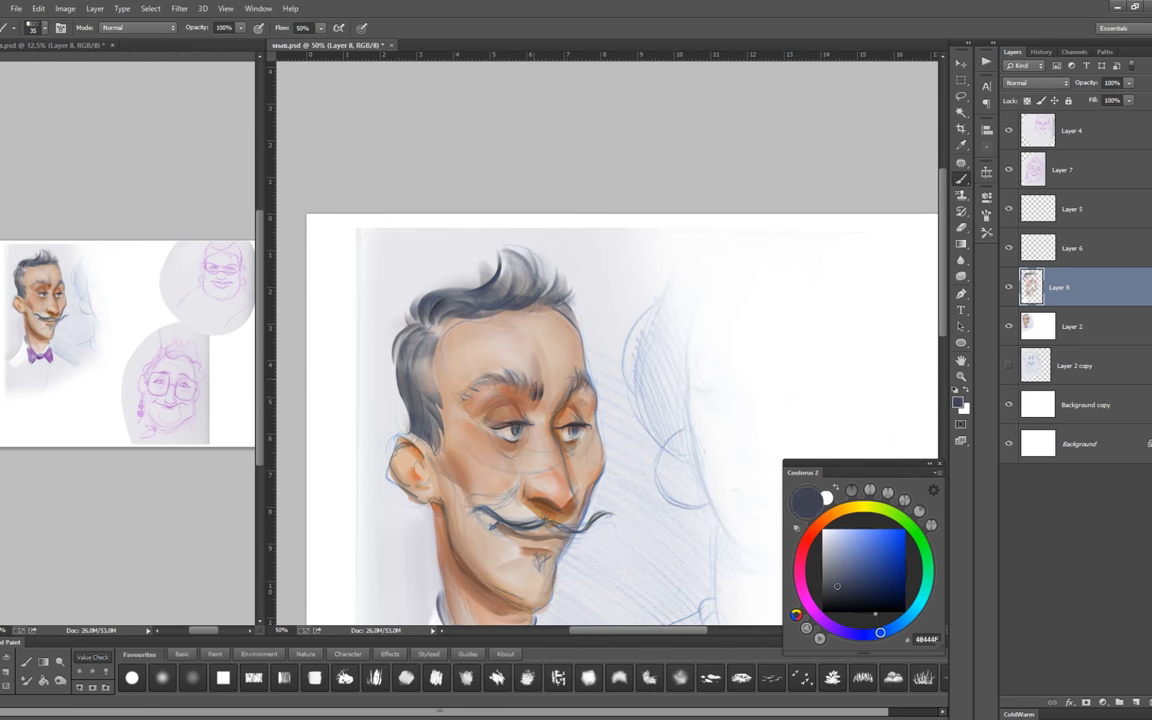
{"action": "key", "text": "bracketright"}
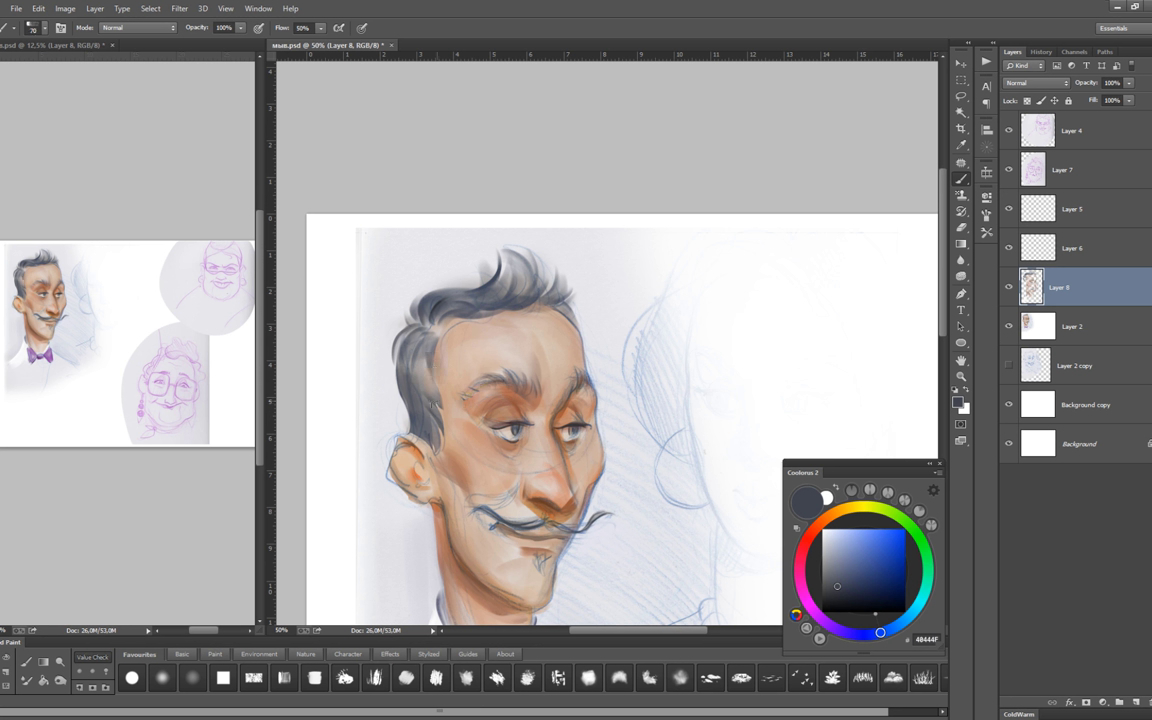
{"action": "left_click", "coordinate": [458, 410], "text": "alt"}
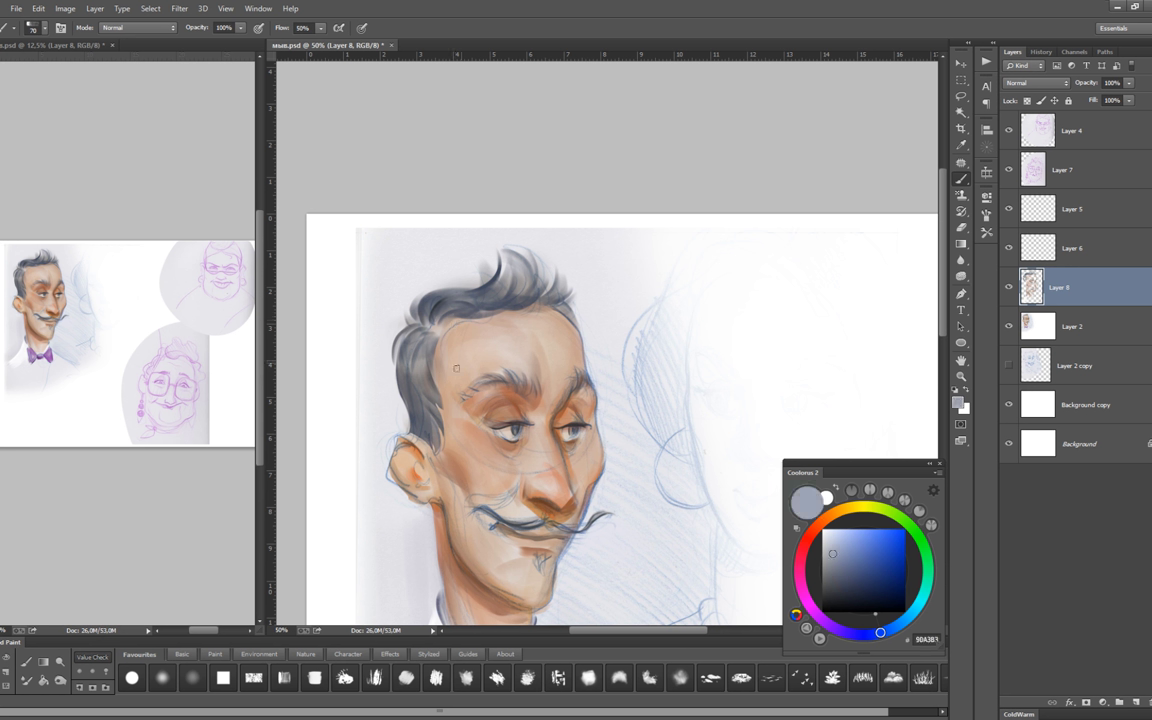
{"action": "left_click", "coordinate": [724, 449], "text": "alt"}
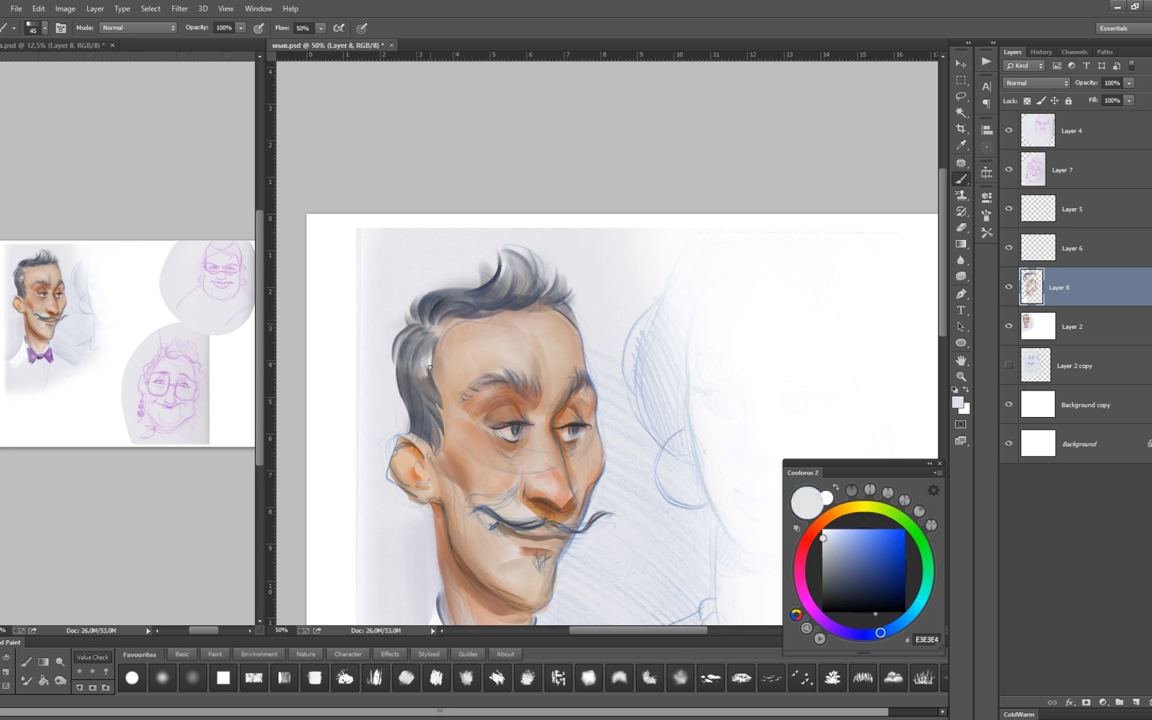
{"action": "key", "text": "bracketleft"}
{"action": "left_click_drag", "start_coordinate": [395, 392], "coordinate": [392, 400]}
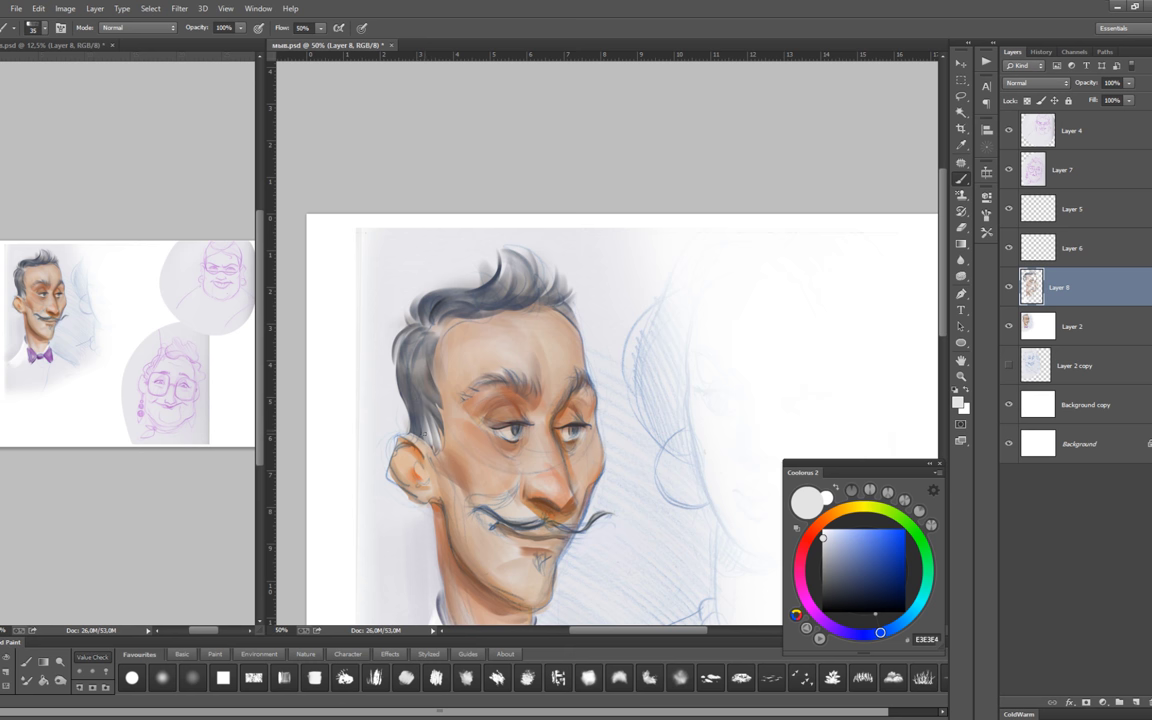
{"action": "key", "text": "ctrl+minus"}
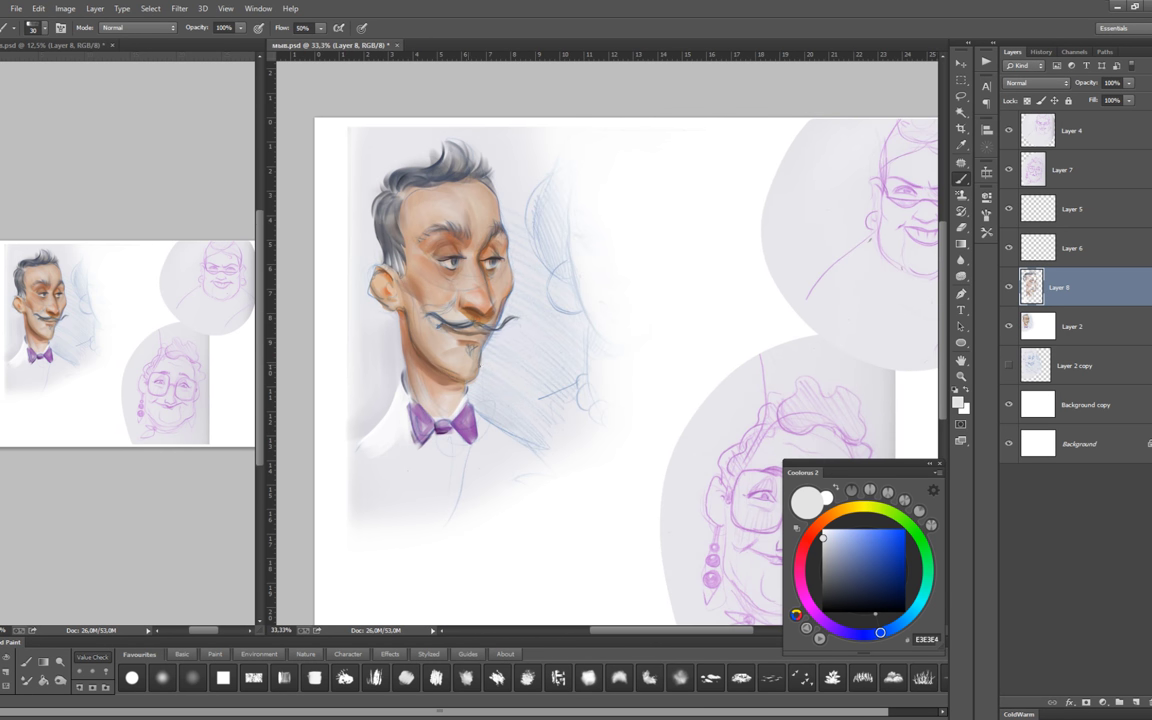
{"action": "left_click", "coordinate": [476, 364], "text": "alt"}
Darken the face edge near the ear with a slightly different brown.
{"action": "scroll", "coordinate": [473, 361], "scroll_direction": "up", "scroll_amount": 1}
{"action": "key", "text": "bracketright"}
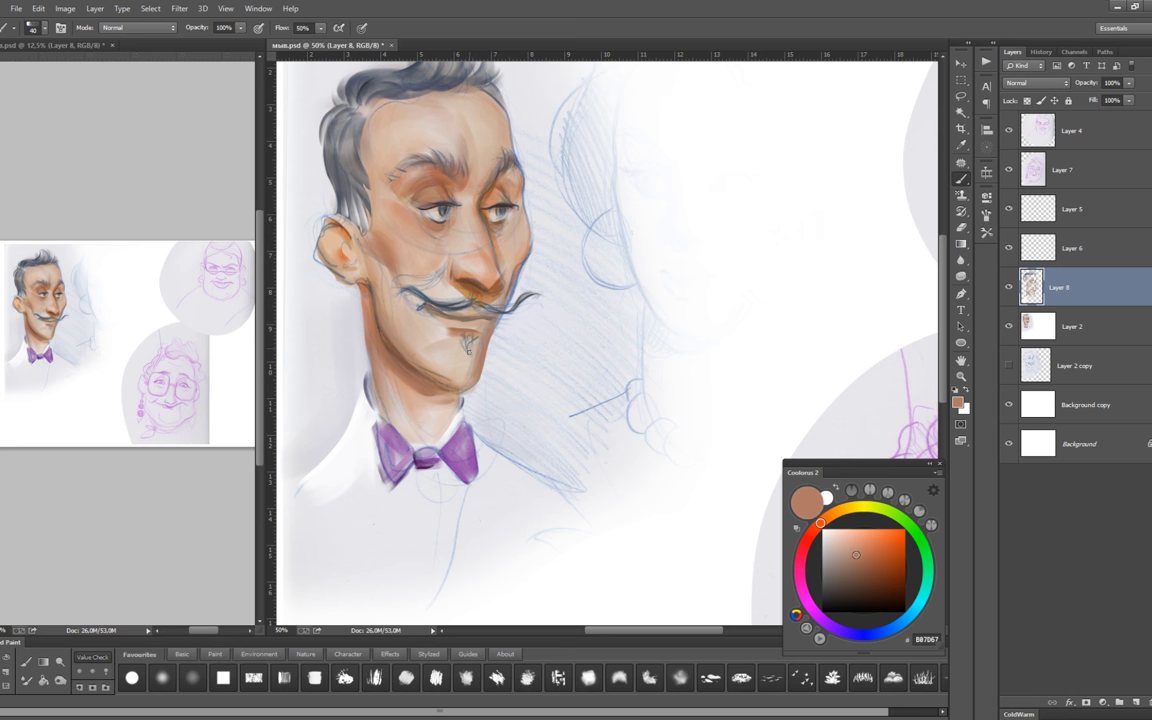
{"action": "key", "text": "bracketright"}
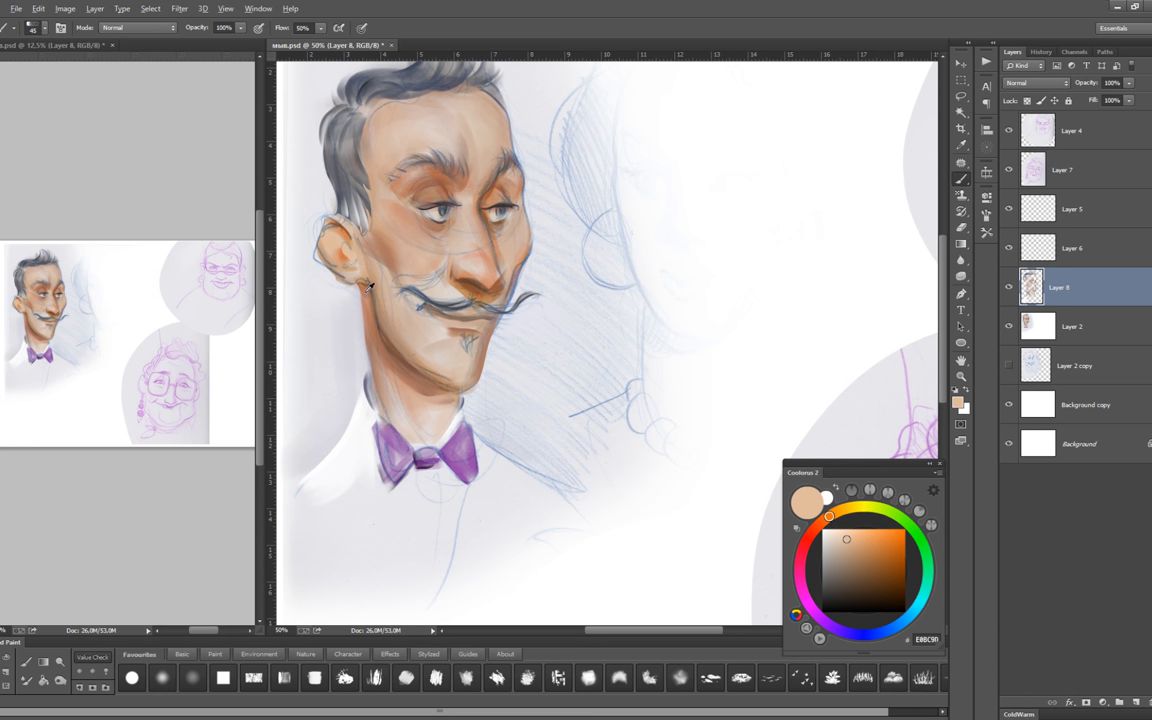
{"action": "left_click", "coordinate": [858, 554]}
{"action": "key", "text": "bracketleft"}
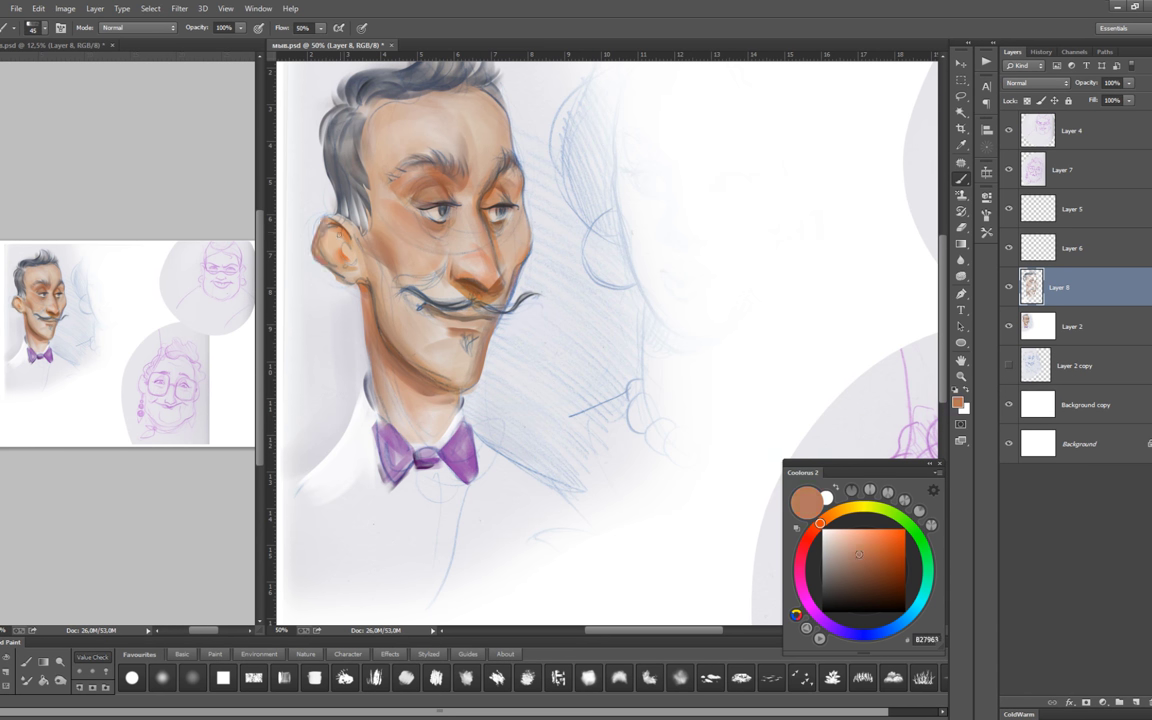
{"action": "left_click_drag", "start_coordinate": [318, 218], "coordinate": [316, 265]}
Paint soft brown skin shading on the face beside the ear.
{"action": "left_click", "coordinate": [285, 230], "text": "alt"}
{"action": "key", "text": "bracketright"}
{"action": "key", "text": "bracketright"}
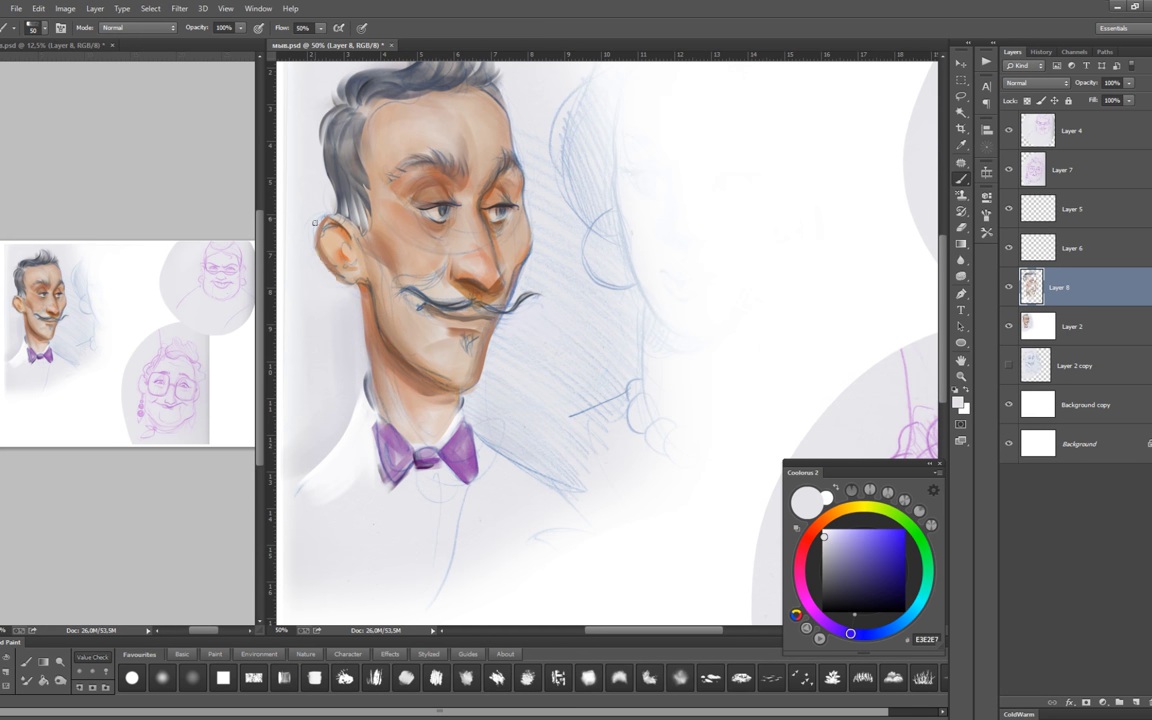
{"action": "key", "text": "bracketleft"}
{"action": "key", "text": "bracketleft"}
{"action": "left_click", "coordinate": [347, 222], "text": "alt"}
{"action": "key", "text": "bracketleft"}
{"action": "left_click", "coordinate": [310, 212], "text": "alt"}
{"action": "key", "text": "bracketright"}
{"action": "key", "text": "bracketright"}
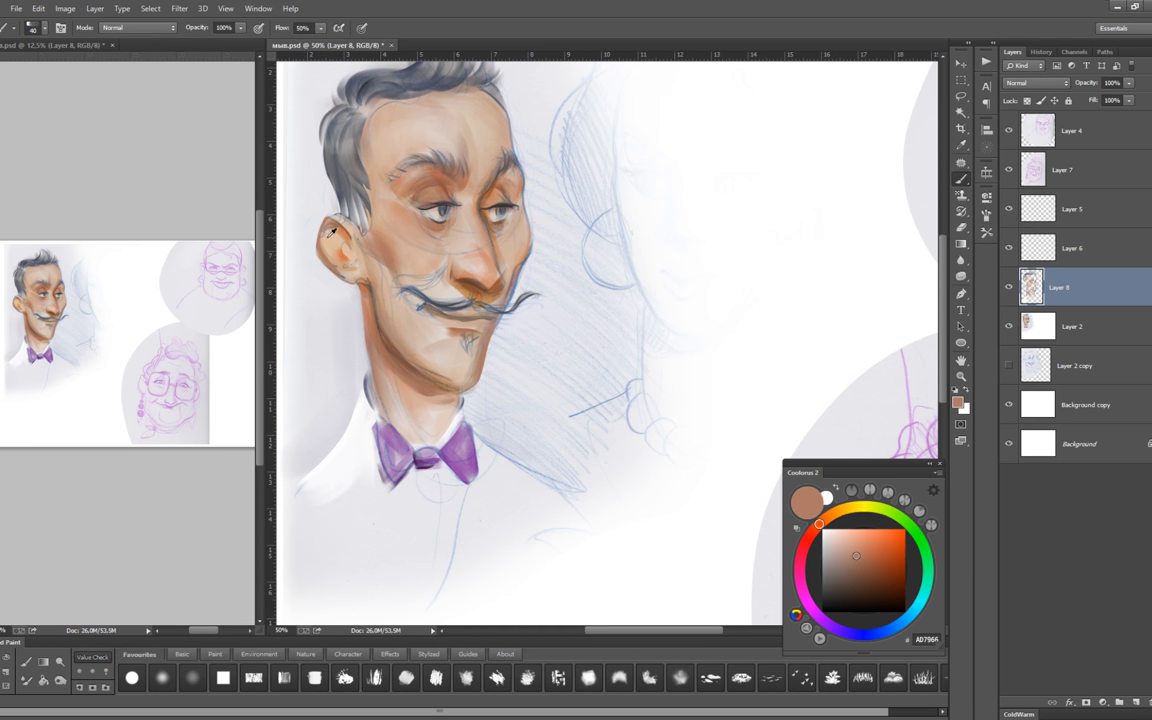
{"action": "left_click_drag", "start_coordinate": [300, 220], "coordinate": [312, 228]}
Sample a deep nose brown and mix a muted pinkish-beige paint colour.
{"action": "left_click", "coordinate": [350, 315], "text": "alt"}
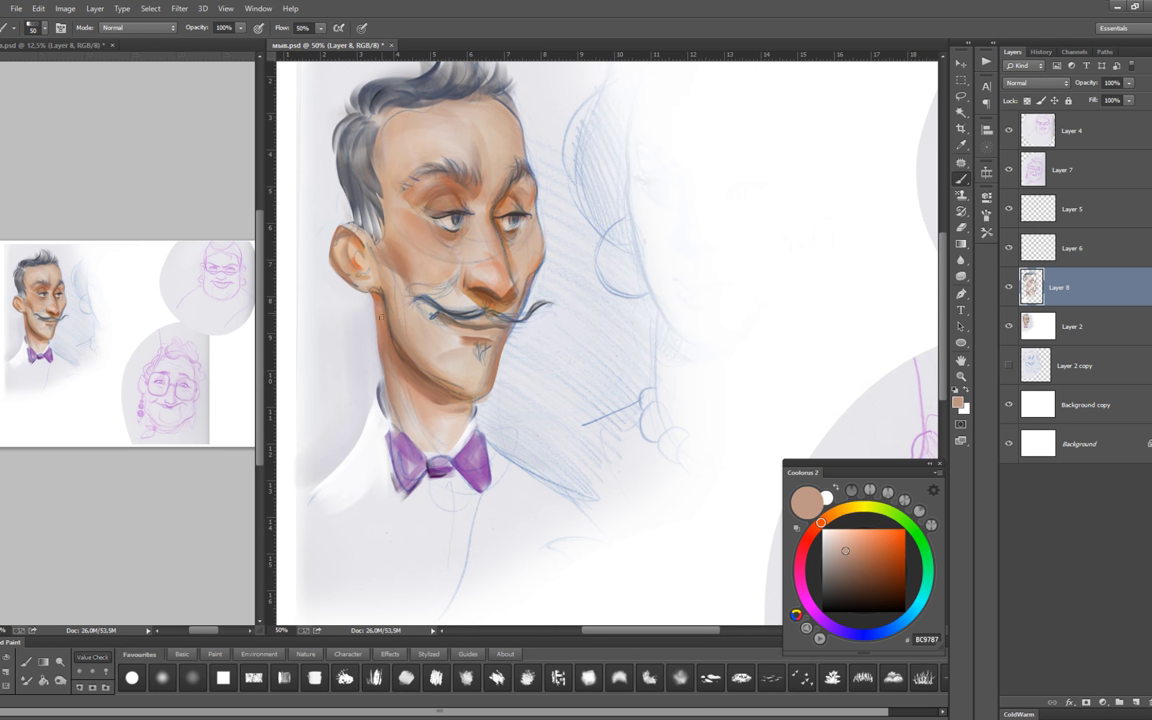
{"action": "left_click", "coordinate": [483, 288], "text": "alt"}
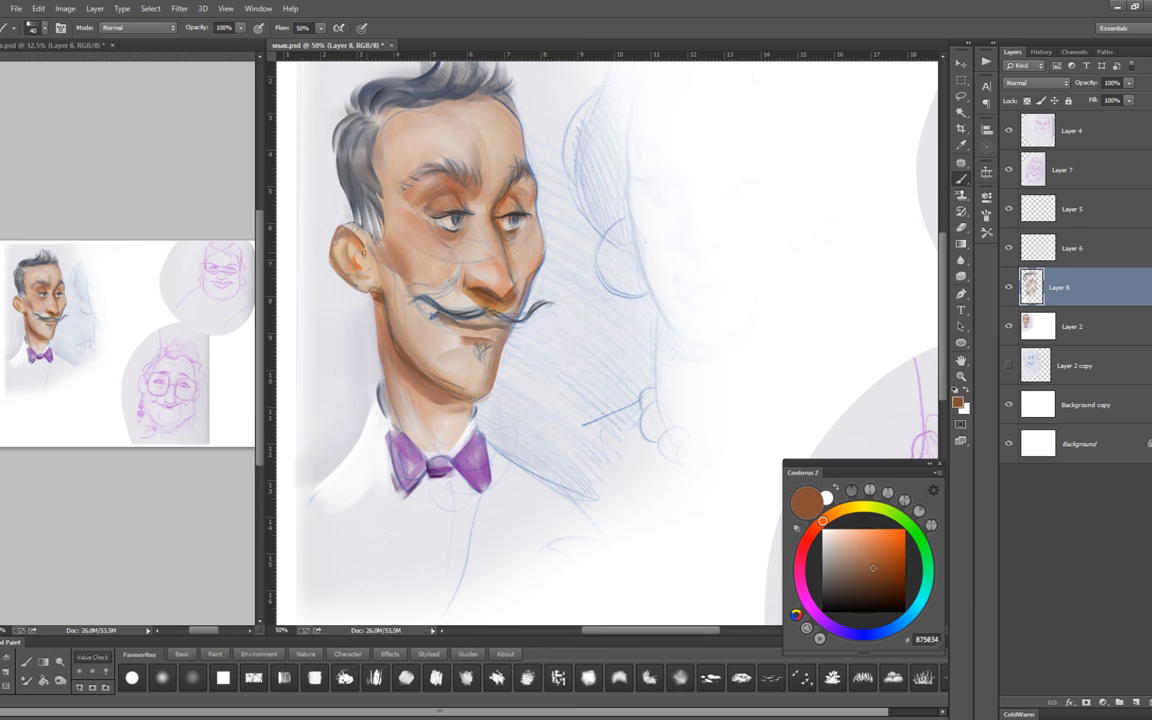
{"action": "key", "text": "bracketright"}
{"action": "left_click", "coordinate": [726, 452], "text": "alt"}
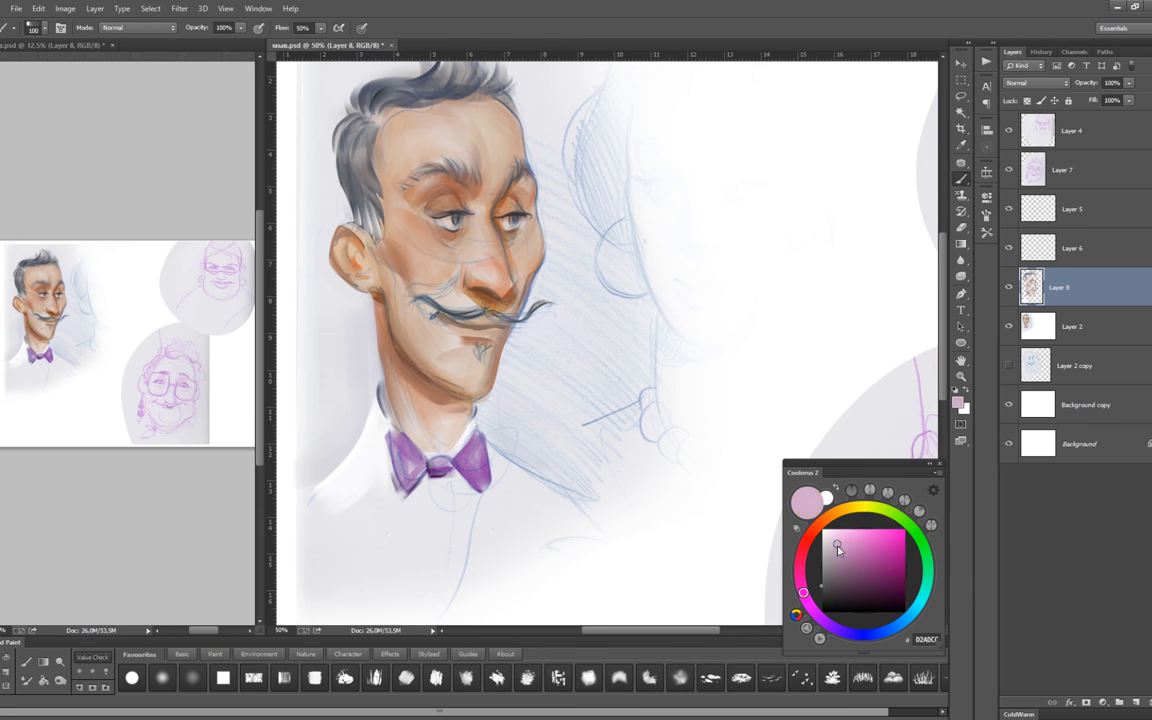
{"action": "key", "text": "bracketright"}
{"action": "key", "text": "bracketright"}
{"action": "key", "text": "bracketright"}
{"action": "left_click", "coordinate": [728, 452], "text": "alt"}
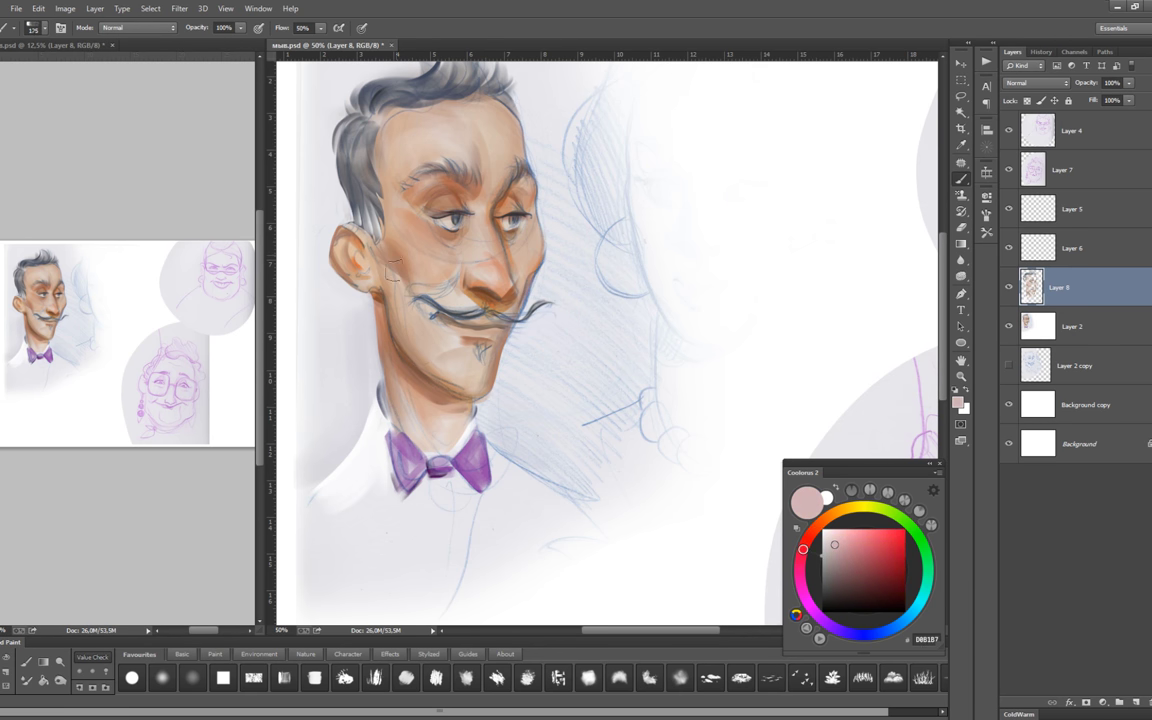
{"action": "left_click", "coordinate": [726, 452], "text": "alt"}
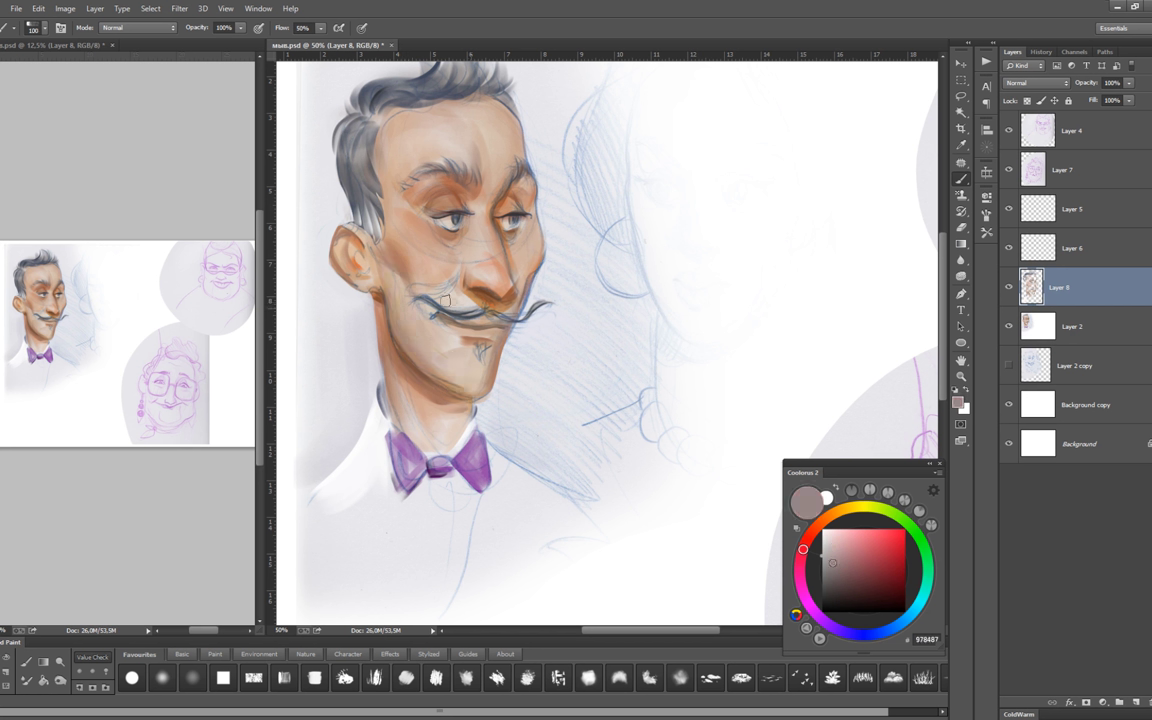
{"action": "key", "text": "bracketleft"}
{"action": "key", "text": "bracketleft"}
{"action": "key", "text": "bracketleft"}
{"action": "key", "text": "bracketleft"}
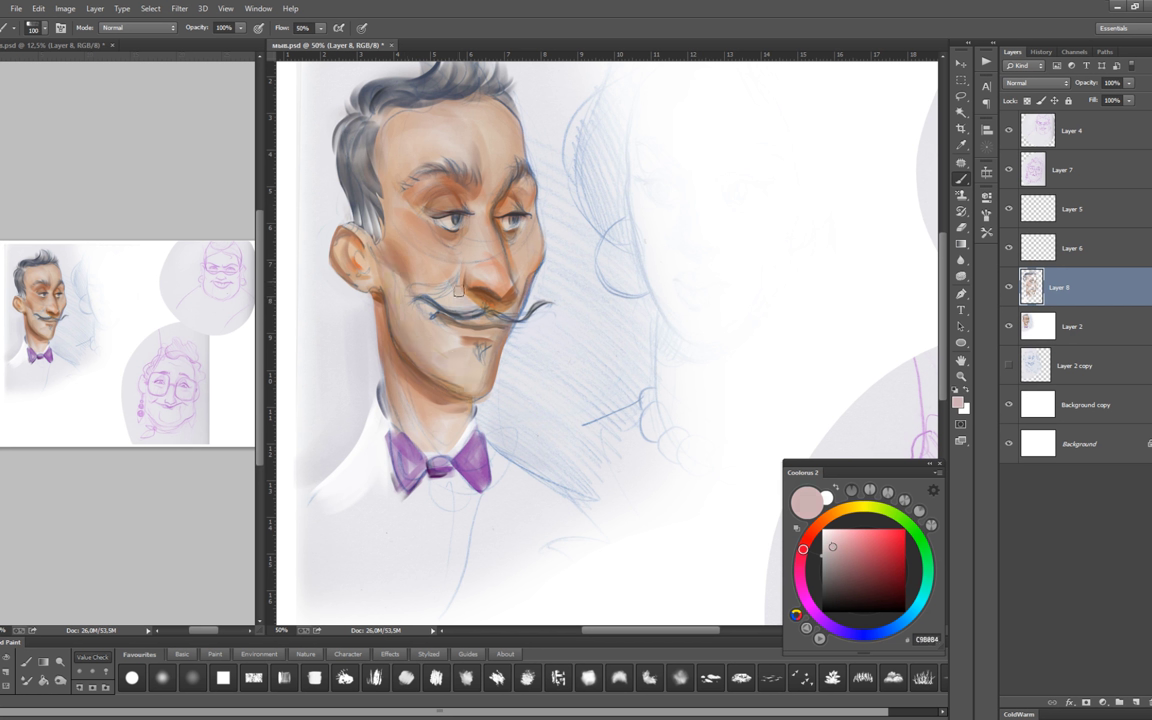
Sample skin tones near the moustache, then zoom out to the whole sheet.
{"action": "left_click", "coordinate": [410, 262], "text": "alt"}
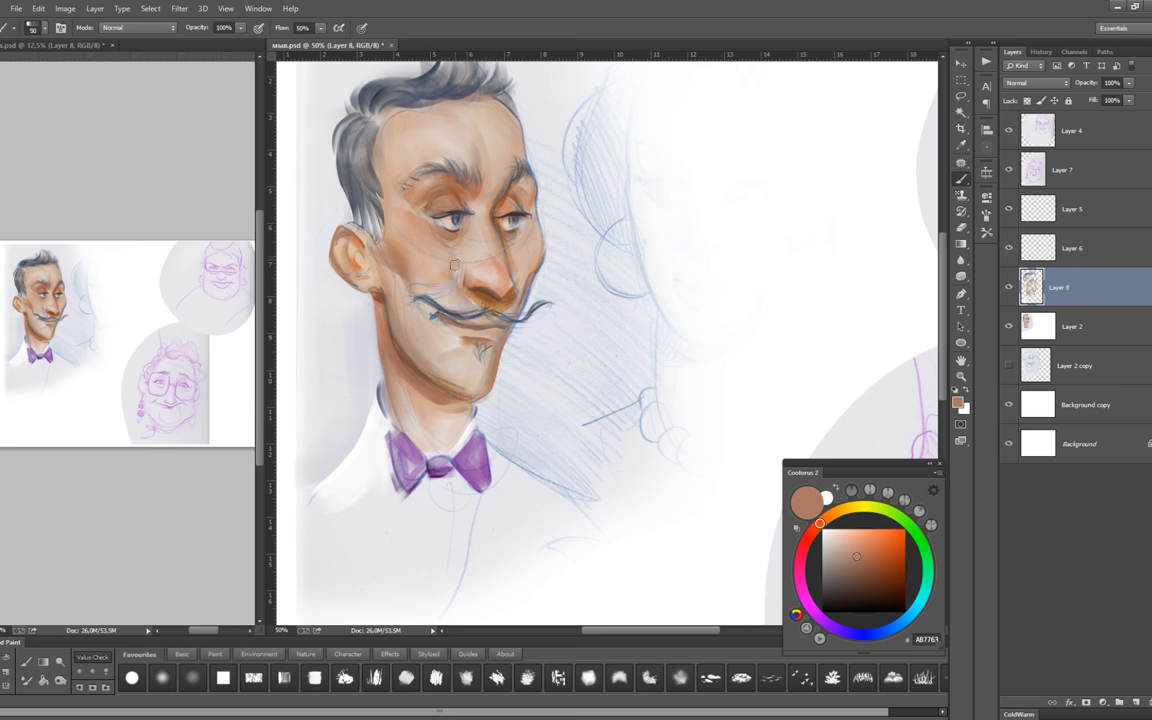
{"action": "key", "text": "bracketleft"}
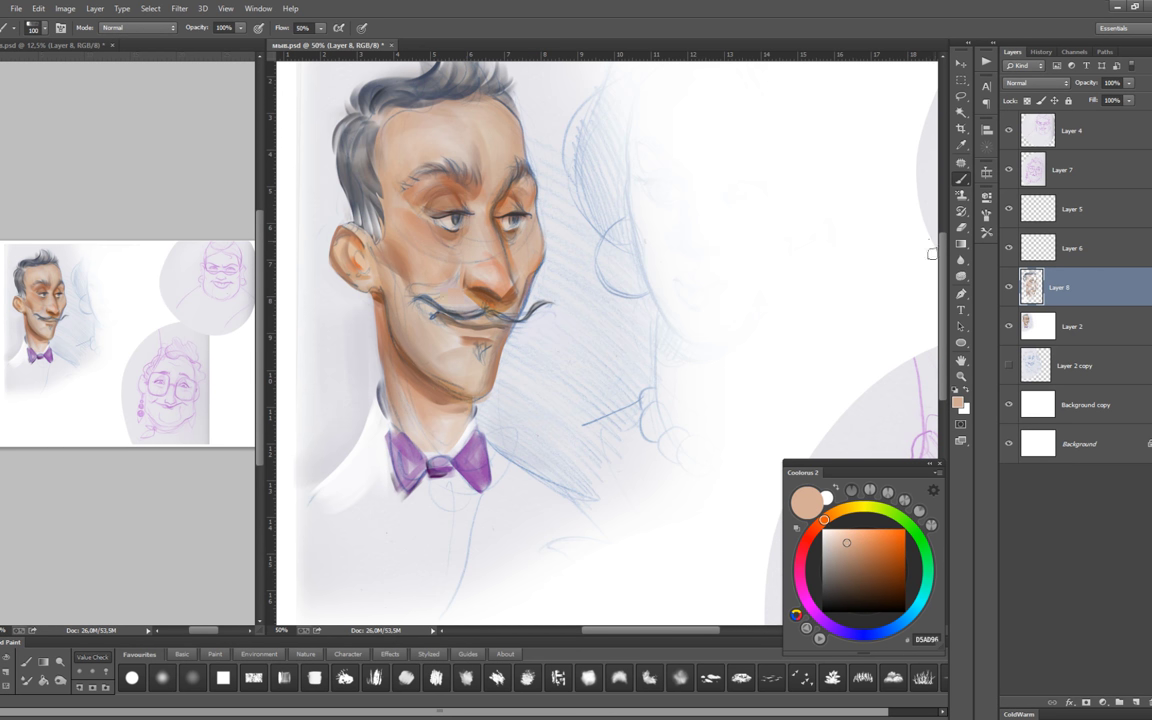
{"action": "left_click", "coordinate": [426, 309], "text": "alt"}
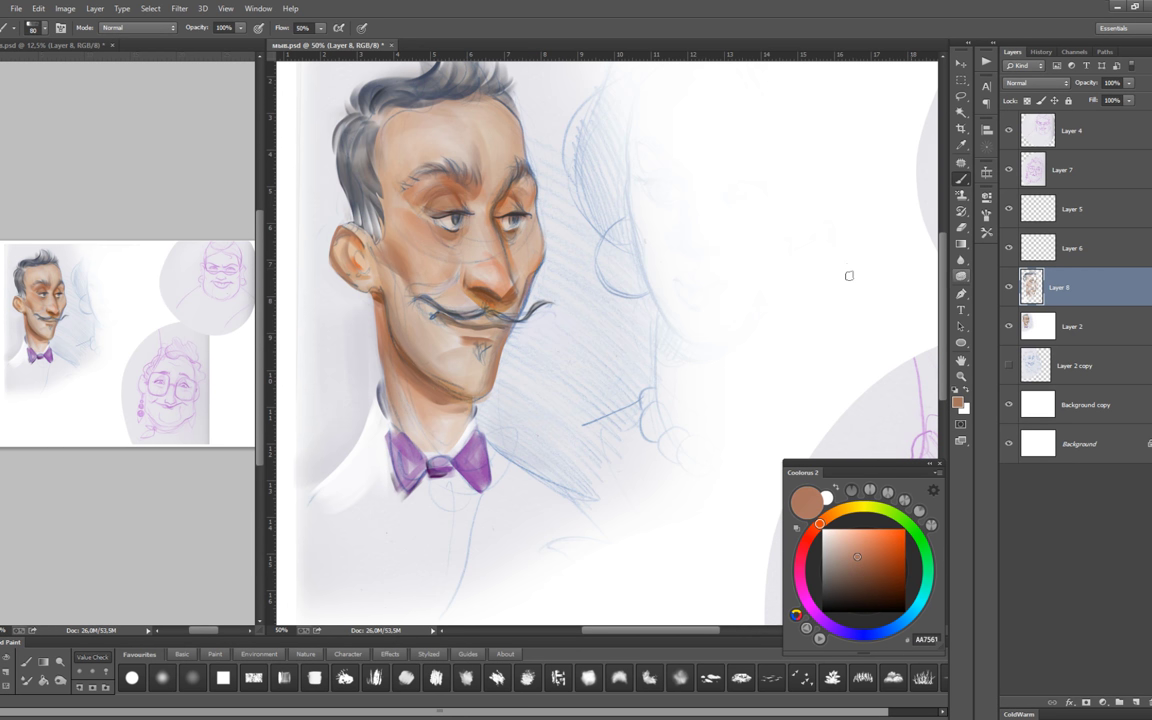
{"action": "key", "text": "ctrl+minus"}
{"action": "key", "text": "ctrl+minus"}
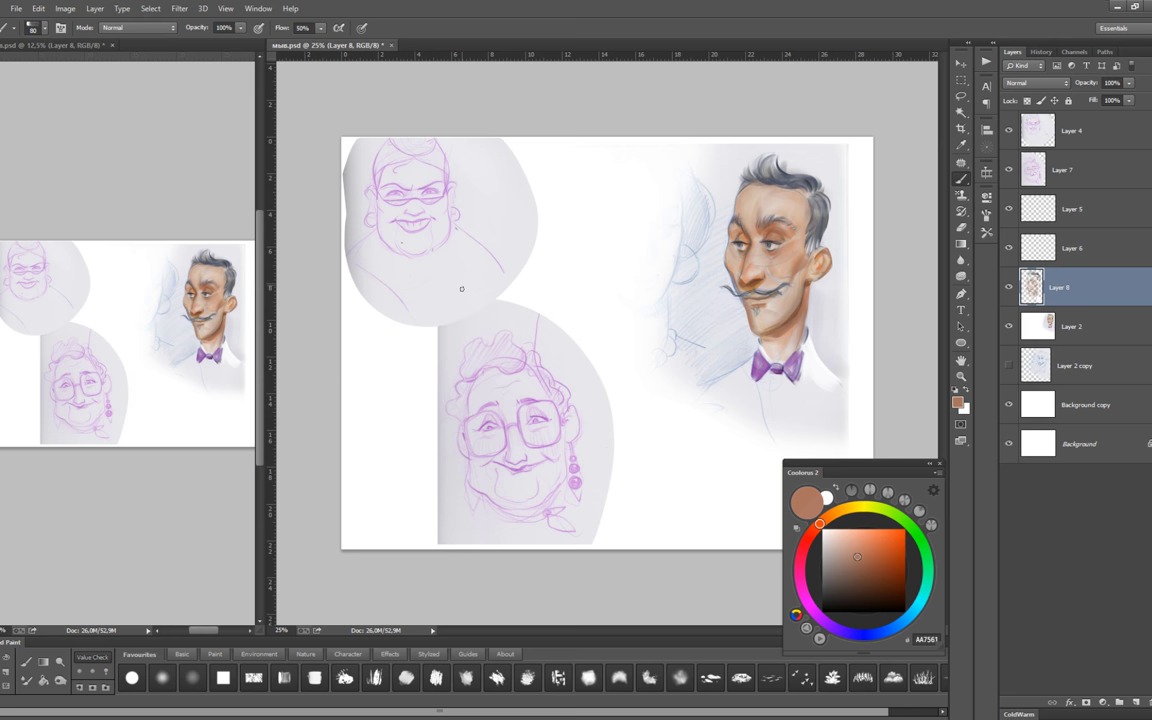
Merge the paint layer into a copy of Layer 2 and set Levels RGB input to 7/235.
{"action": "key", "text": "ctrl+e"}
{"action": "key", "text": "ctrl+j"}
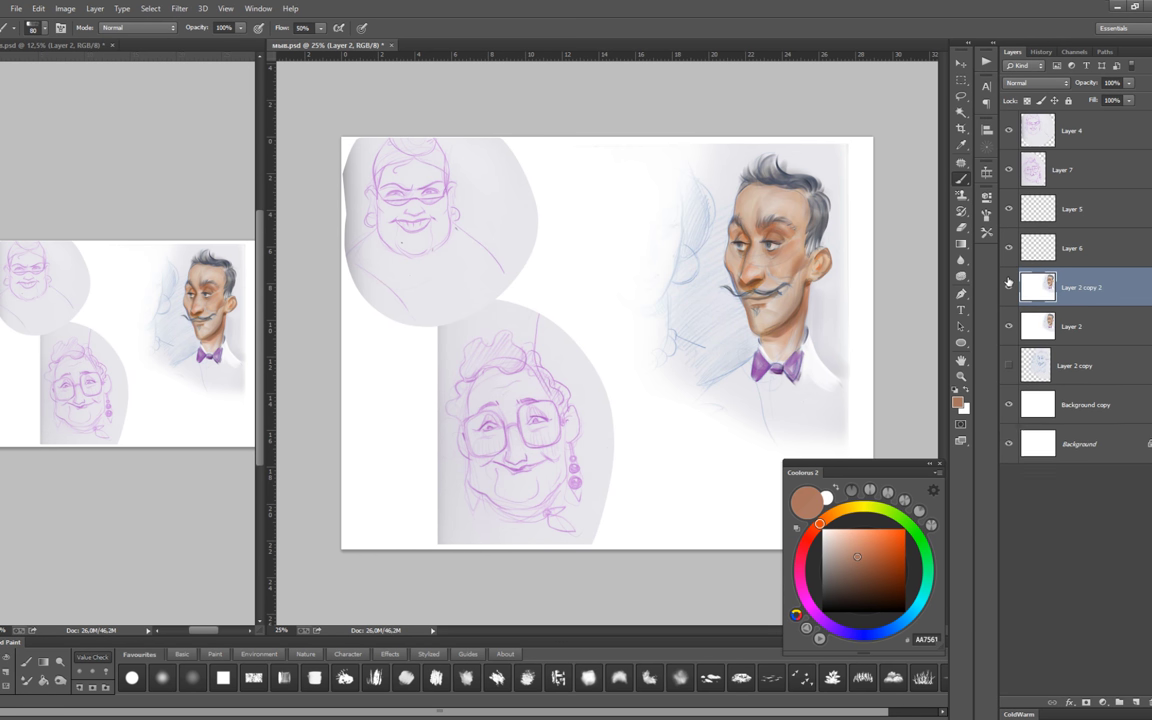
{"action": "key", "text": "ctrl+l"}
{"action": "left_click_drag", "start_coordinate": [1078, 547], "coordinate": [1067, 547]}
{"action": "left_click", "coordinate": [1099, 533]}
{"action": "left_click", "coordinate": [1099, 533]}
{"action": "left_click_drag", "start_coordinate": [920, 547], "coordinate": [924, 547]}
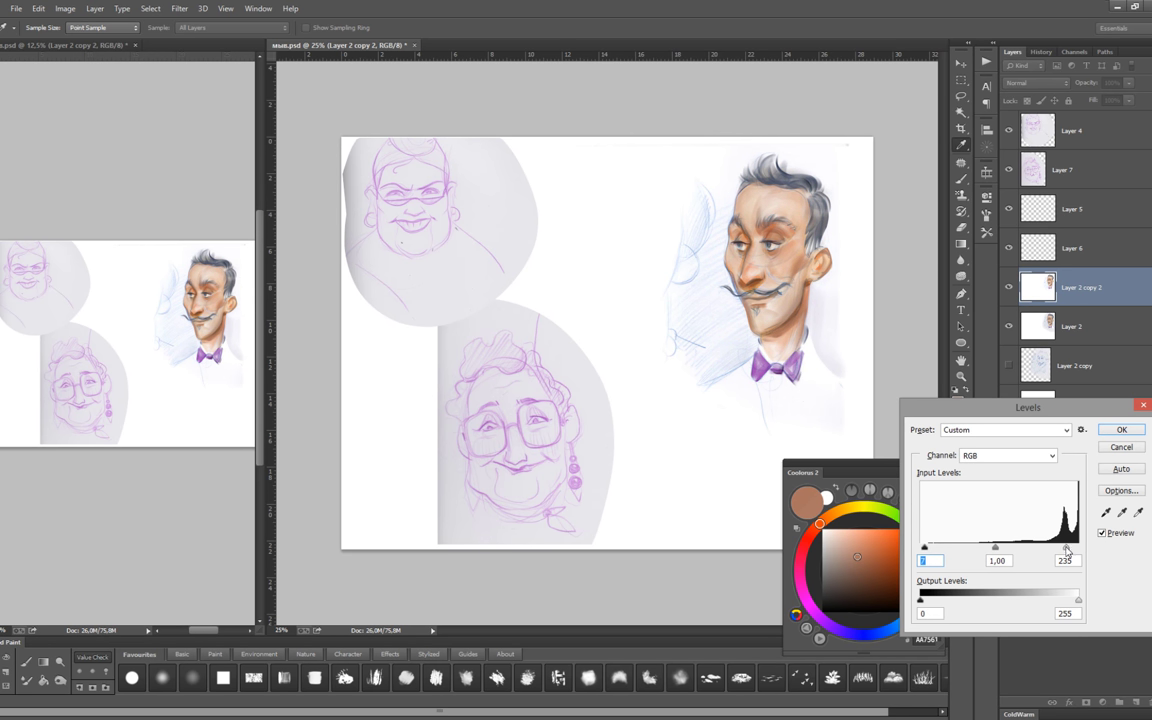
Tweak the Red (10–253) and Green (8–250) Levels channels and apply the correction.
{"action": "left_click", "coordinate": [1008, 455]}
{"action": "left_click", "coordinate": [990, 479]}
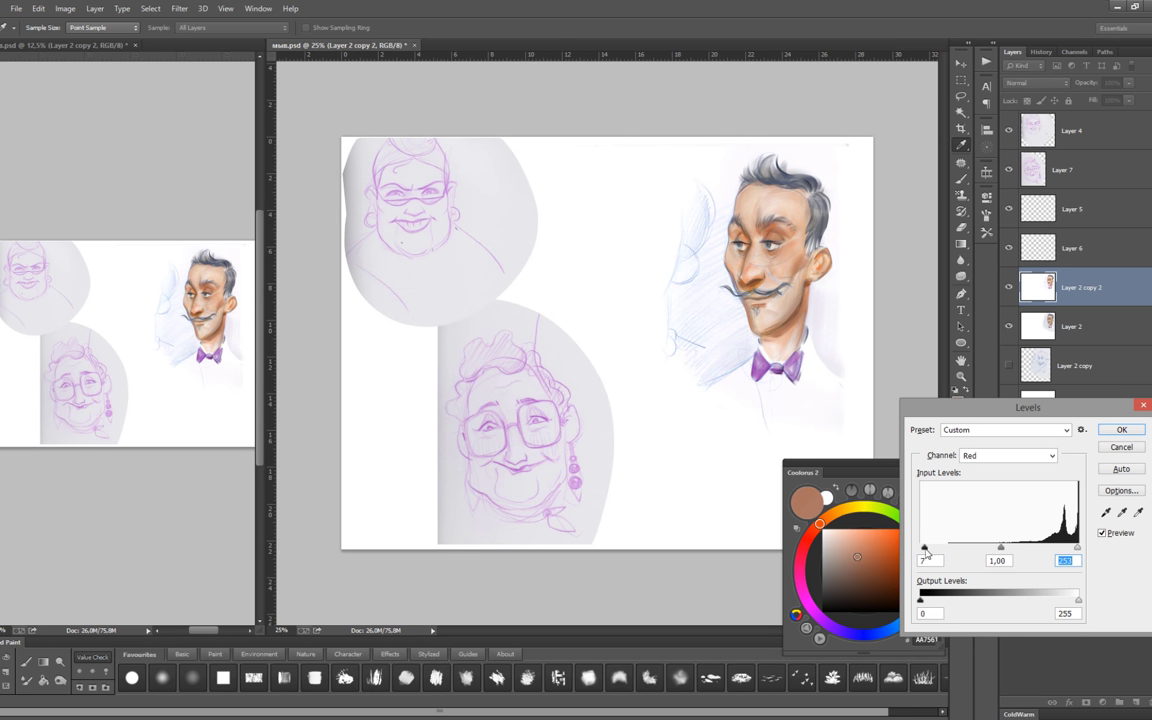
{"action": "left_click_drag", "start_coordinate": [924, 548], "coordinate": [926, 548]}
{"action": "left_click_drag", "start_coordinate": [920, 599], "coordinate": [922, 599]}
{"action": "left_click", "coordinate": [1008, 455]}
{"action": "left_click", "coordinate": [990, 491]}
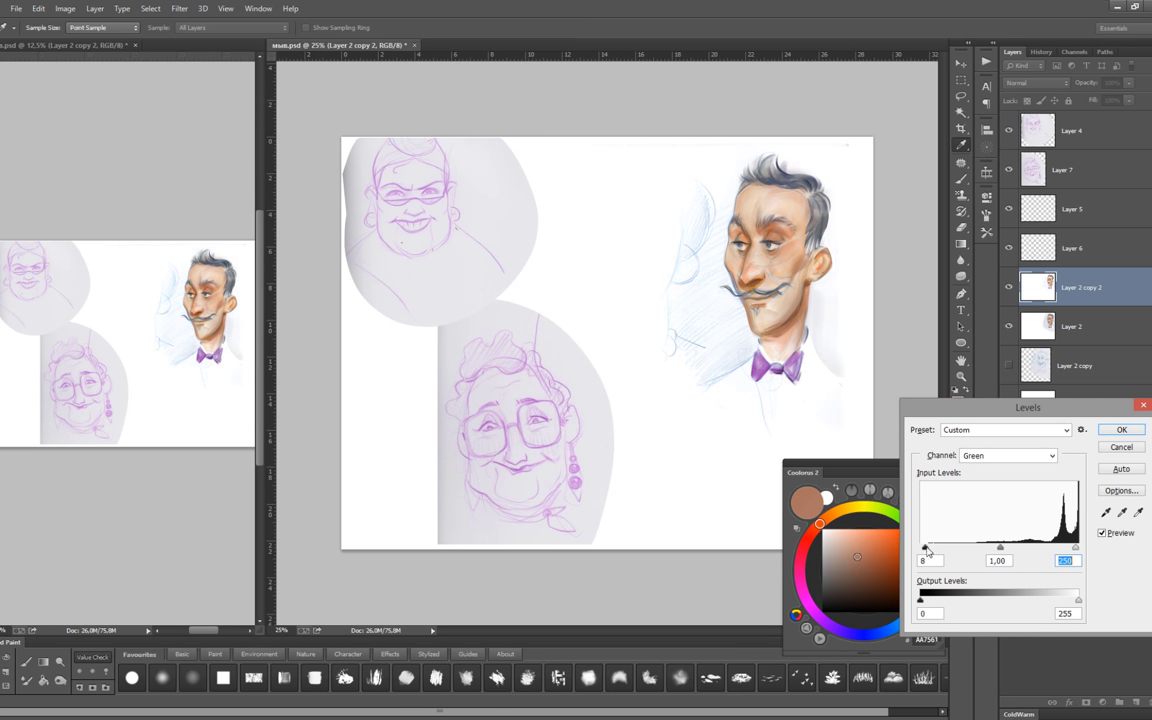
{"action": "left_click_drag", "start_coordinate": [1078, 599], "coordinate": [1077, 601]}
{"action": "key", "text": "alt+5"}
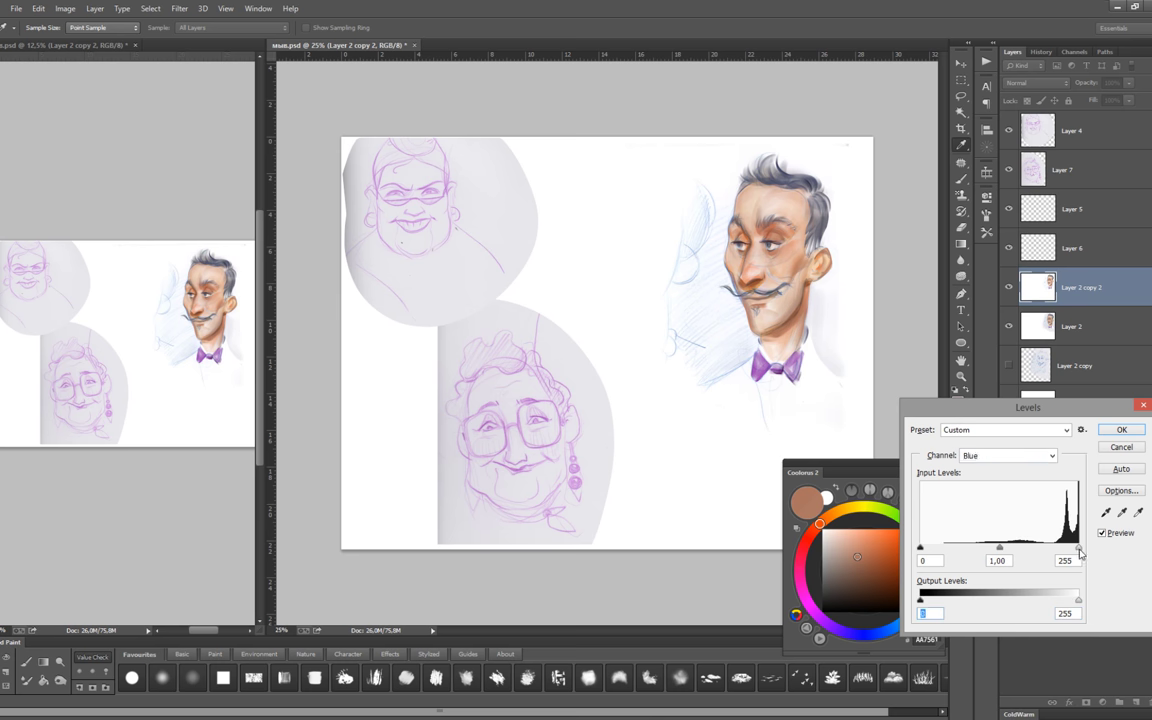
{"action": "key", "text": "Return"}
Add a Selective Color adjustment layer and reduce cyan in the Reds.
{"action": "left_click", "coordinate": [1104, 703]}
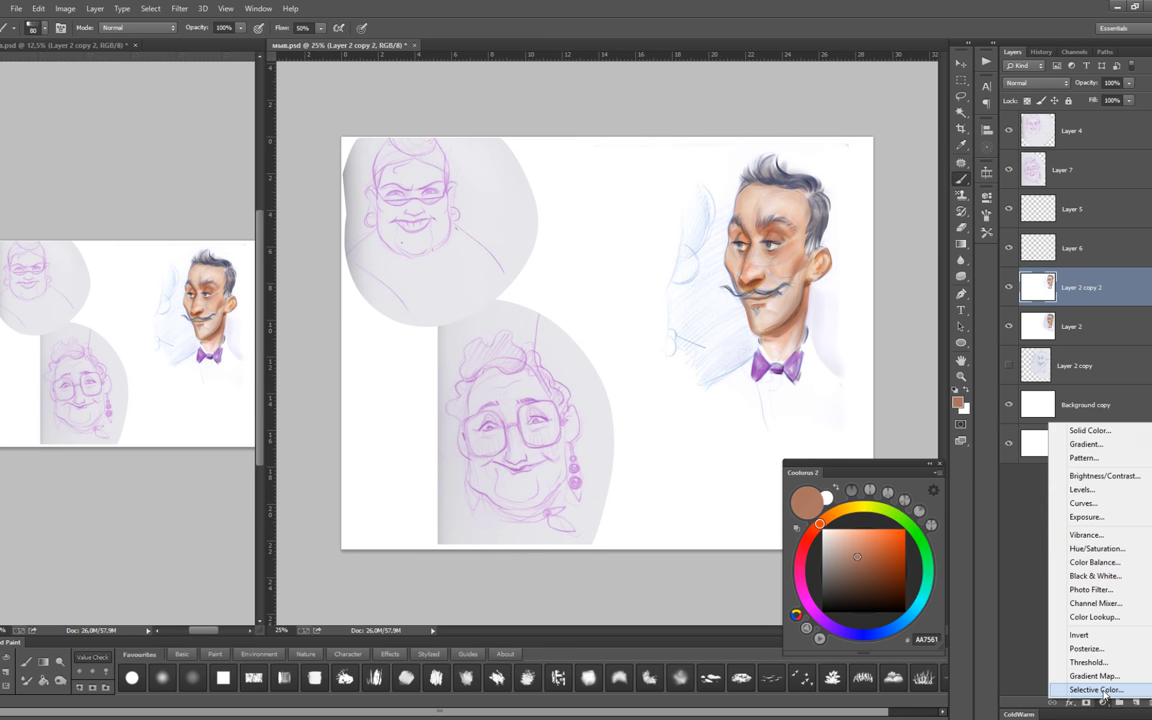
{"action": "key", "text": "ctrl+plus"}
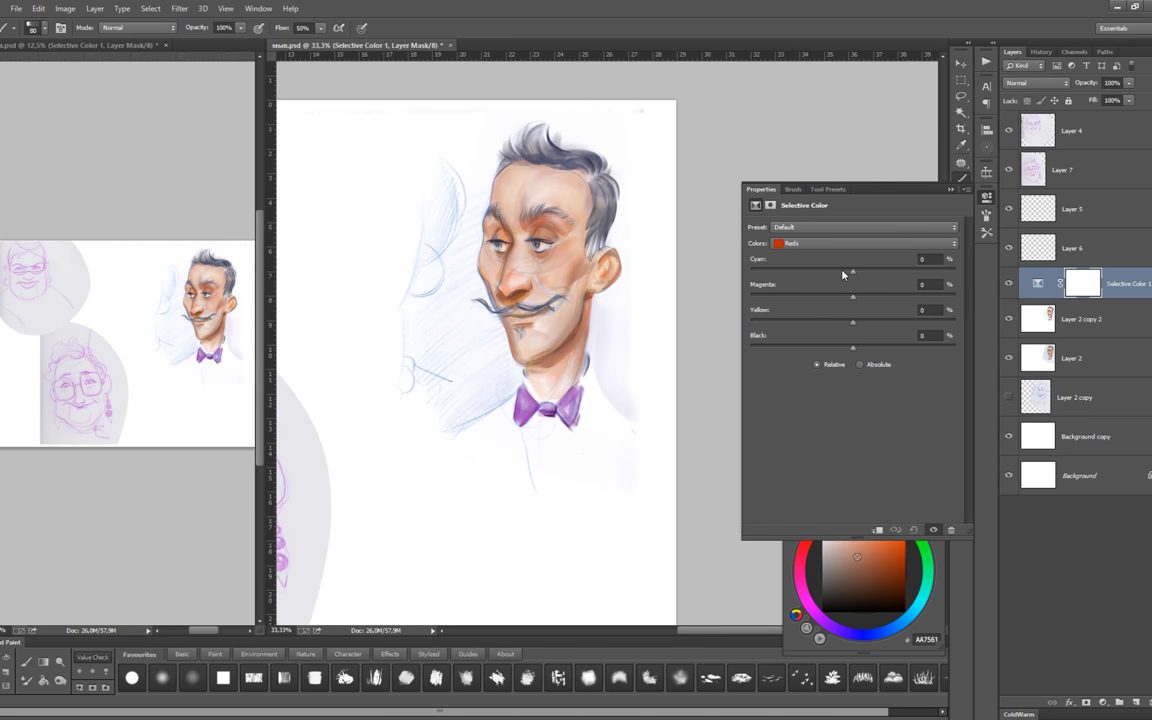
{"action": "left_click", "coordinate": [842, 271]}
{"action": "left_click_drag", "start_coordinate": [896, 286], "coordinate": [853, 307]}
Step through Yellows and Cyans, then add magenta to the Blues.
{"action": "left_click", "coordinate": [860, 243]}
{"action": "left_click", "coordinate": [800, 257]}
{"action": "left_click", "coordinate": [860, 243]}
{"action": "left_click", "coordinate": [855, 278]}
{"action": "left_click", "coordinate": [860, 243]}
{"action": "left_click", "coordinate": [848, 289]}
{"action": "left_click_drag", "start_coordinate": [853, 298], "coordinate": [867, 298]}
Add black to the Whites, and black, magenta and cyan to the Blacks.
{"action": "left_click", "coordinate": [838, 244]}
{"action": "left_click", "coordinate": [865, 243]}
{"action": "left_click", "coordinate": [823, 303]}
{"action": "left_click_drag", "start_coordinate": [853, 347], "coordinate": [886, 350]}
{"action": "left_click", "coordinate": [865, 243]}
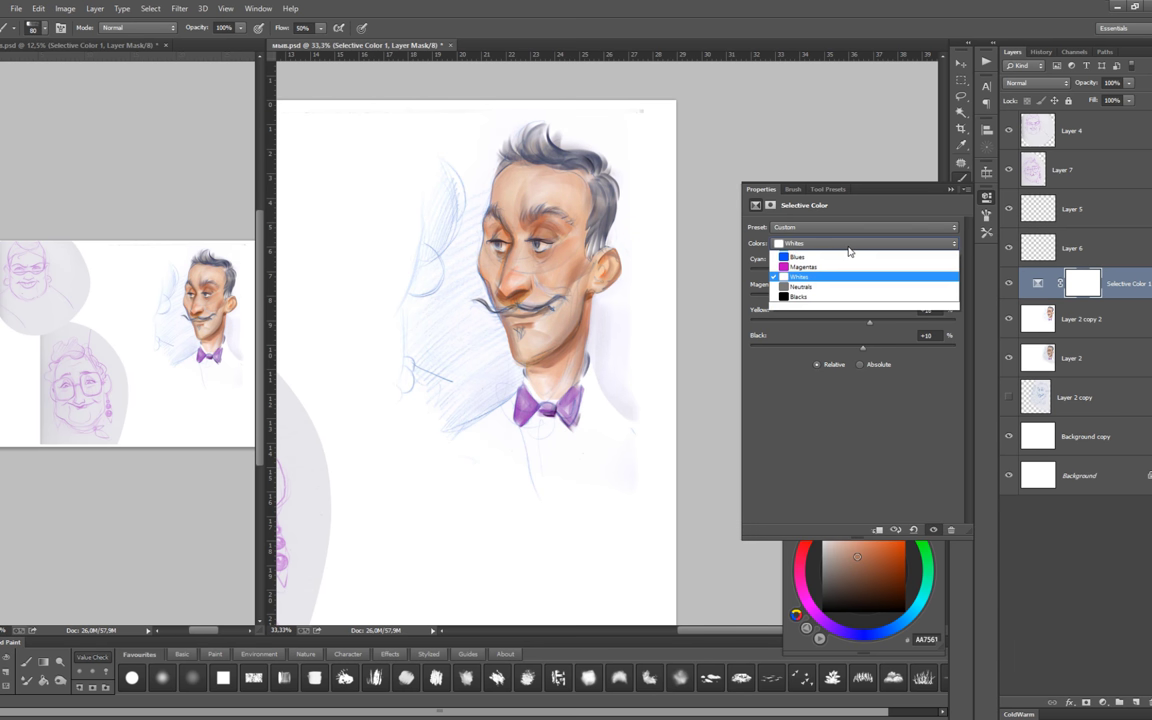
{"action": "left_click", "coordinate": [860, 300]}
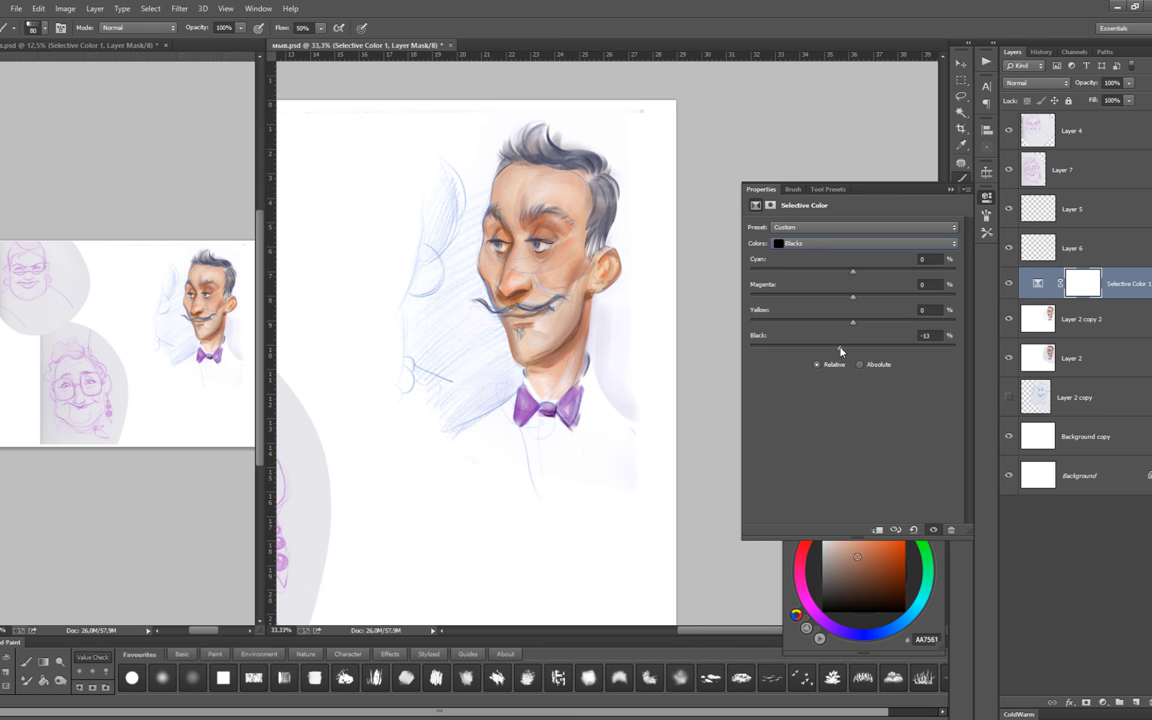
{"action": "left_click_drag", "start_coordinate": [840, 350], "coordinate": [862, 345]}
{"action": "left_click_drag", "start_coordinate": [852, 300], "coordinate": [860, 299]}
{"action": "left_click_drag", "start_coordinate": [852, 272], "coordinate": [860, 275]}
{"action": "left_click", "coordinate": [952, 190]}
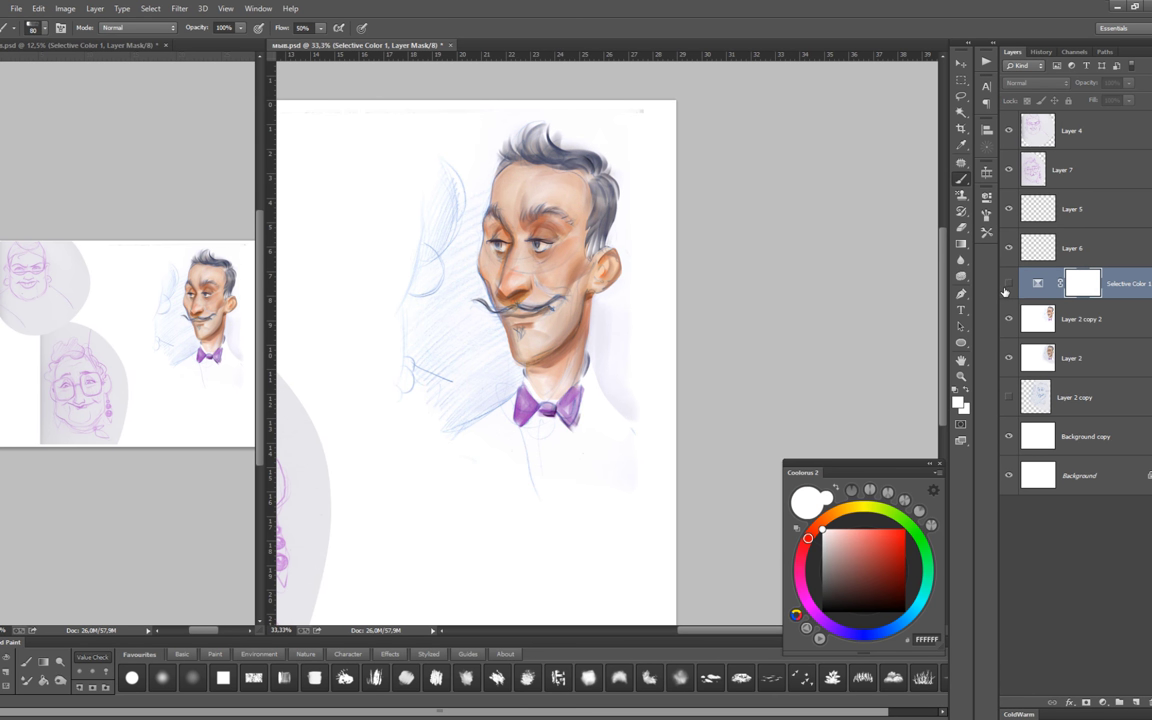
Merge the Selective Color layer down and paint a stroke near the ear on a new layer.
{"action": "key", "text": "ctrl+e"}
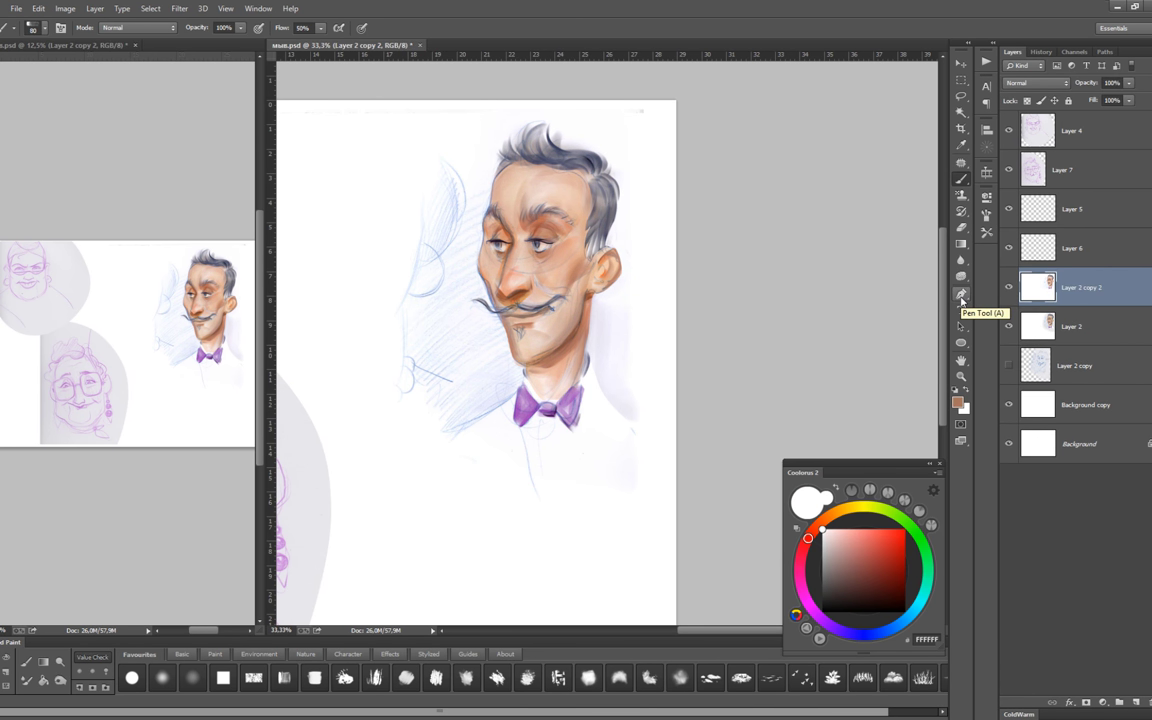
{"action": "key", "text": "ctrl+shift+alt+n"}
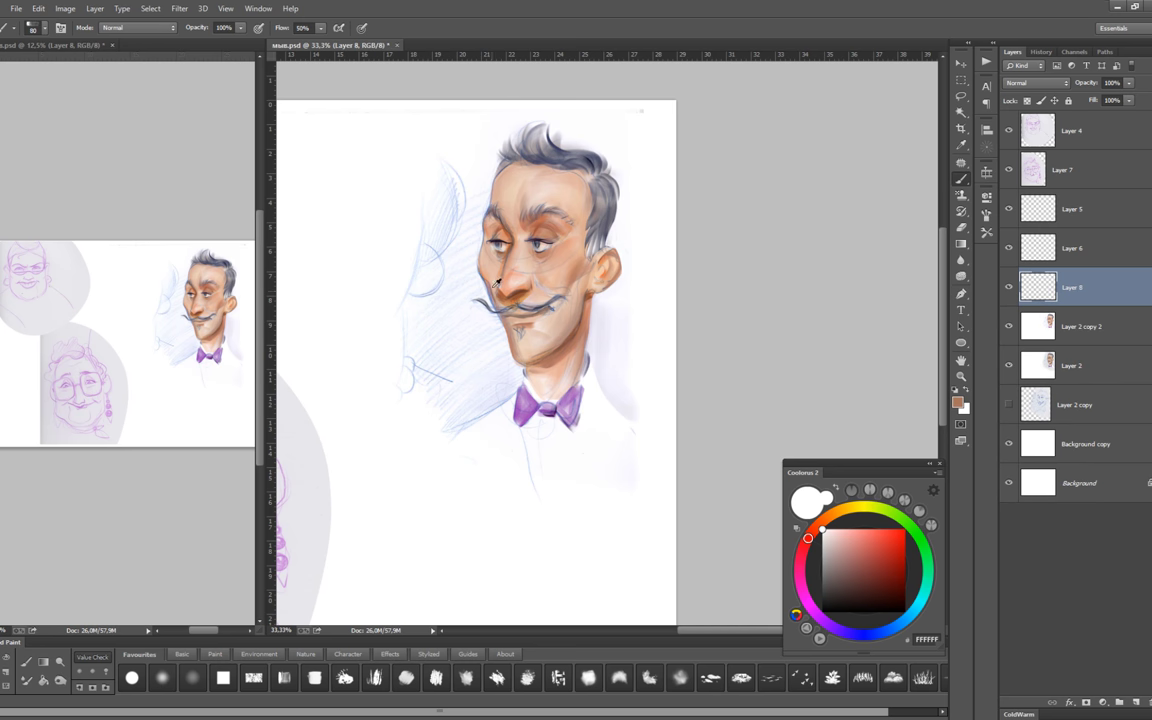
{"action": "scroll", "coordinate": [495, 285], "scroll_direction": "up", "scroll_amount": 1}
{"action": "left_click_drag", "start_coordinate": [662, 236], "coordinate": [667, 246]}
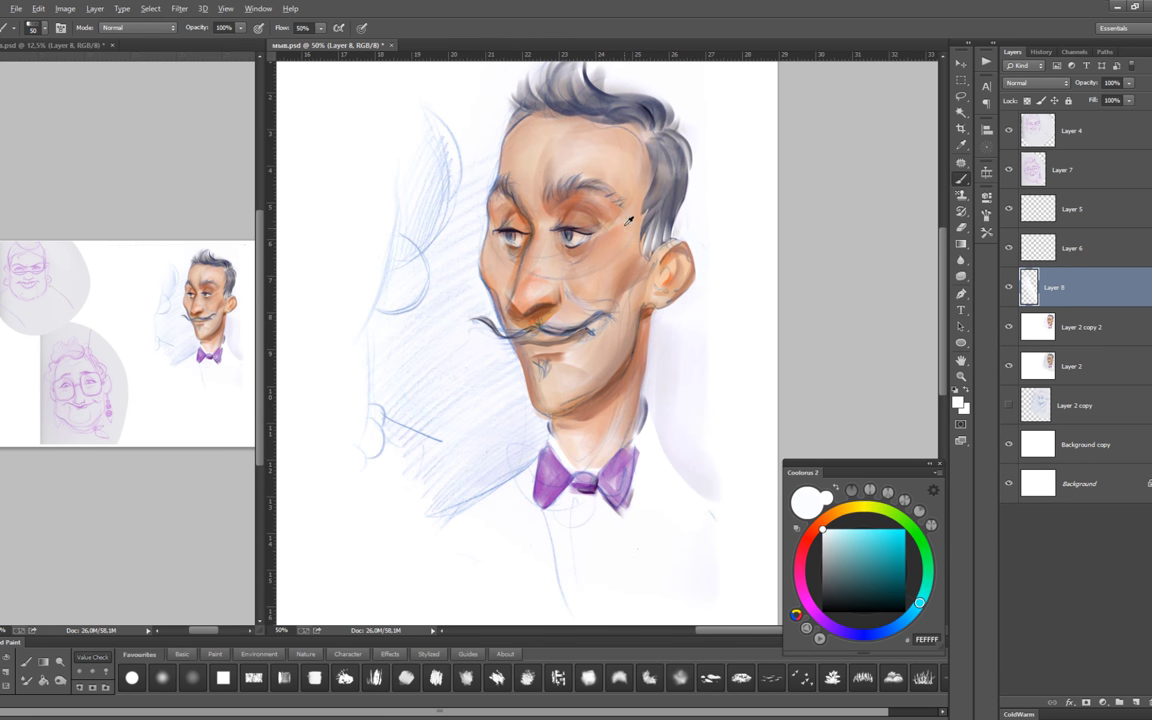
Sample purple, skin and brown tones from the face, ending on tan BA796A.
{"action": "left_click", "coordinate": [573, 226], "text": "alt"}
{"action": "key", "text": "bracketright"}
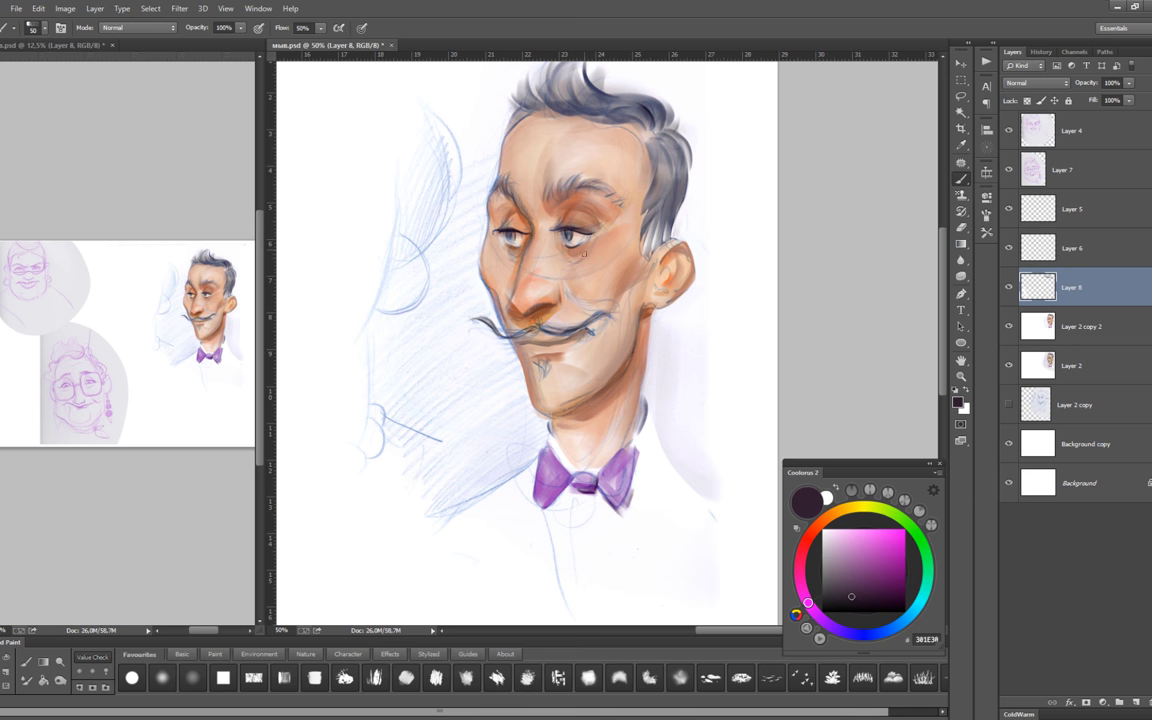
{"action": "left_click", "coordinate": [588, 256], "text": "alt"}
{"action": "key", "text": "bracketright"}
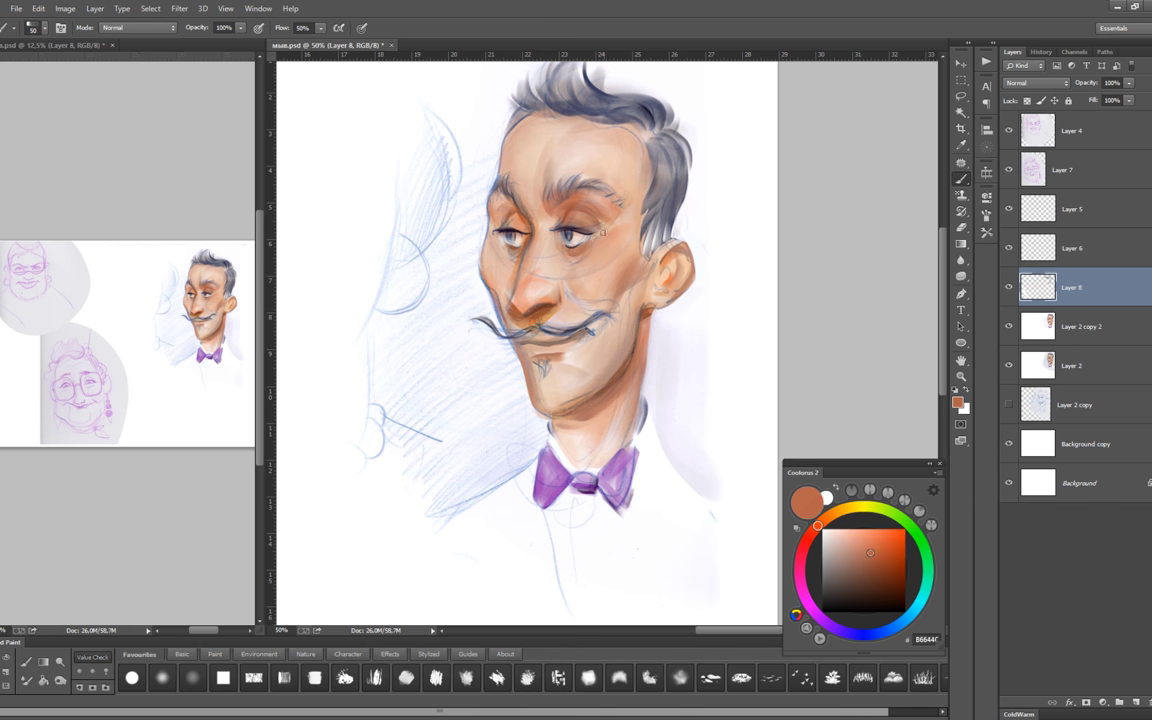
{"action": "left_click", "coordinate": [875, 575]}
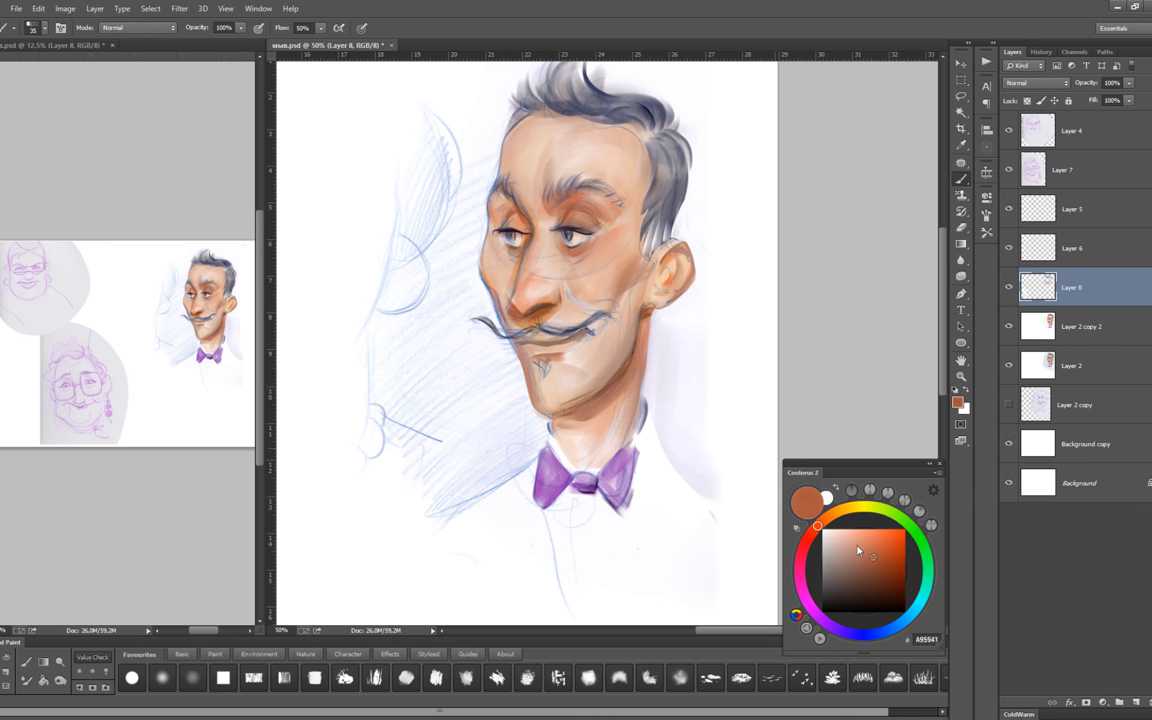
{"action": "left_click", "coordinate": [509, 256], "text": "alt"}
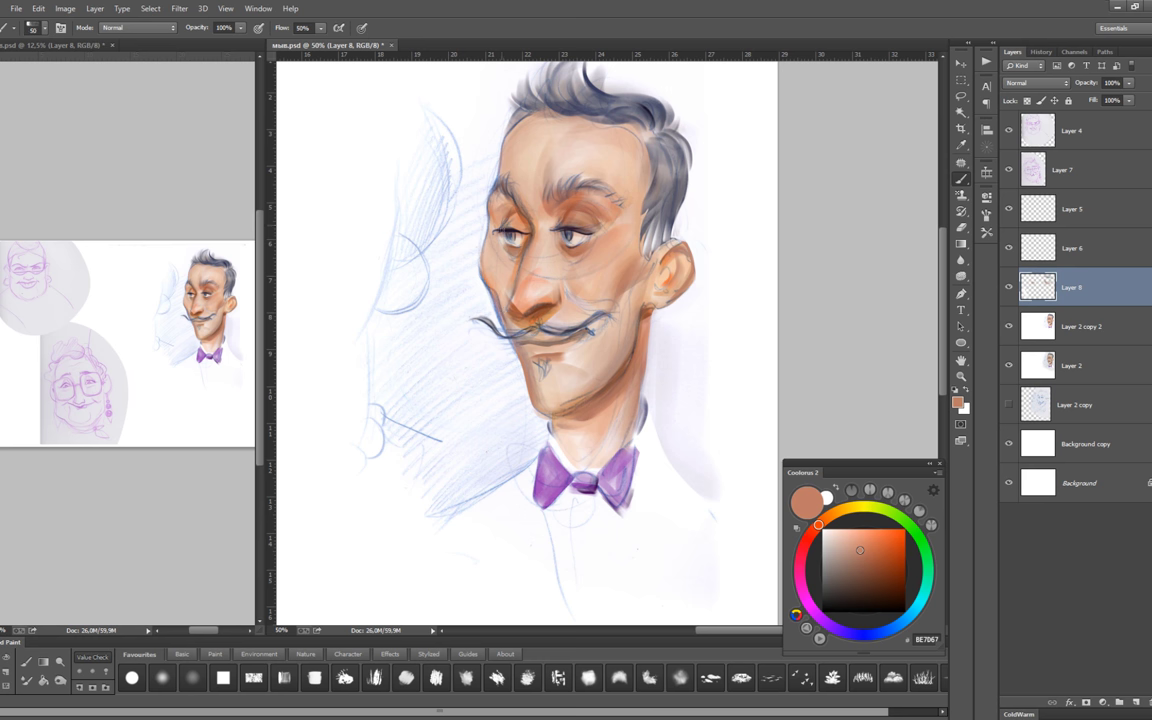
Enlarge the brush and try darker skin and deep red-brown paint colours.
{"action": "key", "text": "bracketright"}
{"action": "key", "text": "bracketright"}
{"action": "left_click", "coordinate": [491, 208], "text": "alt"}
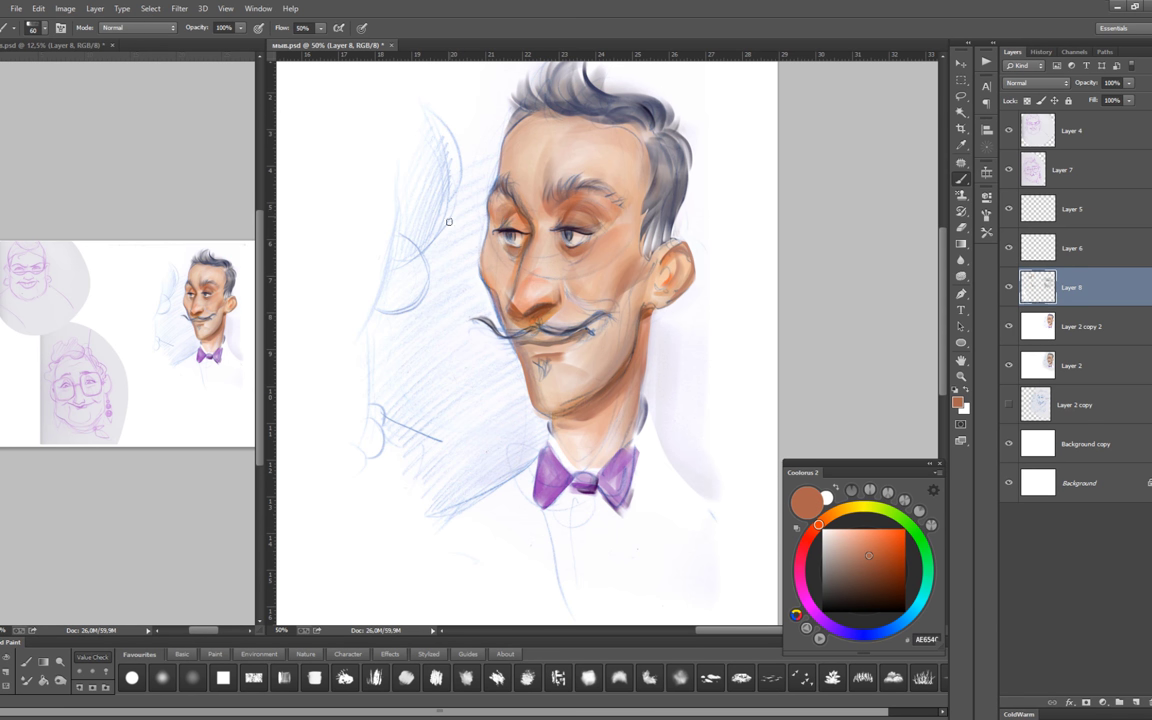
{"action": "left_click", "coordinate": [885, 575]}
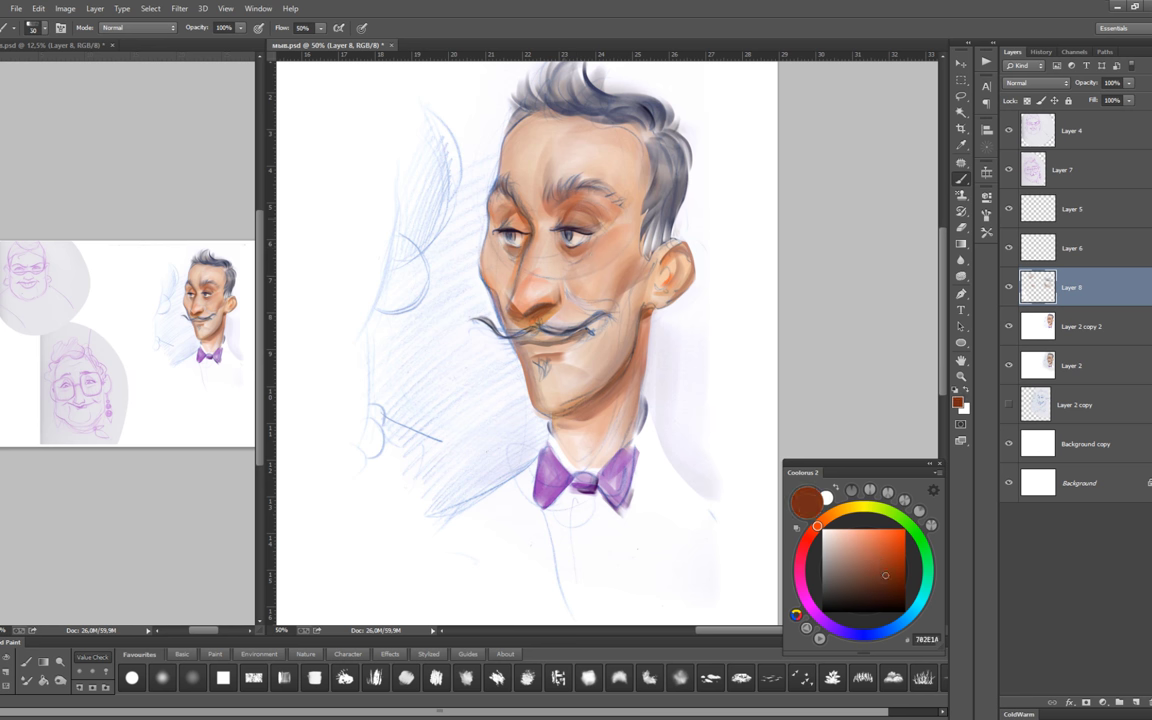
{"action": "key", "text": "bracketright"}
{"action": "left_click", "coordinate": [516, 221], "text": "alt"}
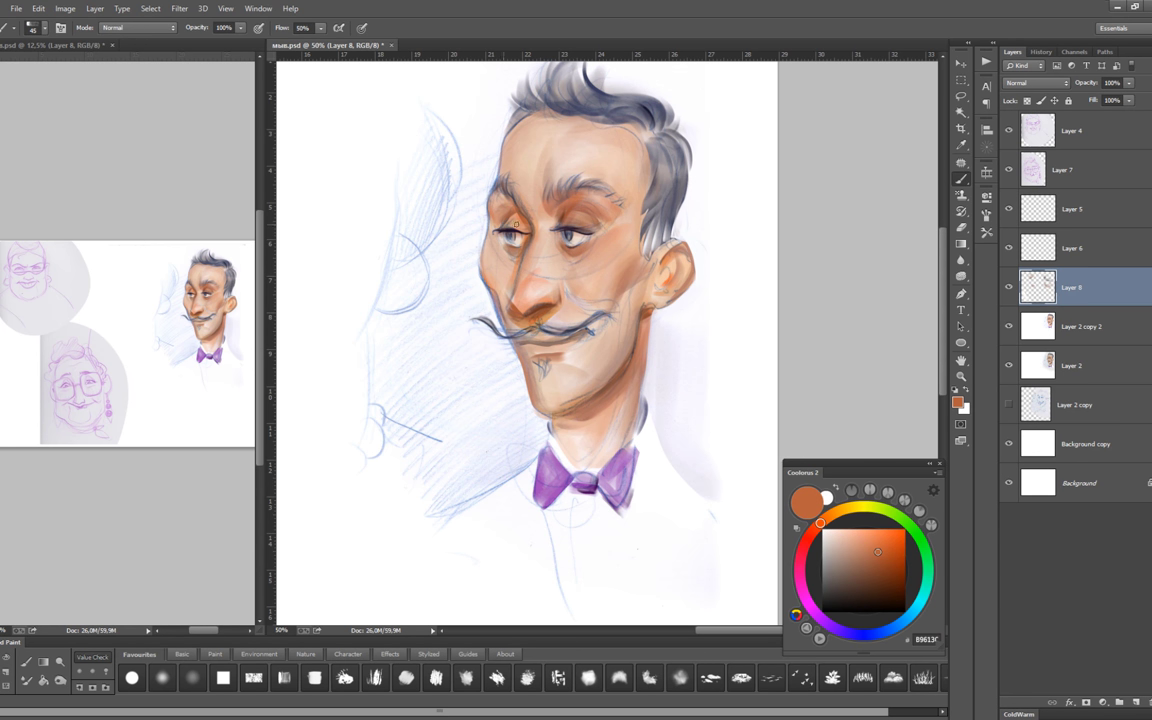
{"action": "left_click", "coordinate": [804, 545]}
{"action": "left_click", "coordinate": [875, 567]}
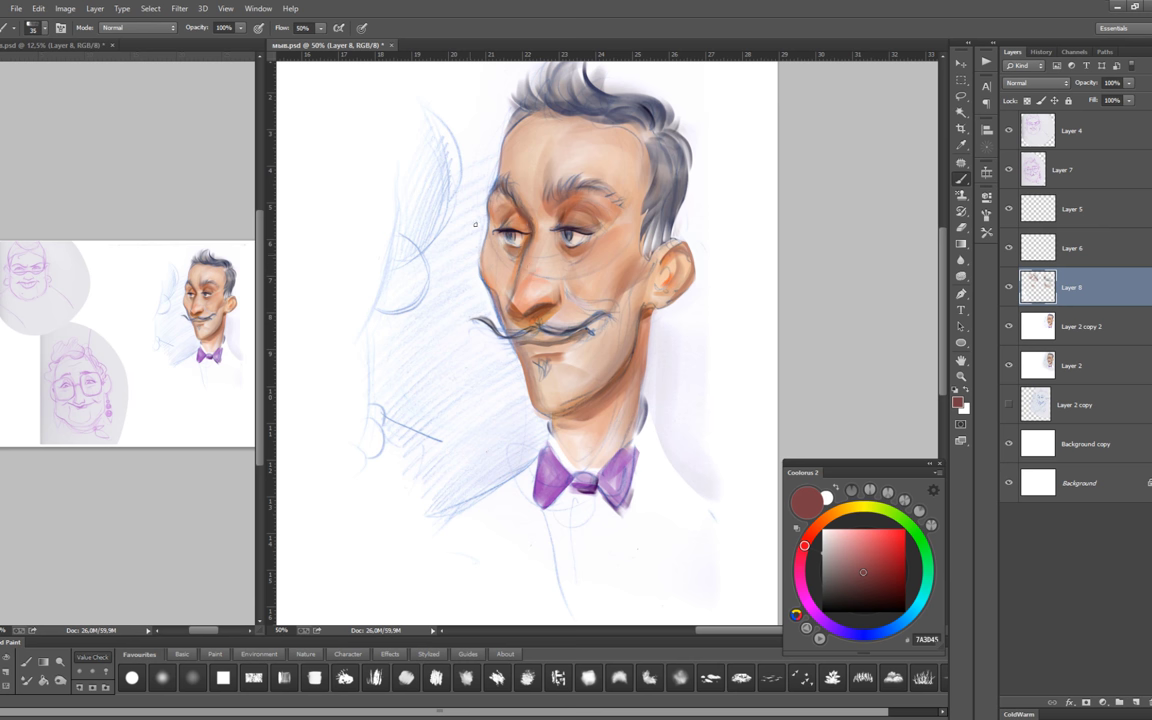
Adjust the paint colour between near-black brown, orange-brown and reddish tones.
{"action": "left_click", "coordinate": [864, 586]}
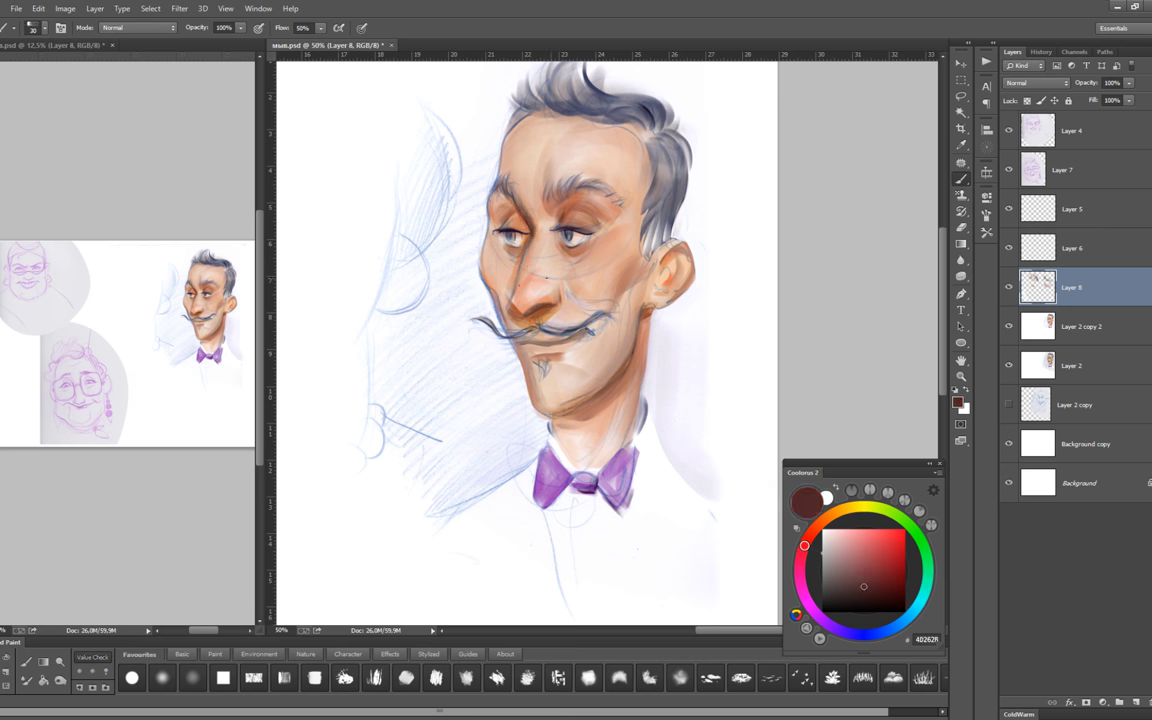
{"action": "left_click", "coordinate": [816, 527]}
{"action": "left_click", "coordinate": [877, 572]}
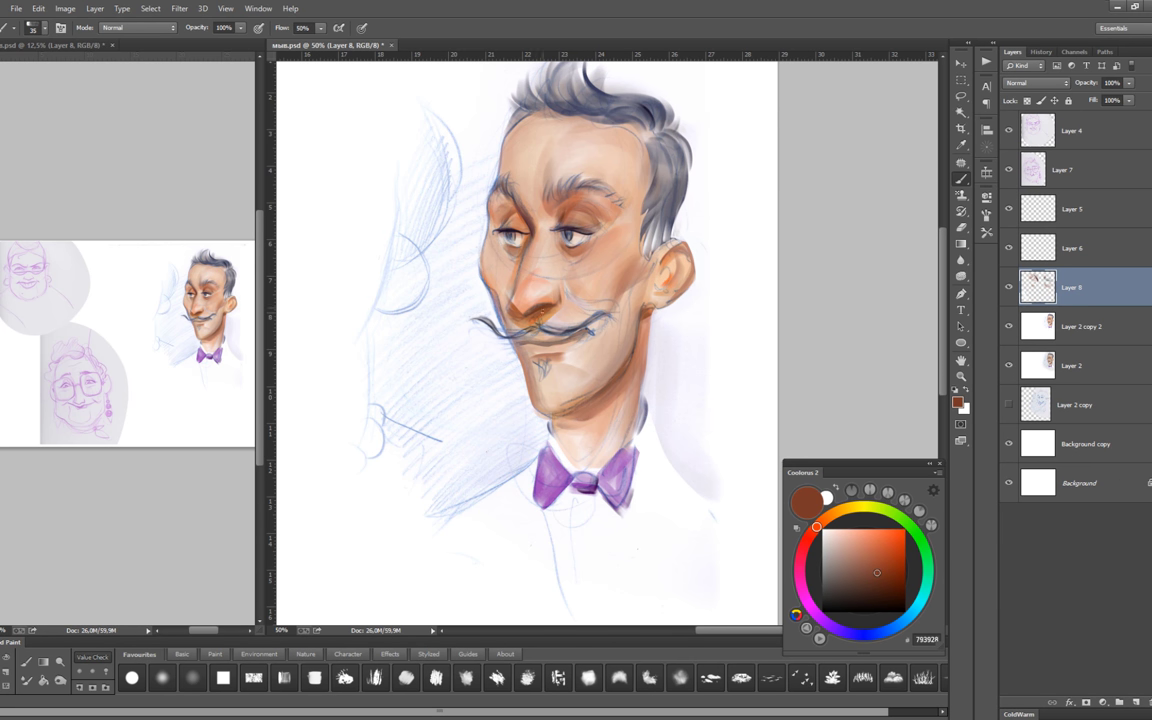
{"action": "left_click", "coordinate": [868, 560]}
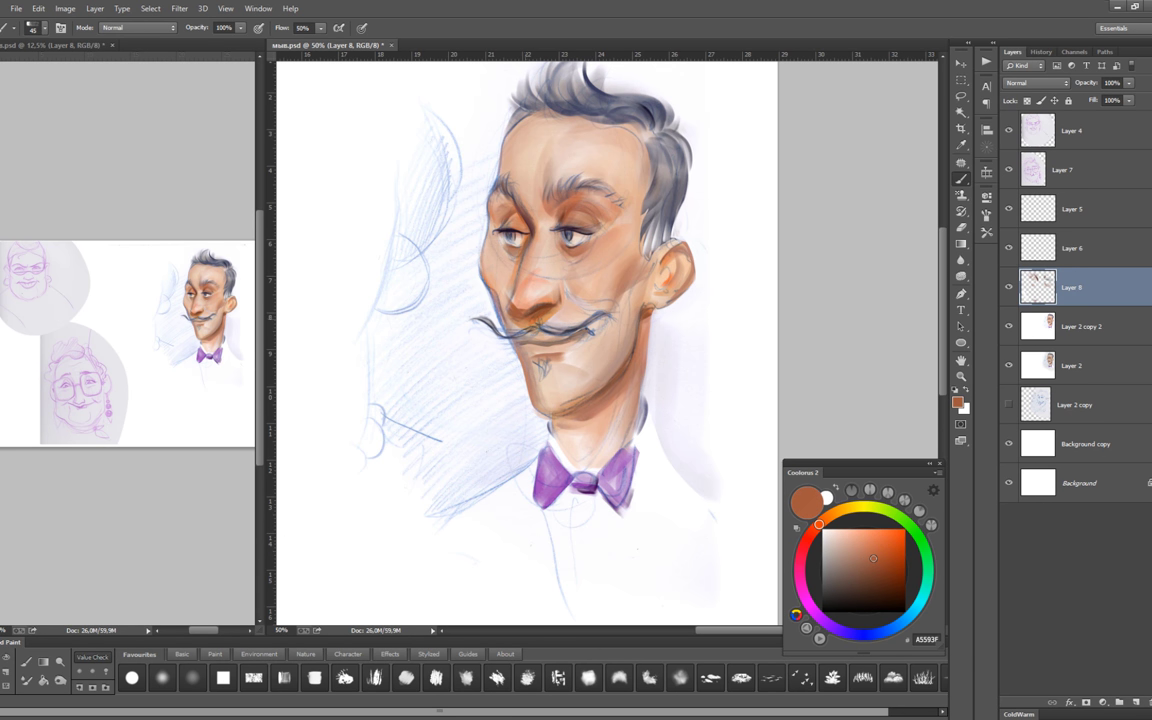
{"action": "left_click", "coordinate": [464, 260], "text": "alt"}
{"action": "left_click", "coordinate": [813, 530]}
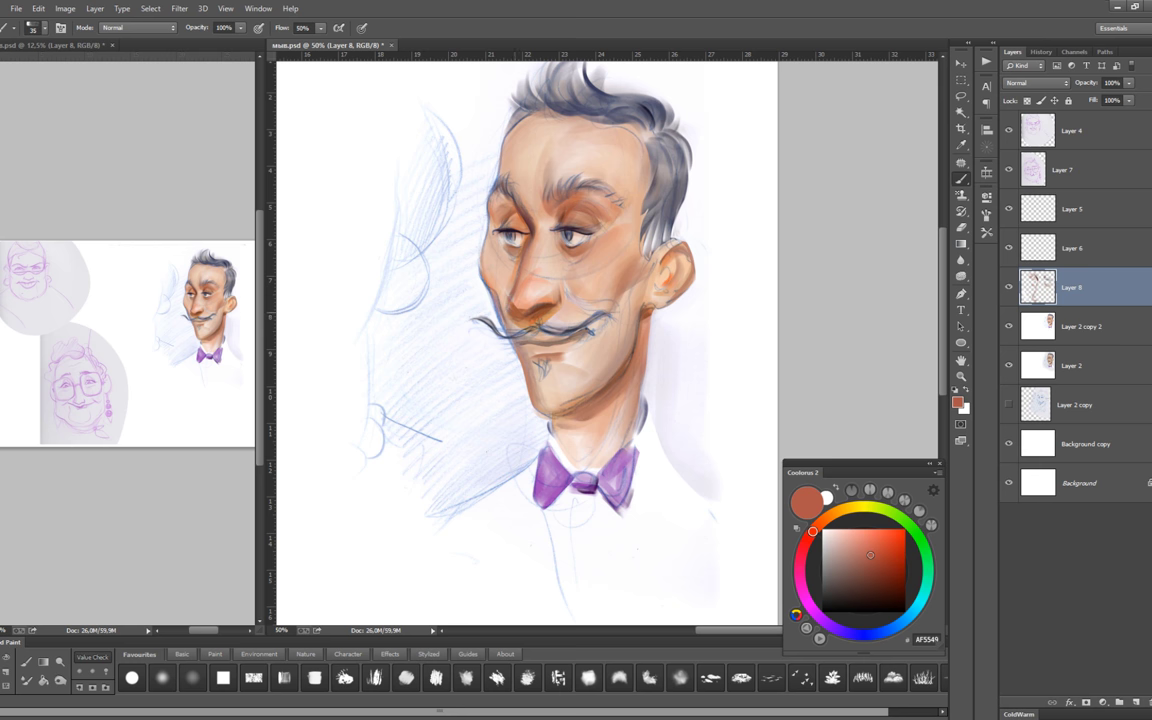
Sample light pink skin tones and paint soft skin strokes beside the mustache.
{"action": "left_click", "coordinate": [513, 313], "text": "alt"}
{"action": "key", "text": "bracketright"}
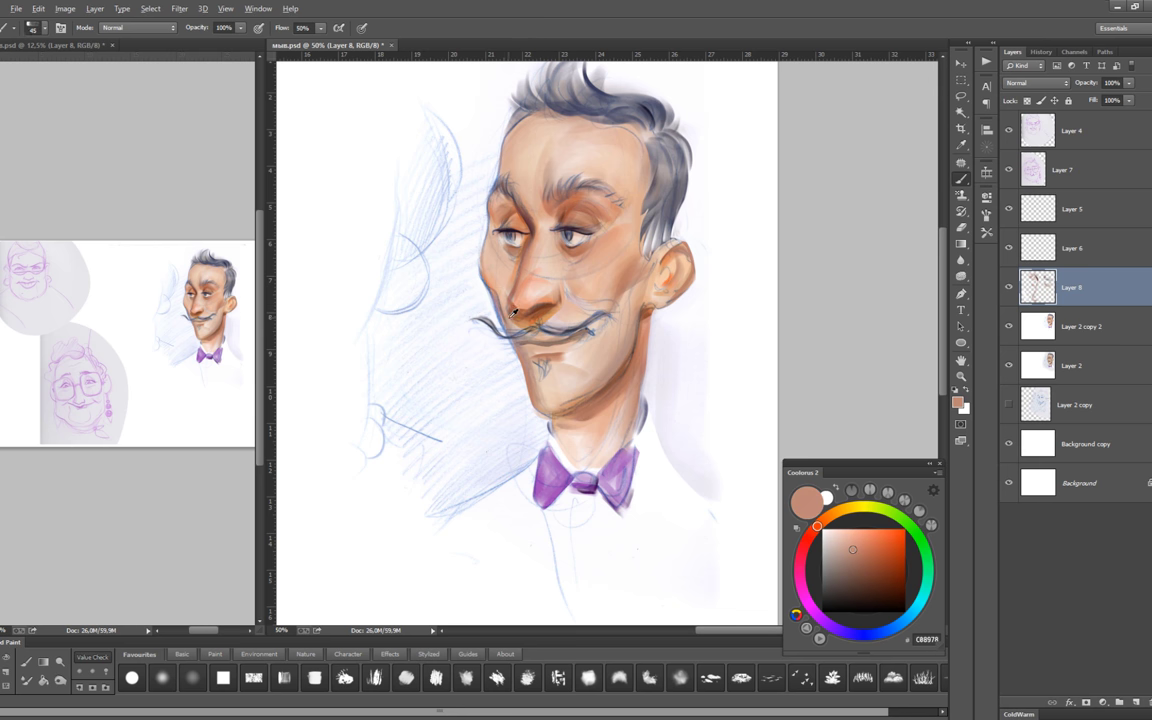
{"action": "left_click", "coordinate": [505, 311], "text": "alt"}
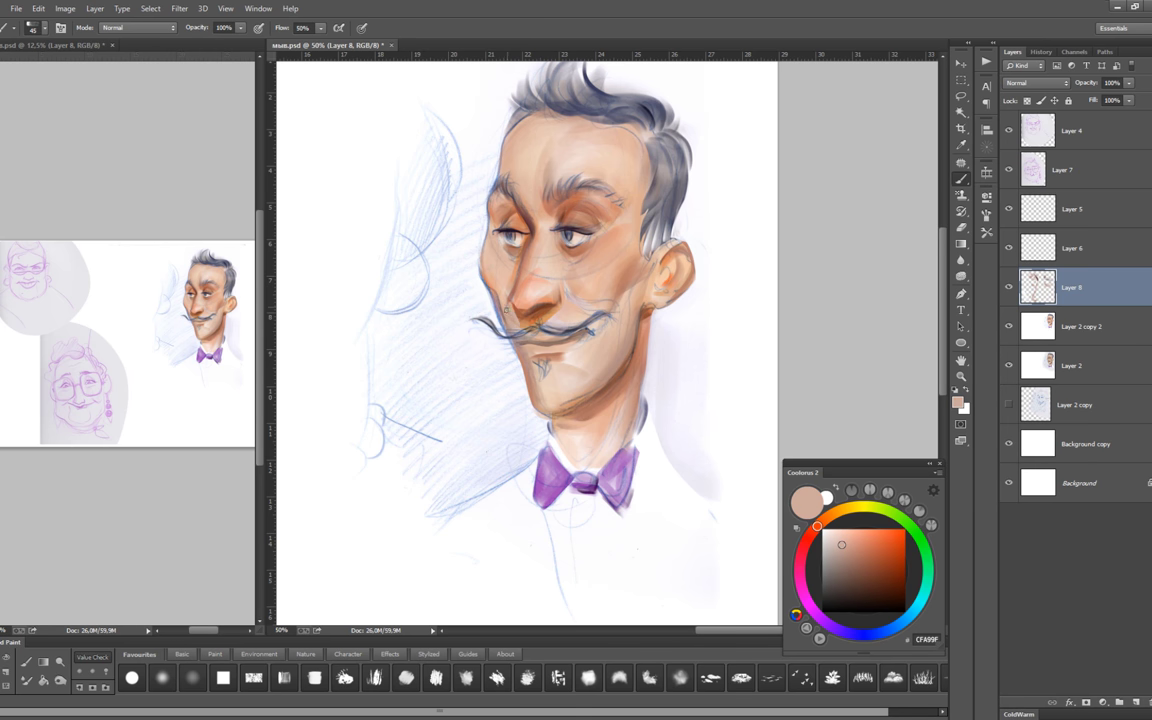
{"action": "left_click_drag", "start_coordinate": [505, 311], "coordinate": [516, 330]}
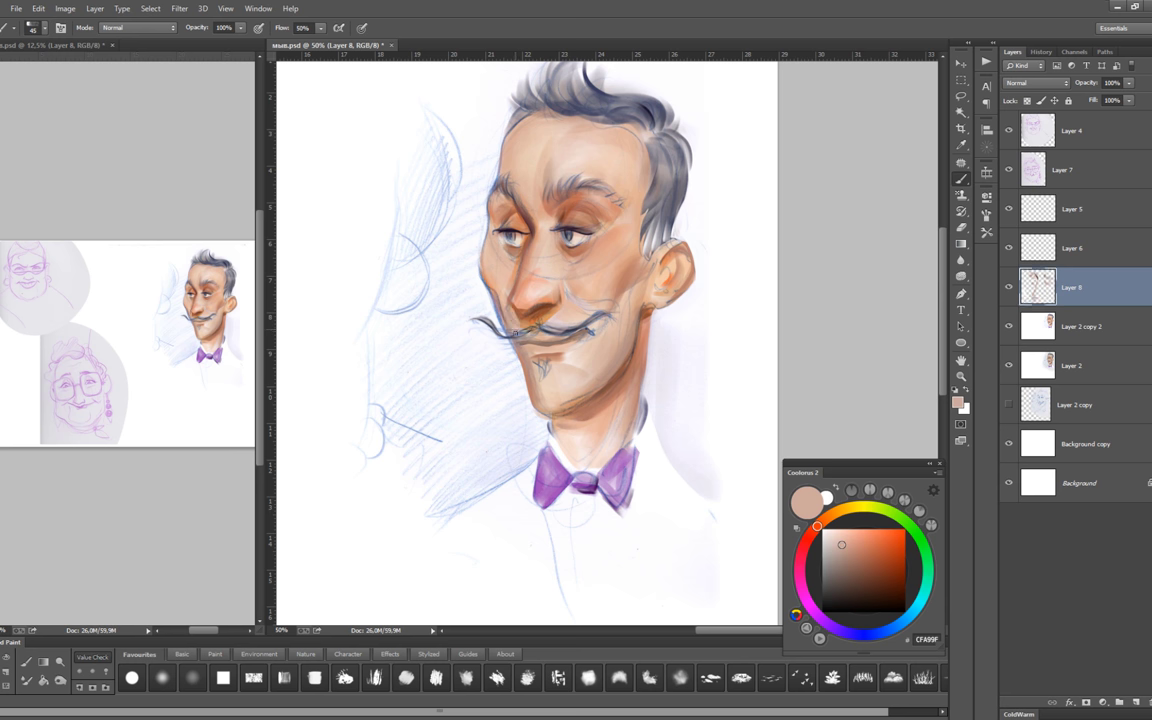
{"action": "left_click", "coordinate": [528, 346], "text": "alt"}
{"action": "key", "text": "bracketleft"}
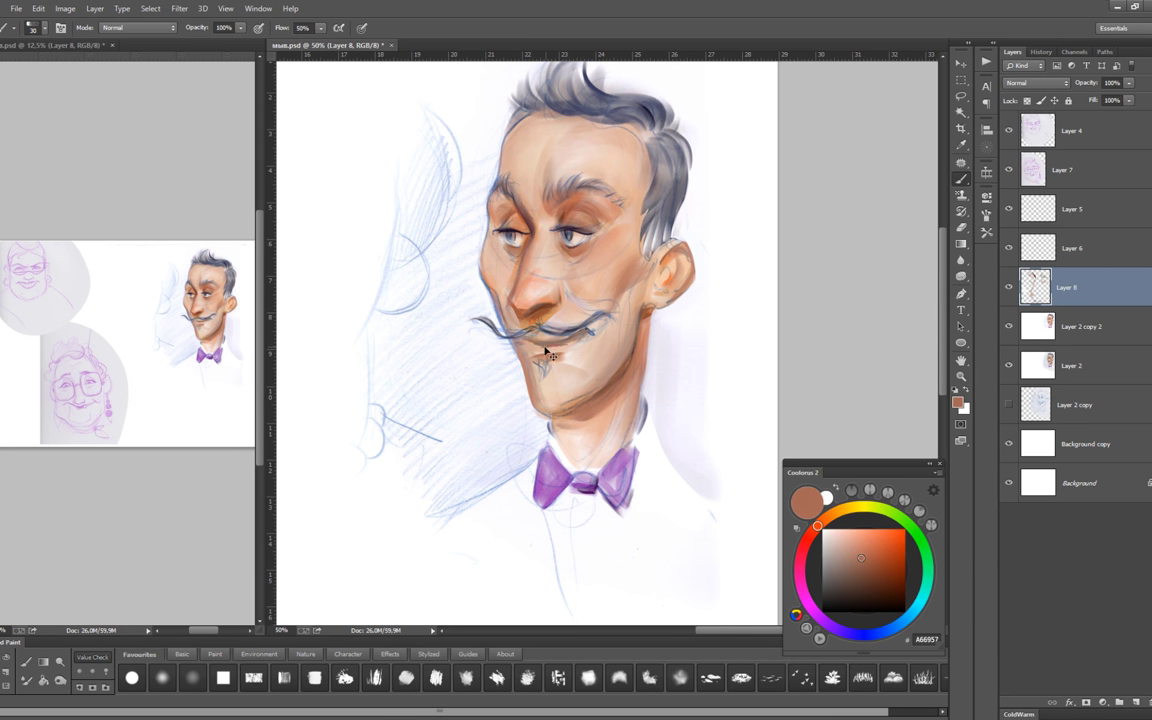
{"action": "left_click", "coordinate": [500, 318], "text": "alt"}
{"action": "left_click_drag", "start_coordinate": [500, 318], "coordinate": [515, 318]}
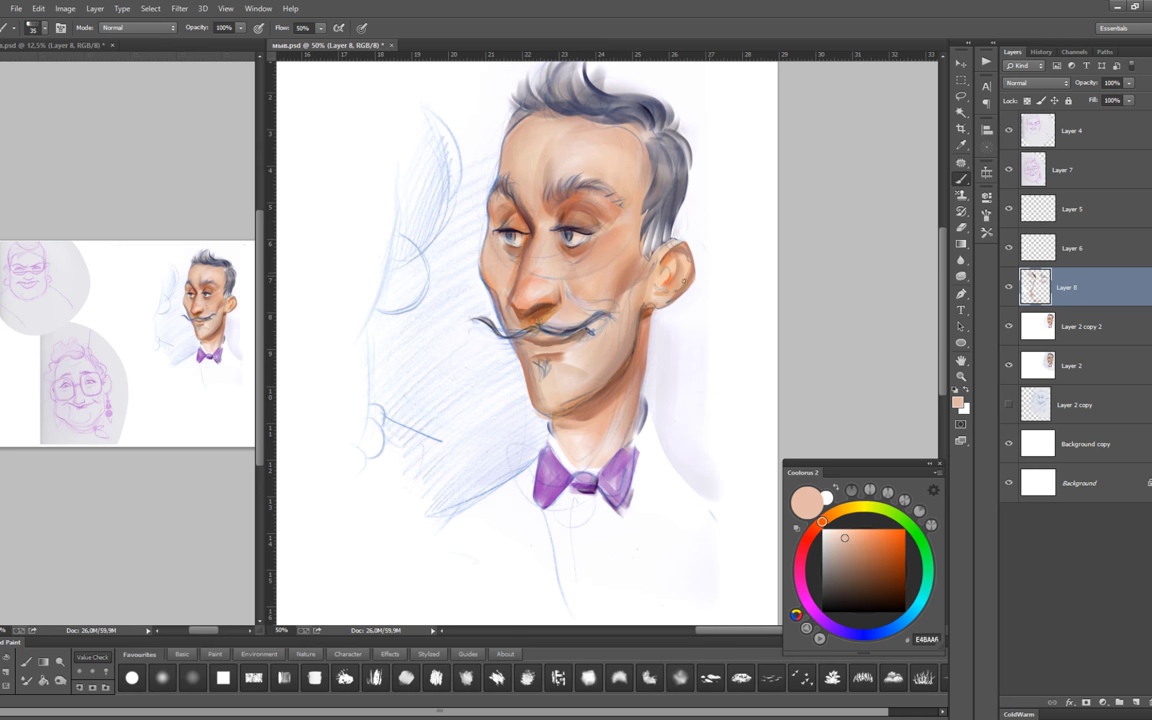
Paint a small dark brown stroke on the man's chin.
{"action": "left_click", "coordinate": [559, 346], "text": "alt"}
{"action": "left_click", "coordinate": [497, 323], "text": "alt"}
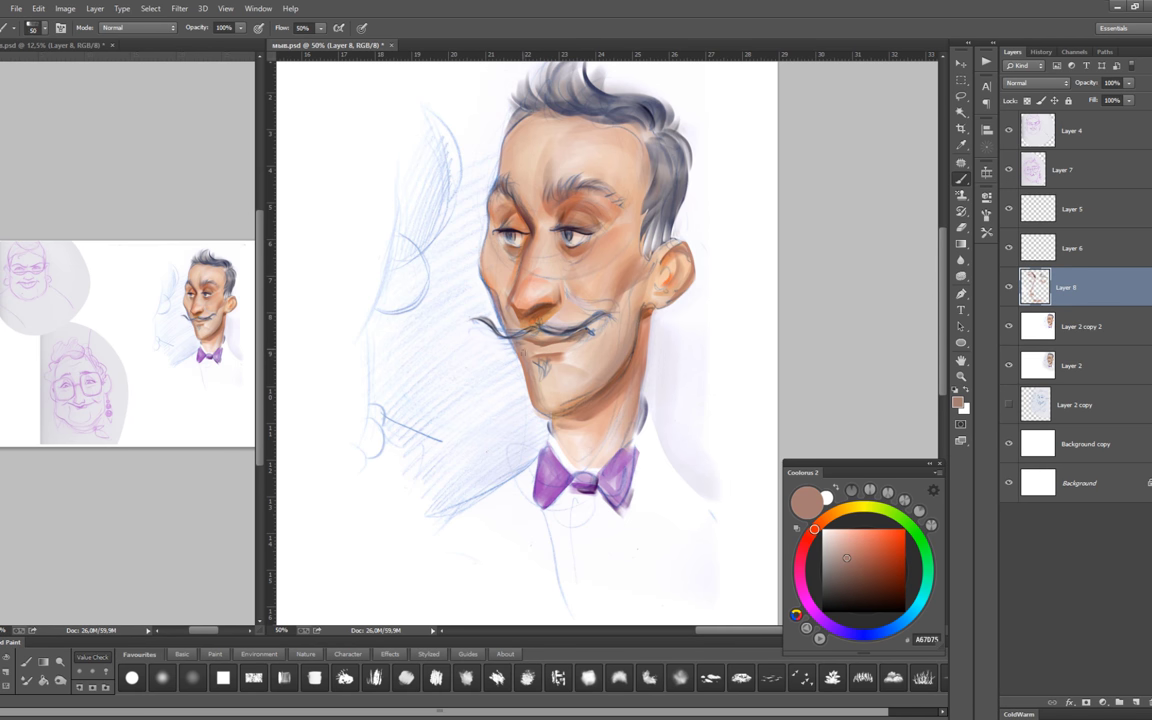
{"action": "key", "text": "bracketright"}
{"action": "key", "text": "bracketright"}
{"action": "left_click_drag", "start_coordinate": [543, 362], "coordinate": [548, 356]}
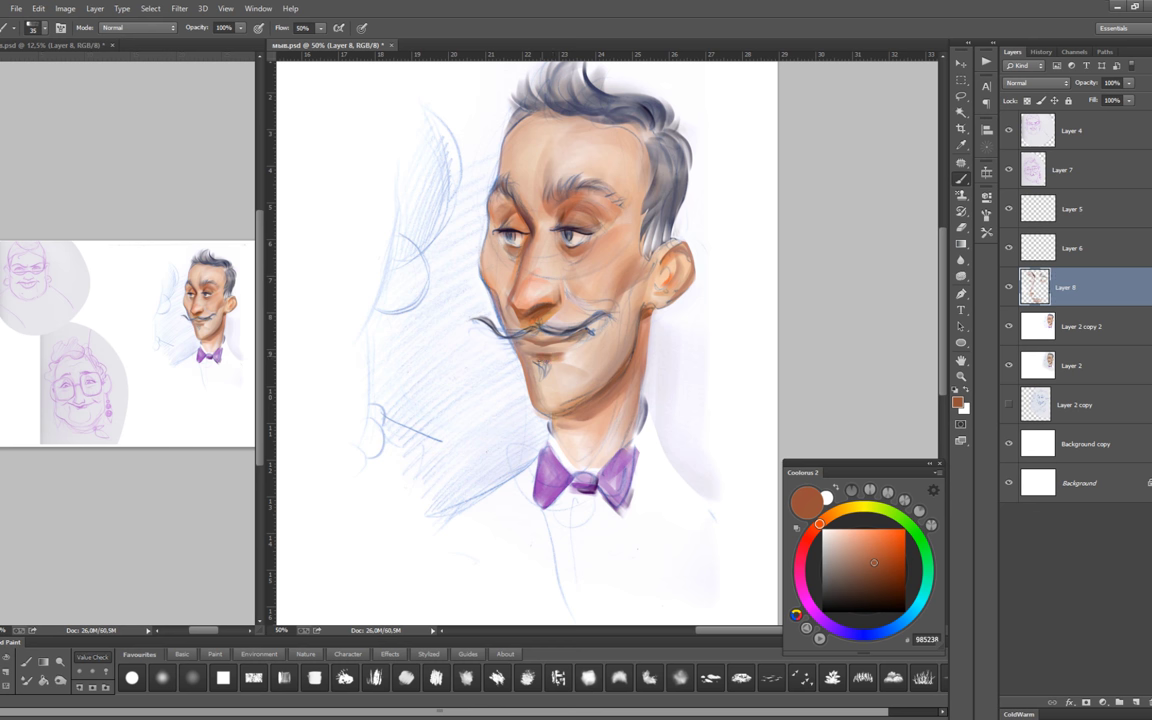
Sample pink, white and brown tones, then settle on a mauve paint colour.
{"action": "left_click", "coordinate": [495, 292], "text": "alt"}
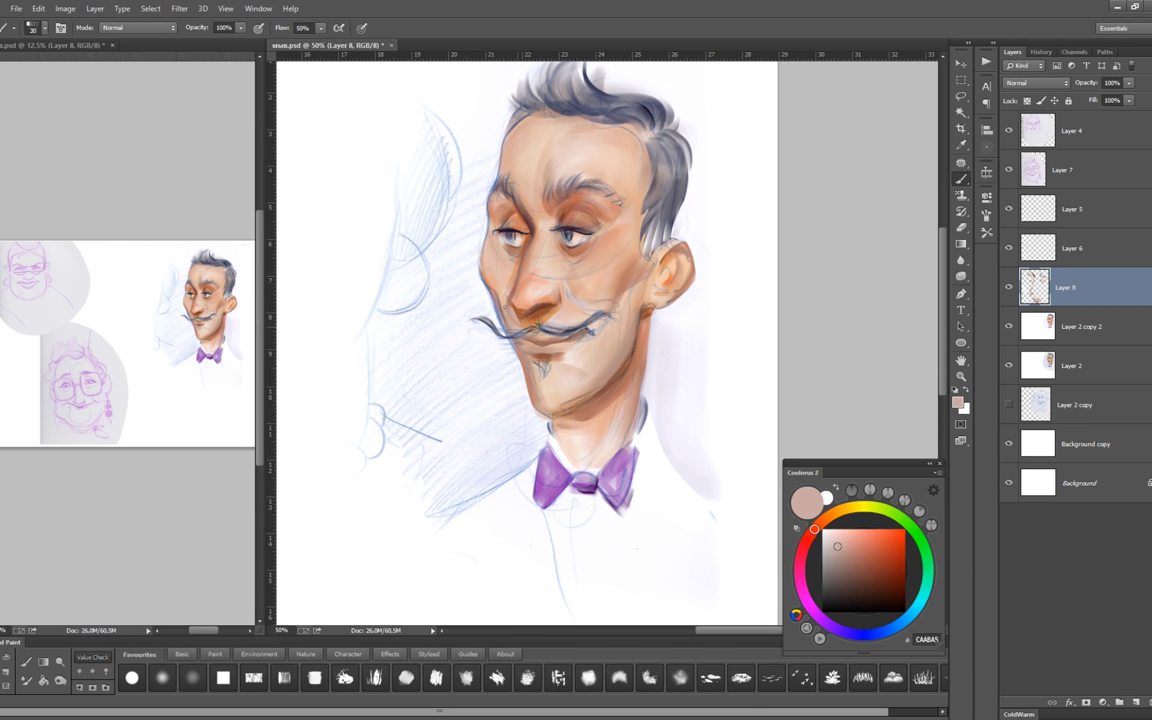
{"action": "left_click", "coordinate": [470, 268], "text": "alt"}
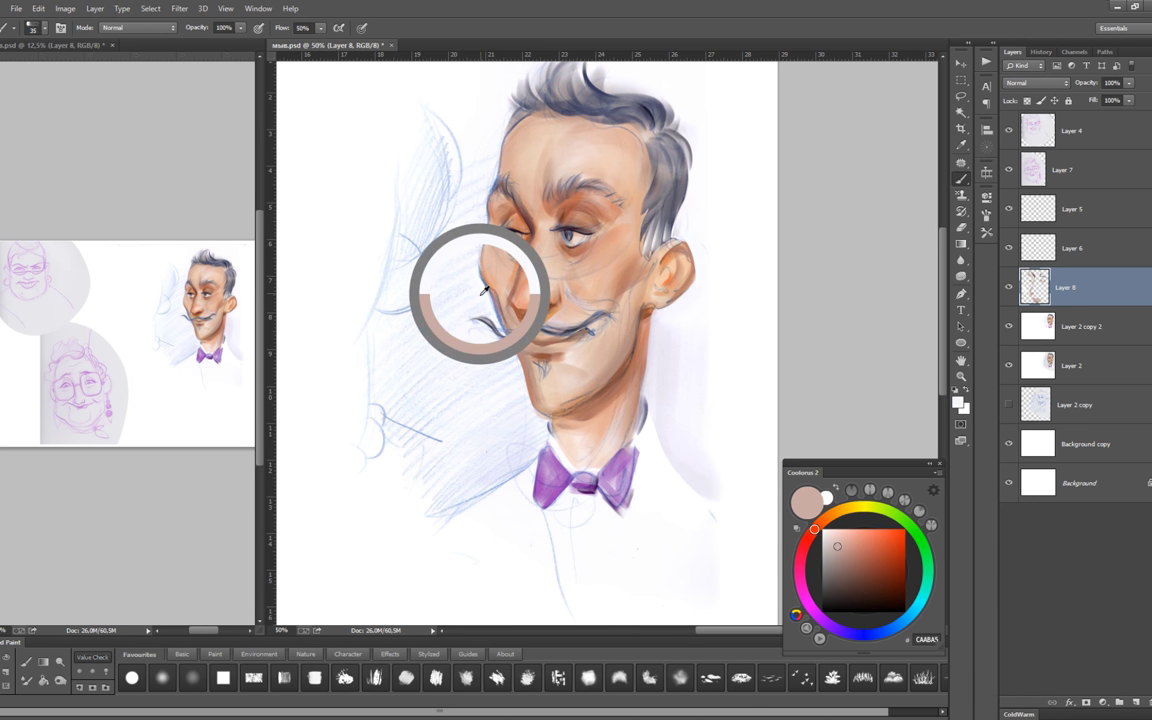
{"action": "key", "text": "bracketright"}
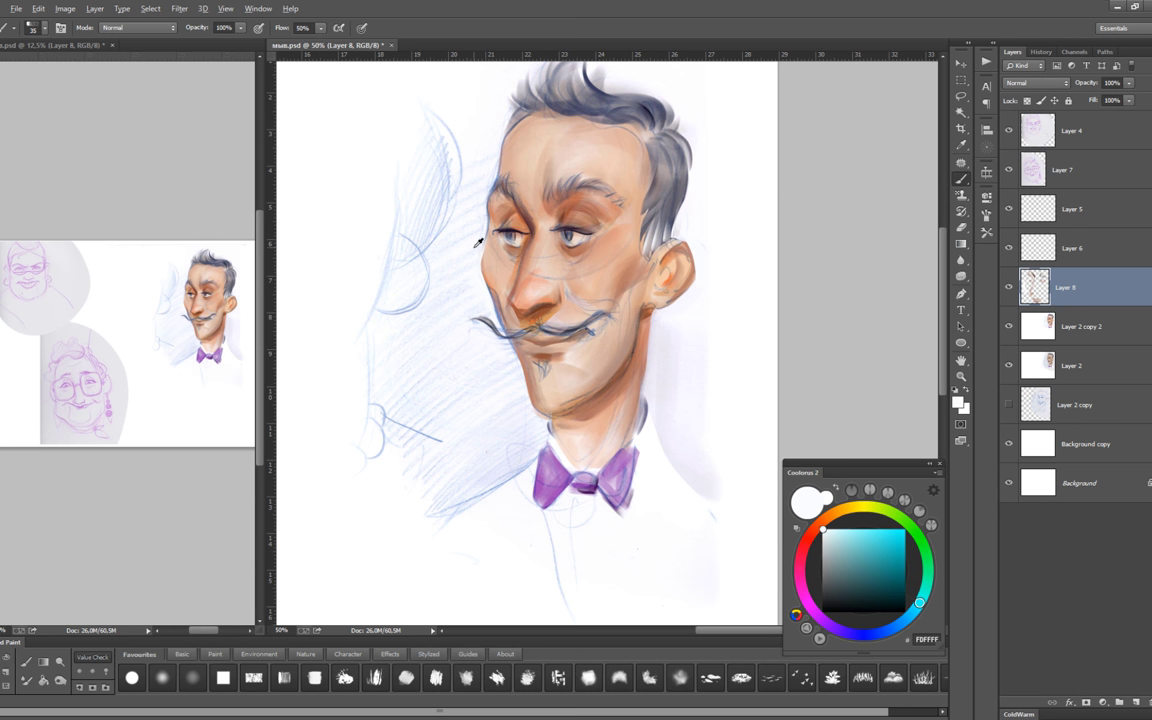
{"action": "key", "text": "bracketleft"}
{"action": "left_click", "coordinate": [478, 243], "text": "alt"}
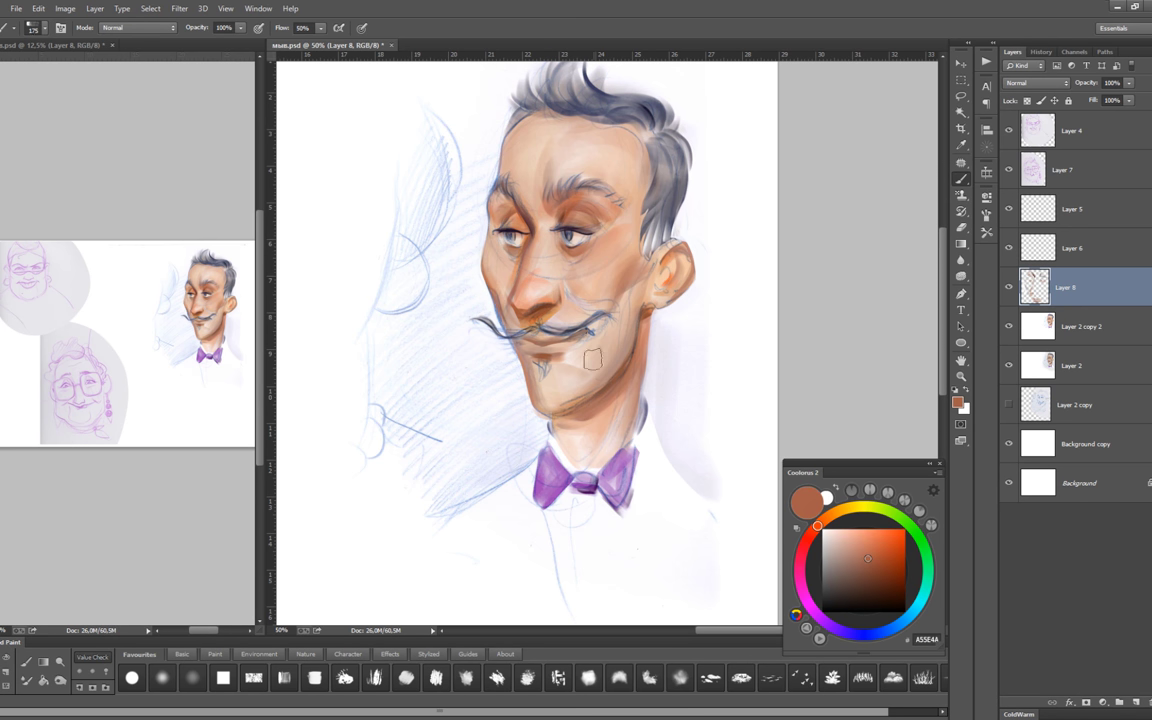
{"action": "key", "text": "bracketright"}
{"action": "key", "text": "bracketright"}
{"action": "key", "text": "bracketright"}
{"action": "left_click", "coordinate": [806, 598]}
{"action": "left_click", "coordinate": [845, 563]}
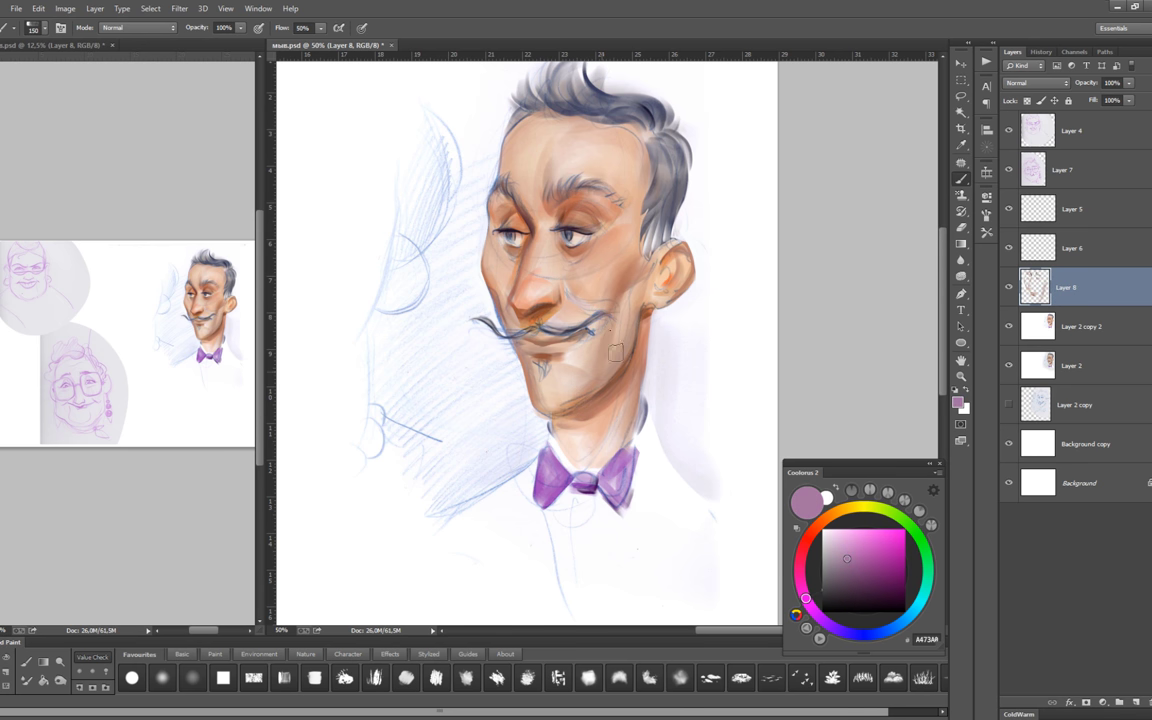
{"action": "key", "text": "bracketleft"}
Blend a muted skin tone over the cheek beside the mustache, then pick dark red.
{"action": "key", "text": "bracketleft"}
{"action": "left_click", "coordinate": [634, 305], "text": "alt"}
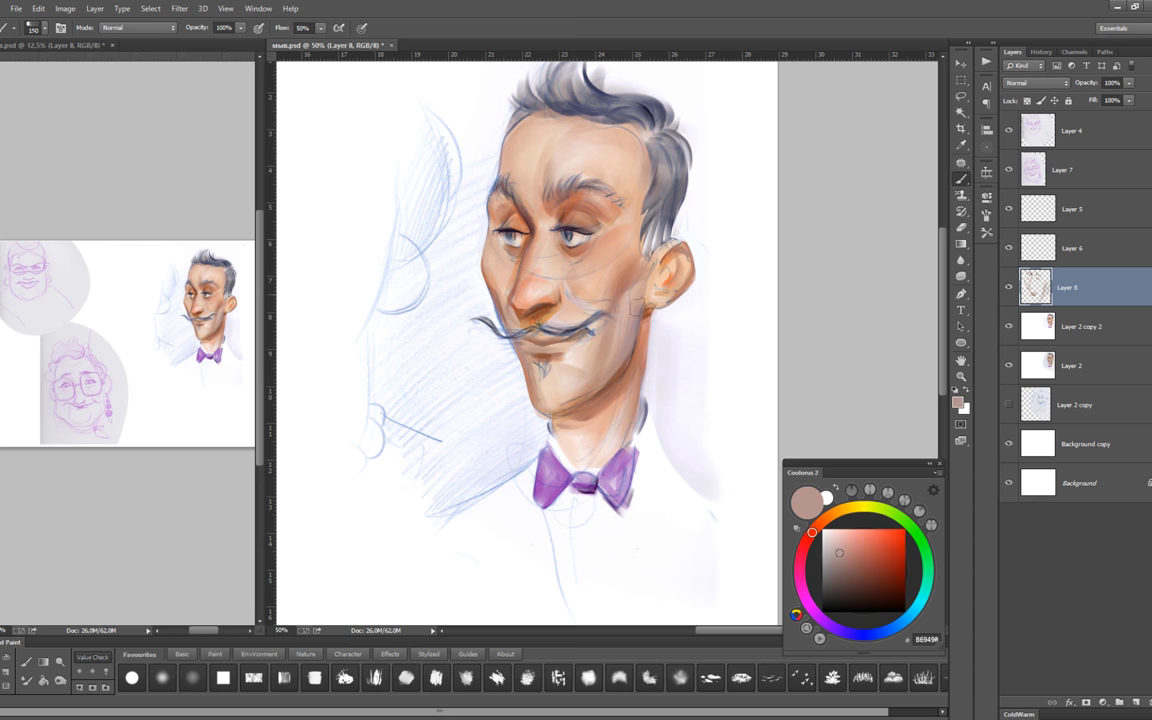
{"action": "left_click_drag", "start_coordinate": [639, 297], "coordinate": [596, 326]}
{"action": "key", "text": "bracketleft"}
{"action": "key", "text": "bracketleft"}
{"action": "key", "text": "bracketleft"}
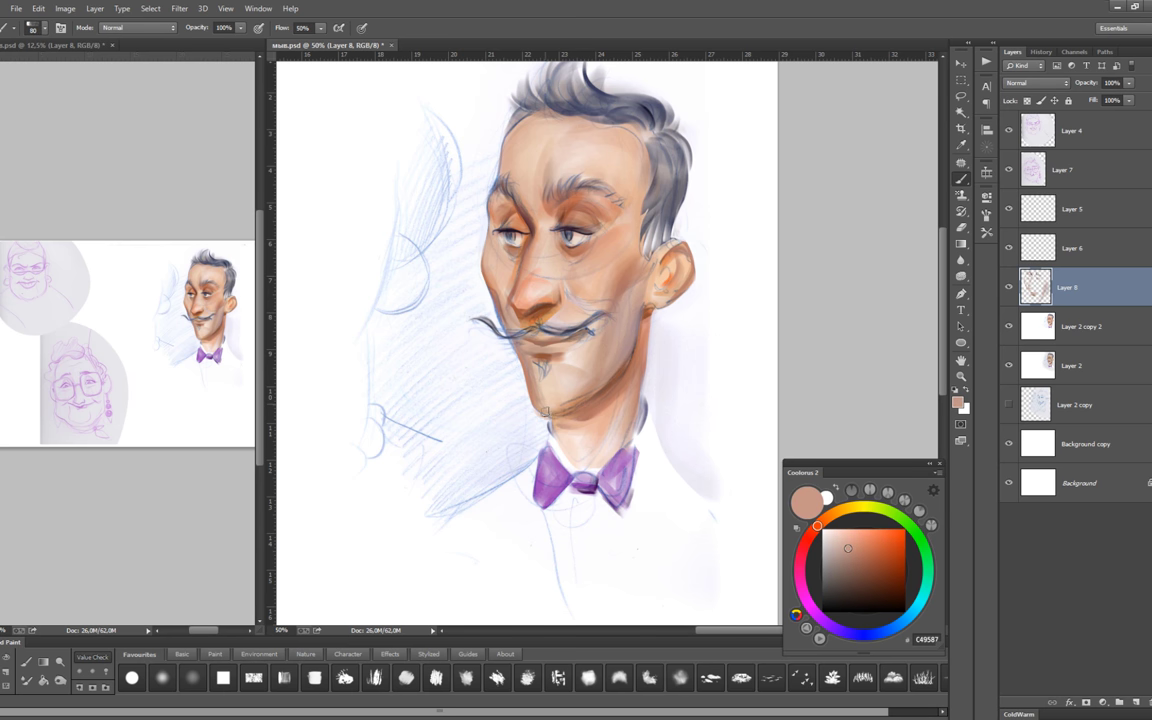
{"action": "left_click", "coordinate": [604, 360], "text": "alt"}
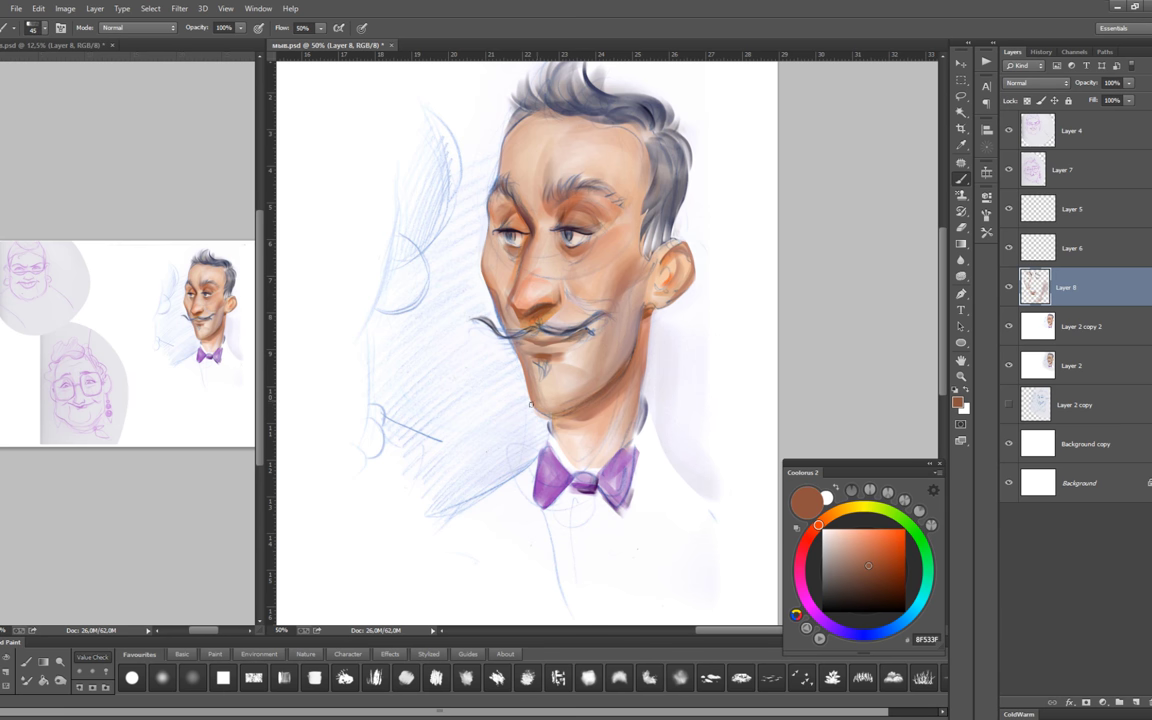
{"action": "key", "text": "bracketright"}
{"action": "left_click", "coordinate": [807, 539]}
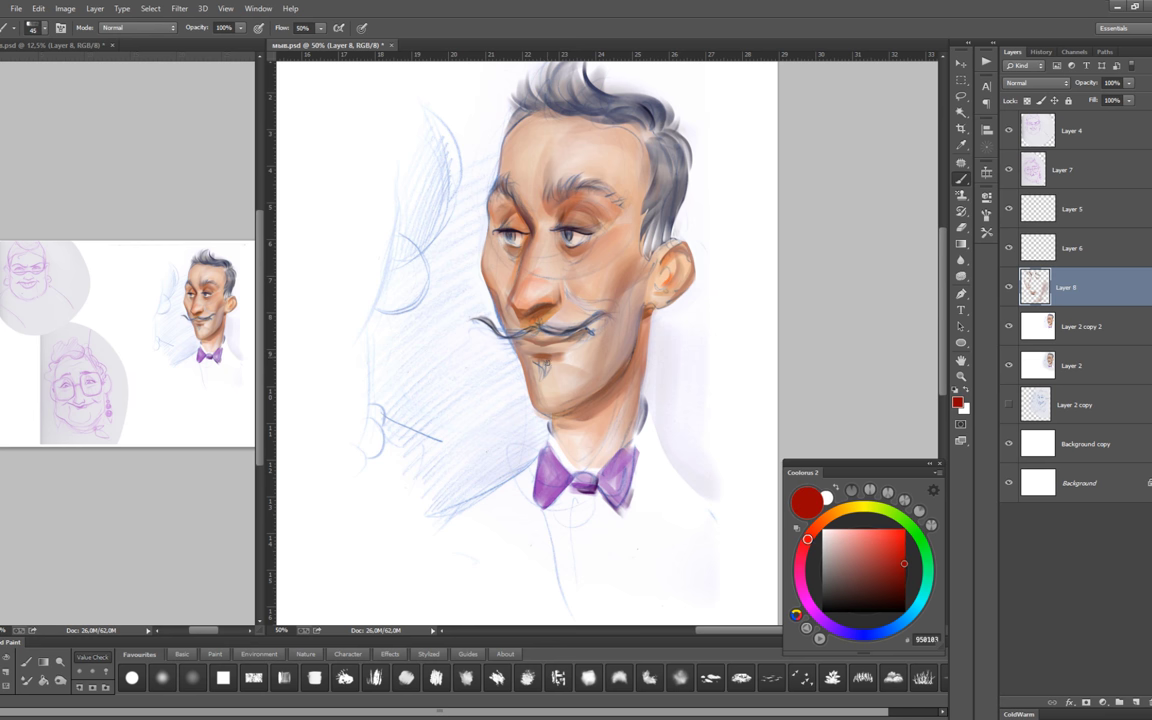
Copy the mustache to Layer 9 and warp its left tip into a longer curl.
{"action": "key", "text": "ctrl+minus"}
{"action": "key", "text": "ctrl+minus"}
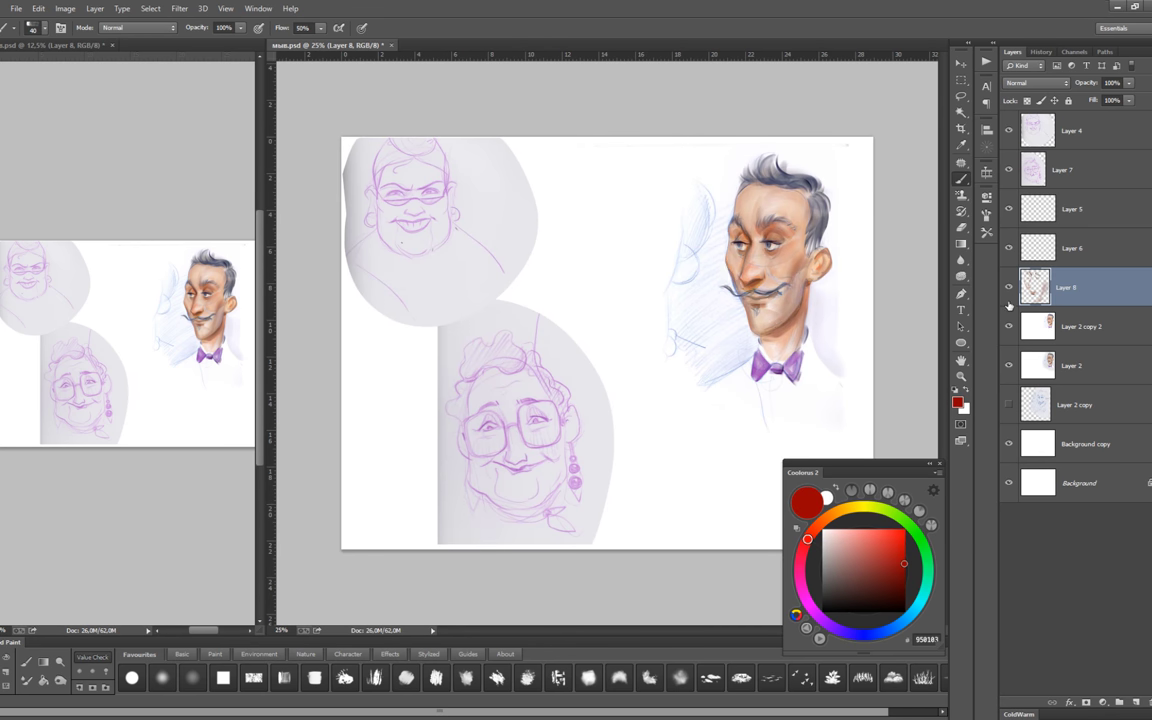
{"action": "key", "text": "ctrl+plus"}
{"action": "key", "text": "ctrl+j"}
{"action": "key", "text": "ctrl+t"}
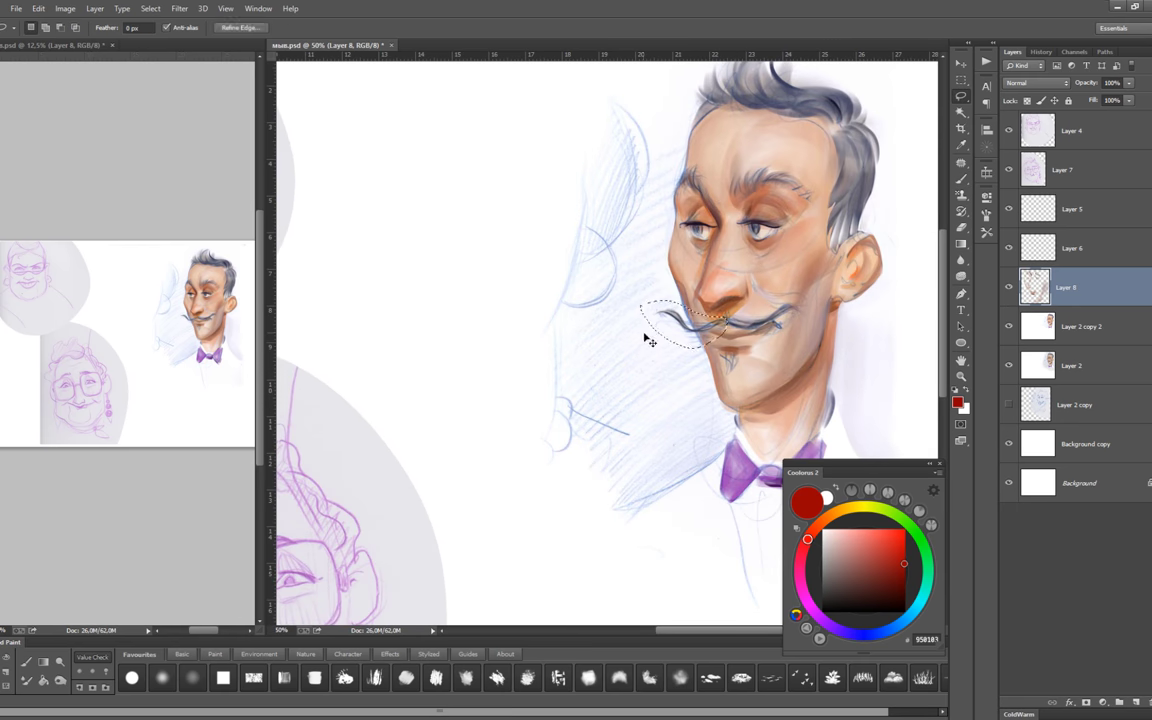
{"action": "left_click_drag", "start_coordinate": [640, 320], "coordinate": [645, 310]}
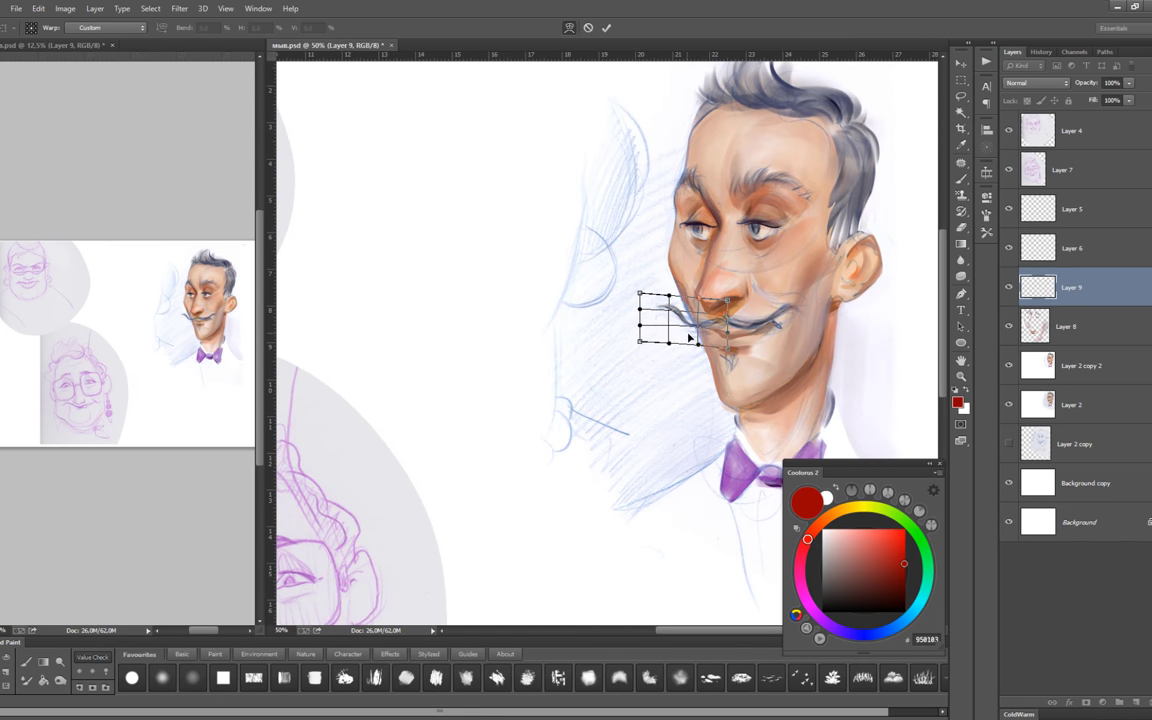
{"action": "key", "text": "Return"}
Darken the goatee under the lip and the mustache's right end with dark grey.
{"action": "key", "text": "b"}
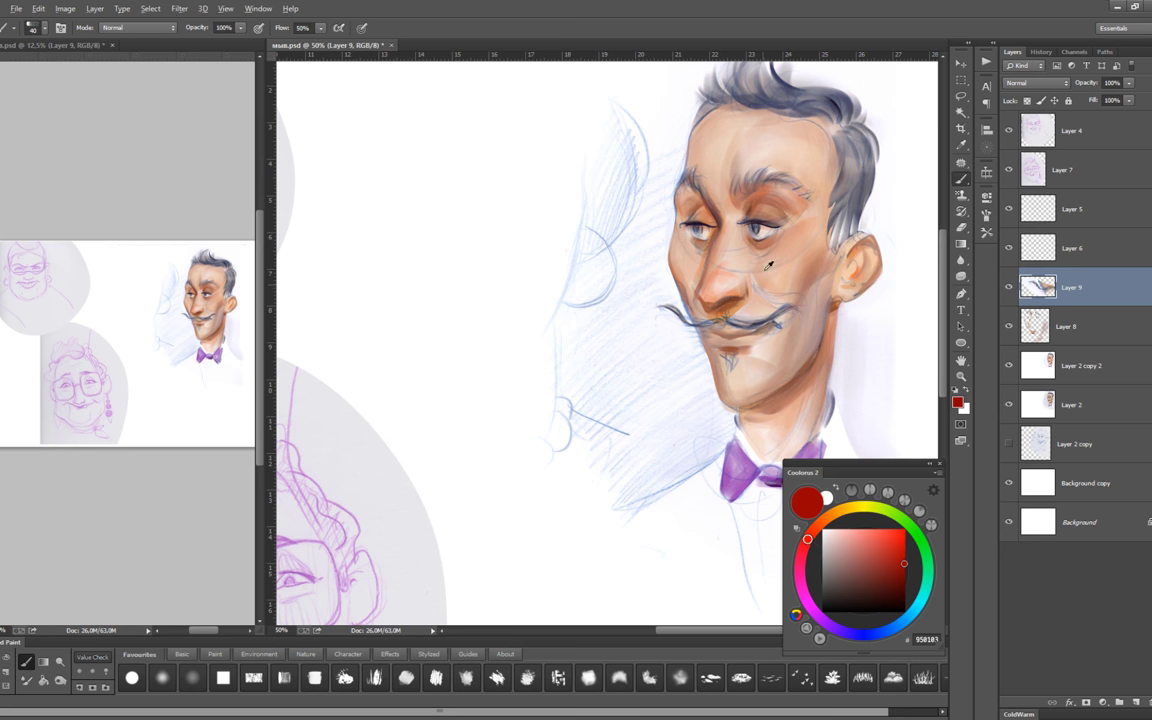
{"action": "left_click", "coordinate": [748, 352], "text": "alt"}
{"action": "key", "text": "bracketright"}
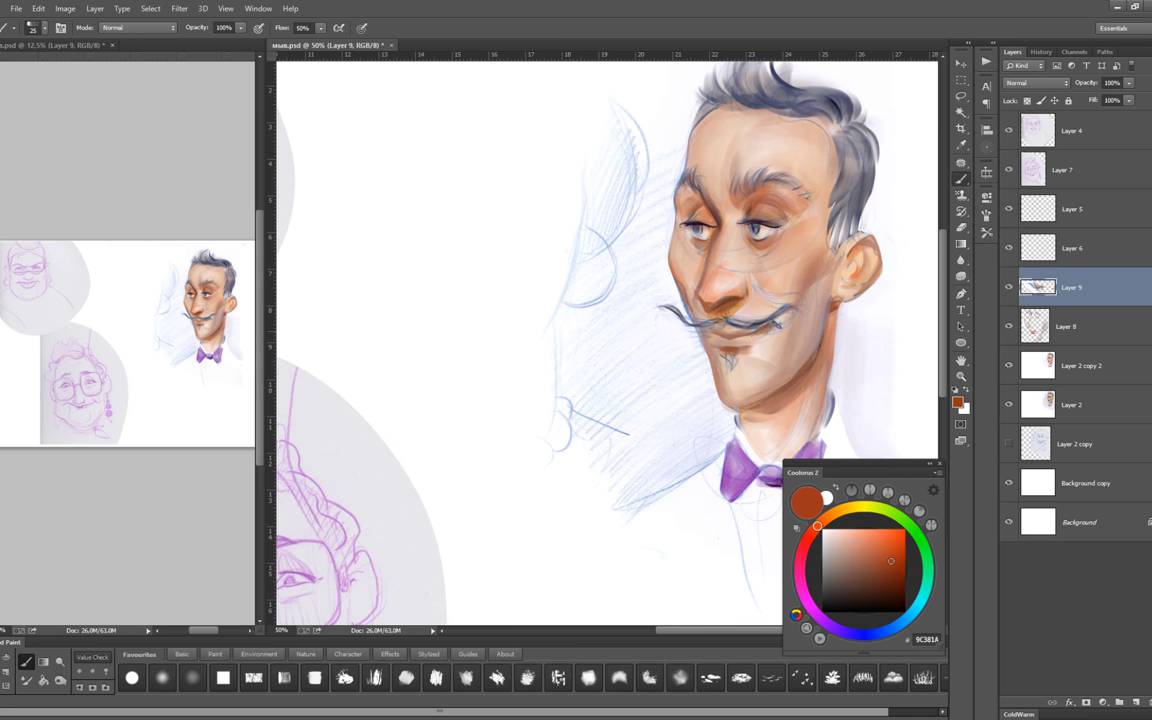
{"action": "left_click", "coordinate": [736, 364], "text": "alt"}
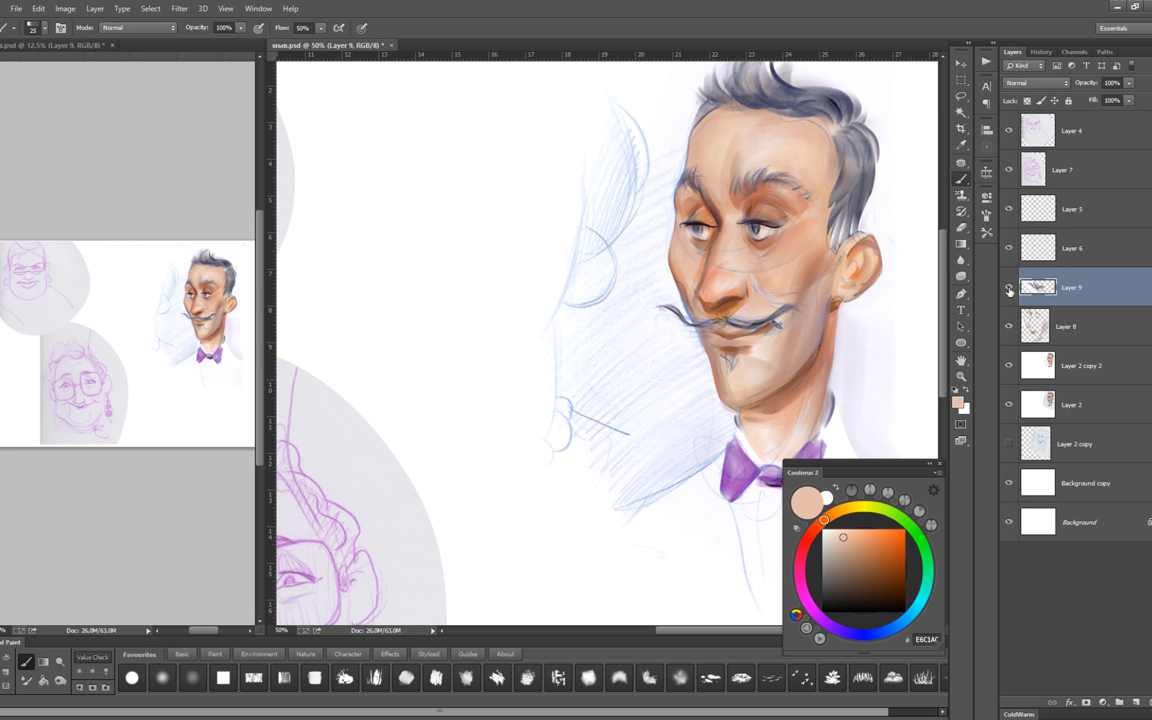
{"action": "scroll", "coordinate": [795, 330], "scroll_direction": "up", "scroll_amount": 1}
{"action": "left_click", "coordinate": [795, 330], "text": "alt"}
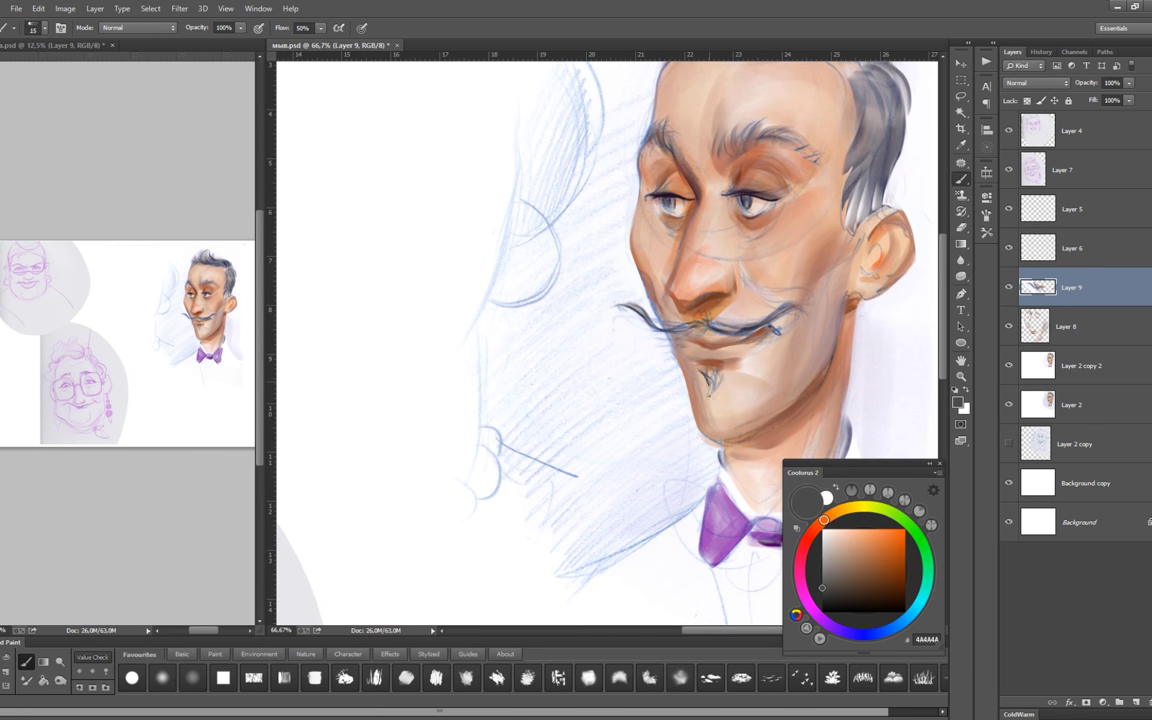
{"action": "left_click_drag", "start_coordinate": [709, 389], "coordinate": [714, 396]}
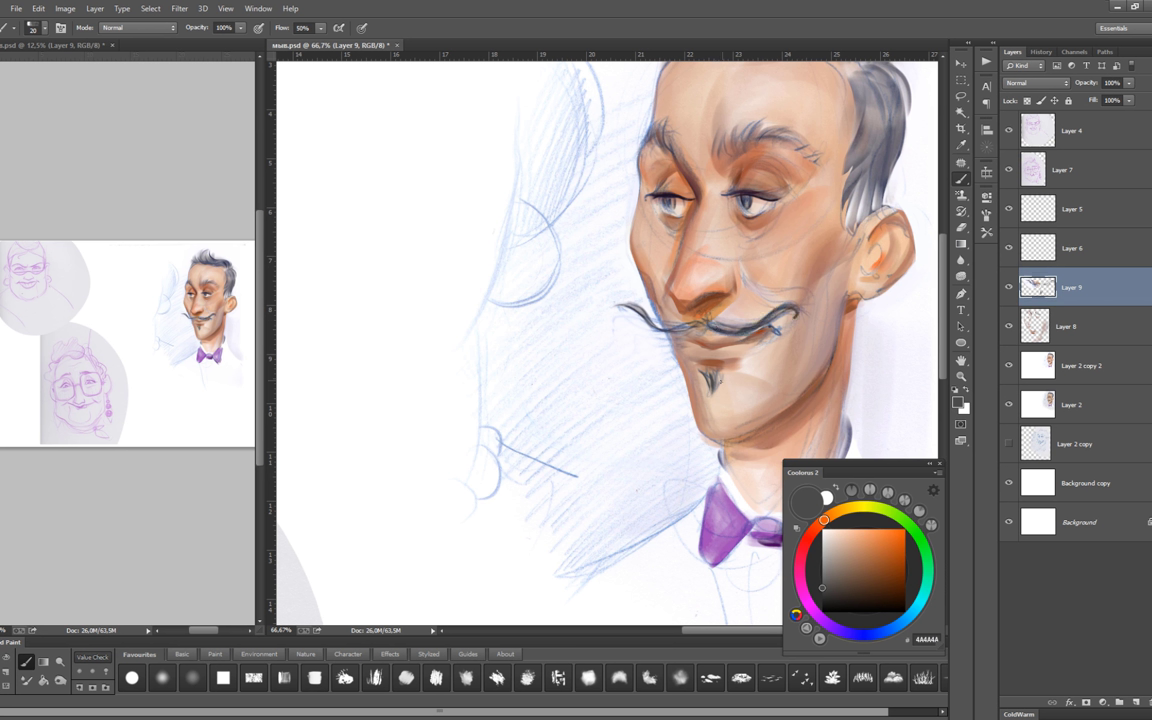
{"action": "key", "text": "["}
{"action": "mouse_move", "coordinate": [755, 322]}
{"action": "left_mouse_down"}
{"action": "mouse_move", "coordinate": [780, 326]}
{"action": "mouse_move", "coordinate": [775, 317]}
{"action": "left_mouse_up"}
Sample reddish, pink and orange face tones with a smaller brush for the nose and cheeks.
{"action": "left_click", "coordinate": [729, 455], "text": "alt"}
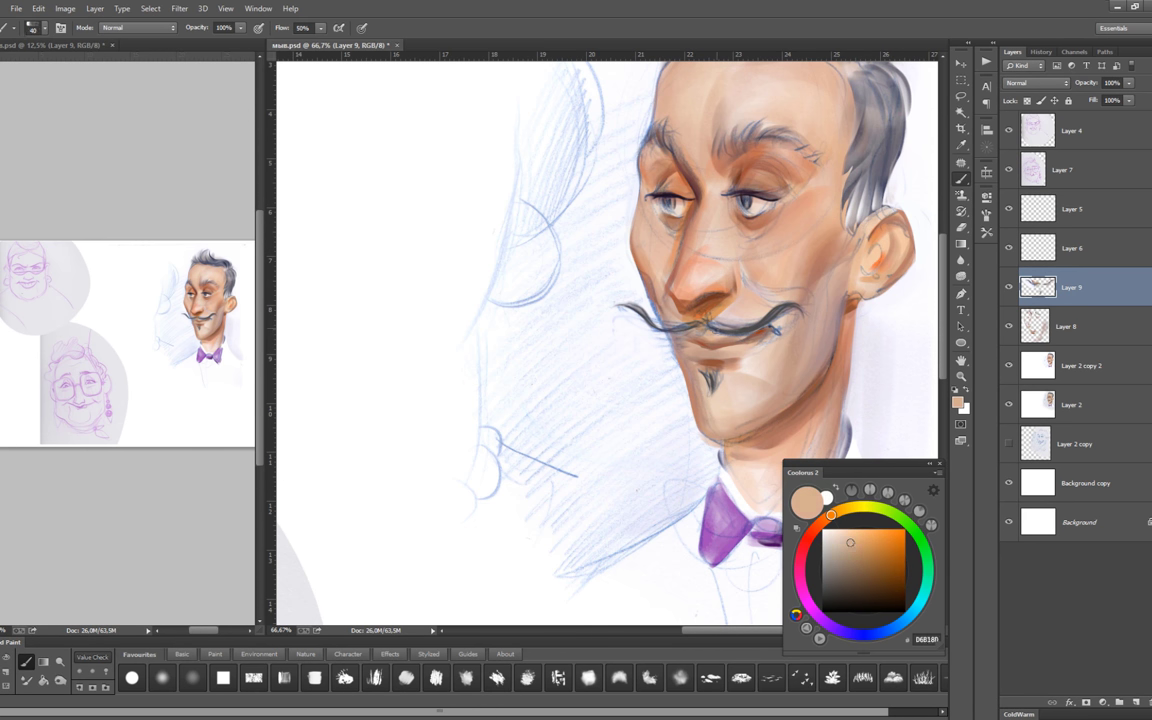
{"action": "left_click", "coordinate": [692, 270], "text": "alt"}
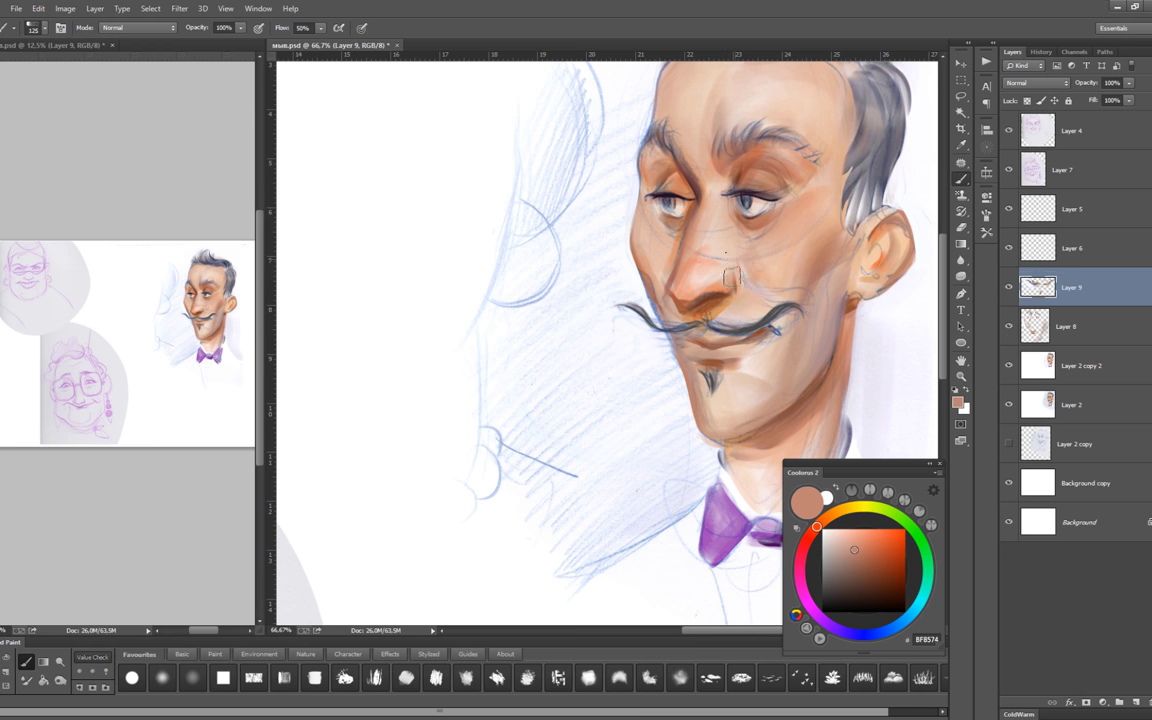
{"action": "left_click", "coordinate": [727, 452], "text": "alt"}
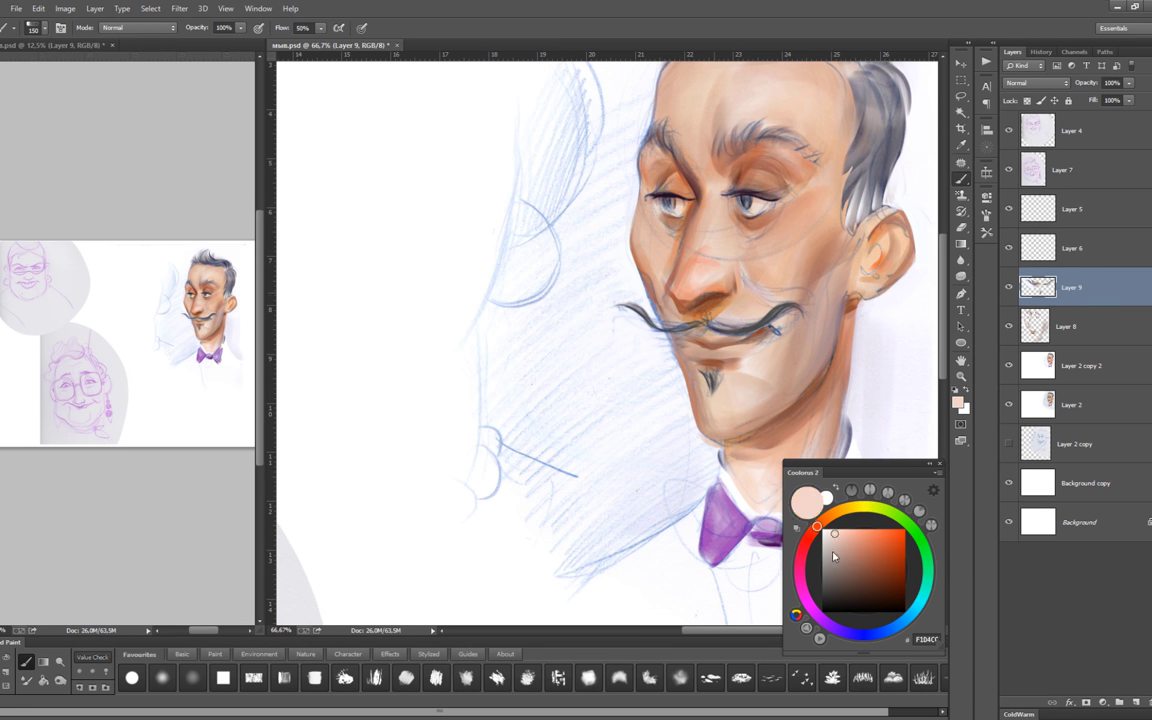
{"action": "key", "text": "bracketleft"}
{"action": "key", "text": "bracketleft"}
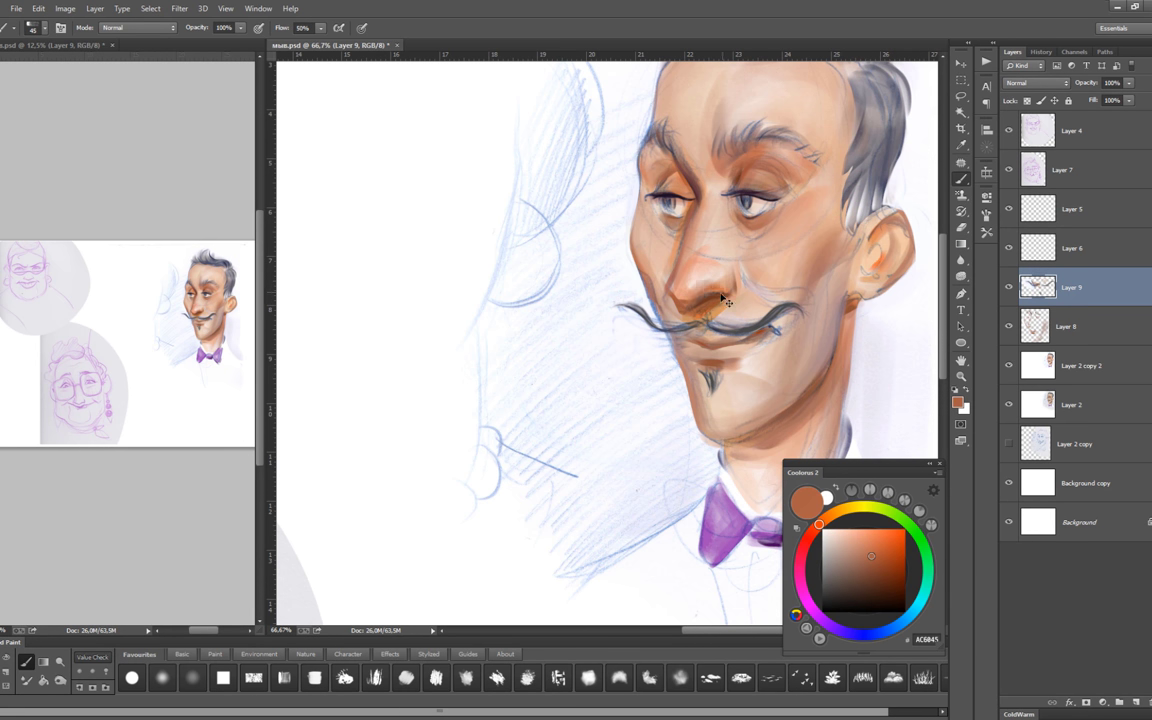
{"action": "left_click", "coordinate": [729, 309], "text": "alt"}
{"action": "left_click", "coordinate": [667, 310], "text": "alt"}
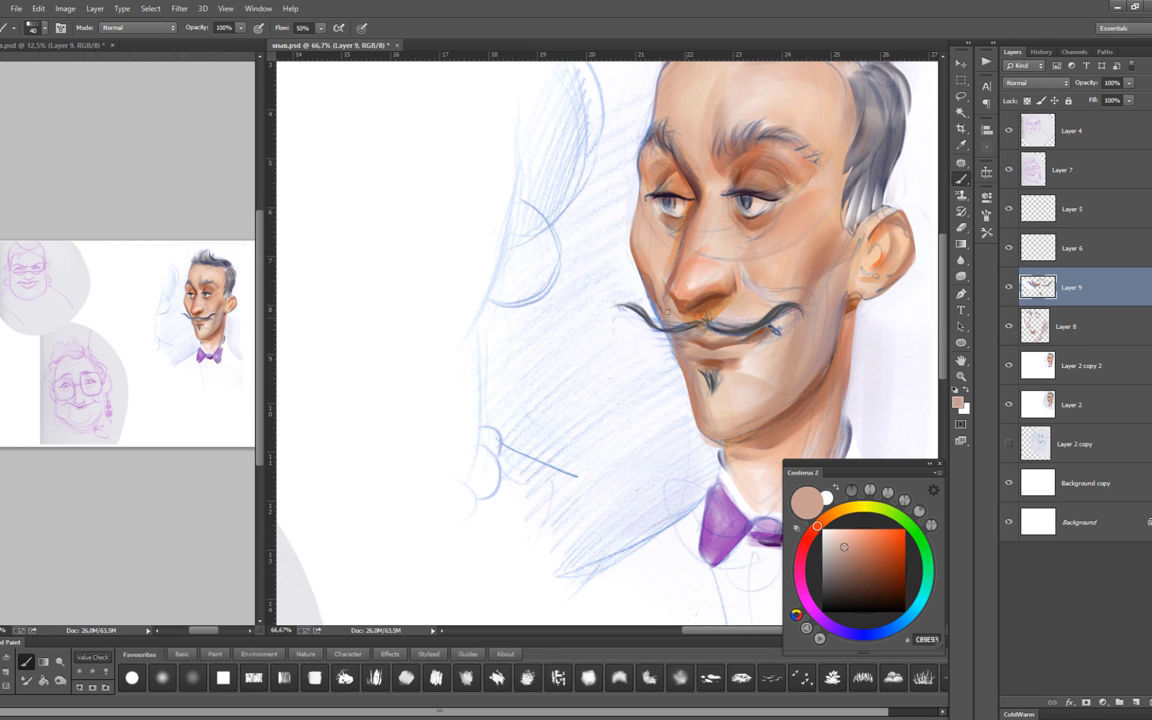
{"action": "key", "text": "bracketleft"}
{"action": "left_click", "coordinate": [733, 476], "text": "alt"}
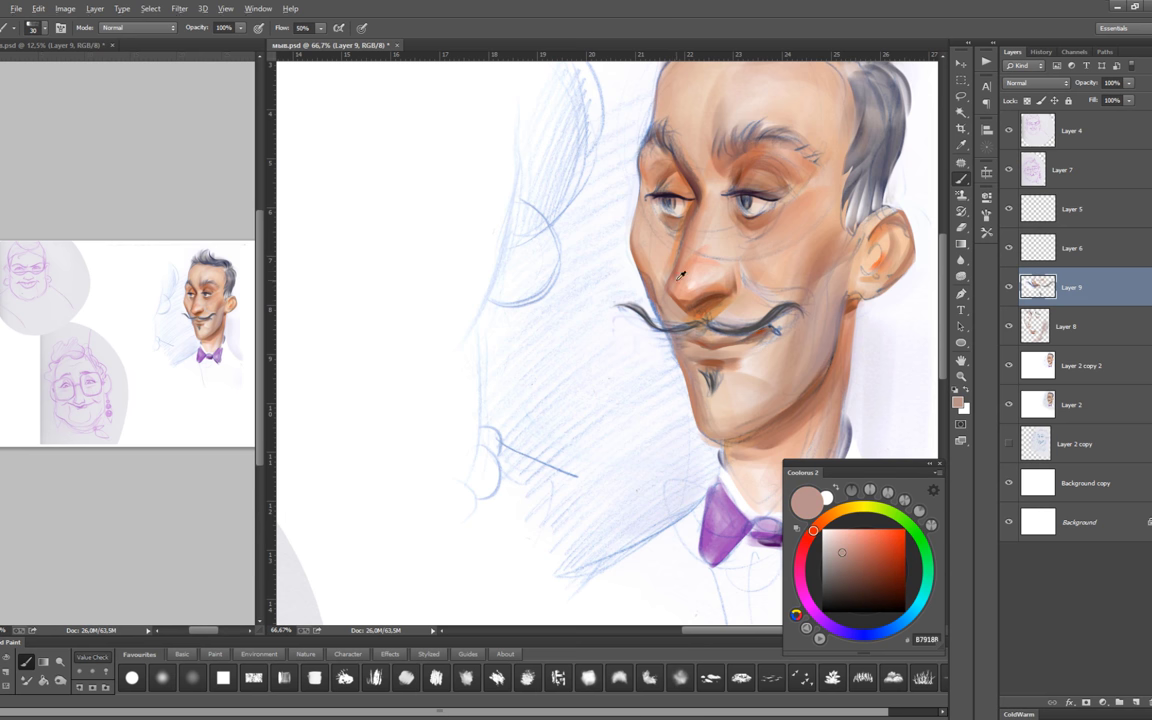
{"action": "key", "text": "ctrl+minus"}
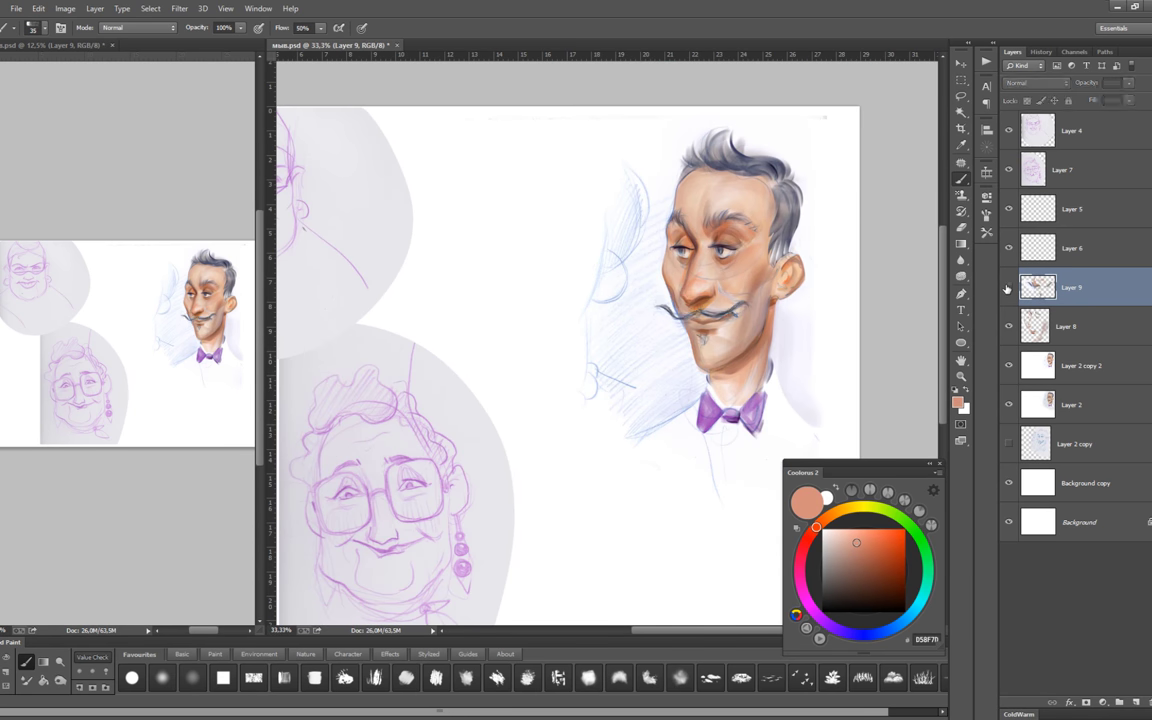
Merge Layer 9 down and bring the woman sketches into view.
{"action": "key", "text": "e"}
{"action": "key", "text": "ctrl+e"}
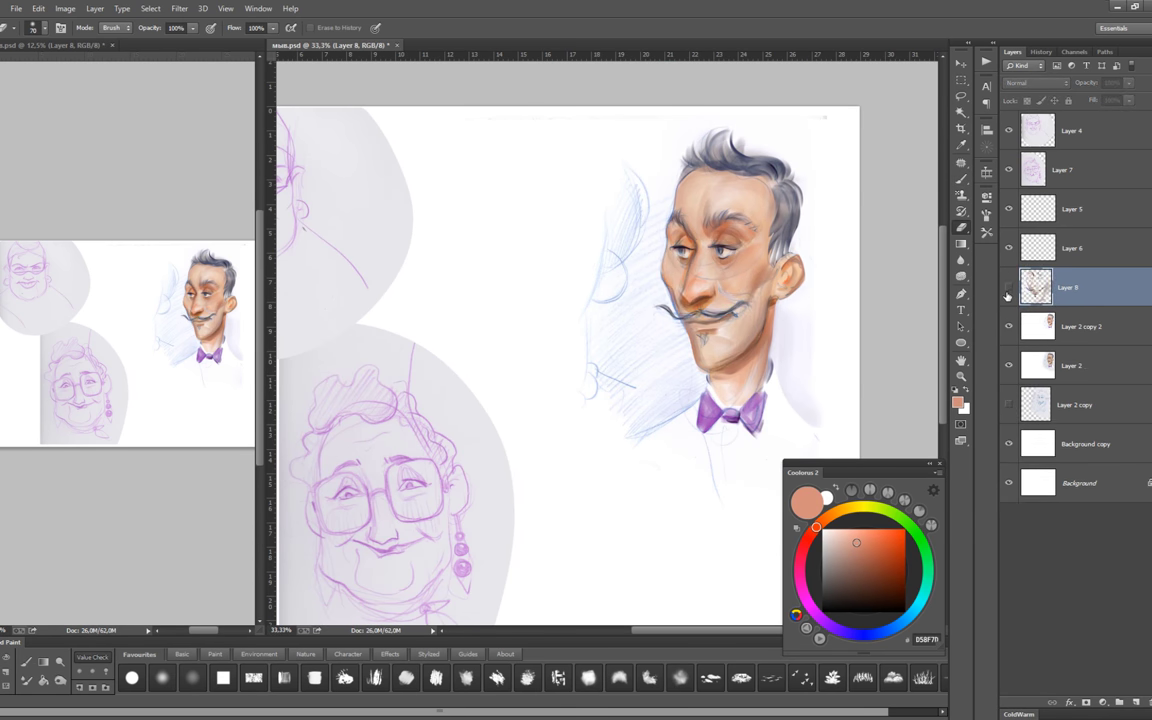
{"action": "key", "text": "b"}
{"action": "mouse_move", "coordinate": [440, 390]}
{"action": "left_mouse_down"}
{"action": "mouse_move", "coordinate": [628, 395]}
{"action": "mouse_move", "coordinate": [590, 520]}
{"action": "left_mouse_up"}
Enlarge the upper woman sketch on Layer 4 to 120%.
{"action": "left_click", "coordinate": [580, 345], "text": "ctrl"}
{"action": "key", "text": "ctrl+t"}
{"action": "left_click_drag", "start_coordinate": [660, 413], "coordinate": [710, 466]}
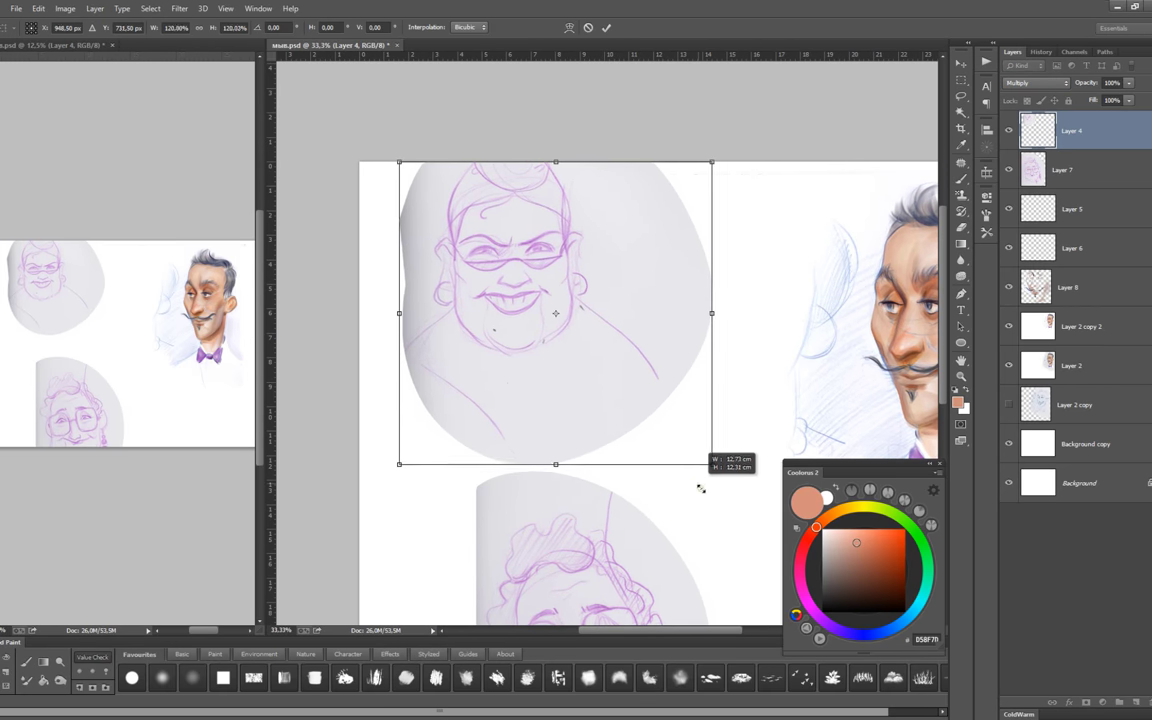
{"action": "key", "text": "Return"}
Lighten the sketch with Levels and erase the grey backdrop around it.
{"action": "key", "text": "ctrl+l"}
{"action": "left_click_drag", "start_coordinate": [999, 549], "coordinate": [970, 549]}
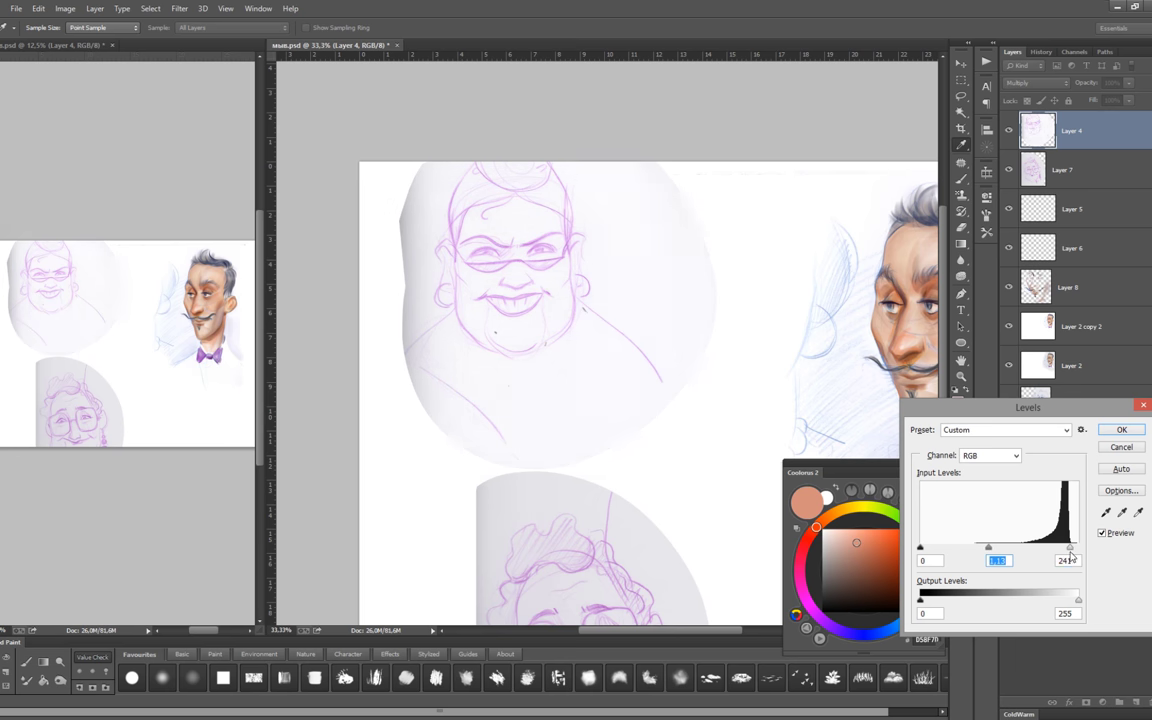
{"action": "key", "text": "Return"}
{"action": "key", "text": "e"}
{"action": "left_click_drag", "start_coordinate": [398, 260], "coordinate": [516, 502]}
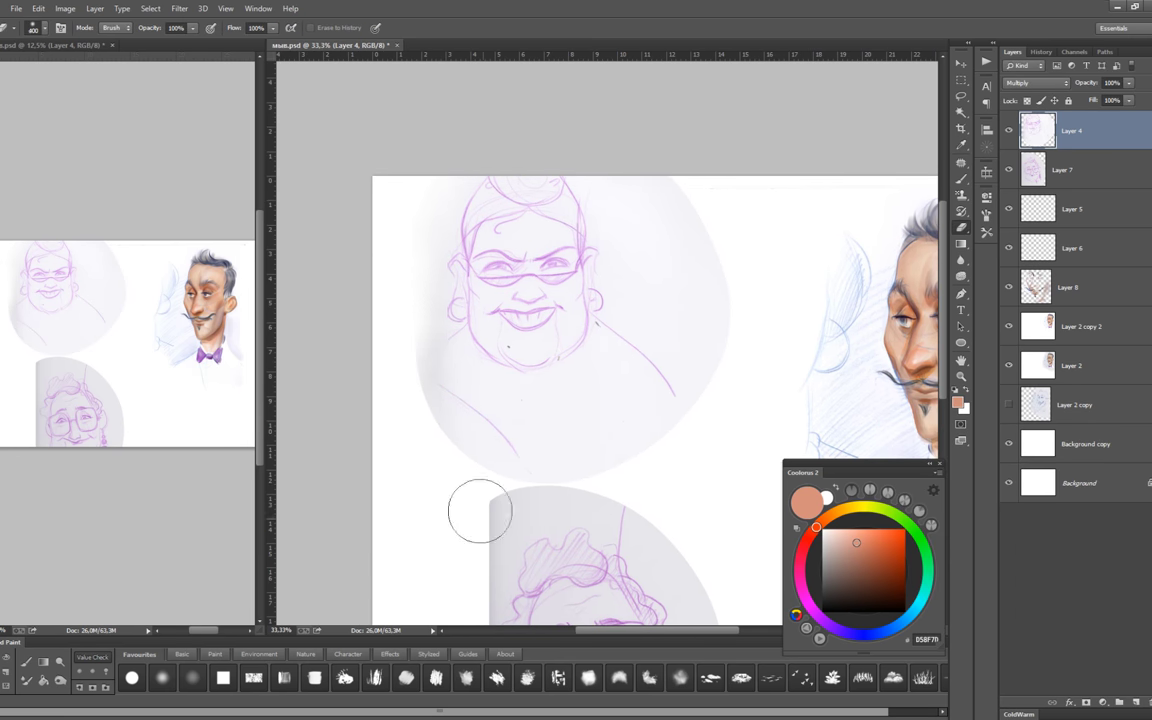
{"action": "mouse_move", "coordinate": [668, 313]}
{"action": "left_mouse_down"}
{"action": "mouse_move", "coordinate": [706, 257]}
{"action": "mouse_move", "coordinate": [679, 268]}
{"action": "left_mouse_up"}
Add a new empty painting layer, keeping Normal blend mode.
{"action": "key", "text": "bracketleft"}
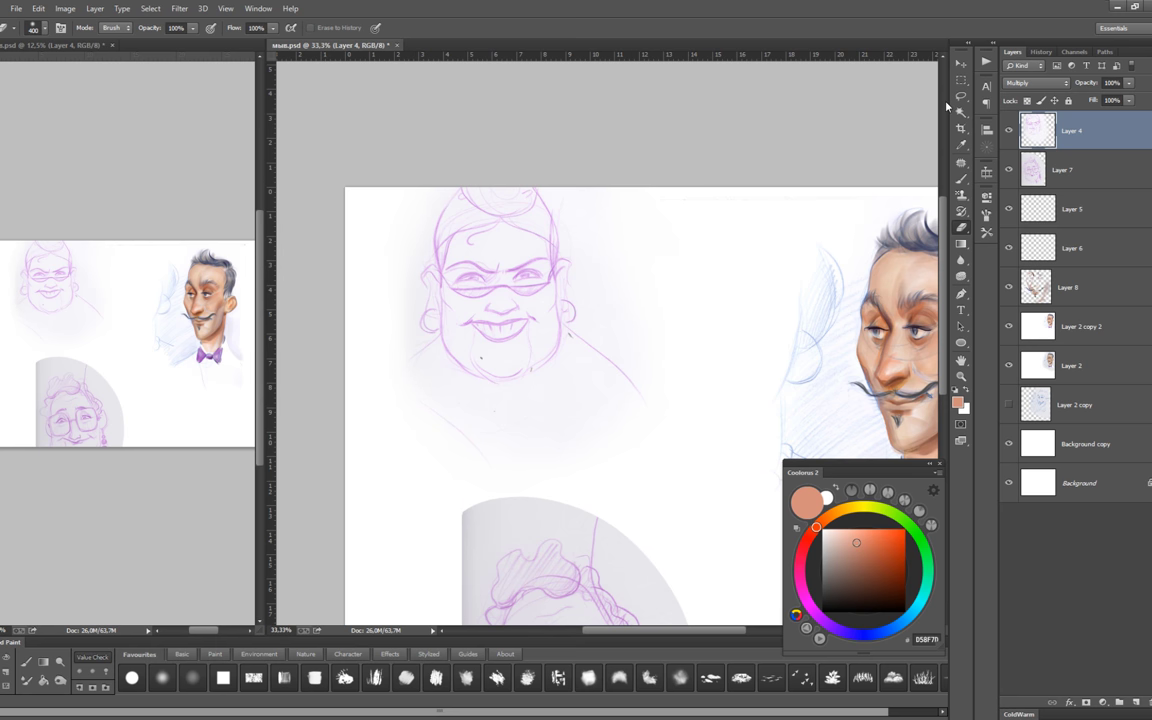
{"action": "key", "text": "b"}
{"action": "key", "text": "ctrl+shift+alt+n"}
{"action": "left_click", "coordinate": [1036, 82]}
{"action": "key", "text": "Escape"}
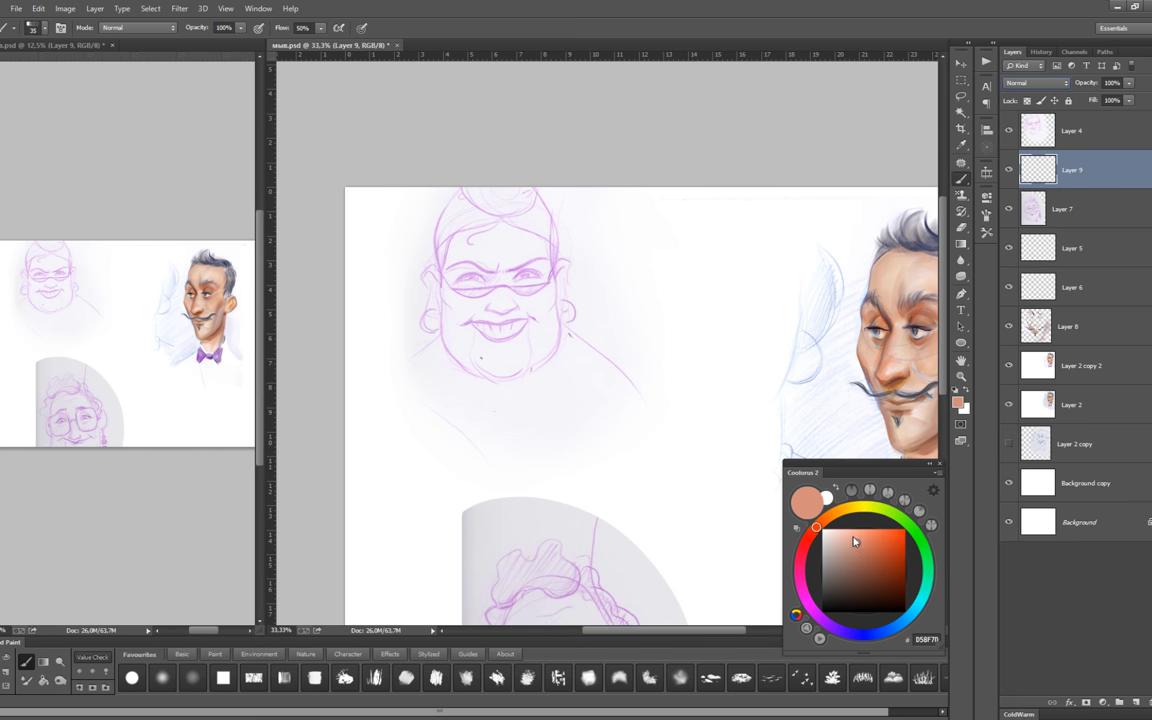
{"action": "left_click", "coordinate": [847, 538]}
{"action": "scroll", "coordinate": [425, 259], "scroll_direction": "up", "scroll_amount": 2}
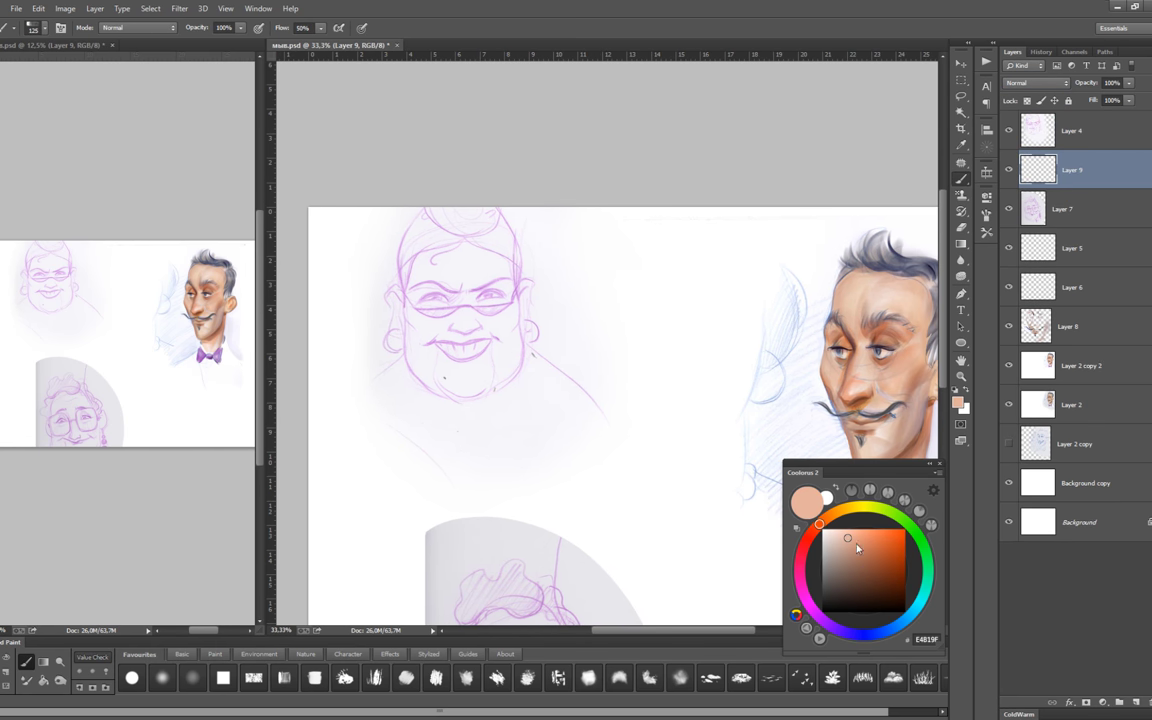
{"action": "left_click", "coordinate": [829, 516]}
{"action": "key", "text": "bracketright"}
{"action": "key", "text": "bracketright"}
{"action": "key", "text": "bracketright"}
{"action": "left_click_drag", "start_coordinate": [412, 262], "coordinate": [422, 270]}
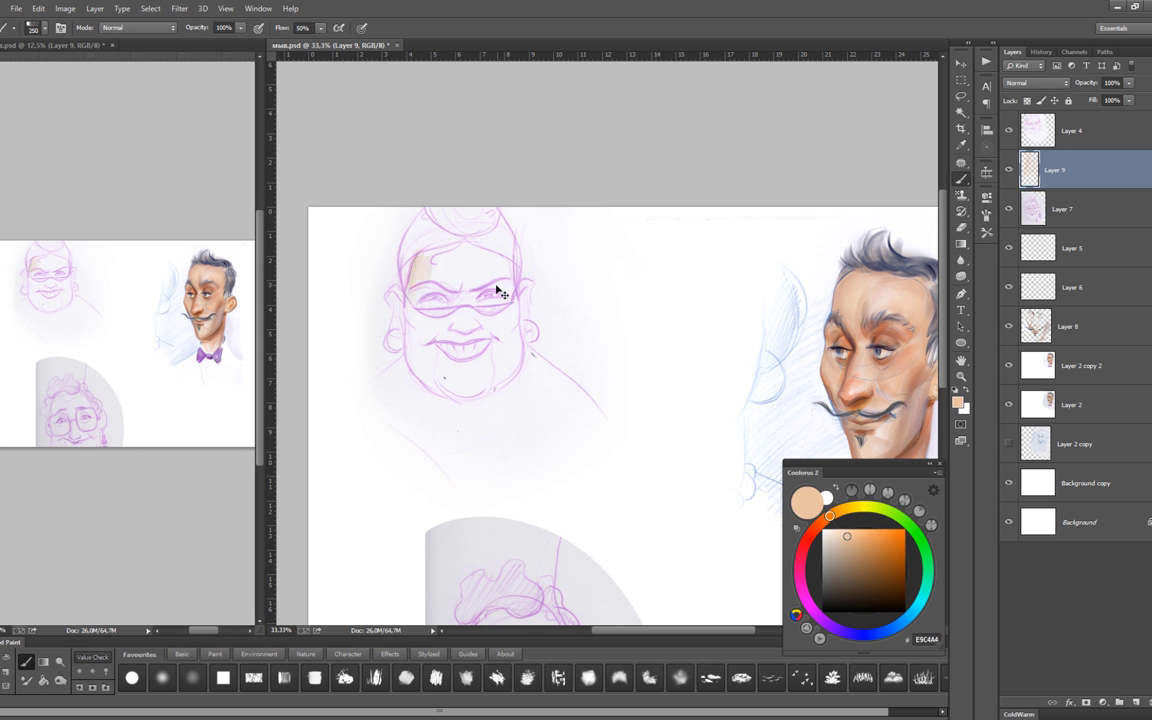
{"action": "key", "text": "ctrl+z"}
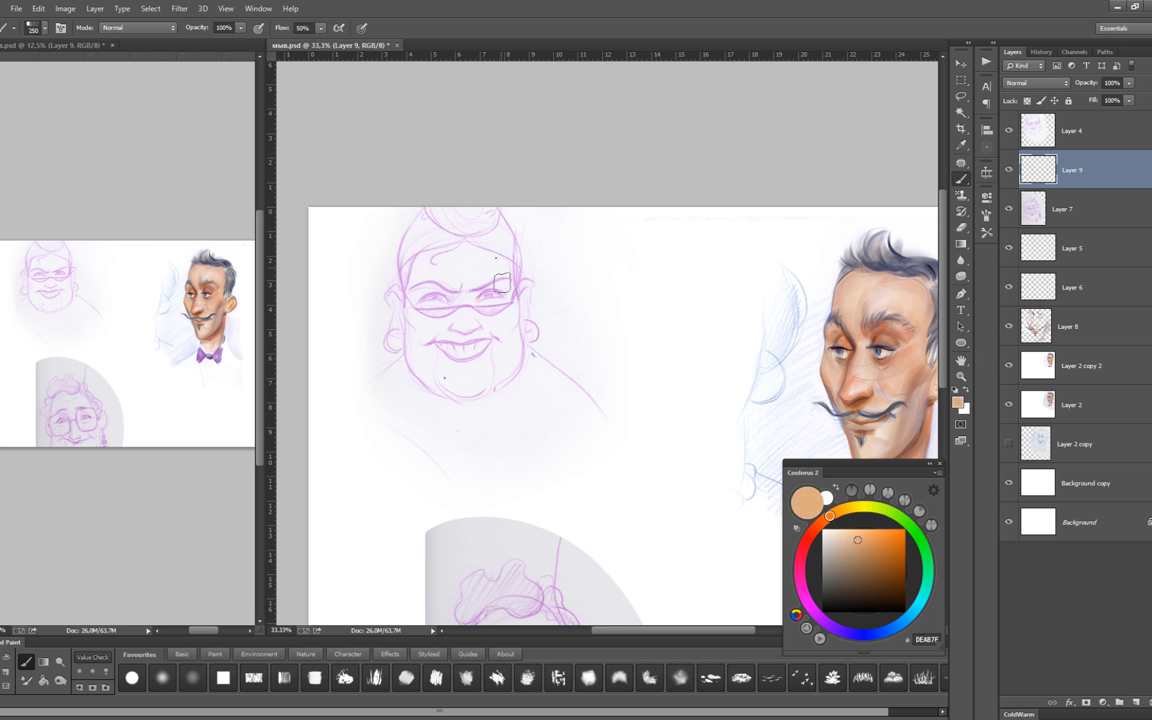
{"action": "left_click_drag", "start_coordinate": [468, 255], "coordinate": [415, 235]}
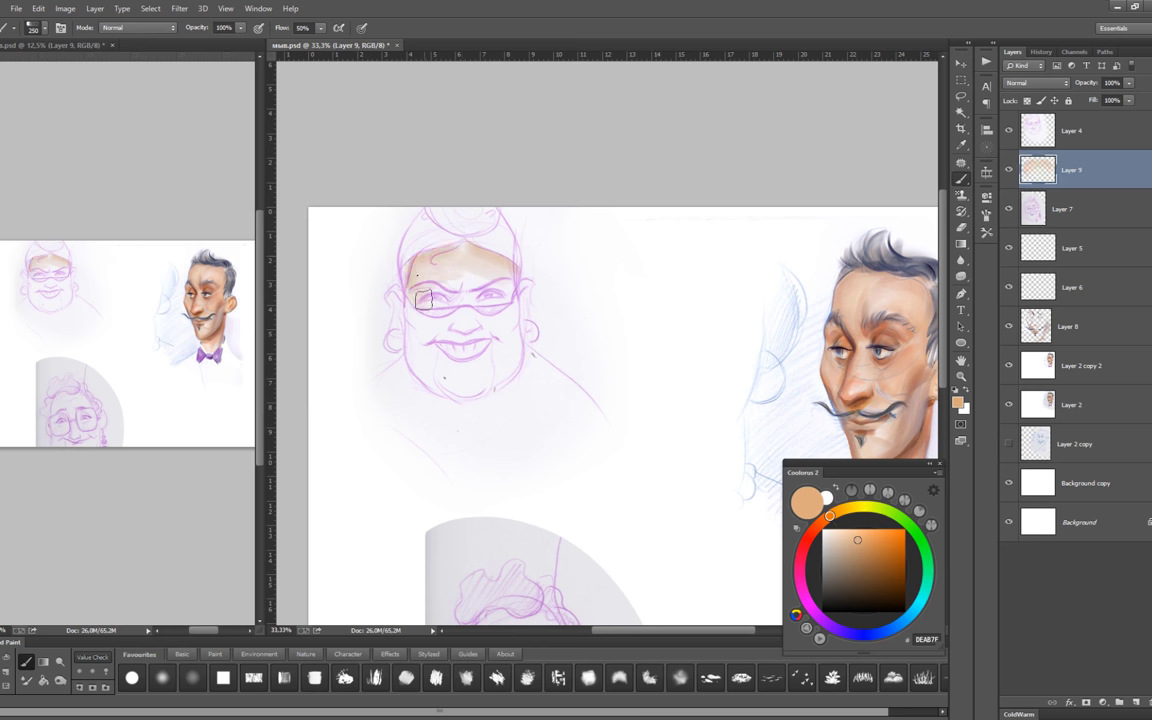
{"action": "key", "text": "bracketright"}
{"action": "key", "text": "bracketright"}
{"action": "key", "text": "bracketright"}
{"action": "mouse_move", "coordinate": [423, 300]}
{"action": "left_mouse_down"}
{"action": "mouse_move", "coordinate": [437, 375]}
{"action": "mouse_move", "coordinate": [465, 404]}
{"action": "mouse_move", "coordinate": [491, 357]}
{"action": "mouse_move", "coordinate": [443, 354]}
{"action": "left_mouse_up"}
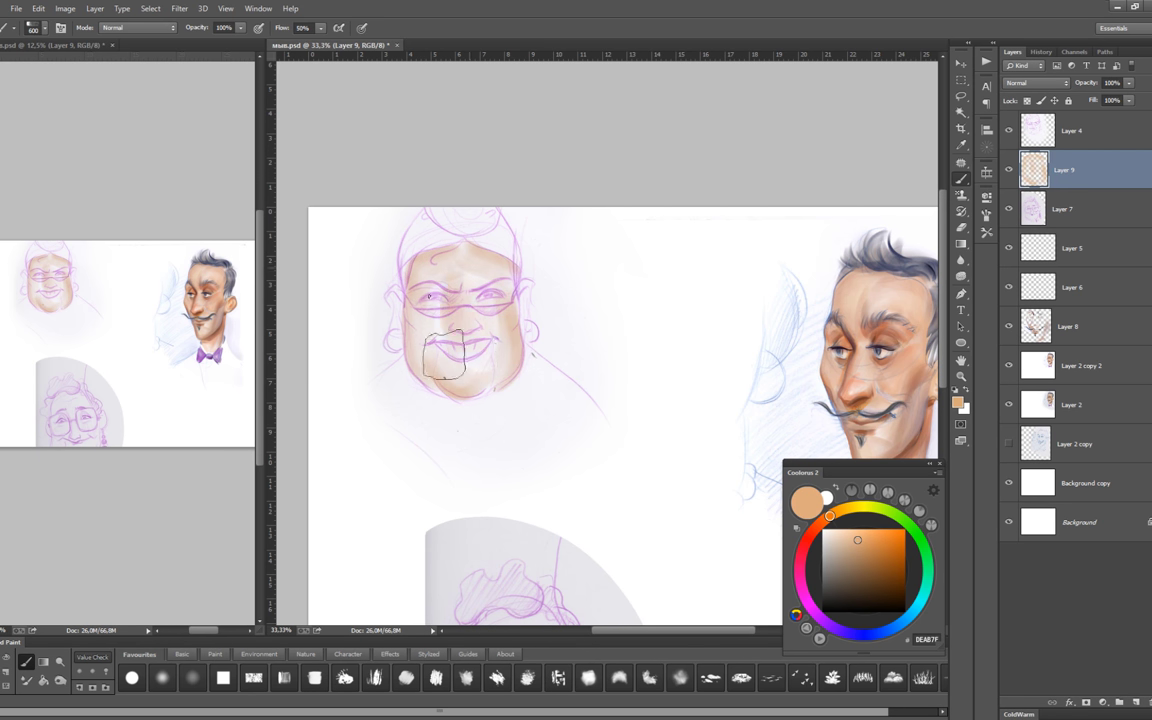
{"action": "key", "text": "bracketleft"}
{"action": "key", "text": "bracketleft"}
{"action": "key", "text": "ctrl+alt+z"}
{"action": "key", "text": "ctrl+alt+z"}
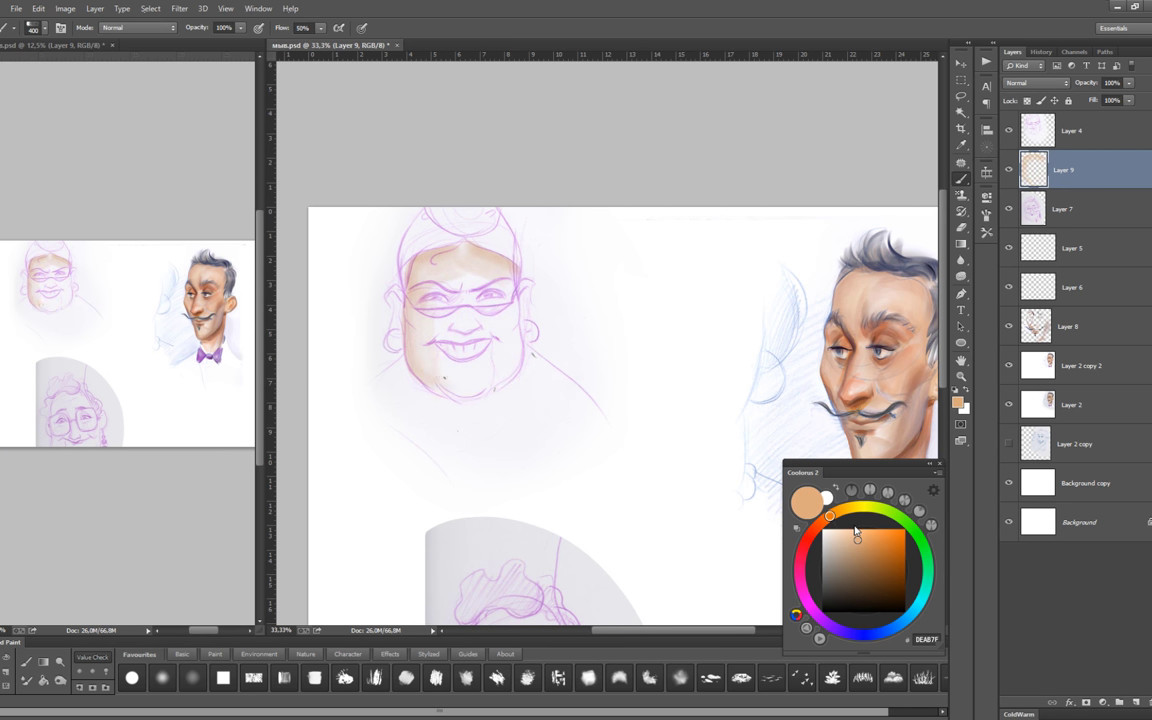
{"action": "key", "text": "ctrl+alt+z"}
{"action": "key", "text": "ctrl+alt+z"}
{"action": "left_click_drag", "start_coordinate": [565, 295], "coordinate": [625, 311]}
{"action": "key", "text": "bracketleft"}
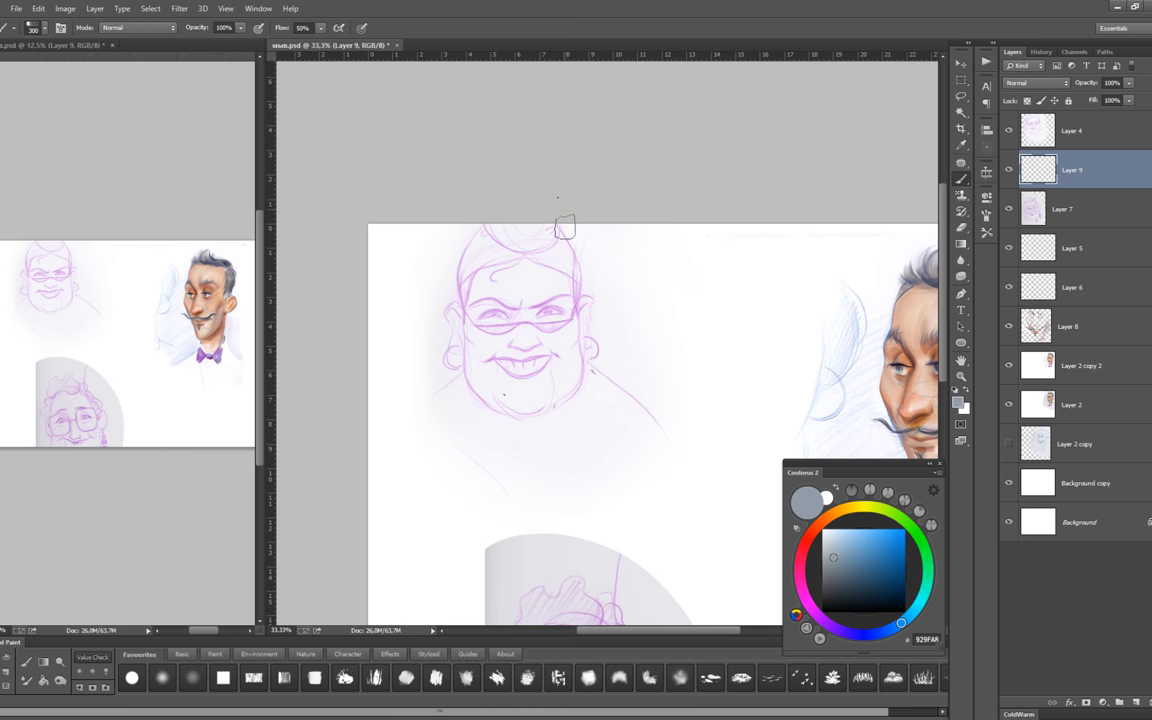
Shade soft grey-blue around the woman's head with a large brush.
{"action": "key", "text": "bracketright"}
{"action": "key", "text": "bracketright"}
{"action": "key", "text": "bracketright"}
{"action": "mouse_move", "coordinate": [609, 257]}
{"action": "left_mouse_down"}
{"action": "mouse_move", "coordinate": [411, 398]}
{"action": "mouse_move", "coordinate": [480, 297]}
{"action": "mouse_move", "coordinate": [404, 321]}
{"action": "mouse_move", "coordinate": [419, 406]}
{"action": "left_mouse_up"}
{"action": "key", "text": "bracketleft"}
{"action": "key", "text": "bracketleft"}
{"action": "key", "text": "bracketleft"}
{"action": "key", "text": "bracketleft"}
{"action": "key", "text": "bracketleft"}
{"action": "key", "text": "bracketleft"}
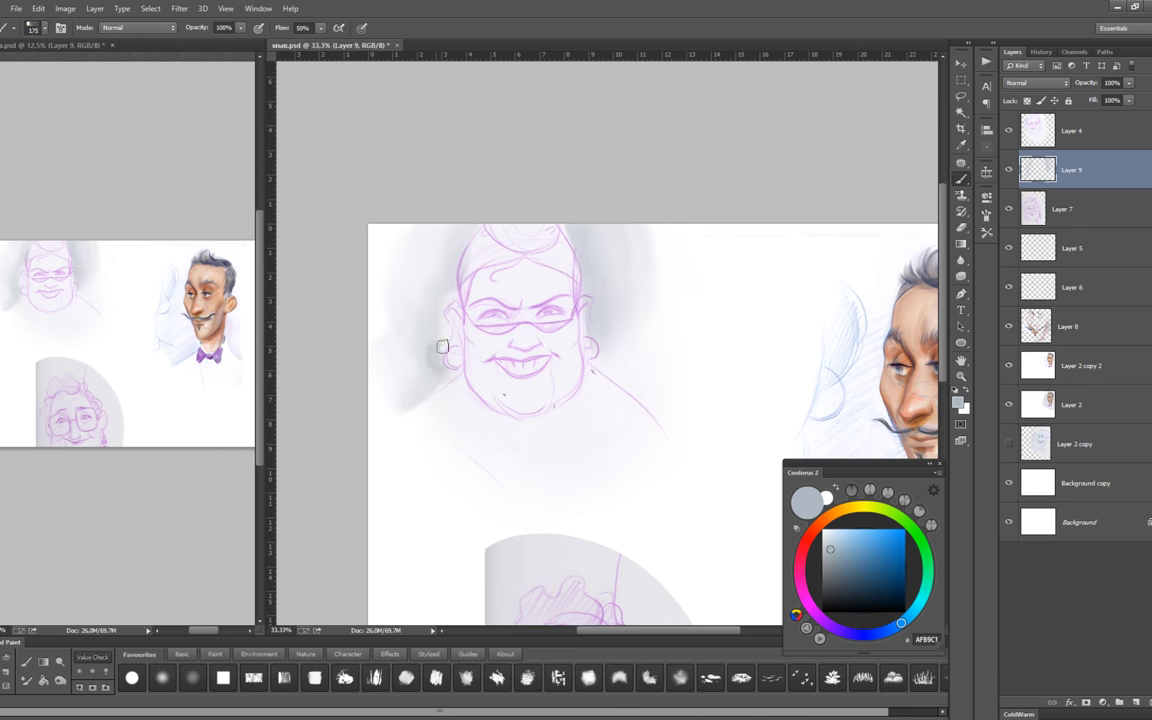
{"action": "key", "text": "bracketright"}
{"action": "key", "text": "bracketright"}
{"action": "key", "text": "bracketright"}
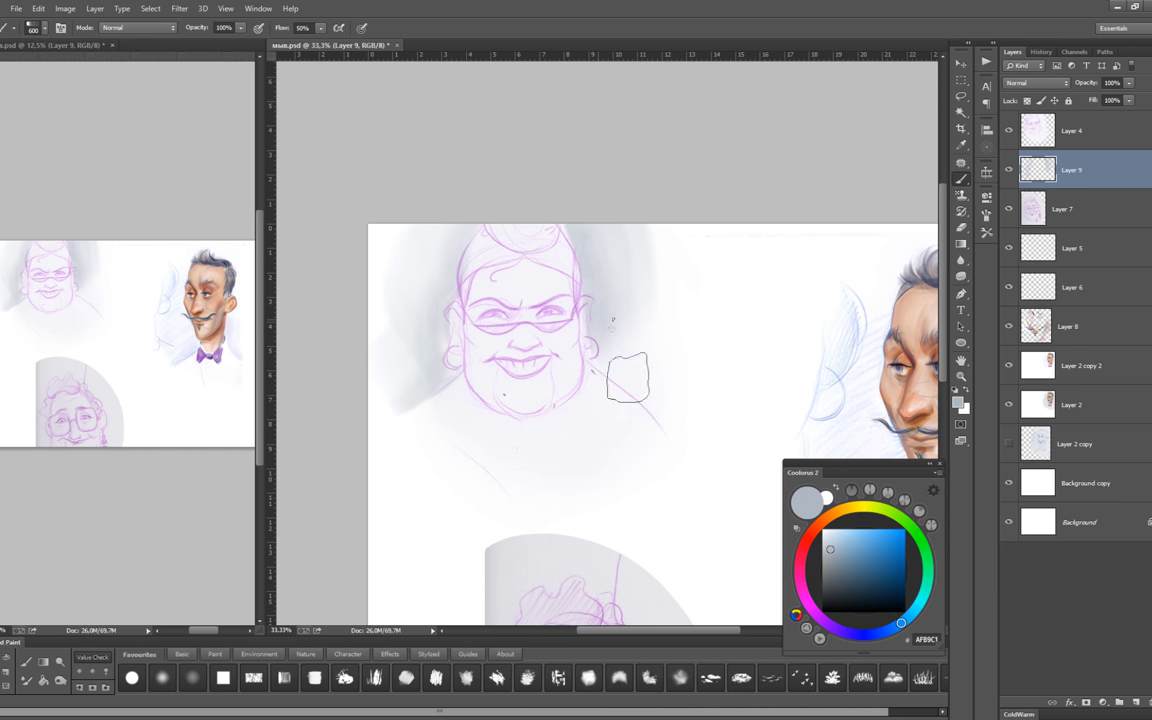
{"action": "key", "text": "bracketright"}
{"action": "key", "text": "bracketright"}
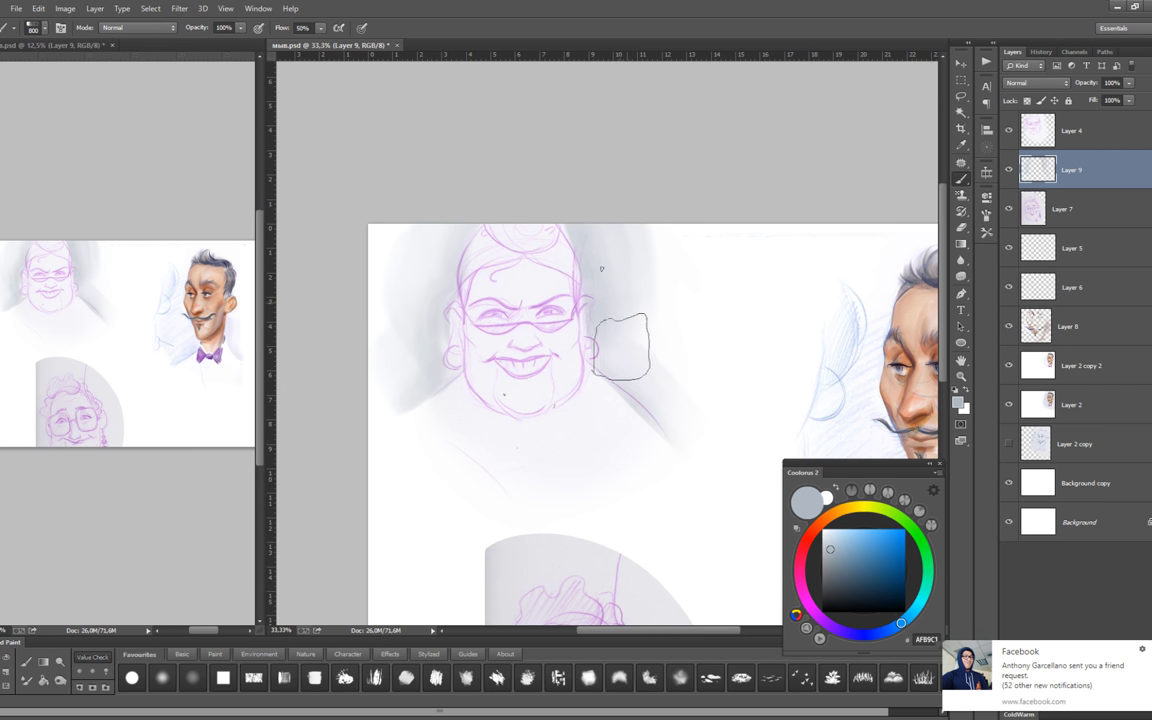
Paint a salmon glow over her chin, jaw, face and left cheek.
{"action": "left_click", "coordinate": [812, 531]}
{"action": "left_click", "coordinate": [848, 539]}
{"action": "key", "text": "bracketleft"}
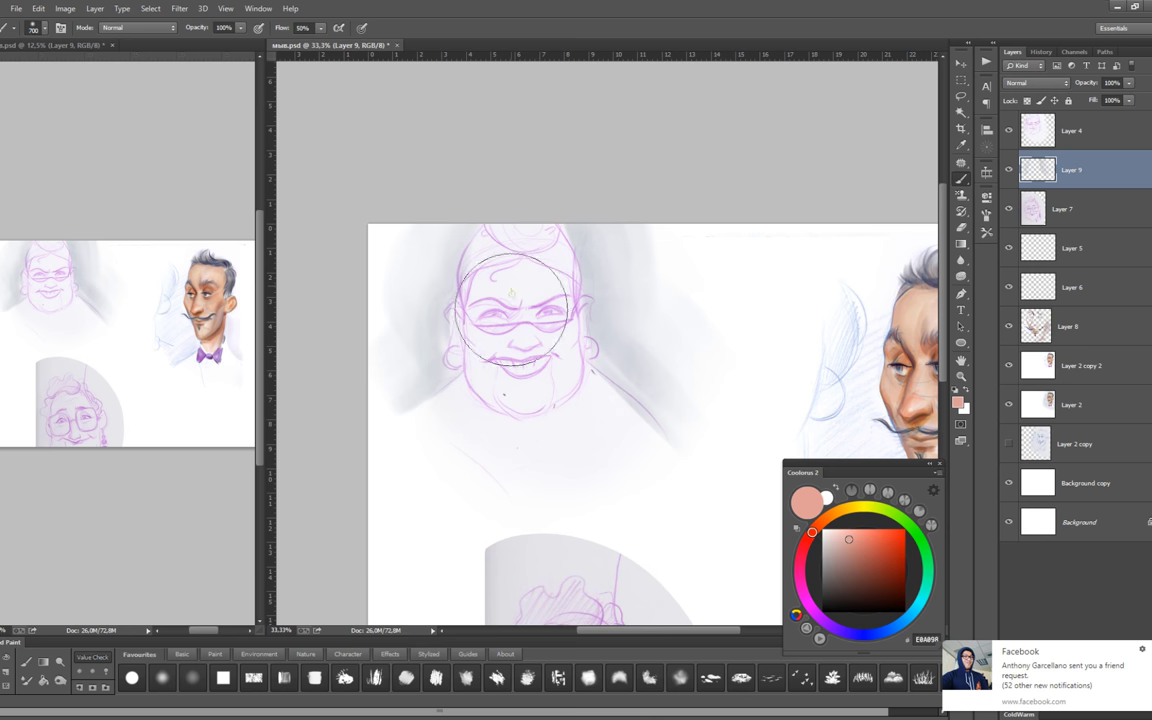
{"action": "key", "text": "bracketleft"}
{"action": "key", "text": "bracketleft"}
{"action": "key", "text": "bracketleft"}
{"action": "left_click_drag", "start_coordinate": [463, 380], "coordinate": [571, 334]}
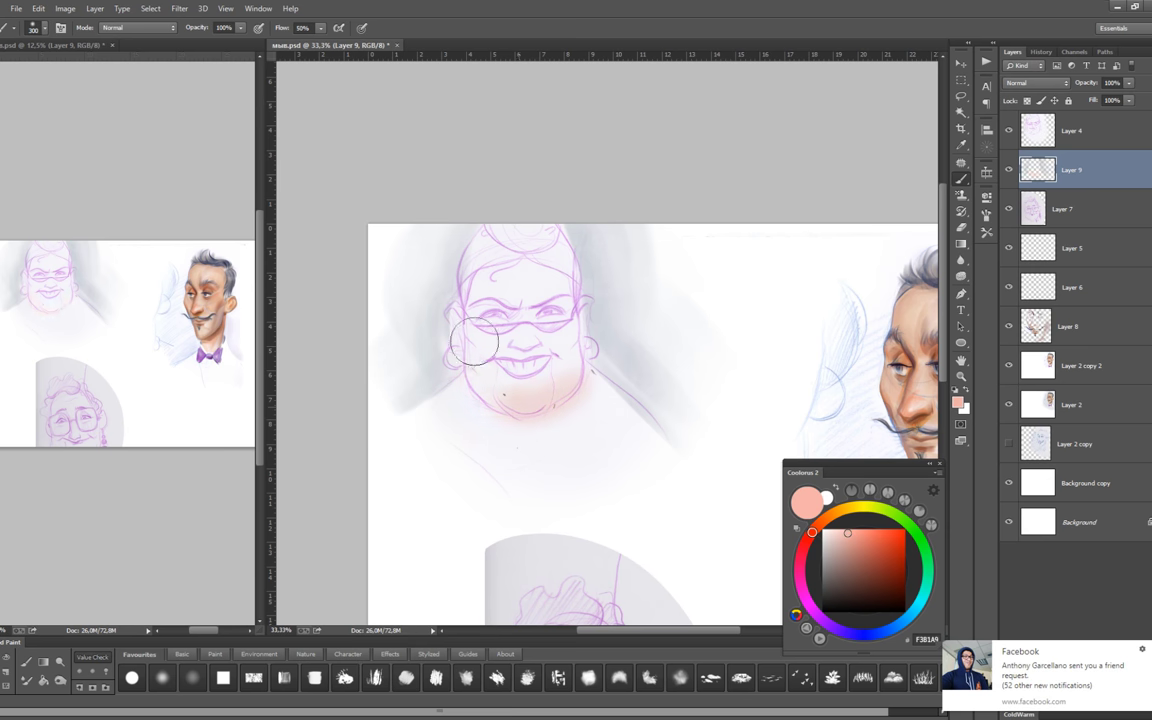
{"action": "left_click_drag", "start_coordinate": [474, 342], "coordinate": [488, 250]}
{"action": "left_click_drag", "start_coordinate": [598, 365], "coordinate": [567, 371]}
{"action": "key", "text": "bracketleft"}
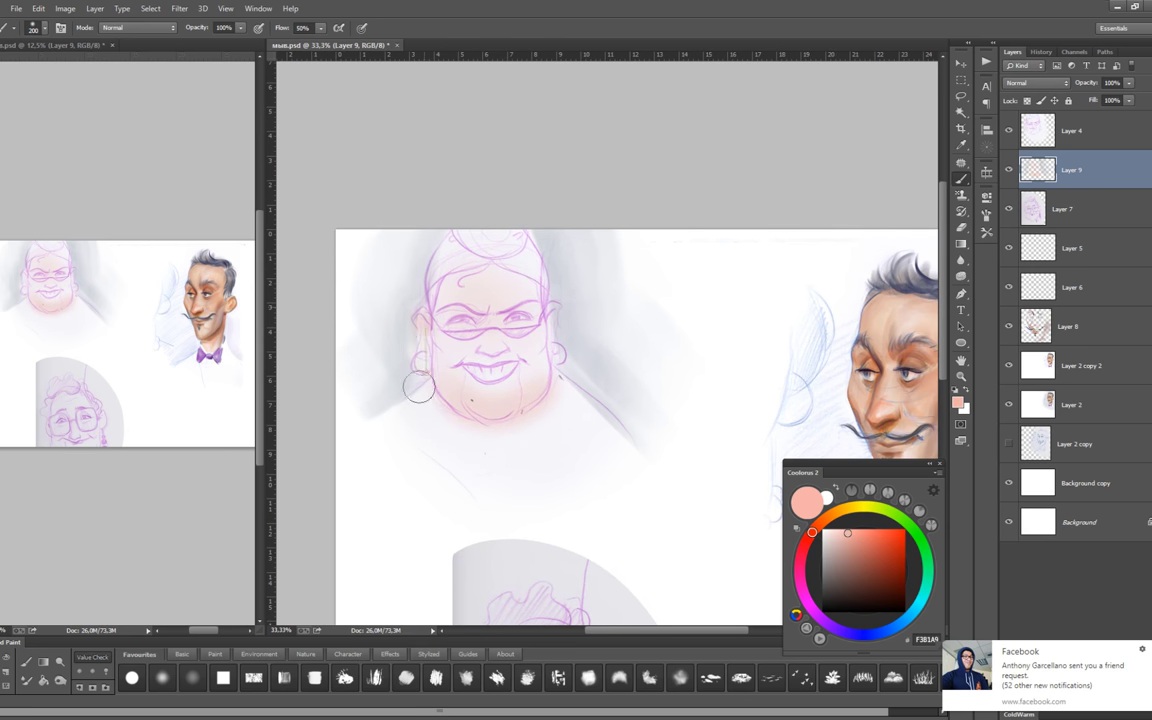
{"action": "mouse_move", "coordinate": [419, 387]}
{"action": "left_mouse_down"}
{"action": "mouse_move", "coordinate": [490, 320]}
{"action": "mouse_move", "coordinate": [396, 296]}
{"action": "left_mouse_up"}
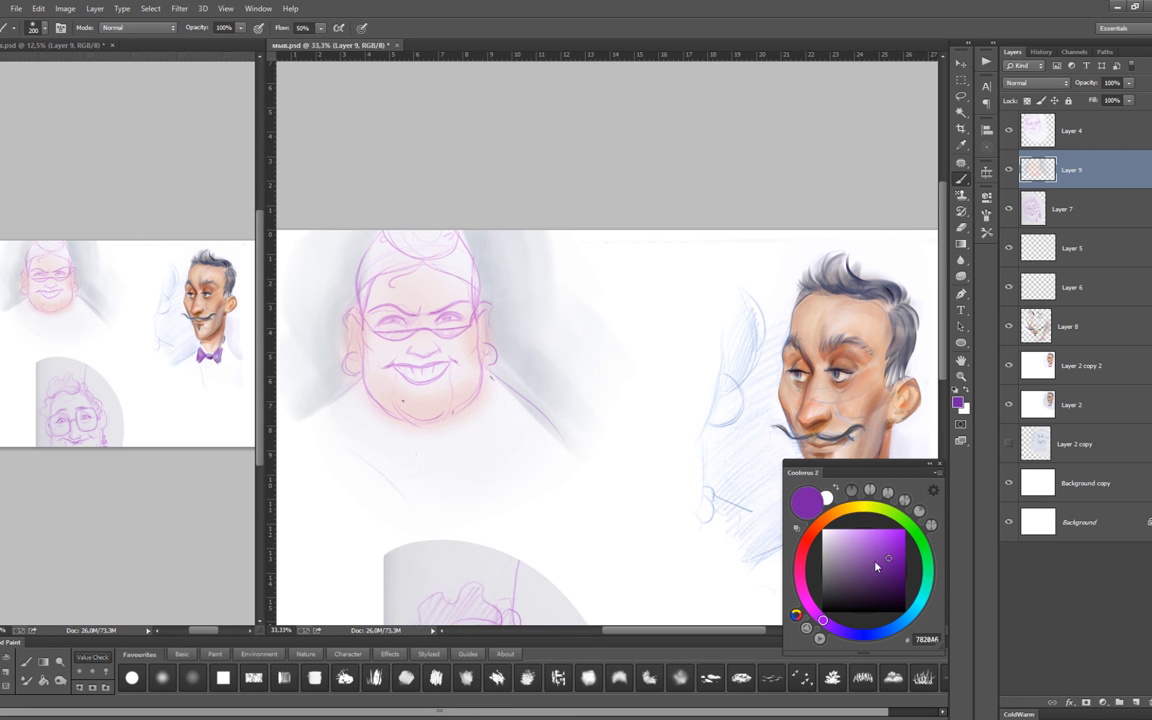
Choose a brush preset and paint a soft violet wash over the hair bun.
{"action": "left_click", "coordinate": [987, 232]}
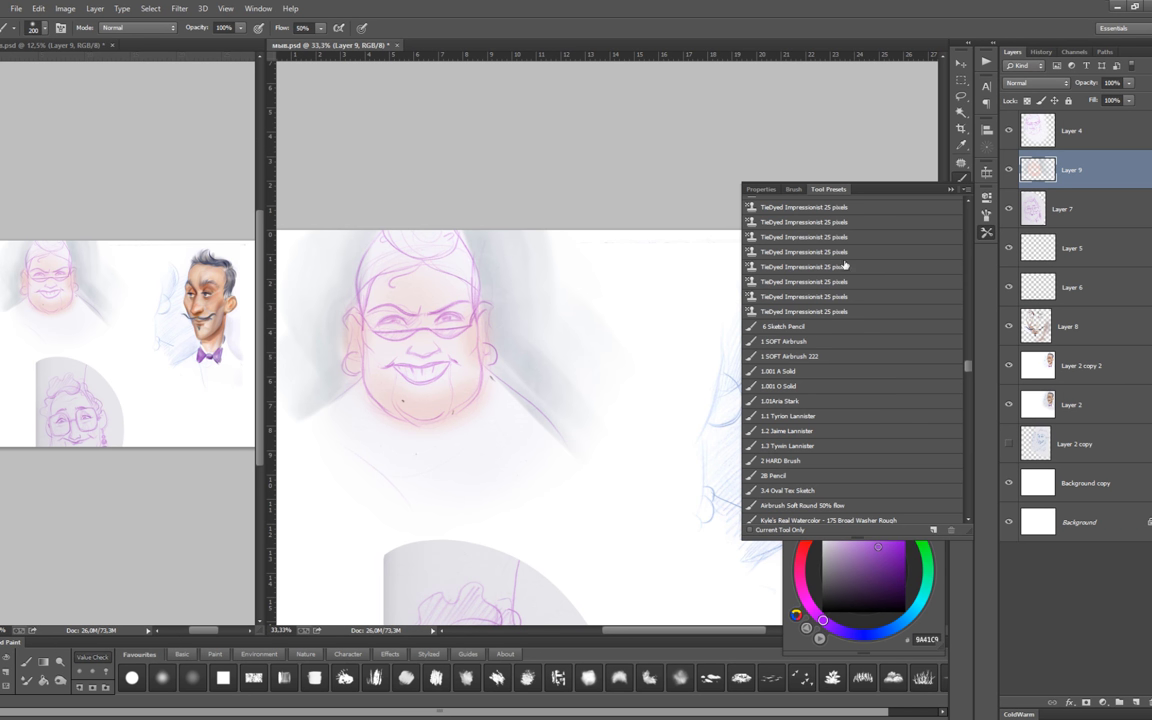
{"action": "left_click", "coordinate": [803, 420]}
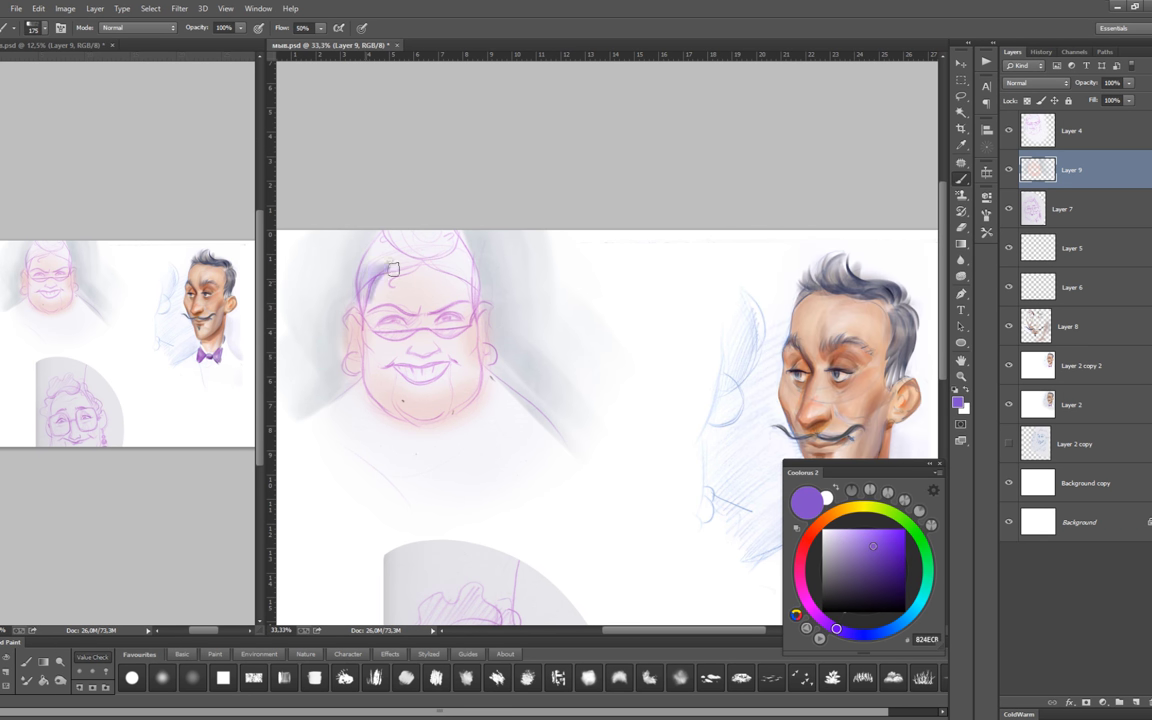
{"action": "left_click_drag", "start_coordinate": [399, 267], "coordinate": [361, 313]}
{"action": "key", "text": "bracketleft"}
{"action": "key", "text": "bracketleft"}
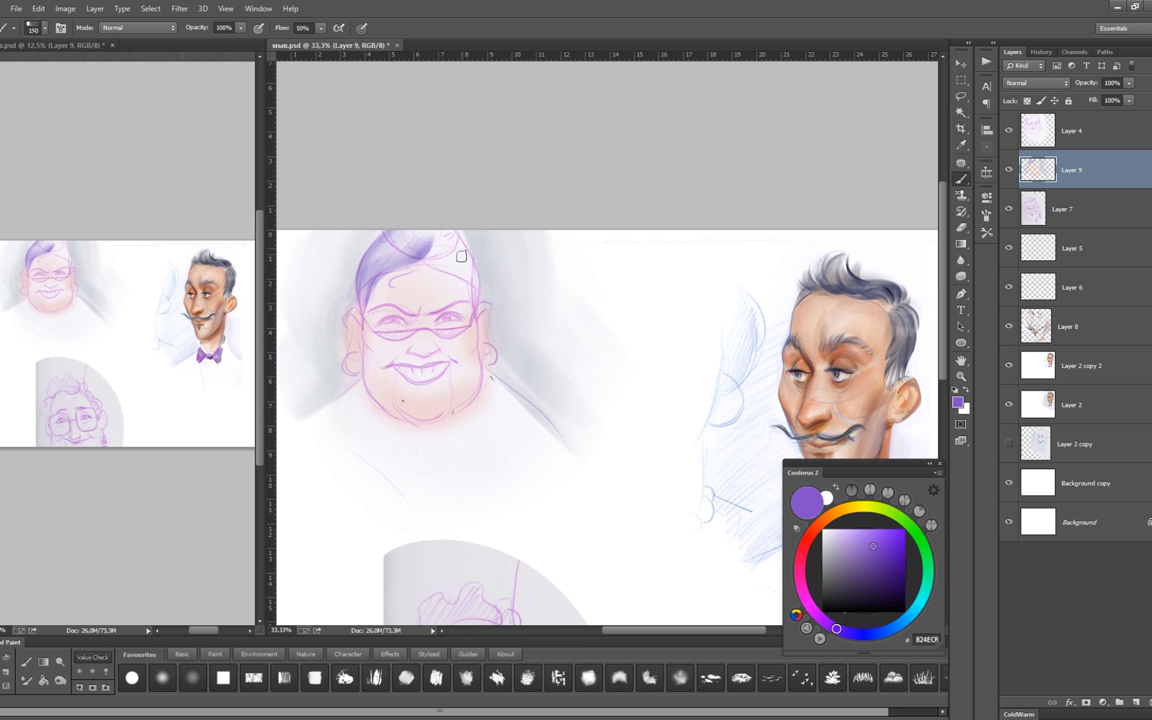
{"action": "mouse_move", "coordinate": [358, 245]}
{"action": "left_mouse_down"}
{"action": "mouse_move", "coordinate": [414, 224]}
{"action": "mouse_move", "coordinate": [430, 262]}
{"action": "left_mouse_up"}
{"action": "mouse_move", "coordinate": [405, 214]}
{"action": "left_mouse_down"}
{"action": "mouse_move", "coordinate": [453, 240]}
{"action": "mouse_move", "coordinate": [372, 236]}
{"action": "left_mouse_up"}
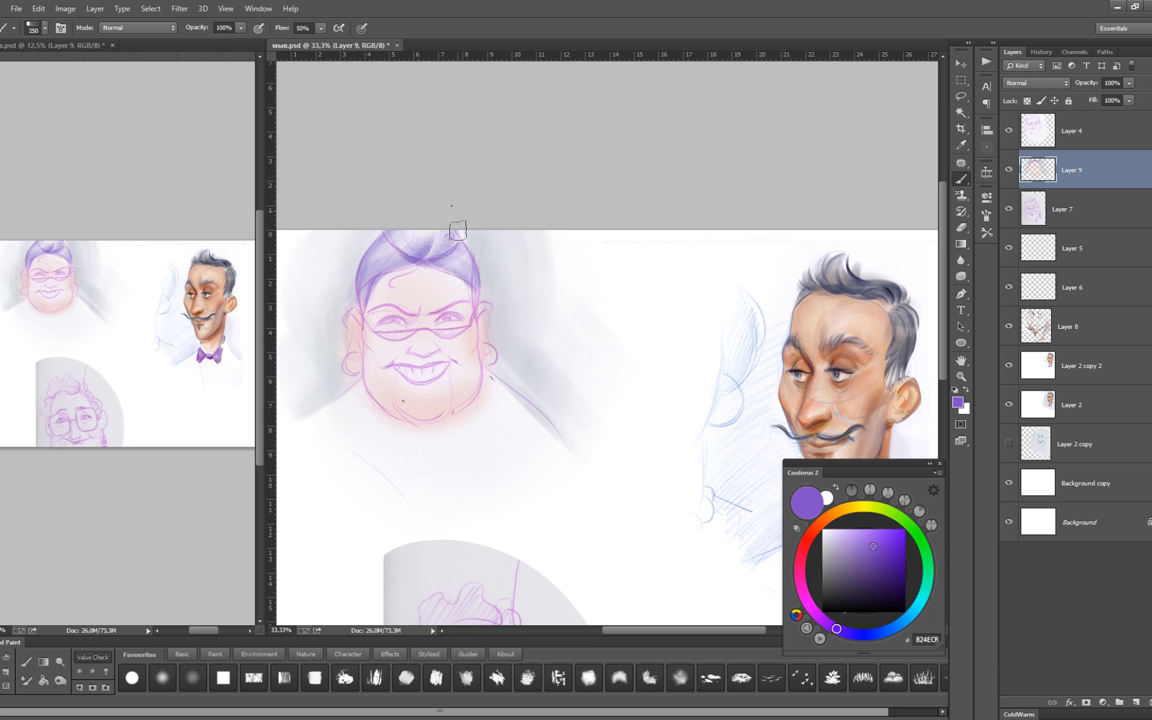
Paint a dark brown eyebrow stroke above the glasses with a small brush.
{"action": "key", "text": "bracketleft"}
{"action": "key", "text": "bracketleft"}
{"action": "key", "text": "bracketleft"}
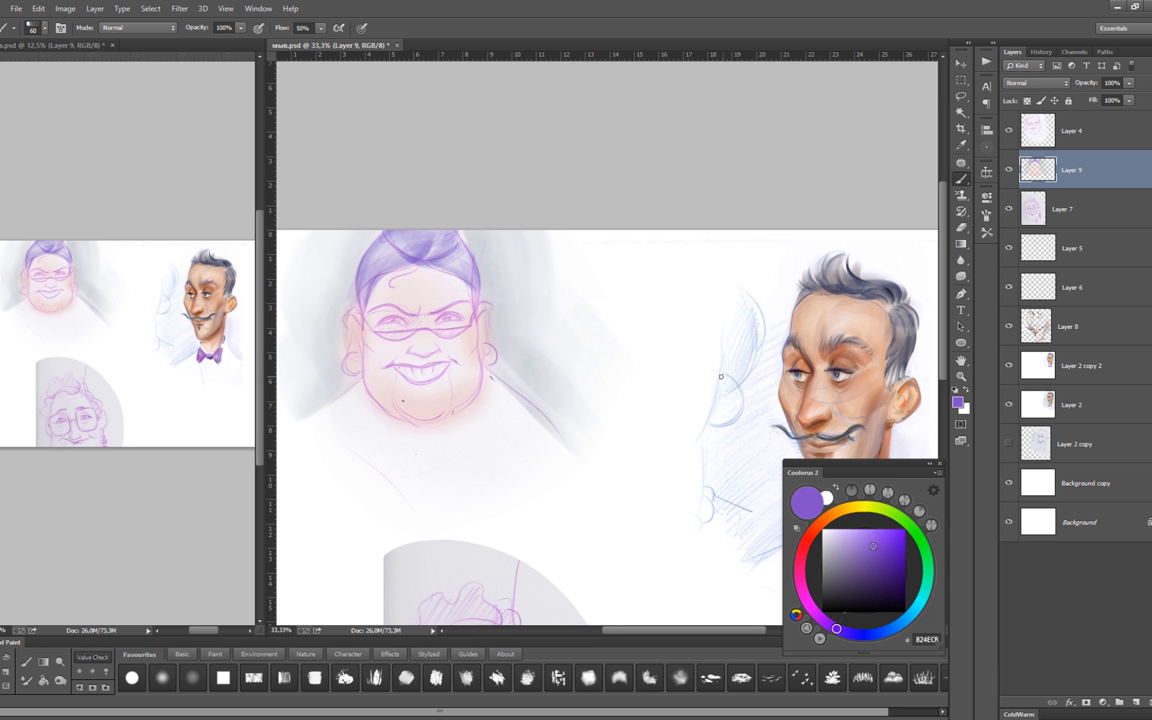
{"action": "left_click", "coordinate": [814, 529]}
{"action": "left_click", "coordinate": [873, 568]}
{"action": "key", "text": "bracketleft"}
{"action": "key", "text": "bracketleft"}
{"action": "mouse_move", "coordinate": [390, 312]}
{"action": "left_mouse_down"}
{"action": "mouse_move", "coordinate": [430, 318]}
{"action": "mouse_move", "coordinate": [418, 305]}
{"action": "left_mouse_up"}
{"action": "key", "text": "bracketleft"}
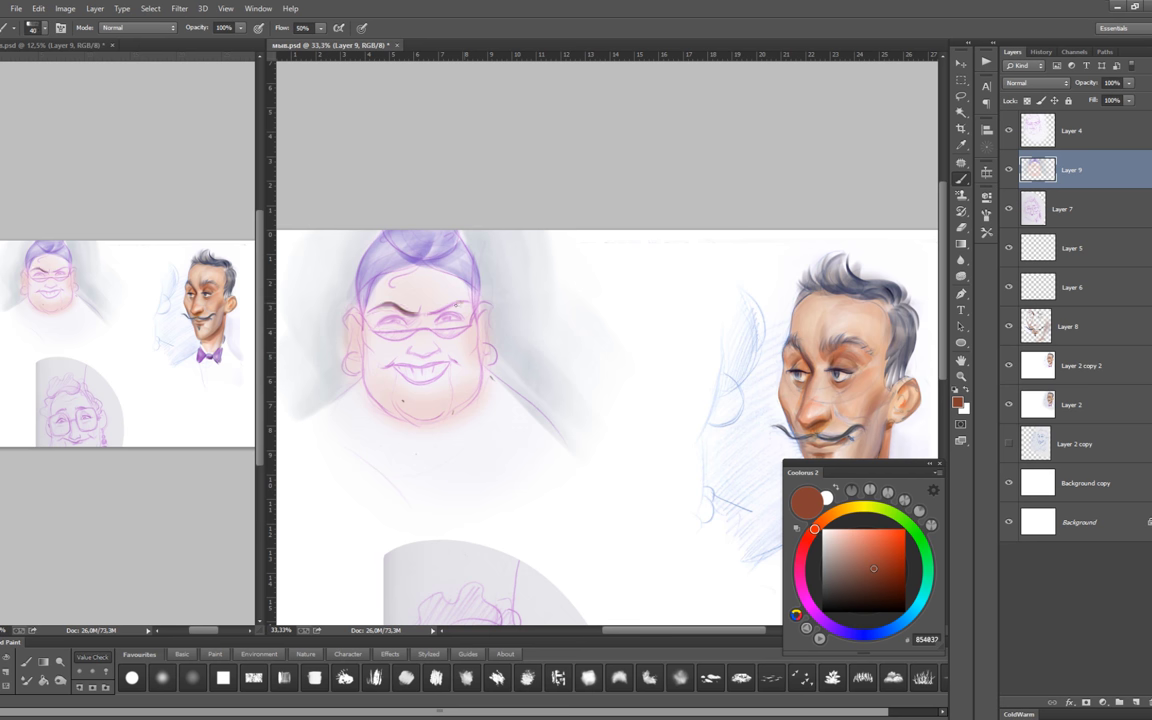
Paint the woman's lips bright orange-red.
{"action": "left_click", "coordinate": [901, 540]}
{"action": "scroll", "coordinate": [398, 379], "scroll_direction": "up", "scroll_amount": 1}
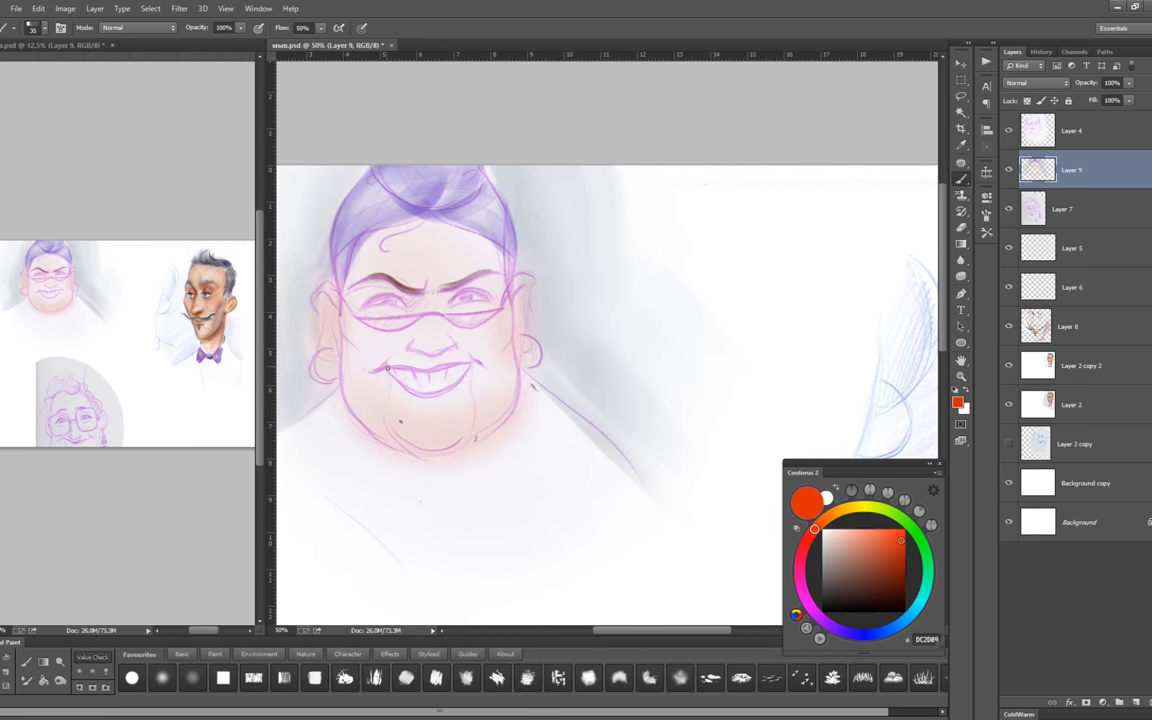
{"action": "key", "text": "bracketleft"}
{"action": "left_click_drag", "start_coordinate": [395, 368], "coordinate": [432, 369]}
{"action": "scroll", "coordinate": [470, 390], "scroll_direction": "down", "scroll_amount": 1}
{"action": "key", "text": "bracketright"}
{"action": "key", "text": "bracketright"}
Try pink tones, then paint warm peach-orange shading over the left eye.
{"action": "left_click", "coordinate": [453, 320], "text": "alt"}
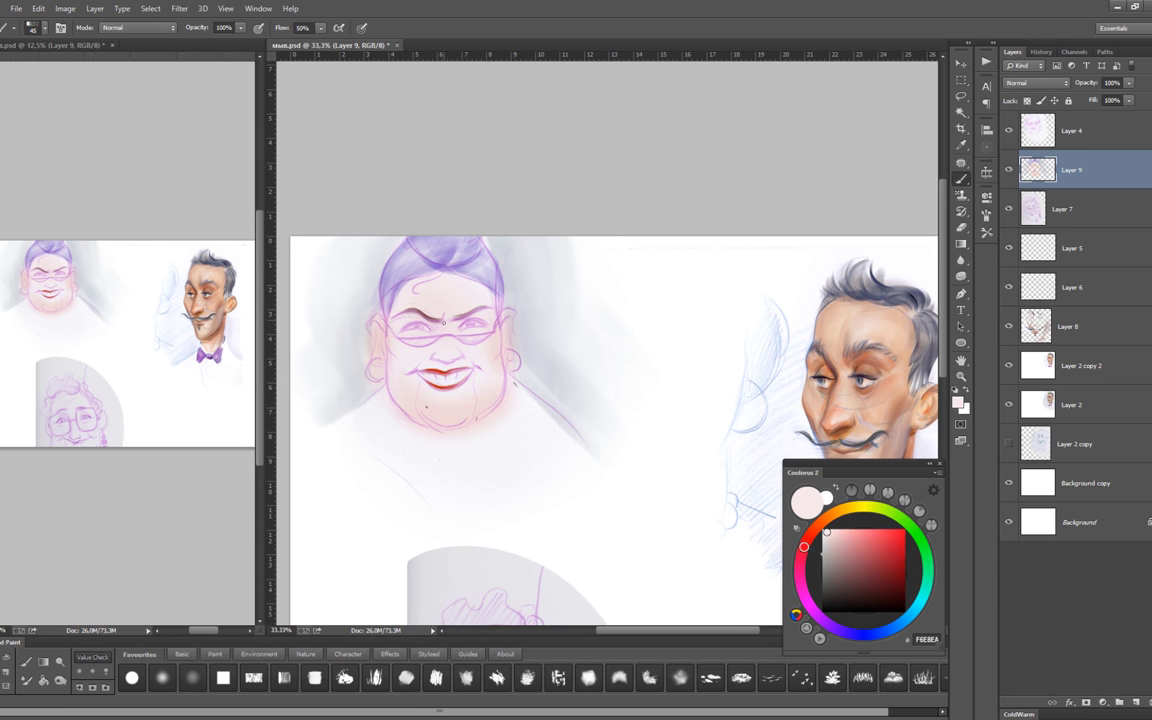
{"action": "left_click", "coordinate": [434, 258], "text": "alt"}
{"action": "key", "text": "bracketright"}
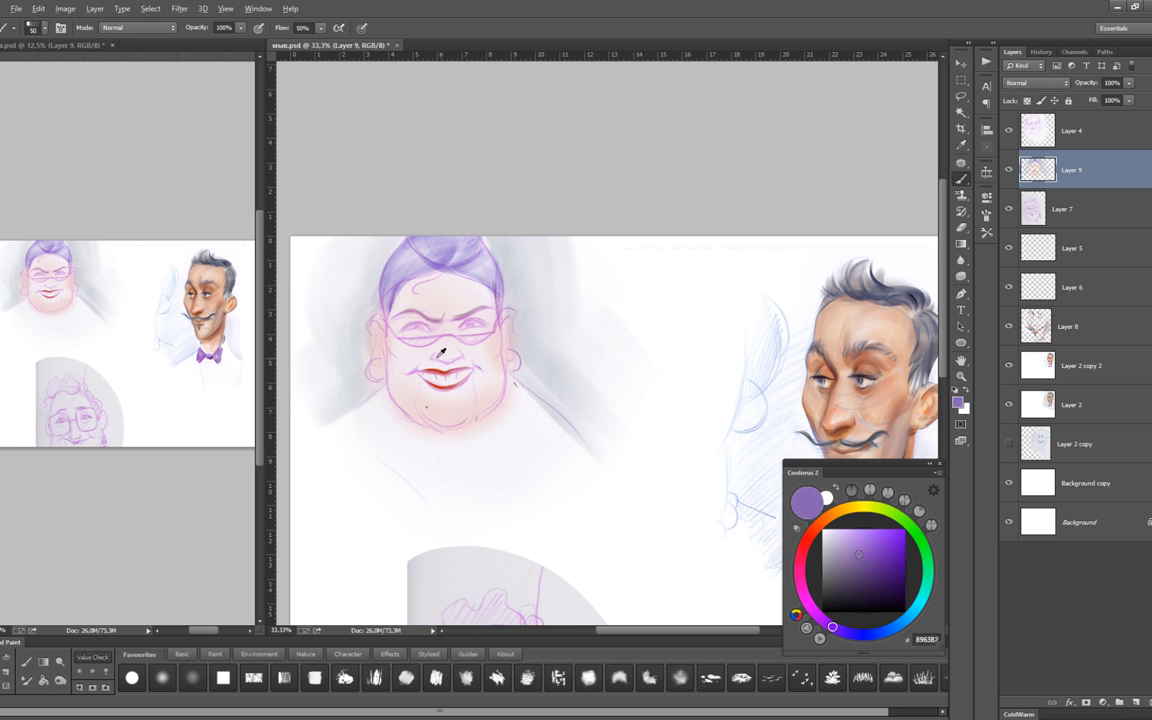
{"action": "left_click", "coordinate": [862, 362], "text": "alt"}
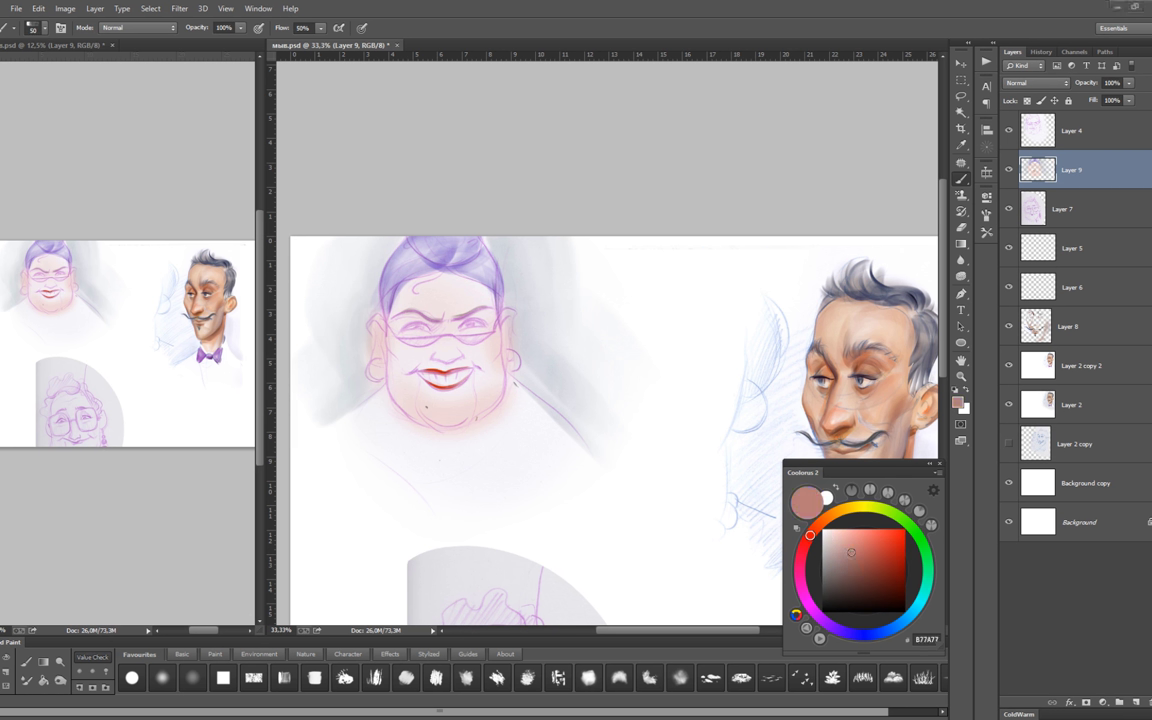
{"action": "scroll", "coordinate": [420, 315], "scroll_direction": "up", "scroll_amount": 1}
{"action": "left_click", "coordinate": [446, 348], "text": "alt"}
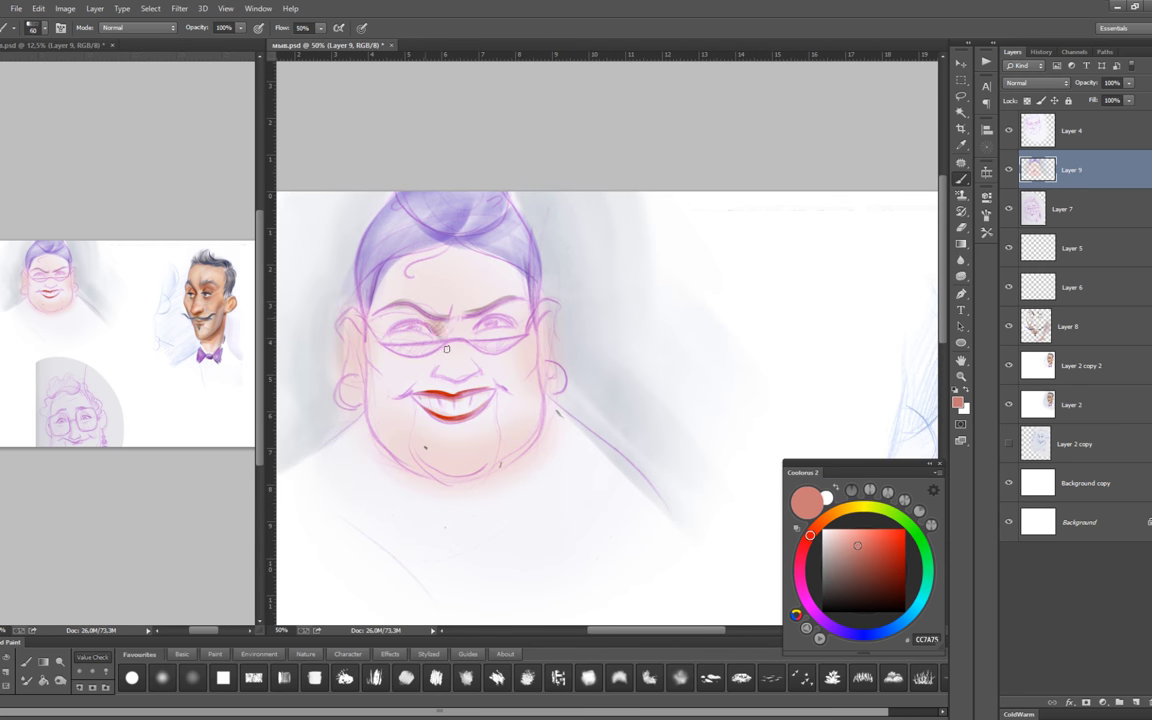
{"action": "left_click", "coordinate": [828, 517]}
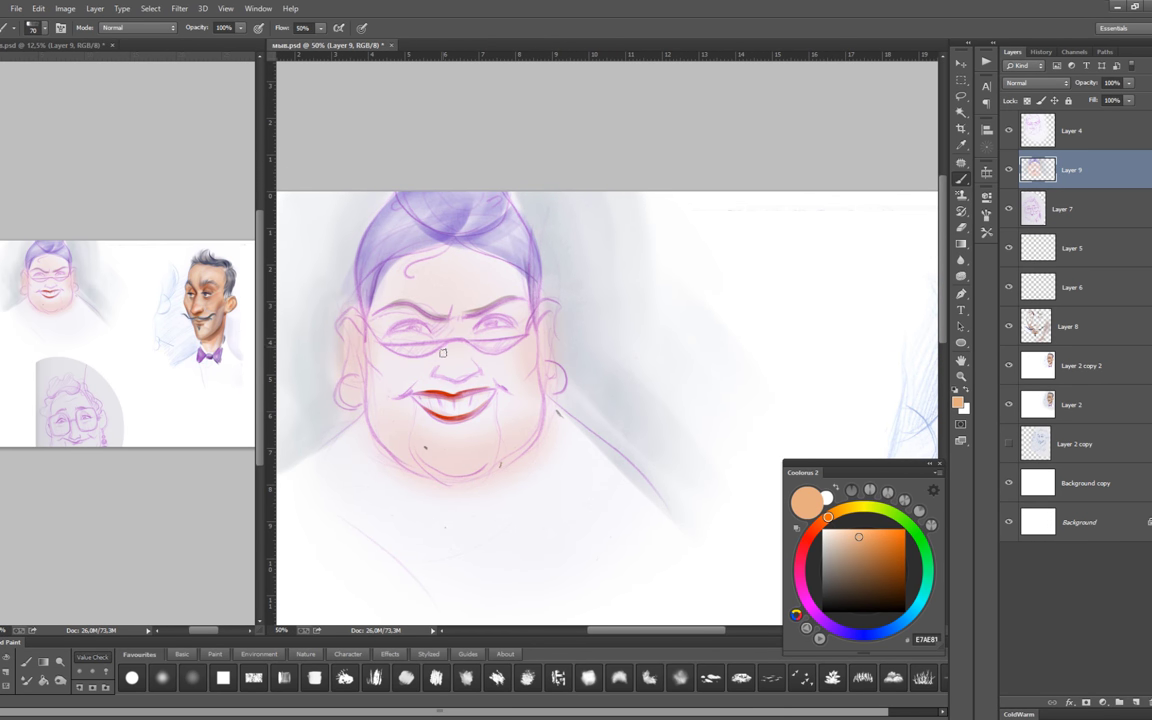
{"action": "left_click_drag", "start_coordinate": [425, 322], "coordinate": [512, 320]}
Switch to dark brown with a smaller brush for the squinting eye detail.
{"action": "left_click", "coordinate": [847, 587]}
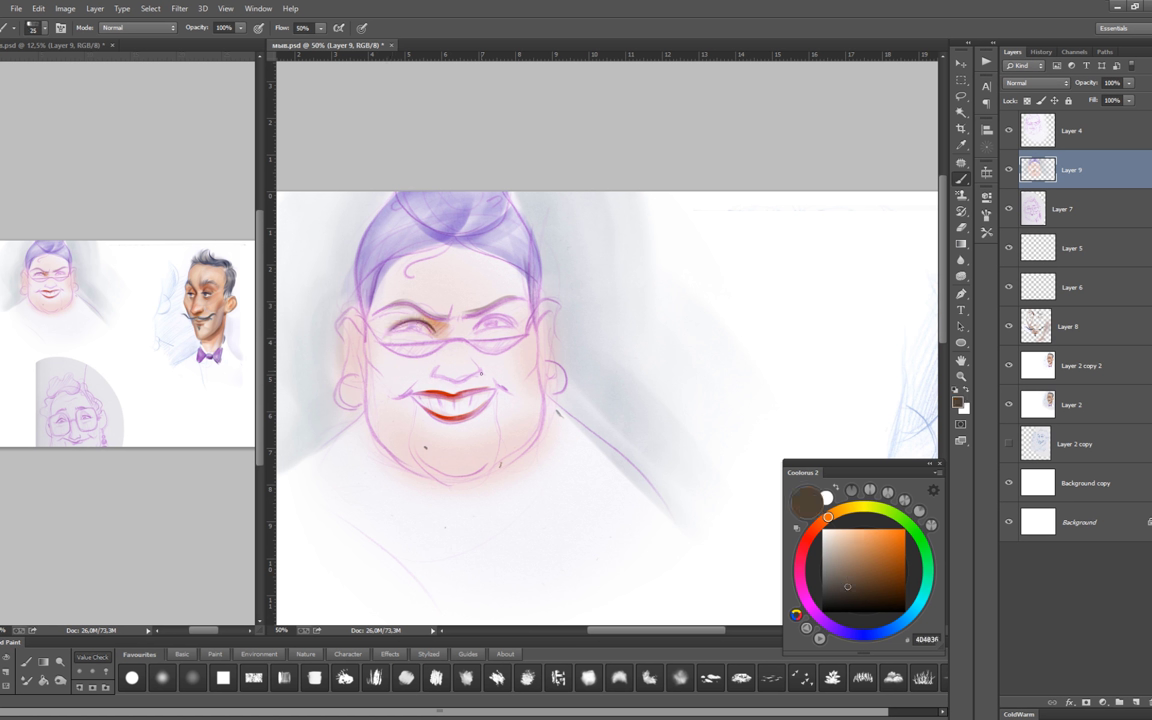
{"action": "key", "text": "bracketleft"}
{"action": "left_click_drag", "start_coordinate": [700, 400], "coordinate": [745, 425]}
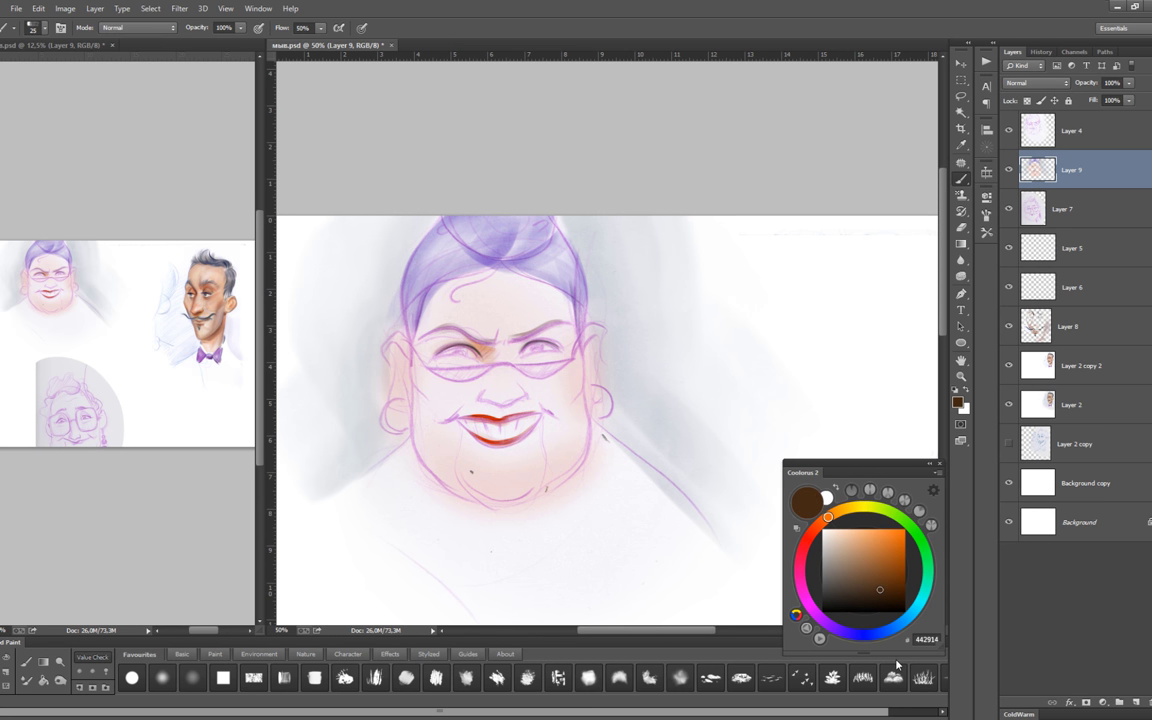
Paint a light tan skin tone over the woman's upper face with a large brush.
{"action": "left_click", "coordinate": [727, 452], "text": "alt"}
{"action": "scroll", "coordinate": [500, 390], "scroll_direction": "down", "scroll_amount": 1}
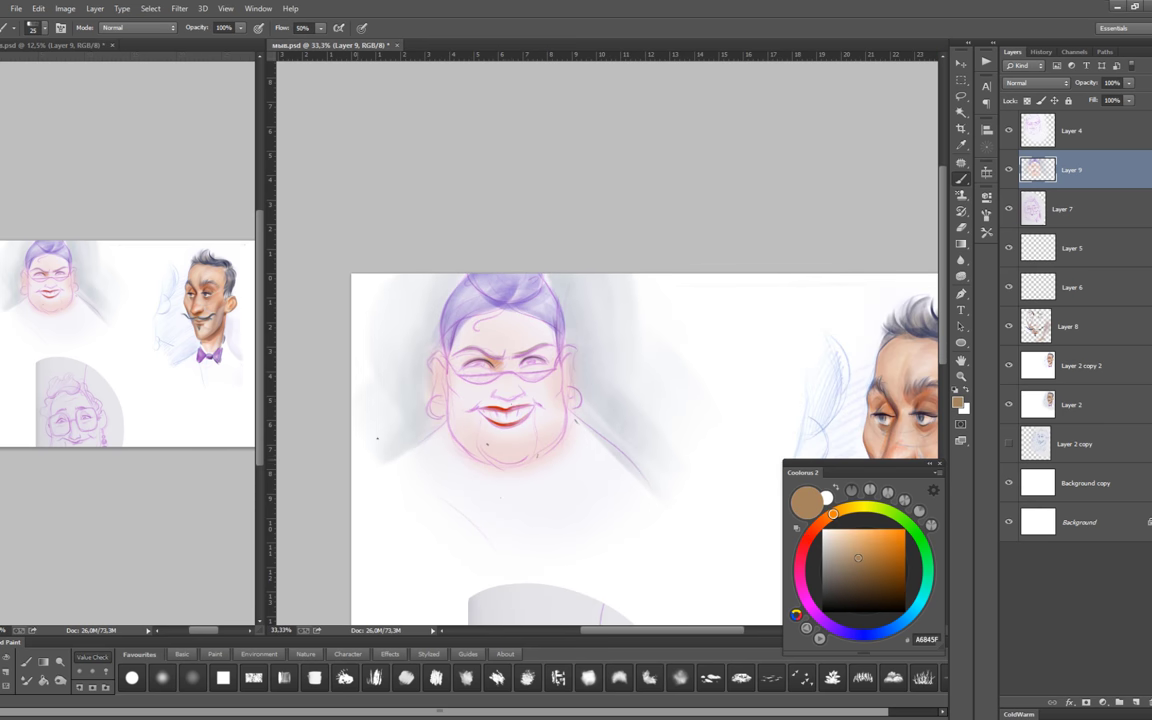
{"action": "left_click", "coordinate": [470, 358], "text": "alt"}
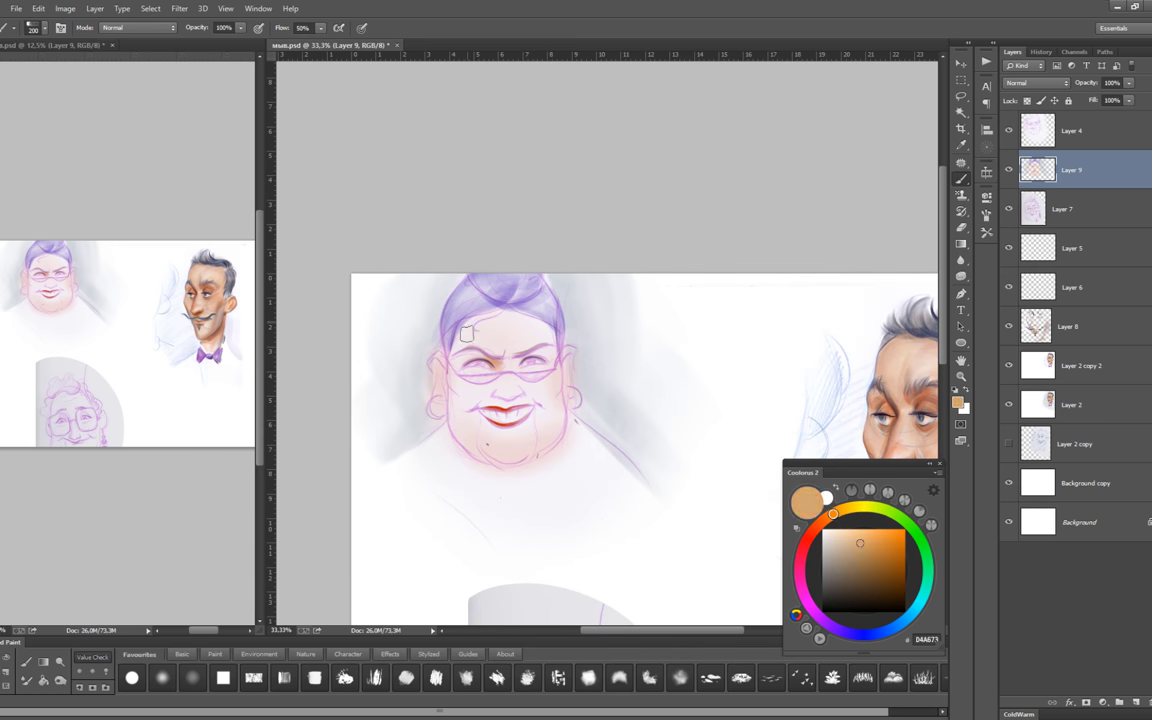
{"action": "key", "text": "bracketright"}
{"action": "key", "text": "bracketright"}
{"action": "key", "text": "bracketright"}
{"action": "left_click", "coordinate": [551, 437], "text": "alt"}
{"action": "left_click_drag", "start_coordinate": [480, 305], "coordinate": [500, 350]}
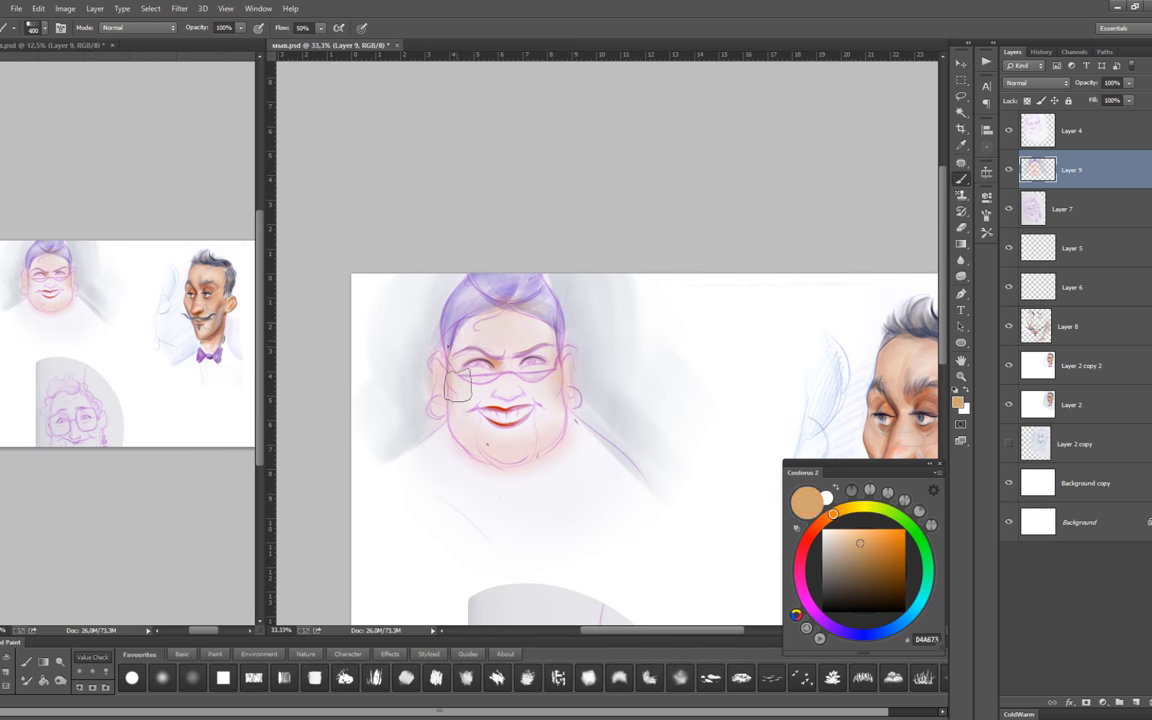
Switch to a pinkish skin colour and a slightly smaller brush to warm the nose and cheeks.
{"action": "key", "text": "bracketleft"}
{"action": "key", "text": "bracketleft"}
{"action": "key", "text": "bracketleft"}
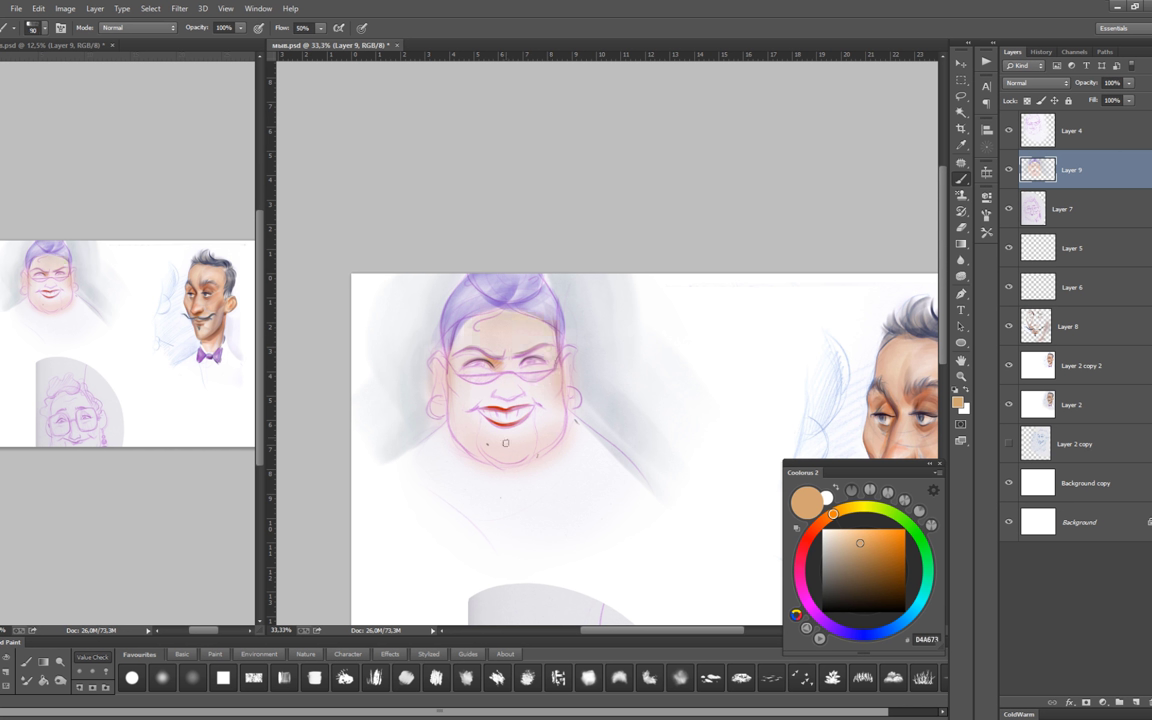
{"action": "key", "text": "bracketright"}
{"action": "key", "text": "bracketright"}
{"action": "key", "text": "bracketright"}
{"action": "left_click", "coordinate": [512, 398], "text": "alt"}
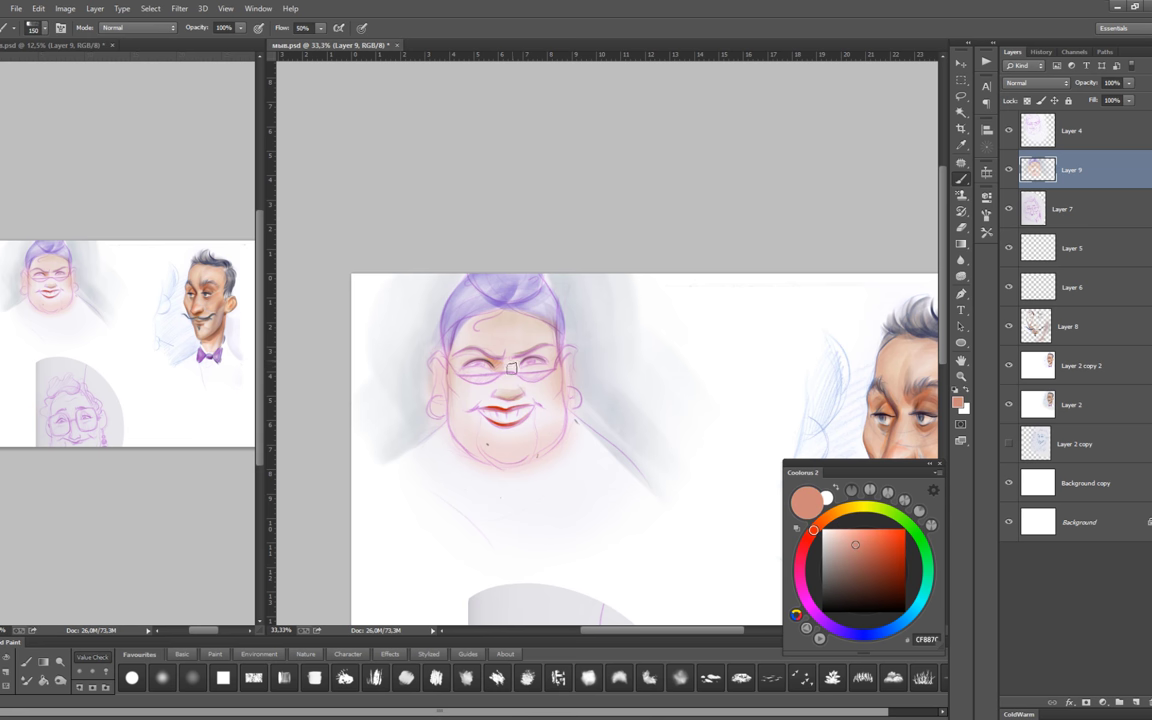
{"action": "key", "text": "bracketleft"}
{"action": "key", "text": "bracketleft"}
{"action": "scroll", "coordinate": [700, 500], "scroll_direction": "right", "scroll_amount": 1}
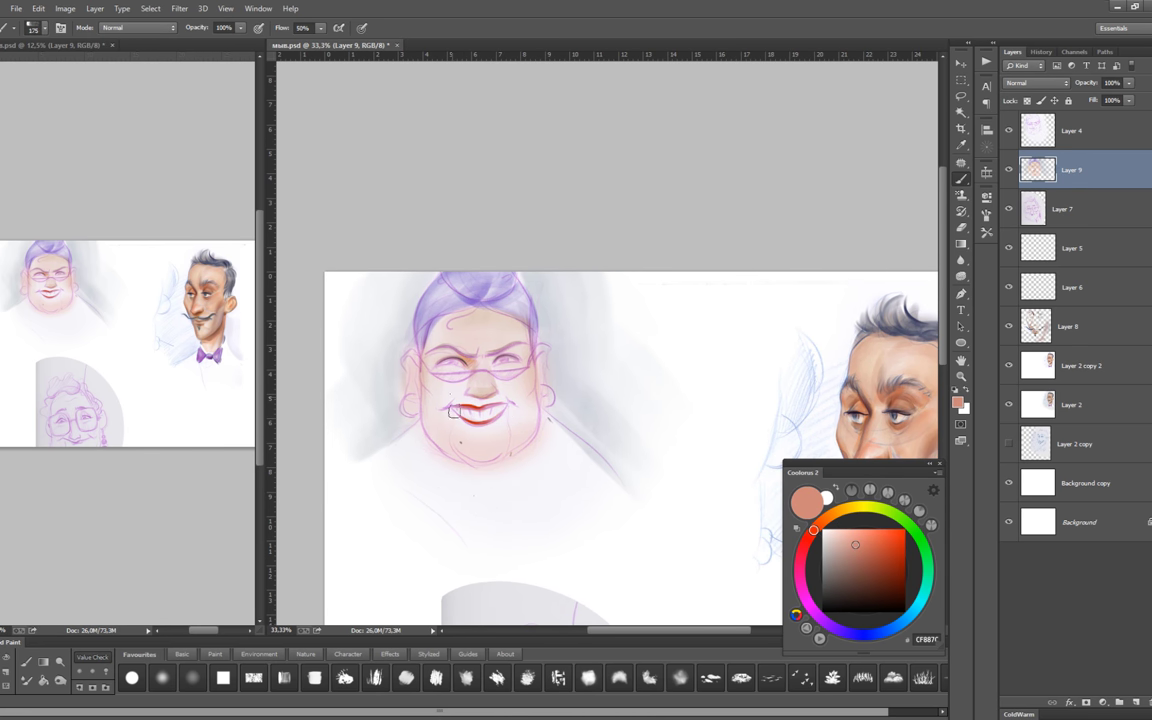
Add dark brown details with a fine brush, undoing a stray mark near the left eye.
{"action": "left_click", "coordinate": [862, 362], "text": "alt"}
{"action": "key", "text": "bracketleft"}
{"action": "key", "text": "bracketleft"}
{"action": "key", "text": "bracketleft"}
{"action": "scroll", "coordinate": [446, 355], "scroll_direction": "up", "scroll_amount": 1}
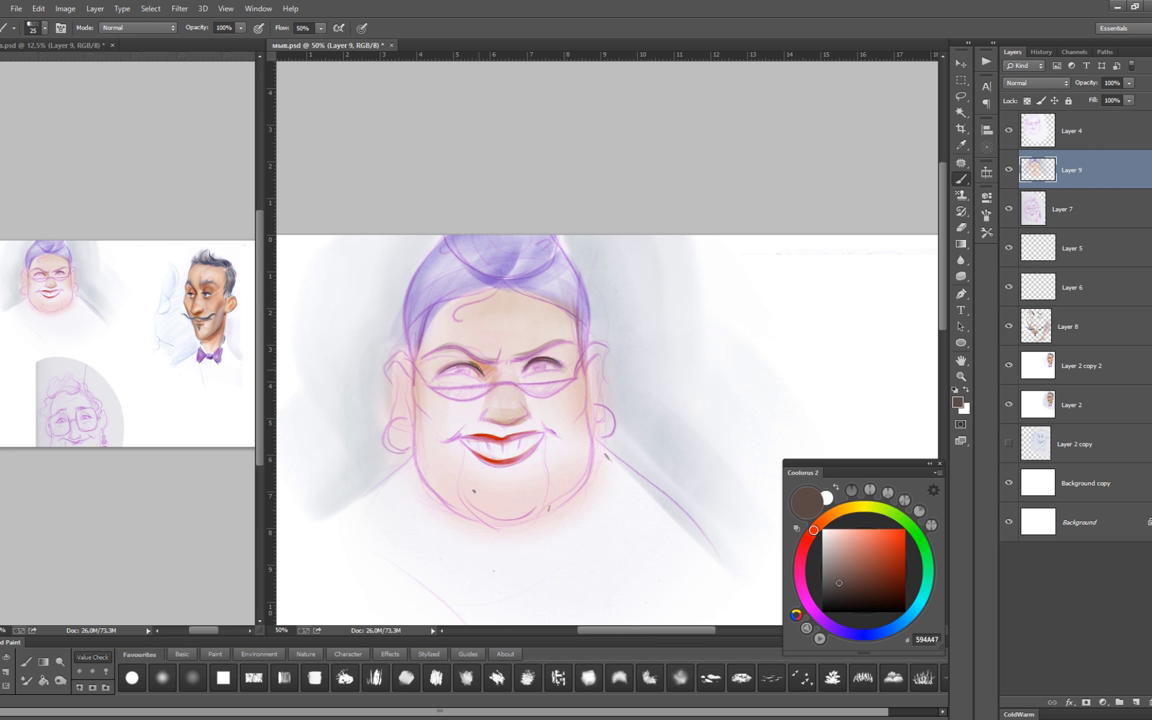
{"action": "key", "text": "bracketleft"}
{"action": "key", "text": "ctrl+z"}
{"action": "key", "text": "bracketleft"}
{"action": "key", "text": "bracketright"}
{"action": "scroll", "coordinate": [520, 360], "scroll_direction": "down", "scroll_amount": 1}
Sample the lip red and paint a brighter red along the upper lip to its right corner.
{"action": "left_click", "coordinate": [548, 289], "text": "alt"}
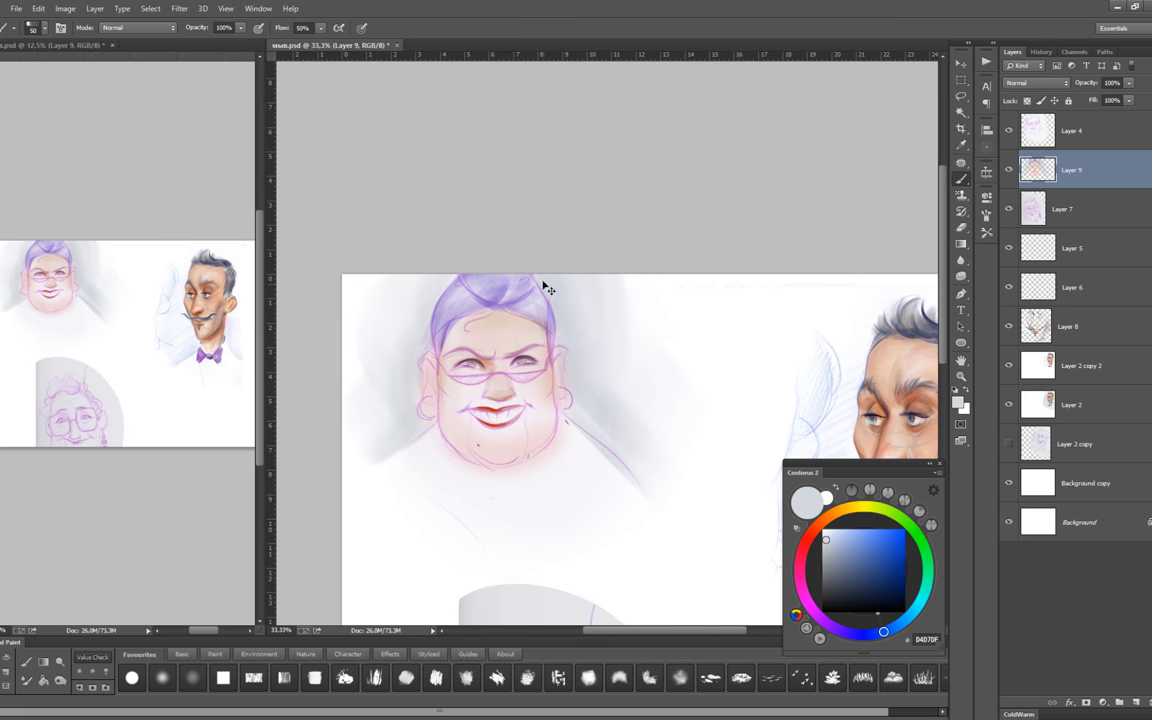
{"action": "left_click", "coordinate": [444, 304], "text": "alt"}
{"action": "key", "text": "bracketright"}
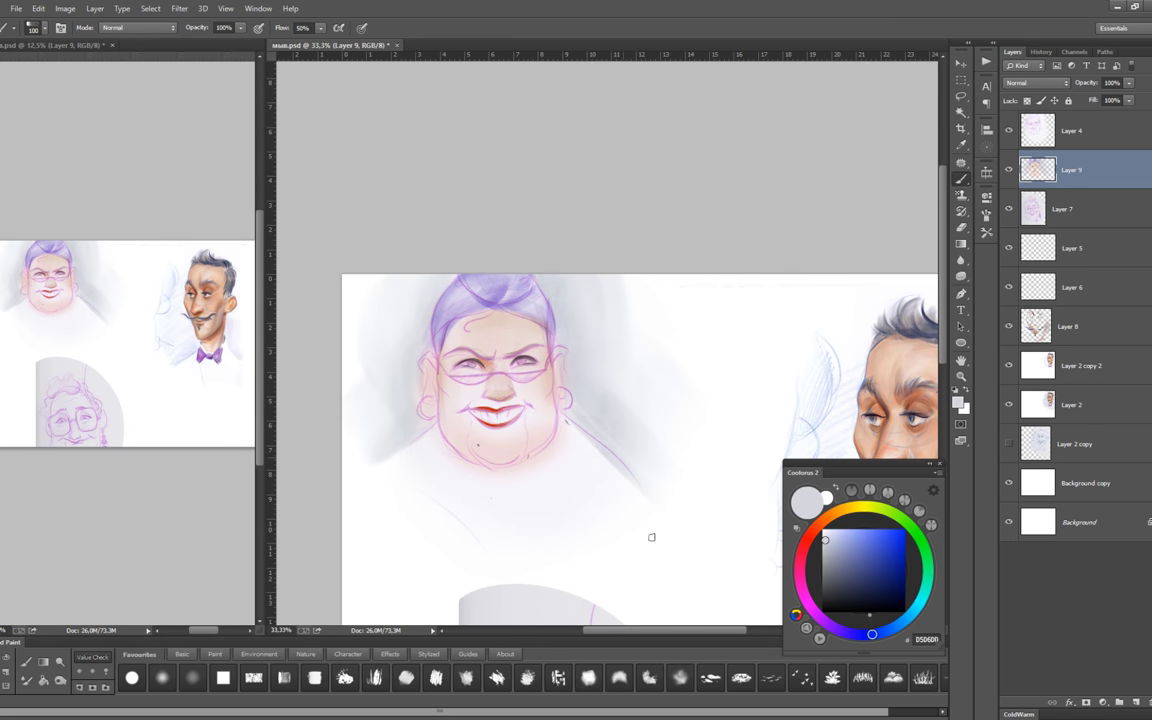
{"action": "left_click", "coordinate": [490, 410], "text": "alt"}
{"action": "scroll", "coordinate": [500, 405], "scroll_direction": "up", "scroll_amount": 1}
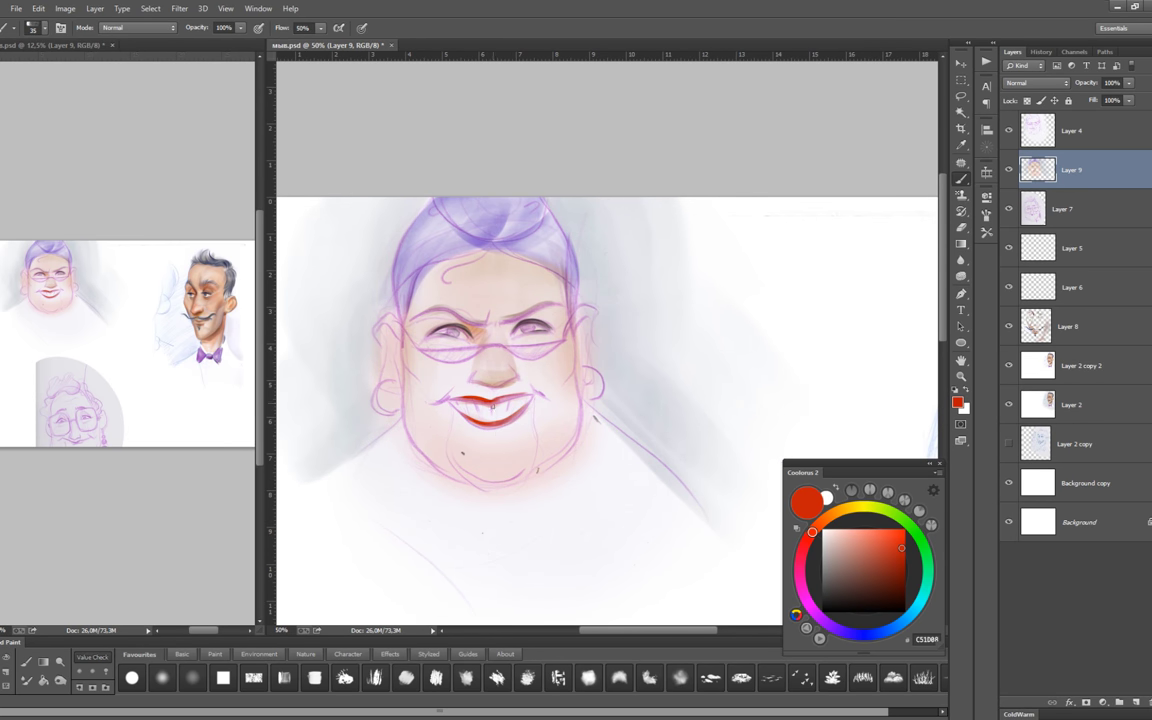
{"action": "left_click", "coordinate": [491, 405], "text": "alt"}
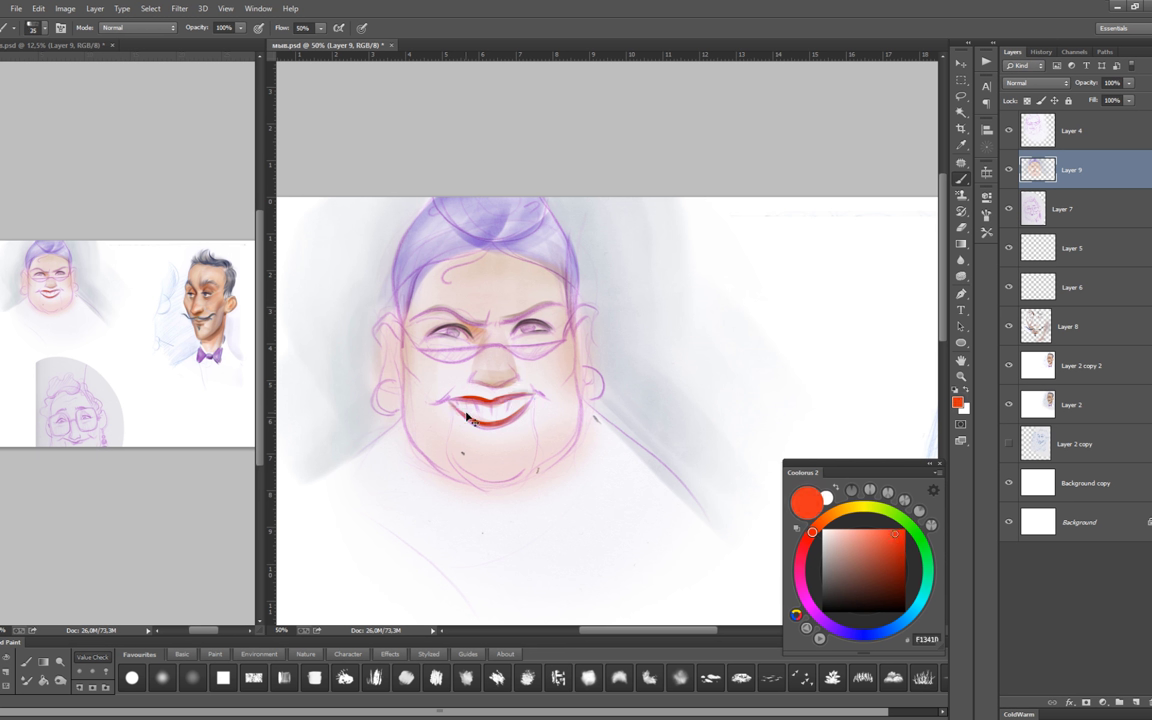
{"action": "key", "text": "bracketleft"}
{"action": "key", "text": "bracketleft"}
{"action": "key", "text": "bracketleft"}
{"action": "left_click_drag", "start_coordinate": [461, 400], "coordinate": [536, 399]}
Try a neutral grey, then a salmon pink, with a smaller brush.
{"action": "key", "text": "bracketright"}
{"action": "left_click", "coordinate": [822, 566]}
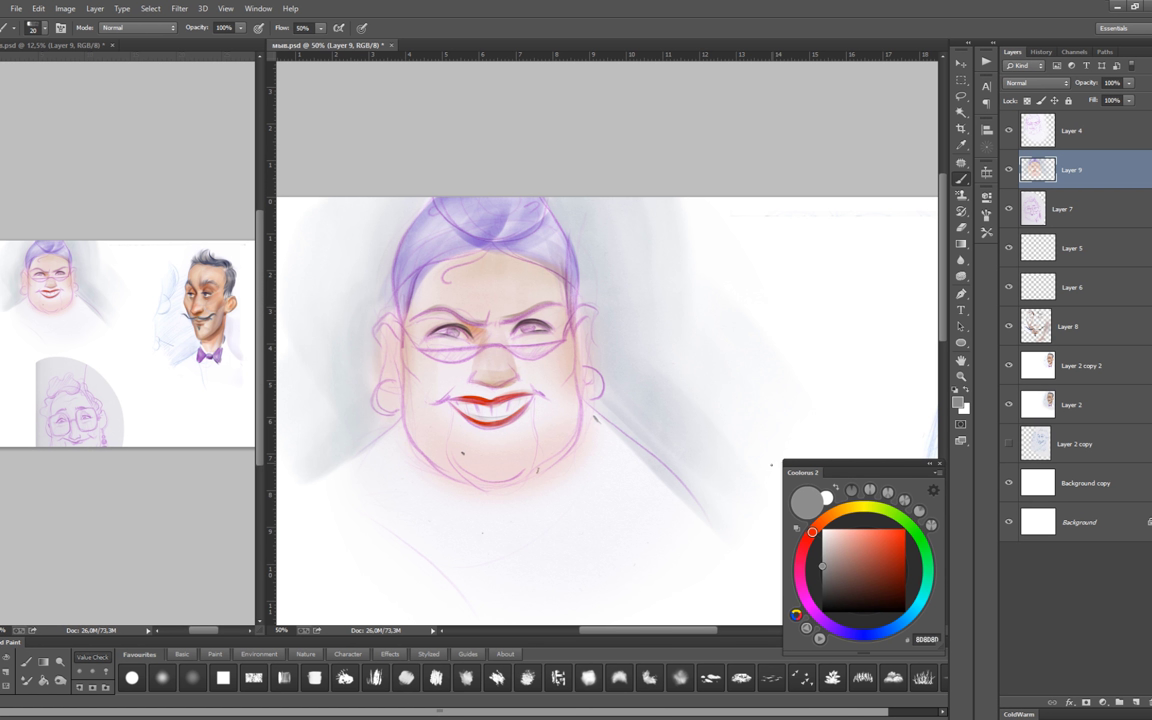
{"action": "left_click", "coordinate": [567, 367], "text": "alt"}
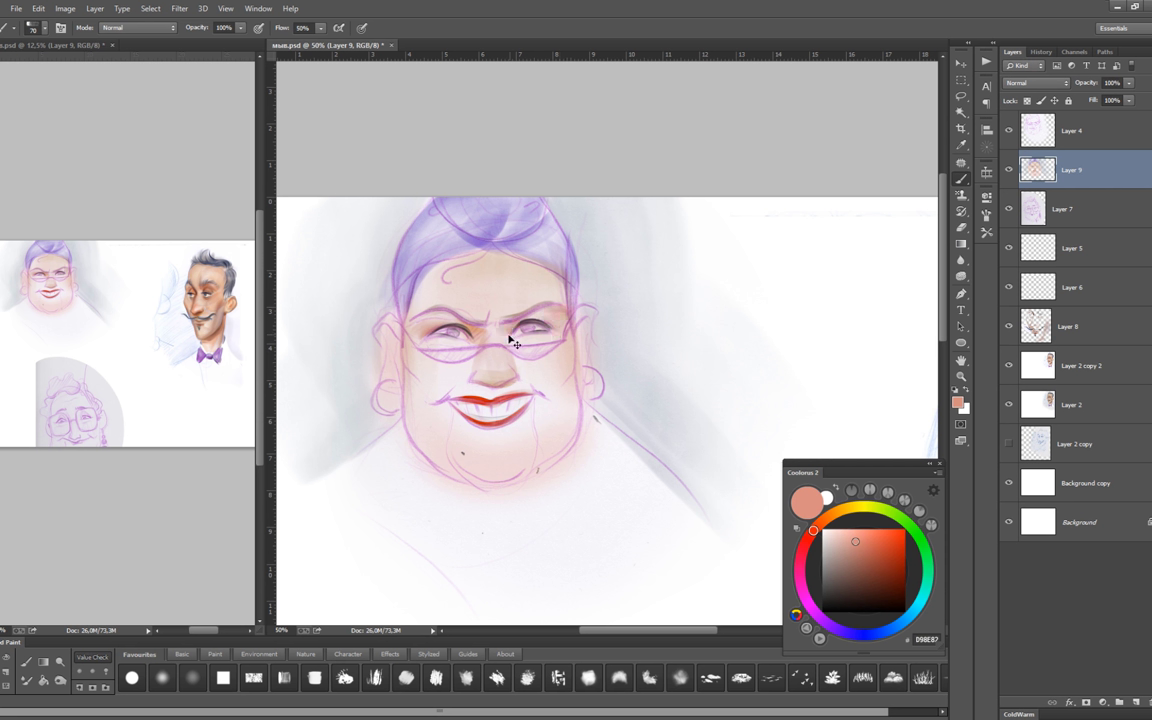
{"action": "key", "text": "bracketleft"}
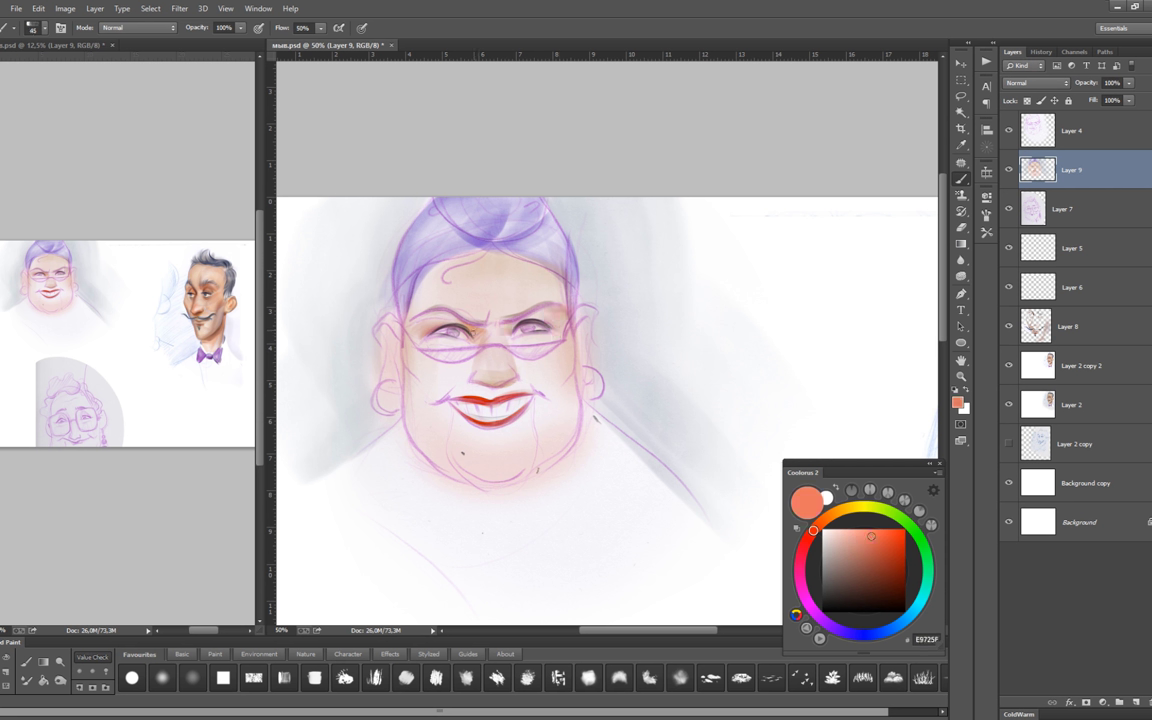
{"action": "key", "text": "bracketleft"}
{"action": "key", "text": "bracketleft"}
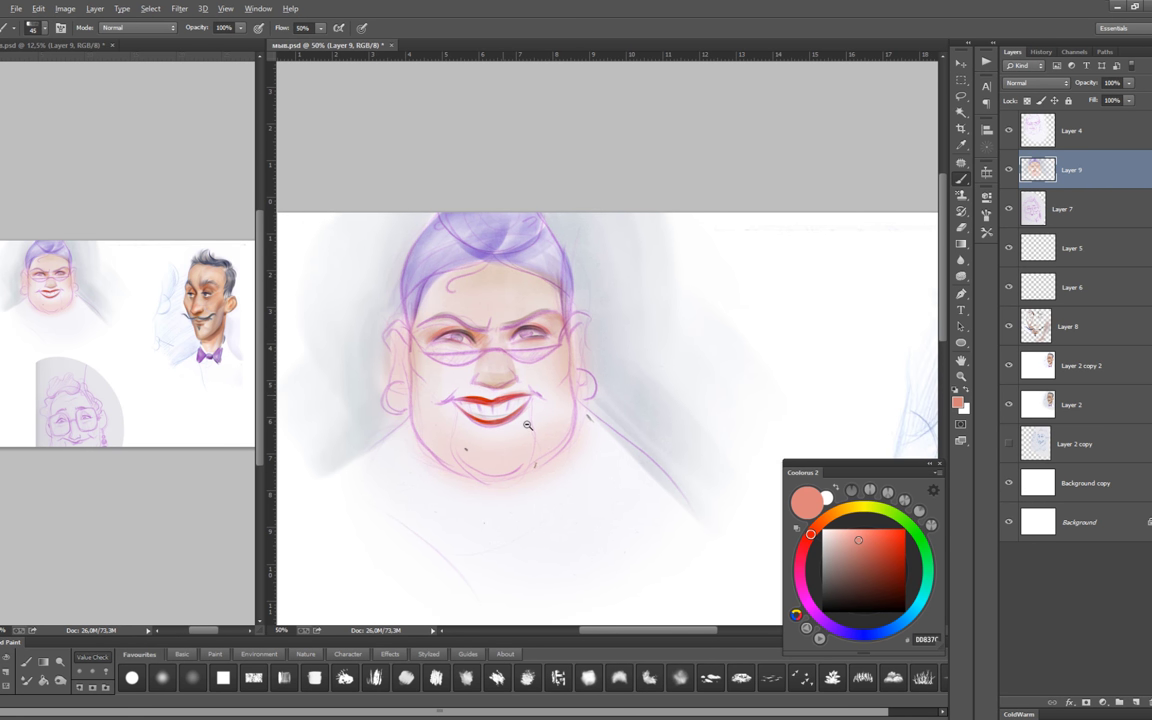
{"action": "scroll", "coordinate": [404, 367], "scroll_direction": "down", "scroll_amount": 1}
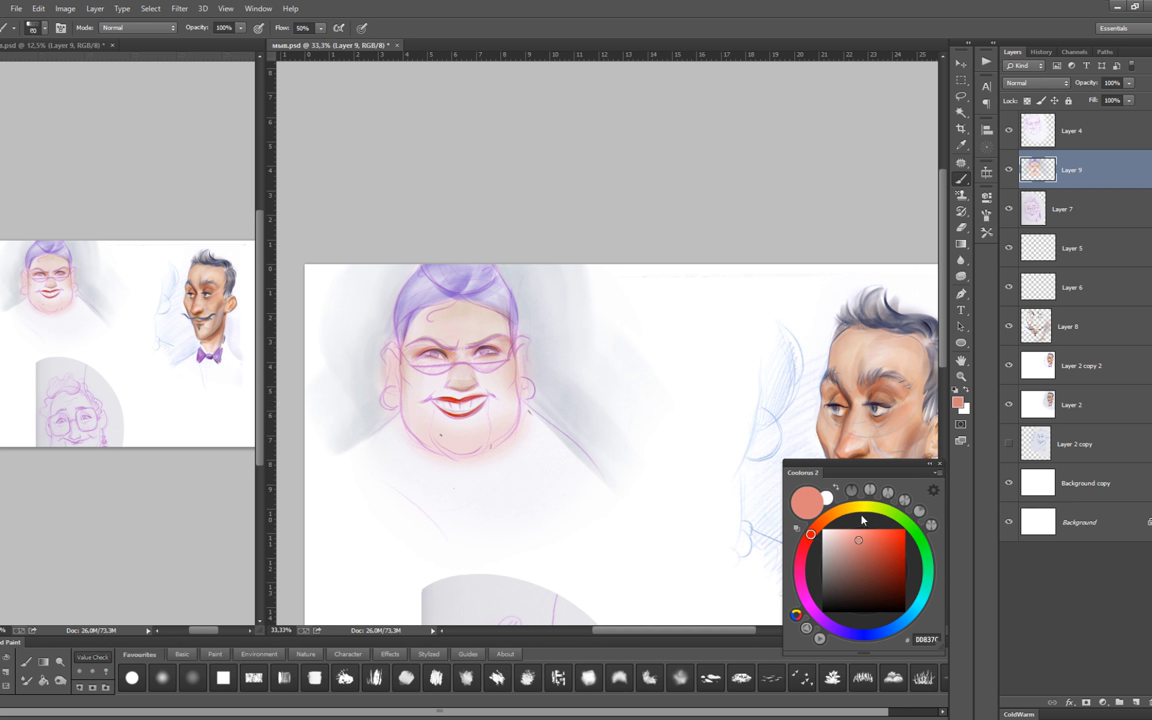
Choose a peach skin colour, then a muted brown, adjusting the brush size.
{"action": "left_click", "coordinate": [826, 518]}
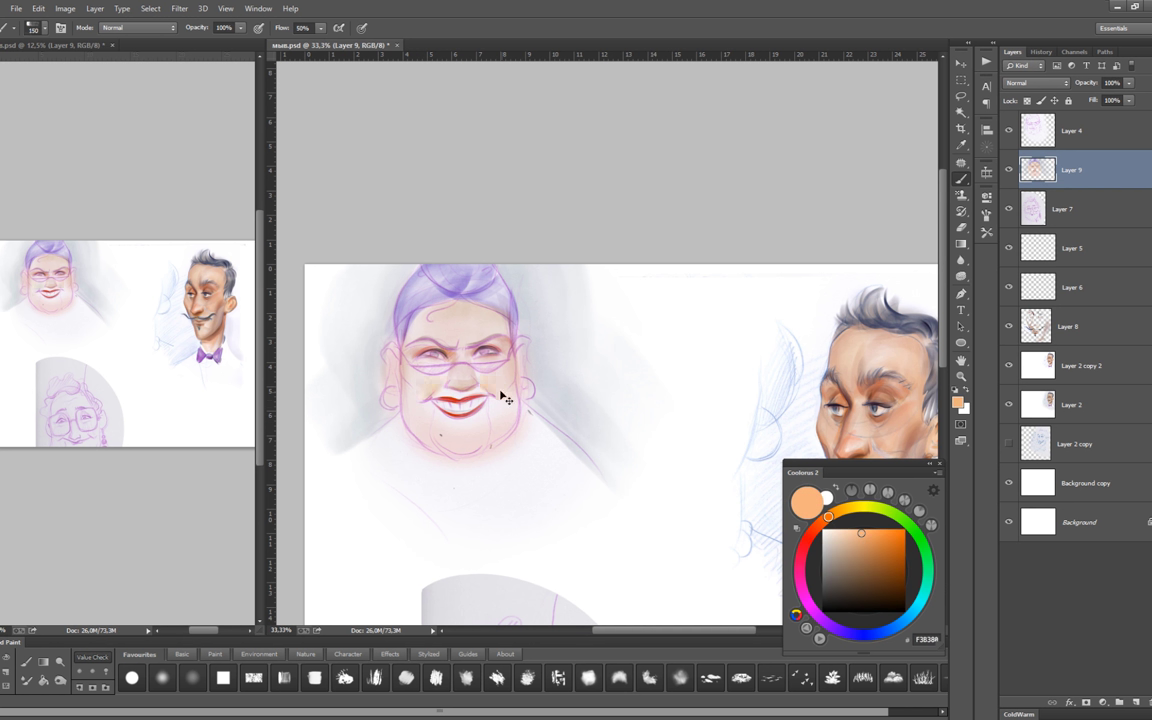
{"action": "key", "text": "bracketleft"}
{"action": "key", "text": "bracketleft"}
{"action": "key", "text": "bracketleft"}
{"action": "scroll", "coordinate": [323, 326], "scroll_direction": "up", "scroll_amount": 2}
{"action": "key", "text": "bracketleft"}
{"action": "key", "text": "bracketleft"}
{"action": "left_click", "coordinate": [855, 558]}
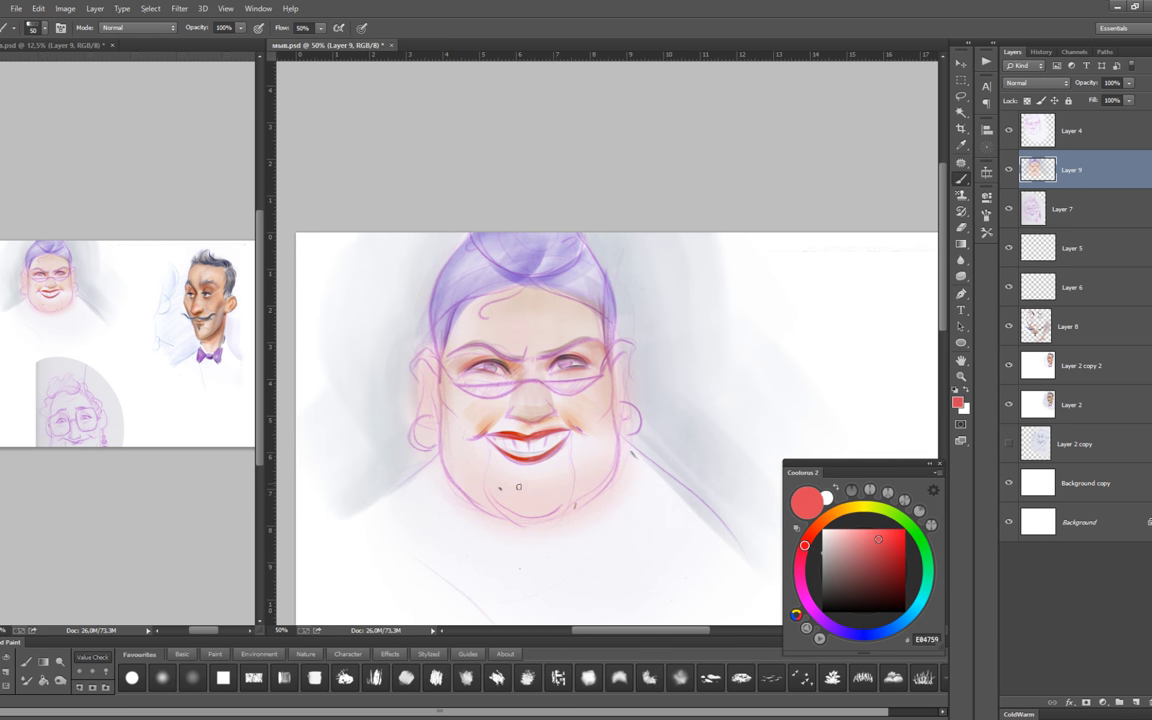
{"action": "key", "text": "bracketright"}
{"action": "key", "text": "bracketright"}
{"action": "key", "text": "bracketright"}
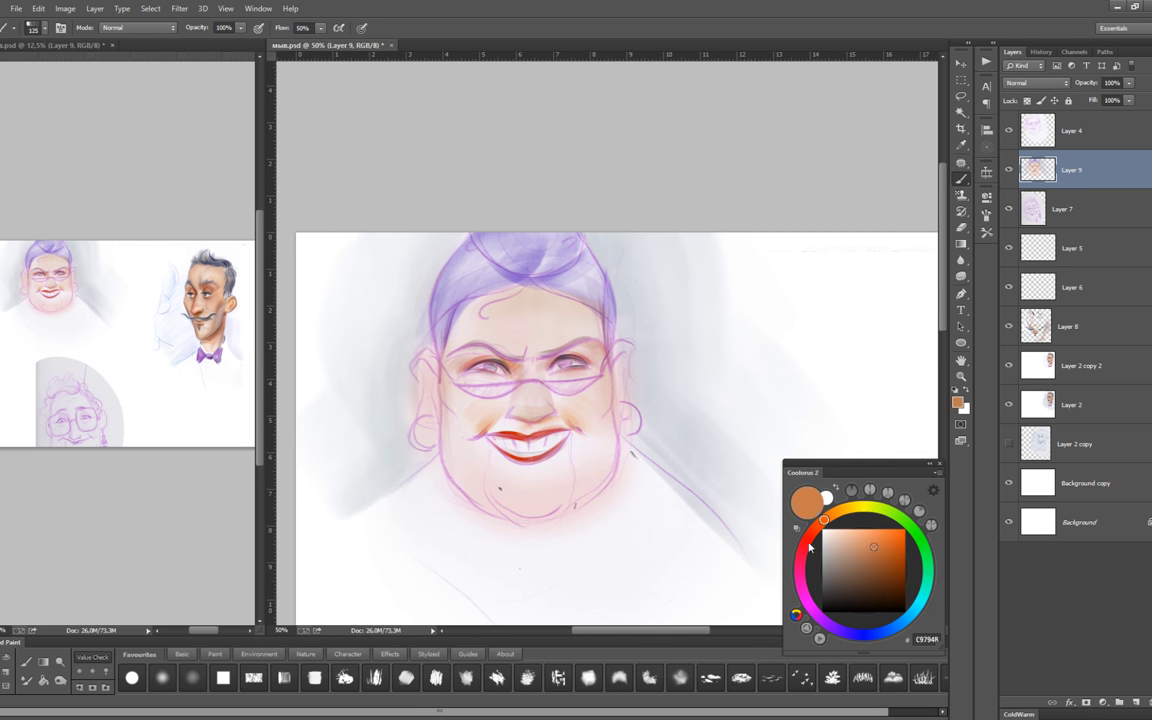
Pick up pink, the mauve at the face's left edge, and a lighter peach from the chin.
{"action": "left_click", "coordinate": [591, 446], "text": "alt"}
{"action": "scroll", "coordinate": [435, 406], "scroll_direction": "down", "scroll_amount": 1}
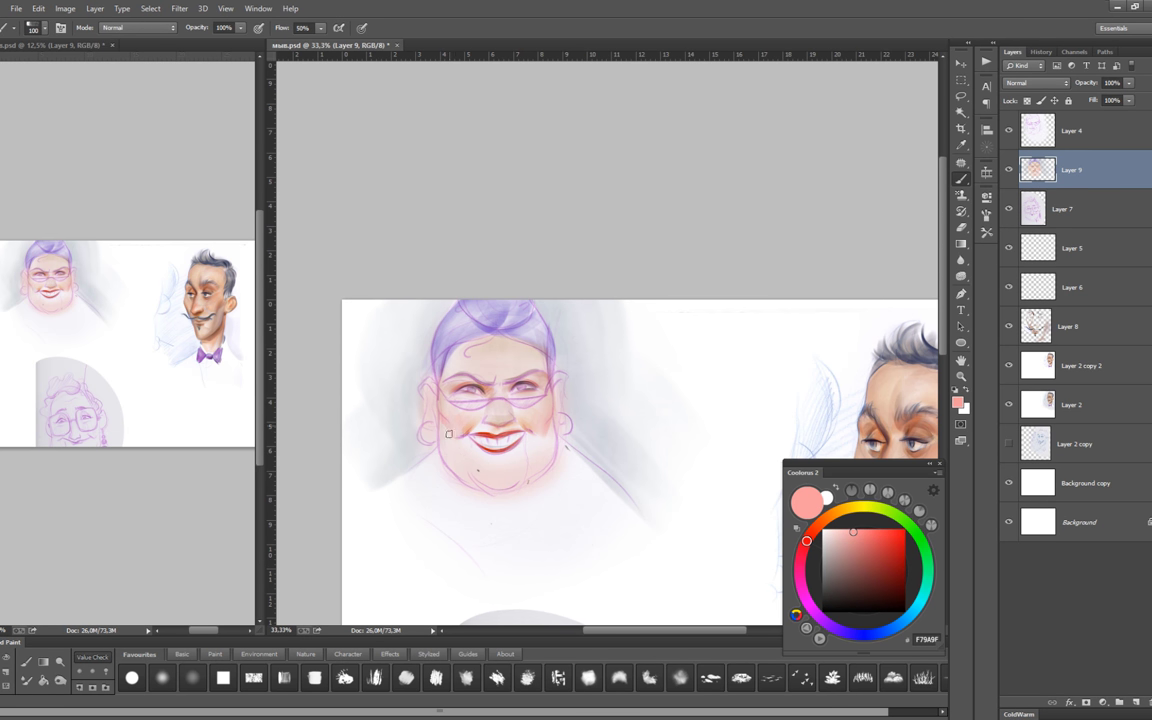
{"action": "left_click", "coordinate": [405, 400], "text": "alt"}
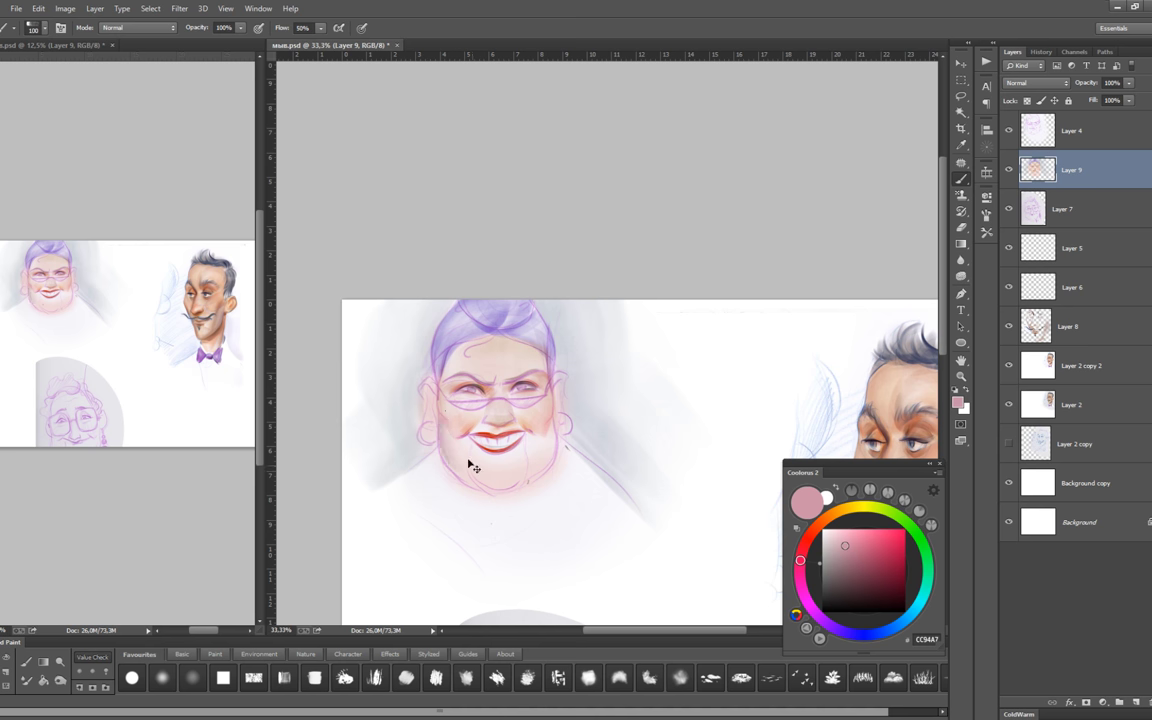
{"action": "key", "text": "bracketleft"}
{"action": "key", "text": "bracketleft"}
{"action": "key", "text": "bracketleft"}
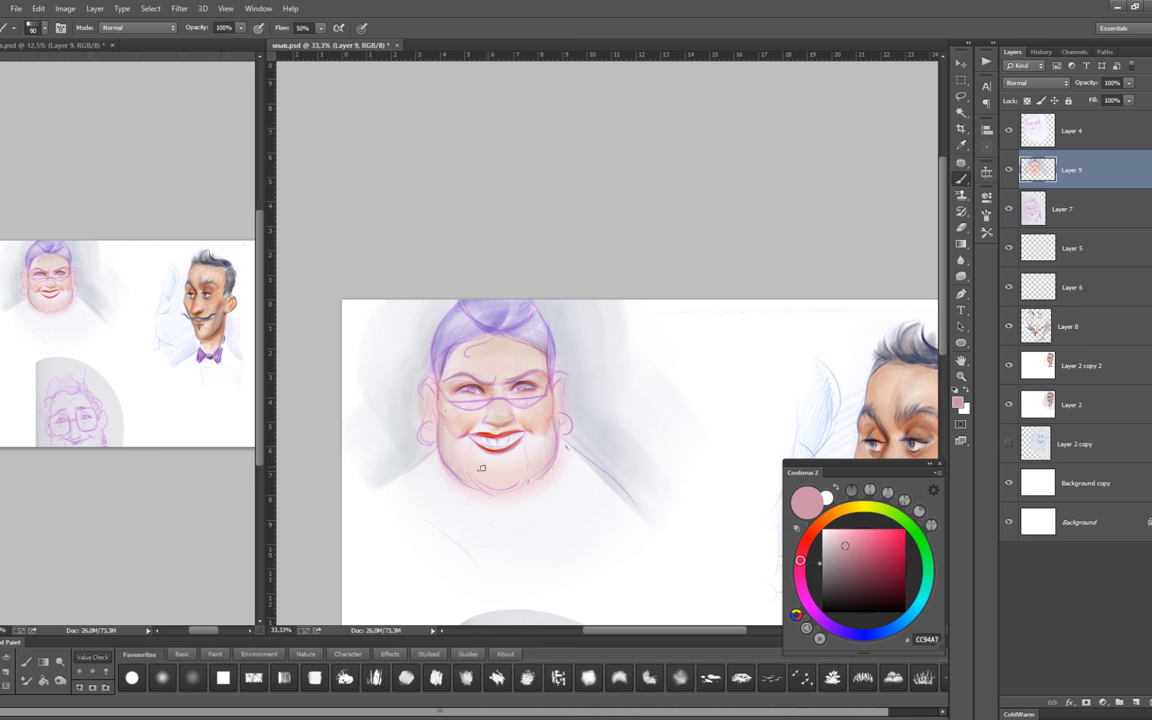
{"action": "left_click", "coordinate": [480, 453], "text": "alt"}
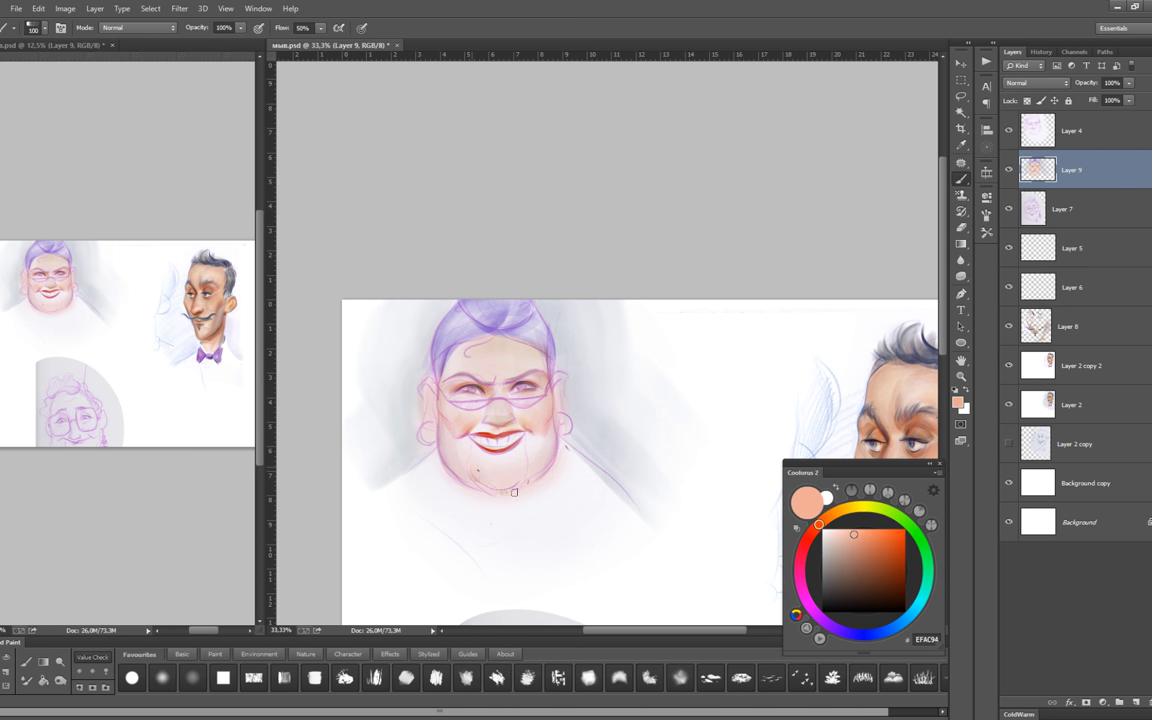
{"action": "left_click", "coordinate": [497, 464], "text": "alt"}
{"action": "scroll", "coordinate": [489, 464], "scroll_direction": "up", "scroll_amount": 1}
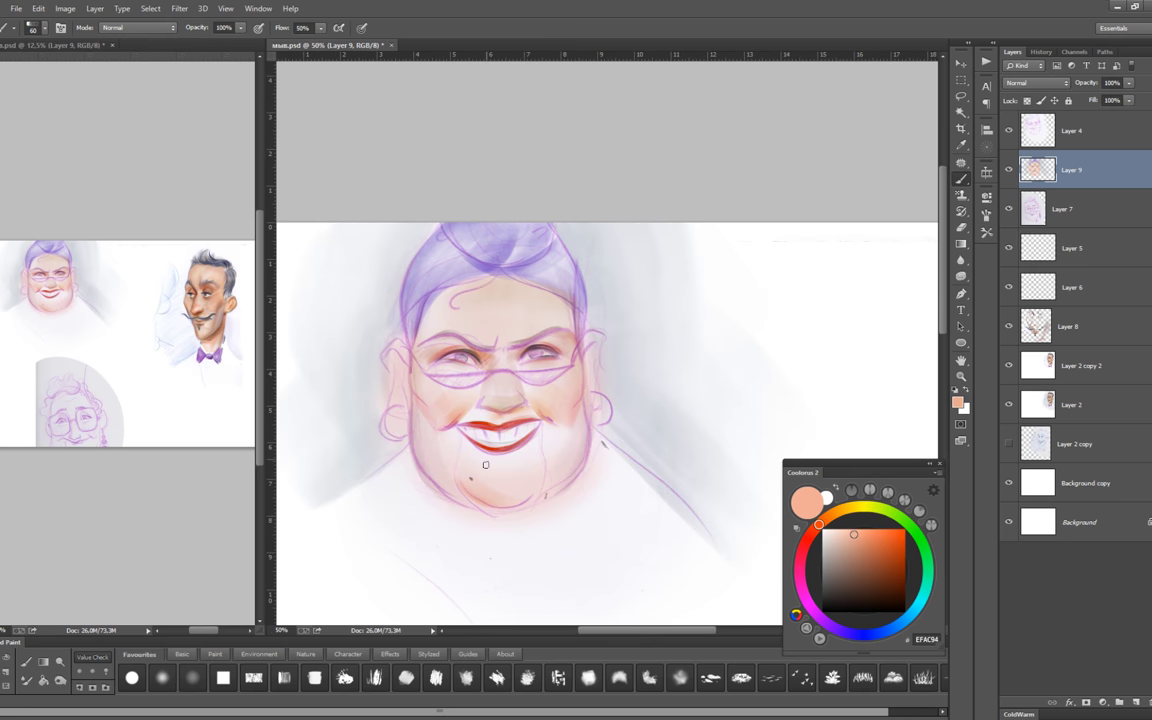
Paint the lips a fuller, bright red with a smaller brush.
{"action": "left_click", "coordinate": [808, 538]}
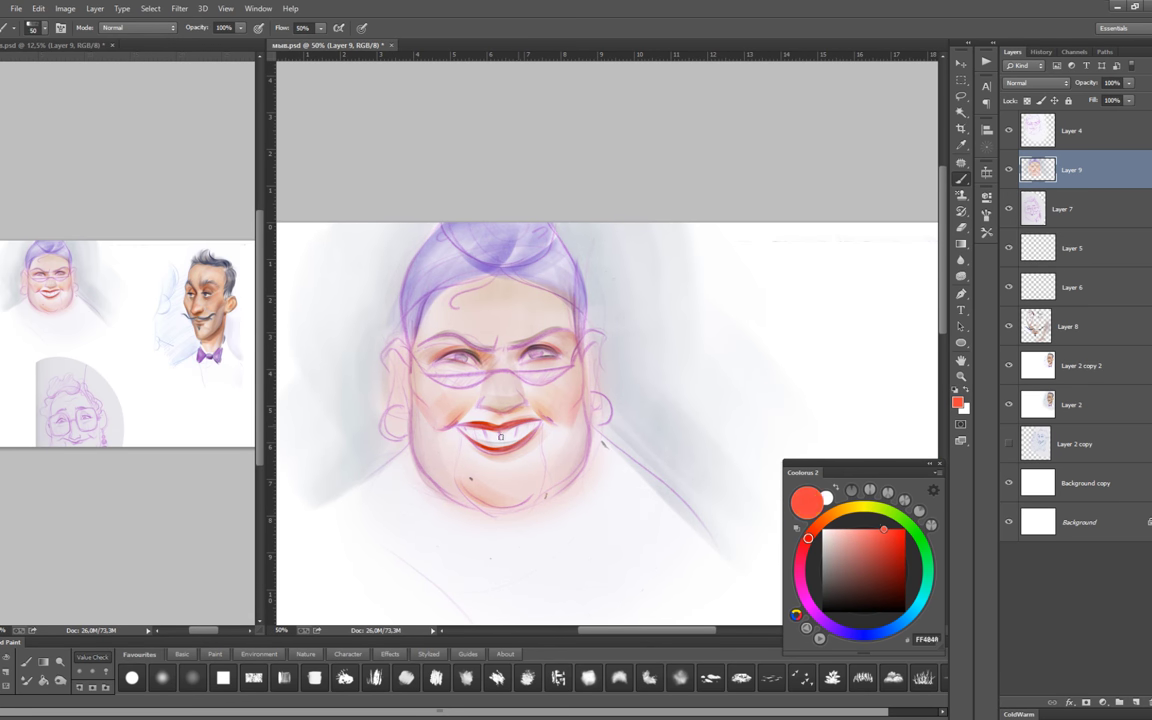
{"action": "key", "text": "bracketleft"}
{"action": "key", "text": "bracketleft"}
{"action": "left_click_drag", "start_coordinate": [531, 440], "coordinate": [468, 442]}
{"action": "key", "text": "bracketleft"}
Brighten the teeth with near-white, then make Layer 4 the active layer.
{"action": "key", "text": "bracketleft"}
{"action": "left_click", "coordinate": [727, 450], "text": "alt"}
{"action": "key", "text": "bracketleft"}
{"action": "key", "text": "bracketleft"}
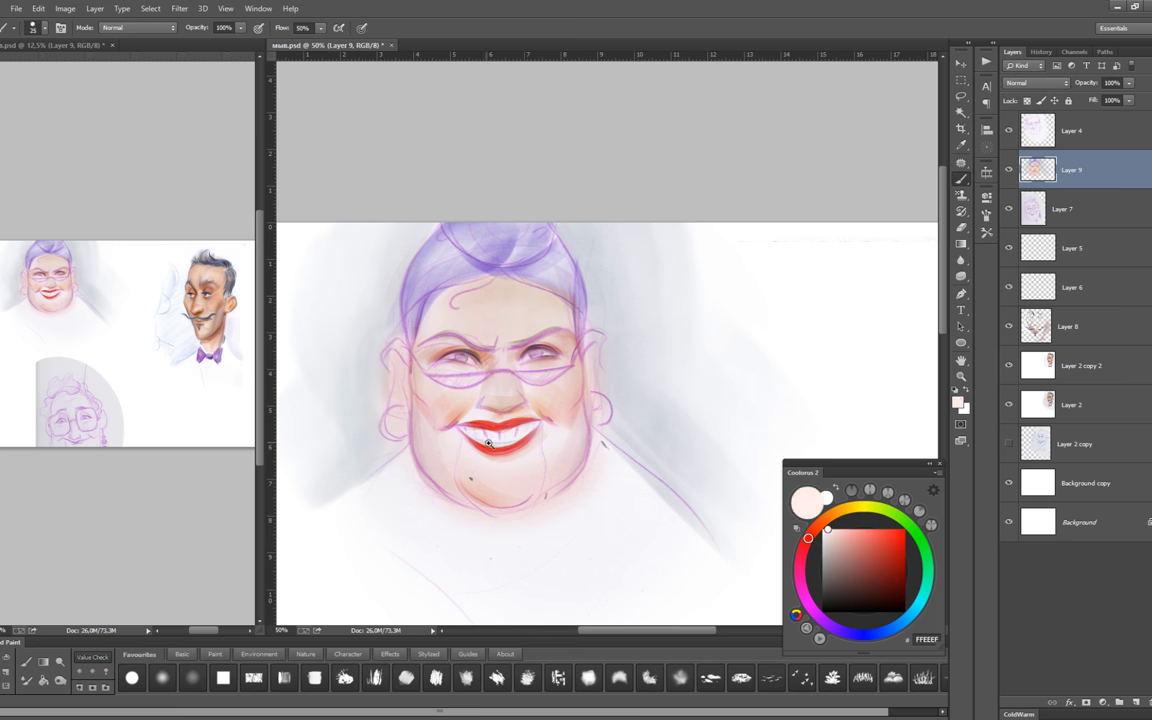
{"action": "scroll", "coordinate": [480, 450], "scroll_direction": "up", "scroll_amount": 1}
{"action": "key", "text": "bracketright"}
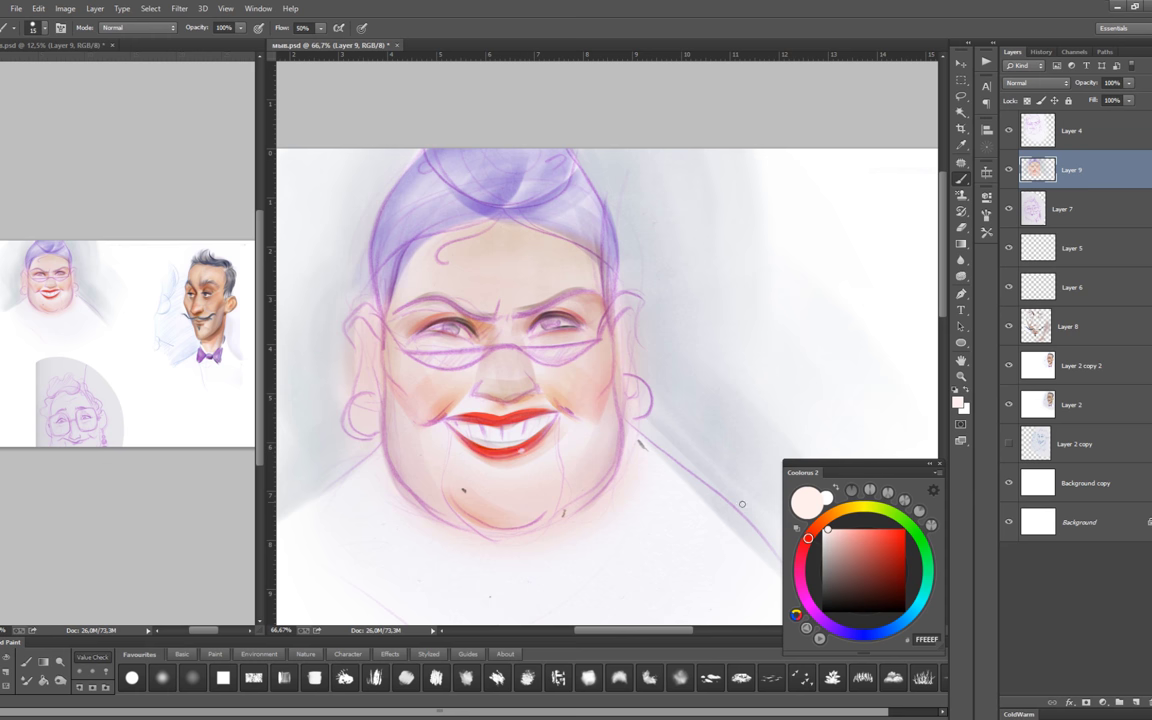
{"action": "key", "text": "alt+bracketright"}
{"action": "scroll", "coordinate": [570, 445], "scroll_direction": "down", "scroll_amount": 1}
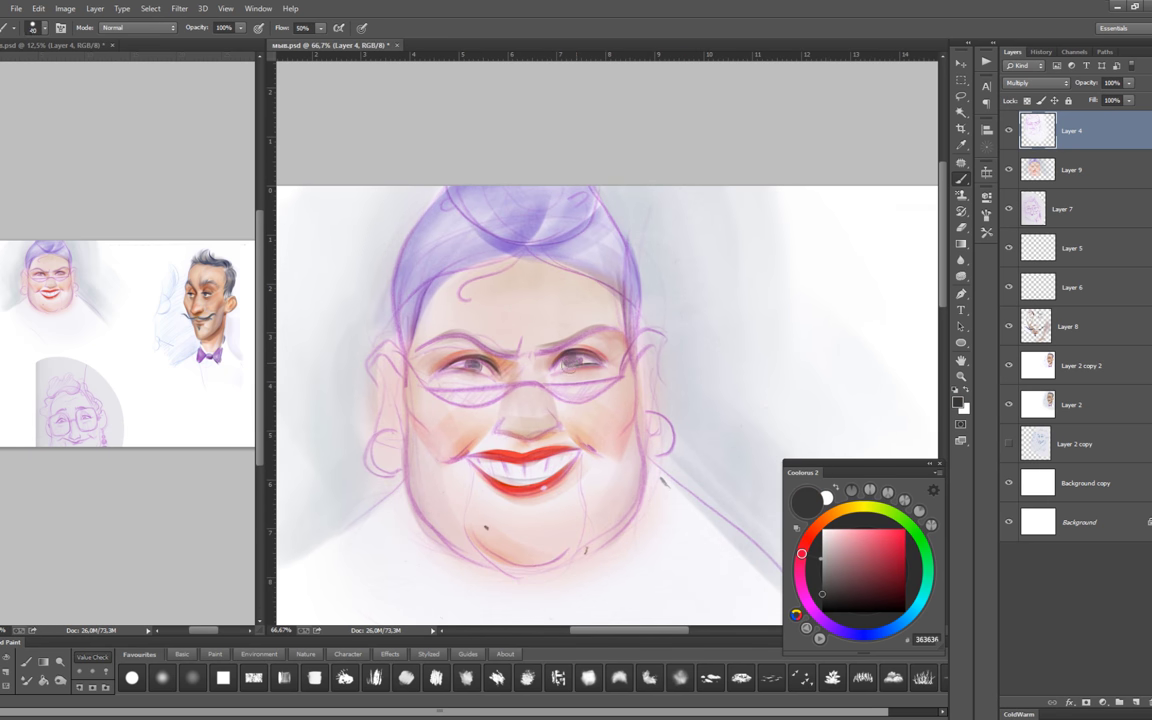
Try several greens for the irises and settle on a darker green.
{"action": "left_click", "coordinate": [877, 553]}
{"action": "left_click", "coordinate": [881, 509]}
{"action": "left_click", "coordinate": [893, 538]}
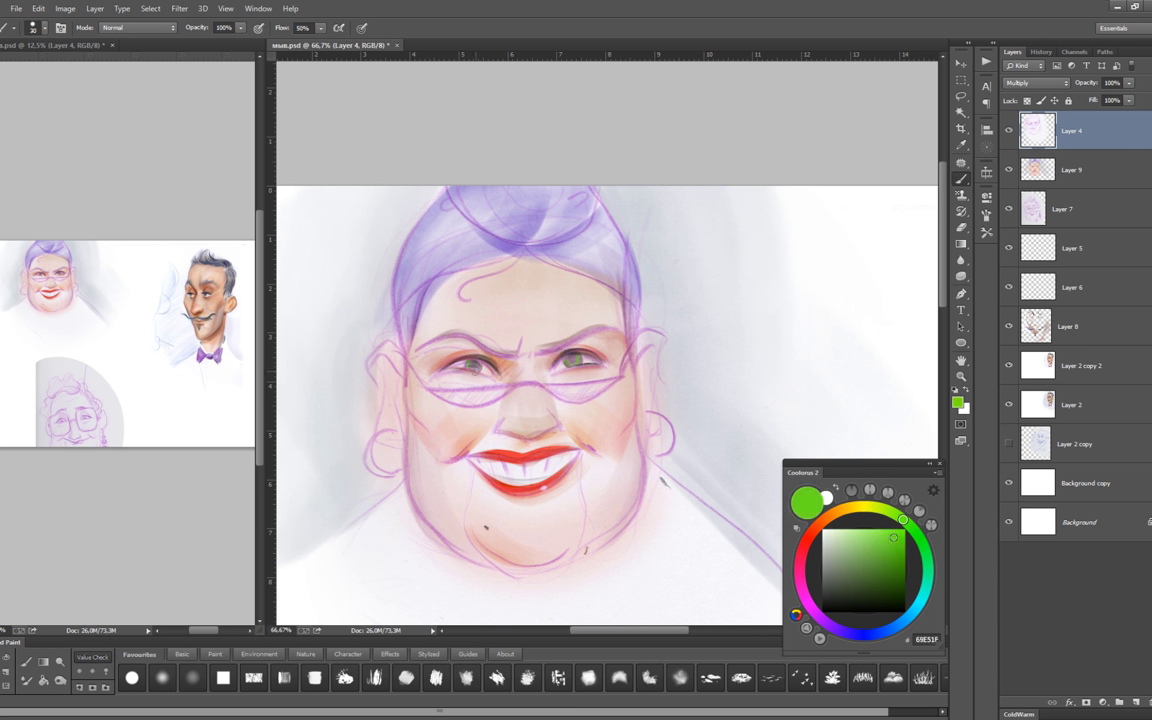
{"action": "left_click", "coordinate": [901, 602]}
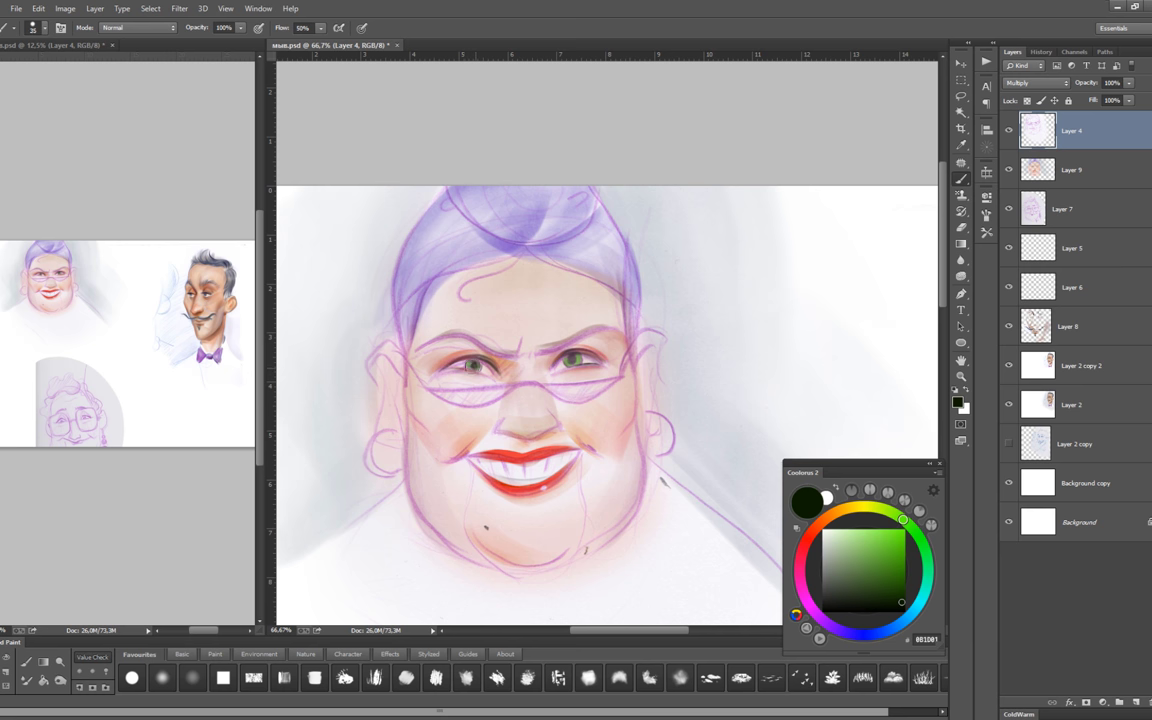
{"action": "left_click", "coordinate": [857, 570]}
{"action": "left_click", "coordinate": [885, 560]}
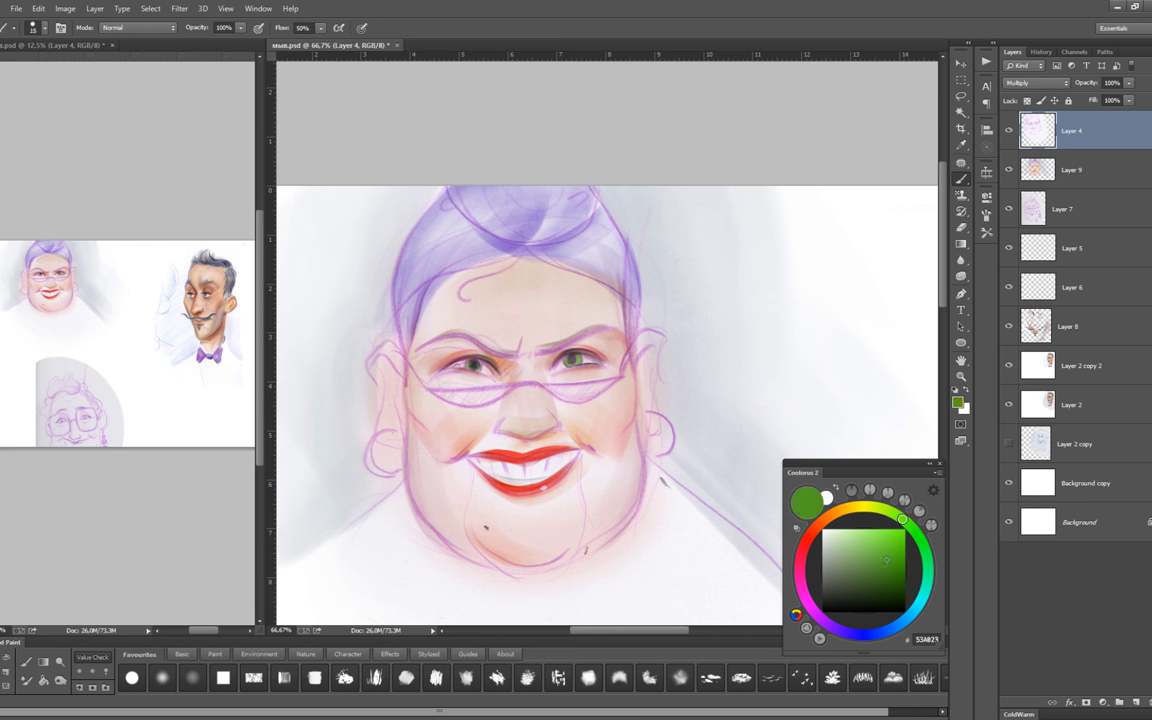
{"action": "left_click", "coordinate": [905, 571]}
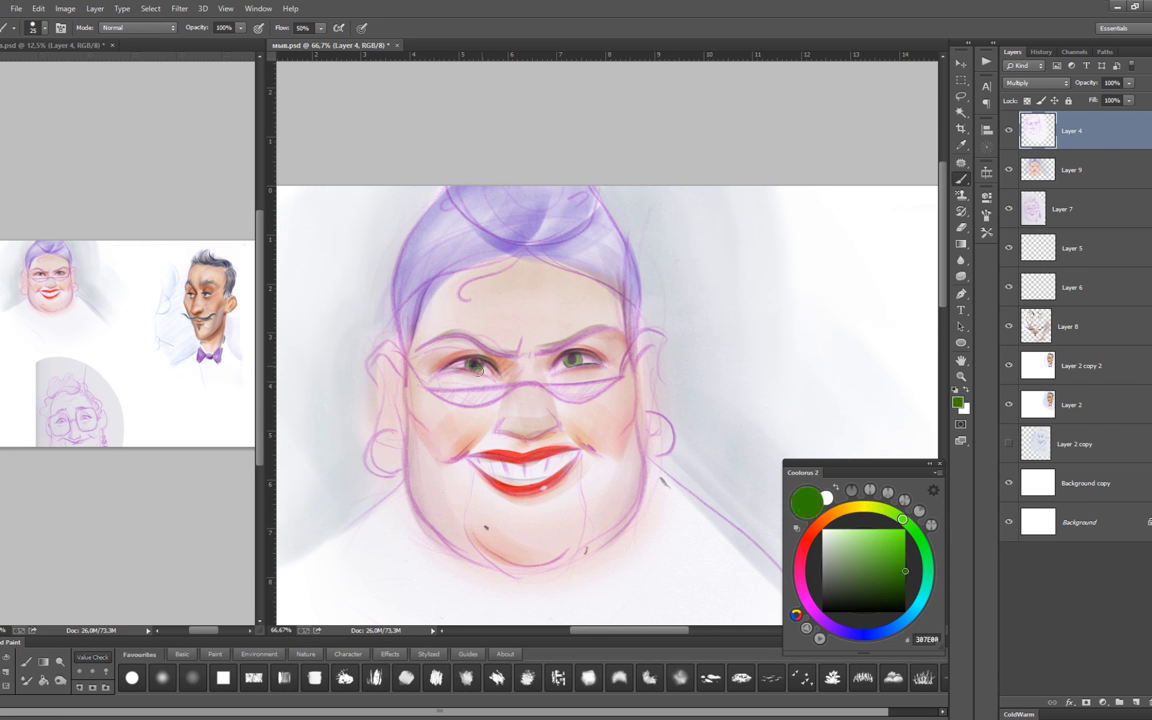
{"action": "scroll", "coordinate": [425, 375], "scroll_direction": "down", "scroll_amount": 1}
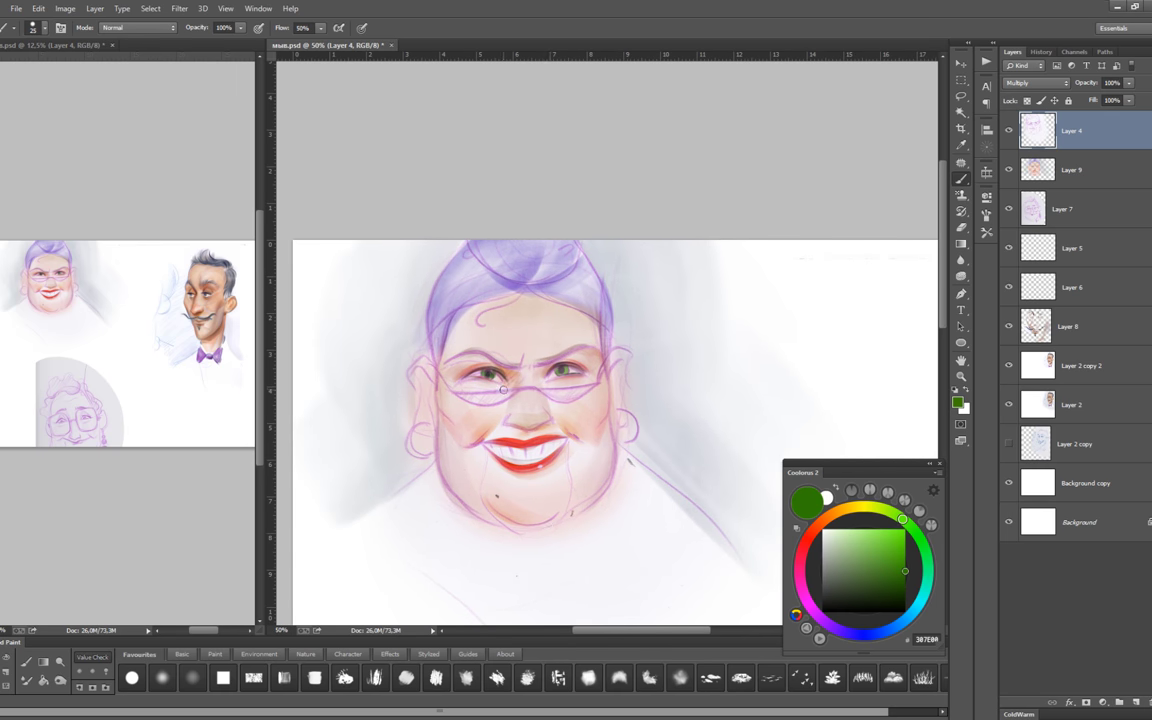
Apply a saved brush tool preset and soften the shading around the left eye.
{"action": "key", "text": "d"}
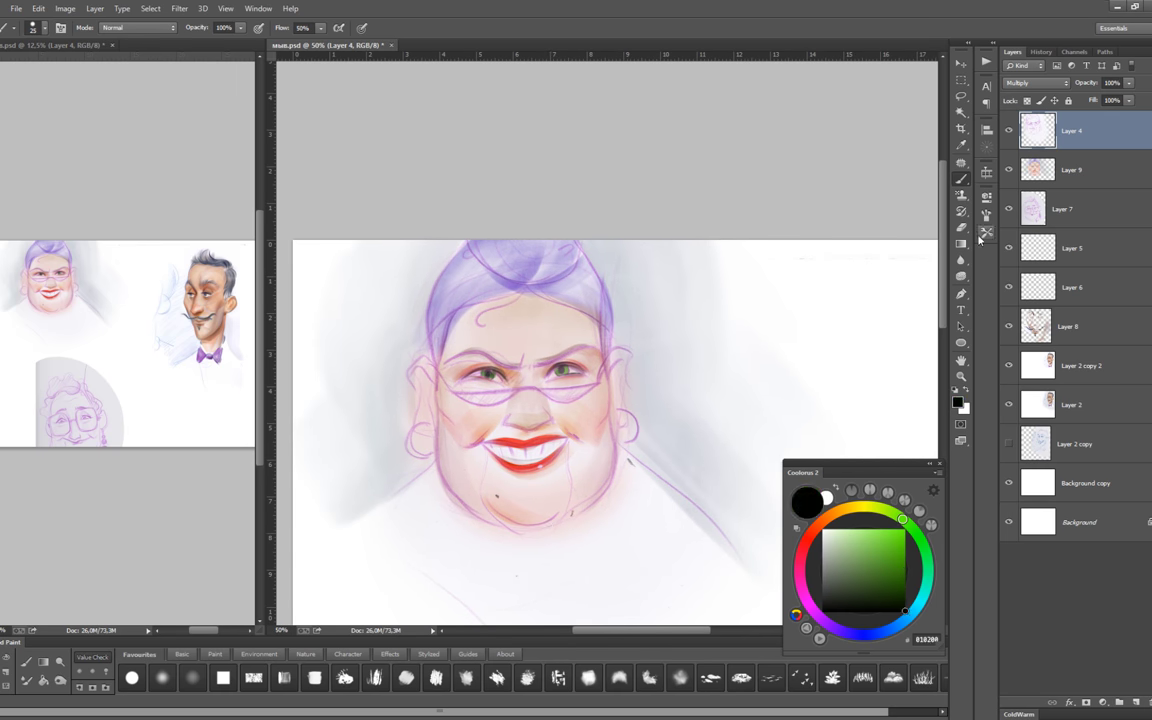
{"action": "key", "text": "F5"}
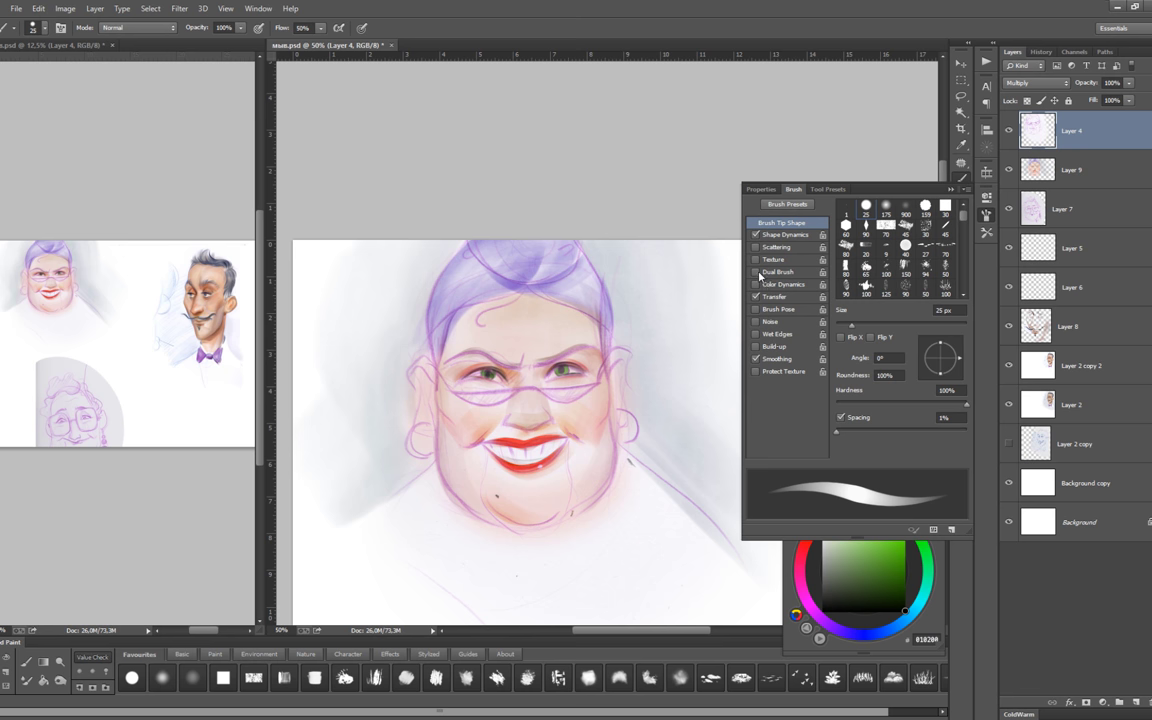
{"action": "left_click", "coordinate": [827, 189]}
{"action": "left_click", "coordinate": [790, 375]}
{"action": "key", "text": "F5"}
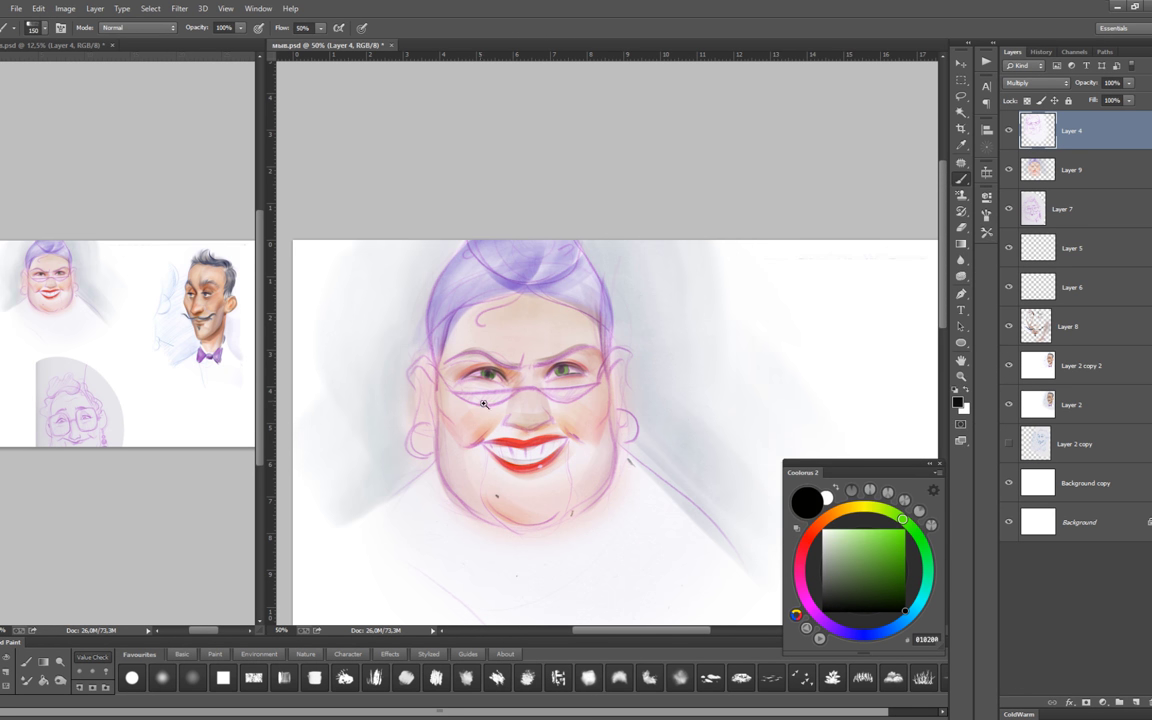
{"action": "scroll", "coordinate": [467, 363], "scroll_direction": "up", "scroll_amount": 1}
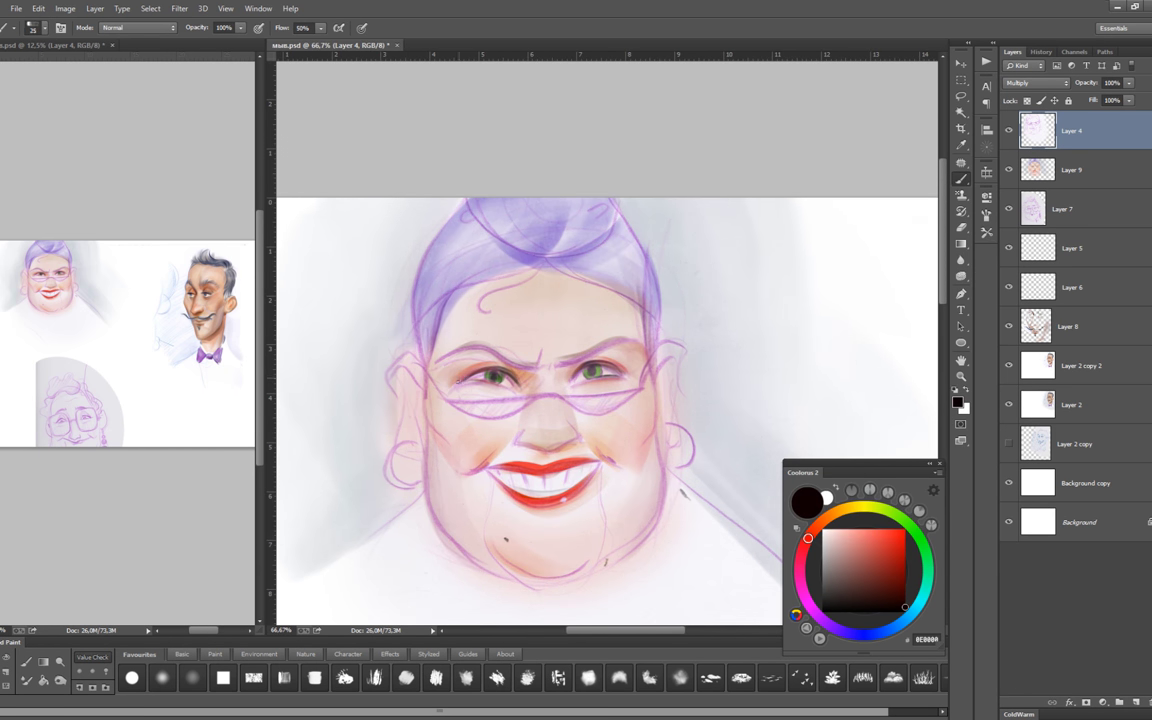
{"action": "left_click_drag", "start_coordinate": [462, 368], "coordinate": [500, 372]}
{"action": "key", "text": "bracketright"}
{"action": "scroll", "coordinate": [515, 353], "scroll_direction": "down", "scroll_amount": 1}
Scale up Layers 4 and 9 together to enlarge the woman's face slightly.
{"action": "scroll", "coordinate": [527, 419], "scroll_direction": "down", "scroll_amount": 2}
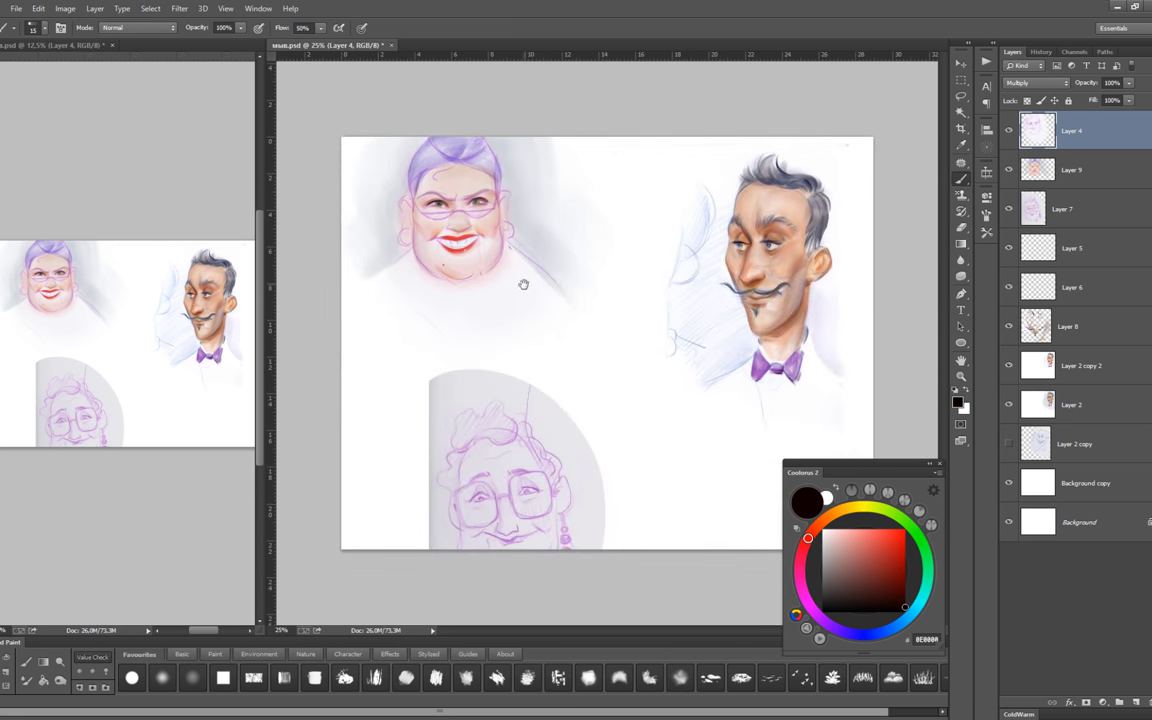
{"action": "key", "text": "shift+alt+bracketleft"}
{"action": "key", "text": "ctrl+t"}
{"action": "left_click_drag", "start_coordinate": [705, 394], "coordinate": [684, 352]}
{"action": "key", "text": "Return"}
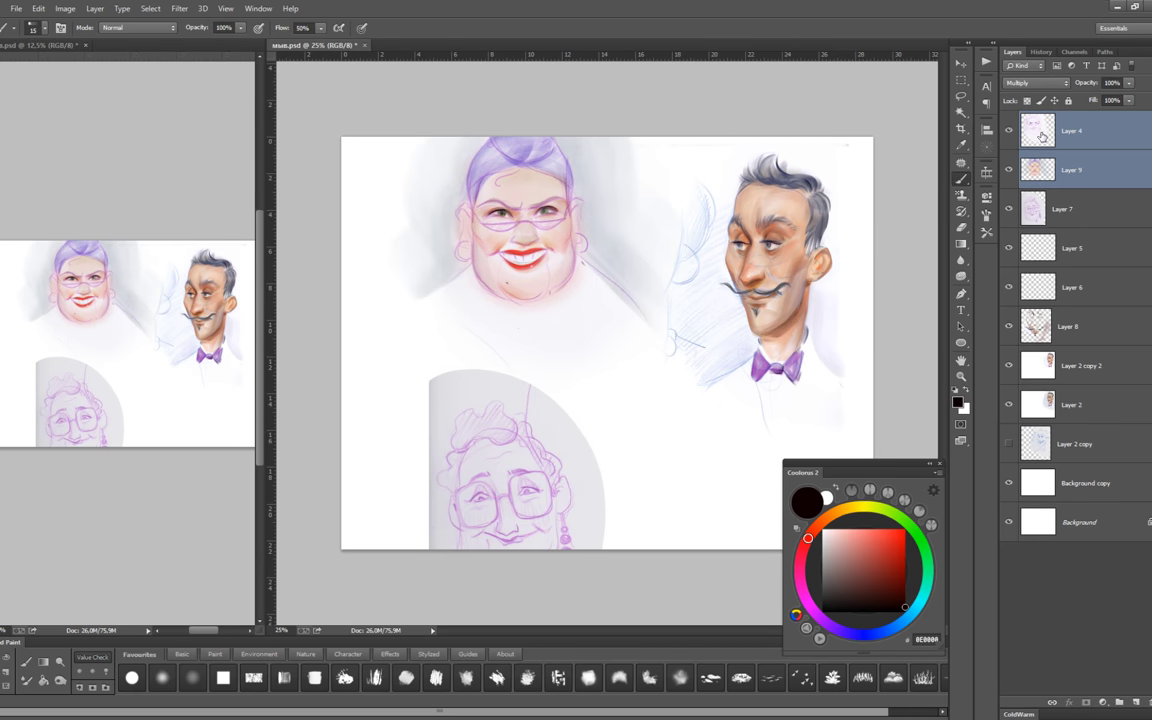
{"action": "key", "text": "b"}
Sample the skin pinks and paint soft pink creases on the forehead between the brows.
{"action": "scroll", "coordinate": [530, 130], "scroll_direction": "up", "scroll_amount": 2}
{"action": "left_click_drag", "start_coordinate": [571, 361], "coordinate": [559, 361]}
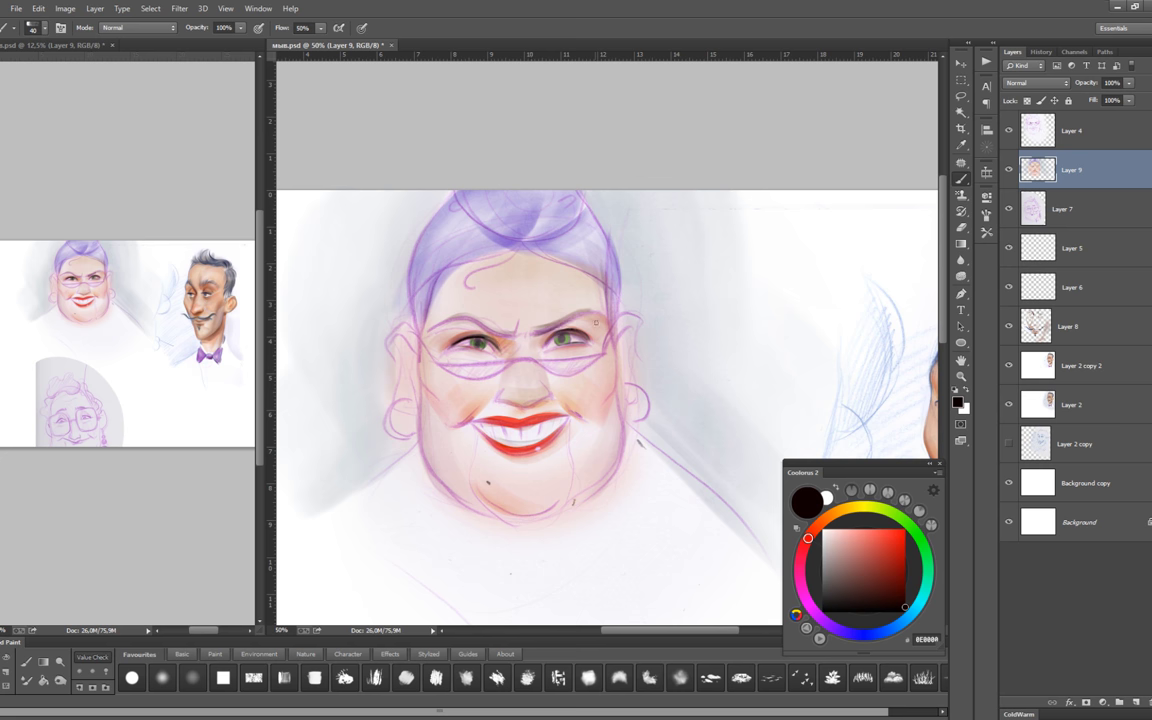
{"action": "left_click", "coordinate": [604, 286], "text": "alt"}
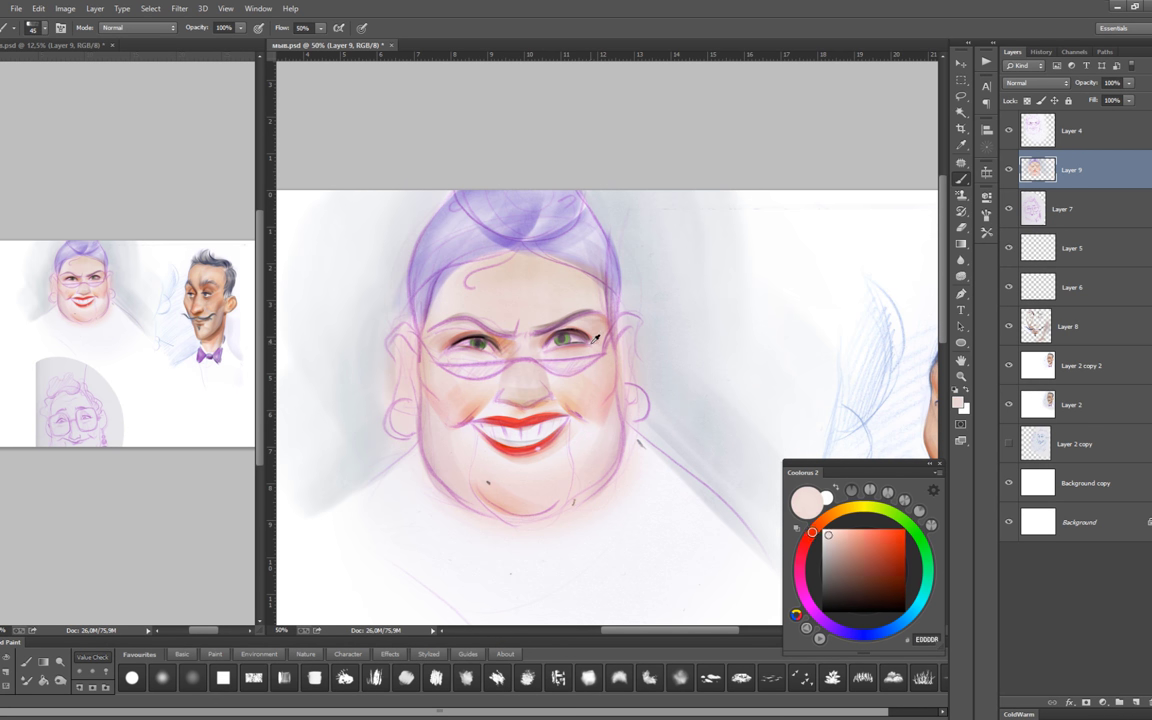
{"action": "left_click", "coordinate": [594, 337], "text": "alt"}
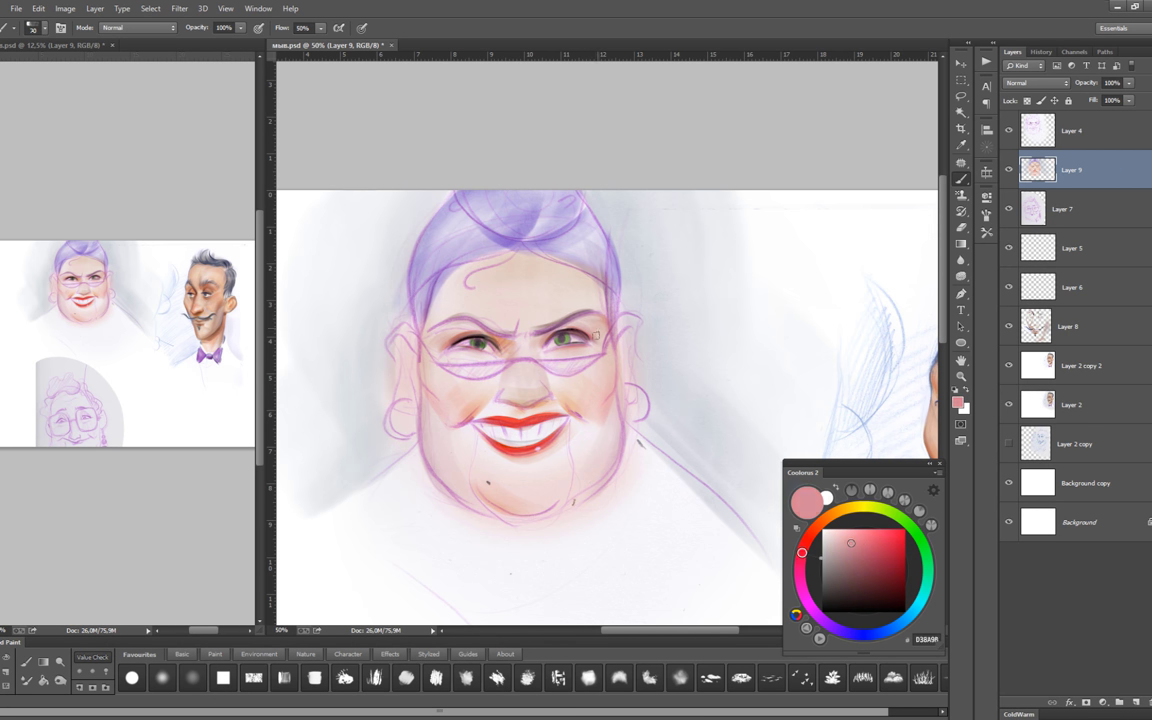
{"action": "mouse_move", "coordinate": [522, 290]}
{"action": "left_mouse_down"}
{"action": "mouse_move", "coordinate": [545, 316]}
{"action": "mouse_move", "coordinate": [515, 332]}
{"action": "mouse_move", "coordinate": [518, 306]}
{"action": "mouse_move", "coordinate": [532, 310]}
{"action": "left_mouse_up"}
{"action": "key", "text": "bracketleft"}
{"action": "key", "text": "bracketleft"}
{"action": "key", "text": "bracketleft"}
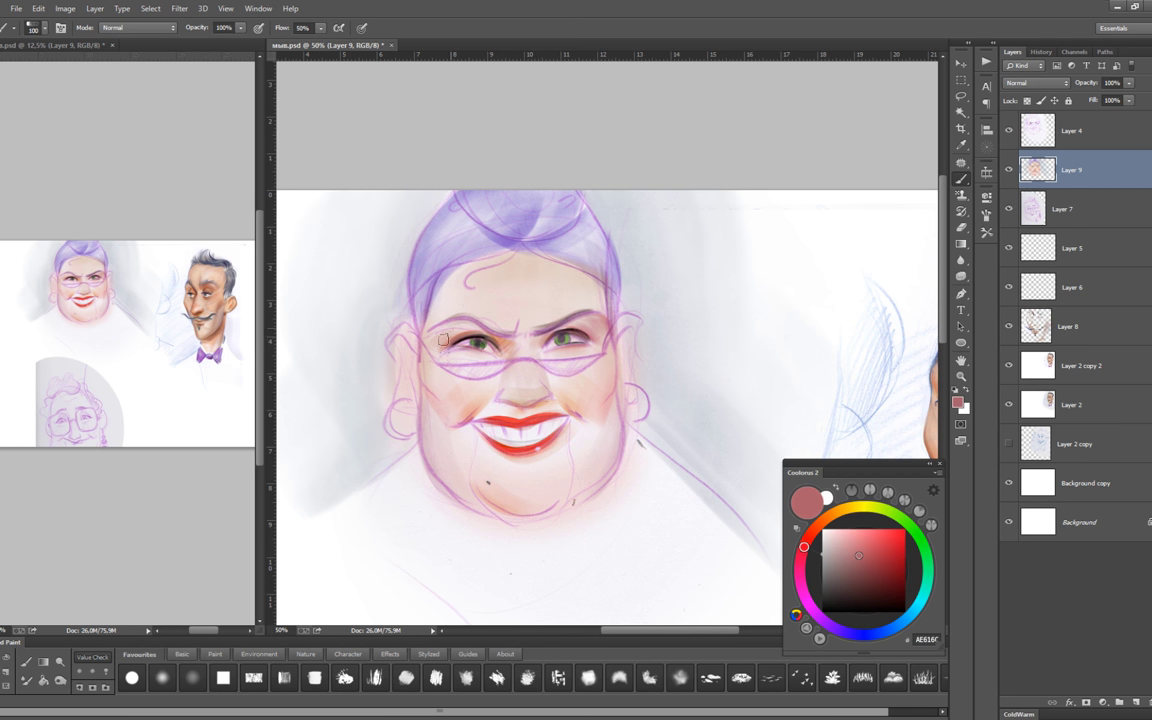
Pick an orange-red accent, then select Layer 4 and compare the face with it hidden.
{"action": "left_click", "coordinate": [815, 527]}
{"action": "left_click", "coordinate": [874, 537]}
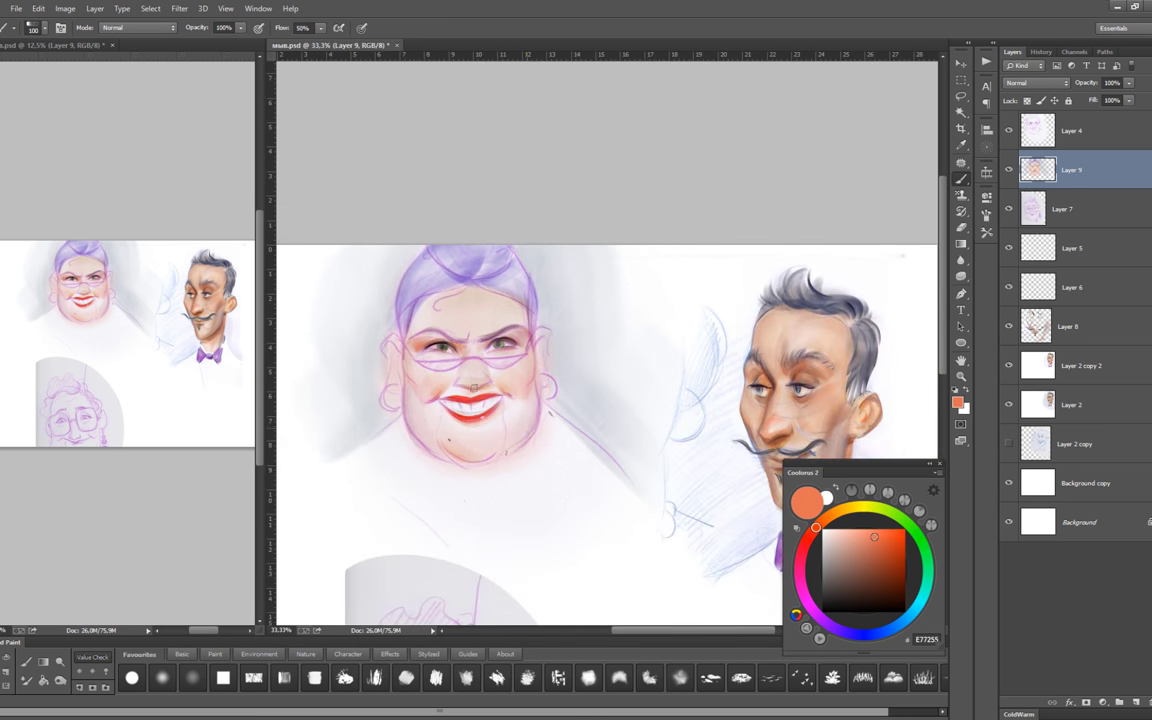
{"action": "left_click", "coordinate": [1026, 146]}
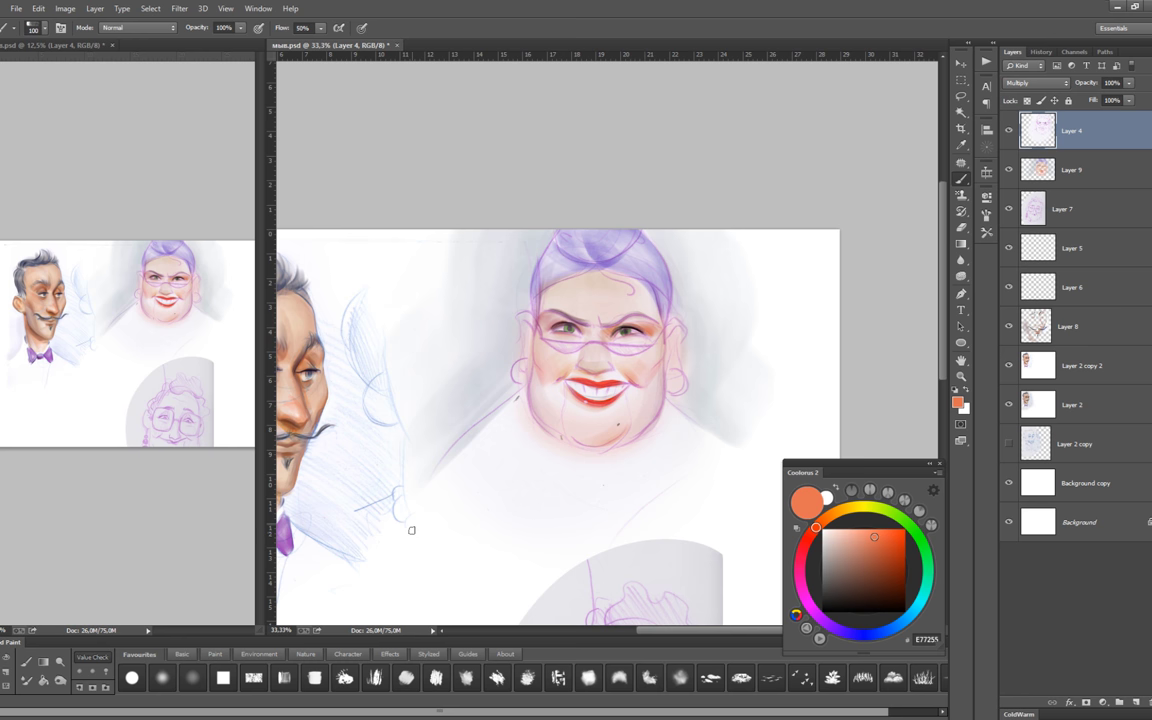
{"action": "left_click", "coordinate": [1009, 131]}
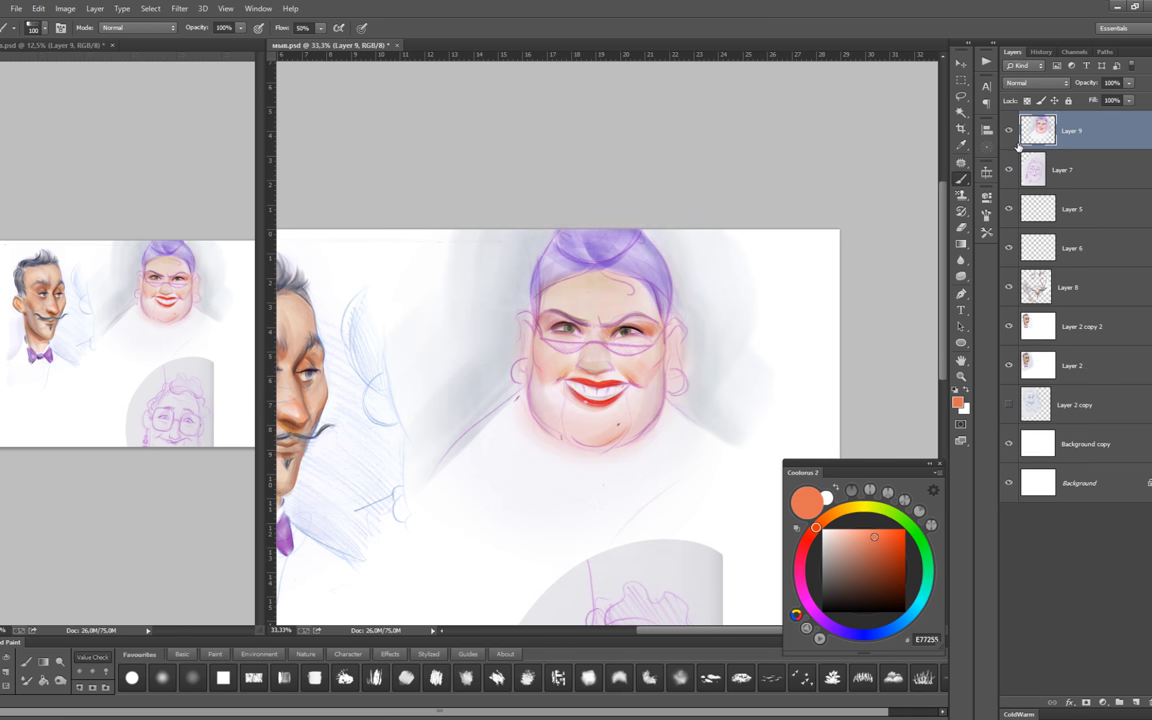
Copy a lasso area of the face to a new Layer 10 and move it below Layer 7.
{"action": "left_click", "coordinate": [1075, 365]}
{"action": "key", "text": "l"}
{"action": "left_click_drag", "start_coordinate": [334, 342], "coordinate": [340, 352]}
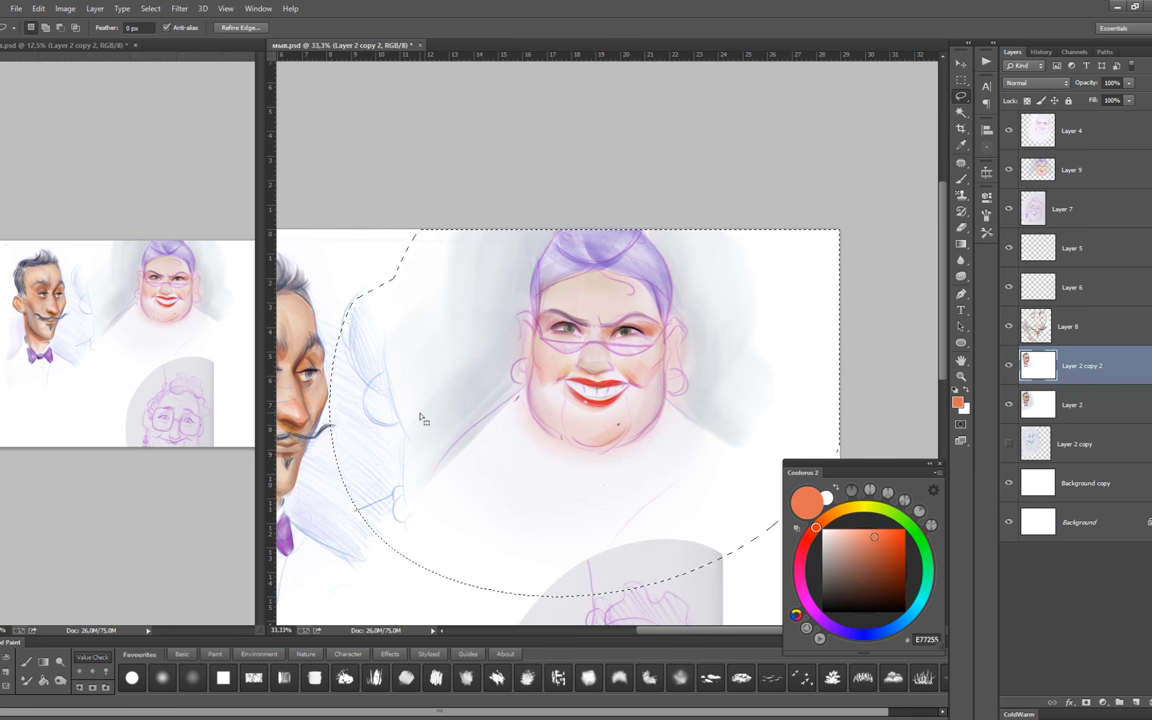
{"action": "key", "text": "ctrl+j"}
{"action": "key", "text": "ctrl+bracketright"}
{"action": "key", "text": "ctrl+bracketright"}
{"action": "key", "text": "ctrl+bracketright"}
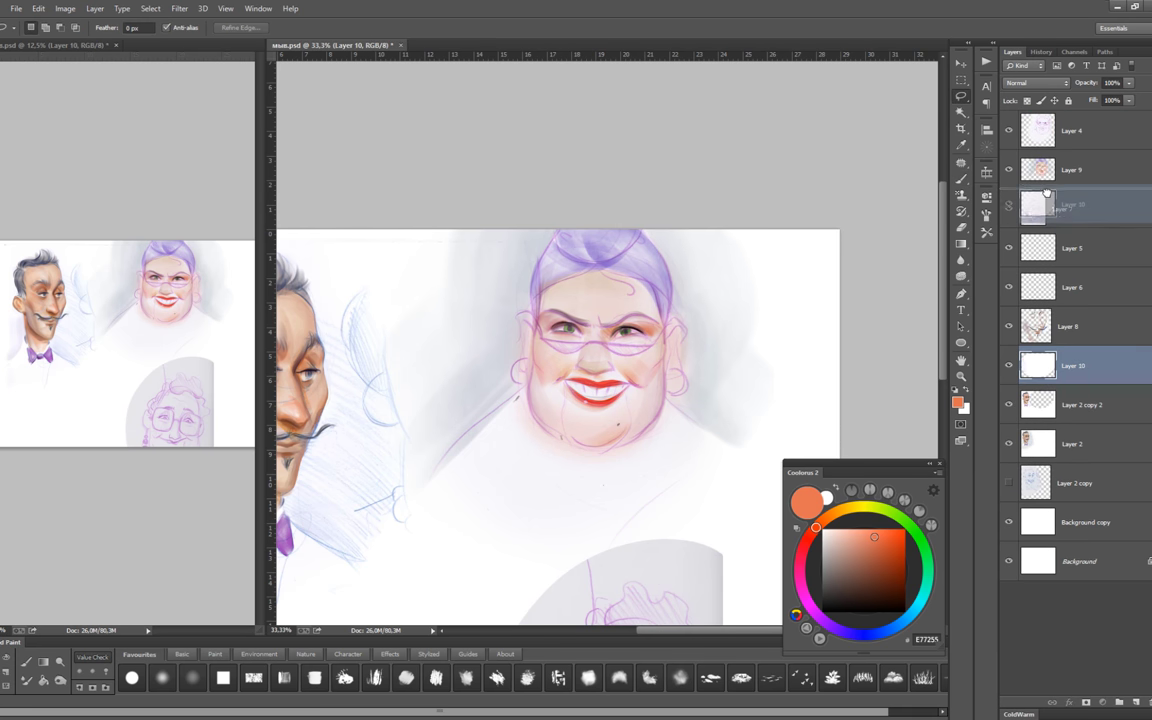
{"action": "key", "text": "ctrl+bracketright"}
{"action": "key", "text": "ctrl+0"}
{"action": "key", "text": "ctrl+bracketleft"}
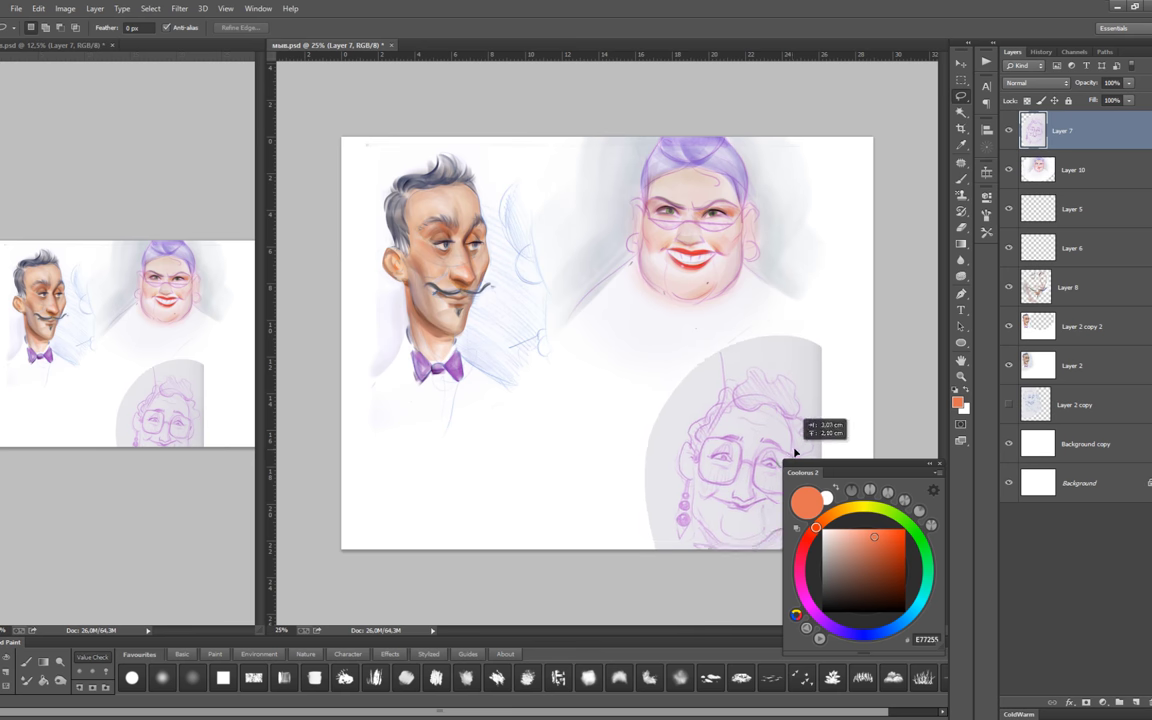
{"action": "scroll", "coordinate": [745, 303], "scroll_direction": "up", "scroll_amount": 2}
Reshape the cheek and chin in Liquify, flip the canvas, and add a new empty layer.
{"action": "left_click", "coordinate": [179, 8]}
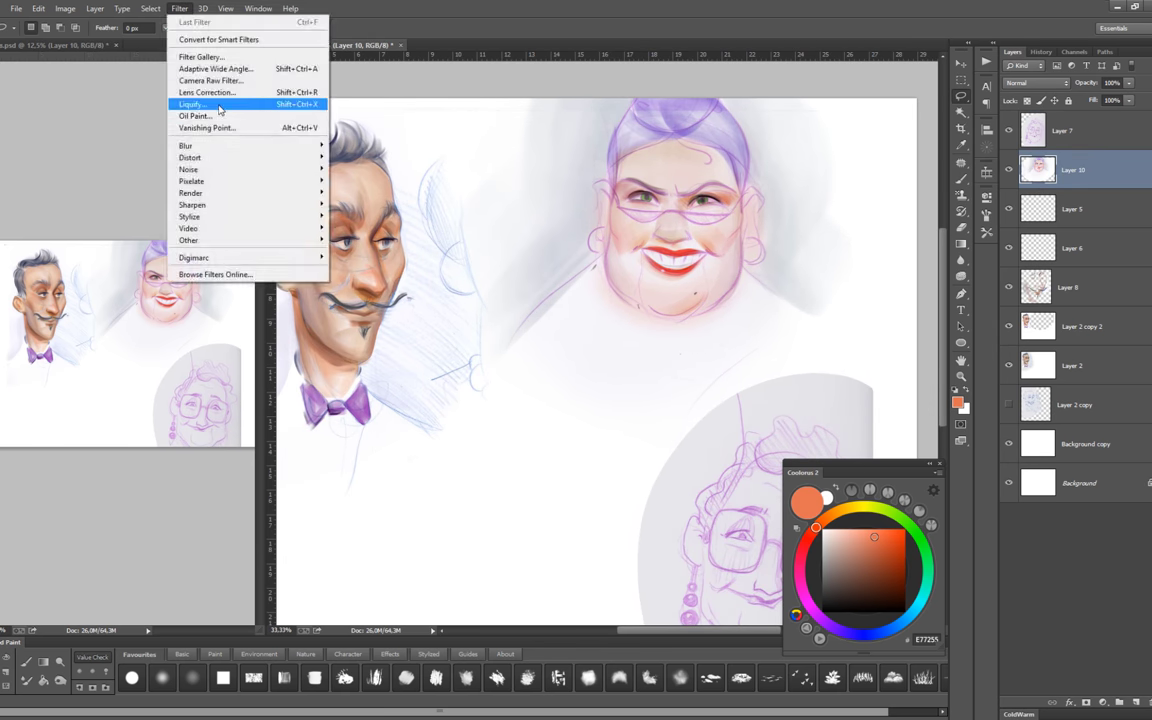
{"action": "left_click", "coordinate": [185, 96]}
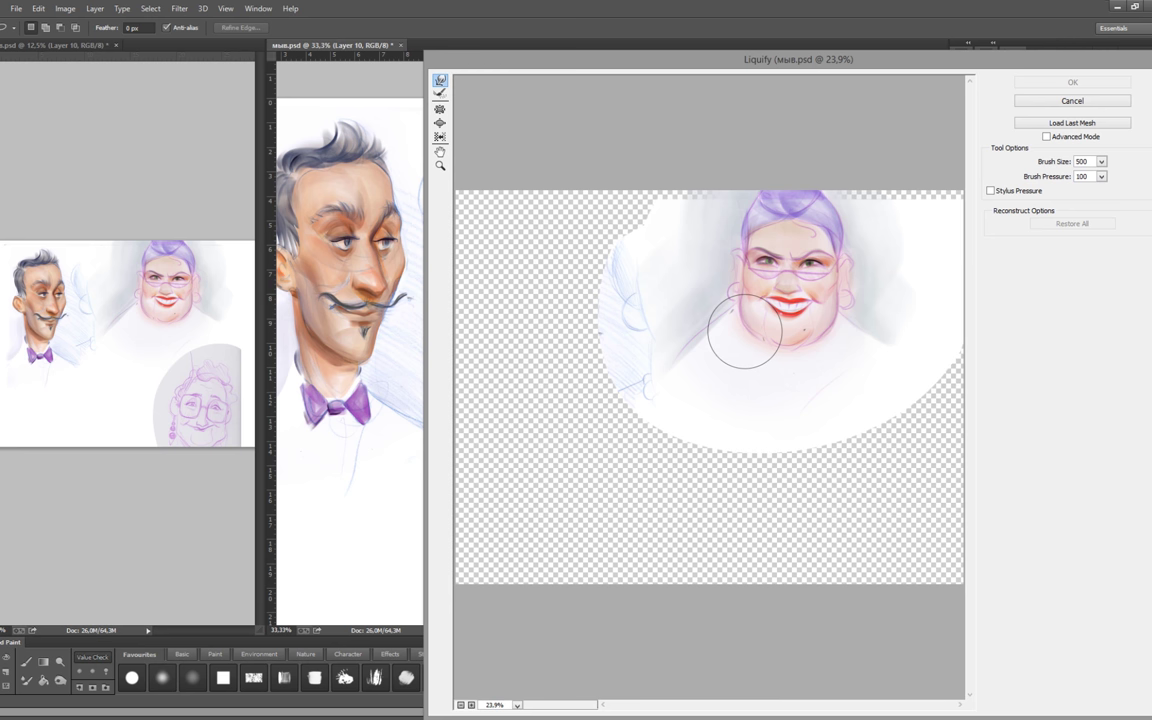
{"action": "left_click_drag", "start_coordinate": [746, 206], "coordinate": [764, 342]}
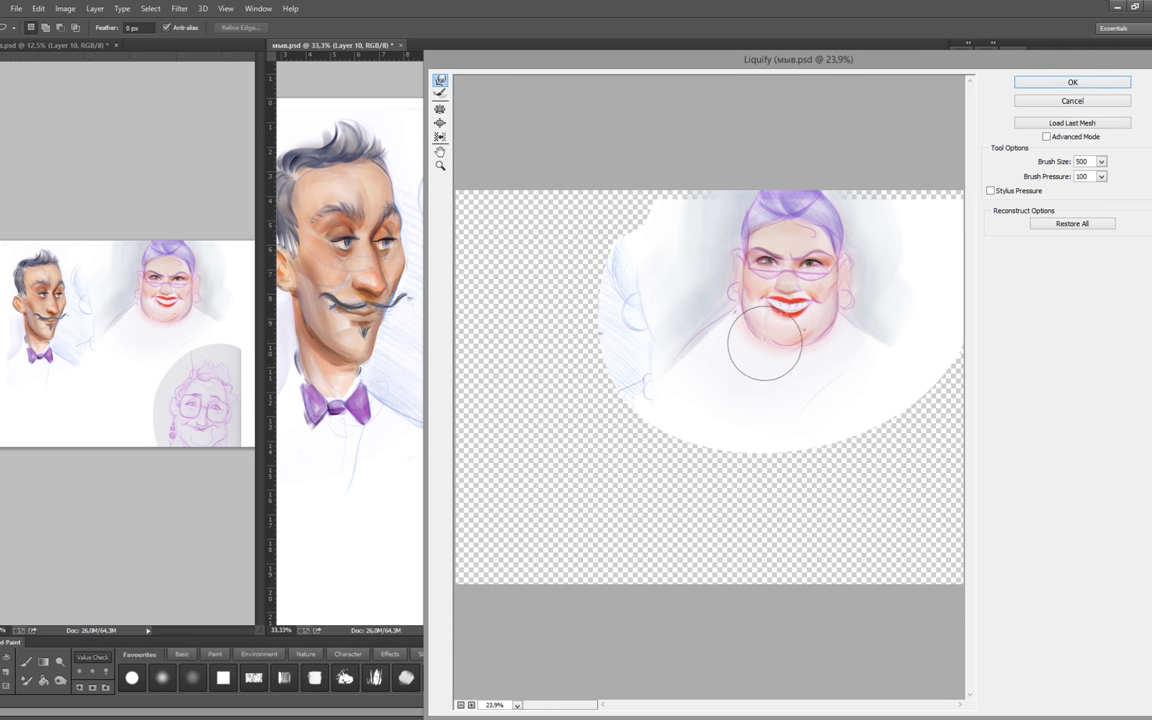
{"action": "key", "text": "bracketleft"}
{"action": "key", "text": "bracketleft"}
{"action": "key", "text": "bracketleft"}
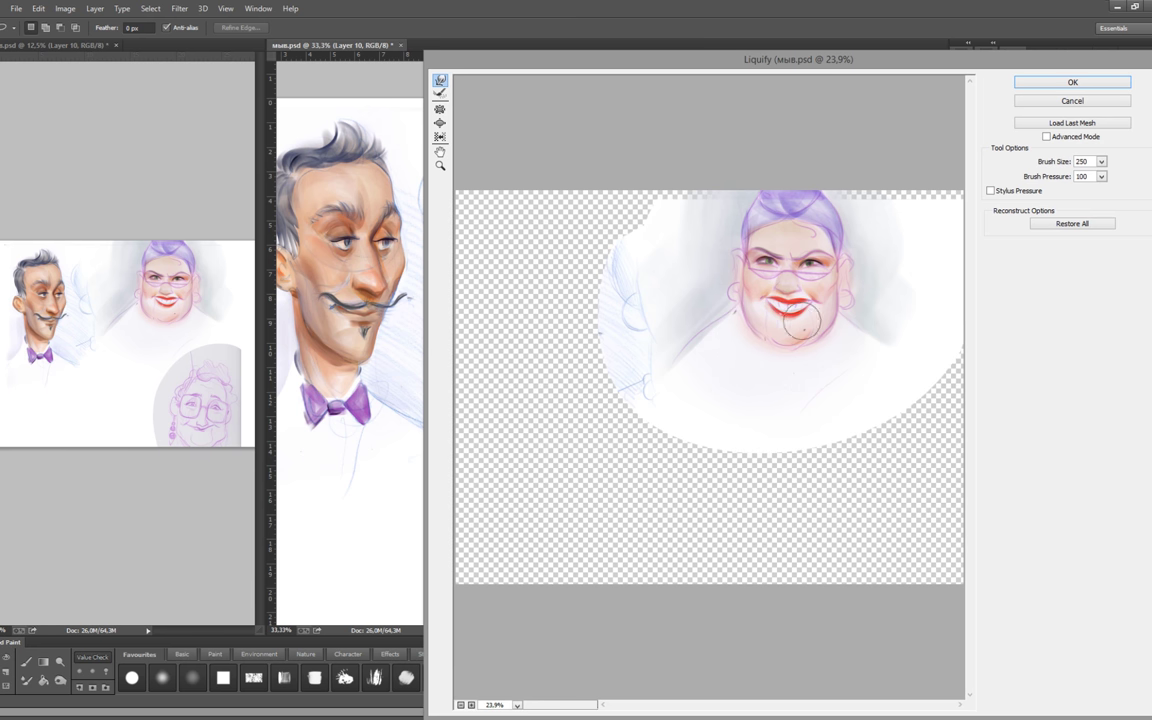
{"action": "key", "text": "bracketright"}
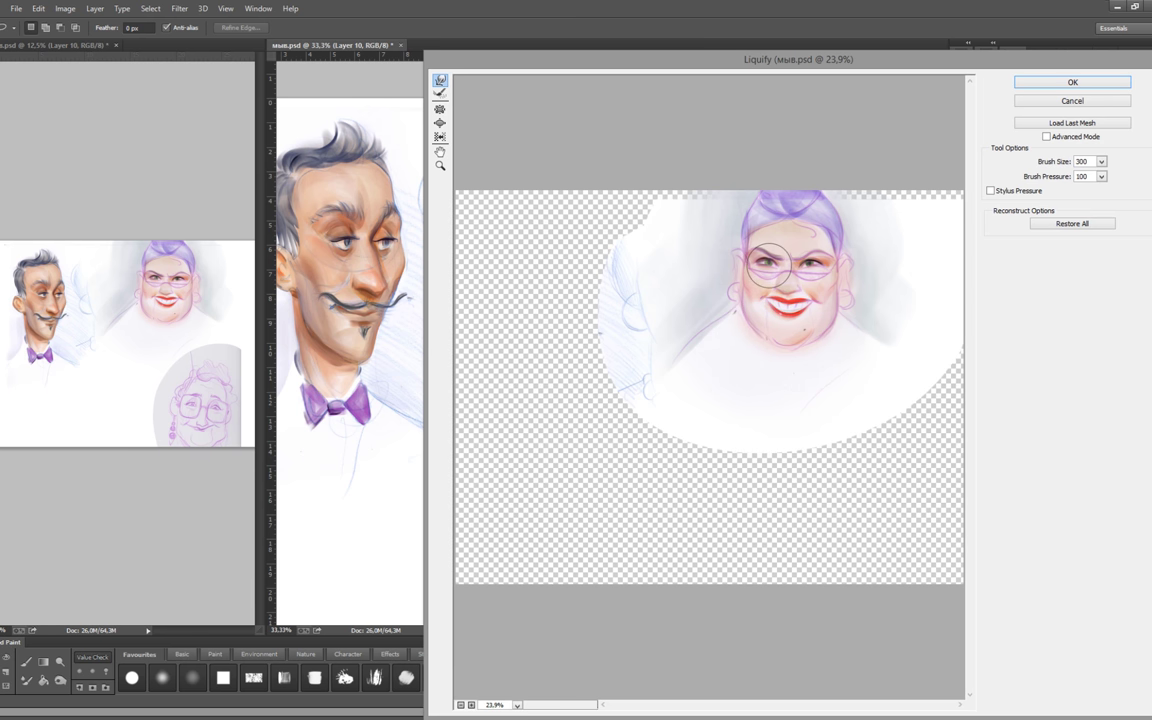
{"action": "key", "text": "Return"}
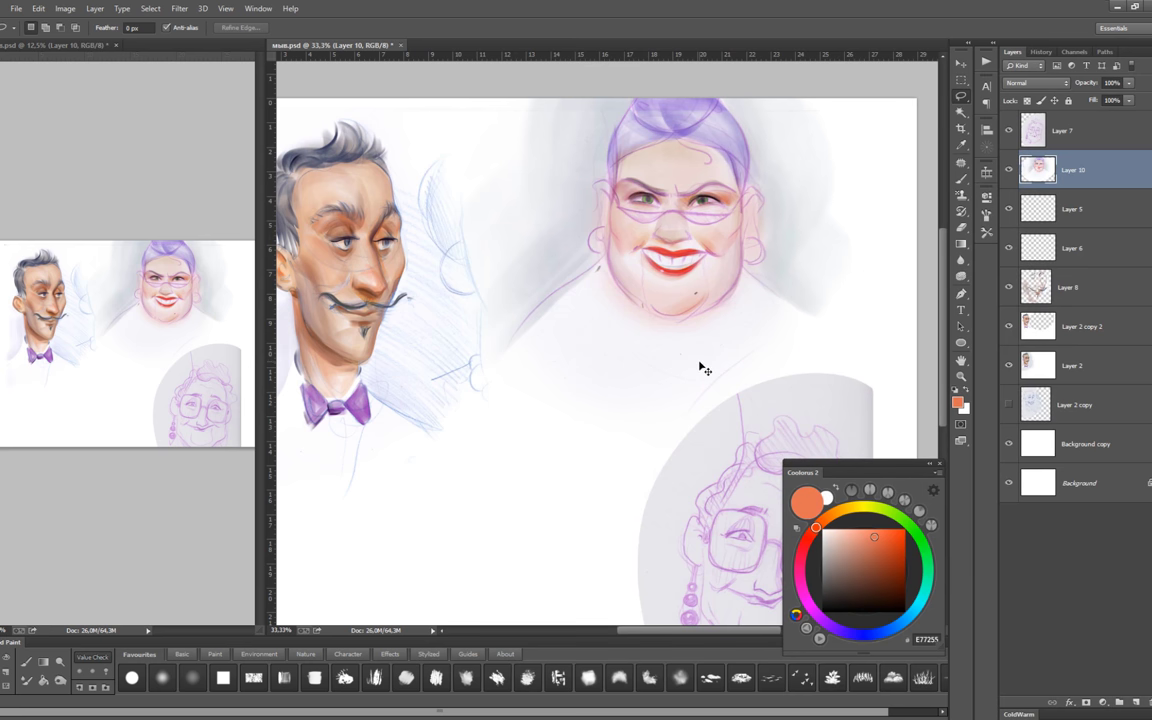
{"action": "key", "text": "h"}
{"action": "key", "text": "ctrl+shift+alt+n"}
Paint brown hoop earrings on both of the woman's ears.
{"action": "key", "text": "b"}
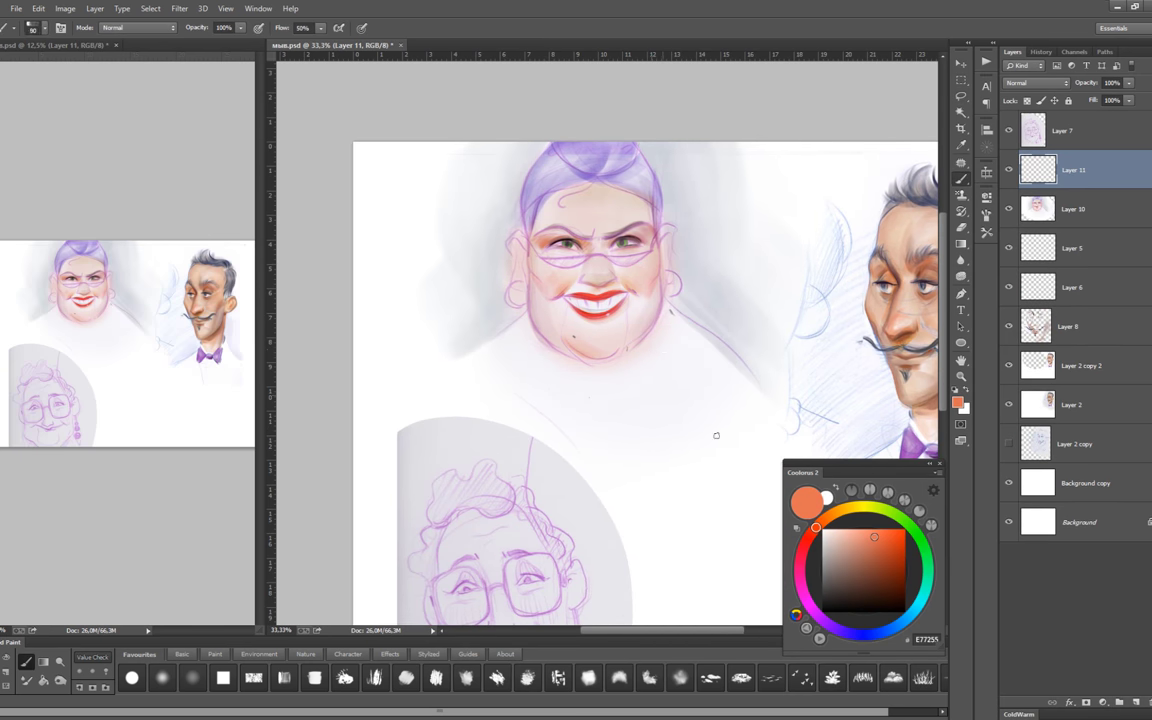
{"action": "left_click", "coordinate": [804, 518]}
{"action": "scroll", "coordinate": [515, 290], "scroll_direction": "up", "scroll_amount": 1}
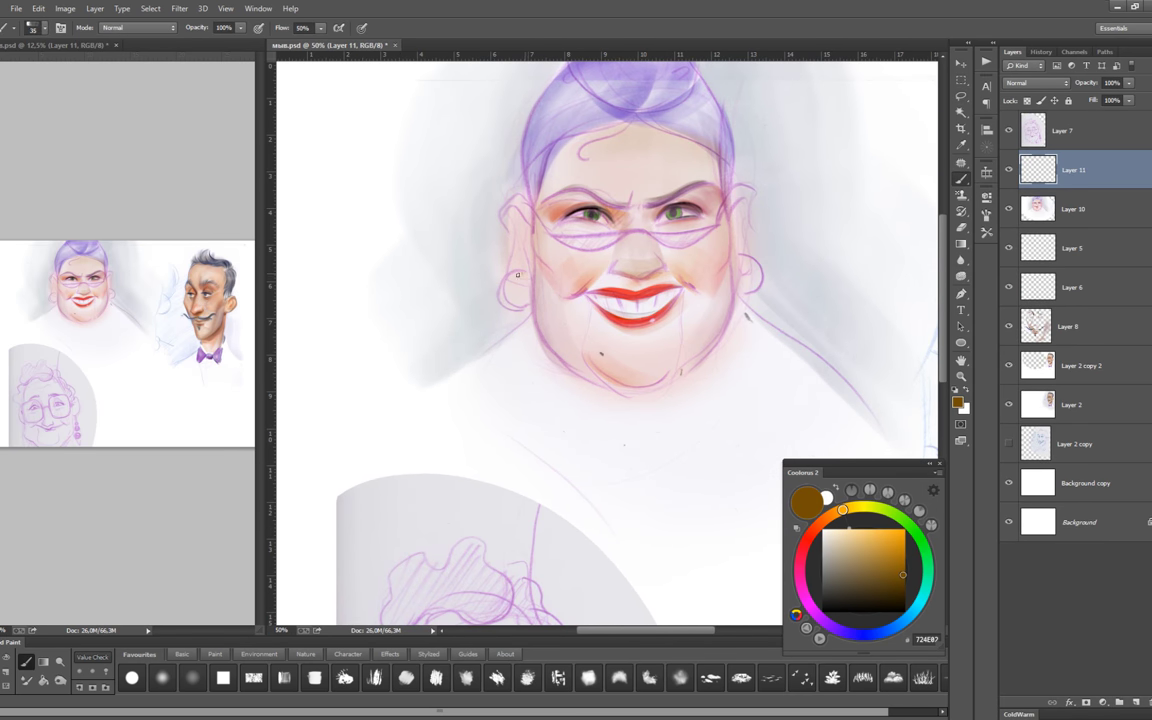
{"action": "left_click_drag", "start_coordinate": [517, 274], "coordinate": [508, 302]}
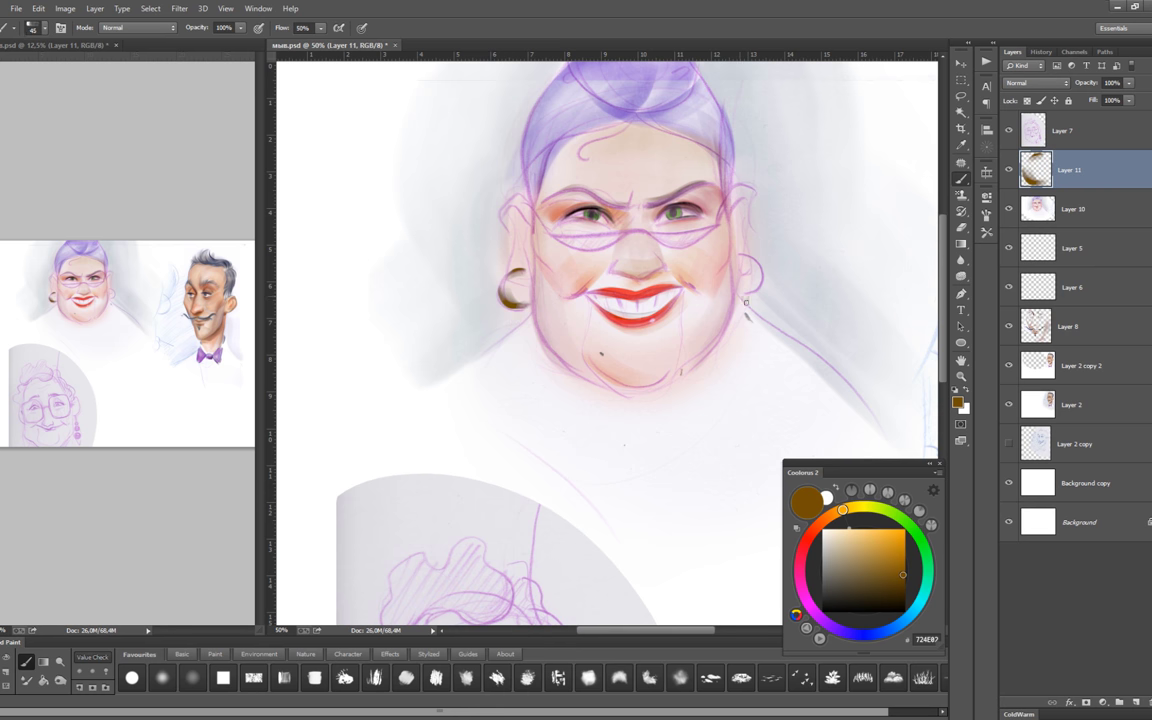
{"action": "left_click_drag", "start_coordinate": [742, 258], "coordinate": [744, 291]}
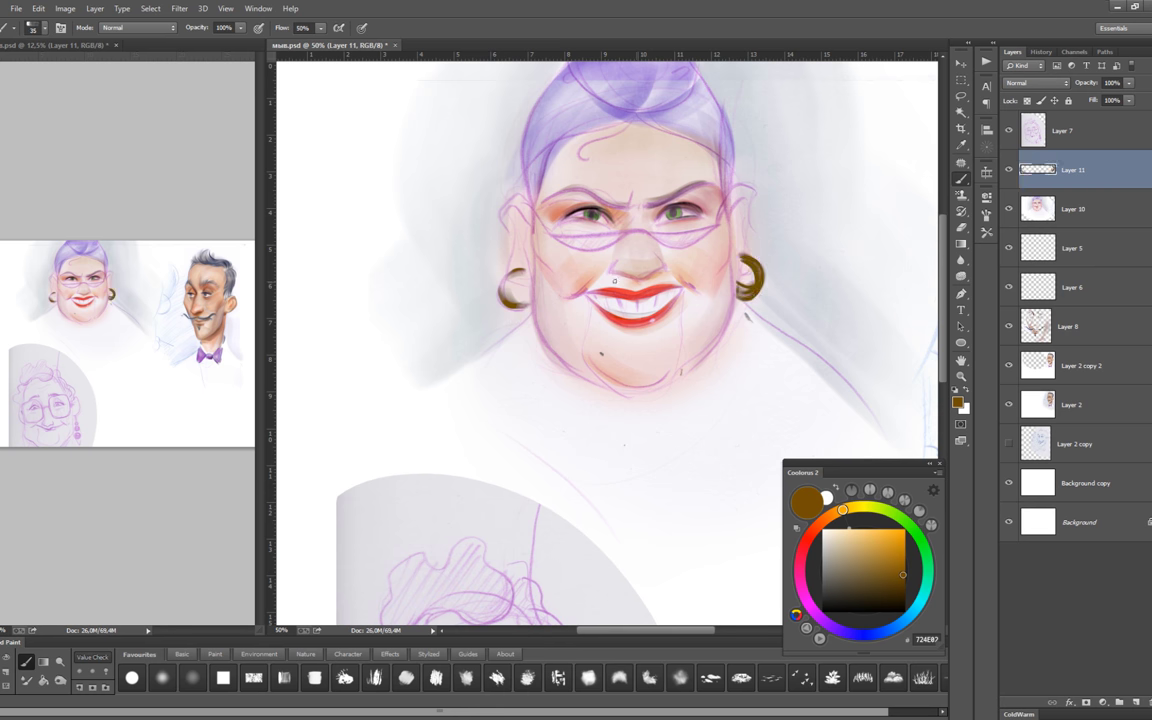
{"action": "key", "text": "bracketright"}
{"action": "left_click_drag", "start_coordinate": [512, 268], "coordinate": [515, 300]}
Choose golden and bright orange highlight colours for the earrings, then sample the teeth white.
{"action": "left_click", "coordinate": [903, 543]}
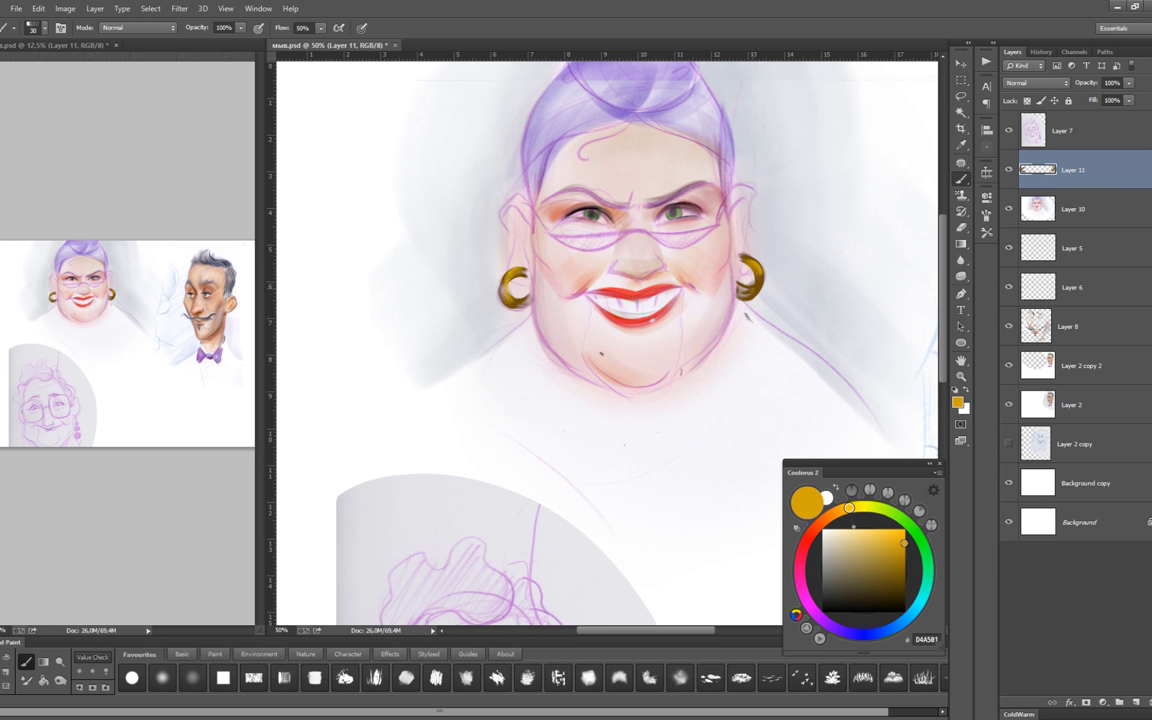
{"action": "left_click", "coordinate": [830, 515]}
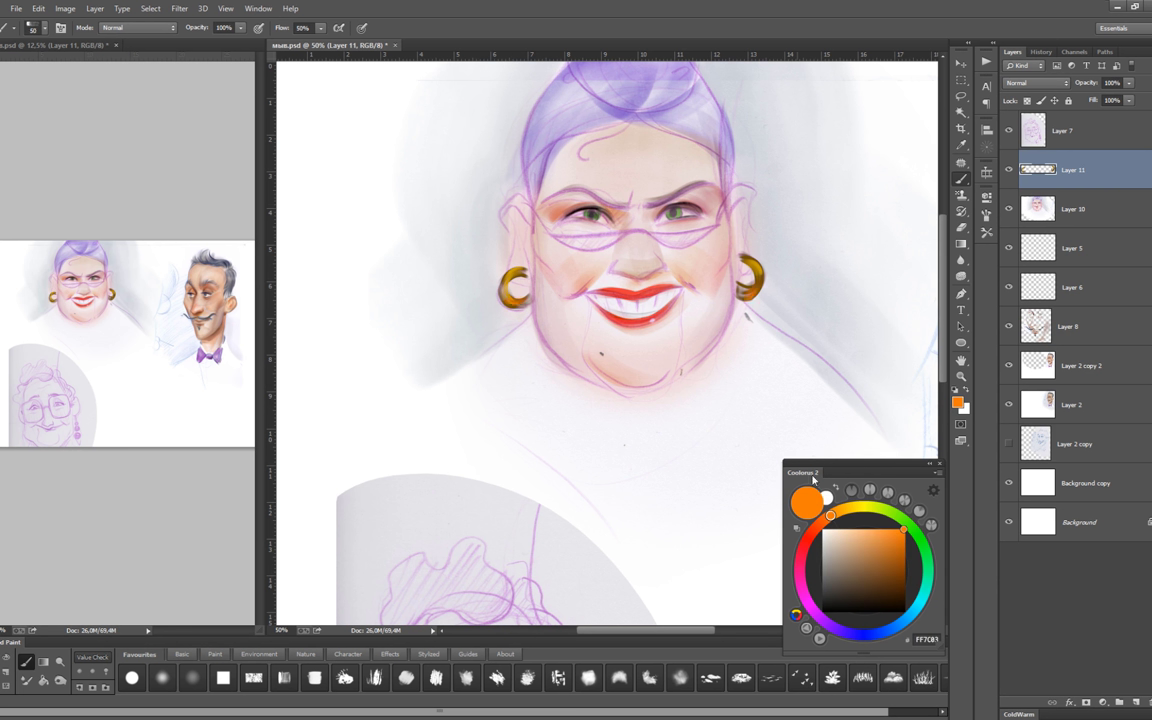
{"action": "left_click", "coordinate": [635, 305], "text": "alt"}
Zoom out and paint bright orange shading beside the right ear.
{"action": "left_click", "coordinate": [733, 321], "text": "alt"}
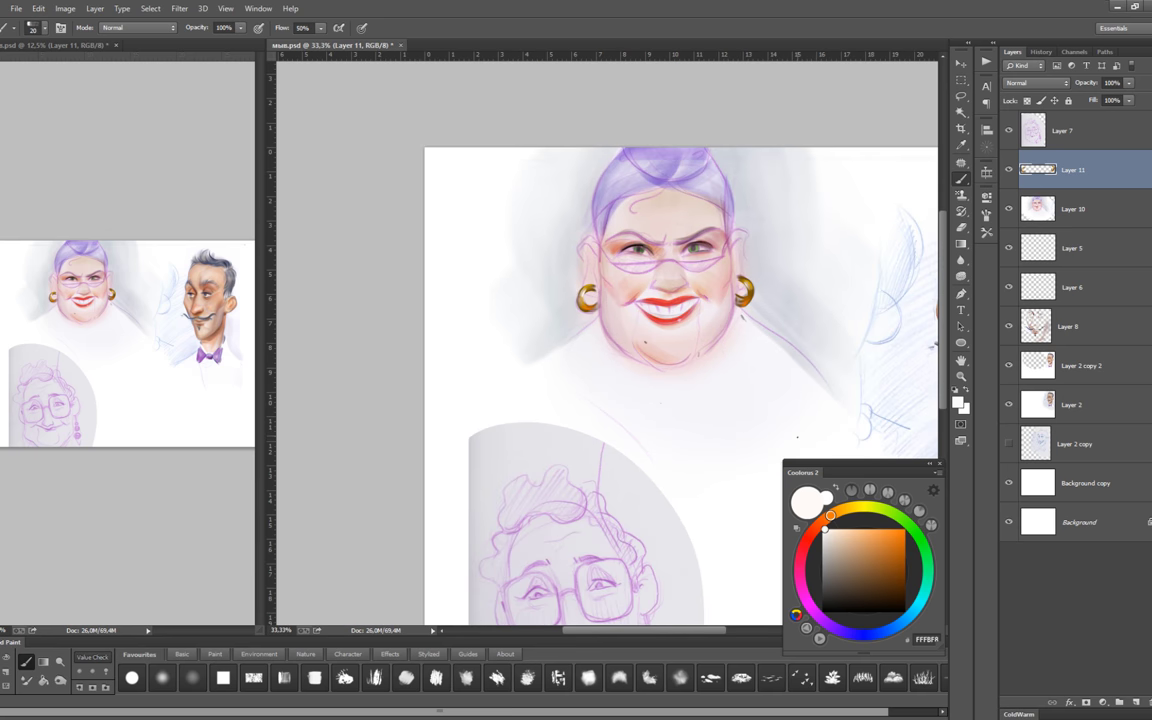
{"action": "key", "text": "l"}
{"action": "key", "text": "b"}
{"action": "left_click", "coordinate": [890, 534]}
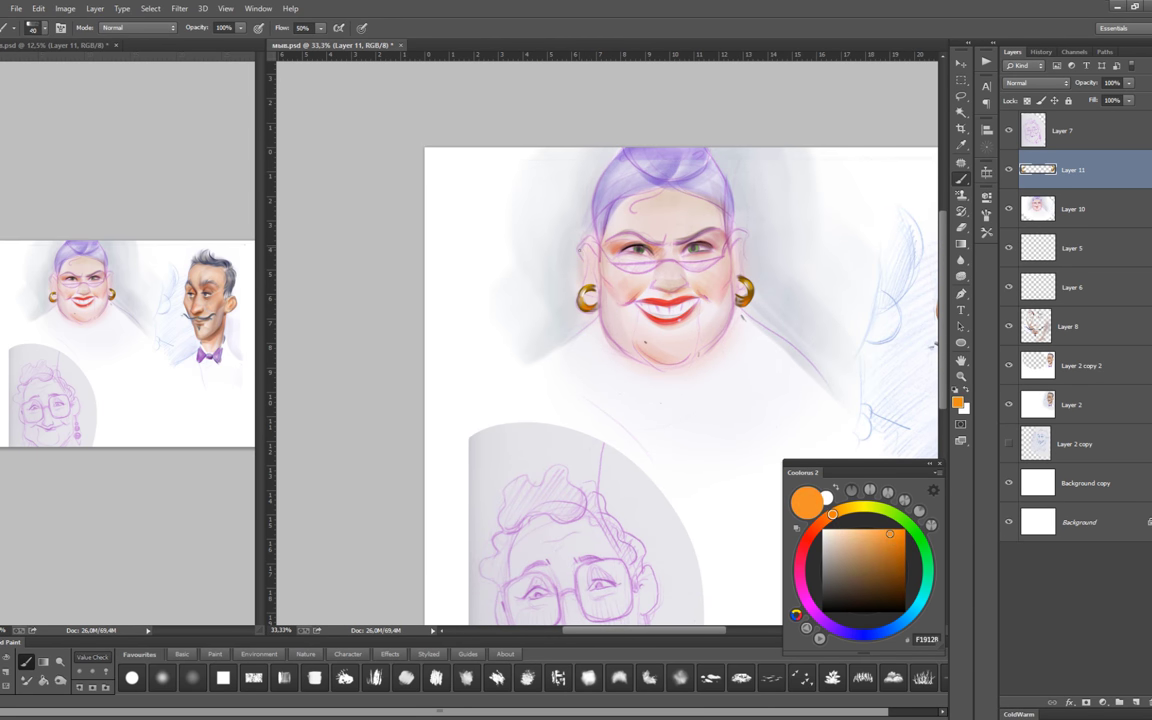
{"action": "key", "text": "bracketright"}
{"action": "left_click_drag", "start_coordinate": [740, 246], "coordinate": [732, 258]}
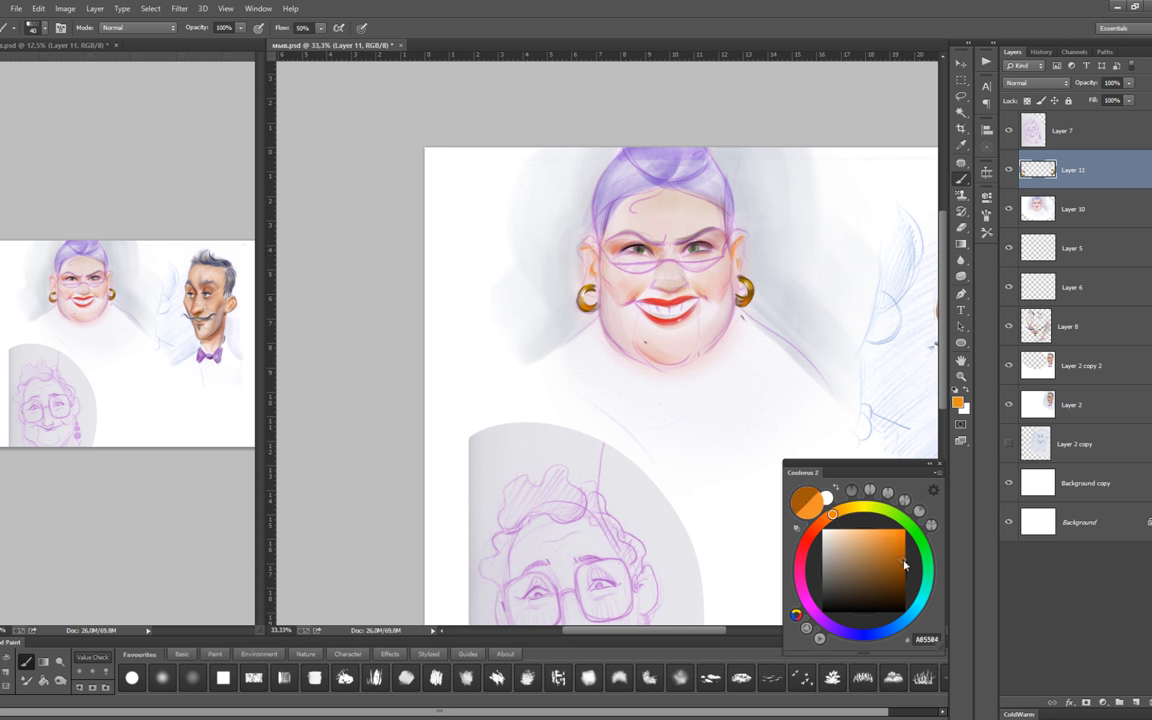
Rework the chin line with a pink skin tone using a finer brush.
{"action": "left_click", "coordinate": [738, 272], "text": "alt"}
{"action": "left_click", "coordinate": [701, 352], "text": "alt"}
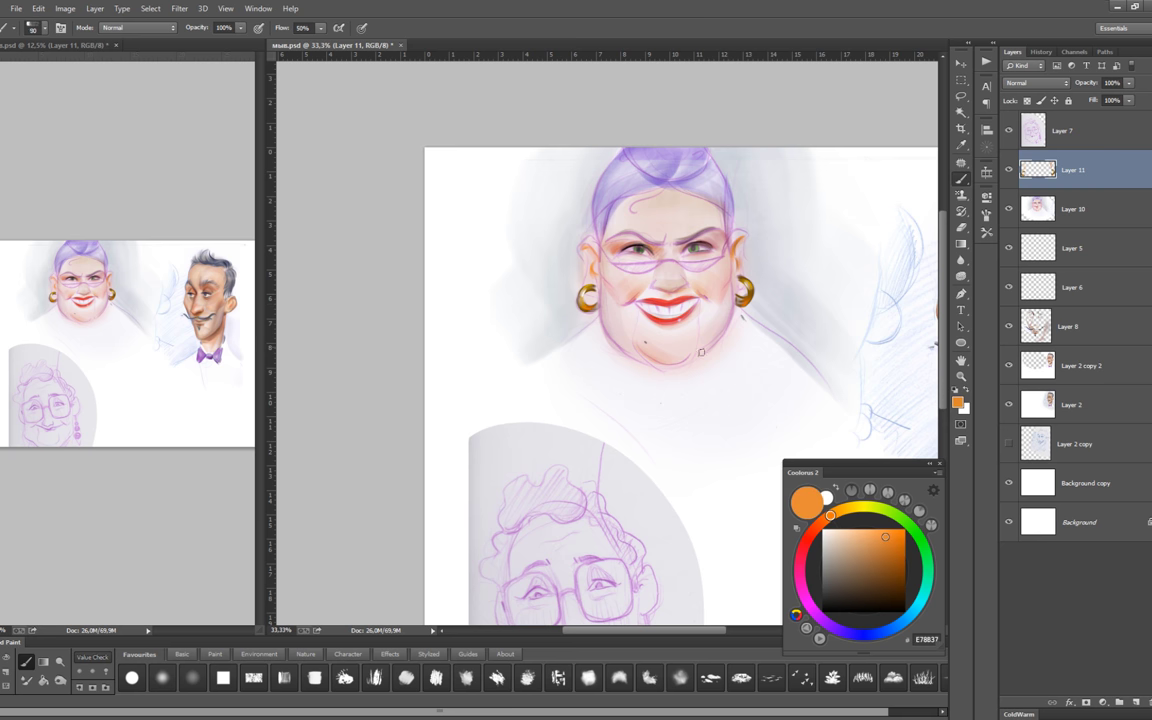
{"action": "left_click", "coordinate": [697, 360], "text": "alt"}
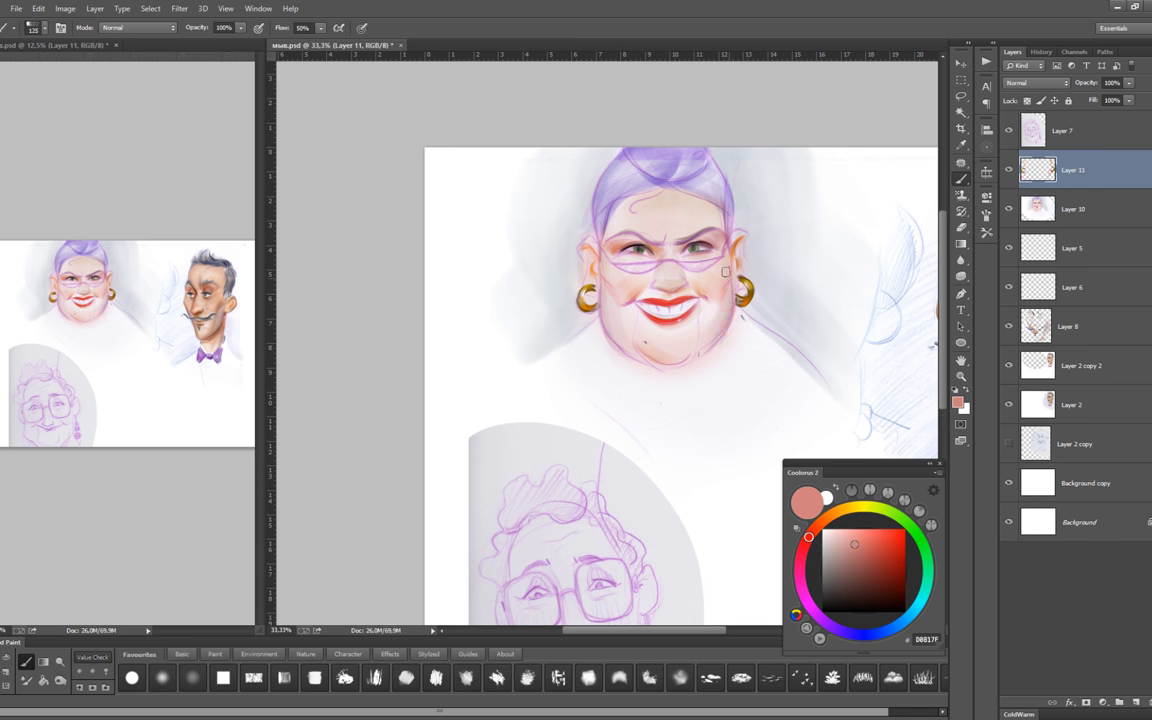
{"action": "key", "text": "bracketright"}
{"action": "key", "text": "bracketleft"}
{"action": "key", "text": "bracketleft"}
{"action": "key", "text": "bracketleft"}
{"action": "left_click_drag", "start_coordinate": [640, 350], "coordinate": [699, 362]}
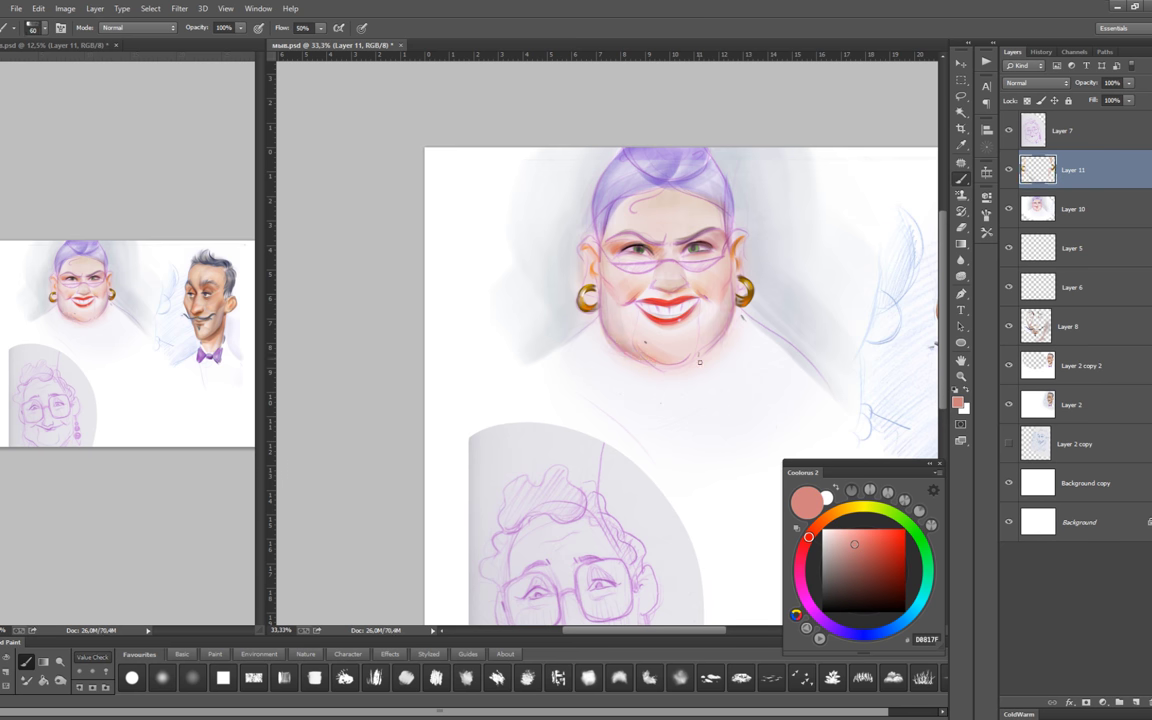
Sample the lip red, then choose salmon and pink blush tones for the cheeks.
{"action": "left_click", "coordinate": [673, 316], "text": "alt"}
{"action": "key", "text": "bracketright"}
{"action": "key", "text": "bracketright"}
{"action": "key", "text": "bracketright"}
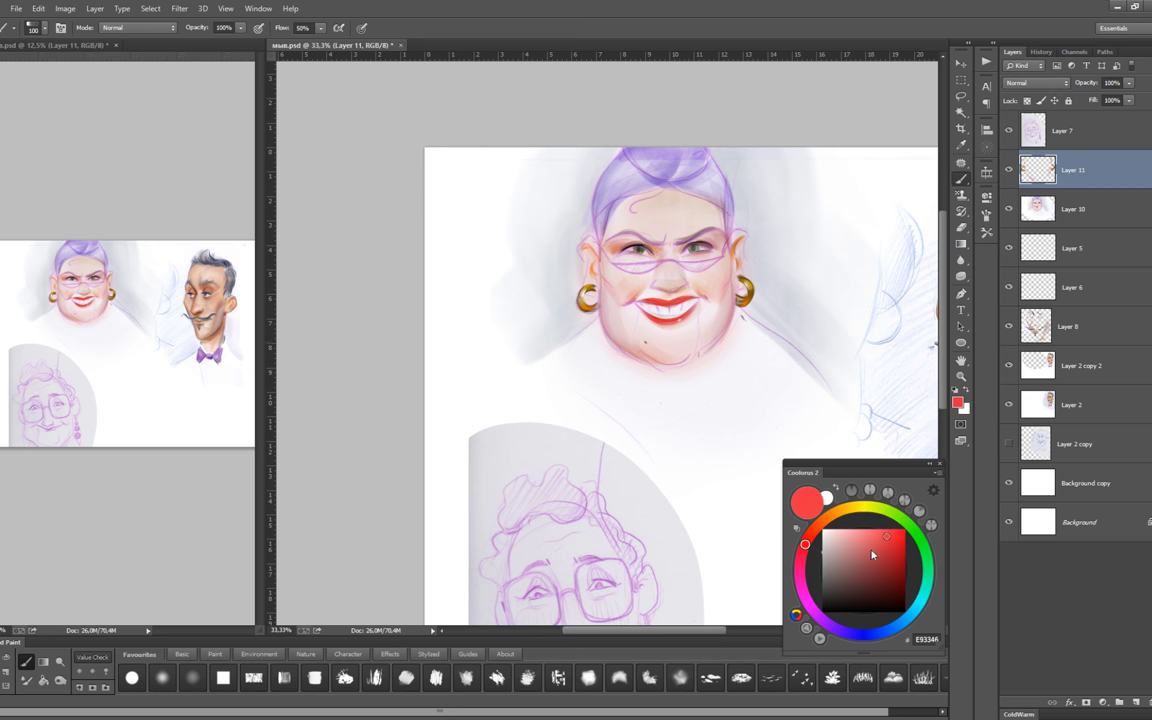
{"action": "left_click", "coordinate": [812, 531]}
{"action": "left_click_drag", "start_coordinate": [678, 367], "coordinate": [665, 371]}
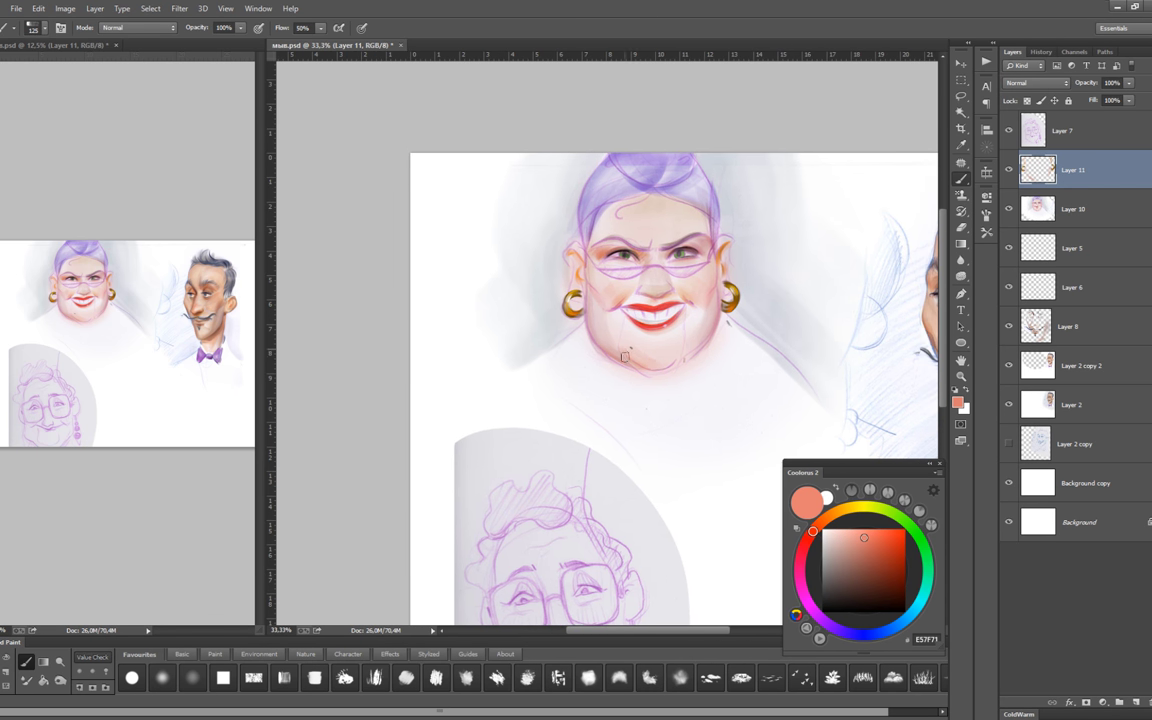
{"action": "left_click", "coordinate": [629, 356], "text": "alt"}
{"action": "left_click", "coordinate": [629, 356], "text": "alt"}
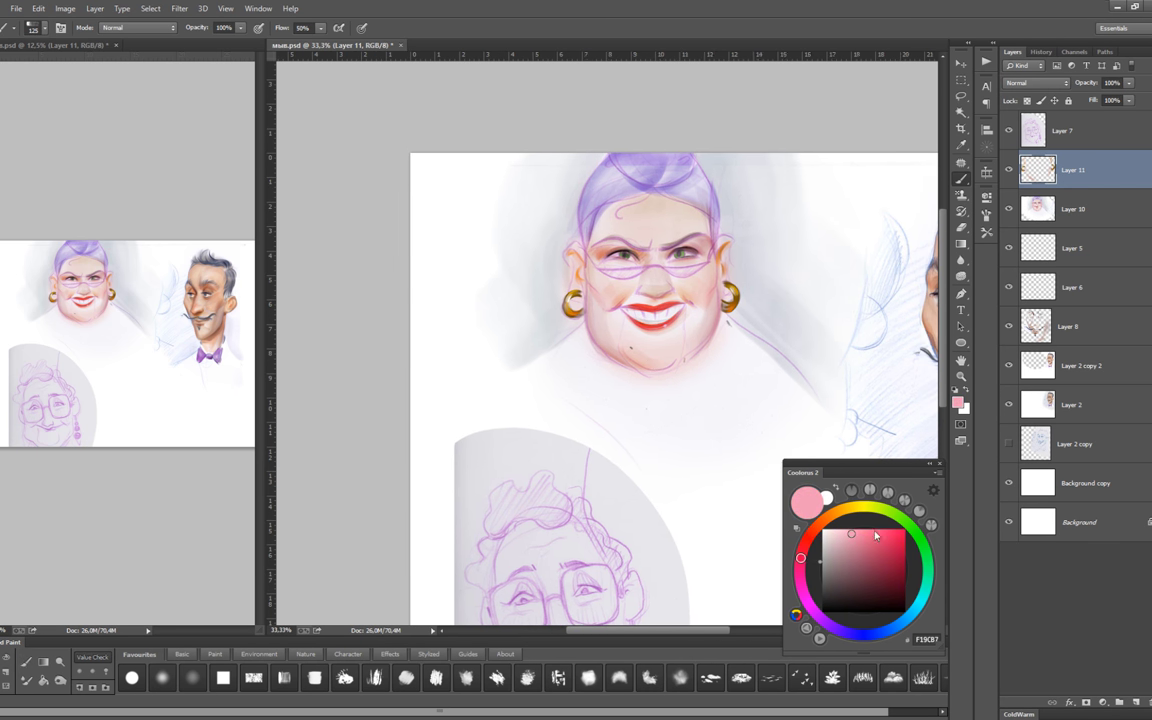
Set up a fine-tuned orange skin tone with a slightly smaller brush.
{"action": "key", "text": "bracketright"}
{"action": "key", "text": "bracketright"}
{"action": "key", "text": "bracketright"}
{"action": "key", "text": "bracketleft"}
{"action": "key", "text": "bracketleft"}
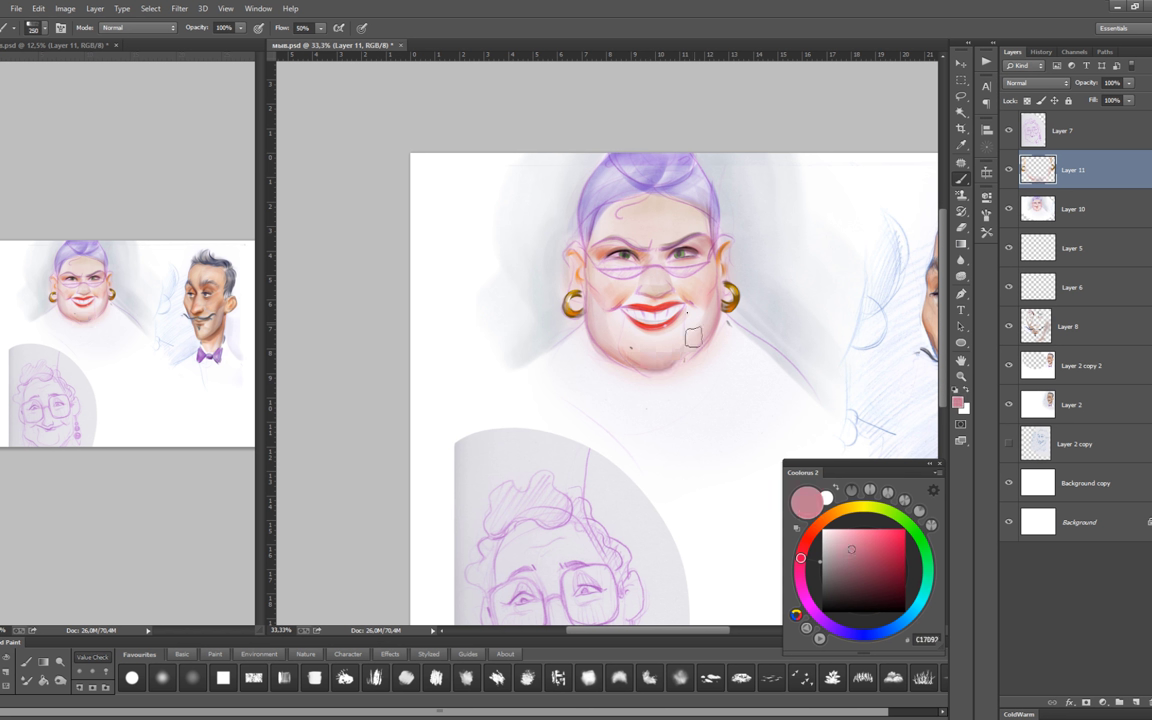
{"action": "left_click", "coordinate": [827, 517]}
{"action": "left_click", "coordinate": [880, 542]}
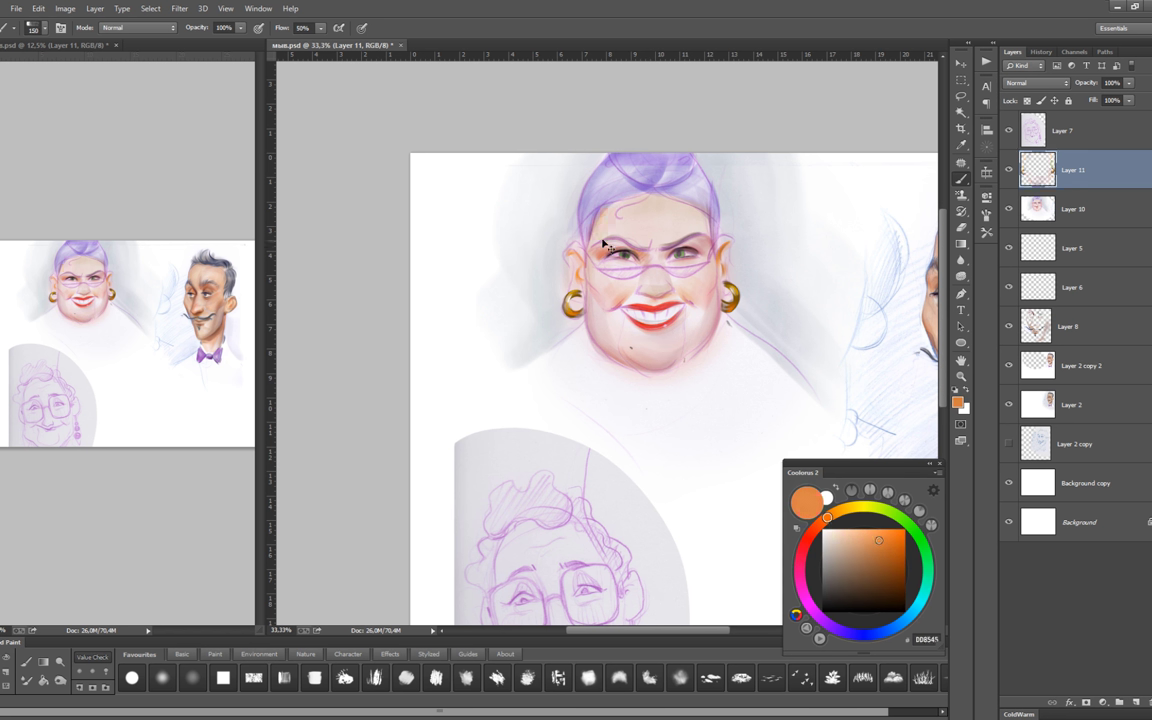
{"action": "key", "text": "bracketleft"}
Paint a small dark purple curl of hair over the woman's forehead with a thin brush.
{"action": "left_click", "coordinate": [663, 171], "text": "alt"}
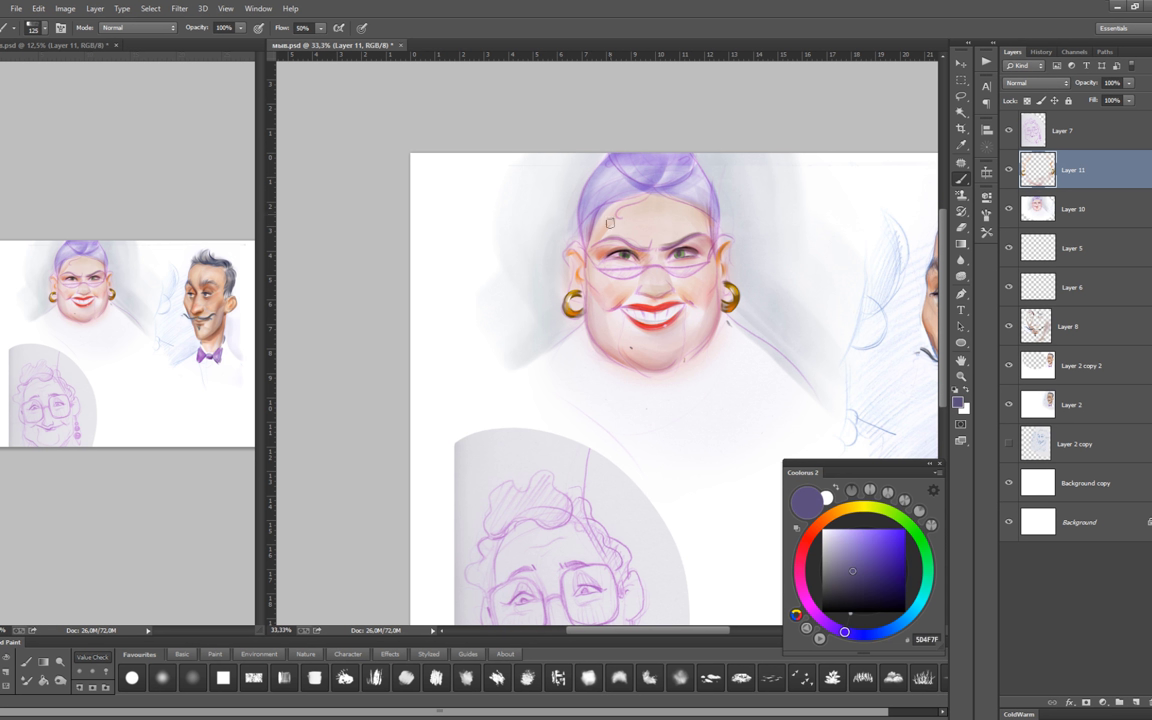
{"action": "key", "text": "bracketleft"}
{"action": "key", "text": "bracketleft"}
{"action": "key", "text": "bracketleft"}
{"action": "left_click_drag", "start_coordinate": [625, 205], "coordinate": [619, 216]}
{"action": "key", "text": "bracketleft"}
{"action": "left_click", "coordinate": [899, 568]}
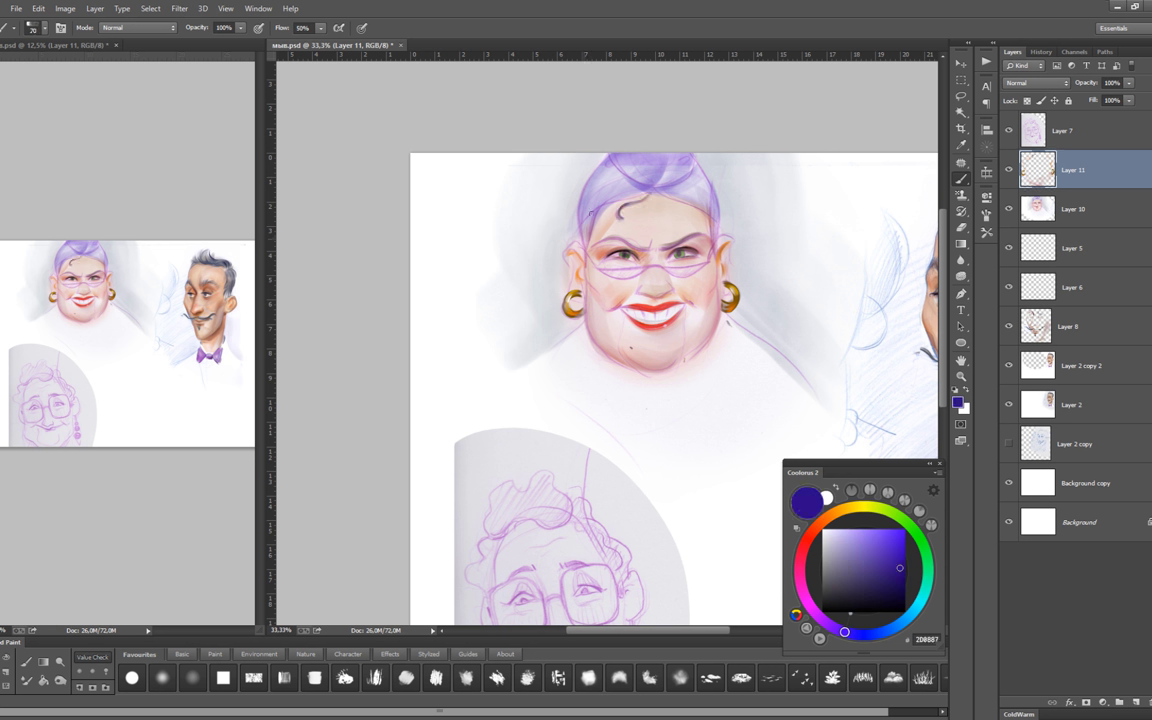
{"action": "key", "text": "bracketleft"}
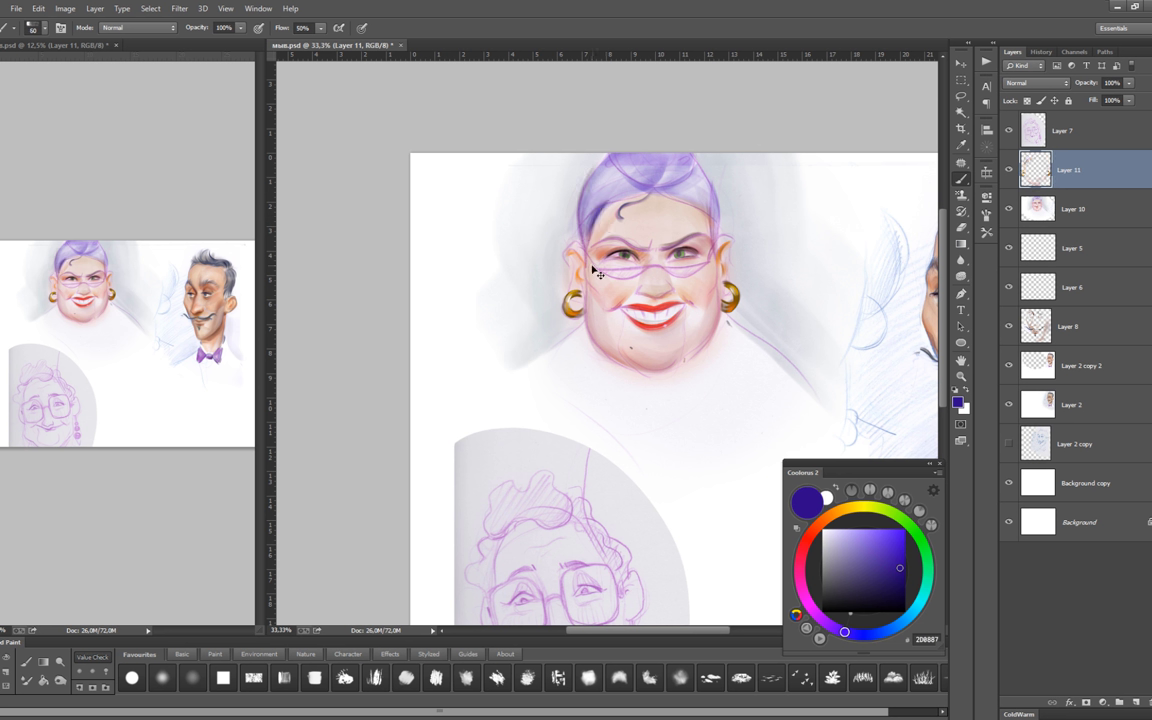
{"action": "key", "text": "bracketright"}
{"action": "key", "text": "bracketright"}
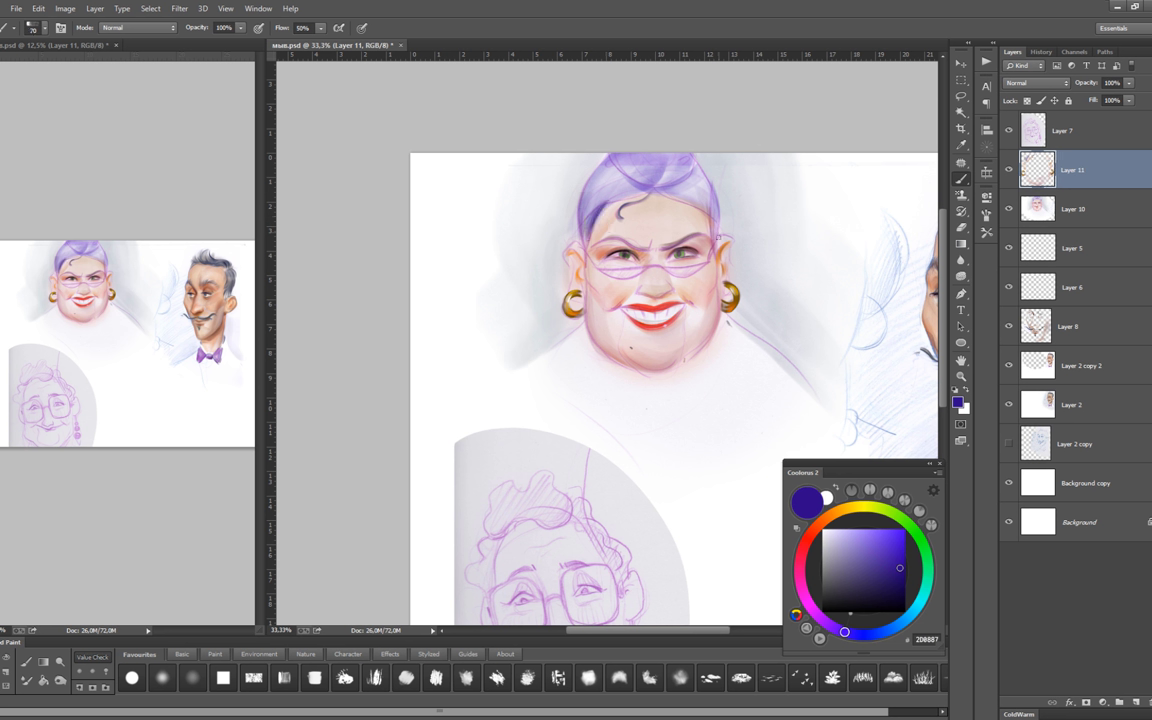
{"action": "key", "text": "bracketright"}
{"action": "key", "text": "bracketright"}
{"action": "key", "text": "bracketright"}
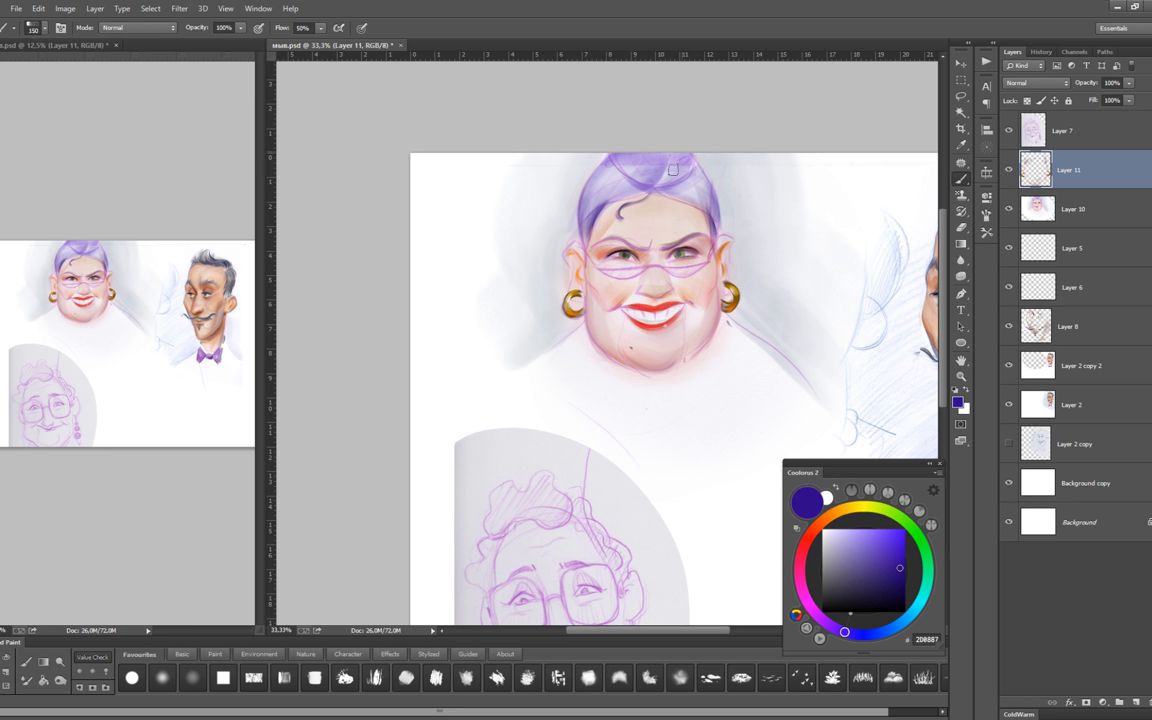
Try brighter purple and dark navy shades for the hair strands, resizing the brush.
{"action": "left_click", "coordinate": [640, 160], "text": "alt"}
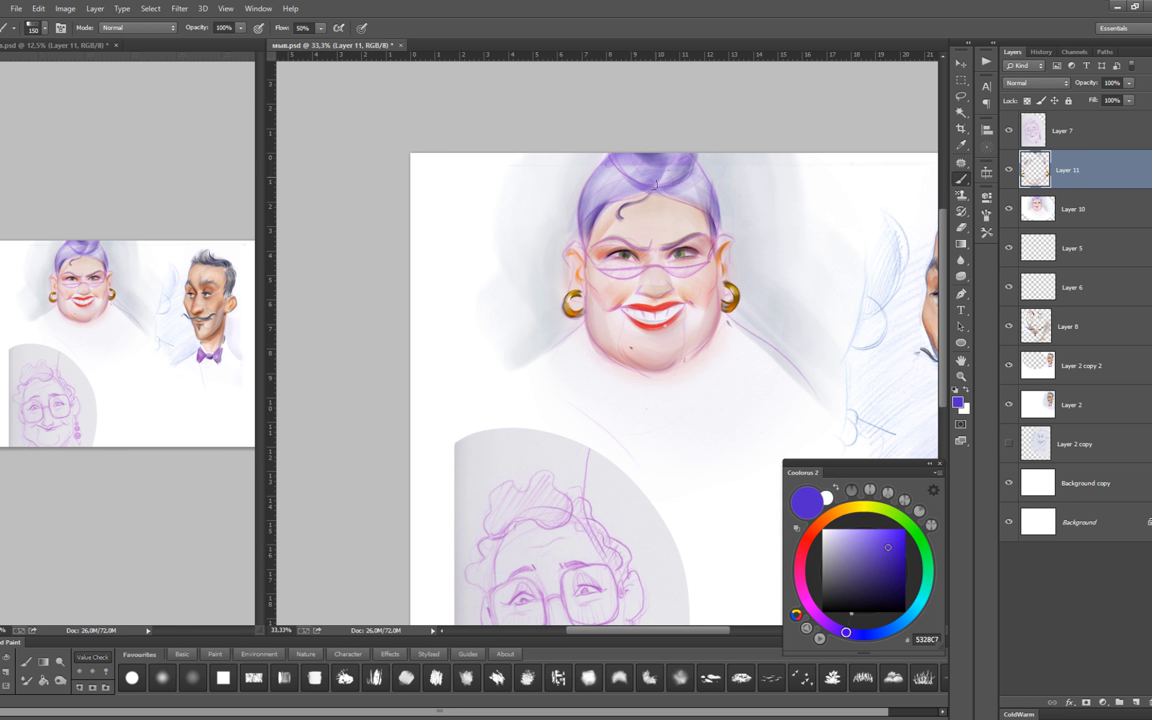
{"action": "key", "text": "bracketright"}
{"action": "key", "text": "bracketright"}
{"action": "left_click", "coordinate": [905, 589]}
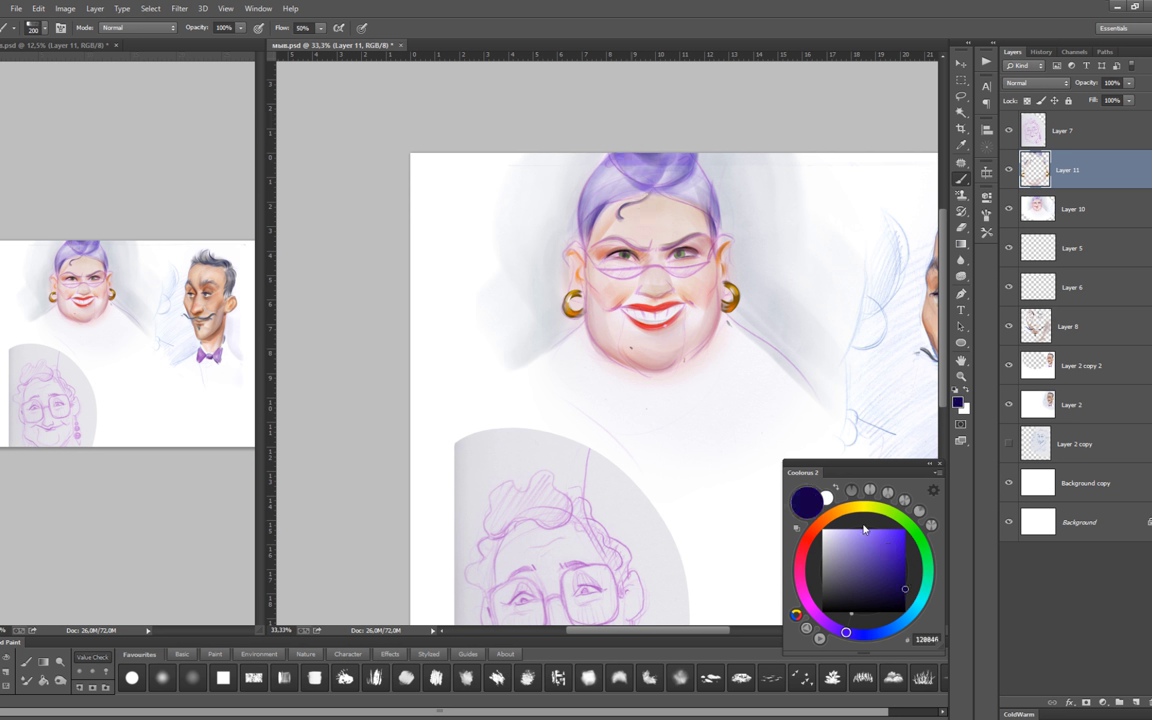
{"action": "left_click", "coordinate": [905, 573]}
{"action": "key", "text": "bracketleft"}
{"action": "key", "text": "bracketleft"}
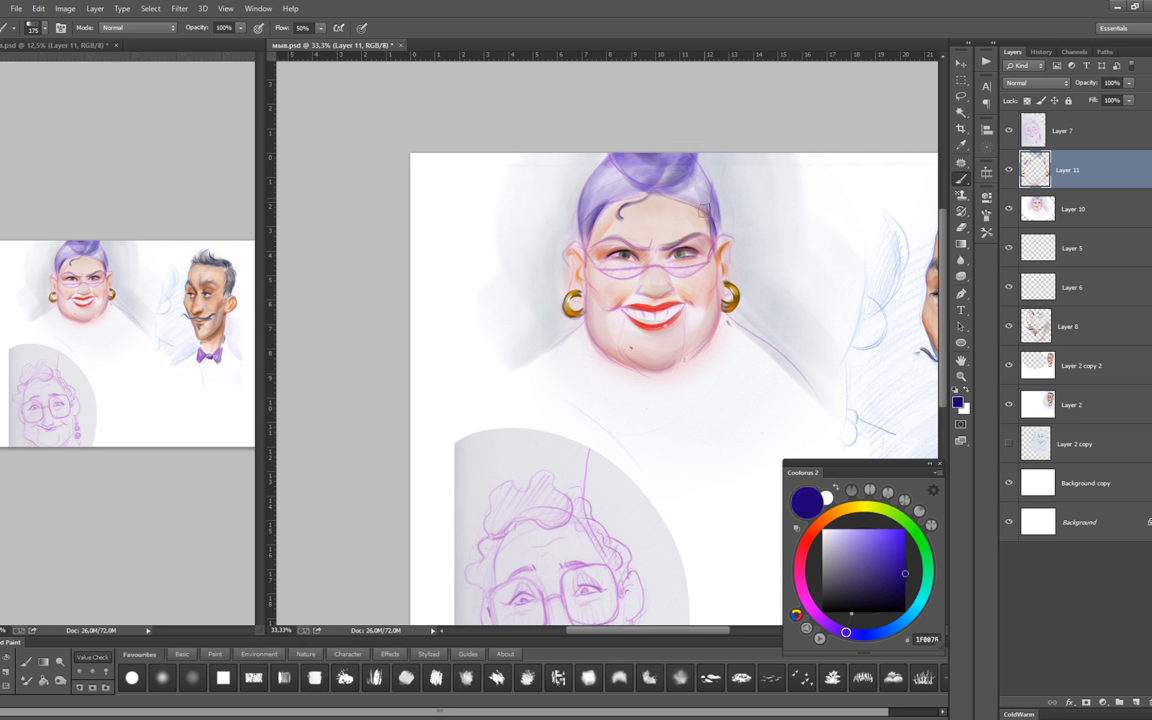
{"action": "key", "text": "bracketleft"}
{"action": "key", "text": "bracketleft"}
{"action": "key", "text": "bracketleft"}
Brush pale grey over the top of the purple hair, then sample brown from the earring.
{"action": "left_click", "coordinate": [578, 241], "text": "alt"}
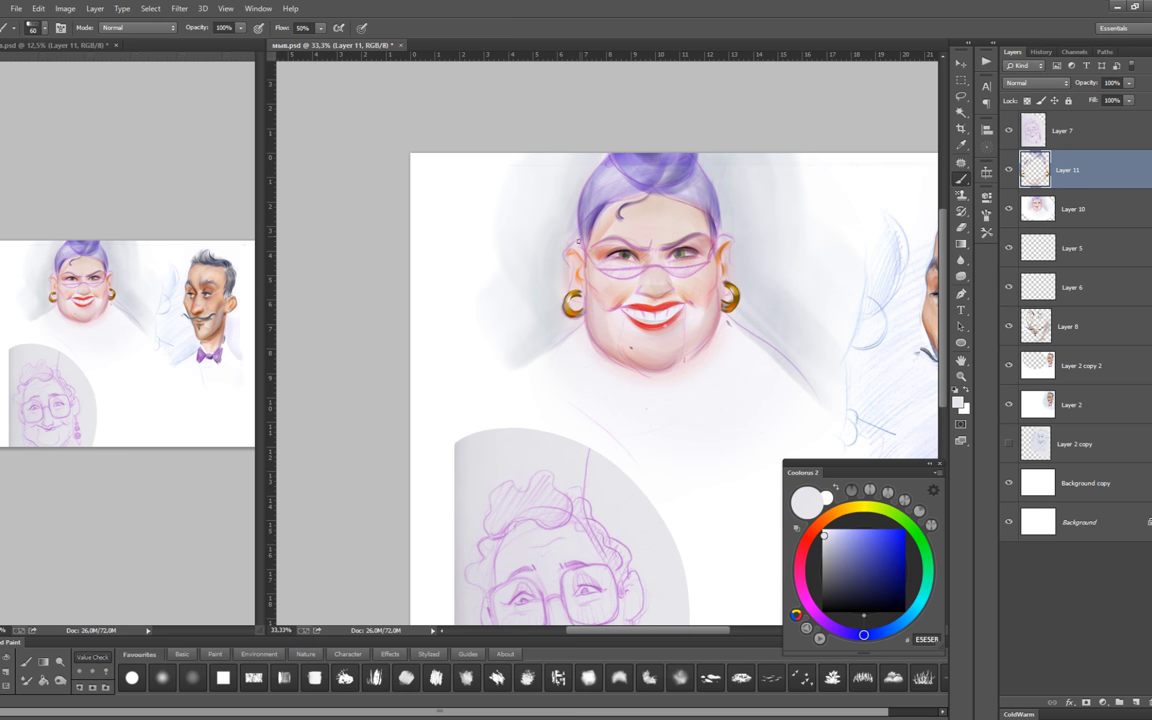
{"action": "left_click", "coordinate": [575, 202], "text": "alt"}
{"action": "left_click", "coordinate": [518, 183], "text": "alt"}
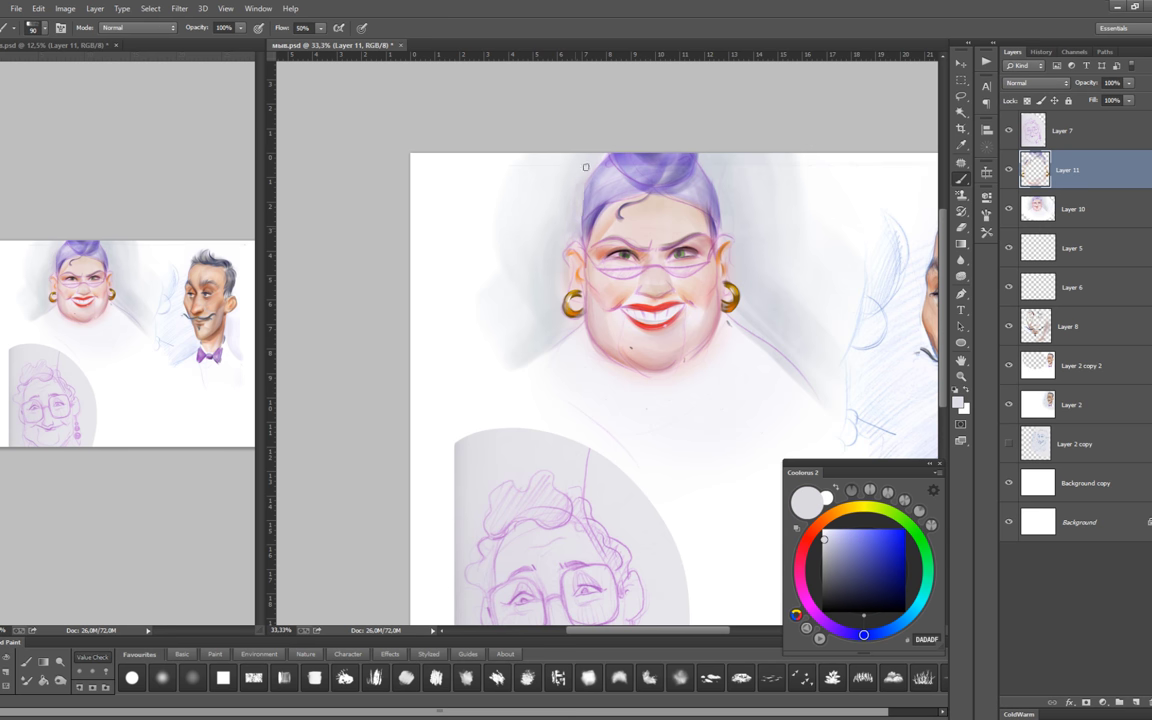
{"action": "key", "text": "bracketright"}
{"action": "key", "text": "bracketright"}
{"action": "key", "text": "bracketright"}
{"action": "left_click", "coordinate": [524, 166], "text": "alt"}
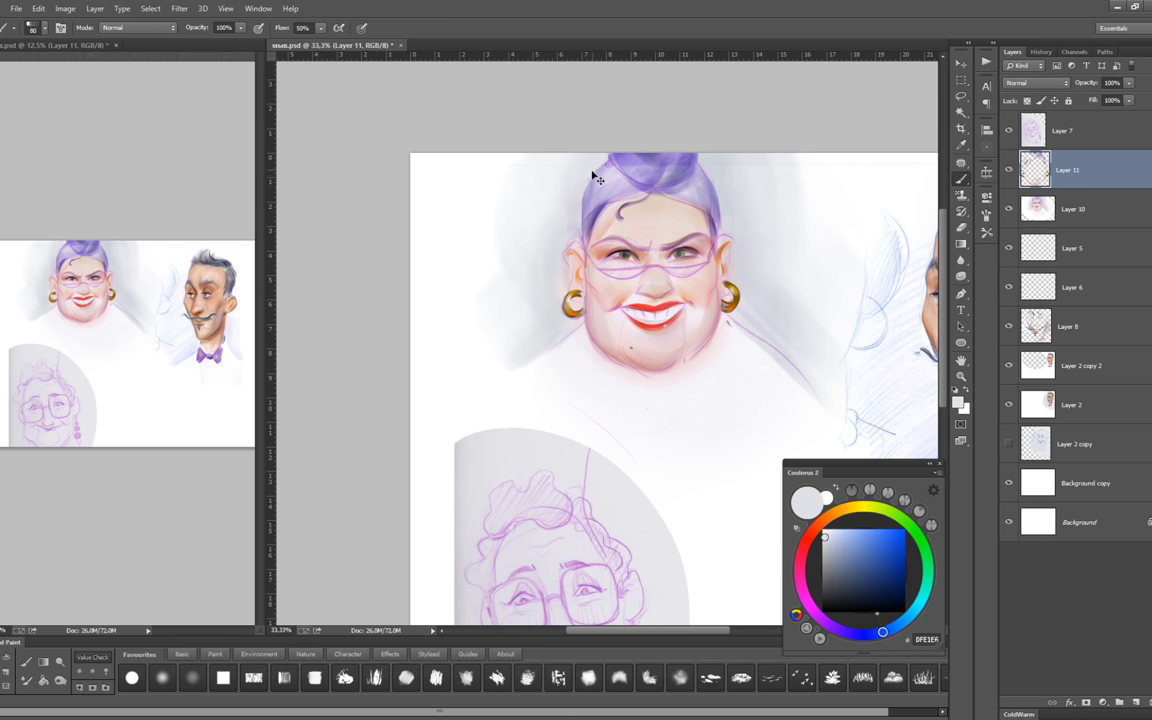
{"action": "key", "text": "bracketleft"}
{"action": "key", "text": "bracketleft"}
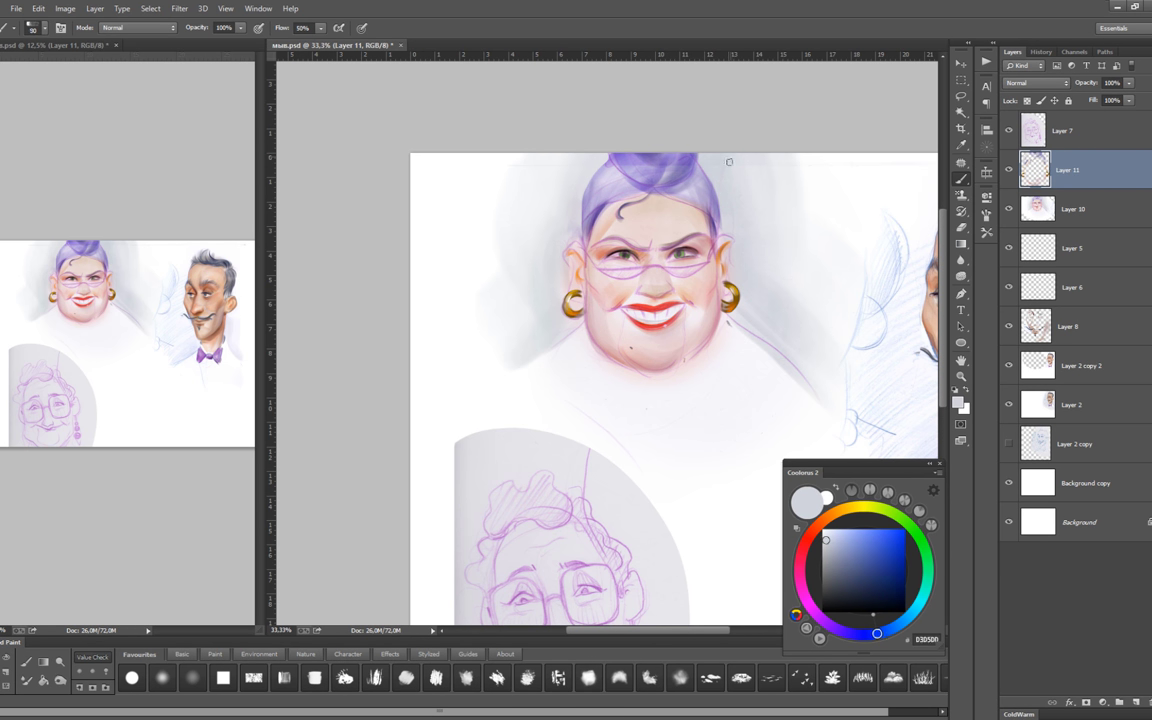
{"action": "left_click", "coordinate": [723, 236], "text": "alt"}
{"action": "left_click", "coordinate": [725, 245], "text": "alt"}
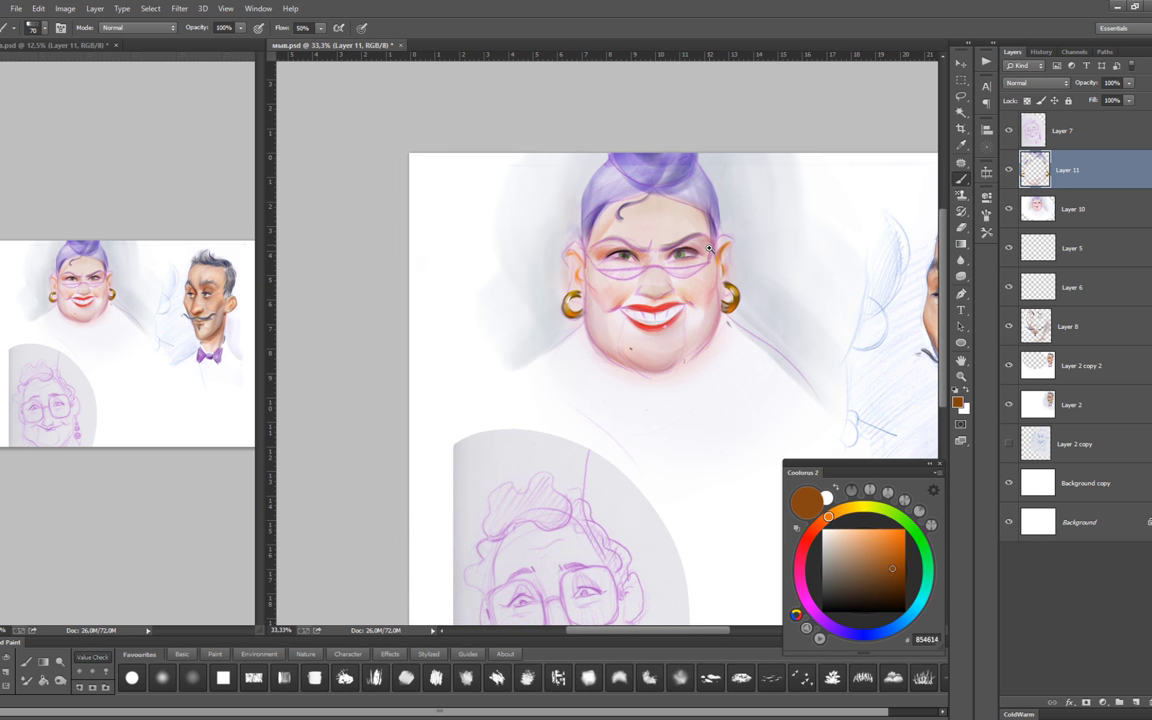
{"action": "scroll", "coordinate": [712, 238], "scroll_direction": "up", "scroll_amount": 1}
Give the woman's glasses a purple tint with muted purple sampled from the glasses.
{"action": "key", "text": "bracketleft"}
{"action": "key", "text": "bracketleft"}
{"action": "key", "text": "bracketleft"}
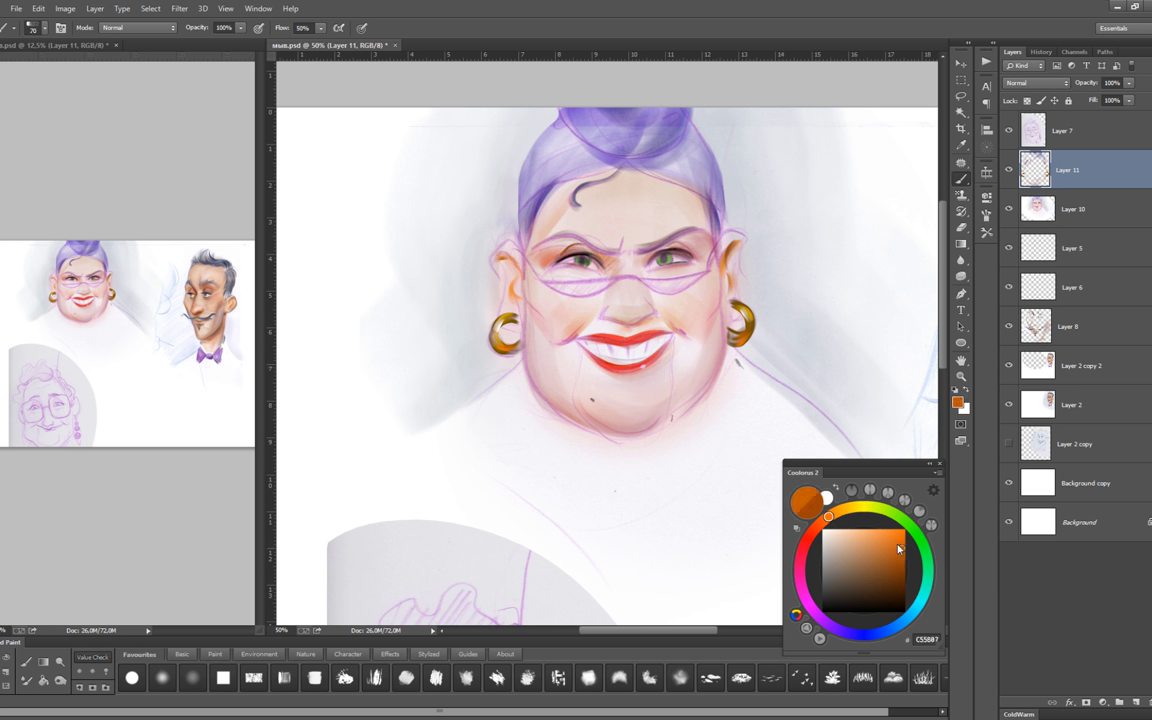
{"action": "left_click", "coordinate": [641, 272], "text": "alt"}
{"action": "key", "text": "bracketright"}
{"action": "key", "text": "bracketright"}
{"action": "key", "text": "bracketright"}
{"action": "key", "text": "bracketright"}
{"action": "key", "text": "bracketright"}
{"action": "left_click", "coordinate": [490, 219], "text": "alt"}
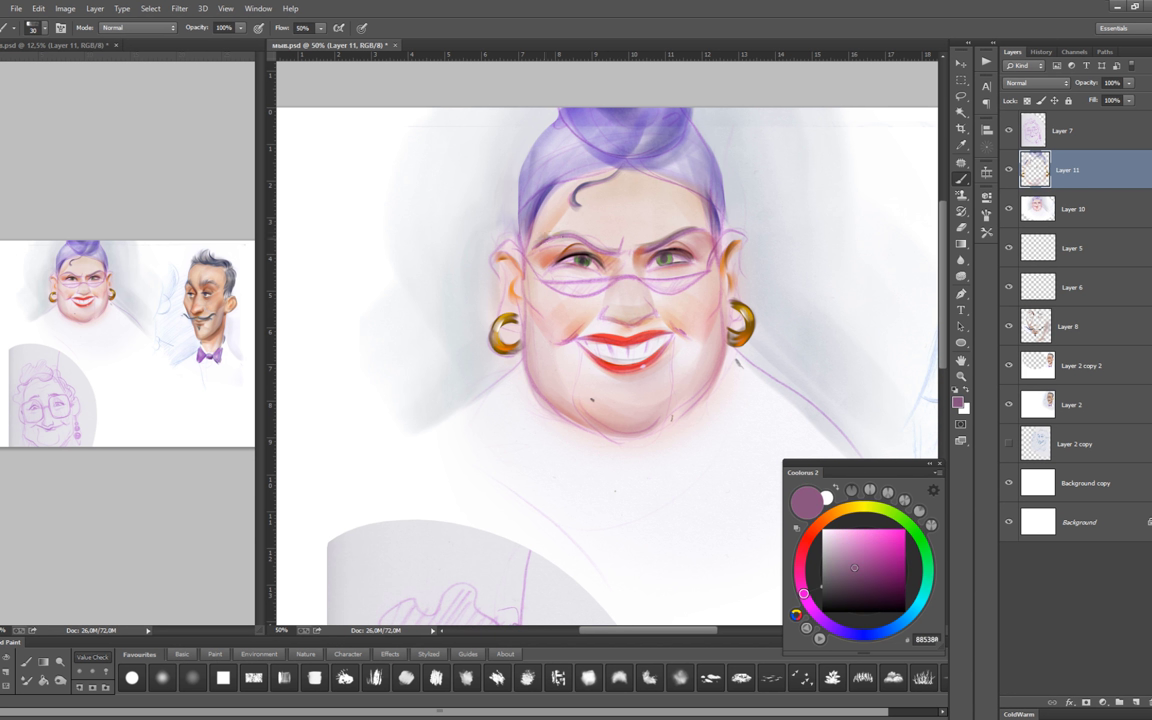
{"action": "key", "text": "bracketleft"}
{"action": "key", "text": "bracketleft"}
{"action": "key", "text": "bracketleft"}
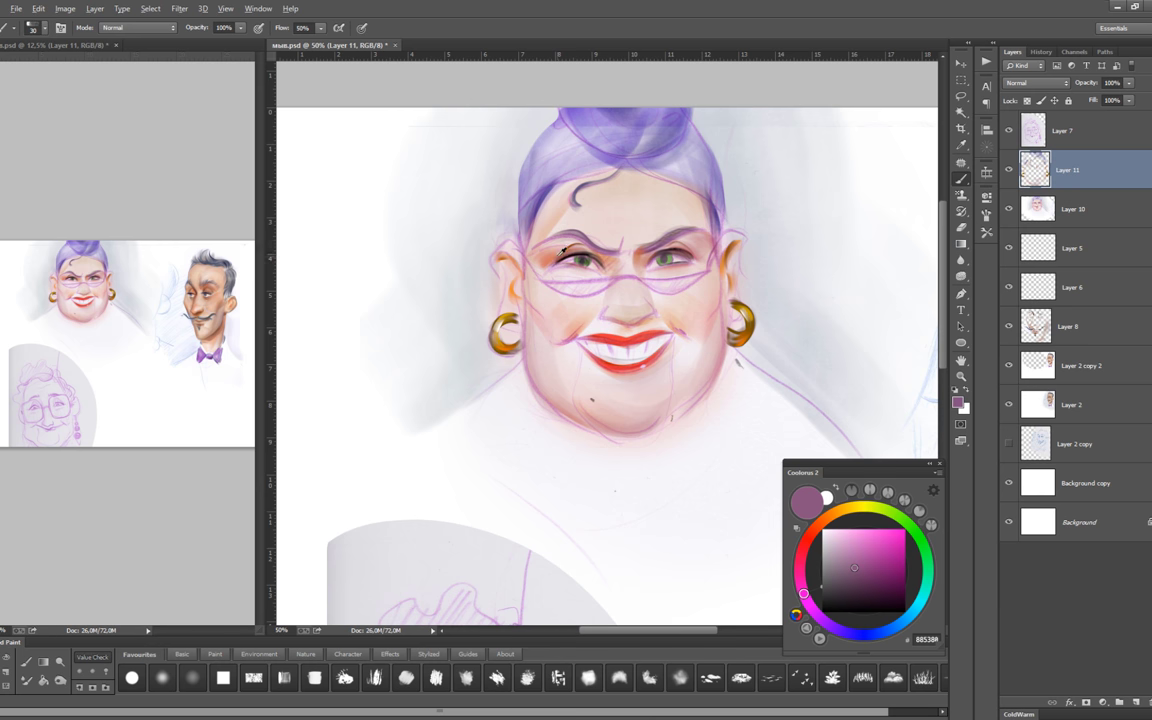
{"action": "left_click", "coordinate": [551, 263], "text": "alt"}
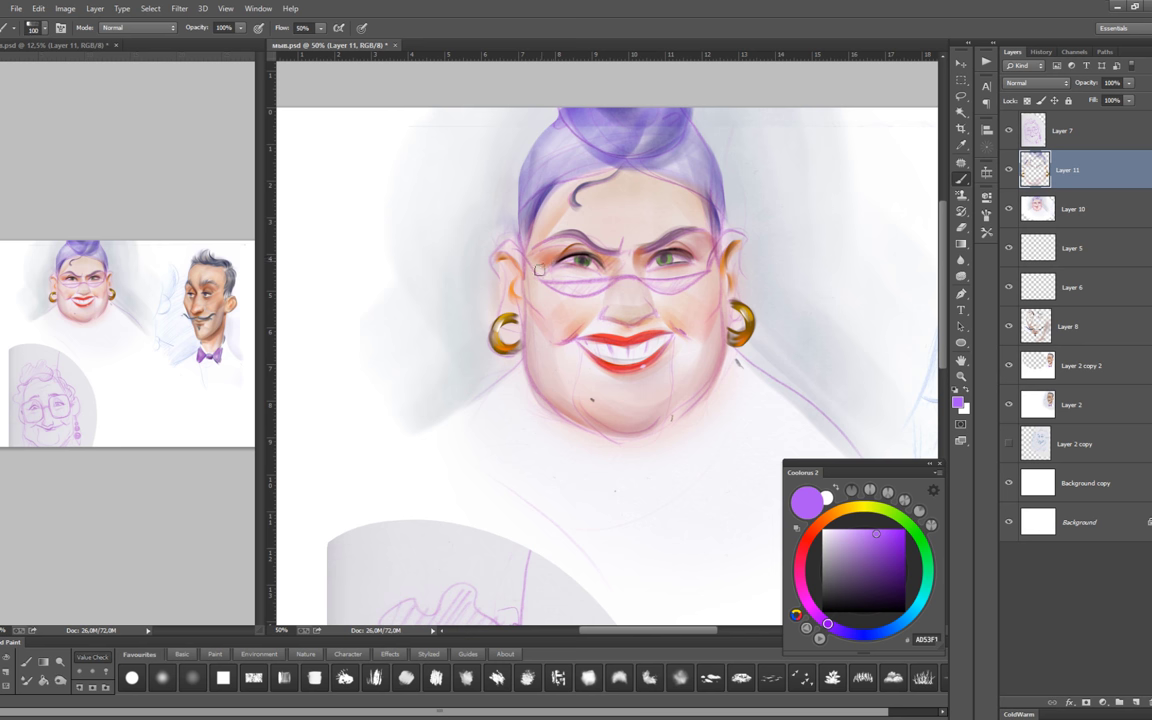
Shade around the eyes with green and warm salmon skin tones sampled from the face.
{"action": "left_click", "coordinate": [908, 528]}
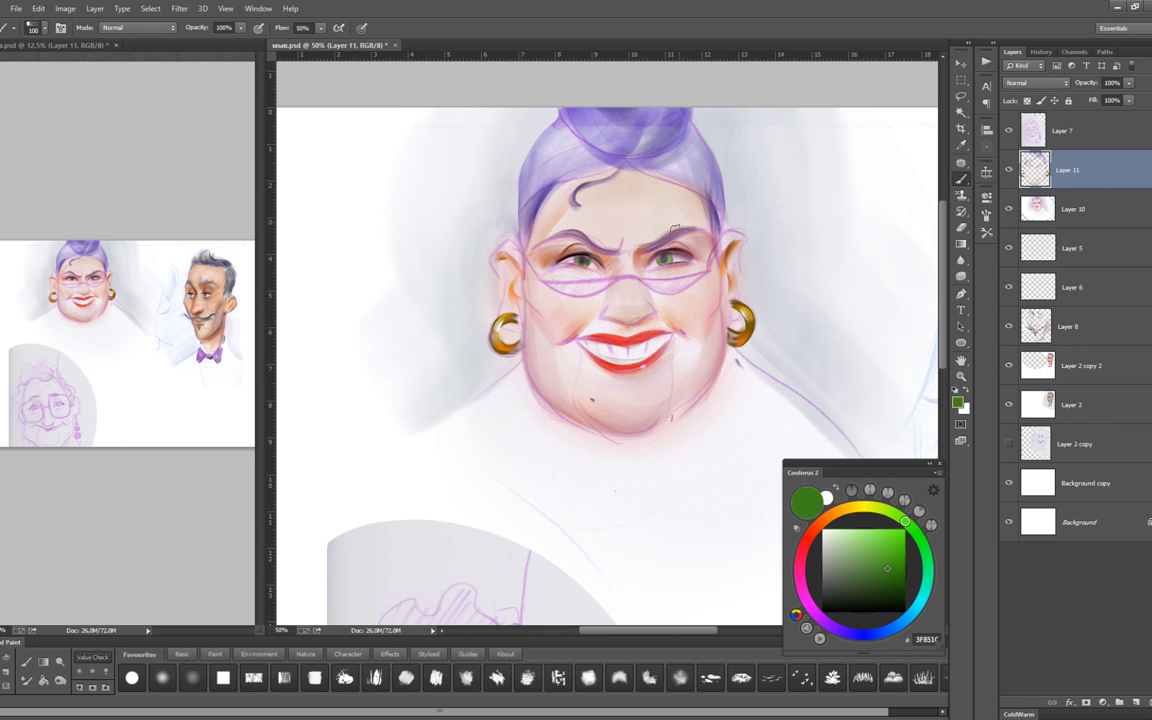
{"action": "key", "text": "bracketright"}
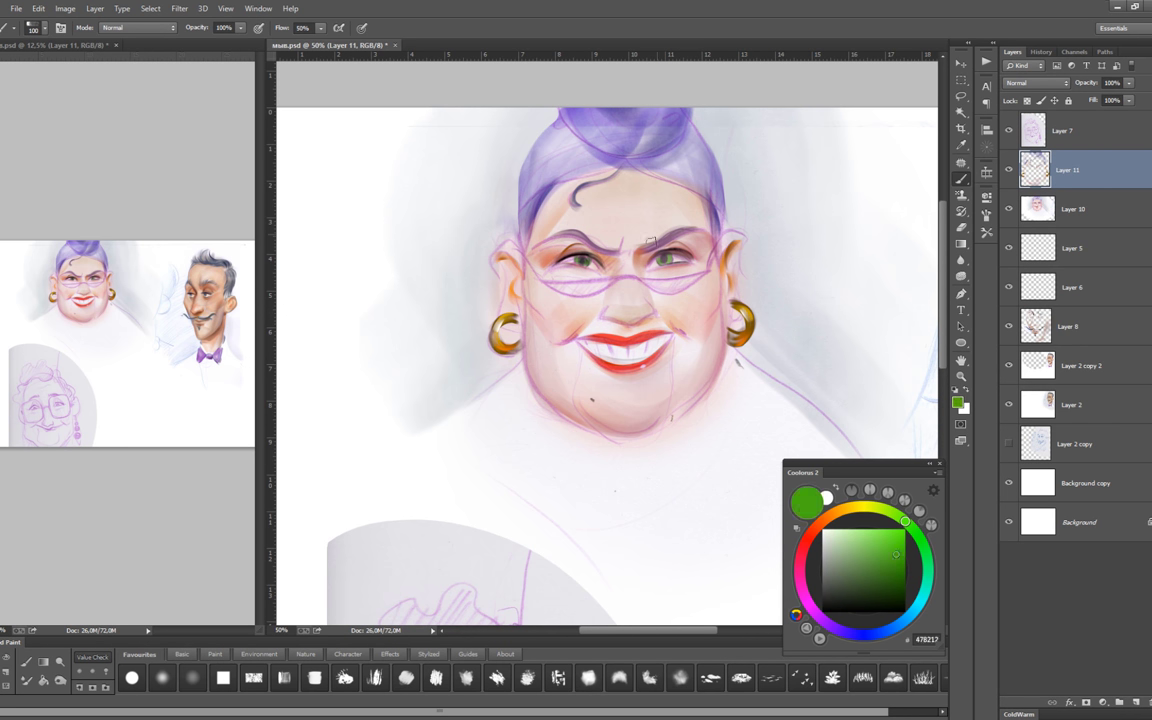
{"action": "left_click", "coordinate": [567, 218], "text": "alt"}
{"action": "key", "text": "bracketleft"}
{"action": "key", "text": "bracketleft"}
{"action": "key", "text": "bracketleft"}
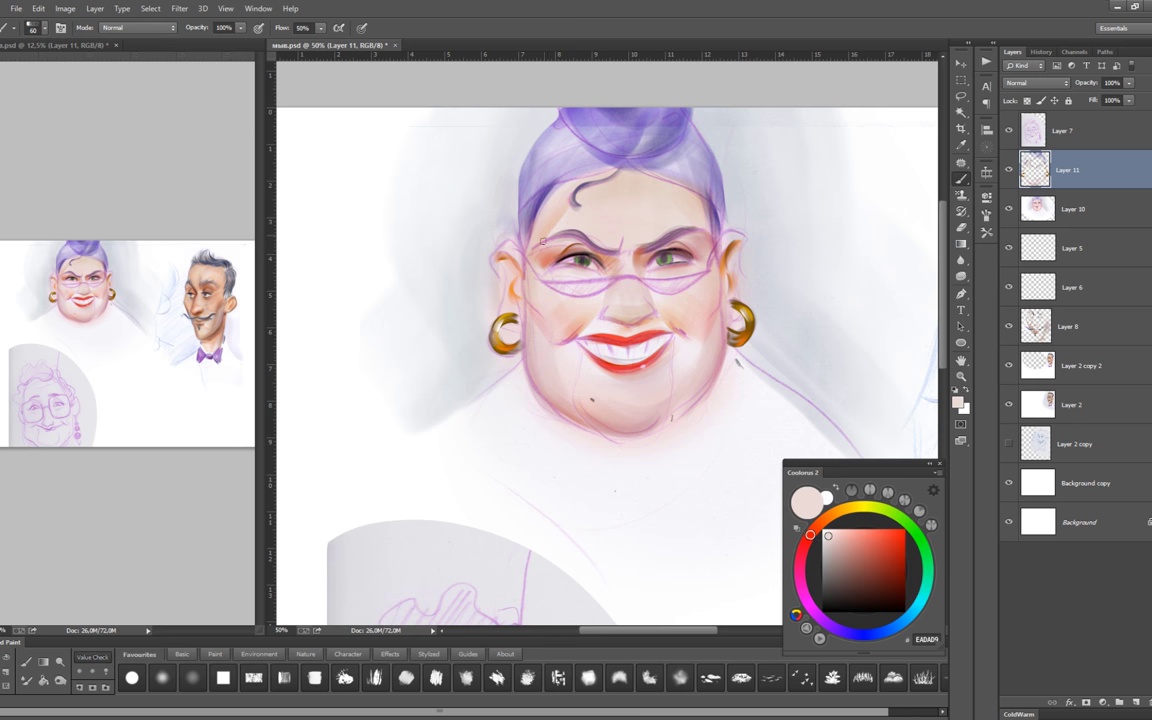
{"action": "left_click", "coordinate": [500, 228], "text": "alt"}
{"action": "key", "text": "bracketleft"}
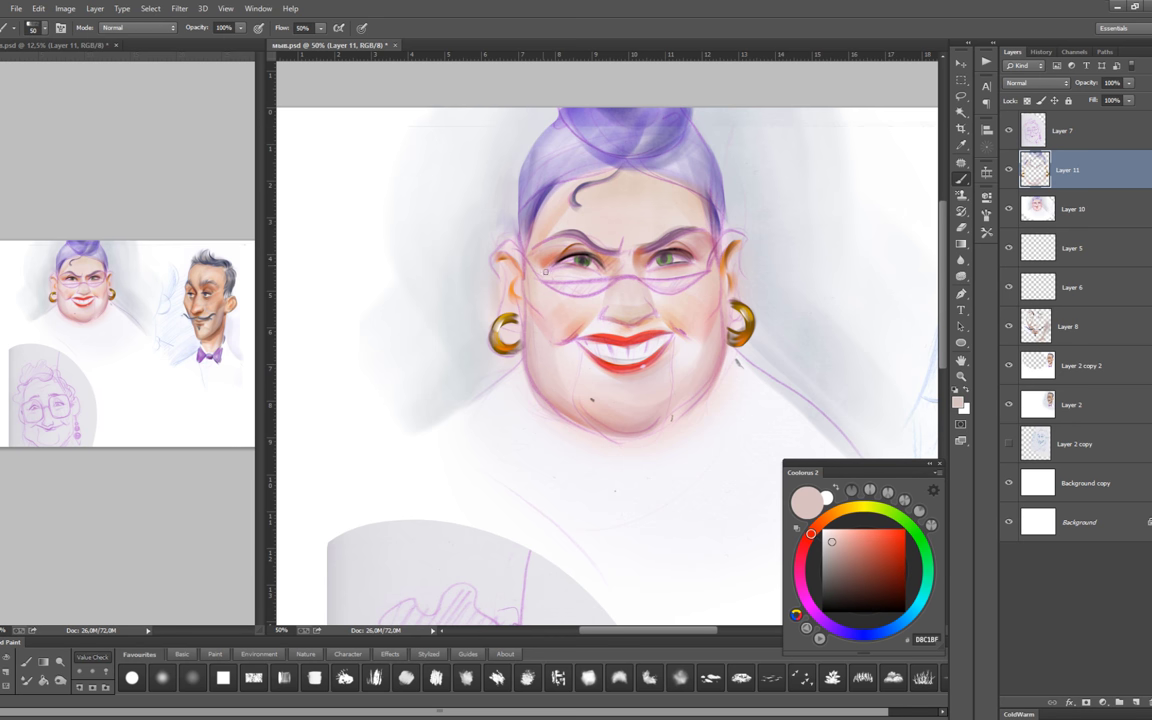
{"action": "left_click", "coordinate": [561, 268], "text": "alt"}
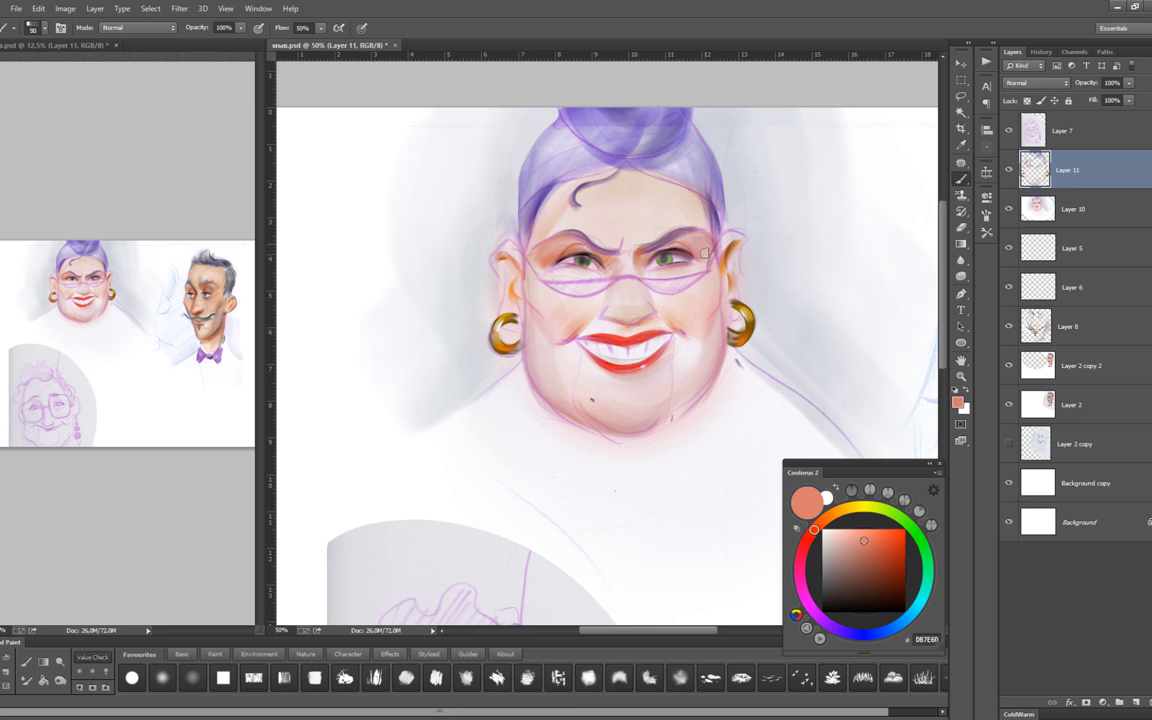
{"action": "key", "text": "ctrl+minus"}
Paint pink blush on the woman's left cheek, sampling colours from the cheek.
{"action": "left_click_drag", "start_coordinate": [680, 270], "coordinate": [519, 277]}
{"action": "key", "text": "ctrl+plus"}
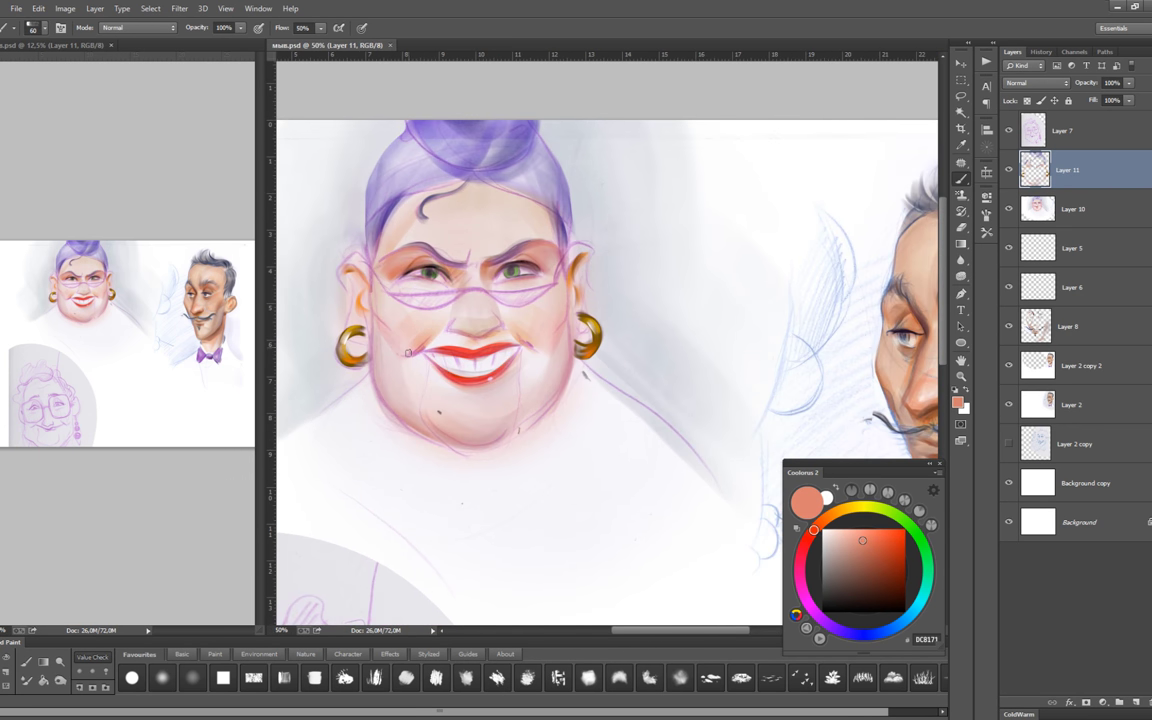
{"action": "left_click_drag", "start_coordinate": [360, 318], "coordinate": [395, 284]}
{"action": "key", "text": "bracketleft"}
{"action": "key", "text": "bracketleft"}
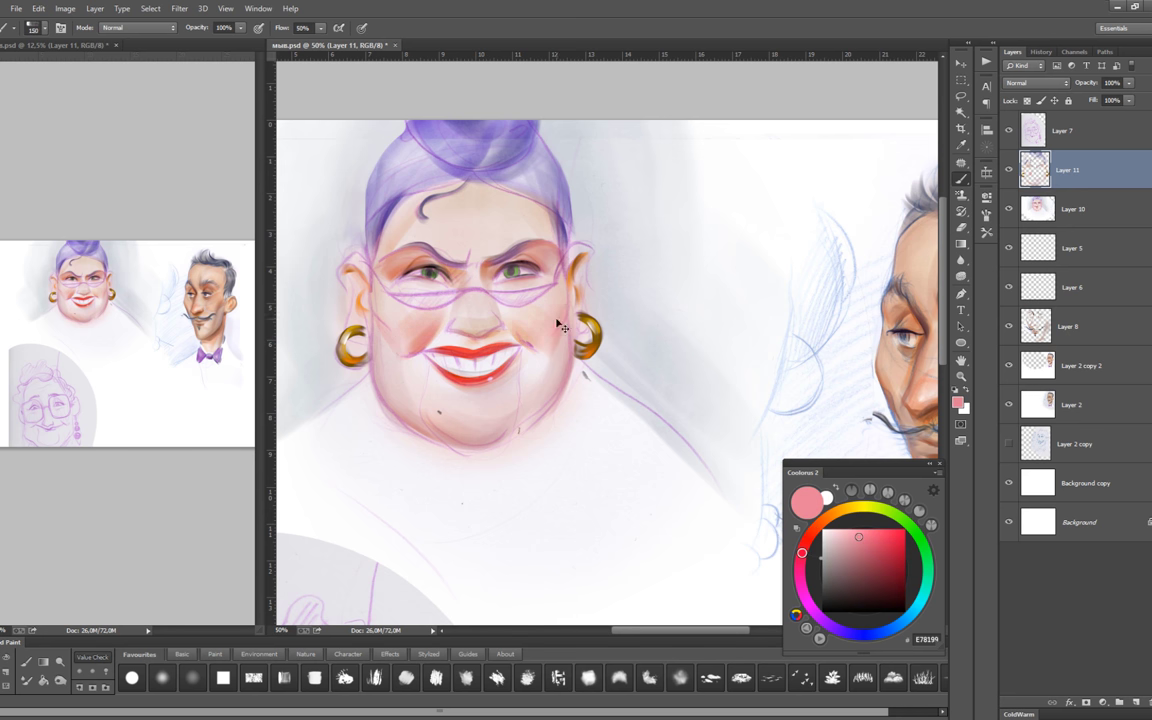
{"action": "left_click", "coordinate": [375, 295], "text": "alt"}
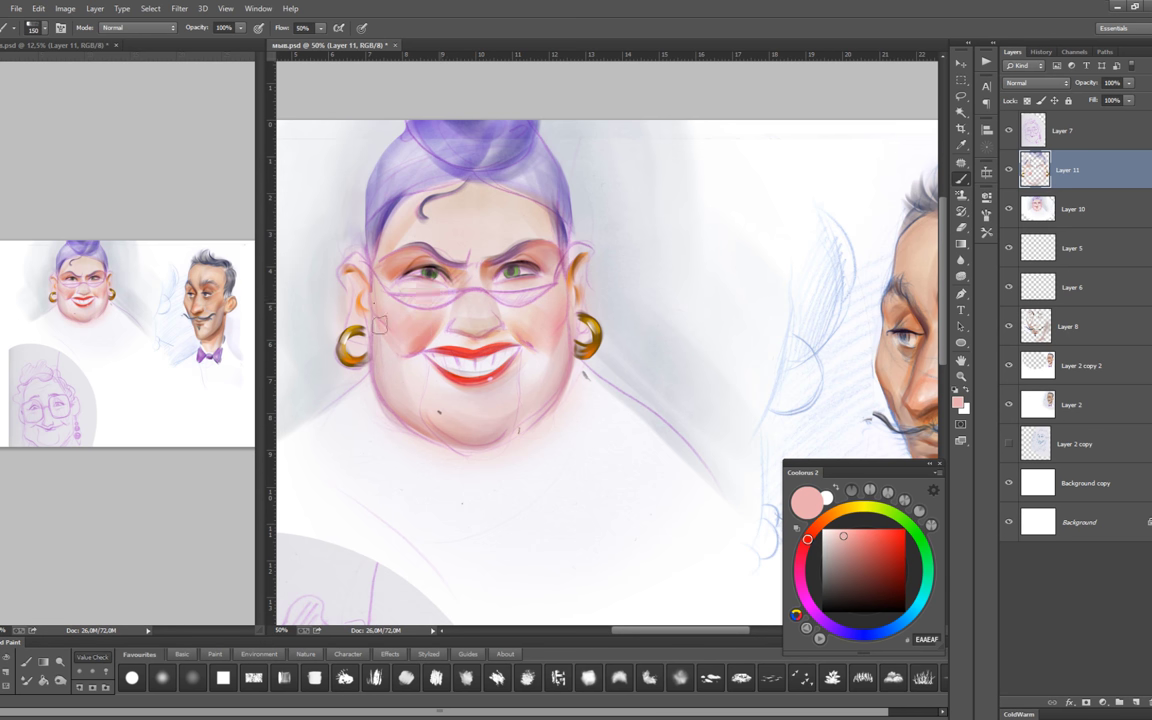
{"action": "key", "text": "bracketleft"}
{"action": "key", "text": "bracketleft"}
{"action": "key", "text": "bracketleft"}
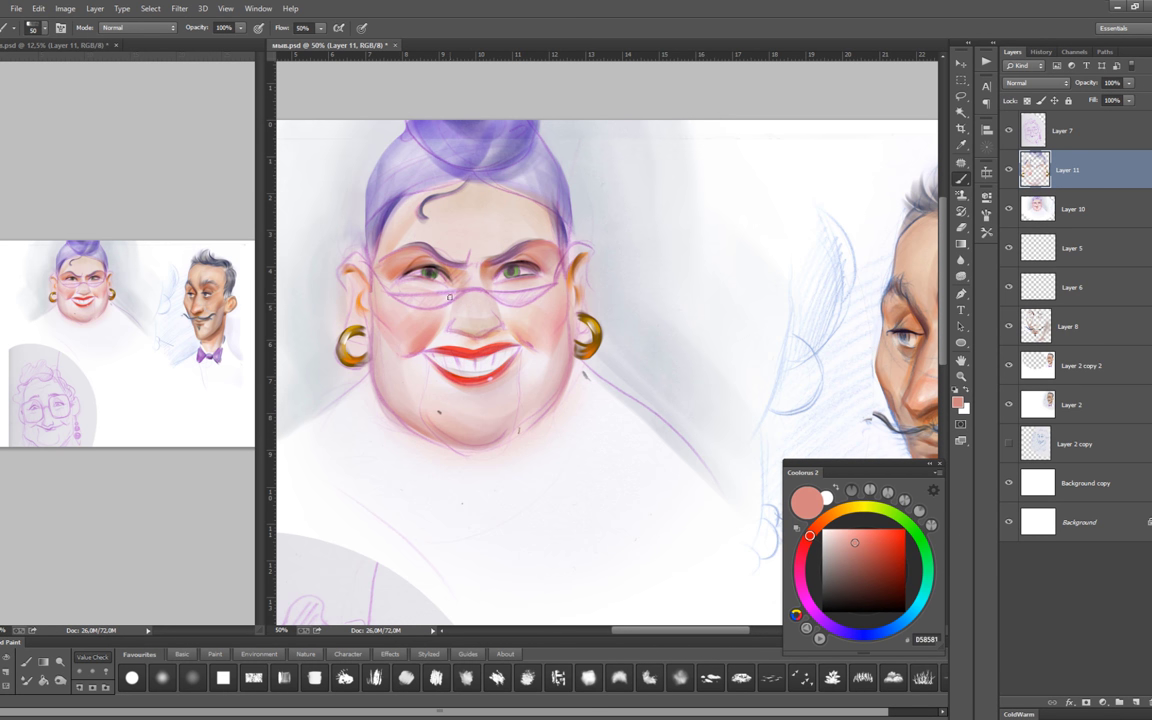
{"action": "left_click", "coordinate": [411, 318], "text": "alt"}
Try mauve, light pink, warm pink and salmon tones for the cheek blush.
{"action": "left_click", "coordinate": [537, 253], "text": "alt"}
{"action": "left_click", "coordinate": [551, 254], "text": "alt"}
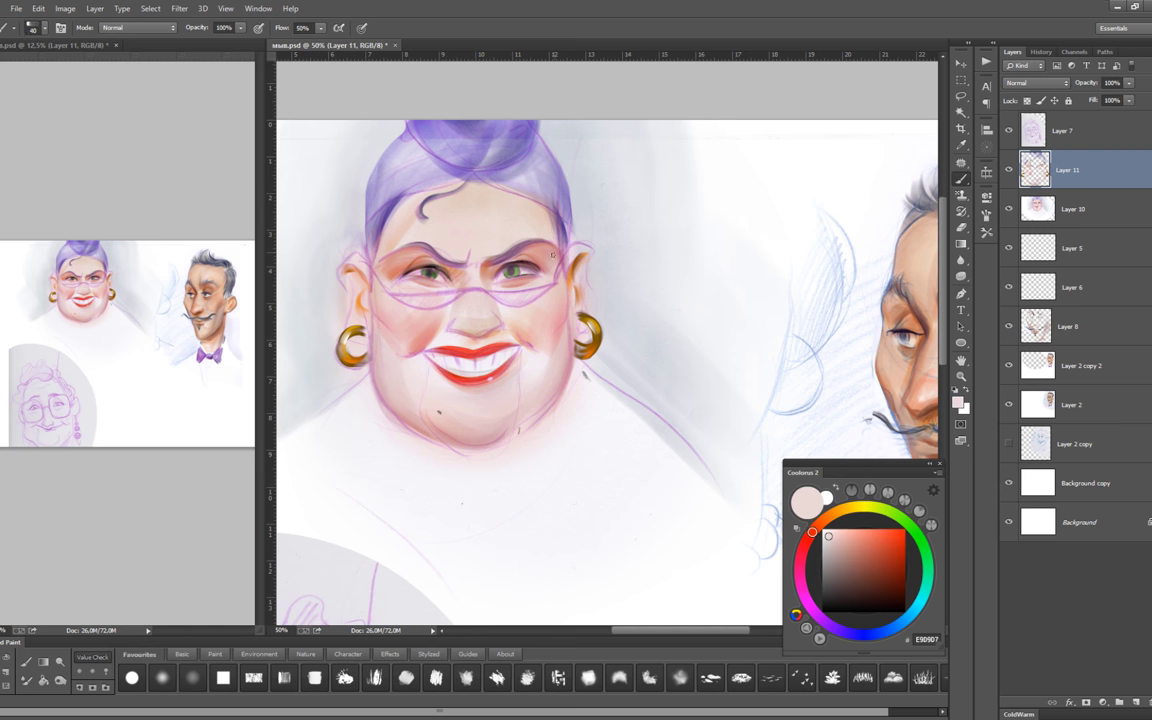
{"action": "left_click", "coordinate": [556, 267], "text": "alt"}
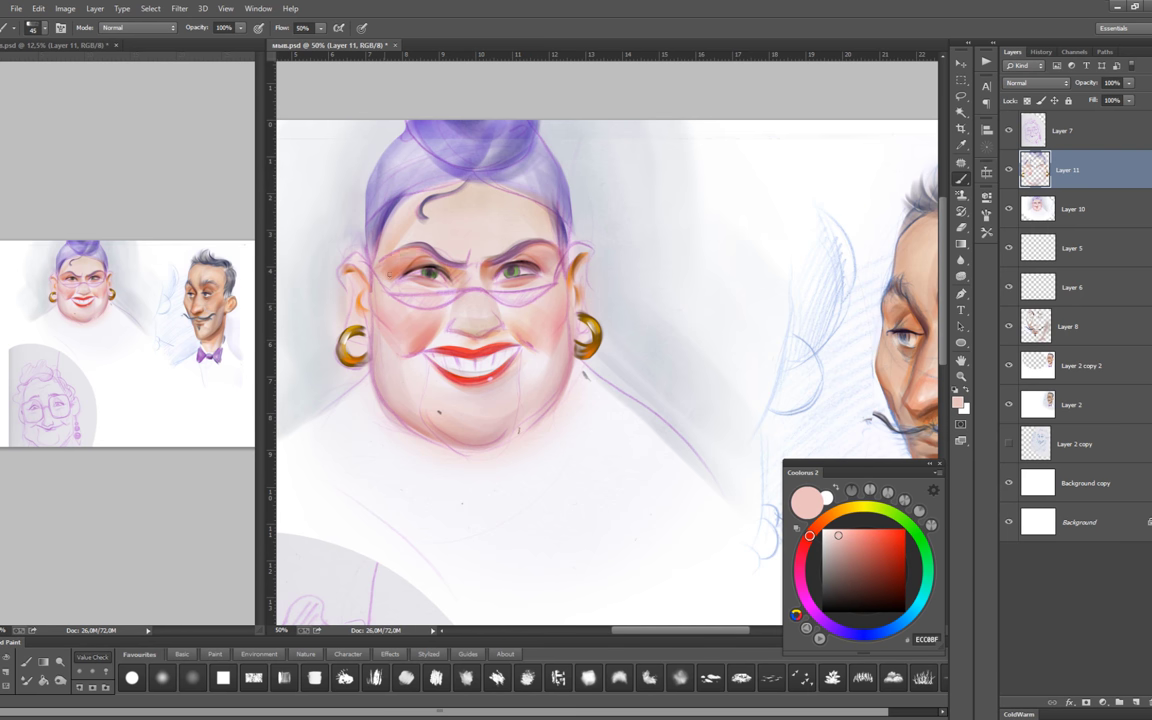
{"action": "left_click", "coordinate": [500, 245], "text": "alt"}
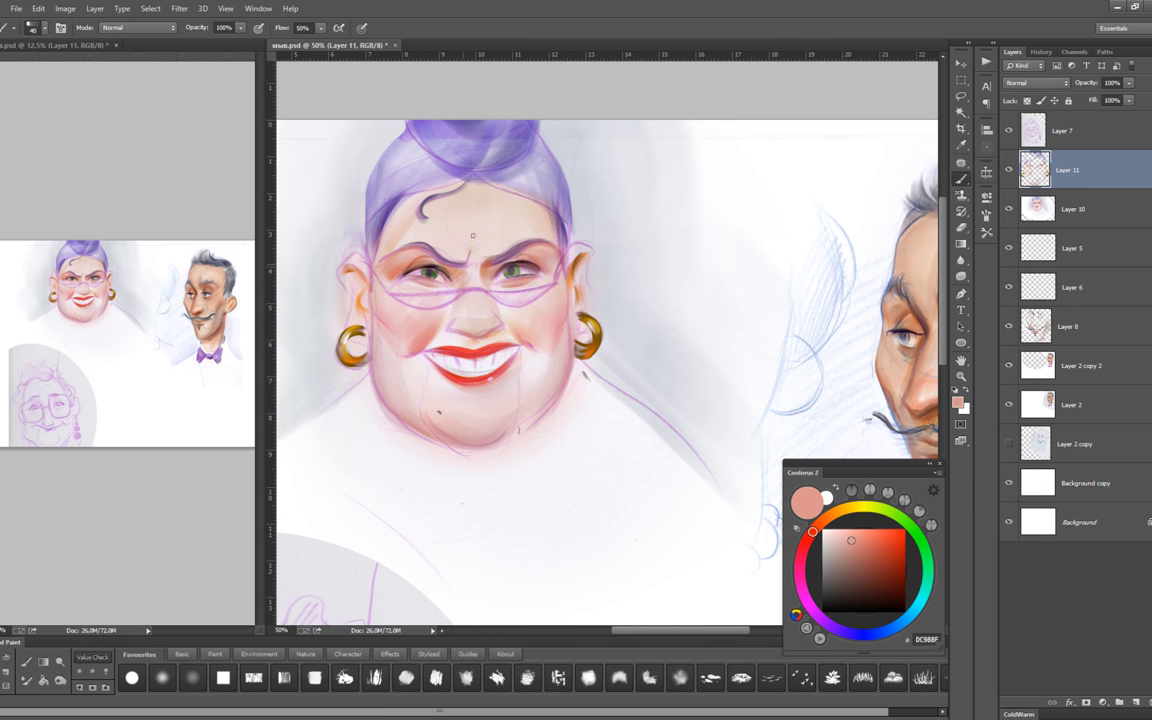
{"action": "key", "text": "bracketright"}
{"action": "key", "text": "bracketright"}
{"action": "key", "text": "bracketright"}
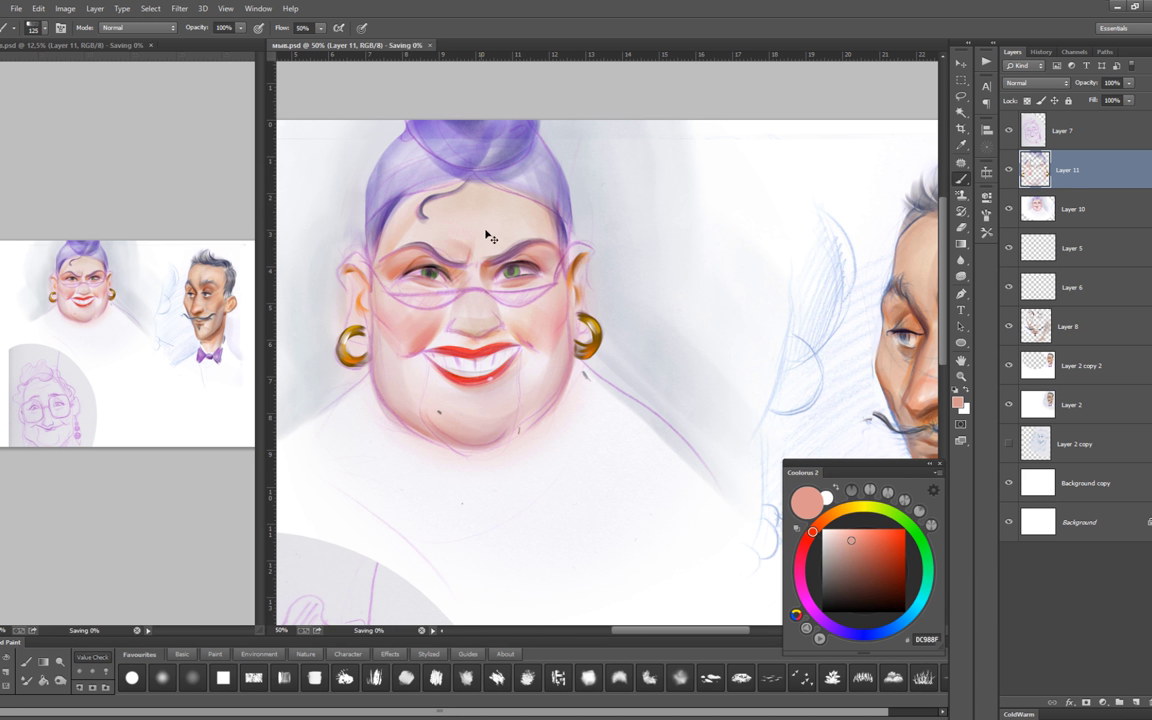
{"action": "key", "text": "bracketleft"}
{"action": "key", "text": "bracketleft"}
{"action": "key", "text": "bracketleft"}
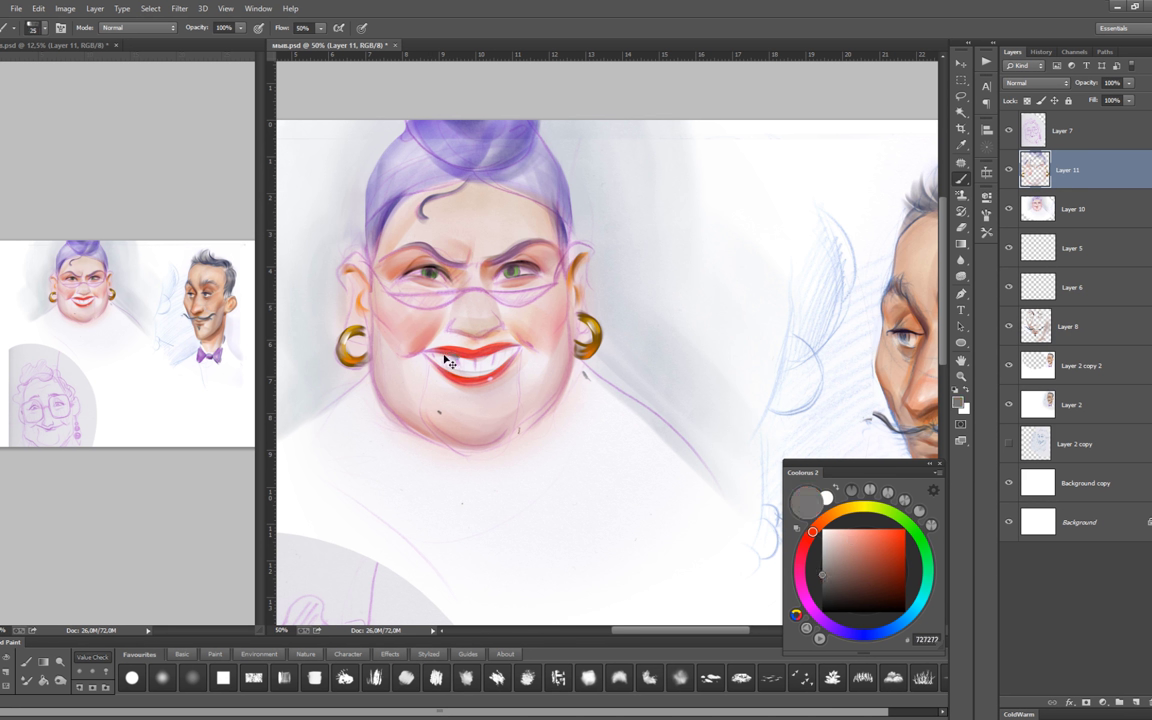
Brighten the woman's lips with dark and vivid reds, then sample cheek pink and salmon.
{"action": "left_click", "coordinate": [822, 574]}
{"action": "left_click", "coordinate": [877, 571]}
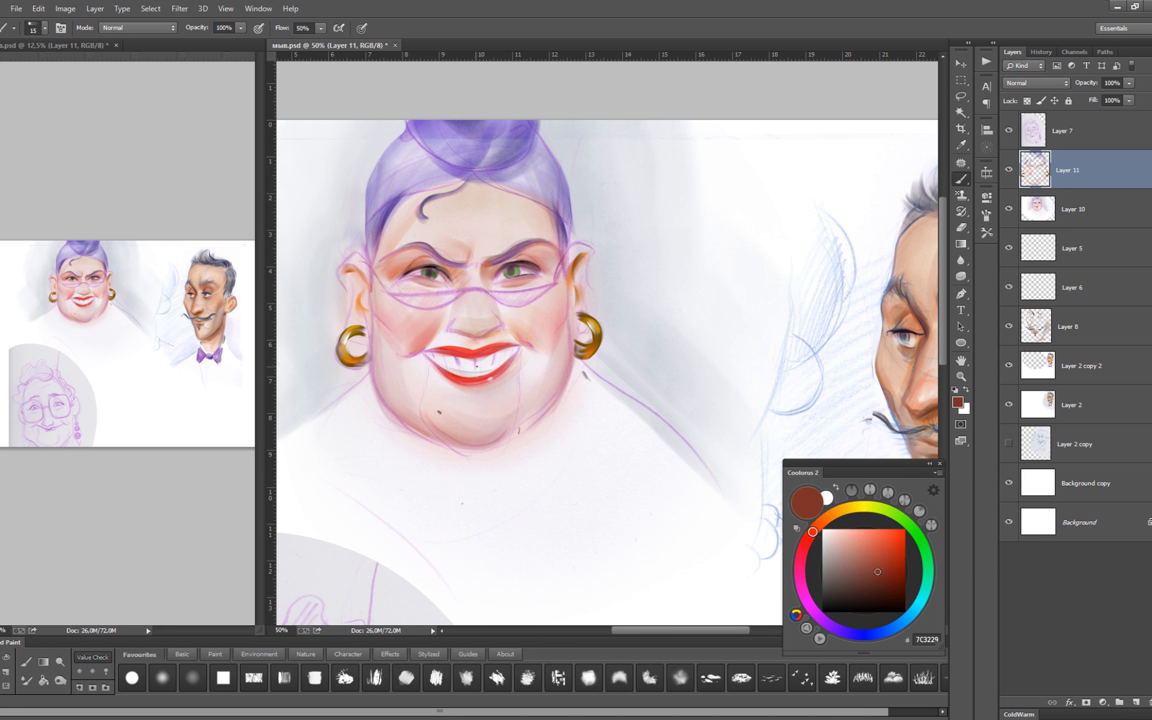
{"action": "left_click", "coordinate": [905, 558]}
{"action": "key", "text": "]"}
{"action": "key", "text": "bracketright"}
{"action": "left_click", "coordinate": [904, 544]}
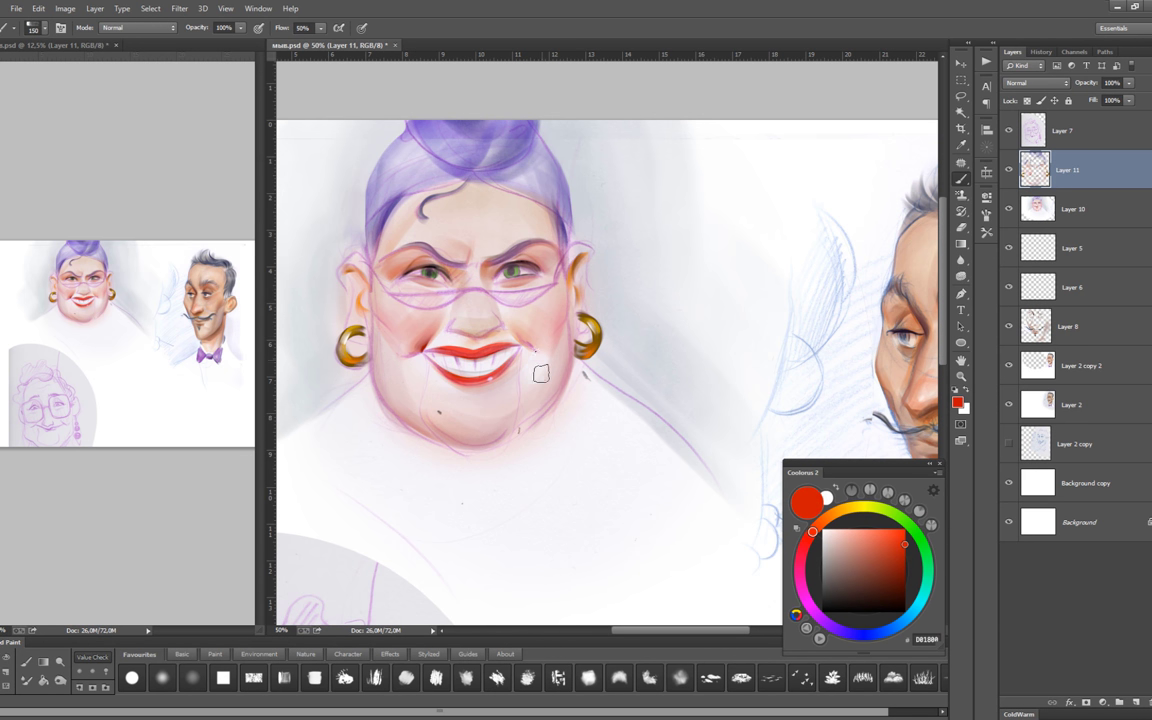
{"action": "key", "text": "bracketright"}
{"action": "key", "text": "bracketright"}
{"action": "key", "text": "bracketright"}
{"action": "left_click", "coordinate": [505, 289], "text": "alt"}
{"action": "key", "text": "bracketleft"}
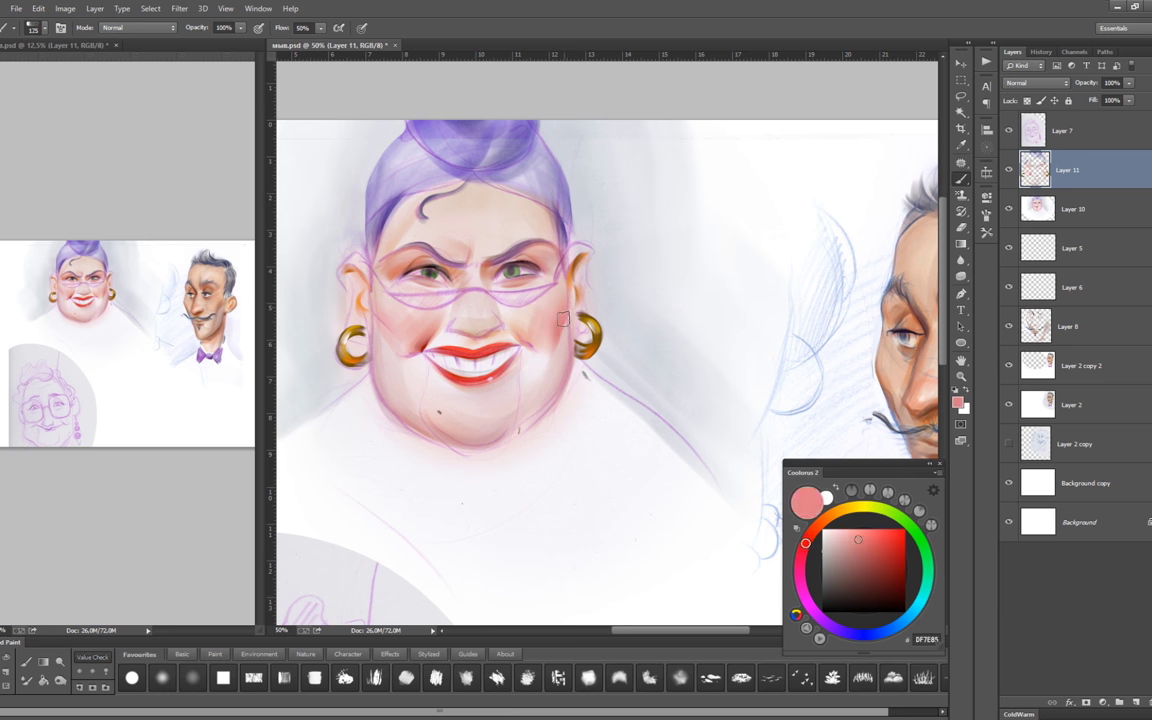
{"action": "left_click", "coordinate": [385, 330], "text": "alt"}
Paint salmon strokes along the woman's left cheek and ear, sampling pinks from the face.
{"action": "left_click_drag", "start_coordinate": [345, 260], "coordinate": [345, 390]}
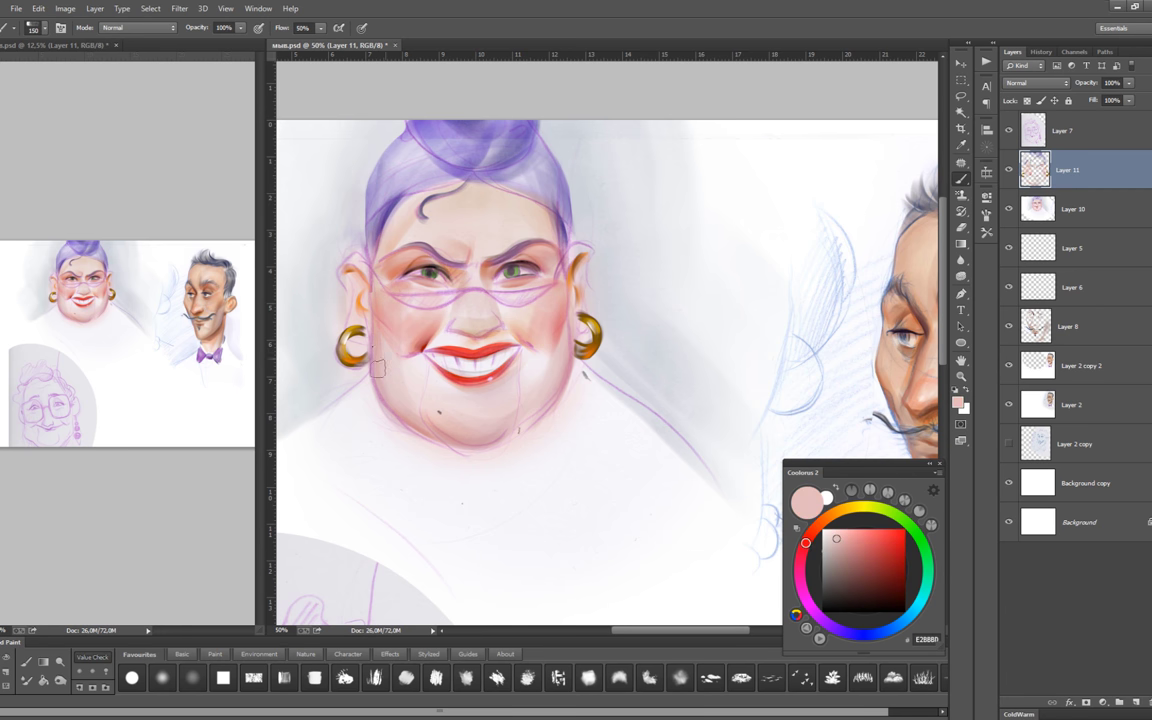
{"action": "left_click", "coordinate": [400, 325], "text": "alt"}
{"action": "key", "text": "bracketleft"}
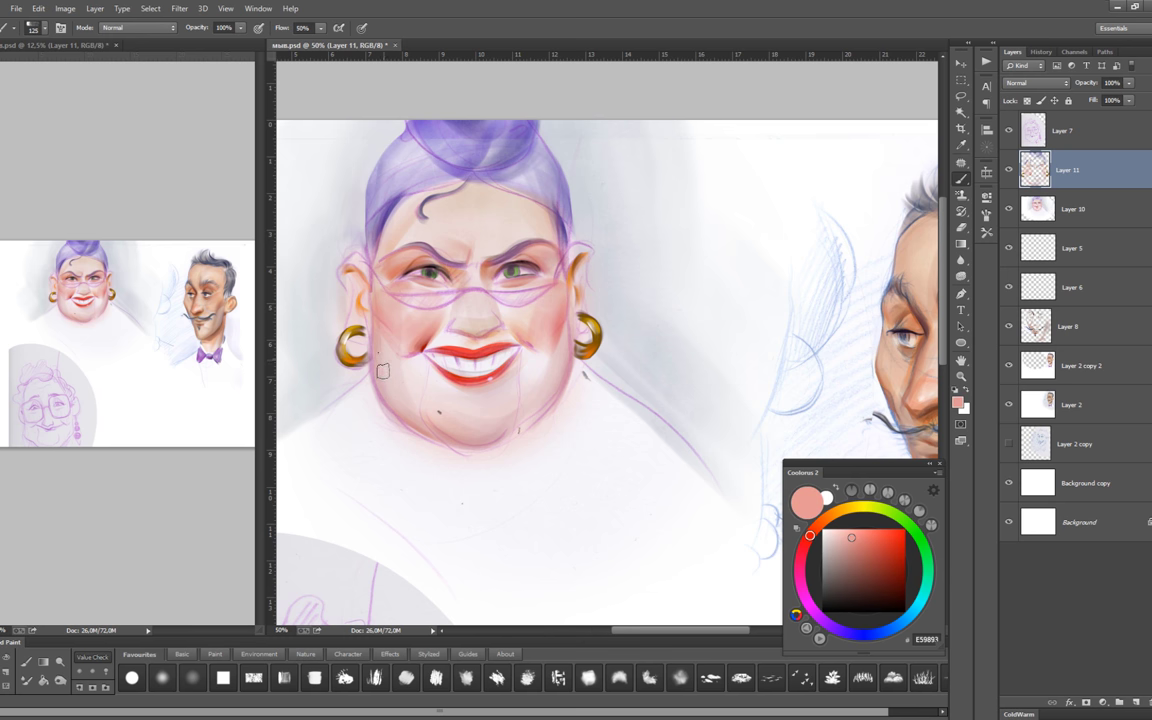
{"action": "key", "text": "bracketleft"}
{"action": "key", "text": "bracketleft"}
{"action": "key", "text": "bracketleft"}
{"action": "left_click", "coordinate": [506, 381], "text": "alt"}
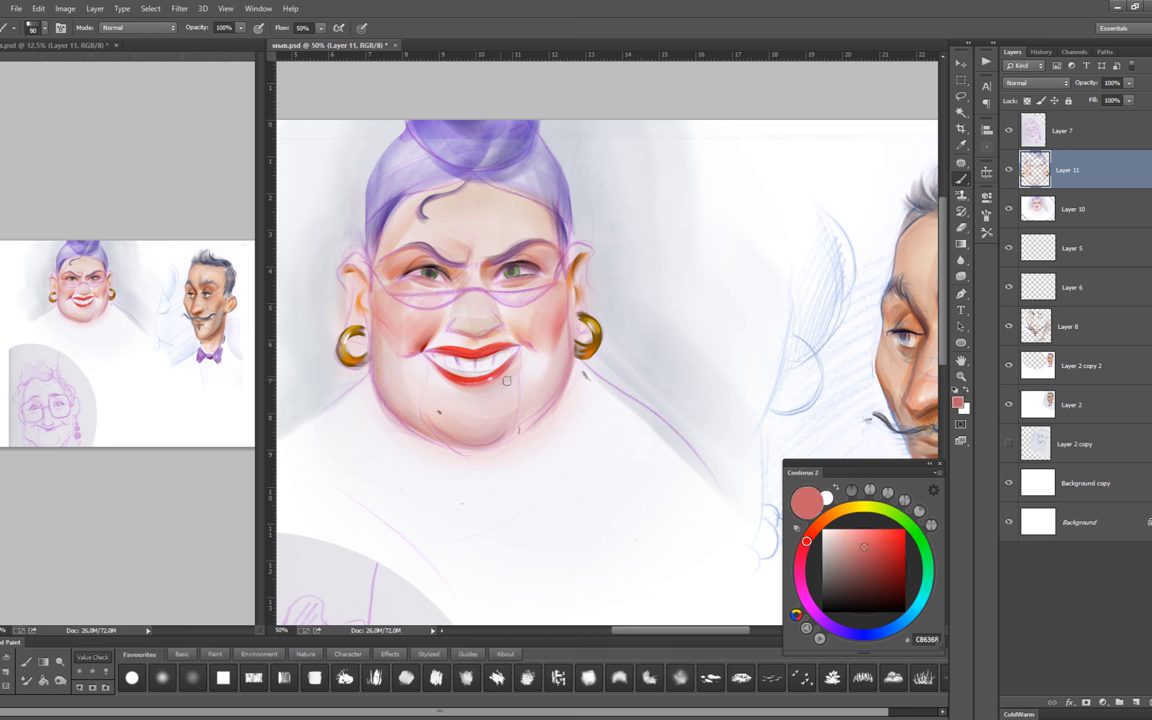
{"action": "key", "text": "bracketright"}
{"action": "key", "text": "bracketright"}
{"action": "key", "text": "bracketright"}
{"action": "left_click", "coordinate": [516, 334], "text": "alt"}
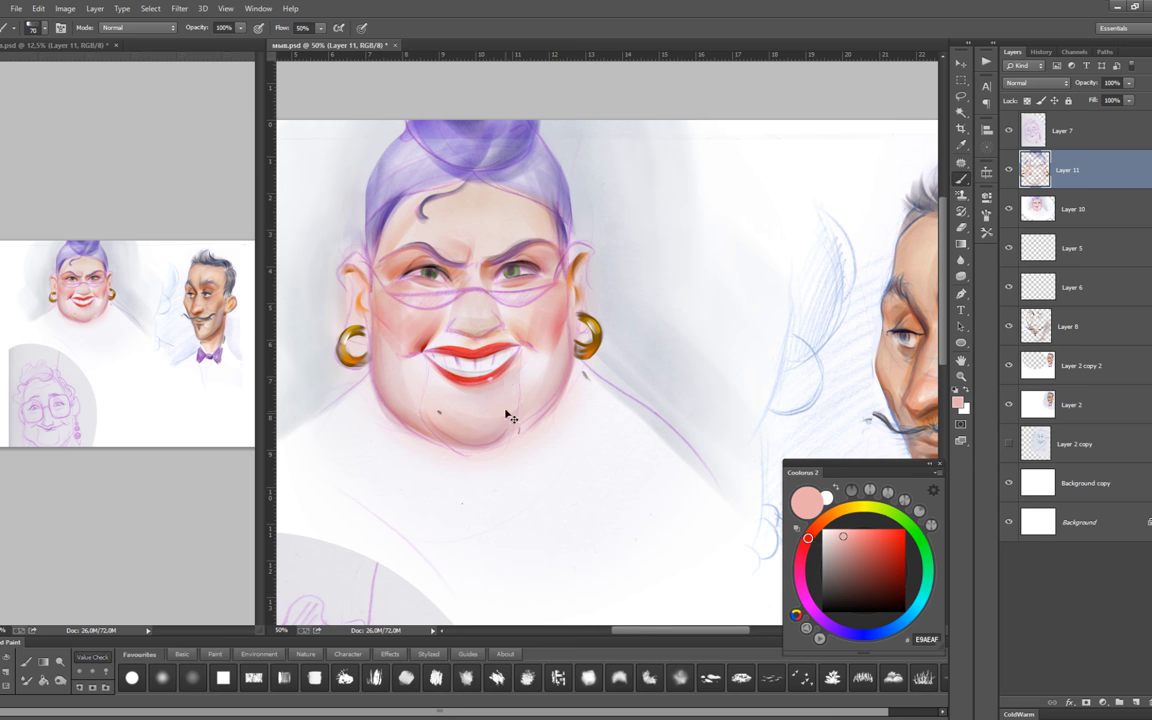
{"action": "key", "text": "bracketleft"}
{"action": "key", "text": "bracketleft"}
{"action": "key", "text": "bracketleft"}
{"action": "left_click", "coordinate": [521, 362], "text": "alt"}
Work darker pinks, reds and rust into the lips and lower face.
{"action": "key", "text": "bracketleft"}
{"action": "key", "text": "bracketleft"}
{"action": "left_click", "coordinate": [498, 384], "text": "alt"}
{"action": "key", "text": "bracketleft"}
{"action": "left_click", "coordinate": [455, 386], "text": "alt"}
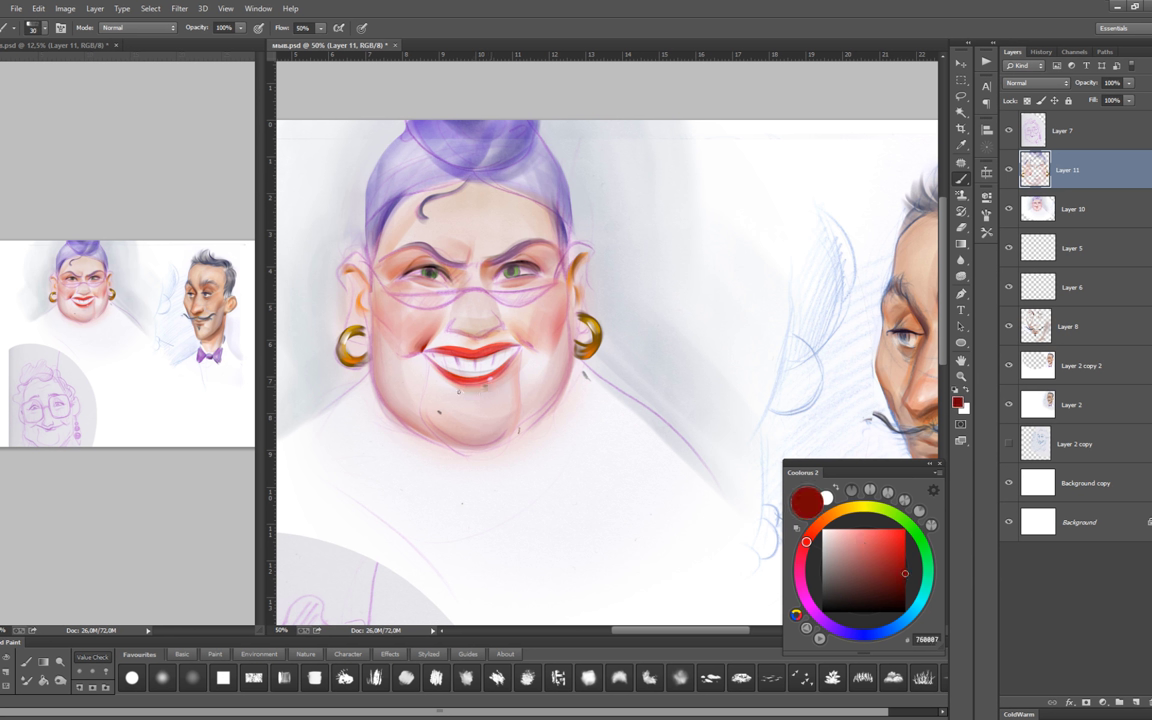
{"action": "key", "text": "bracketleft"}
{"action": "left_click", "coordinate": [425, 349], "text": "alt"}
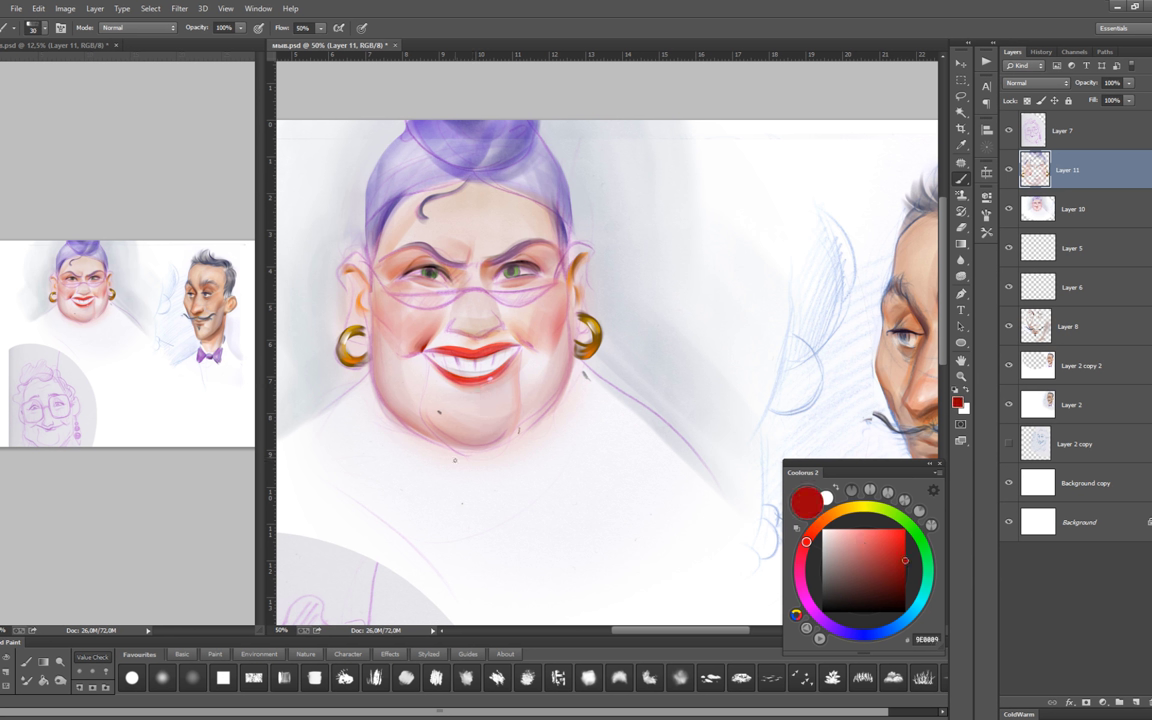
{"action": "key", "text": "bracketright"}
{"action": "left_click", "coordinate": [571, 292], "text": "alt"}
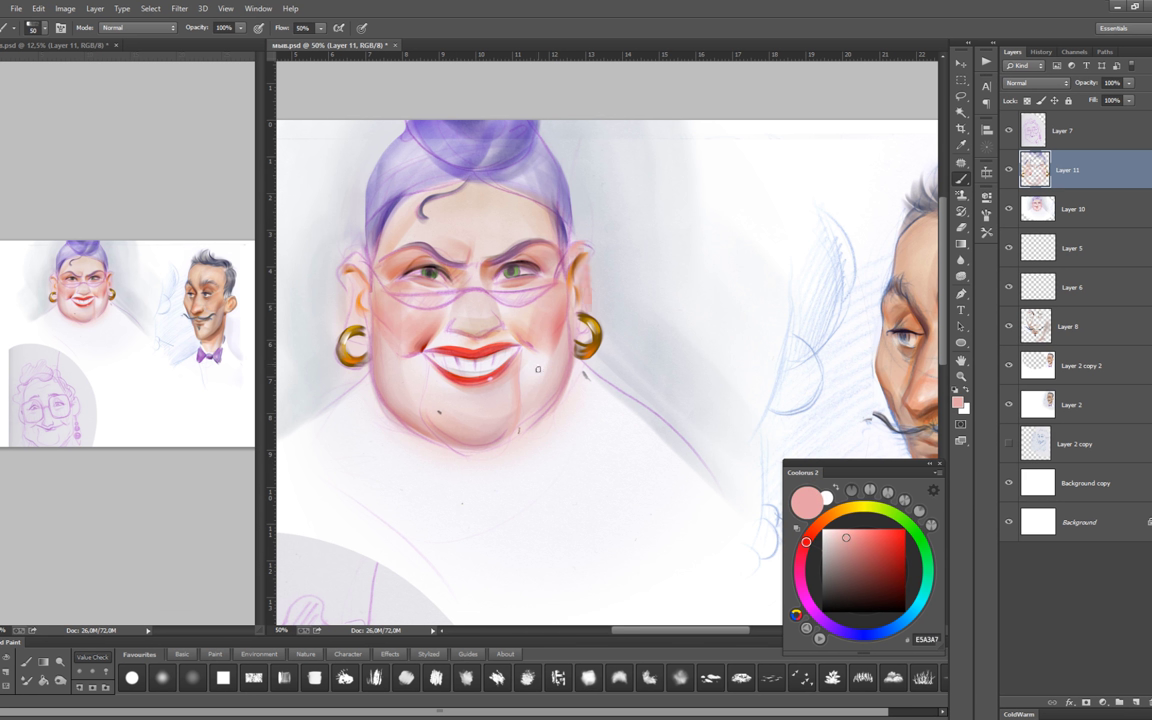
{"action": "key", "text": "bracketright"}
{"action": "key", "text": "bracketright"}
{"action": "key", "text": "bracketright"}
{"action": "left_click", "coordinate": [862, 362], "text": "alt"}
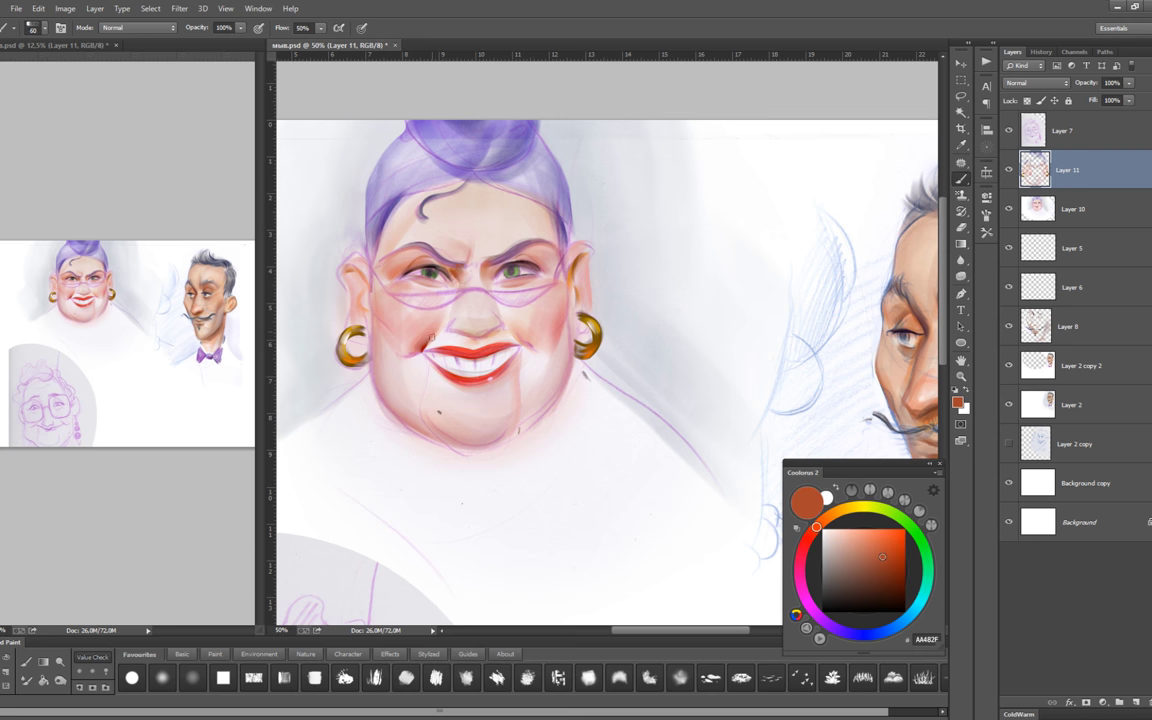
{"action": "left_click", "coordinate": [403, 344], "text": "alt"}
Paint a dark red stroke under the nose to crisp the upper lip edge.
{"action": "key", "text": "bracketright"}
{"action": "key", "text": "bracketright"}
{"action": "key", "text": "bracketright"}
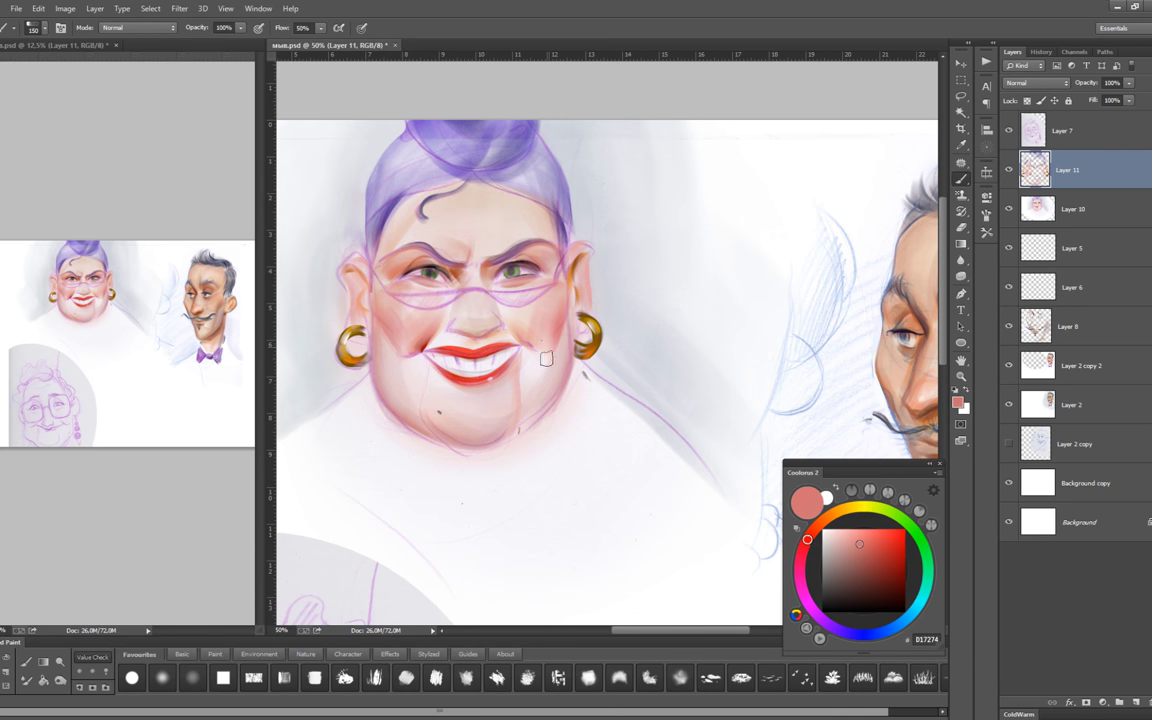
{"action": "key", "text": "bracketright"}
{"action": "left_click", "coordinate": [388, 322], "text": "alt"}
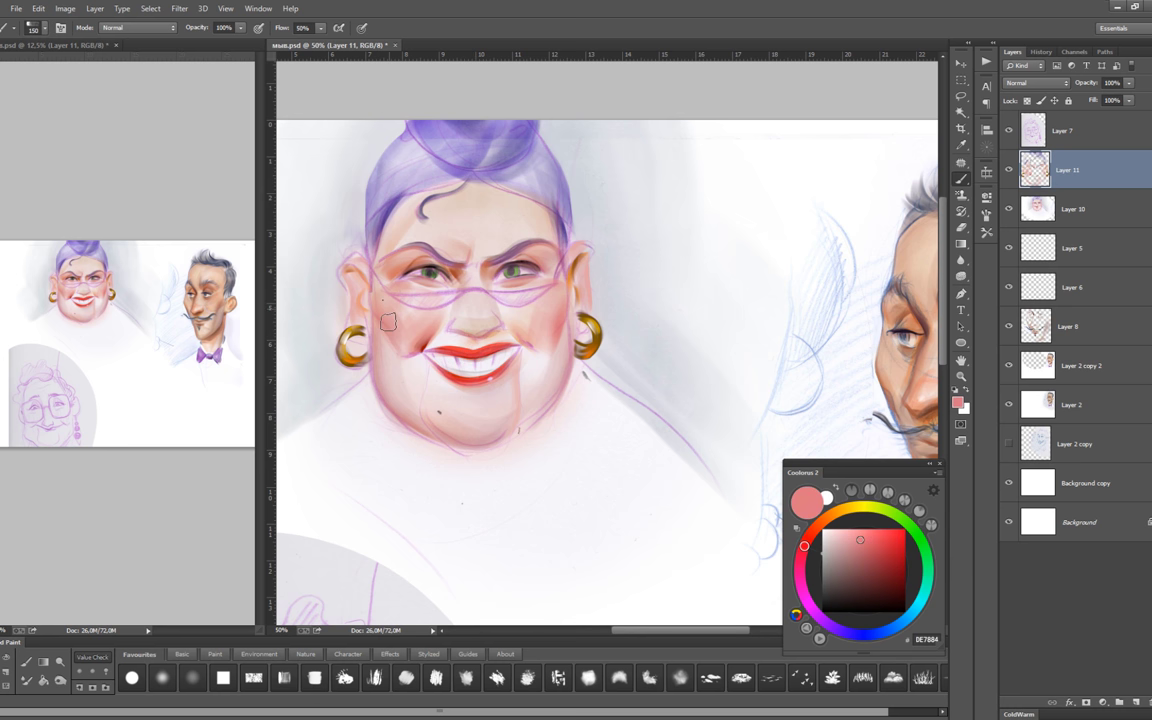
{"action": "key", "text": "bracketleft"}
{"action": "key", "text": "bracketleft"}
{"action": "key", "text": "bracketleft"}
{"action": "left_click", "coordinate": [449, 330], "text": "alt"}
{"action": "left_click", "coordinate": [903, 575]}
{"action": "key", "text": "bracketleft"}
{"action": "key", "text": "bracketleft"}
{"action": "key", "text": "bracketleft"}
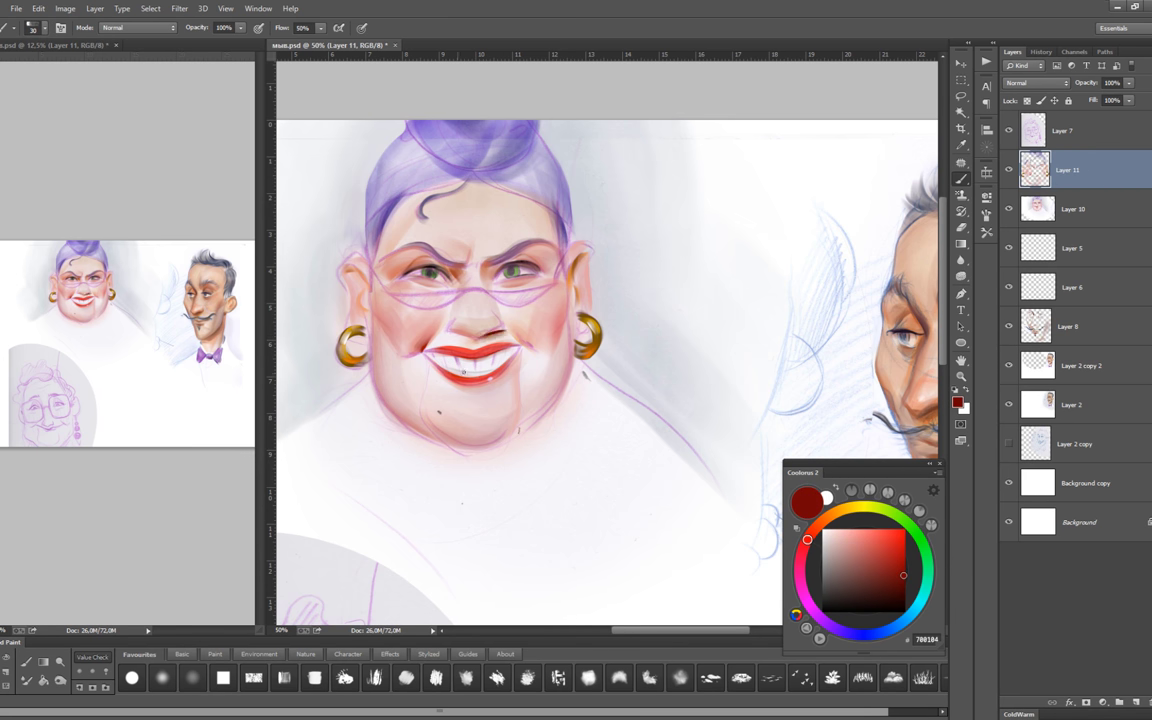
{"action": "left_click_drag", "start_coordinate": [470, 330], "coordinate": [437, 338]}
Lasso a selection around the woman's chin, then deselect it.
{"action": "key", "text": "l"}
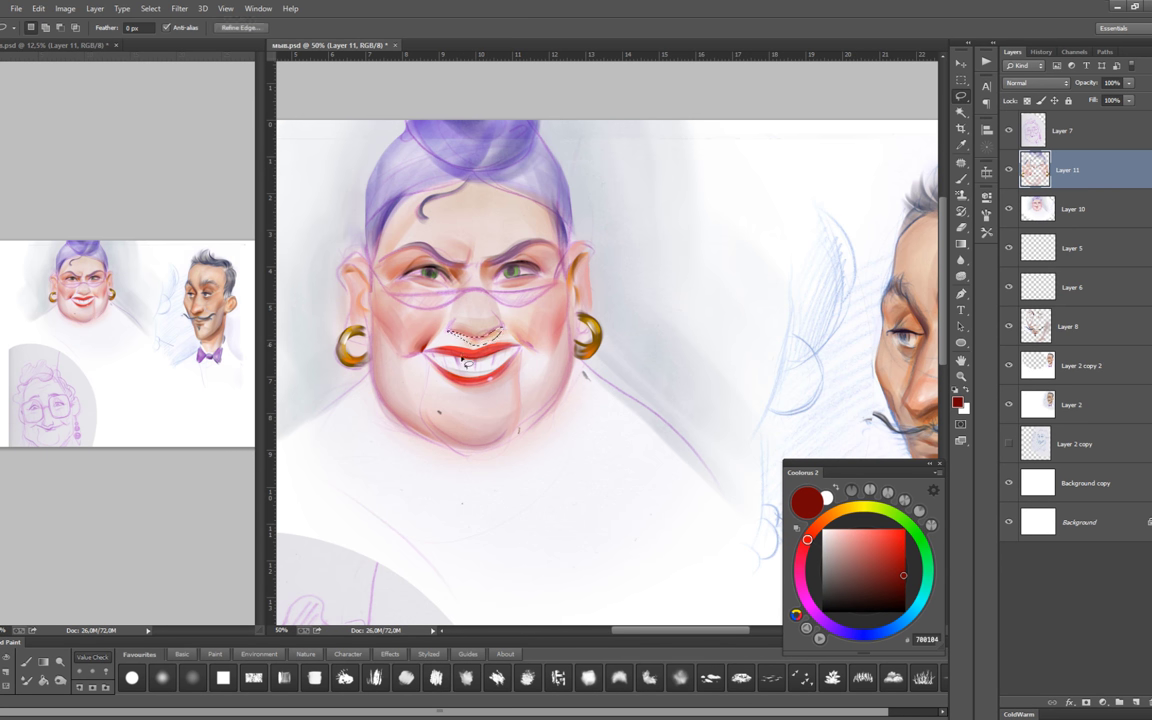
{"action": "key", "text": "b"}
{"action": "left_click", "coordinate": [508, 328], "text": "alt"}
{"action": "left_click", "coordinate": [484, 436], "text": "alt"}
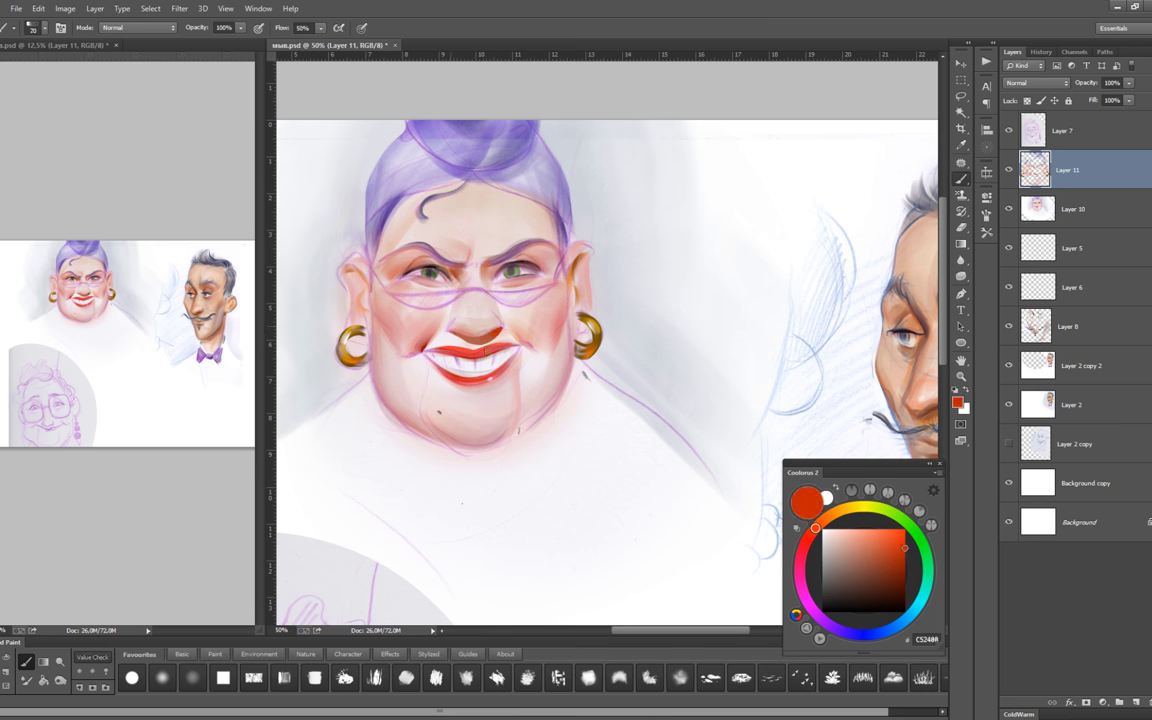
{"action": "key", "text": "l"}
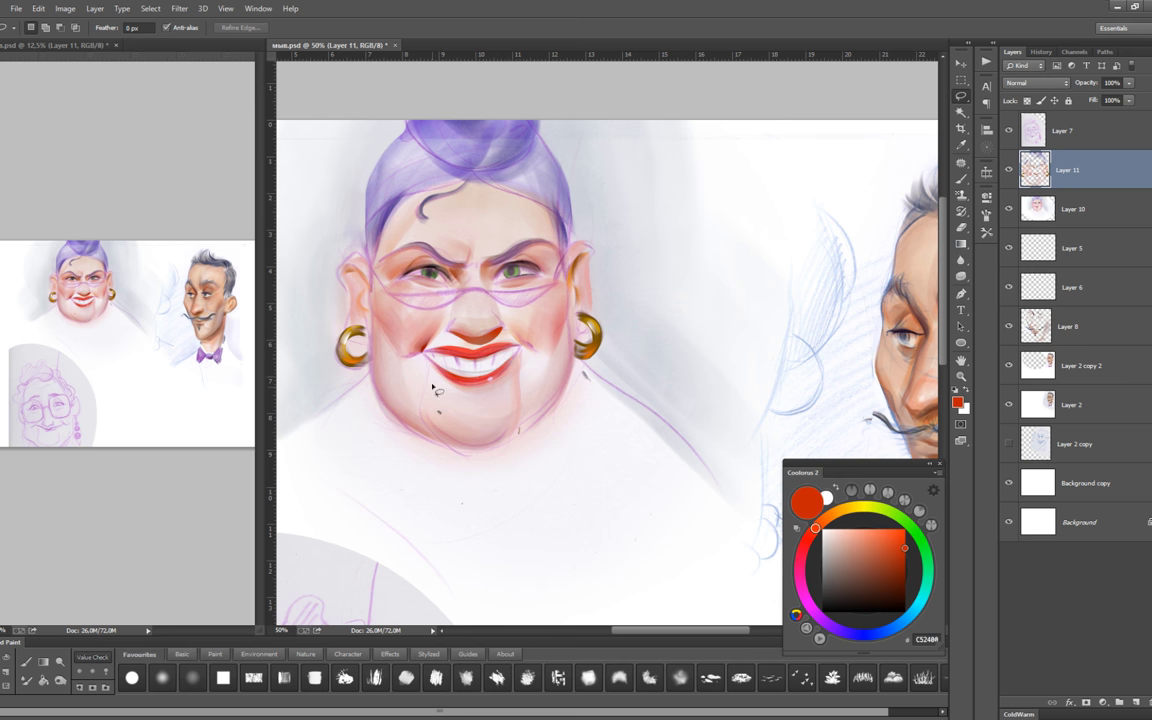
{"action": "left_click_drag", "start_coordinate": [386, 400], "coordinate": [463, 503]}
{"action": "key", "text": "ctrl+d"}
{"action": "key", "text": "ctrl+minus"}
Load a deeper face pink and set the brush to about 125.
{"action": "key", "text": "alt+bracketleft"}
{"action": "key", "text": "b"}
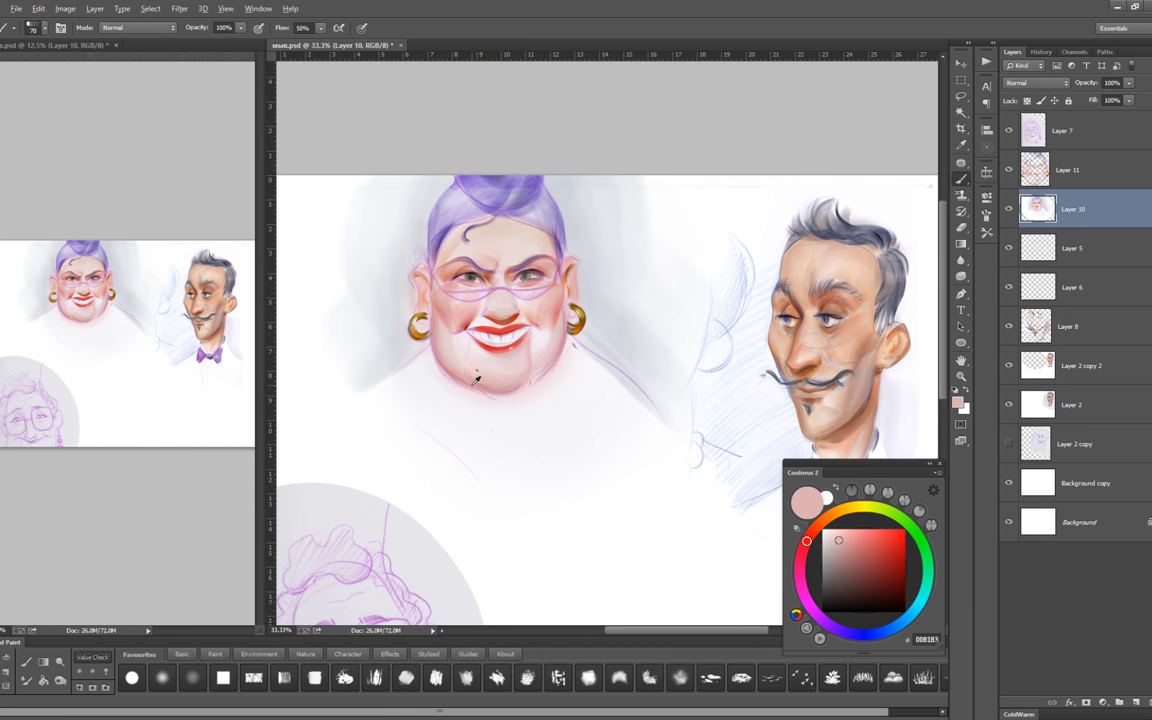
{"action": "left_click", "coordinate": [437, 330], "text": "alt"}
{"action": "key", "text": "bracketright"}
{"action": "key", "text": "bracketright"}
{"action": "key", "text": "bracketright"}
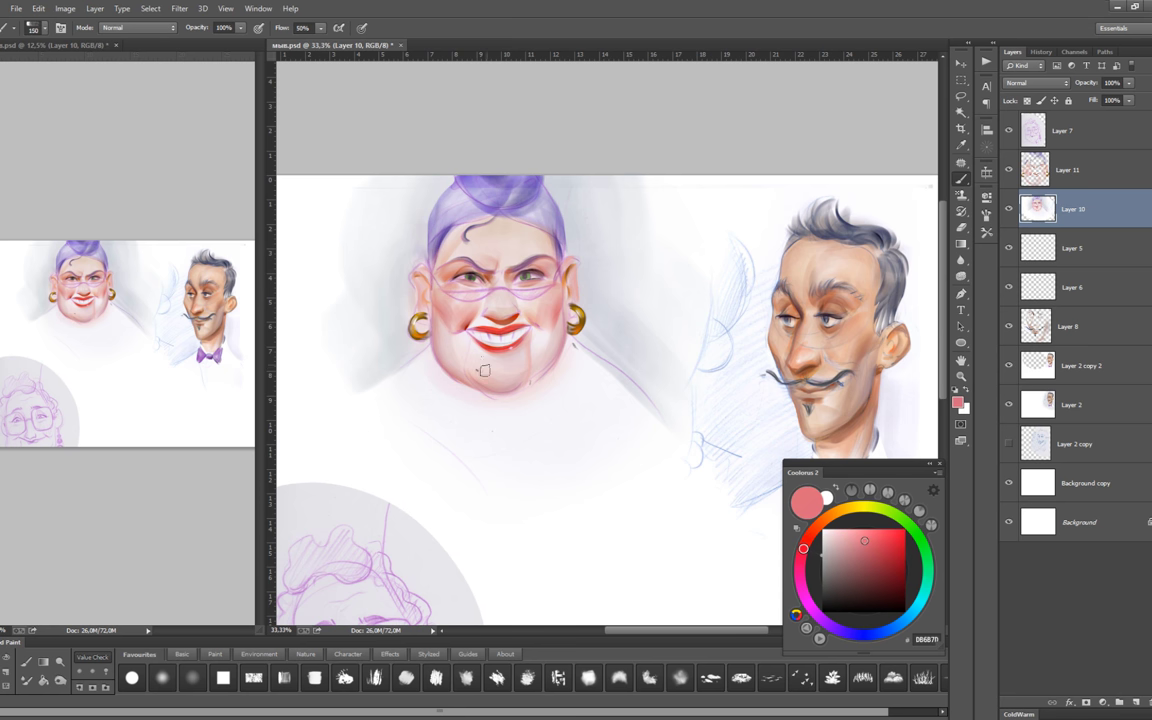
{"action": "key", "text": "bracketleft"}
Add Layer 12 with a near-white gradient above Layer 11, then reload deep maroon paint.
{"action": "key", "text": "ctrl+shift+alt+n"}
{"action": "key", "text": "l"}
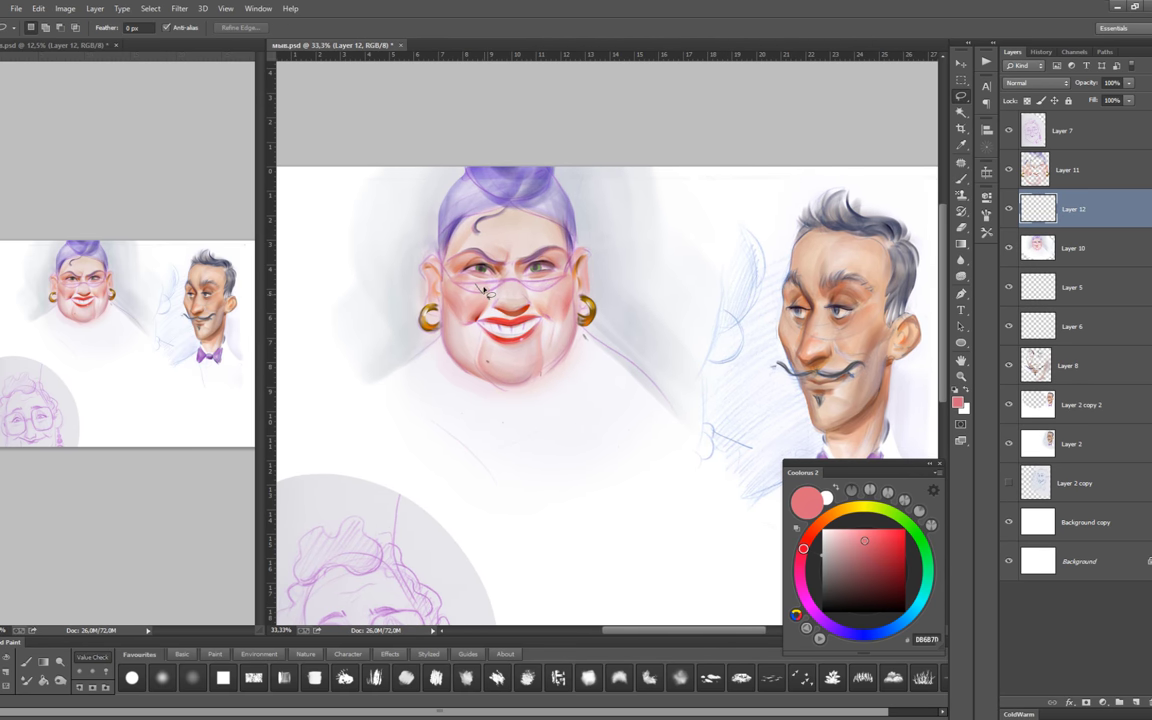
{"action": "key", "text": "g"}
{"action": "key", "text": "x"}
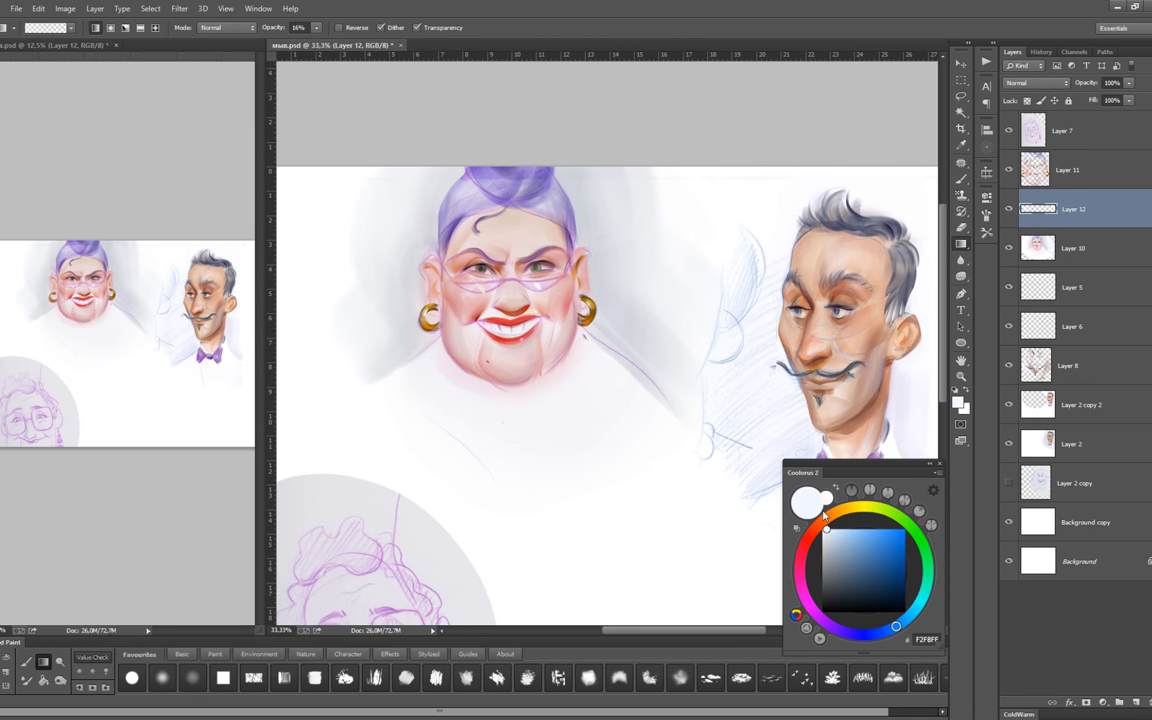
{"action": "key", "text": "b"}
{"action": "key", "text": "ctrl+bracketright"}
{"action": "key", "text": "alt+bracketleft"}
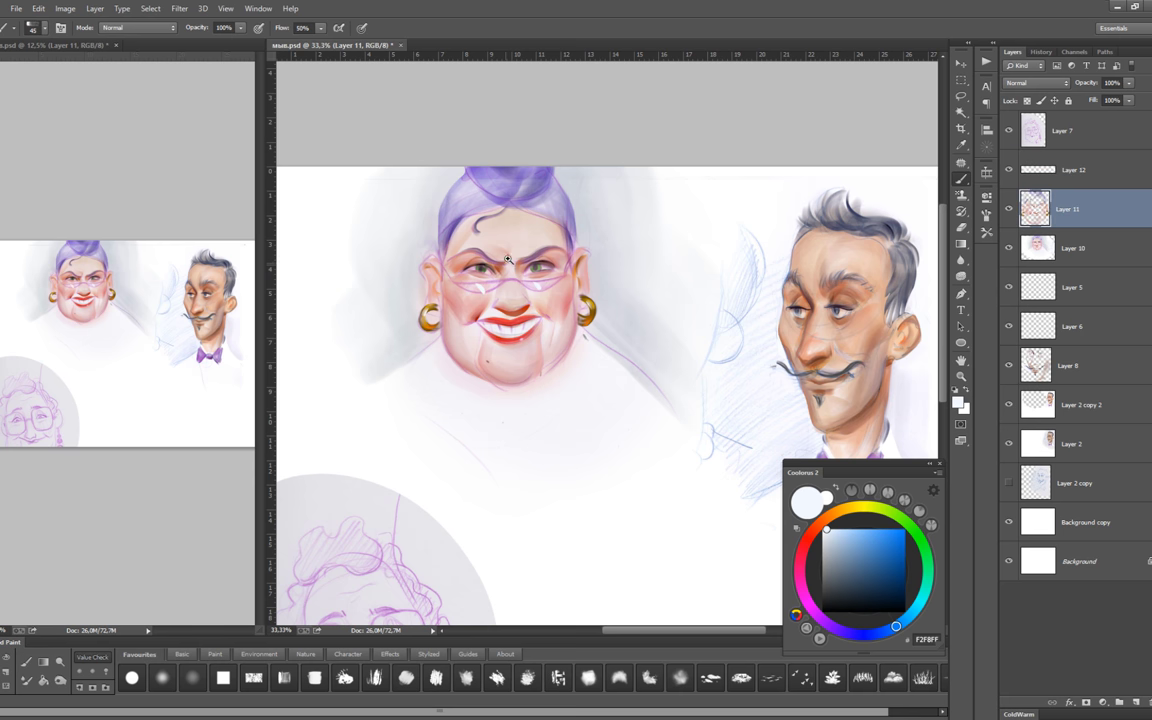
{"action": "key", "text": "ctrl+plus"}
{"action": "key", "text": "x"}
{"action": "left_click", "coordinate": [897, 592]}
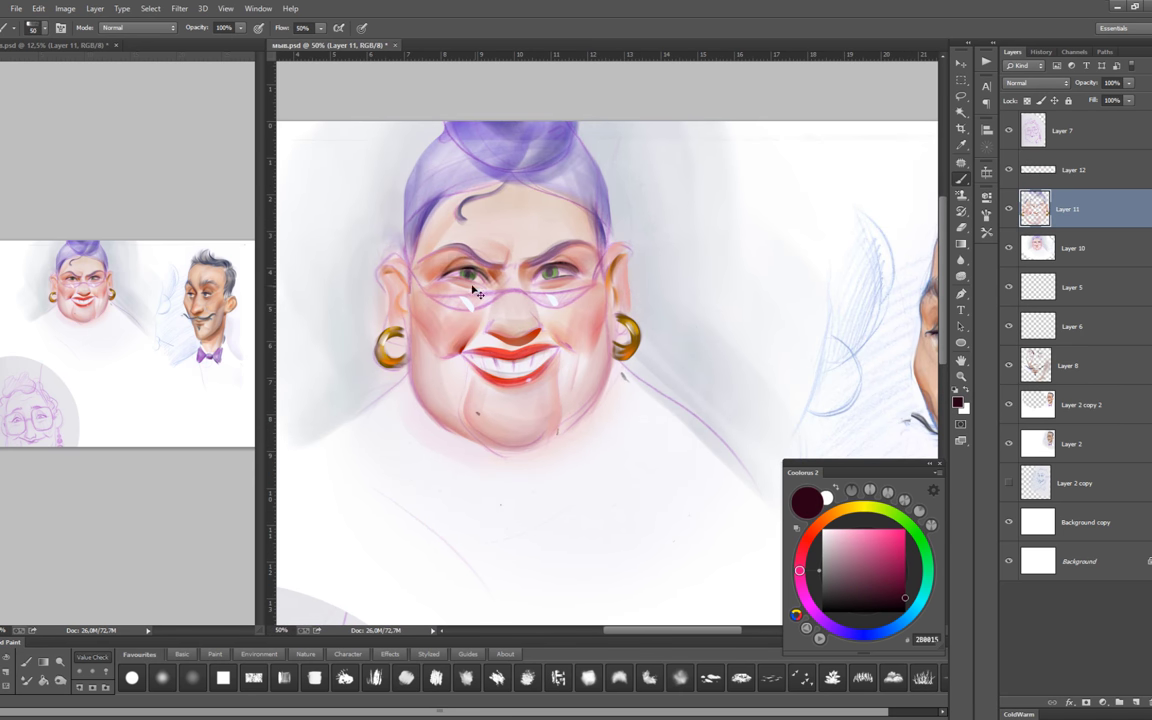
Paint an orange glow on the woman's chin with a 125 brush and sampled coral red.
{"action": "key", "text": "bracketleft"}
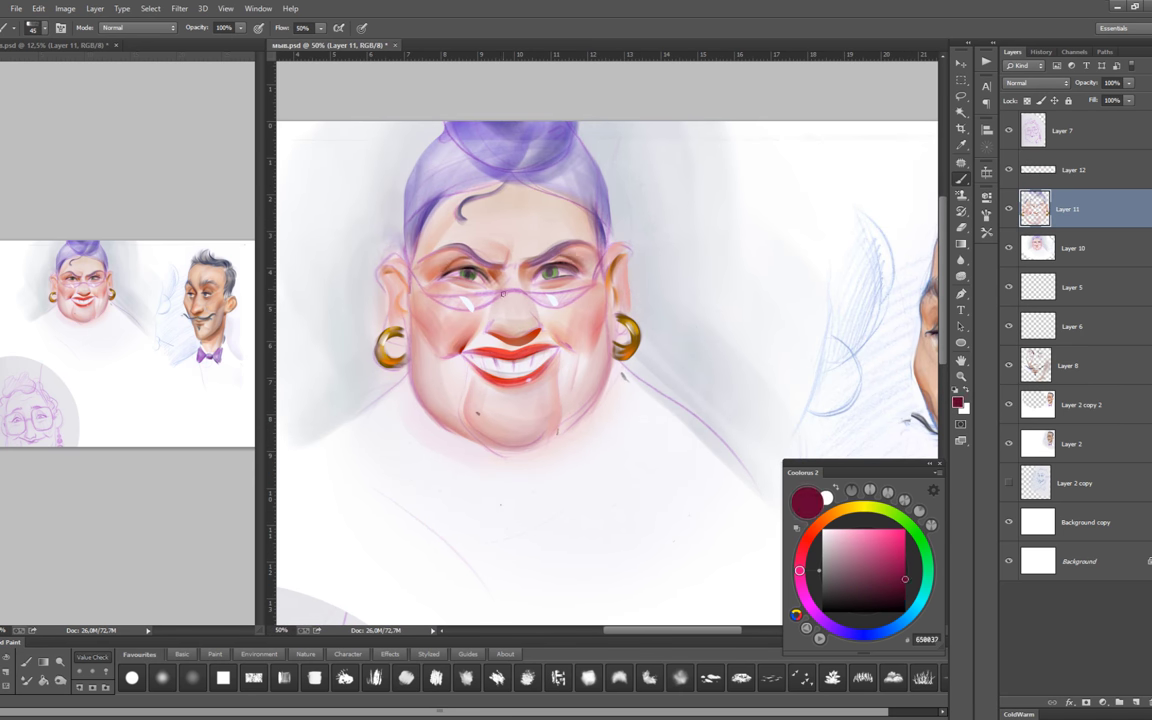
{"action": "key", "text": "bracketright"}
{"action": "left_click", "coordinate": [407, 327], "text": "alt"}
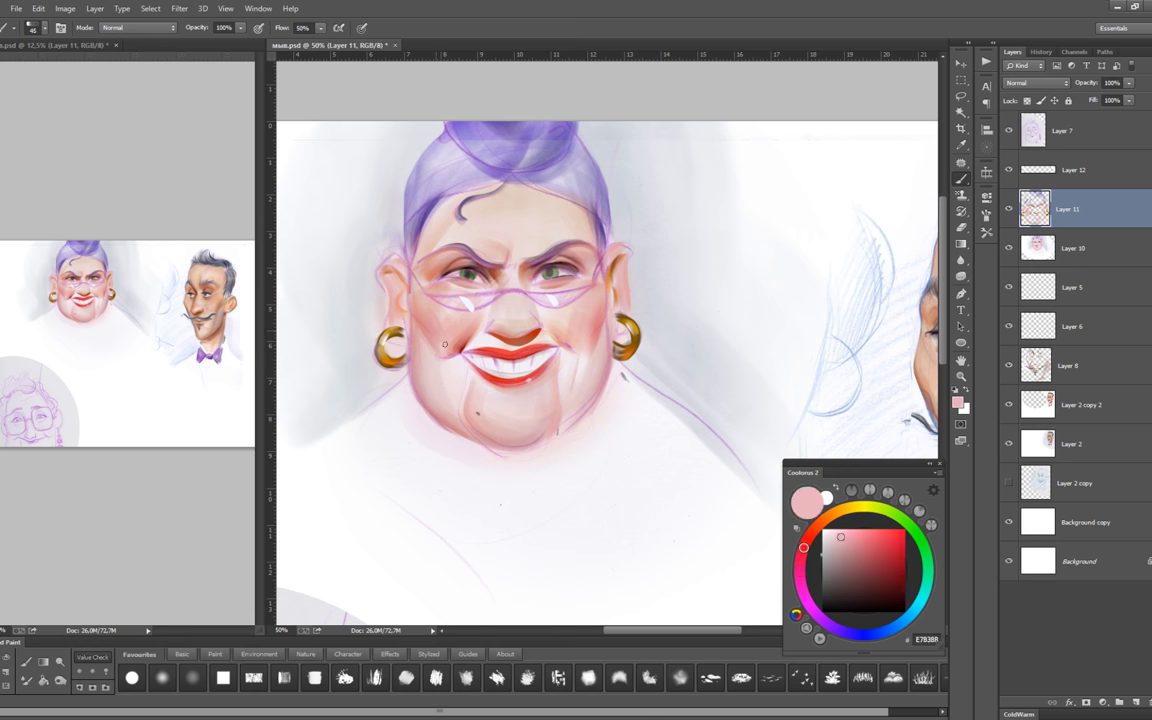
{"action": "key", "text": "bracketleft"}
{"action": "left_click", "coordinate": [421, 343], "text": "alt"}
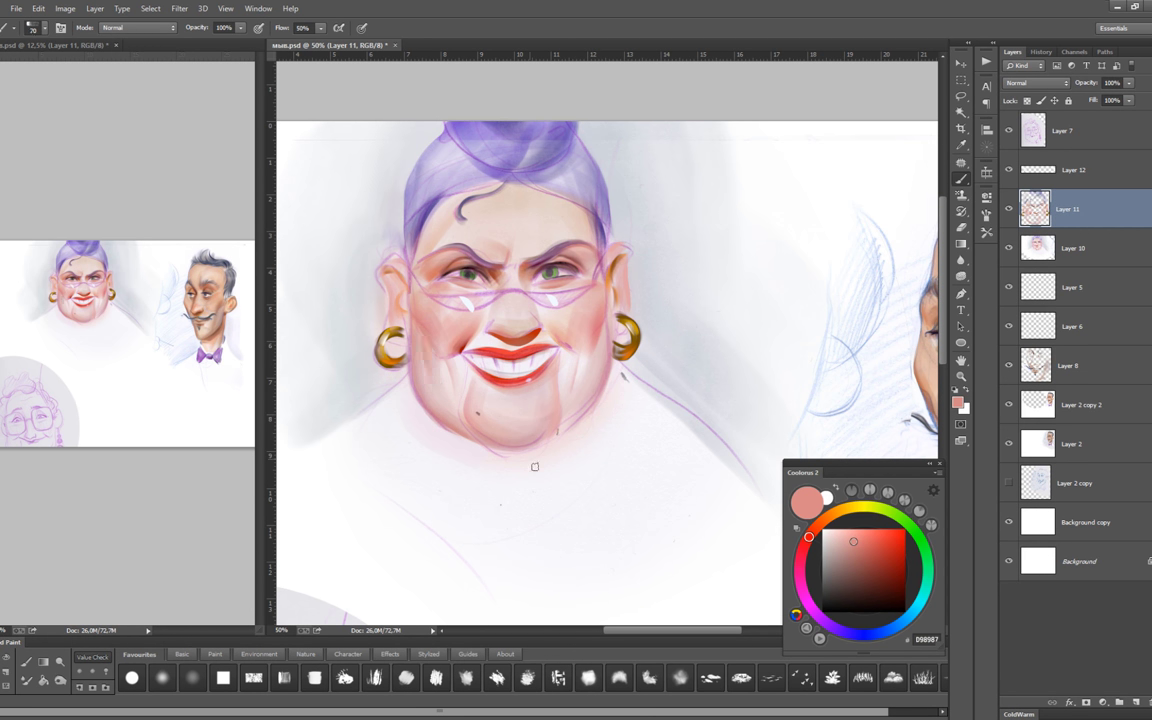
{"action": "key", "text": "bracketright"}
{"action": "key", "text": "bracketright"}
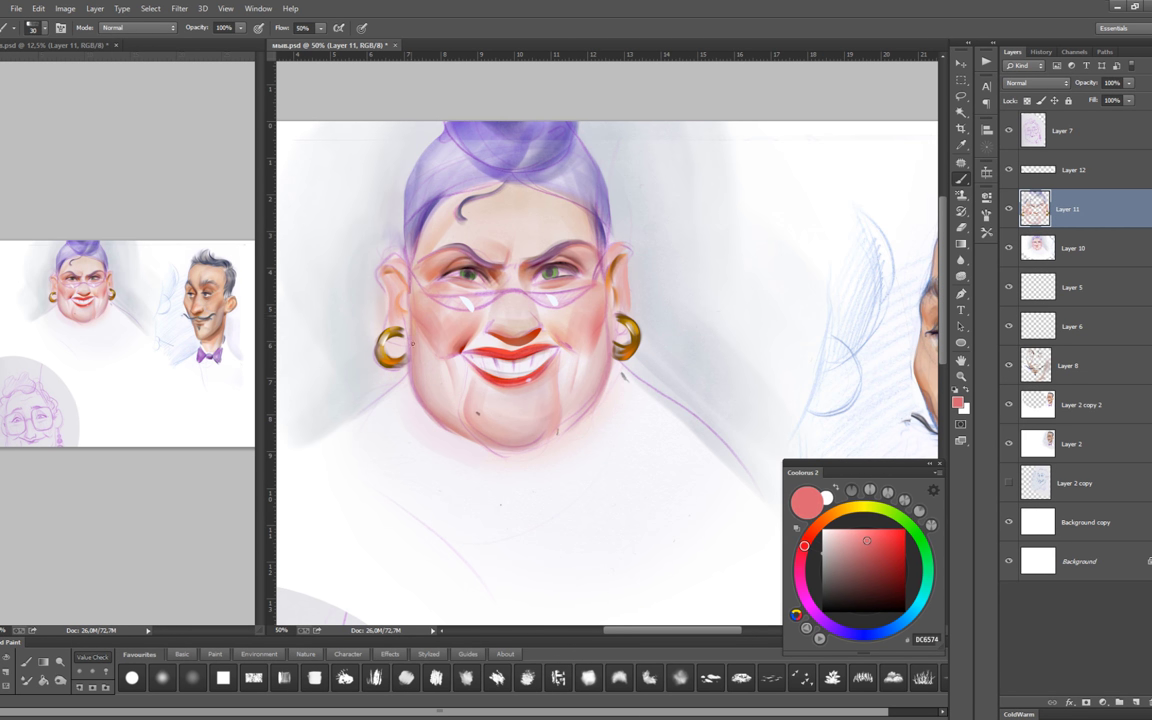
{"action": "left_click", "coordinate": [726, 452], "text": "alt"}
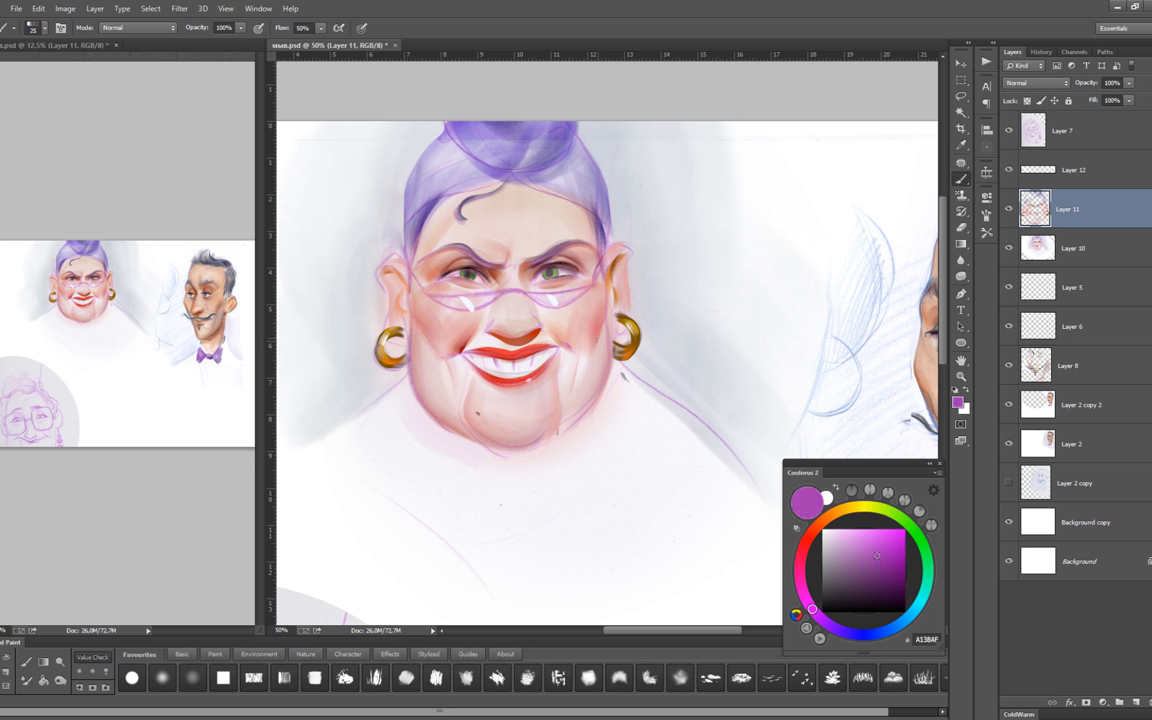
{"action": "left_click", "coordinate": [510, 350], "text": "alt"}
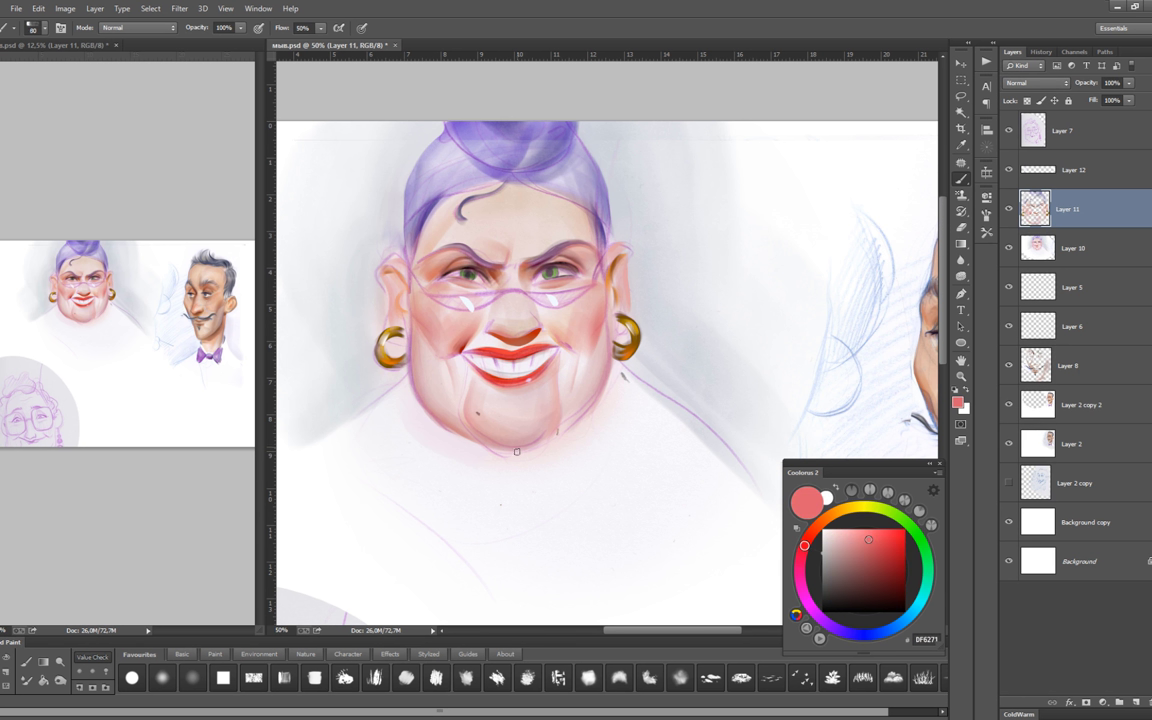
{"action": "key", "text": "bracketright"}
{"action": "key", "text": "bracketright"}
{"action": "key", "text": "bracketright"}
{"action": "left_click_drag", "start_coordinate": [553, 398], "coordinate": [550, 430]}
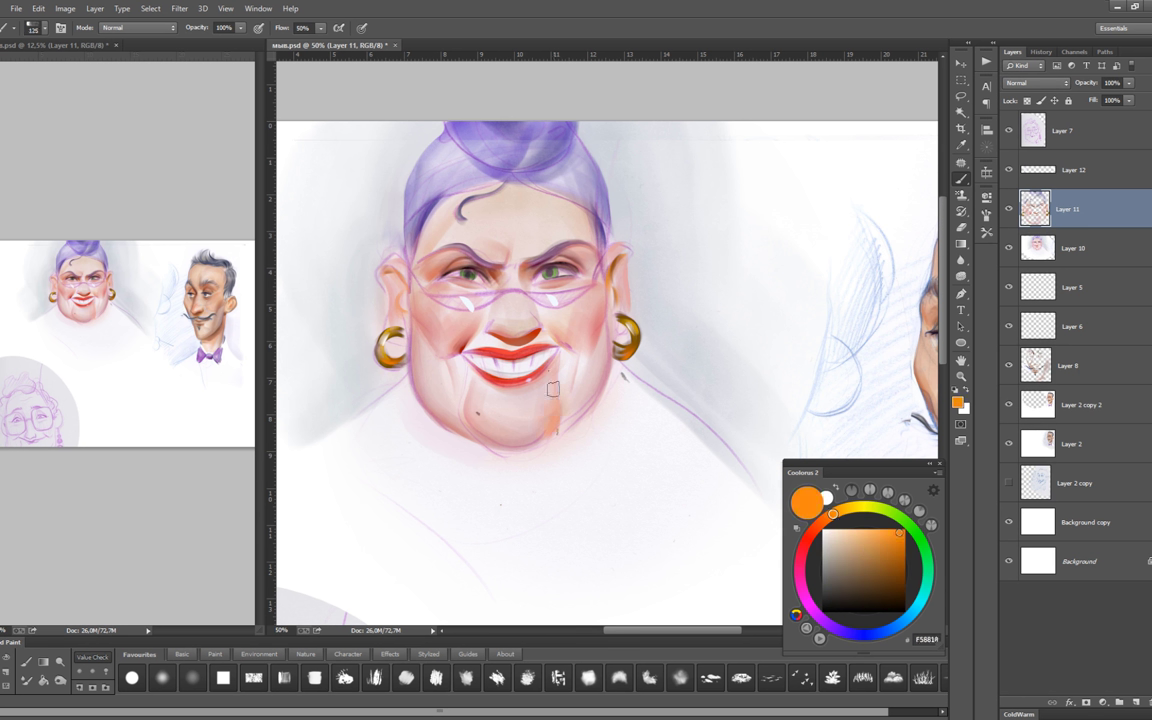
Touch up the upper lip with a sampled skin tone at brush size 20.
{"action": "left_click", "coordinate": [499, 382], "text": "alt"}
{"action": "key", "text": "bracketleft"}
{"action": "key", "text": "bracketleft"}
{"action": "key", "text": "bracketleft"}
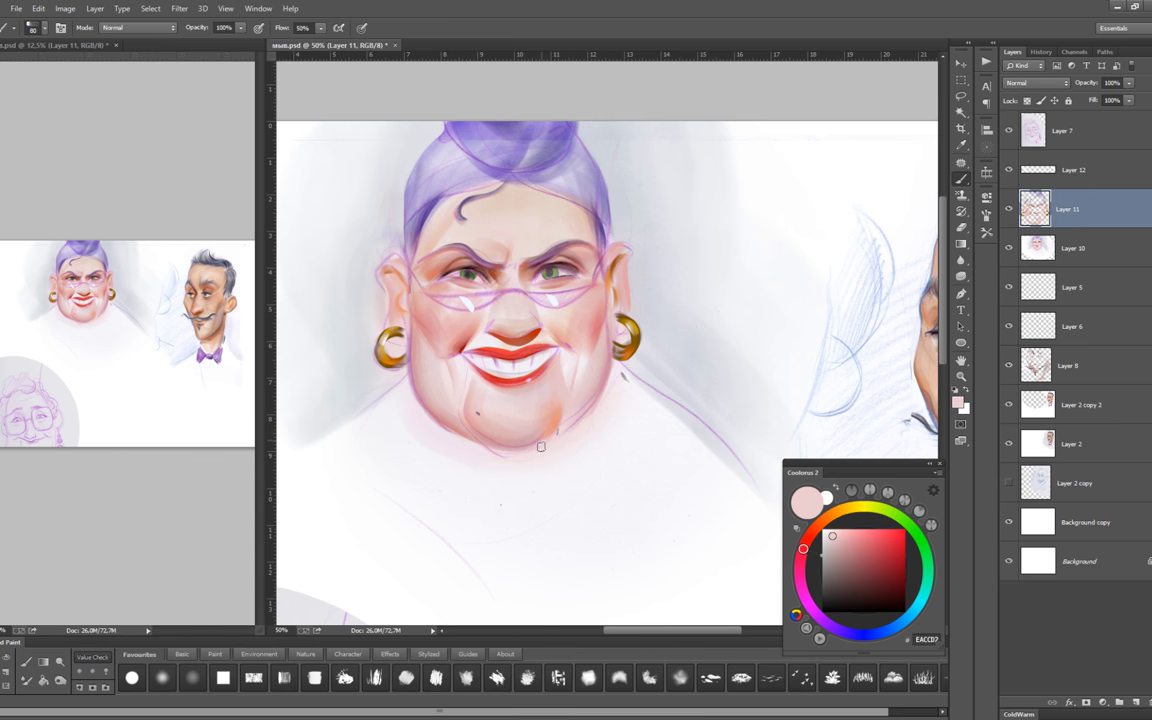
{"action": "left_click", "coordinate": [476, 399], "text": "alt"}
{"action": "key", "text": "bracketleft"}
{"action": "key", "text": "bracketleft"}
{"action": "key", "text": "bracketleft"}
{"action": "left_click", "coordinate": [487, 342], "text": "alt"}
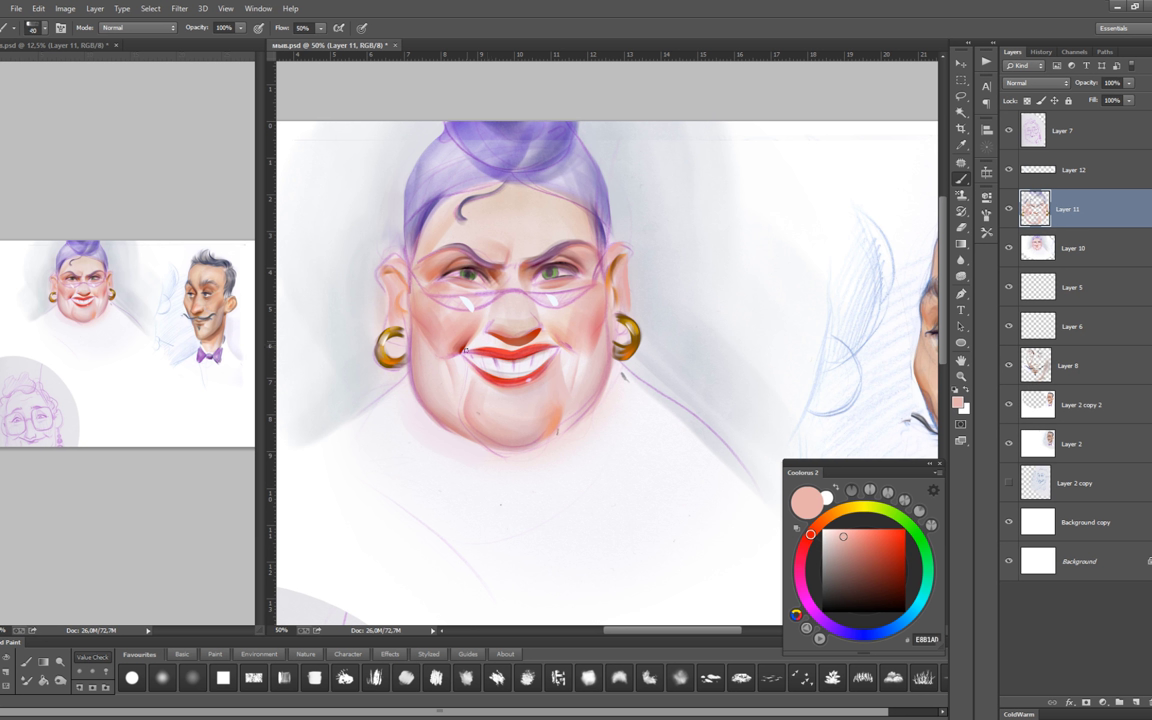
{"action": "left_click_drag", "start_coordinate": [465, 350], "coordinate": [490, 341]}
Deepen pink-red shading around the smile and cheeks, softly repainting the chin below the lips.
{"action": "key", "text": "bracketright"}
{"action": "key", "text": "bracketright"}
{"action": "left_click", "coordinate": [487, 349], "text": "alt"}
{"action": "key", "text": "bracketleft"}
{"action": "key", "text": "bracketleft"}
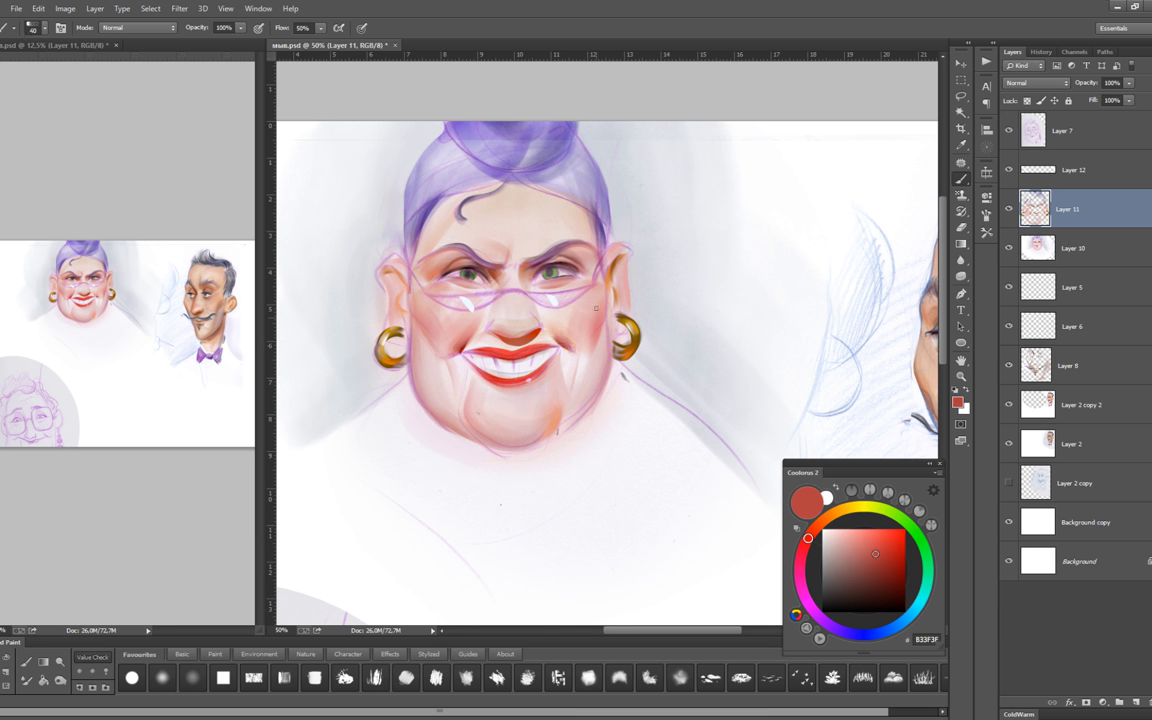
{"action": "left_click", "coordinate": [530, 290], "text": "alt"}
{"action": "key", "text": "bracketright"}
{"action": "key", "text": "bracketright"}
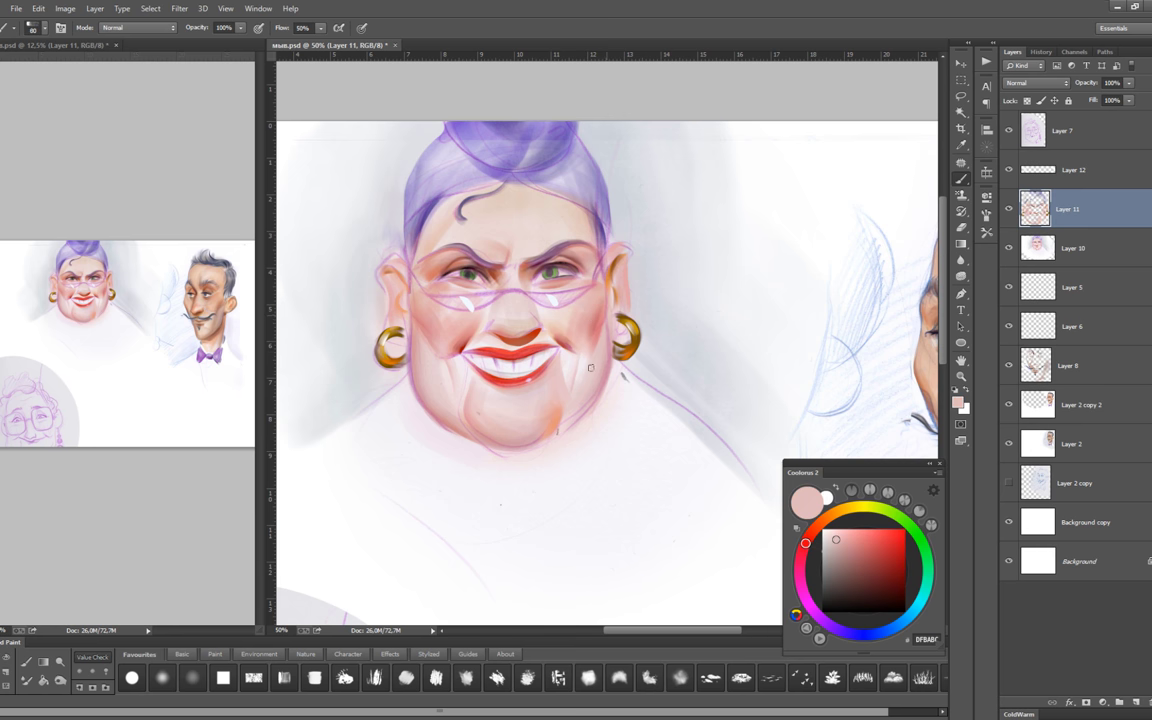
{"action": "left_click", "coordinate": [579, 319], "text": "alt"}
{"action": "key", "text": "bracketleft"}
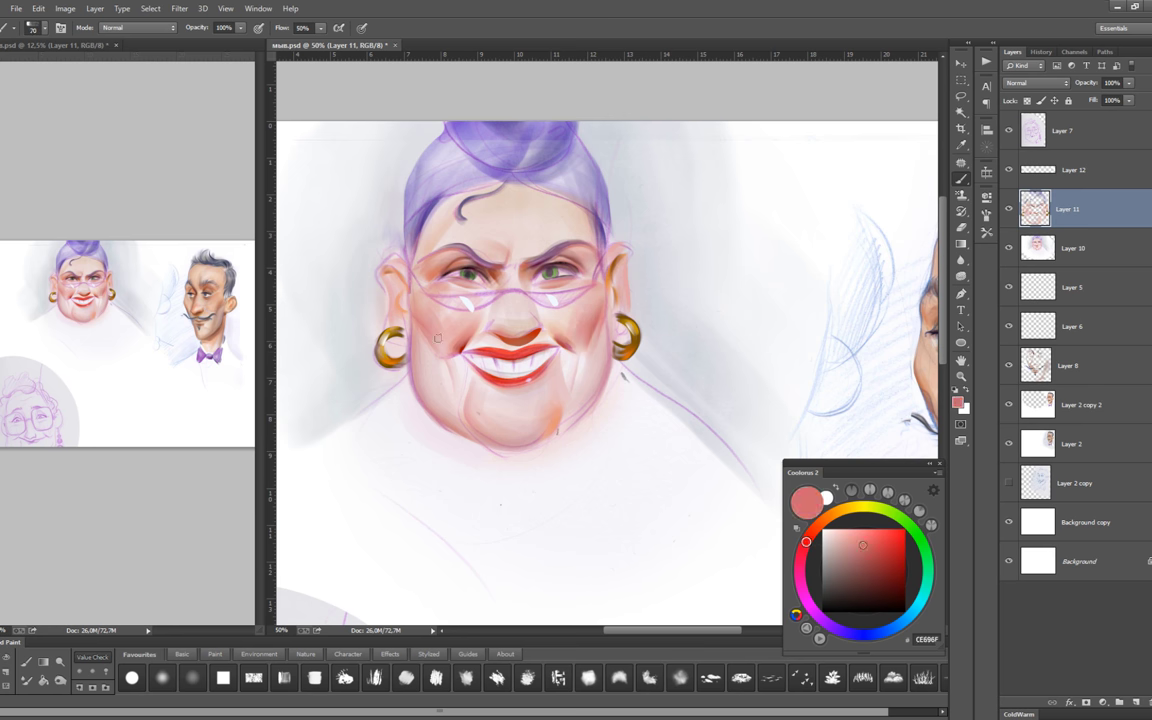
{"action": "left_click", "coordinate": [414, 312], "text": "alt"}
{"action": "key", "text": "bracketright"}
{"action": "key", "text": "bracketleft"}
{"action": "key", "text": "bracketleft"}
{"action": "key", "text": "bracketleft"}
{"action": "left_click_drag", "start_coordinate": [465, 420], "coordinate": [498, 400]}
{"action": "left_click", "coordinate": [606, 386], "text": "alt"}
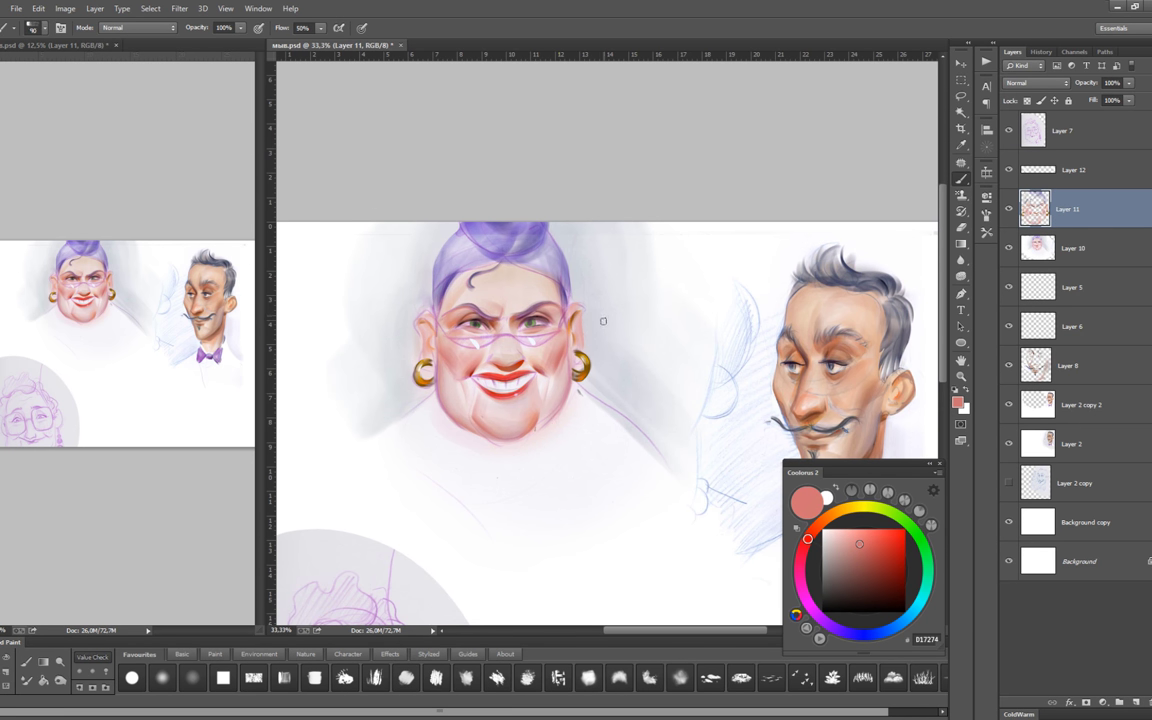
Paint an orange-red onto the woman's nose tip with a size-70 brush.
{"action": "key", "text": "bracketleft"}
{"action": "key", "text": "bracketleft"}
{"action": "key", "text": "bracketleft"}
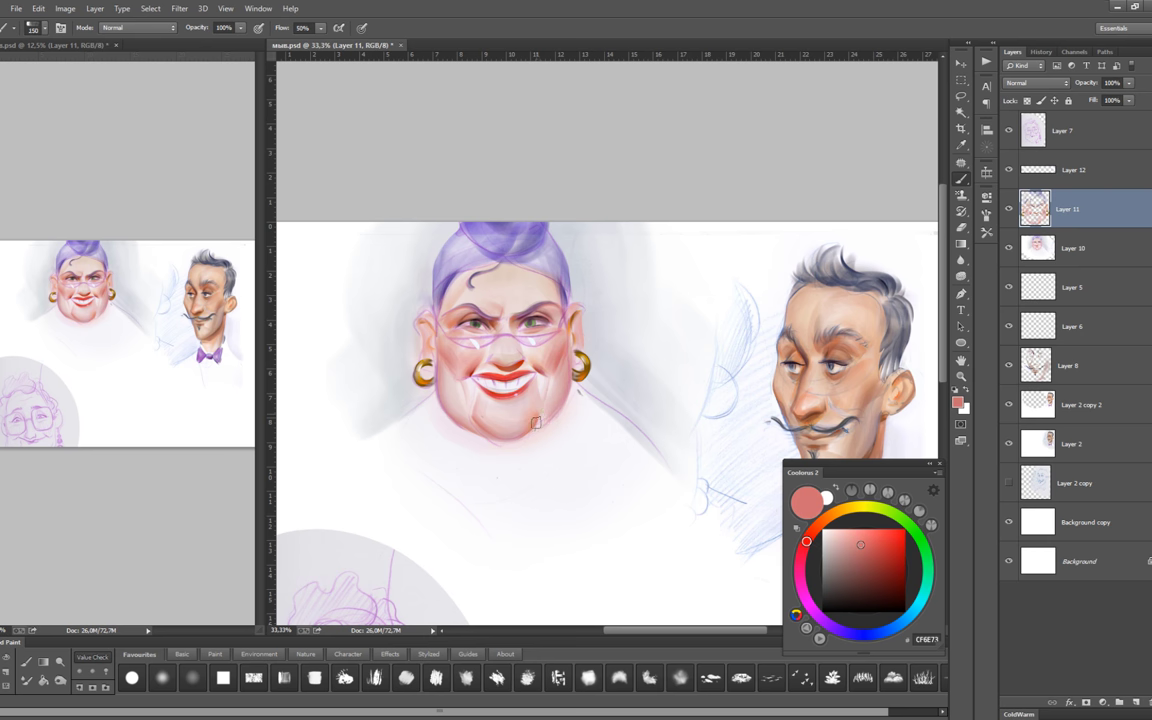
{"action": "left_click", "coordinate": [552, 424], "text": "alt"}
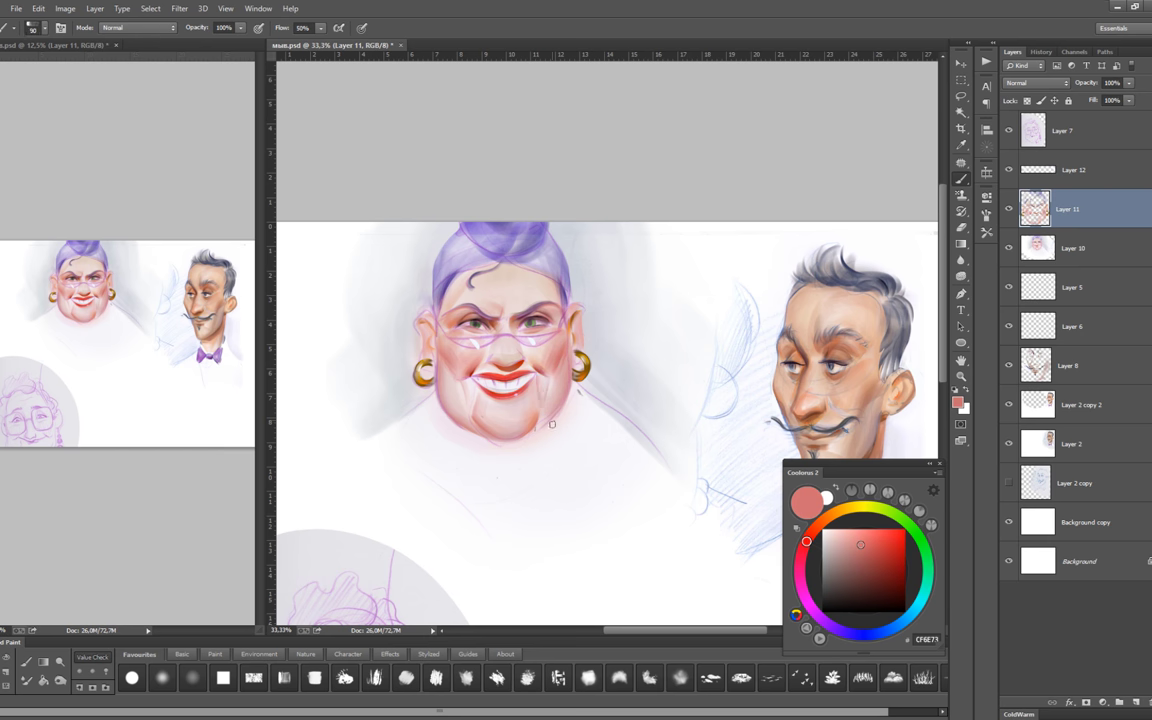
{"action": "left_click", "coordinate": [518, 362], "text": "alt"}
{"action": "scroll", "coordinate": [477, 398], "scroll_direction": "up", "scroll_amount": 1}
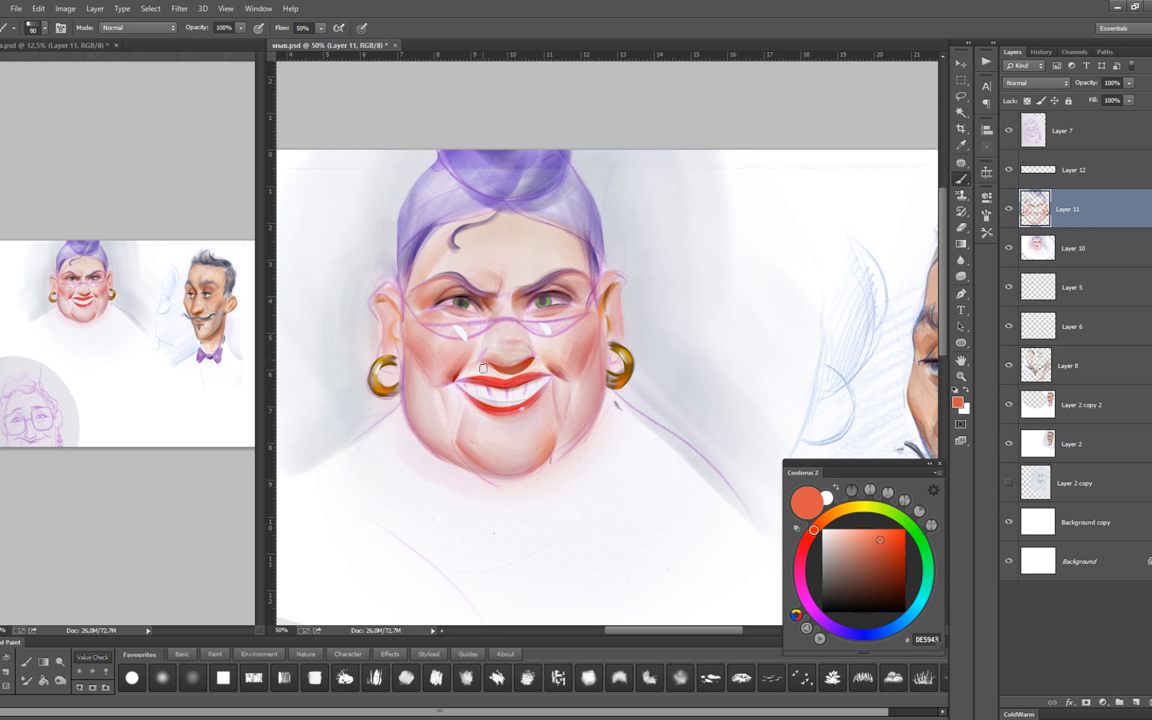
{"action": "key", "text": "bracketleft"}
{"action": "left_click_drag", "start_coordinate": [527, 346], "coordinate": [514, 352]}
Sample browner reds and light pink from the face, resizing the brush from 90 to 60.
{"action": "left_click", "coordinate": [505, 380], "text": "alt"}
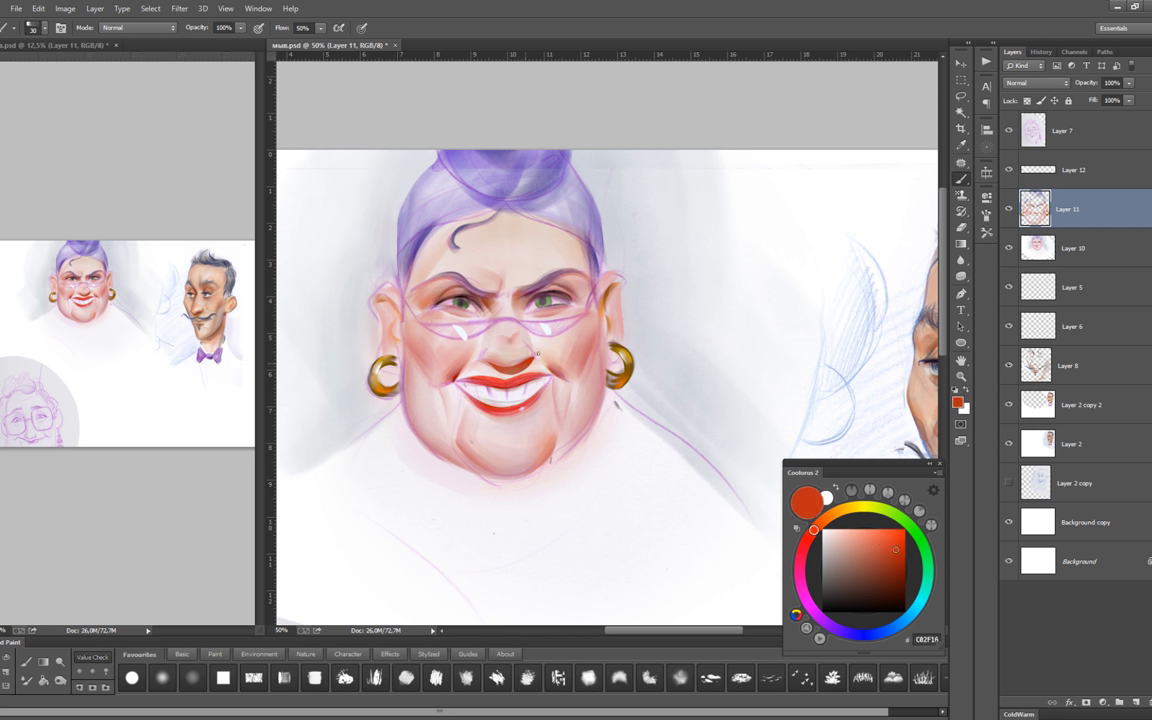
{"action": "left_click", "coordinate": [497, 349], "text": "alt"}
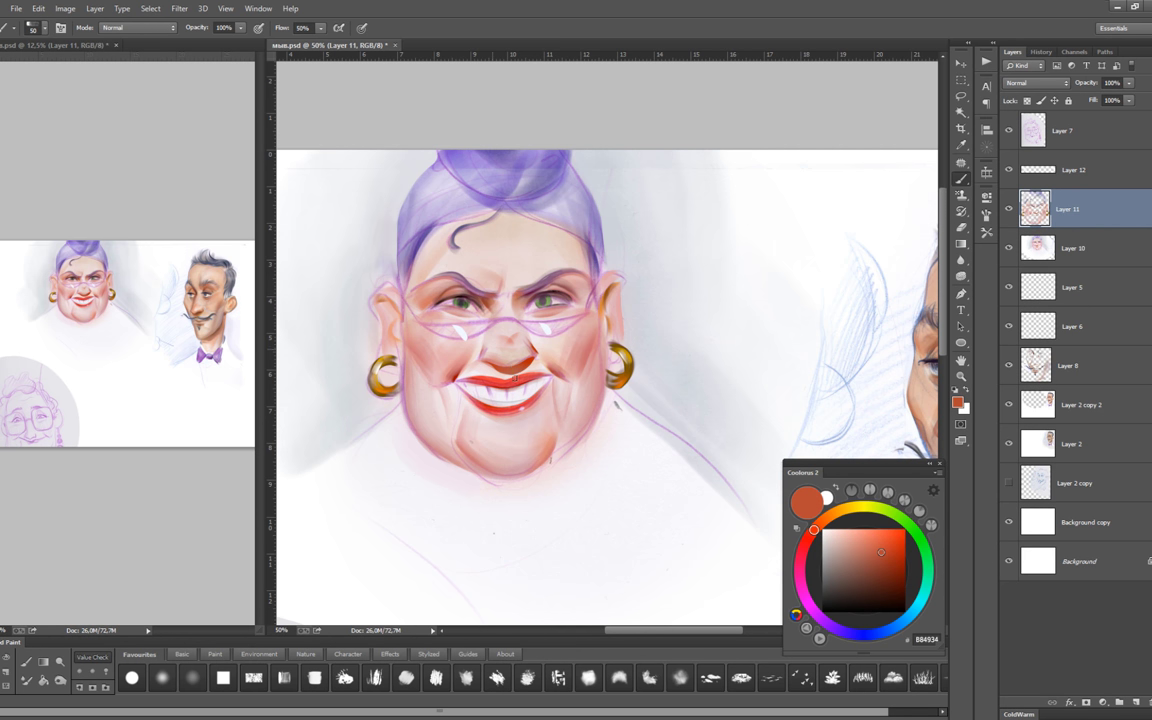
{"action": "left_click", "coordinate": [497, 330], "text": "alt"}
{"action": "key", "text": "bracketright"}
{"action": "key", "text": "bracketright"}
{"action": "key", "text": "bracketright"}
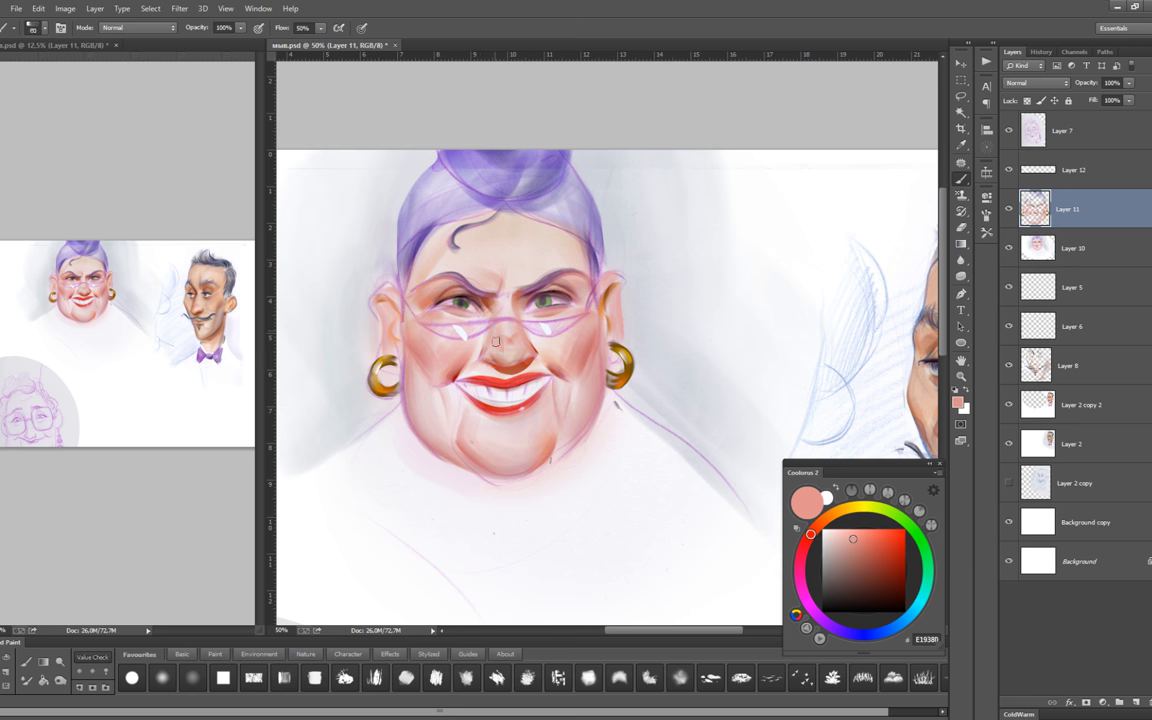
{"action": "key", "text": "bracketleft"}
{"action": "key", "text": "bracketleft"}
{"action": "key", "text": "bracketleft"}
Load dark red-brown 7E3B0A for detailing and shrink the brush to 15.
{"action": "scroll", "coordinate": [545, 414], "scroll_direction": "down", "scroll_amount": 1}
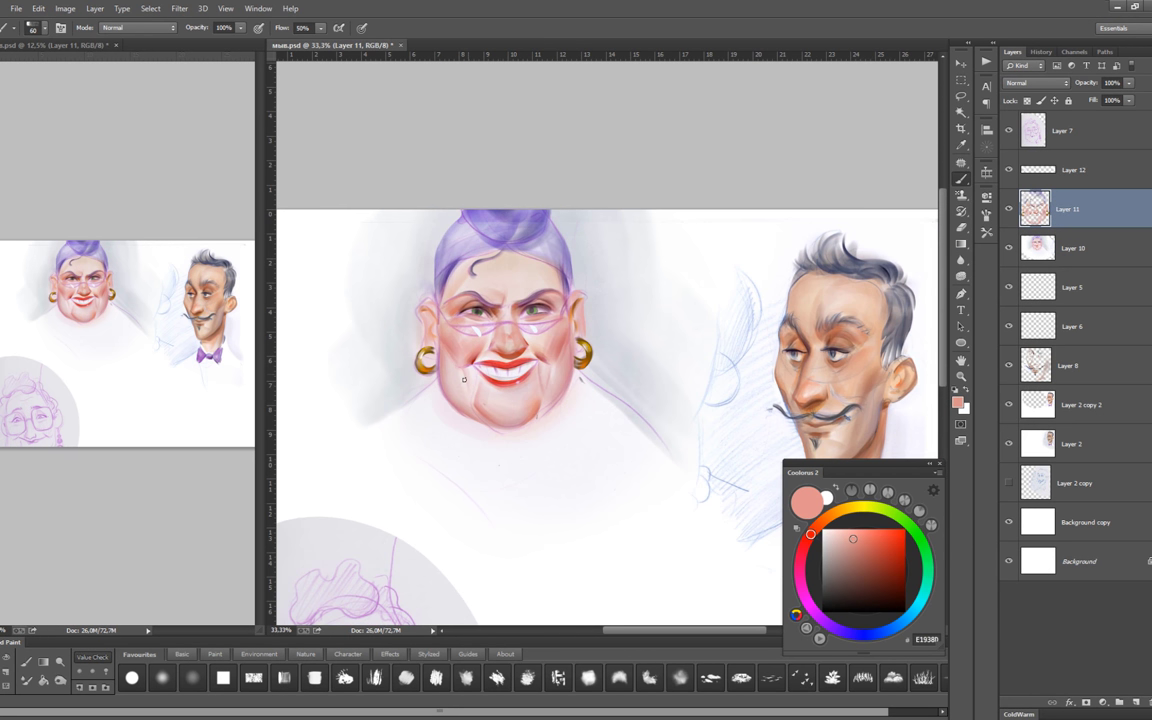
{"action": "left_click", "coordinate": [440, 366], "text": "alt"}
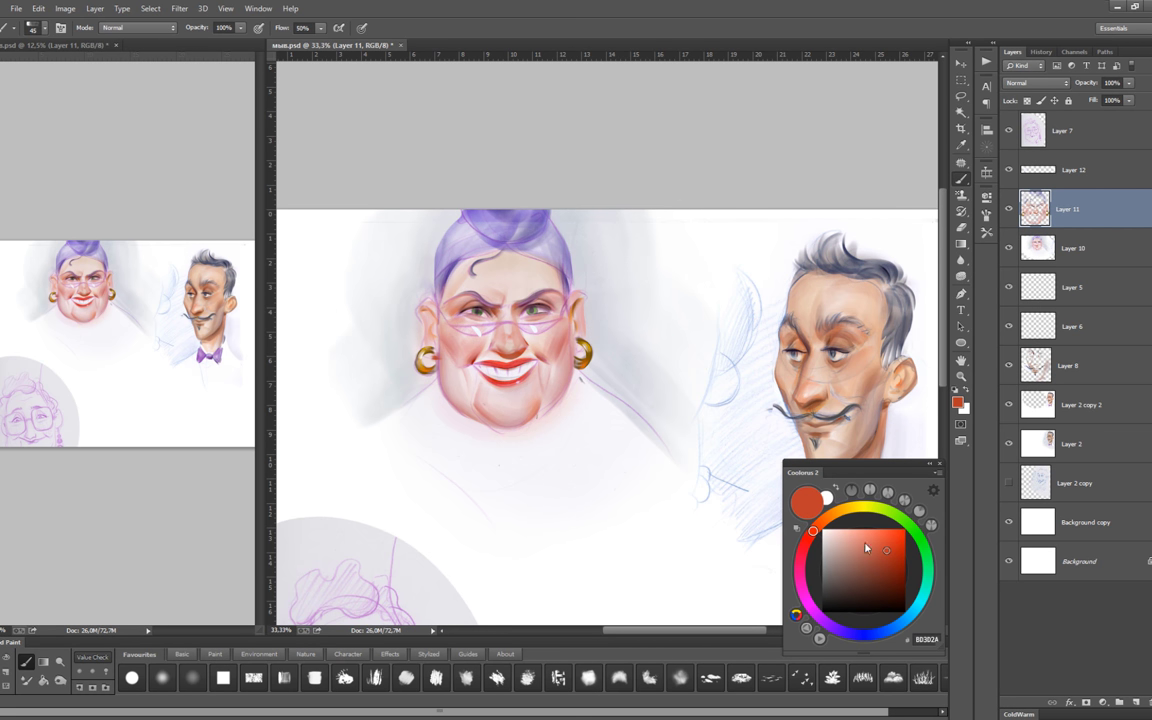
{"action": "left_click", "coordinate": [905, 584]}
{"action": "scroll", "coordinate": [535, 381], "scroll_direction": "up", "scroll_amount": 1}
{"action": "key", "text": "bracketleft"}
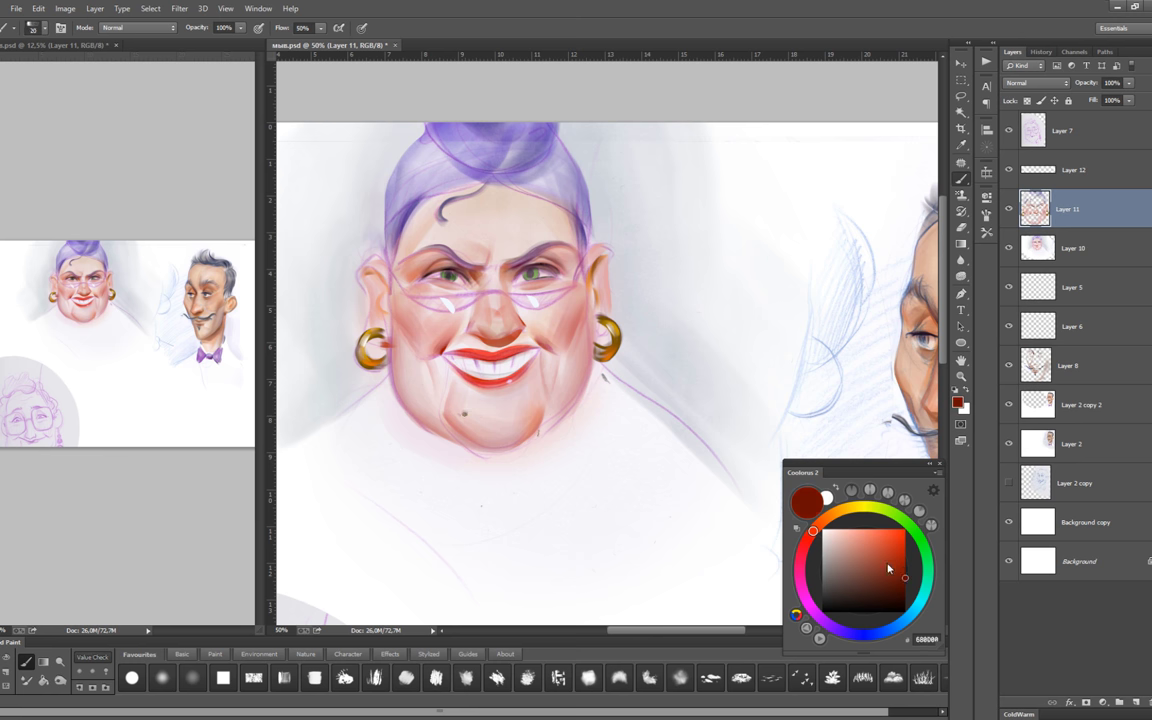
Pick a dark plum colour and resize the brush.
{"action": "scroll", "coordinate": [445, 390], "scroll_direction": "up", "scroll_amount": 1}
{"action": "left_click_drag", "start_coordinate": [600, 300], "coordinate": [620, 360]}
{"action": "left_click", "coordinate": [801, 560]}
{"action": "left_click", "coordinate": [899, 594]}
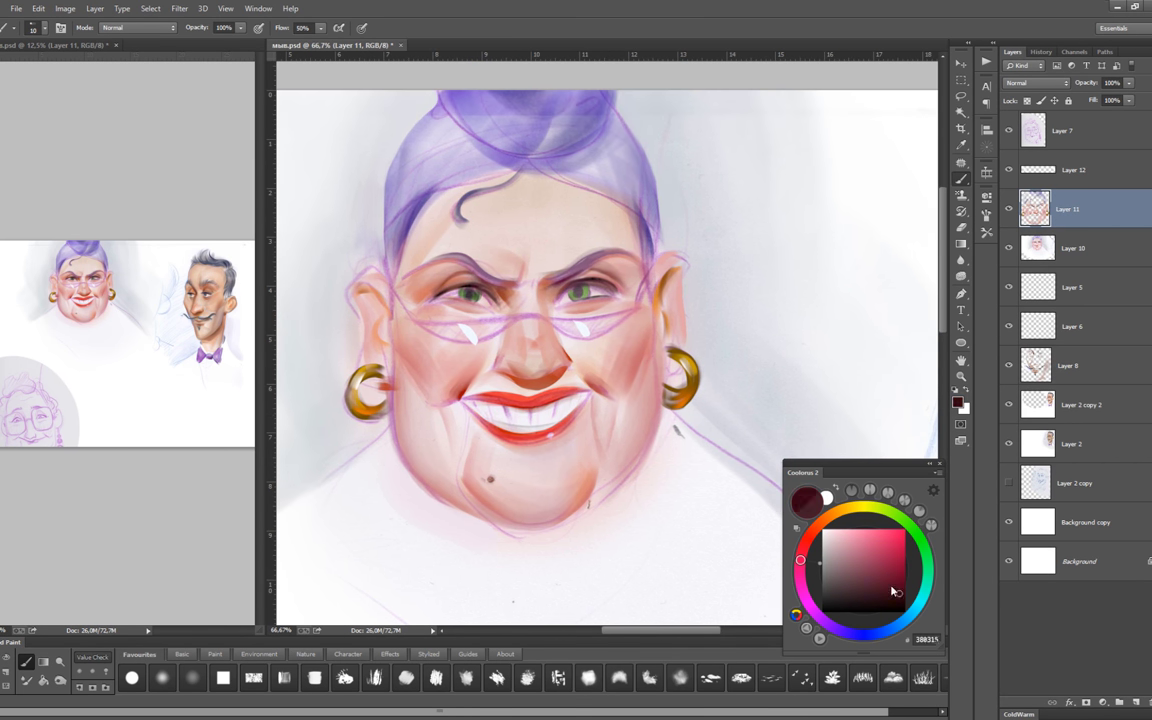
{"action": "key", "text": "bracketright"}
{"action": "key", "text": "bracketright"}
{"action": "key", "text": "bracketleft"}
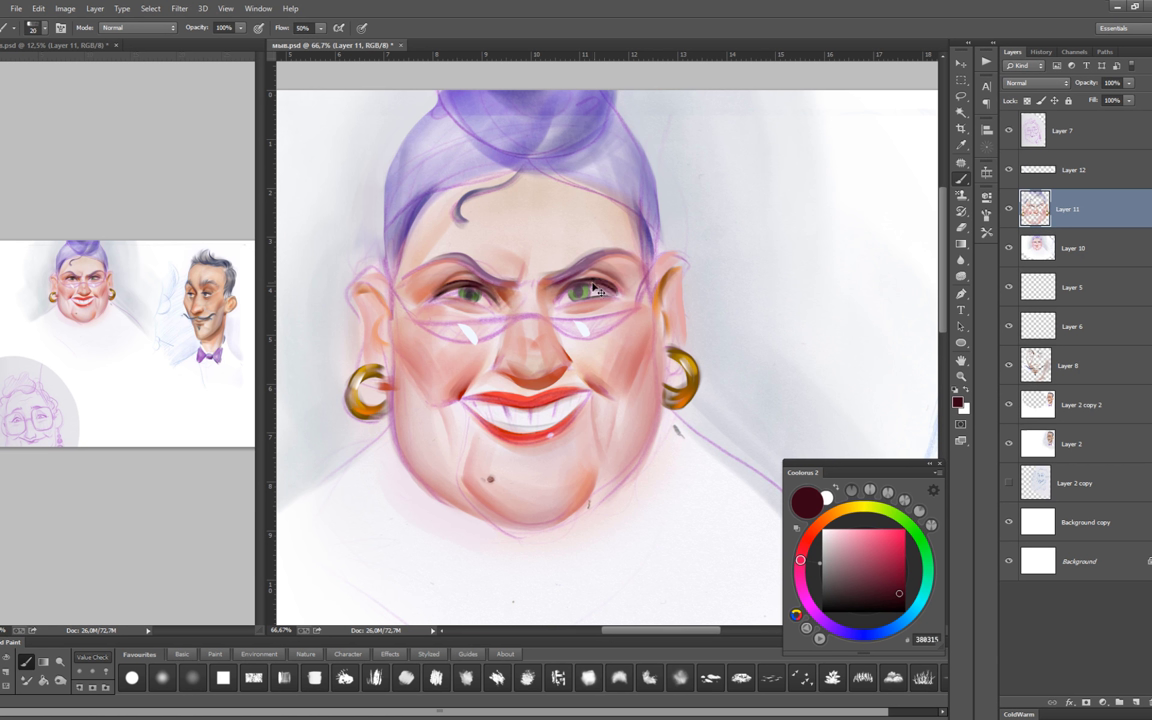
{"action": "key", "text": "bracketleft"}
{"action": "key", "text": "bracketleft"}
Lighten the paint colour to a near-white pink, zoomed out on the face.
{"action": "left_click", "coordinate": [838, 530]}
{"action": "key", "text": "ctrl+minus"}
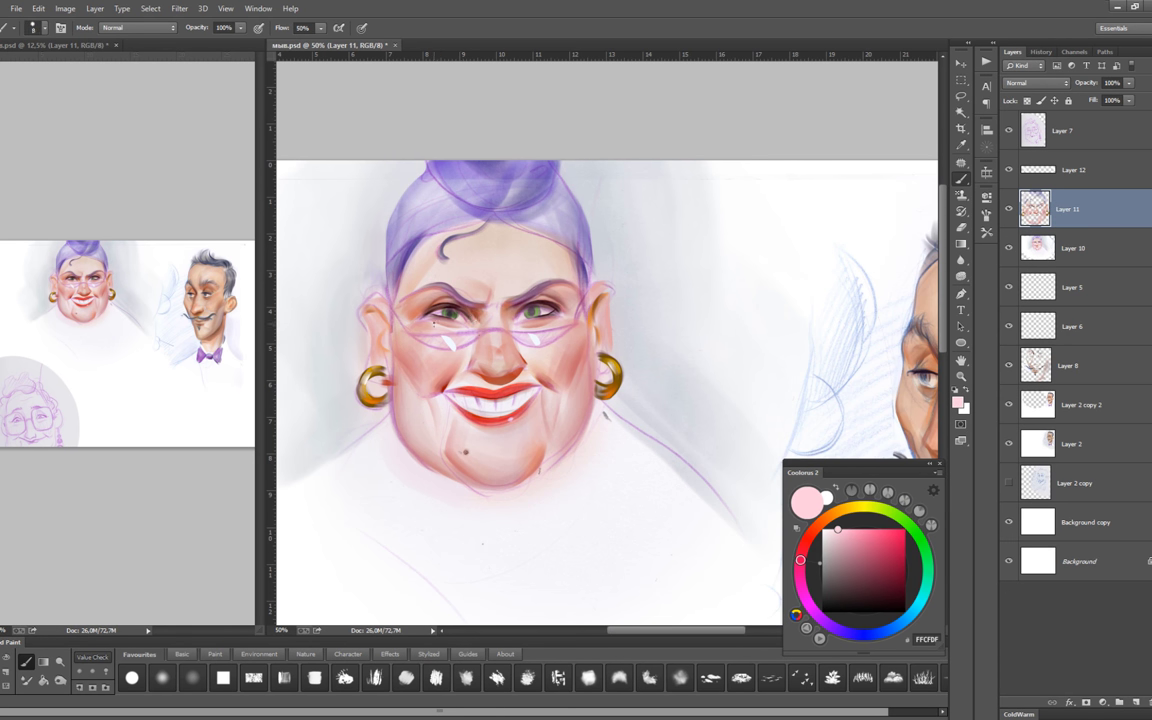
{"action": "scroll", "coordinate": [435, 323], "scroll_direction": "up", "scroll_amount": 1}
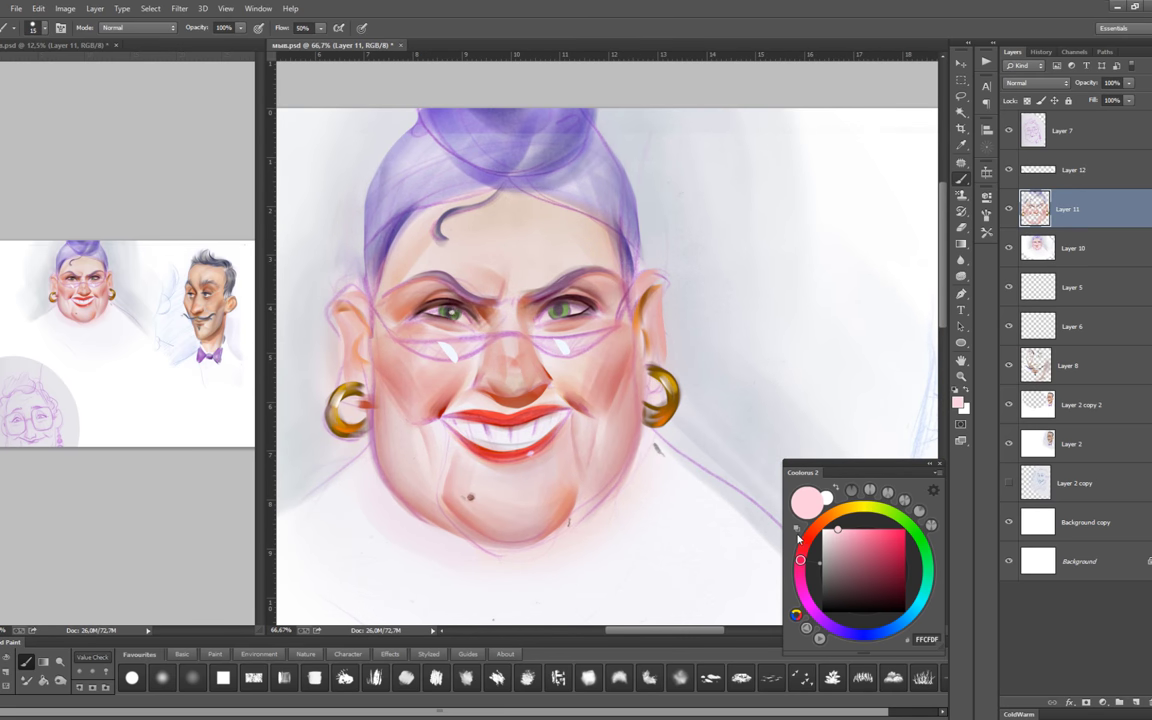
{"action": "left_click", "coordinate": [730, 452], "text": "alt"}
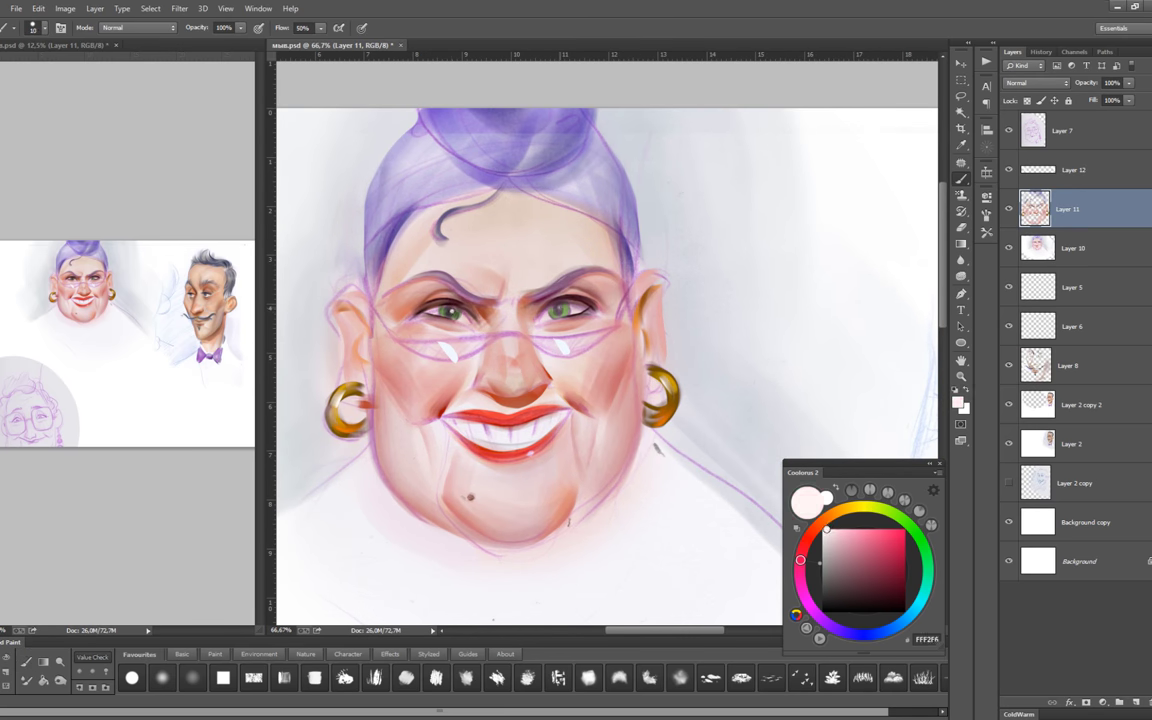
{"action": "scroll", "coordinate": [568, 369], "scroll_direction": "down", "scroll_amount": 1}
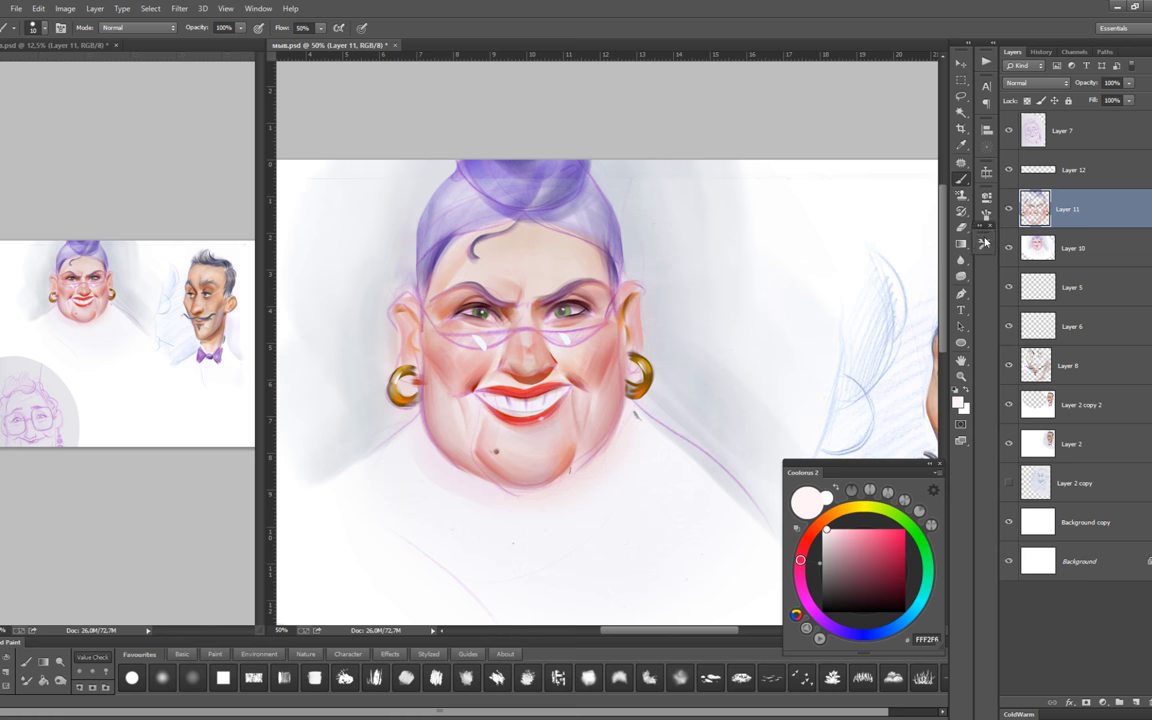
Load a large soft brush preset, sample the lip red, and brush a blush onto the cheek.
{"action": "left_click", "coordinate": [988, 243]}
{"action": "left_click", "coordinate": [986, 213]}
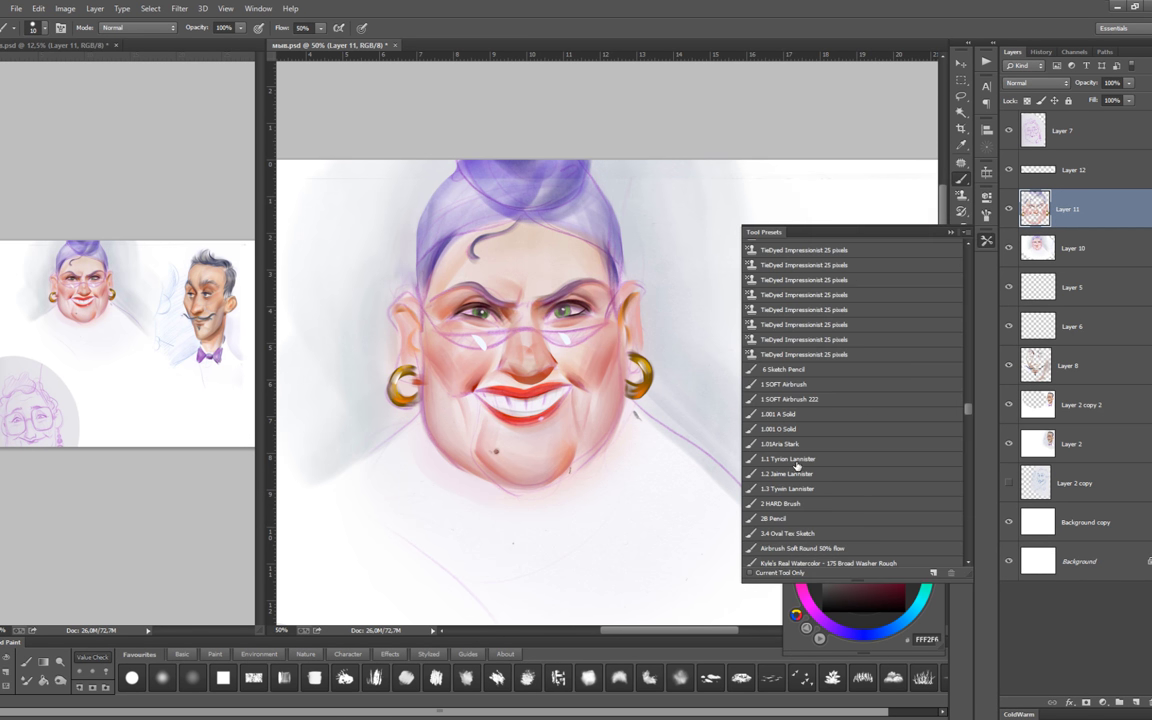
{"action": "left_click", "coordinate": [807, 463]}
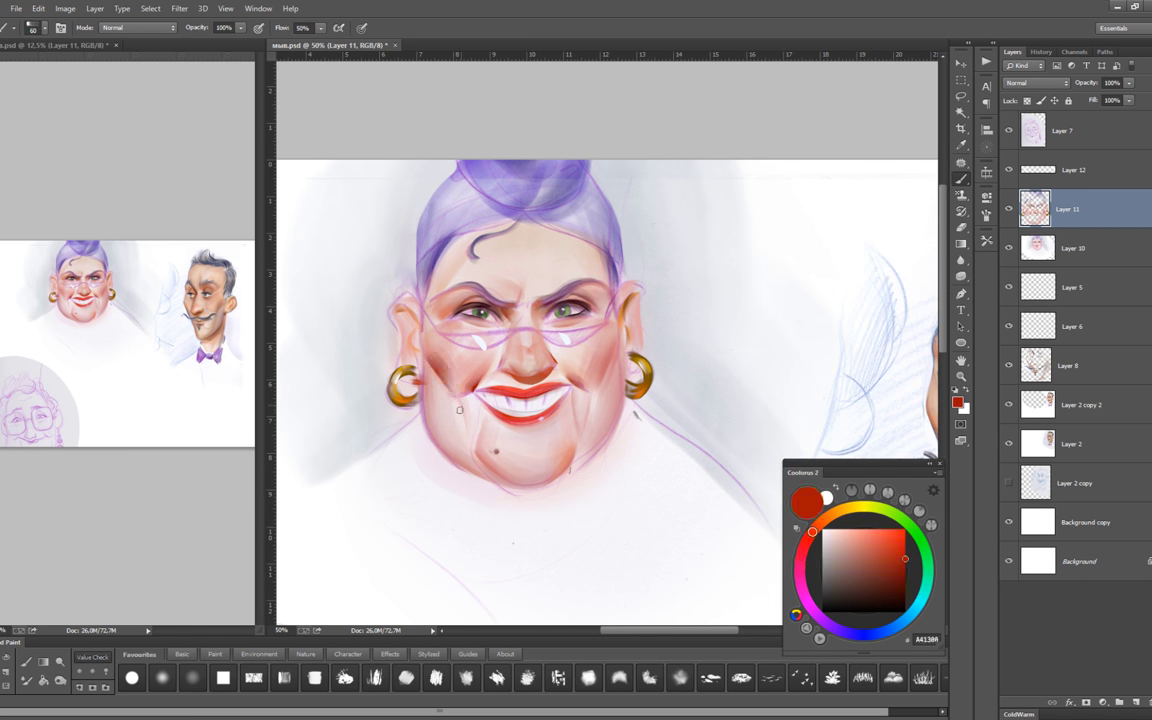
{"action": "left_click", "coordinate": [554, 390], "text": "alt"}
{"action": "left_click_drag", "start_coordinate": [589, 447], "coordinate": [604, 340]}
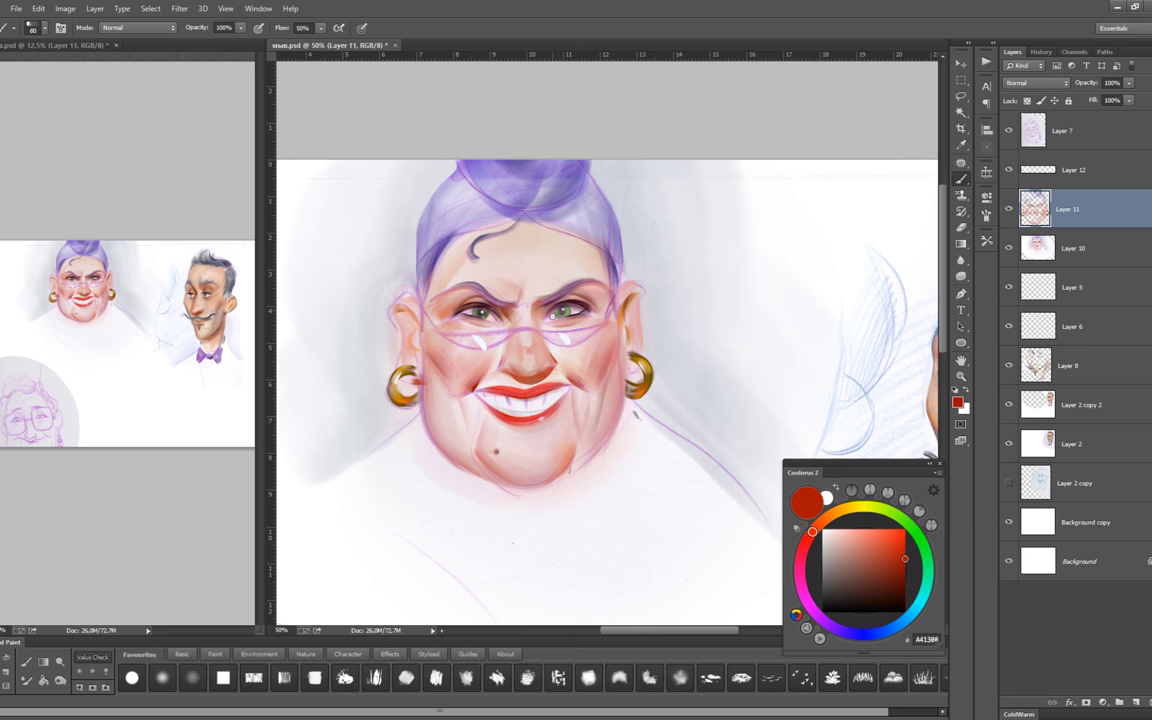
Lasso the area under the chin and paint it dark green.
{"action": "key", "text": "ctrl+minus"}
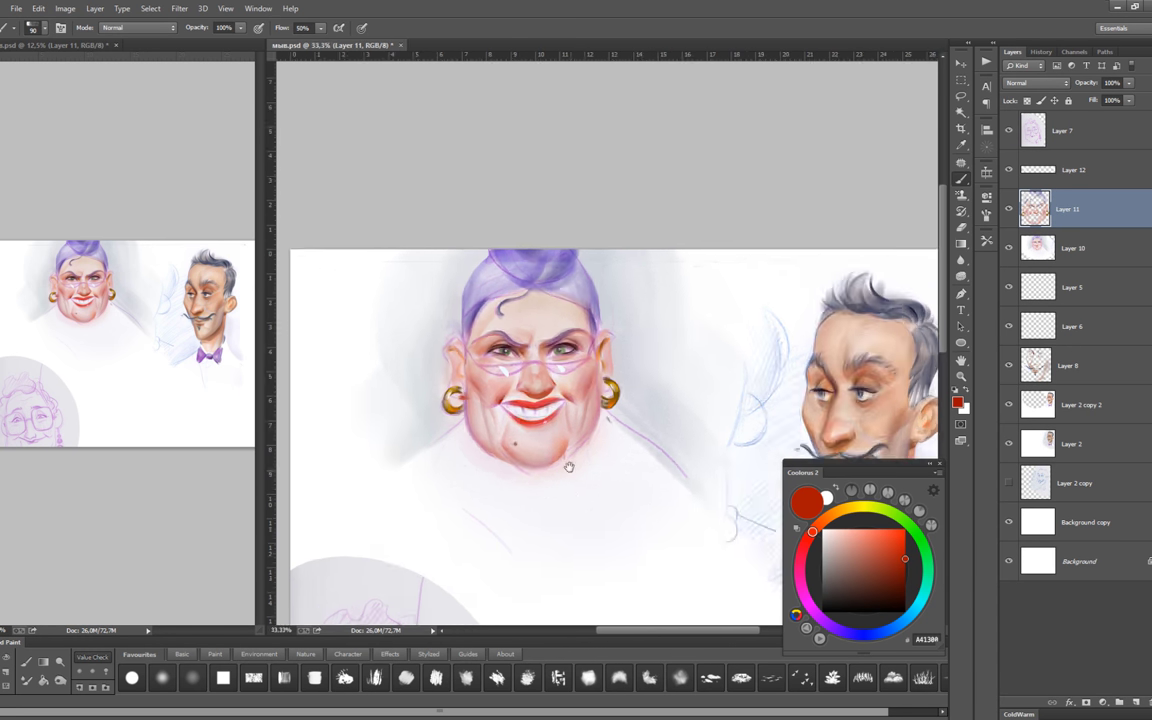
{"action": "key", "text": "l"}
{"action": "left_click_drag", "start_coordinate": [498, 297], "coordinate": [567, 287]}
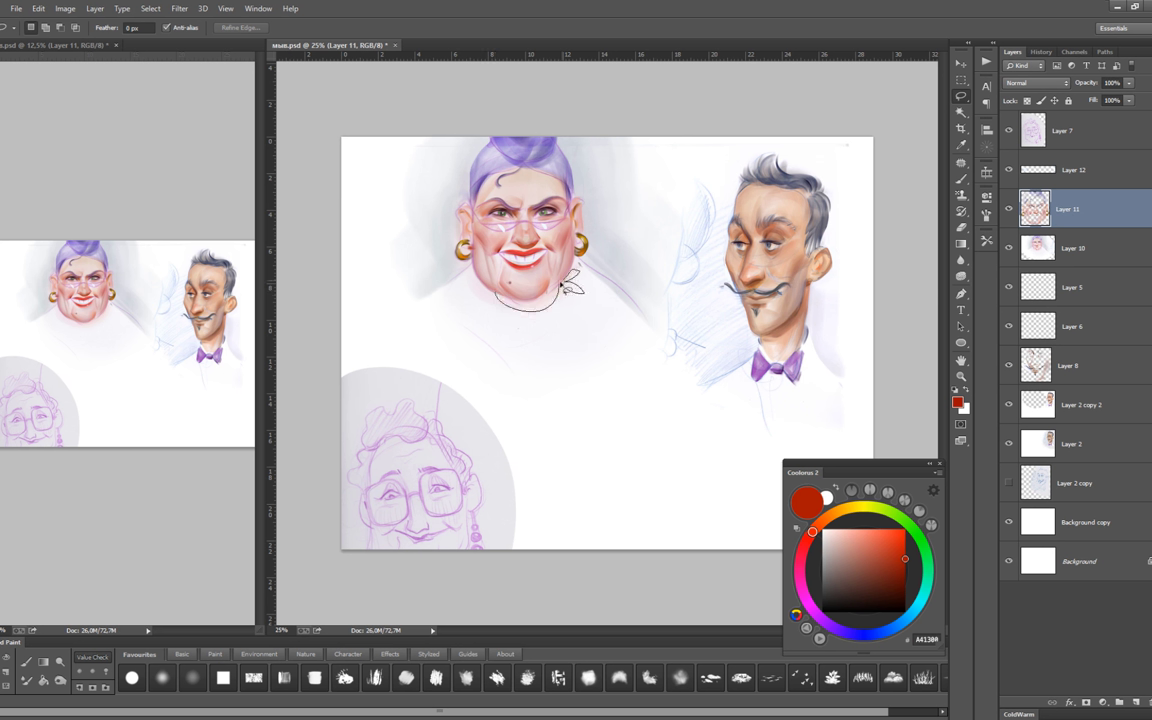
{"action": "mouse_move", "coordinate": [567, 287]}
{"action": "left_mouse_down"}
{"action": "mouse_move", "coordinate": [452, 272]}
{"action": "mouse_move", "coordinate": [575, 290]}
{"action": "left_mouse_up"}
{"action": "key", "text": "b"}
{"action": "left_click", "coordinate": [924, 549]}
{"action": "left_click", "coordinate": [884, 589]}
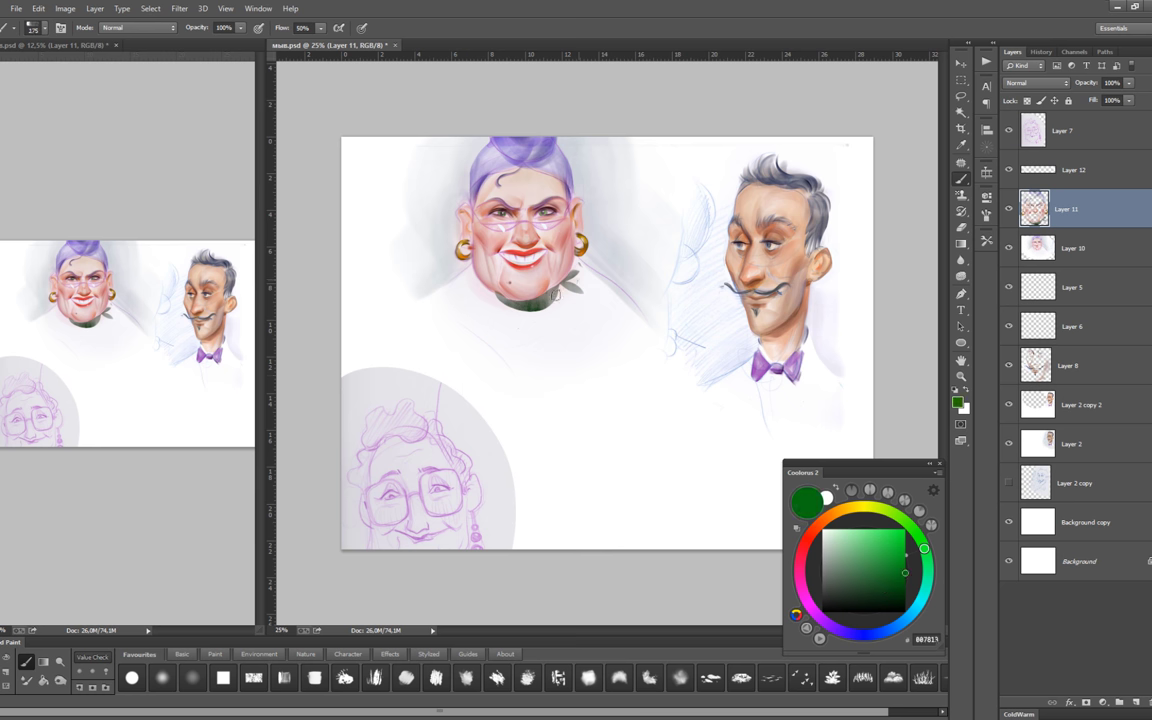
Add a dark brown stroke near the chin, then return to dark green.
{"action": "key", "text": "bracketright"}
{"action": "left_click", "coordinate": [553, 286], "text": "alt"}
{"action": "left_click", "coordinate": [473, 310], "text": "alt"}
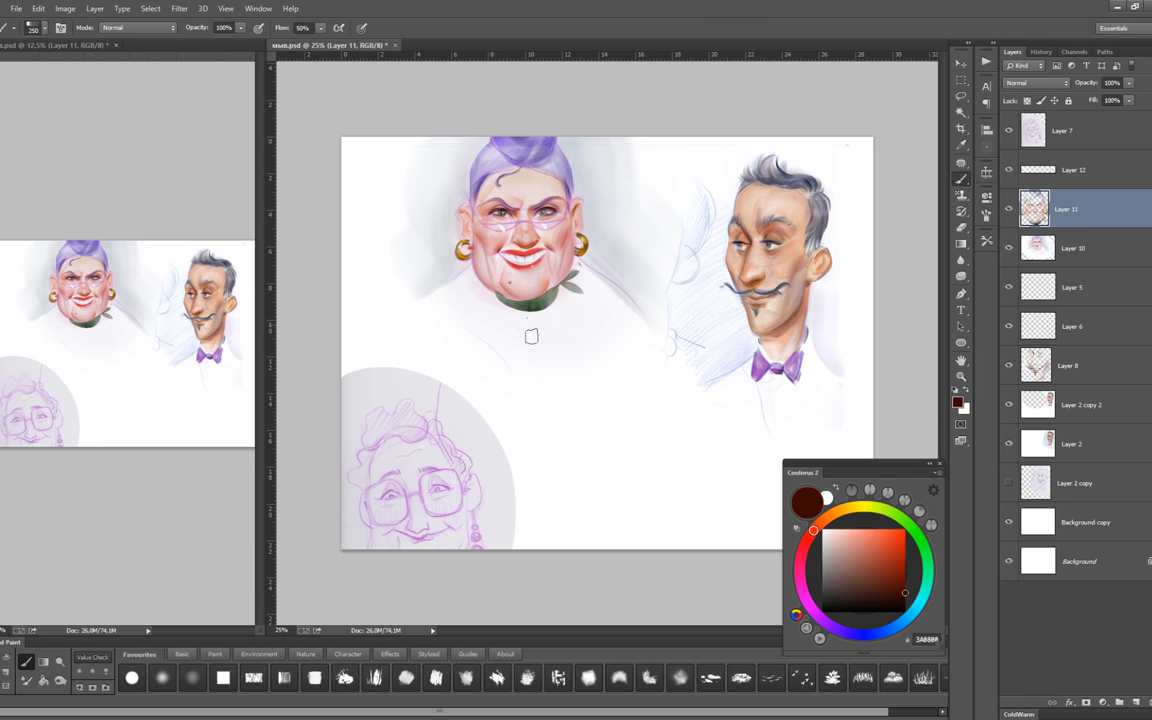
{"action": "key", "text": "bracketleft"}
{"action": "key", "text": "bracketleft"}
{"action": "key", "text": "bracketleft"}
{"action": "left_click", "coordinate": [904, 582]}
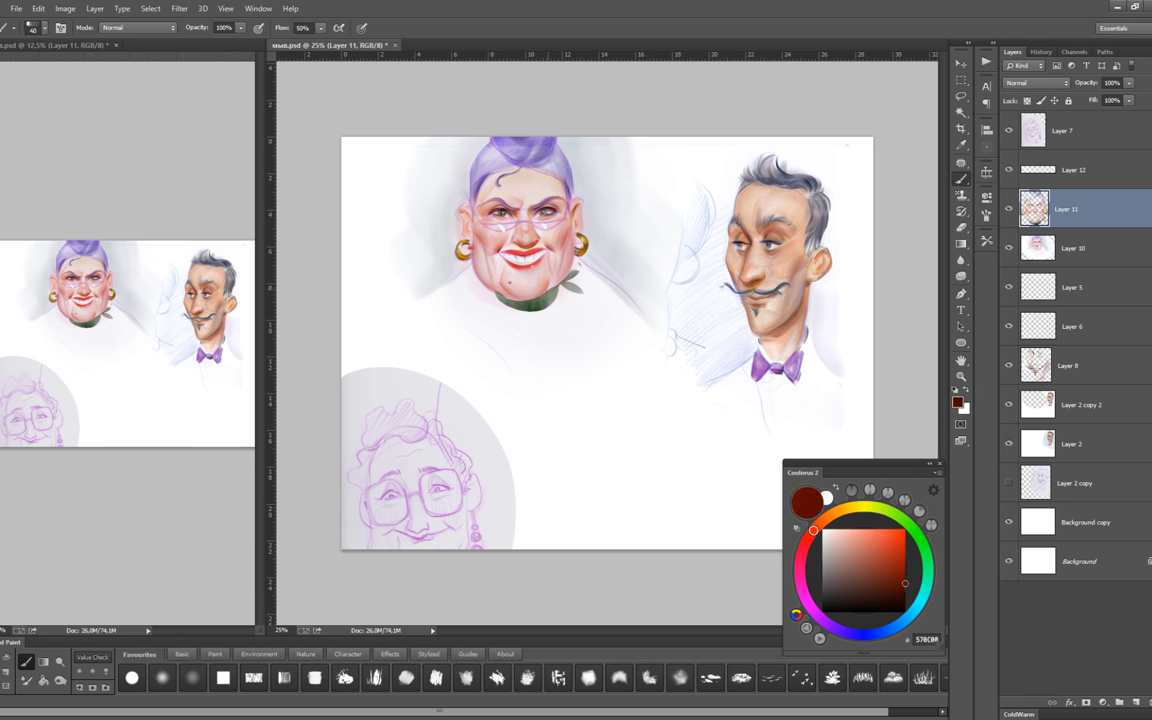
{"action": "key", "text": "ctrl+plus"}
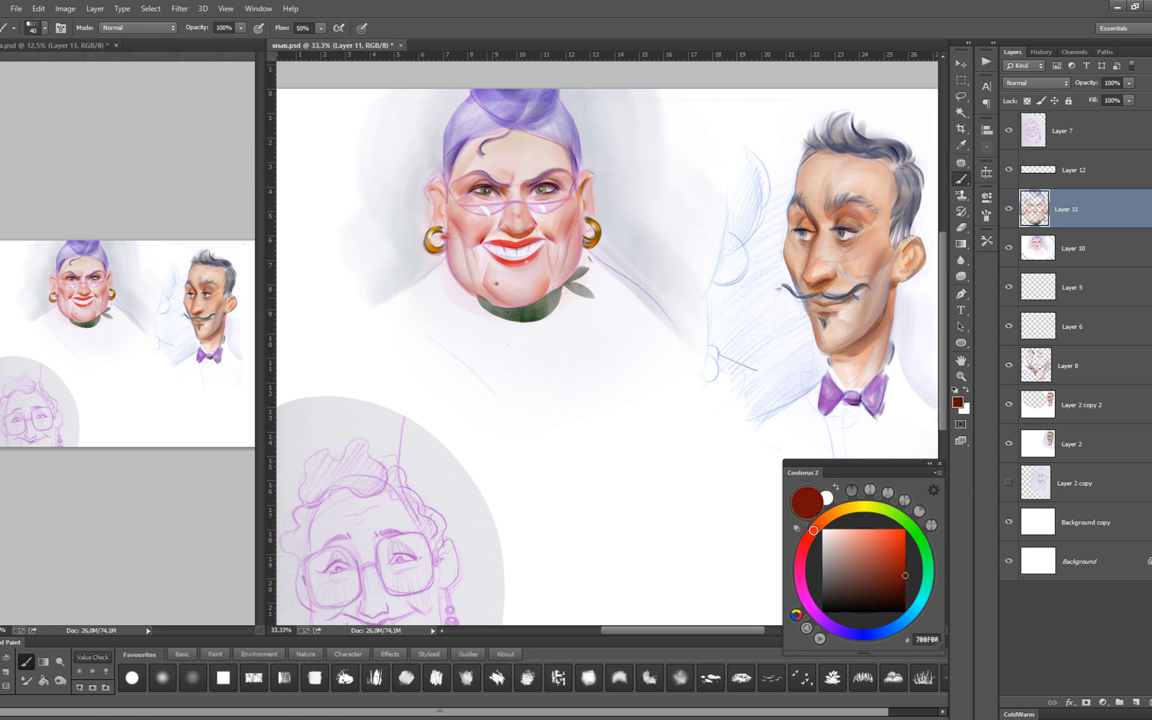
{"action": "left_click_drag", "start_coordinate": [441, 276], "coordinate": [490, 274]}
{"action": "key", "text": "bracketleft"}
{"action": "left_click_drag", "start_coordinate": [813, 530], "coordinate": [883, 515]}
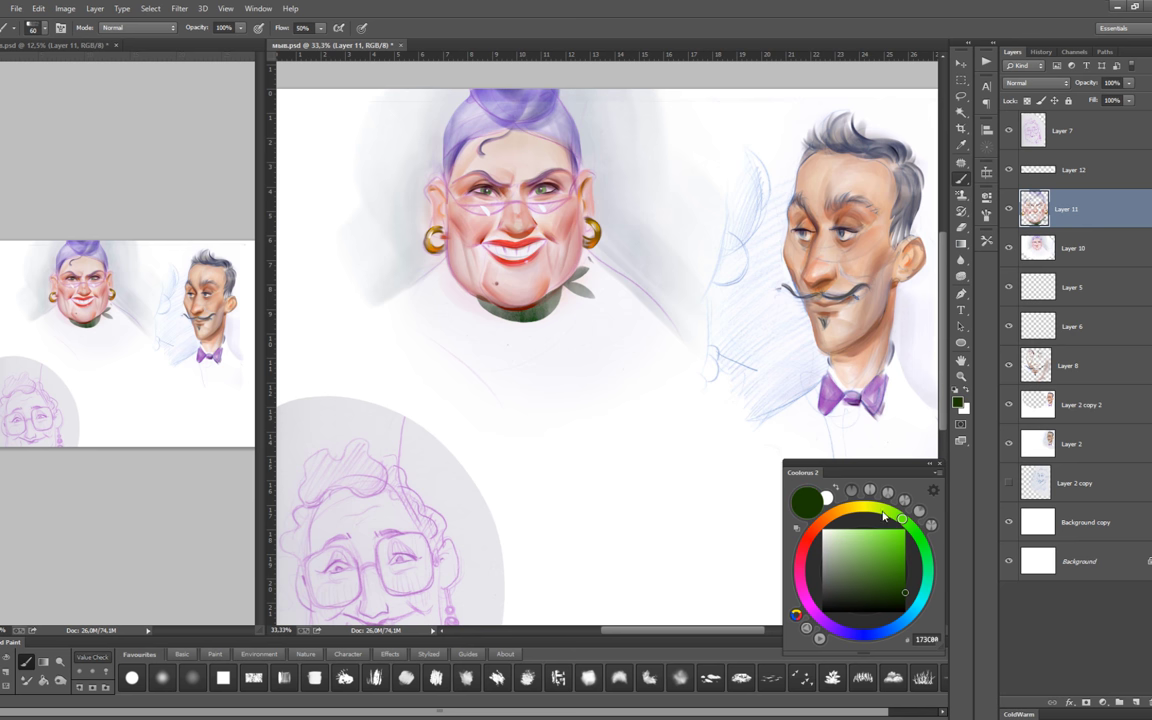
Lasso the neck below the chin and paint it a light tan.
{"action": "key", "text": "l"}
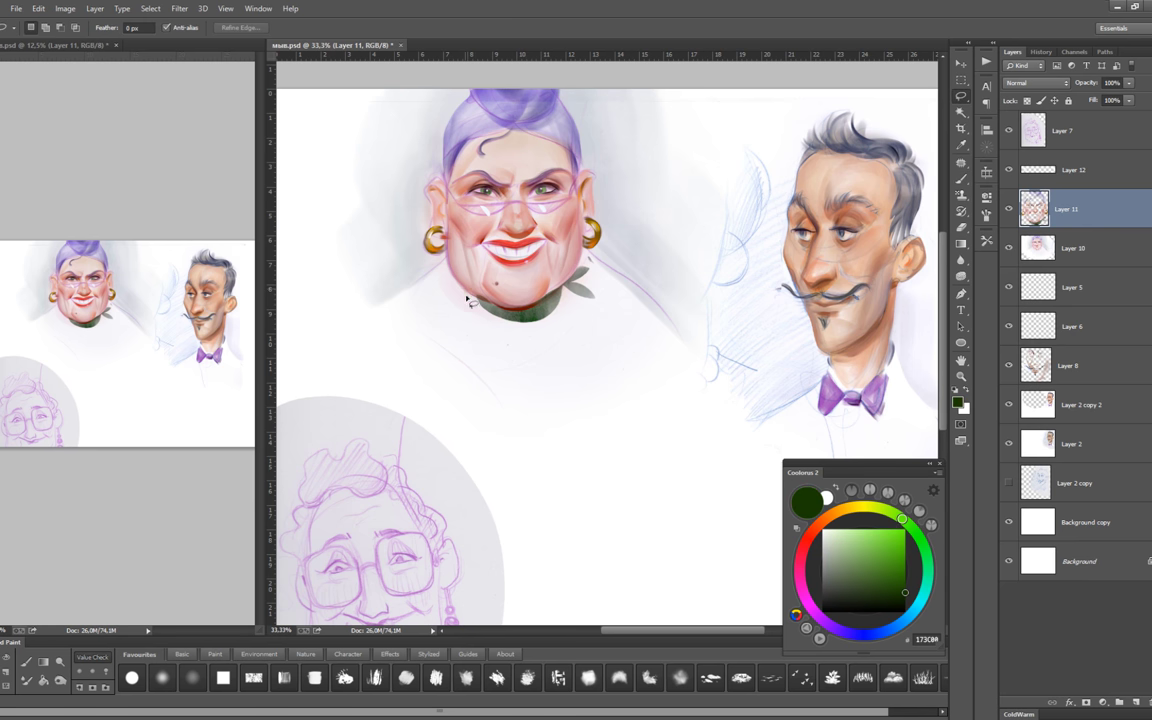
{"action": "left_click_drag", "start_coordinate": [471, 297], "coordinate": [560, 295]}
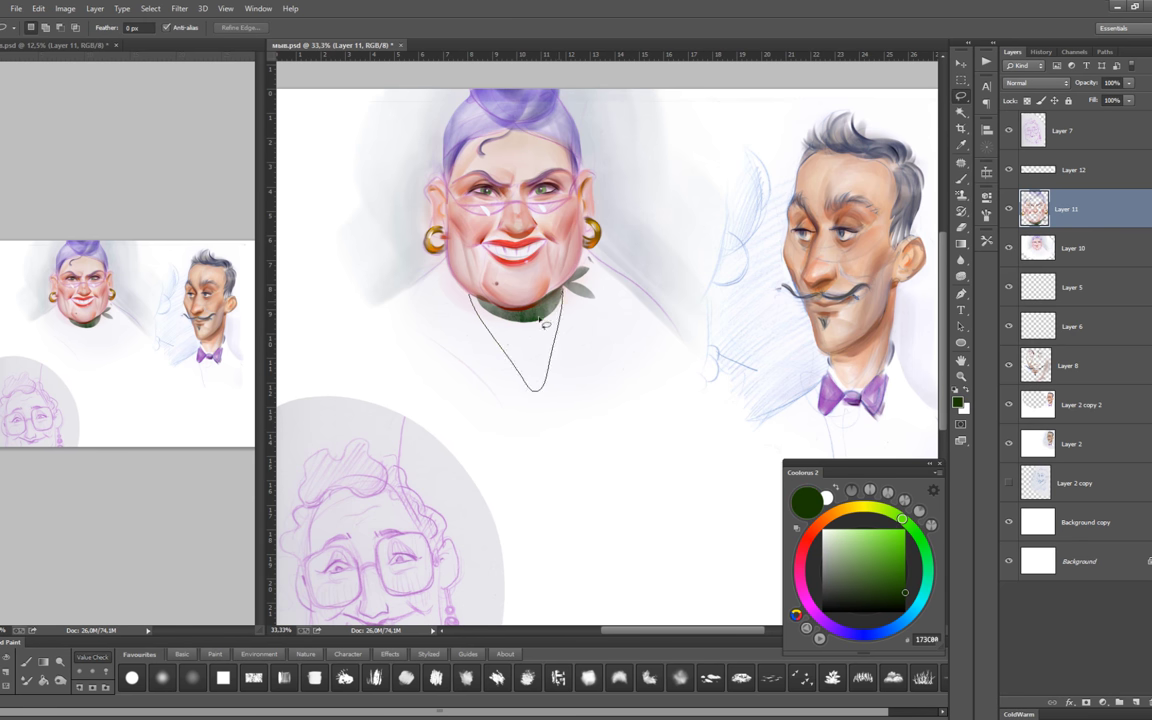
{"action": "key", "text": "b"}
{"action": "left_click", "coordinate": [842, 510]}
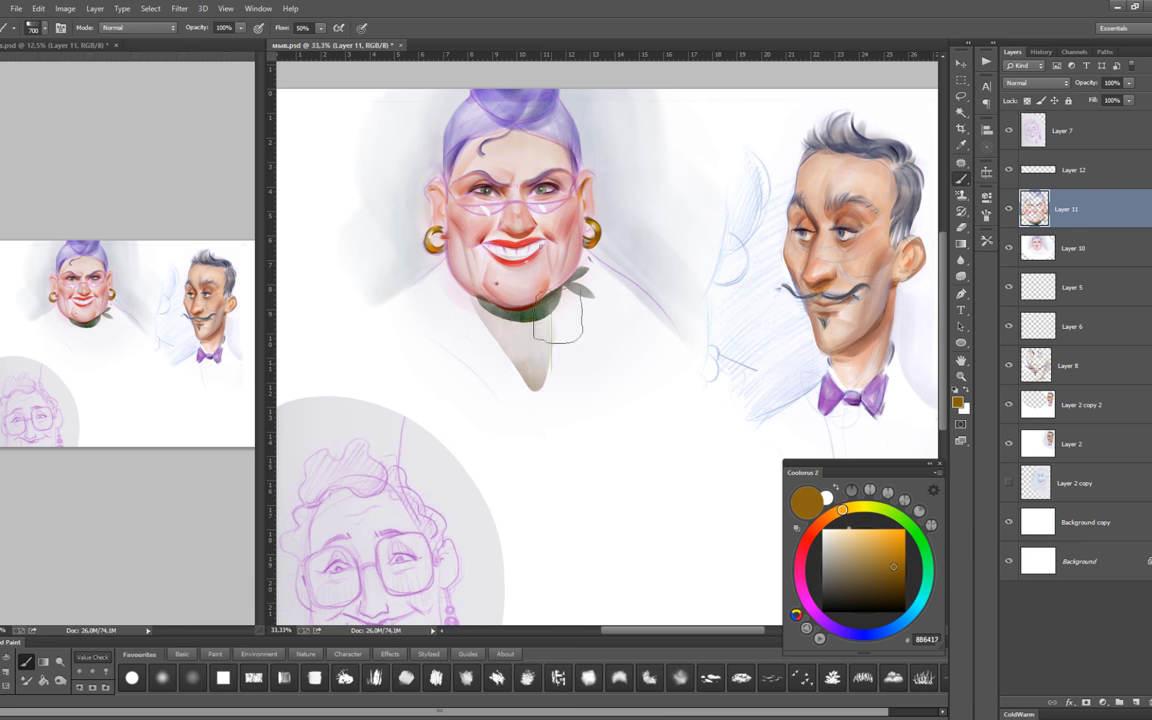
{"action": "left_click", "coordinate": [855, 541]}
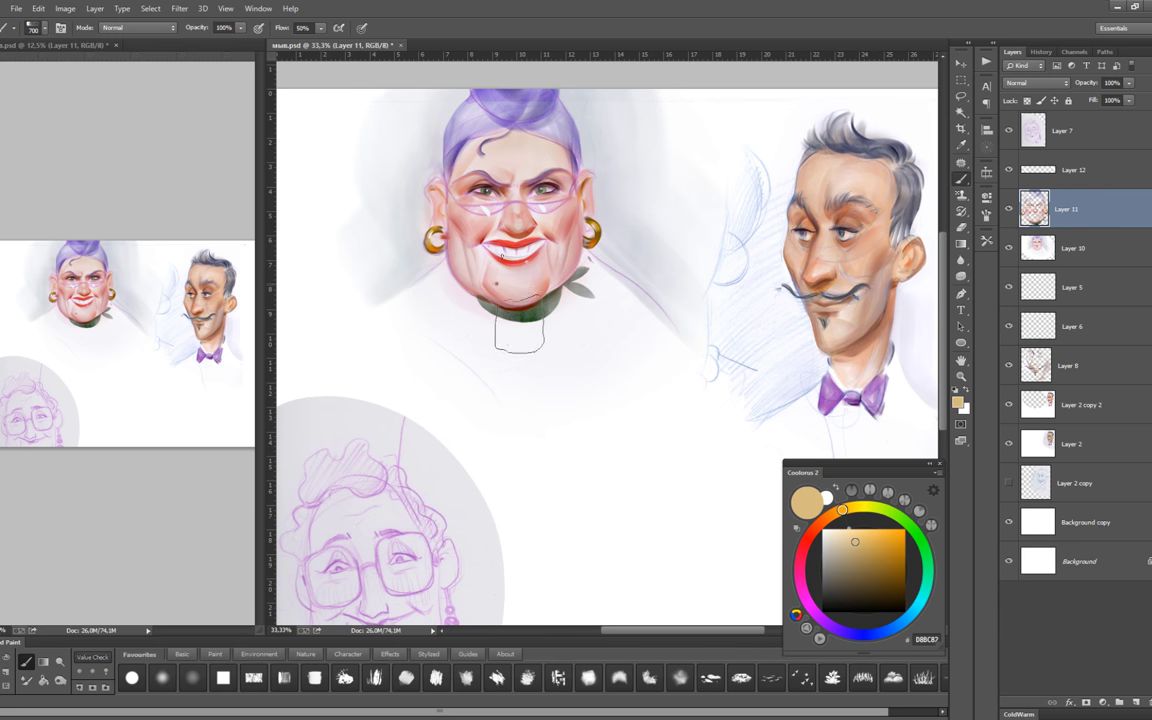
{"action": "left_click_drag", "start_coordinate": [550, 386], "coordinate": [480, 330]}
Shade the left side of the neck grey with a small brush, then zoom out.
{"action": "key", "text": "bracketleft"}
{"action": "key", "text": "bracketleft"}
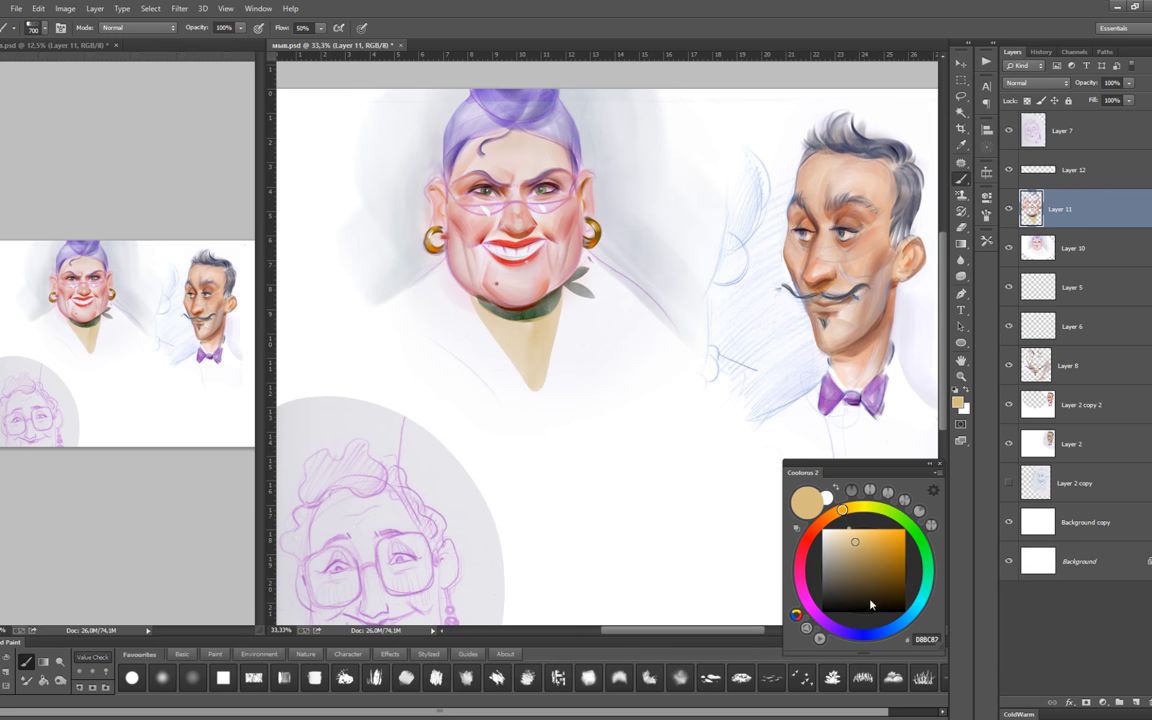
{"action": "left_click", "coordinate": [822, 574]}
{"action": "key", "text": "bracketleft"}
{"action": "key", "text": "bracketleft"}
{"action": "key", "text": "bracketleft"}
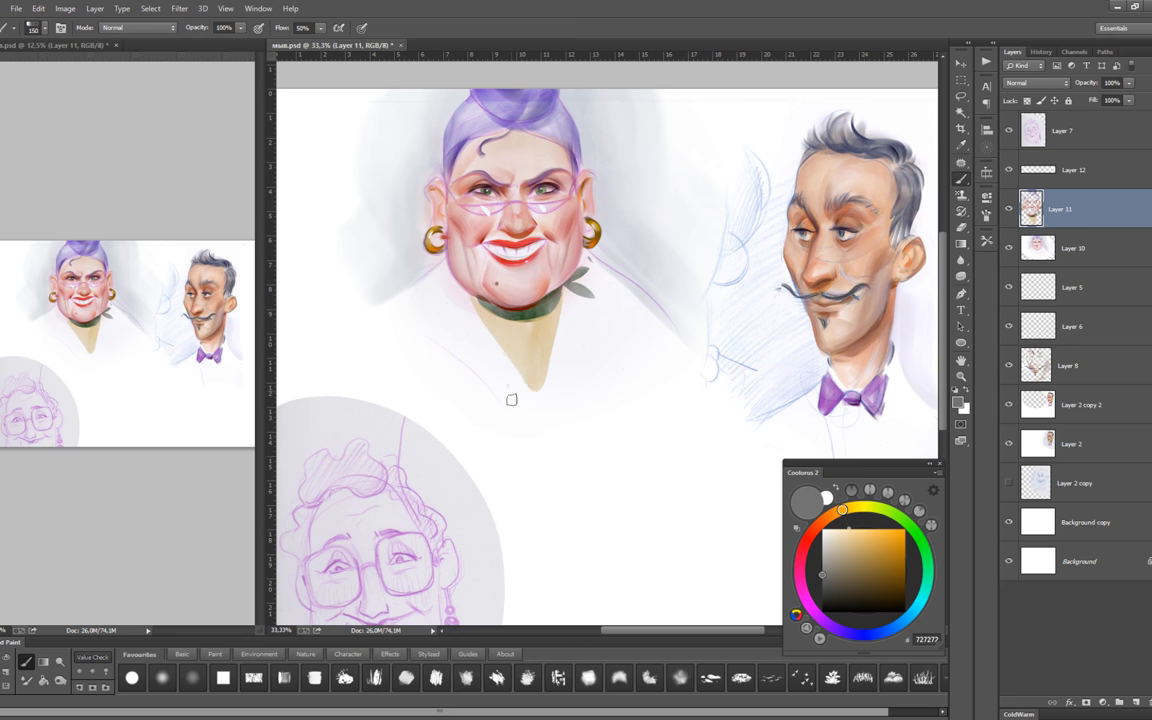
{"action": "left_click_drag", "start_coordinate": [478, 270], "coordinate": [470, 360]}
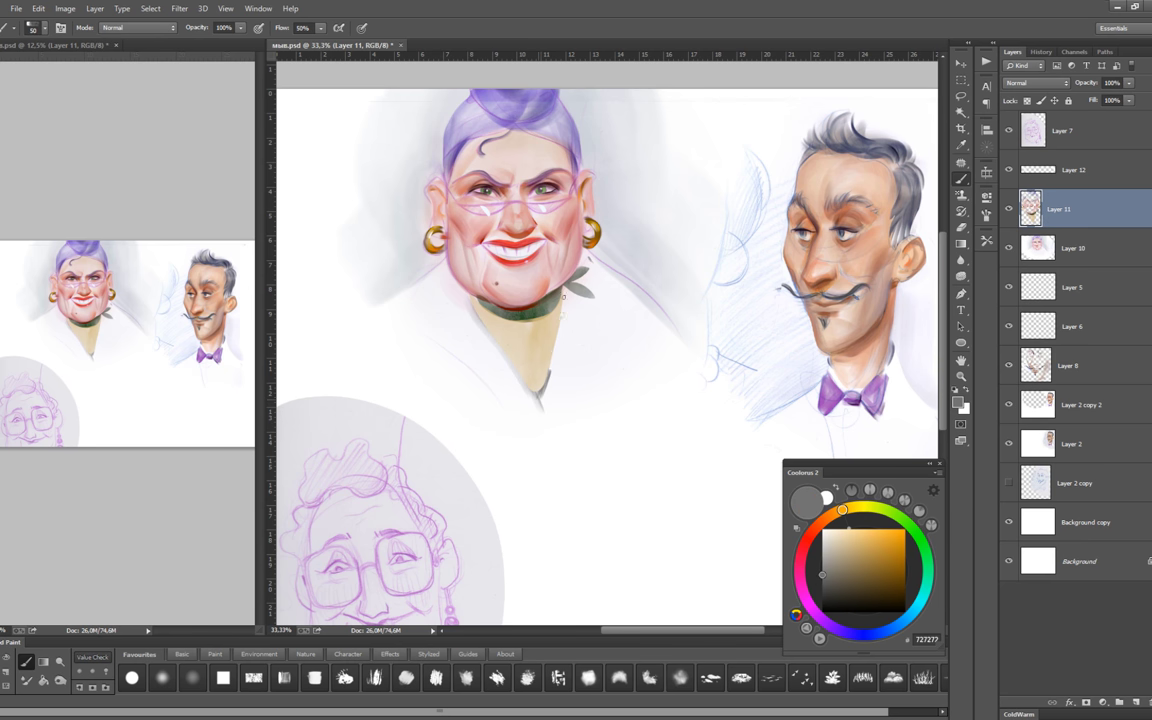
{"action": "key", "text": "bracketright"}
{"action": "left_click", "coordinate": [592, 394], "text": "ctrl+alt"}
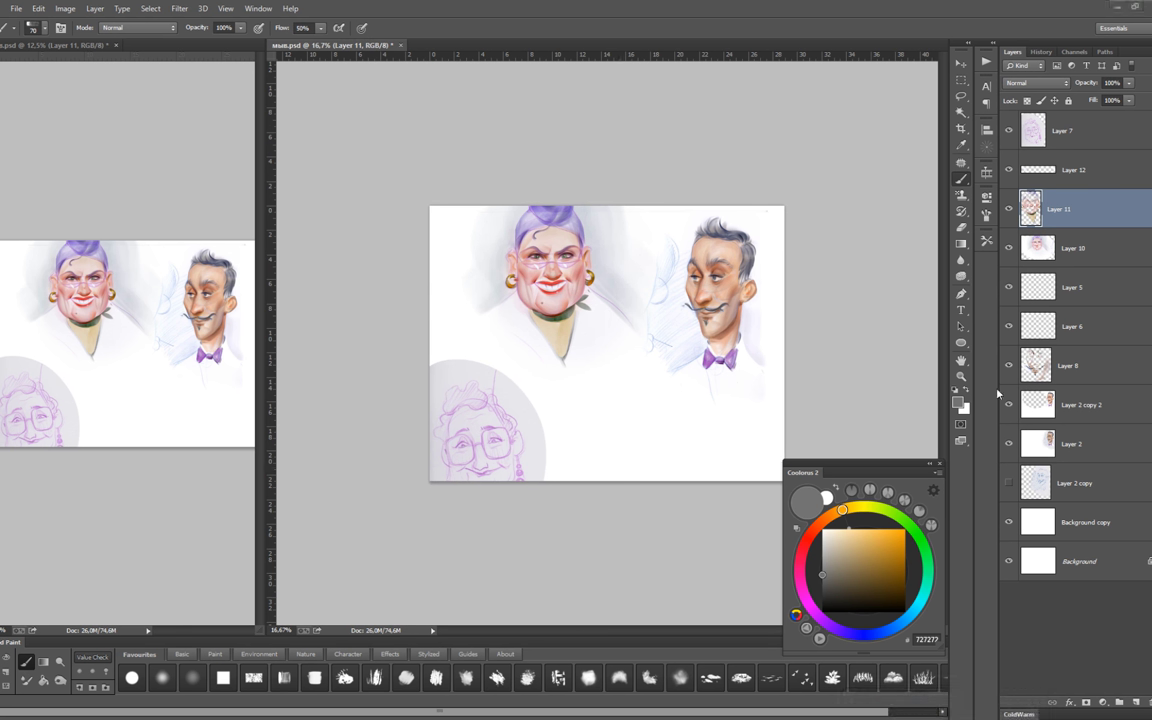
Darken the top of the purple hair and add a dark curl, sampling hair purples.
{"action": "left_click", "coordinate": [590, 310], "text": "ctrl"}
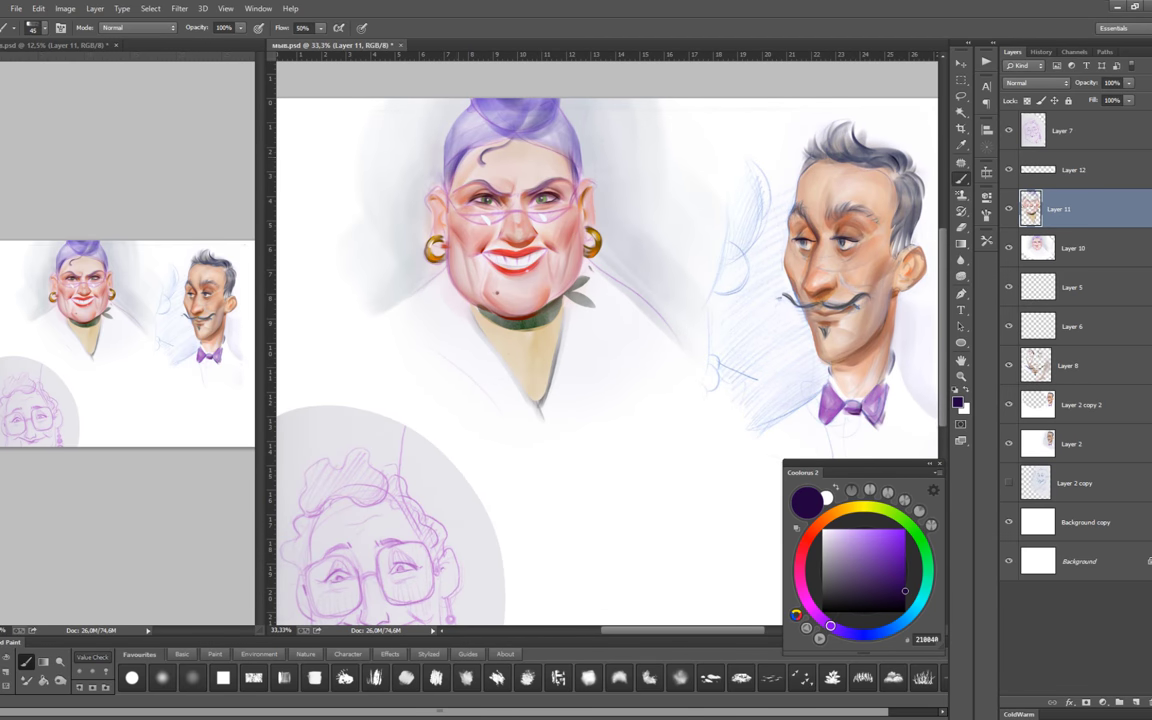
{"action": "mouse_move", "coordinate": [518, 162]}
{"action": "left_mouse_down"}
{"action": "mouse_move", "coordinate": [510, 104]}
{"action": "mouse_move", "coordinate": [455, 118]}
{"action": "left_mouse_up"}
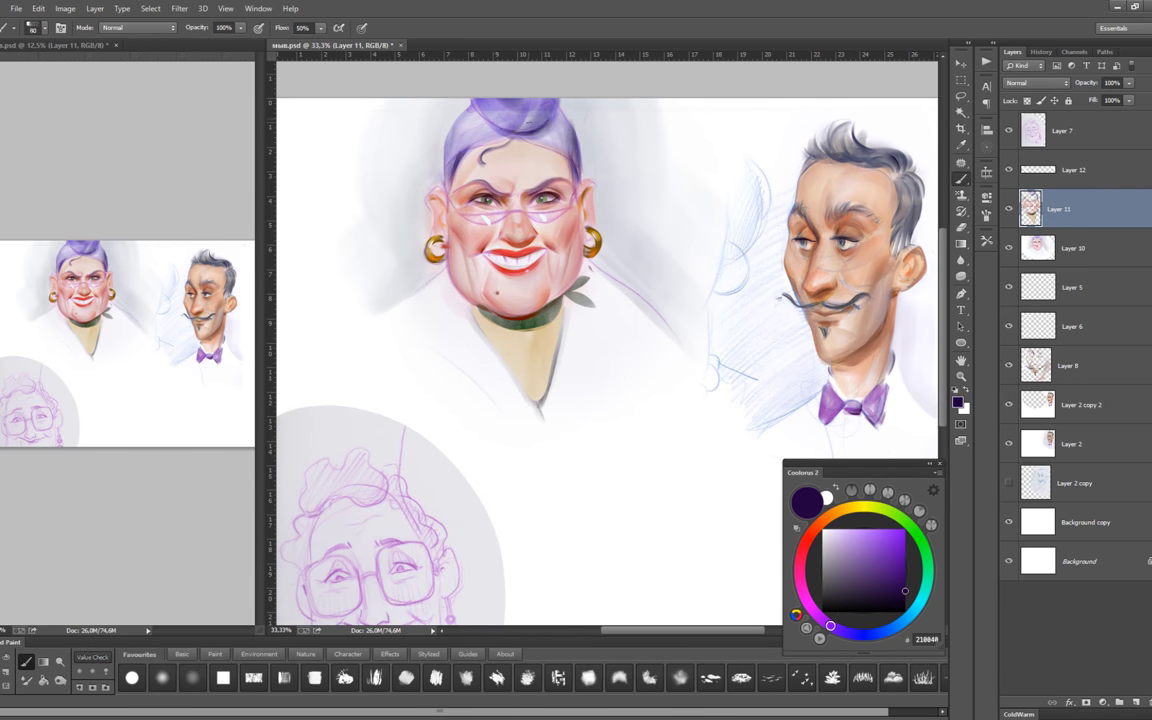
{"action": "left_click", "coordinate": [470, 126], "text": "alt"}
{"action": "mouse_move", "coordinate": [490, 150]}
{"action": "left_mouse_down"}
{"action": "mouse_move", "coordinate": [479, 160]}
{"action": "mouse_move", "coordinate": [486, 136]}
{"action": "left_mouse_up"}
{"action": "left_click", "coordinate": [504, 119], "text": "alt"}
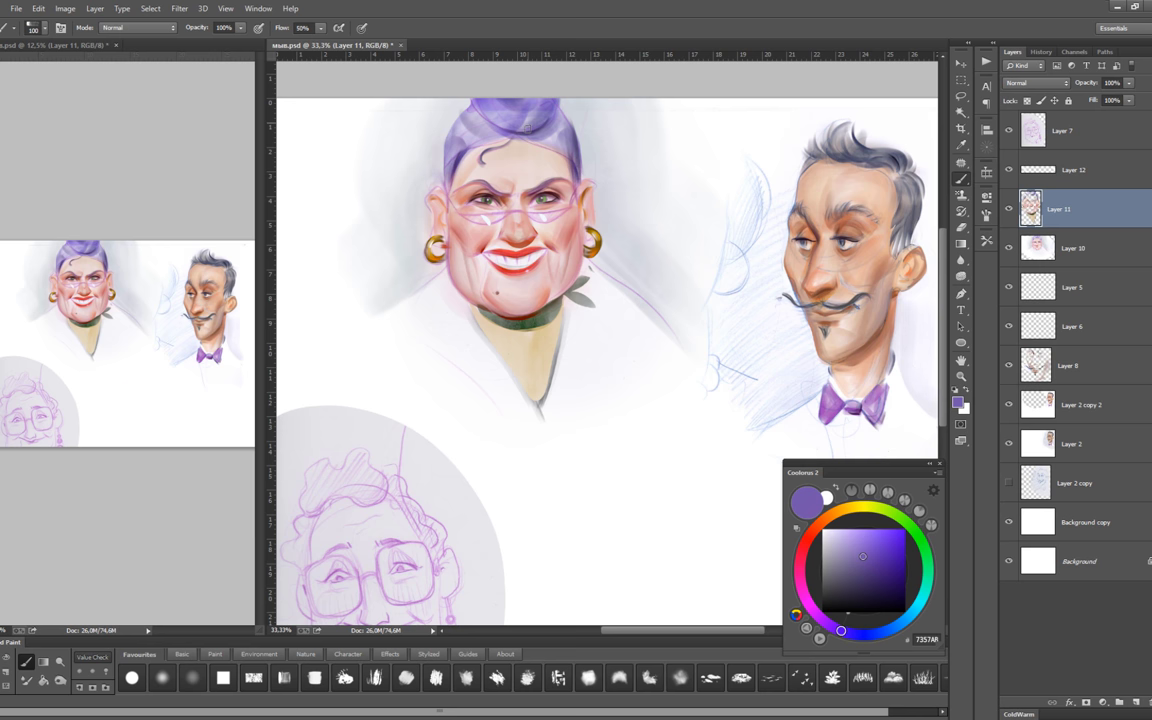
{"action": "key", "text": "bracketleft"}
{"action": "left_click", "coordinate": [585, 170], "text": "alt"}
{"action": "left_click", "coordinate": [562, 160], "text": "alt"}
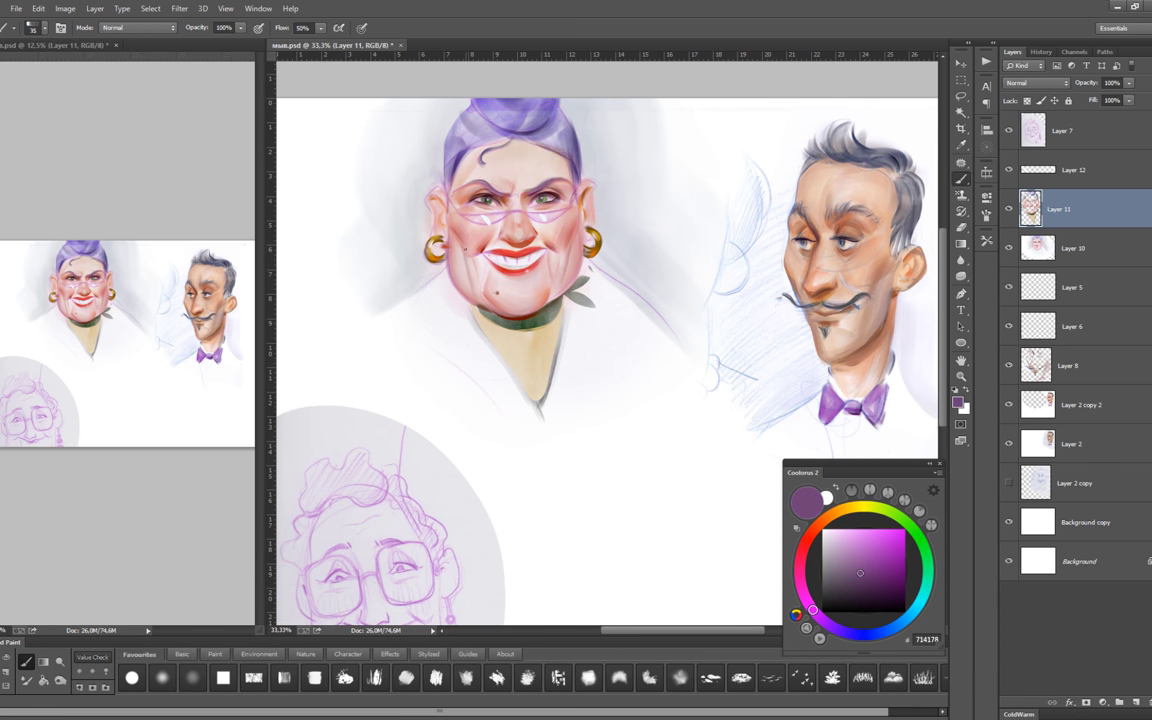
Paint a grey shadow stroke on the coat and wash lavender over its front.
{"action": "left_click", "coordinate": [428, 345], "text": "alt"}
{"action": "key", "text": "bracketleft"}
{"action": "left_click", "coordinate": [415, 360], "text": "alt"}
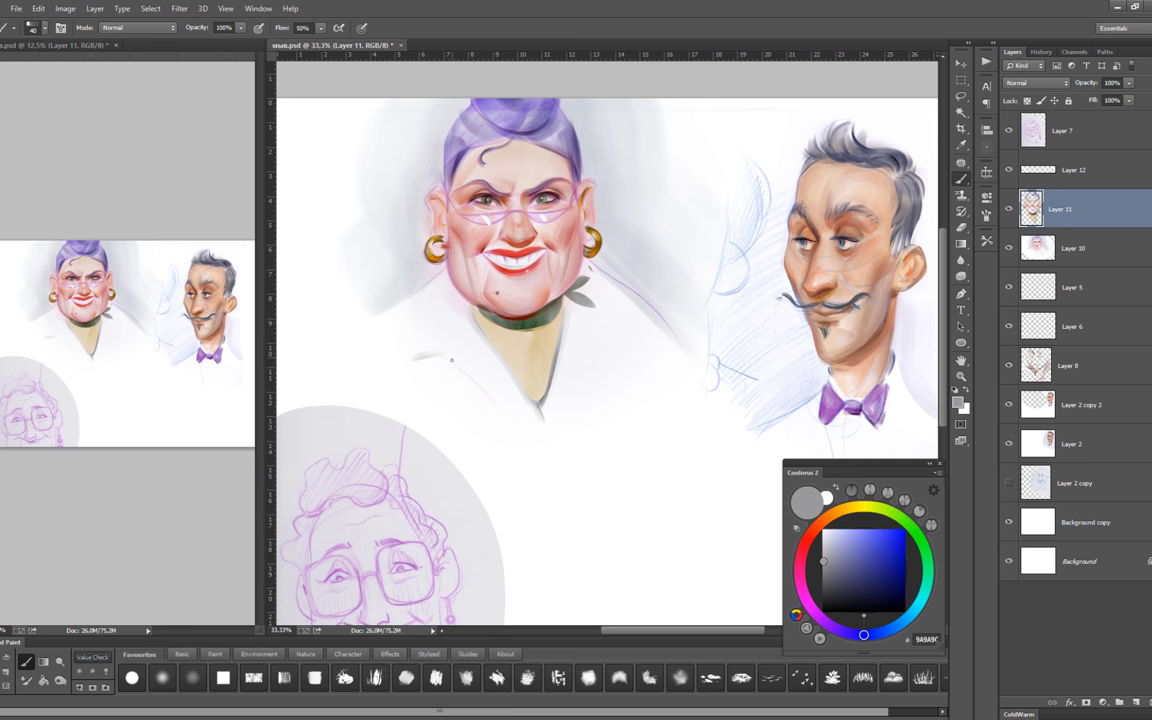
{"action": "left_click_drag", "start_coordinate": [406, 356], "coordinate": [450, 352]}
{"action": "left_click", "coordinate": [727, 452], "text": "alt"}
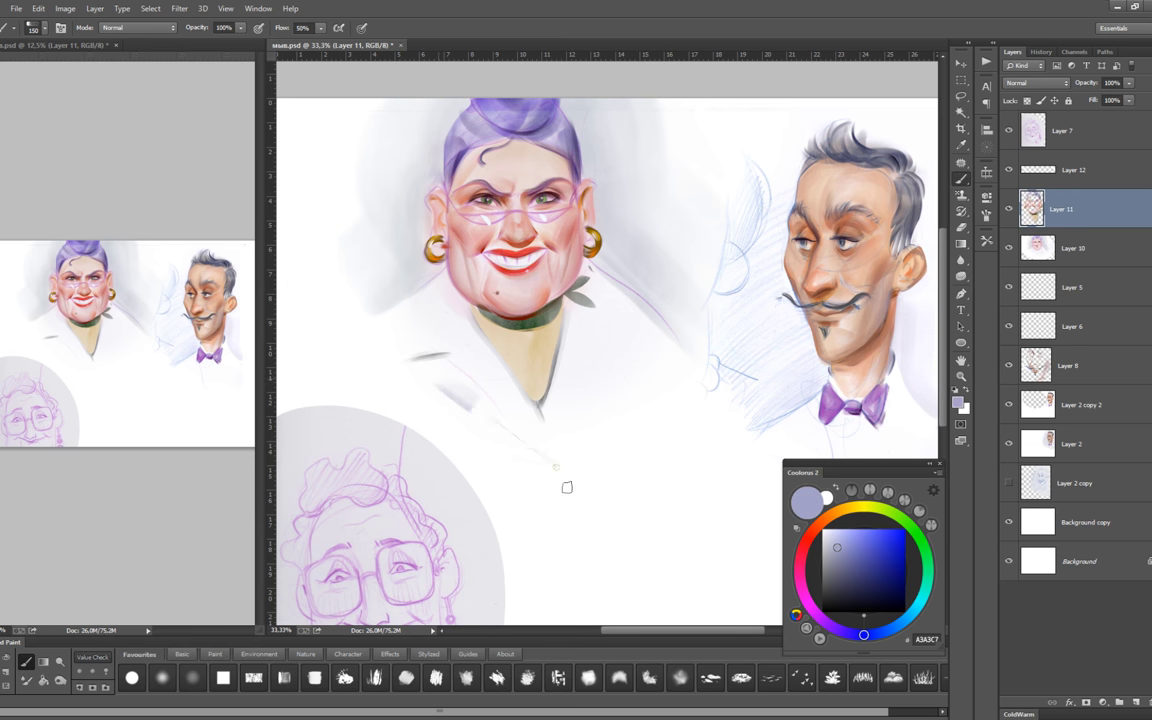
{"action": "key", "text": "bracketright"}
{"action": "key", "text": "bracketright"}
{"action": "key", "text": "bracketright"}
{"action": "left_click_drag", "start_coordinate": [509, 404], "coordinate": [432, 298]}
Paint white highlights along the collar edges and a cool grey stroke near the chin.
{"action": "key", "text": "bracketleft"}
{"action": "key", "text": "bracketleft"}
{"action": "key", "text": "bracketleft"}
{"action": "left_click", "coordinate": [412, 338], "text": "alt"}
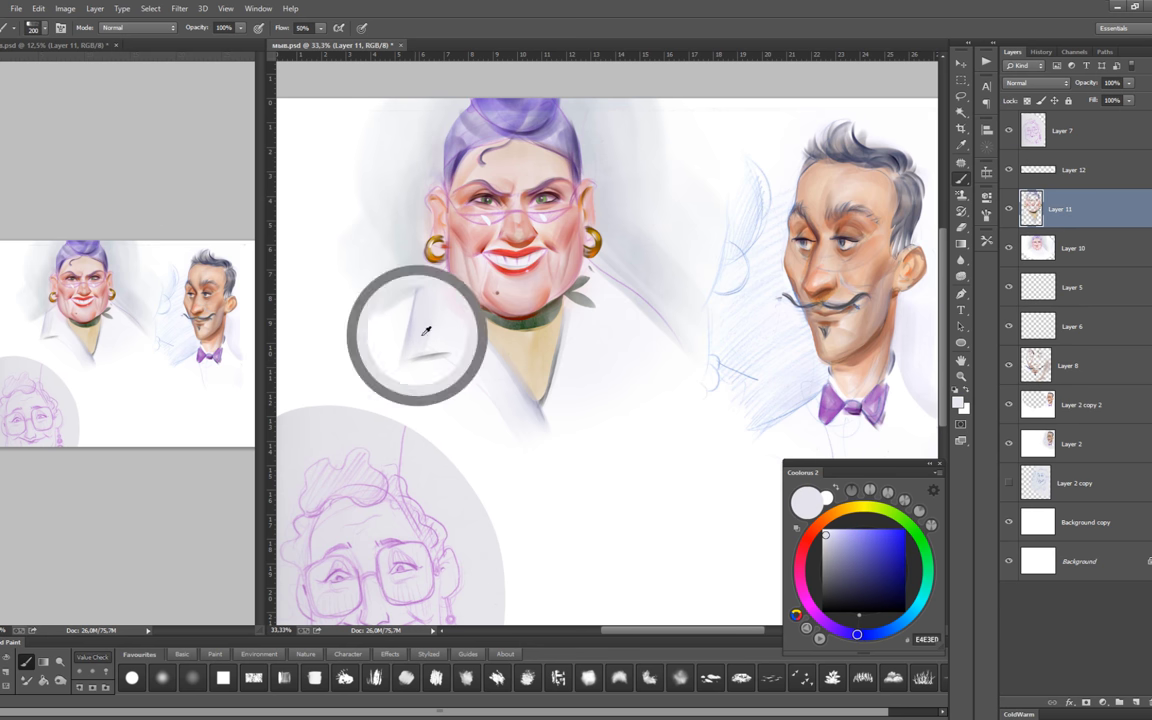
{"action": "key", "text": "bracketright"}
{"action": "key", "text": "bracketright"}
{"action": "key", "text": "bracketleft"}
{"action": "key", "text": "bracketleft"}
{"action": "key", "text": "bracketleft"}
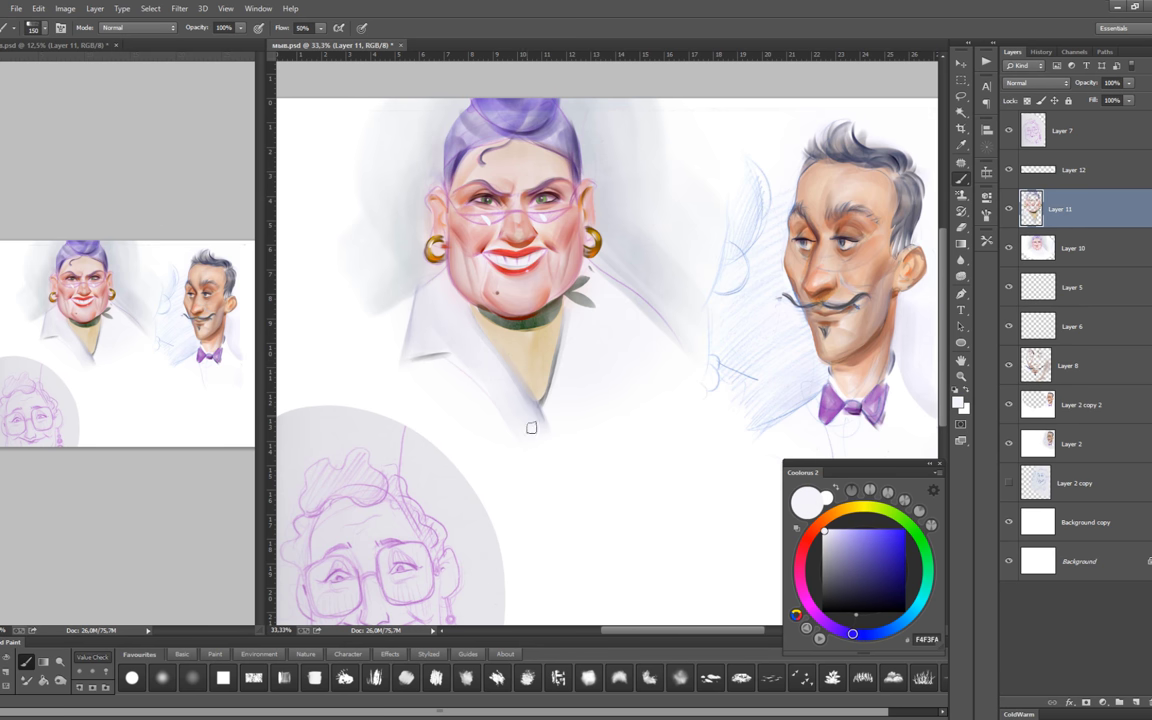
{"action": "left_click", "coordinate": [437, 353], "text": "alt"}
{"action": "left_click_drag", "start_coordinate": [395, 345], "coordinate": [440, 375]}
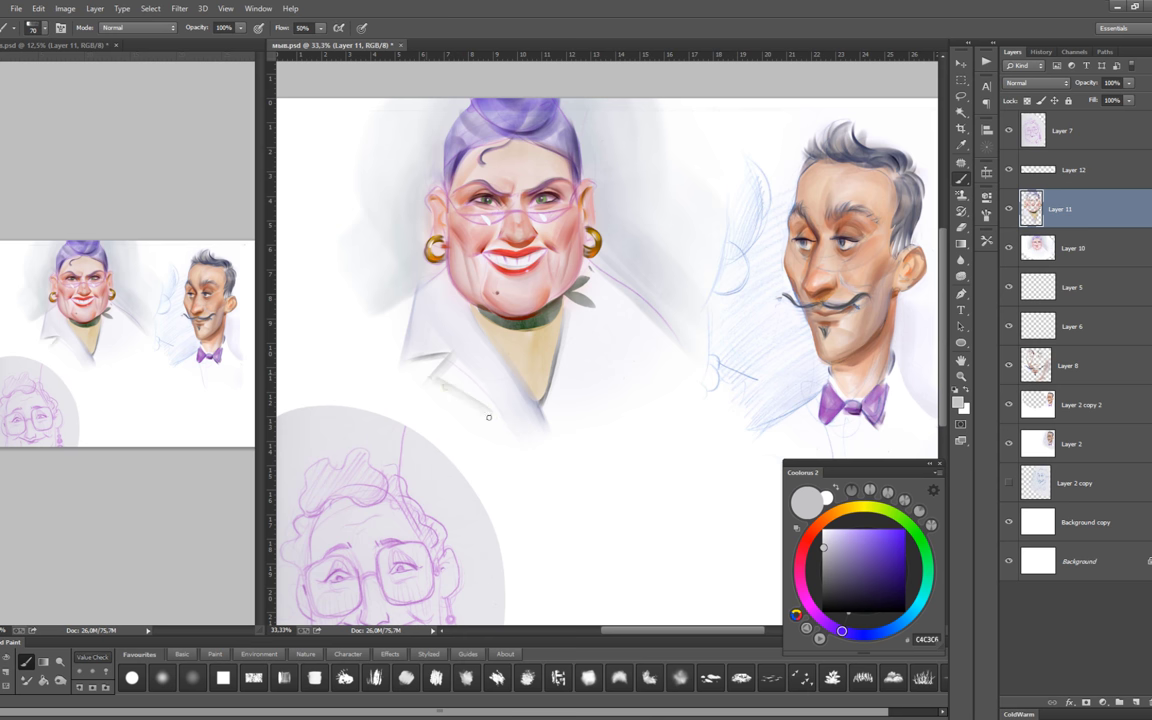
{"action": "left_click", "coordinate": [414, 308], "text": "alt"}
{"action": "key", "text": "bracketright"}
{"action": "key", "text": "bracketright"}
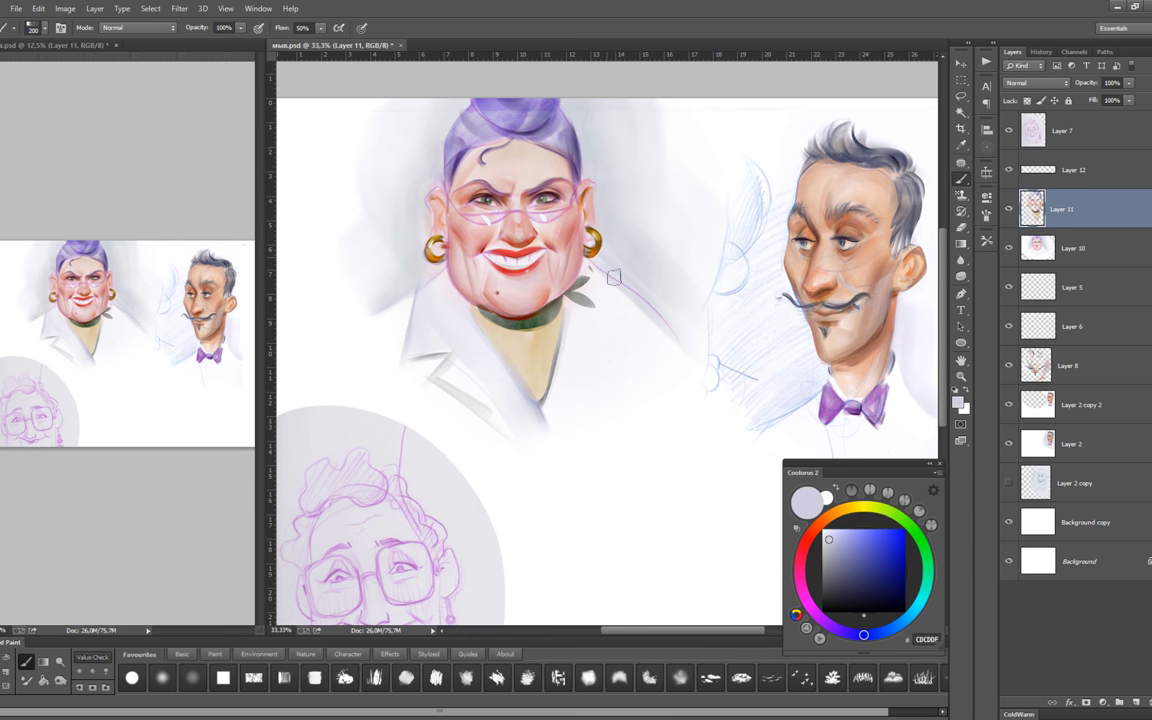
{"action": "left_click_drag", "start_coordinate": [548, 243], "coordinate": [604, 300]}
Sample pale lavender-white, pure white and bluish-grey tones for the coat.
{"action": "left_click", "coordinate": [385, 272], "text": "alt"}
{"action": "key", "text": "bracketleft"}
{"action": "key", "text": "bracketleft"}
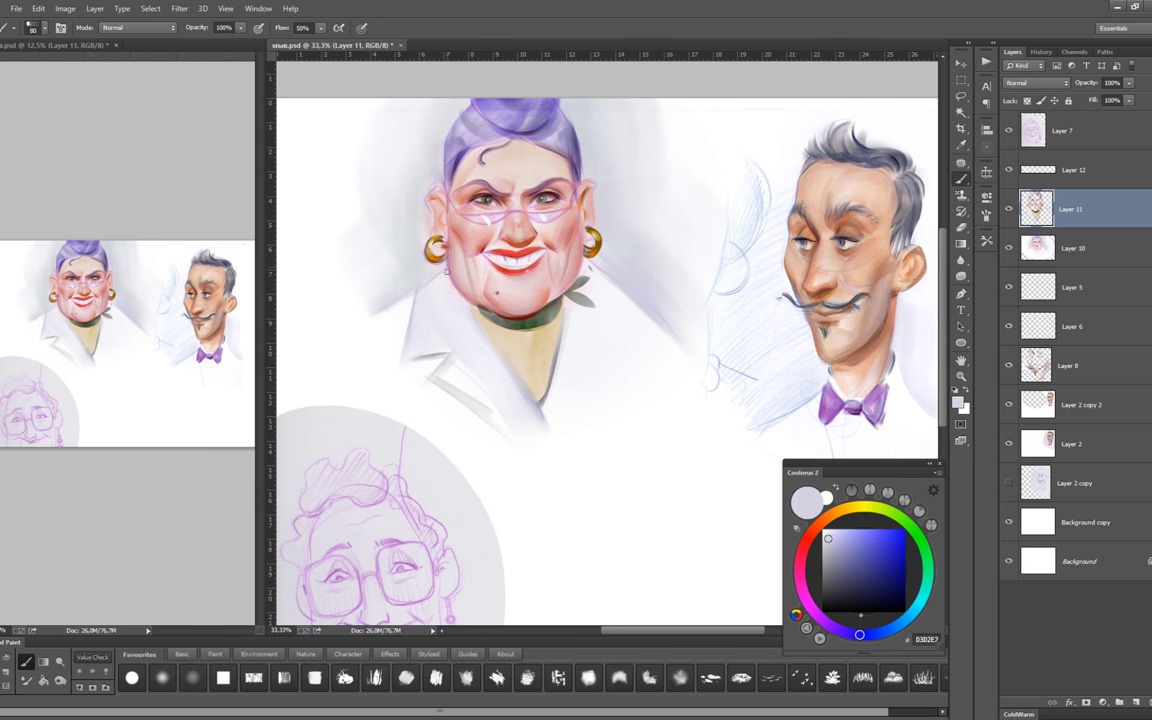
{"action": "left_click", "coordinate": [414, 281], "text": "alt"}
{"action": "left_click", "coordinate": [368, 304], "text": "alt"}
{"action": "key", "text": "bracketright"}
{"action": "key", "text": "bracketright"}
{"action": "key", "text": "bracketright"}
{"action": "key", "text": "bracketright"}
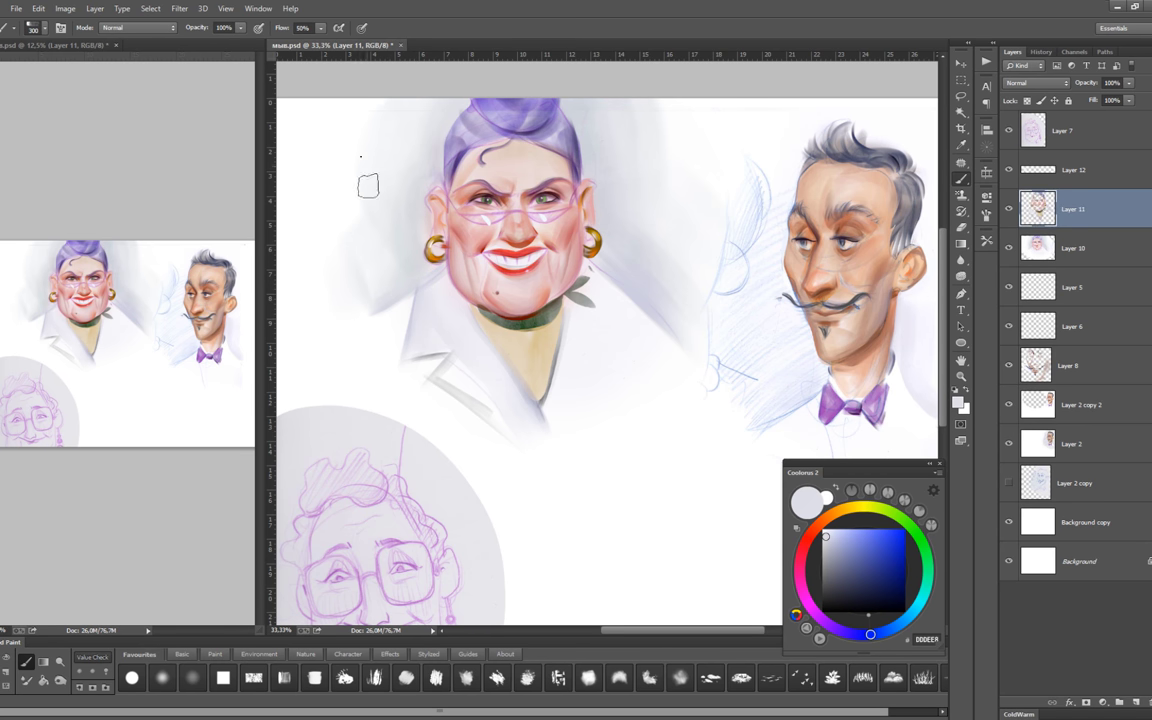
{"action": "left_click", "coordinate": [600, 322], "text": "alt"}
{"action": "key", "text": "bracketleft"}
{"action": "key", "text": "bracketleft"}
{"action": "key", "text": "bracketleft"}
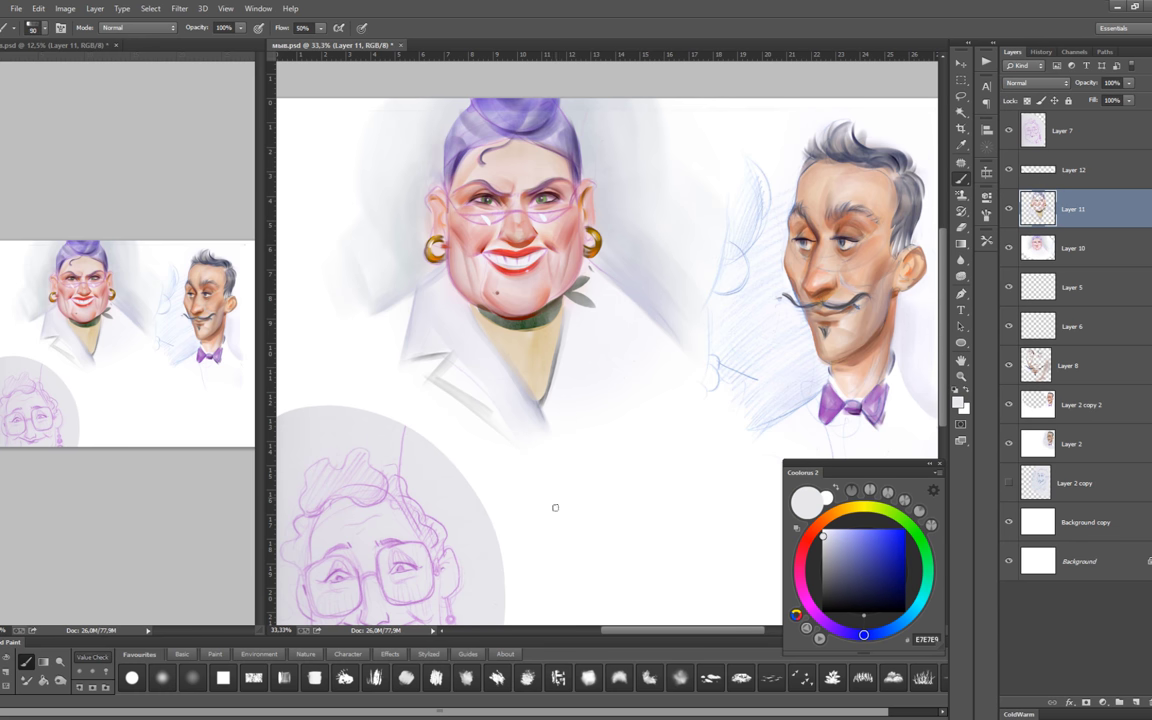
Sample the neck beige, a dark brown, dark red and a darker tan shade.
{"action": "left_click", "coordinate": [545, 395], "text": "alt"}
{"action": "key", "text": "bracketleft"}
{"action": "key", "text": "bracketleft"}
{"action": "key", "text": "bracketleft"}
{"action": "left_click", "coordinate": [862, 363], "text": "alt"}
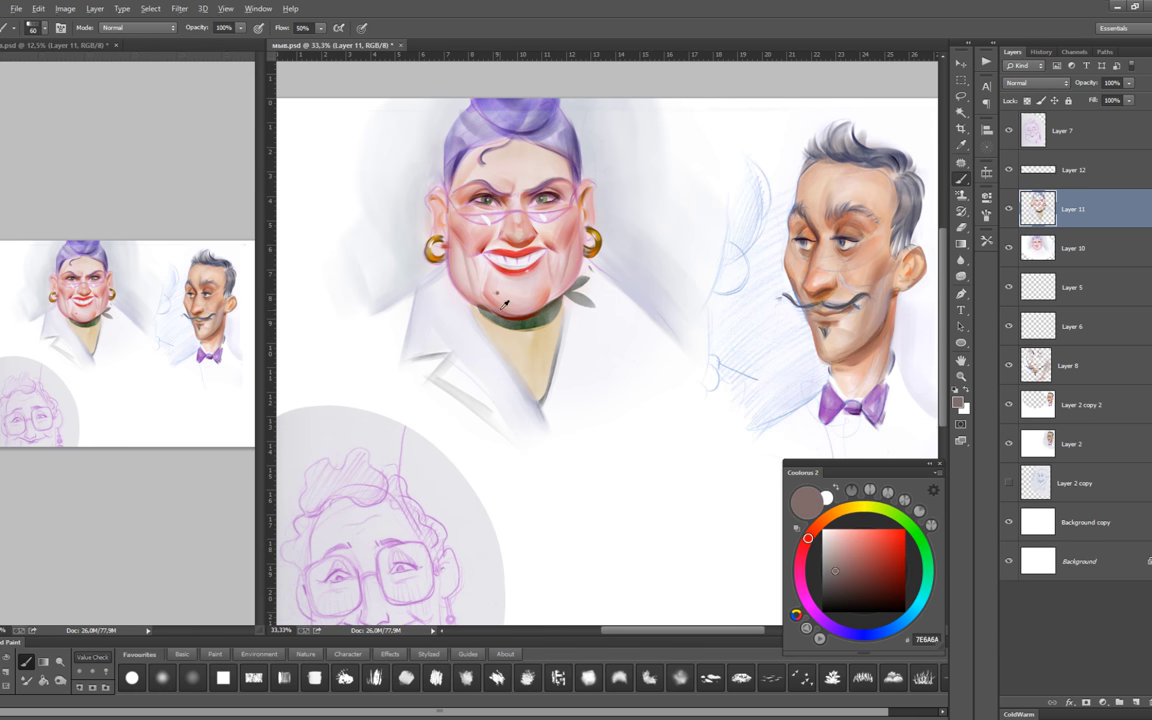
{"action": "left_click", "coordinate": [905, 575]}
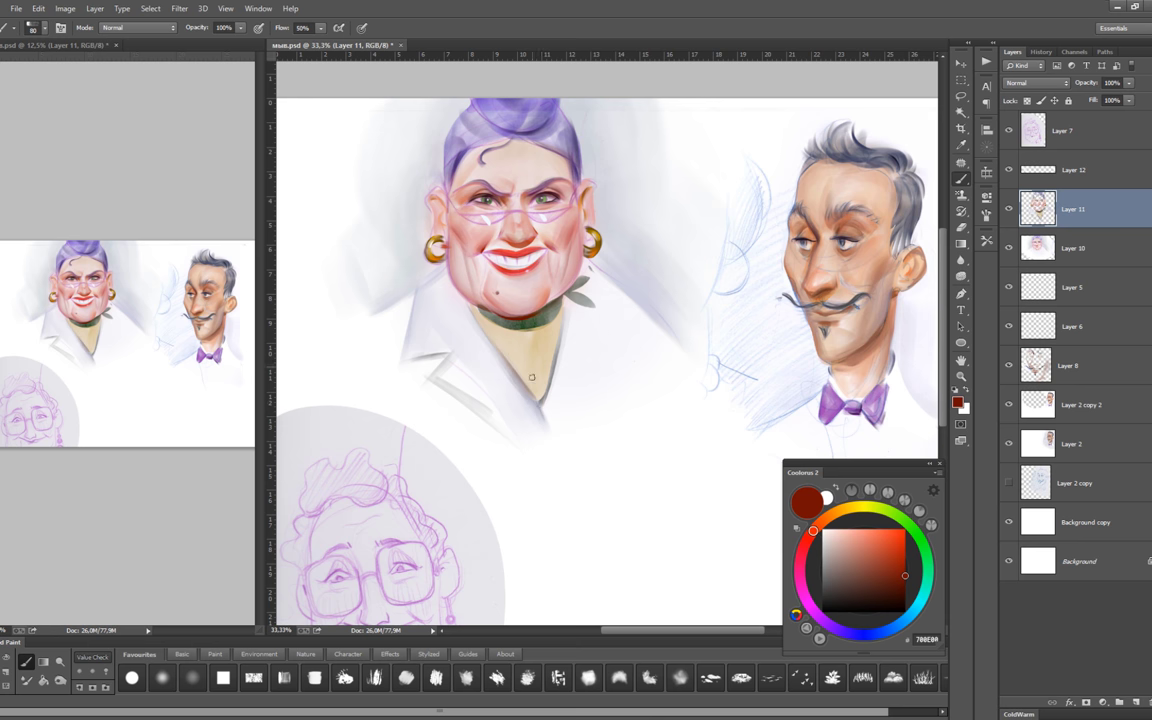
{"action": "left_click", "coordinate": [560, 386], "text": "alt"}
{"action": "left_click", "coordinate": [851, 557]}
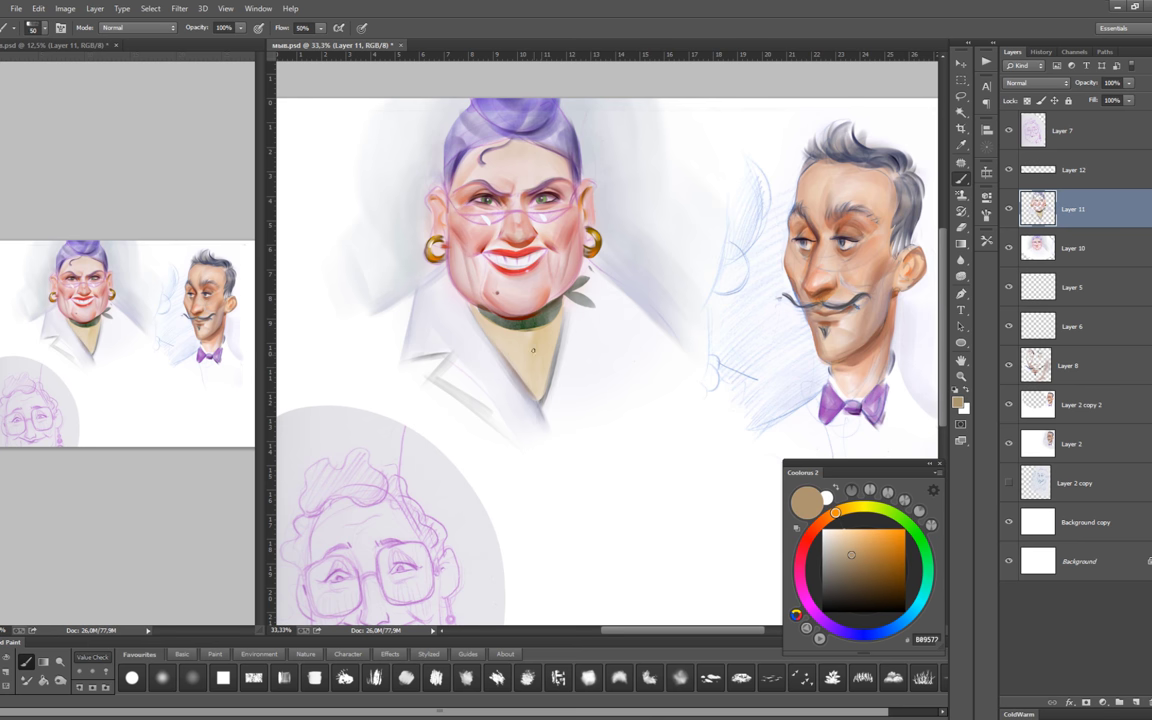
{"action": "key", "text": "bracketleft"}
{"action": "key", "text": "bracketleft"}
{"action": "key", "text": "bracketleft"}
Sample pinkish, bluish and light greys from the coat with a shrinking brush.
{"action": "left_click", "coordinate": [531, 331], "text": "alt"}
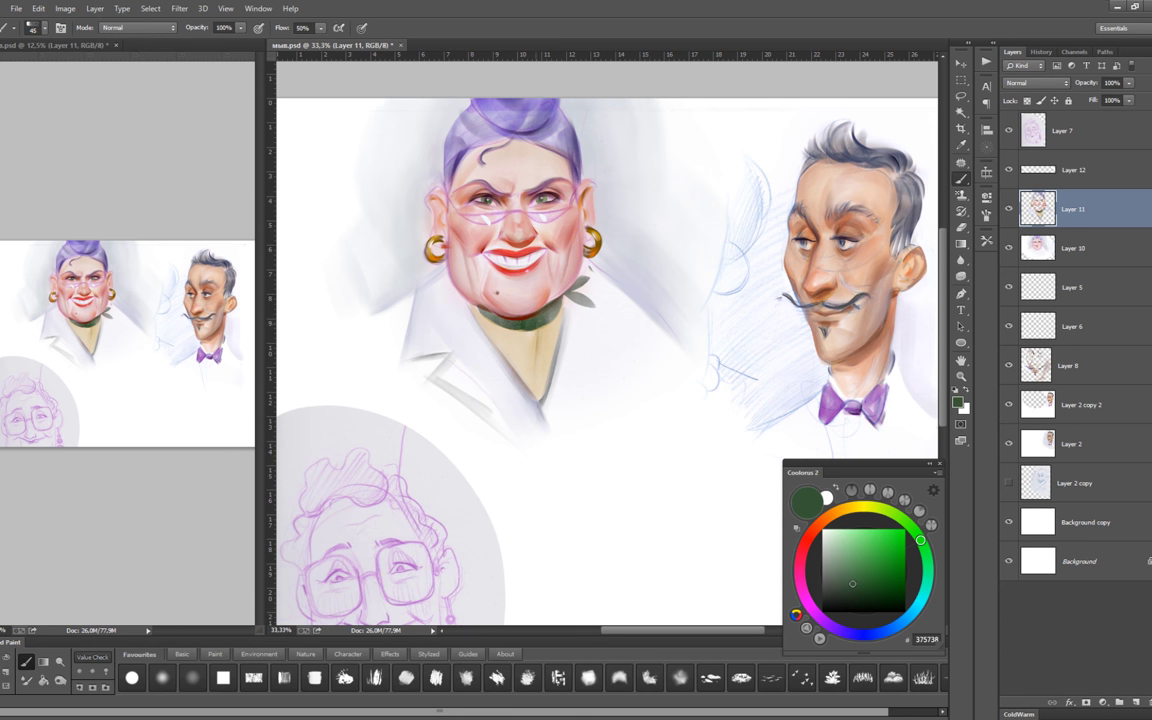
{"action": "left_click", "coordinate": [481, 305], "text": "alt"}
{"action": "key", "text": "bracketleft"}
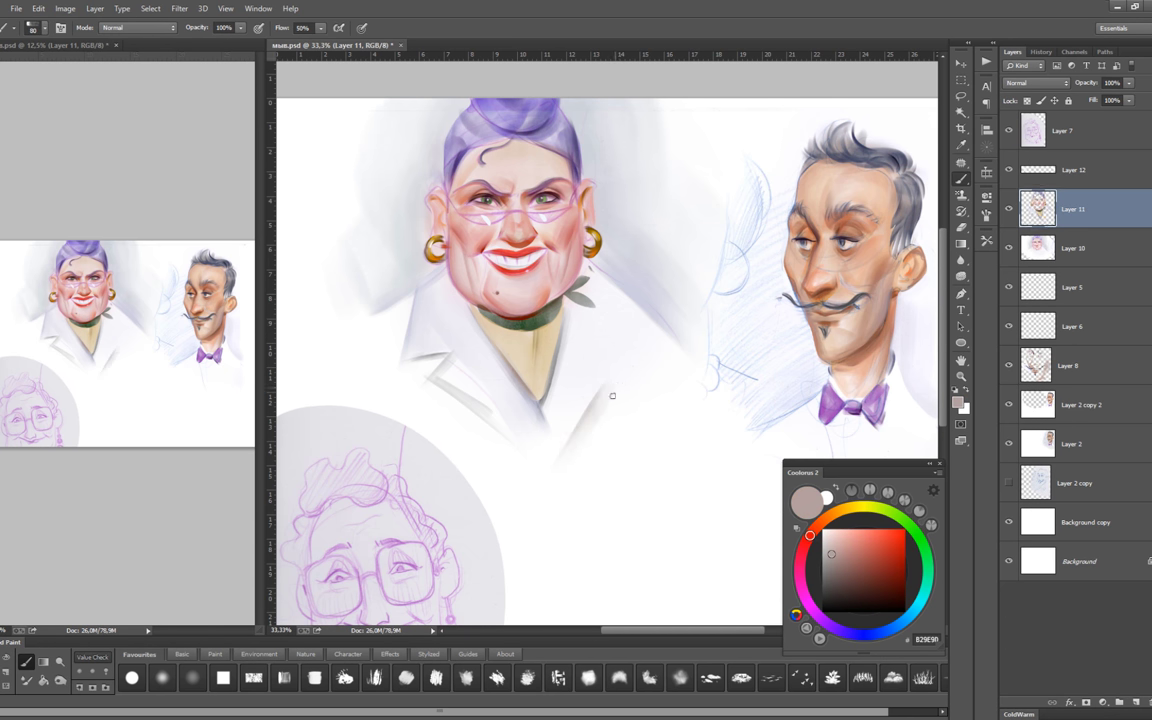
{"action": "left_click", "coordinate": [431, 334], "text": "alt"}
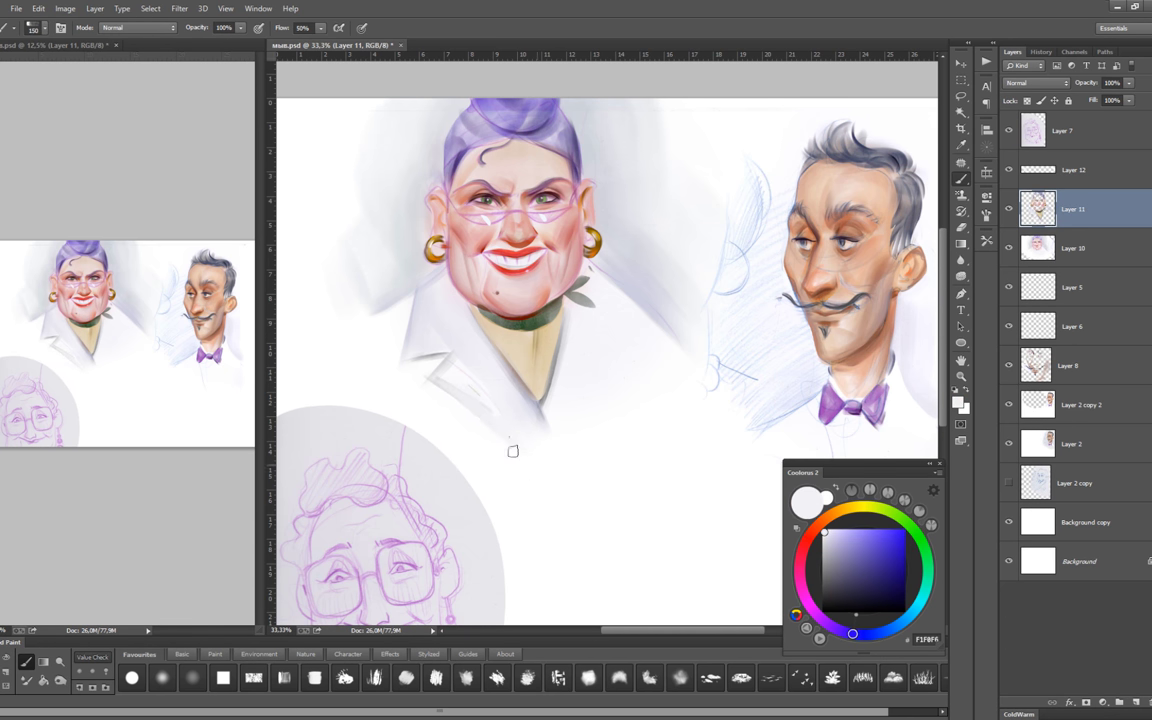
{"action": "left_click", "coordinate": [520, 404], "text": "alt"}
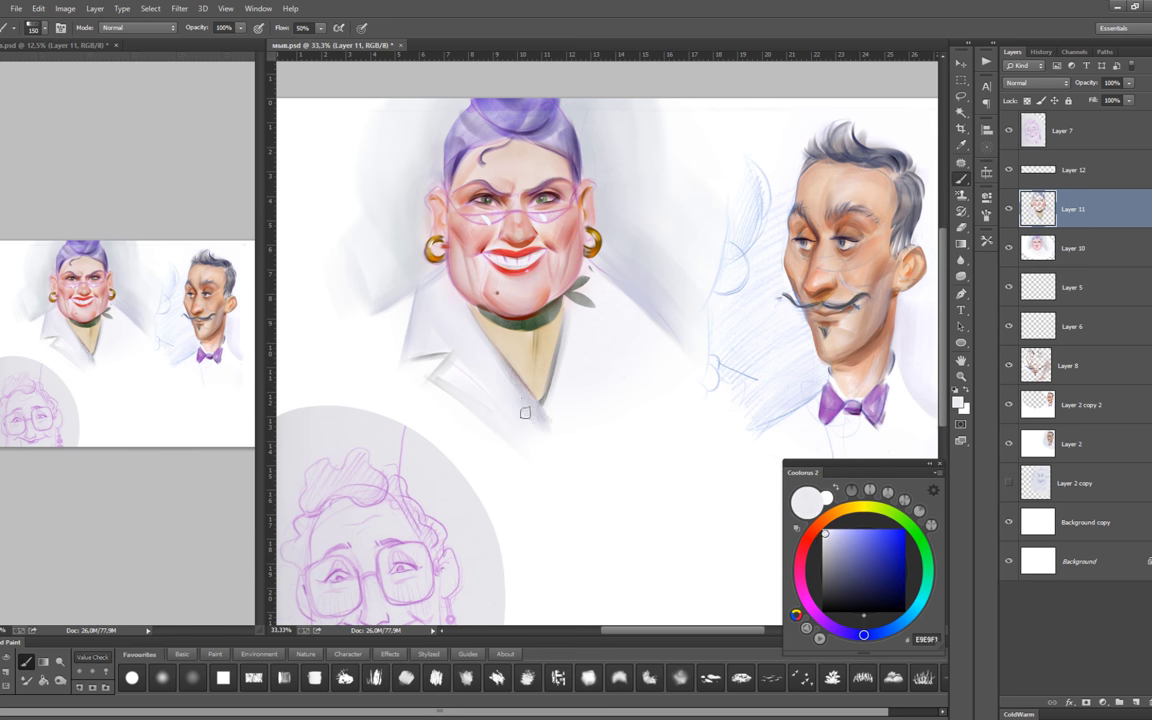
{"action": "key", "text": "bracketleft"}
{"action": "left_click", "coordinate": [403, 330], "text": "alt"}
{"action": "key", "text": "bracketleft"}
{"action": "key", "text": "bracketleft"}
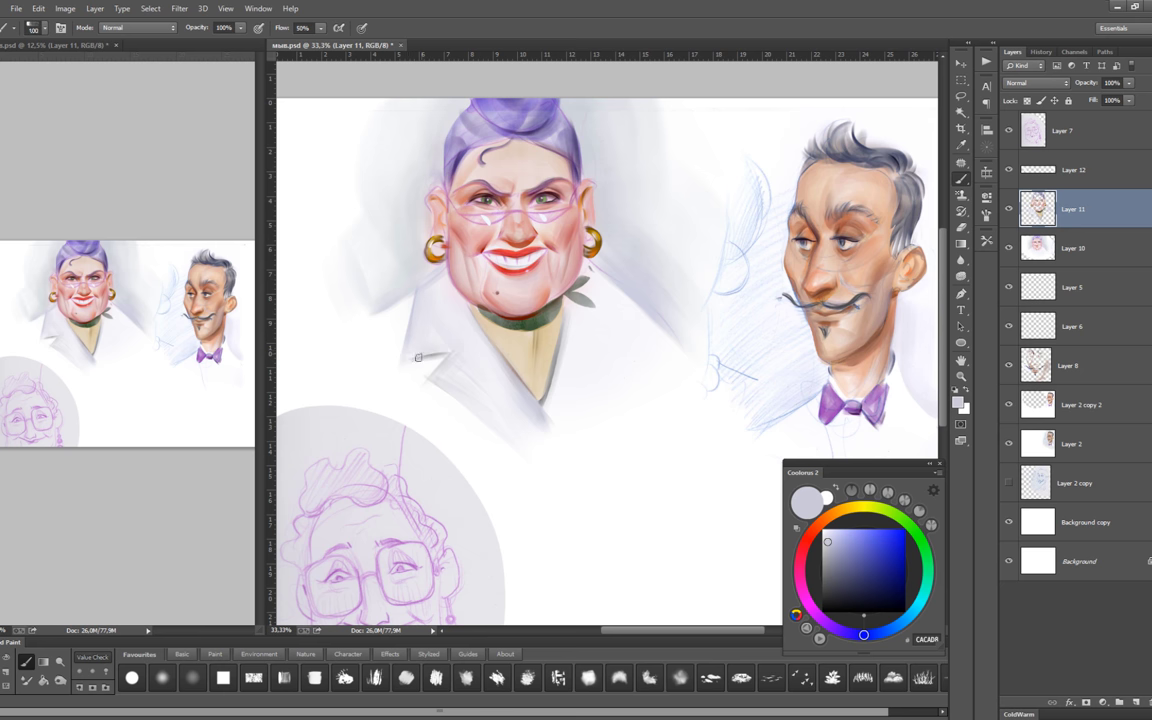
{"action": "left_click", "coordinate": [376, 309], "text": "alt"}
{"action": "key", "text": "bracketleft"}
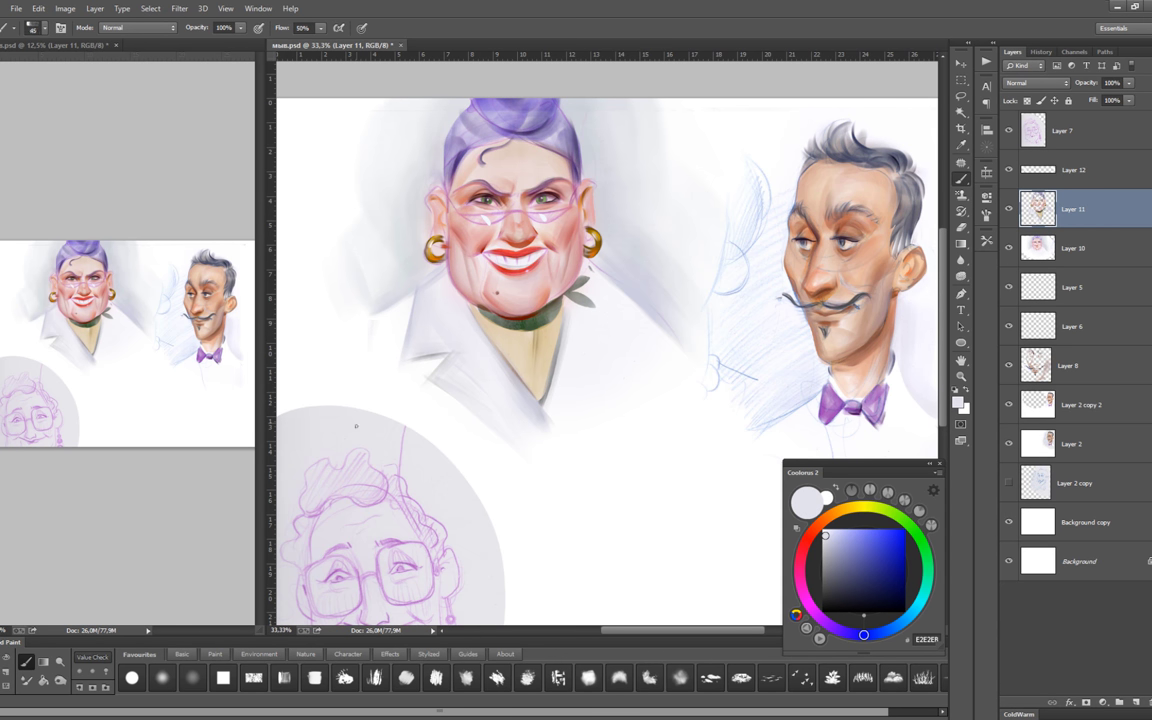
{"action": "left_click", "coordinate": [650, 364], "text": "alt"}
Draw a thin mid-grey line below the coat.
{"action": "key", "text": "bracketright"}
{"action": "key", "text": "bracketright"}
{"action": "key", "text": "bracketright"}
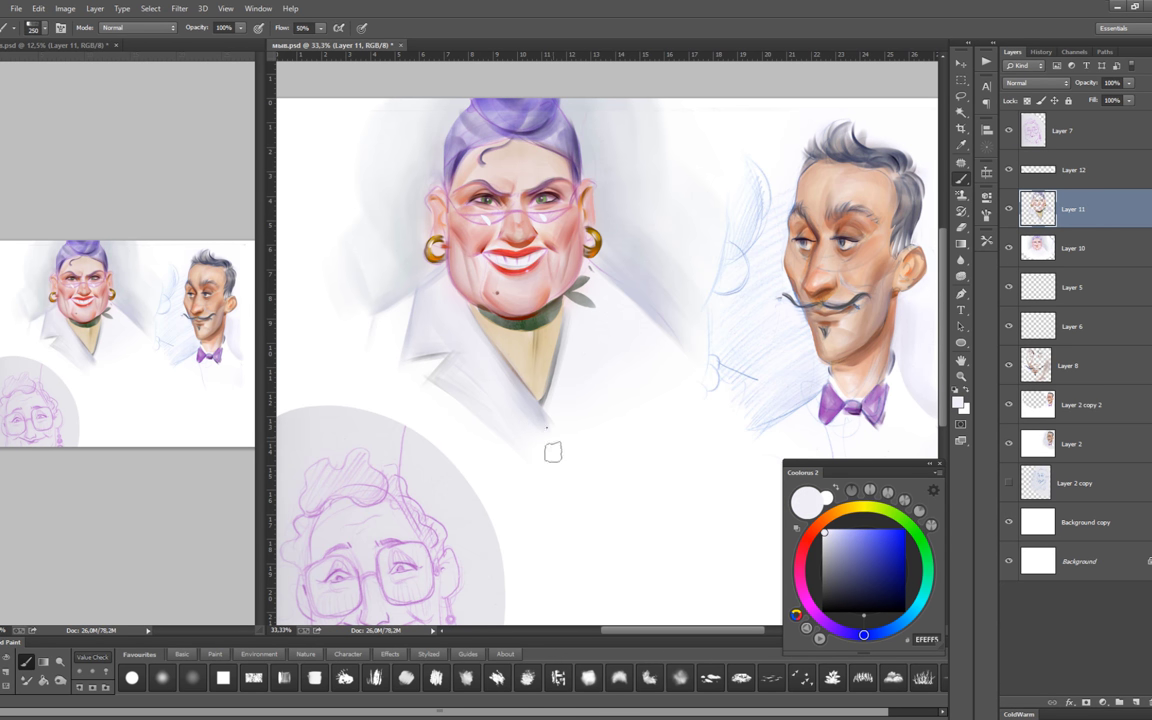
{"action": "left_click", "coordinate": [456, 395], "text": "alt"}
{"action": "key", "text": "bracketleft"}
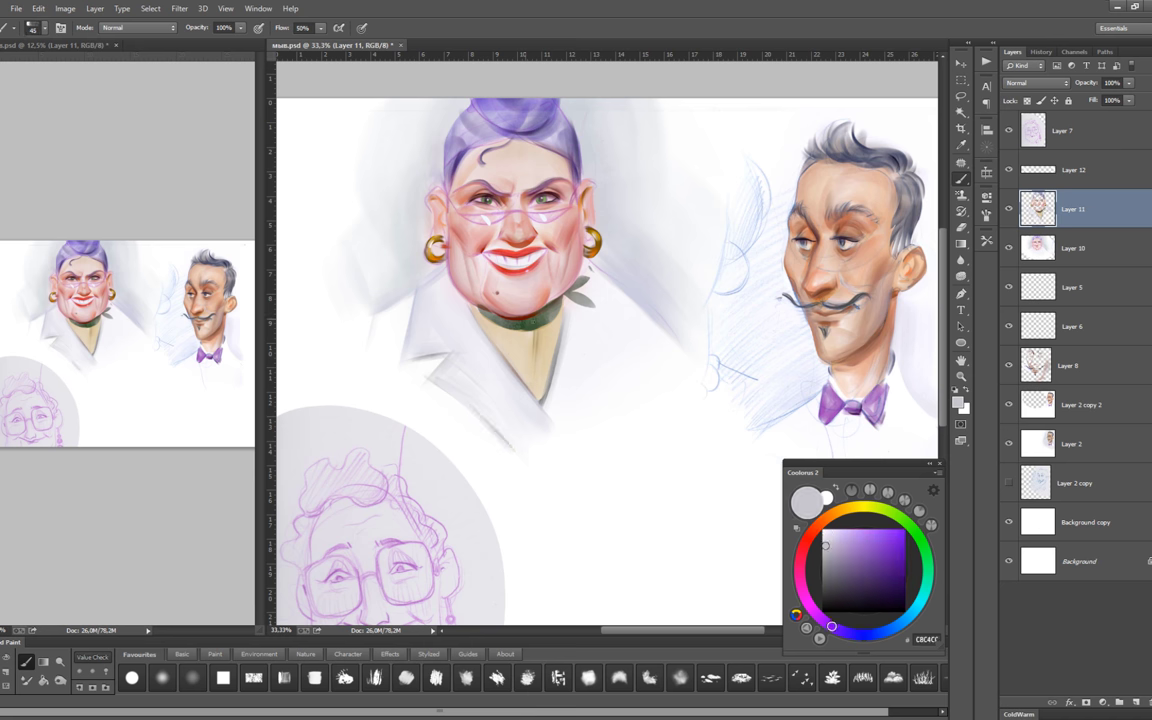
{"action": "left_click", "coordinate": [558, 414], "text": "alt"}
{"action": "key", "text": "bracketleft"}
{"action": "key", "text": "bracketleft"}
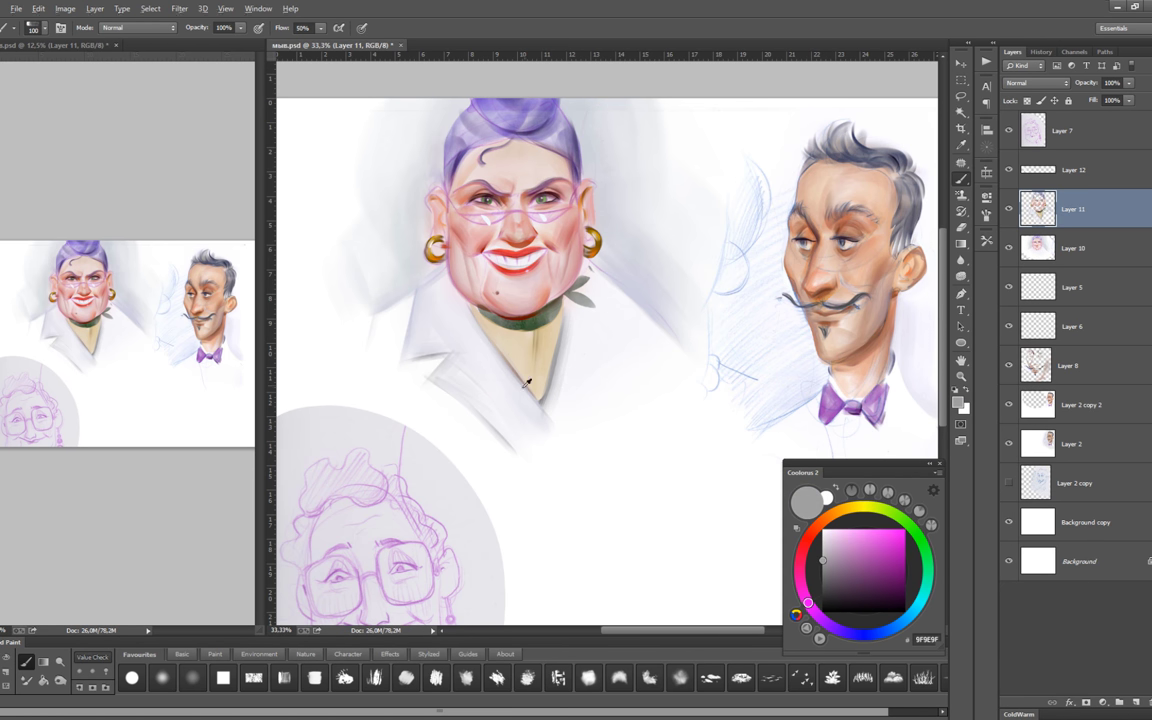
{"action": "left_click", "coordinate": [540, 486], "text": "alt"}
{"action": "key", "text": "bracketleft"}
{"action": "left_click", "coordinate": [533, 404], "text": "alt"}
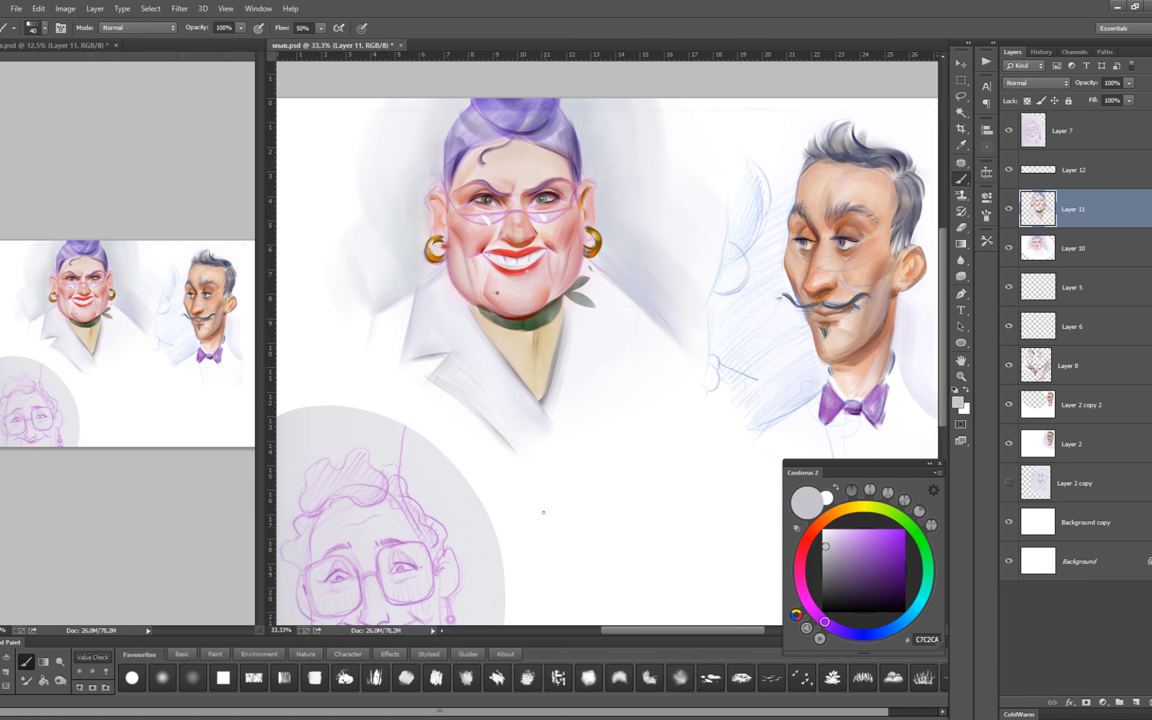
{"action": "left_click_drag", "start_coordinate": [540, 405], "coordinate": [547, 545]}
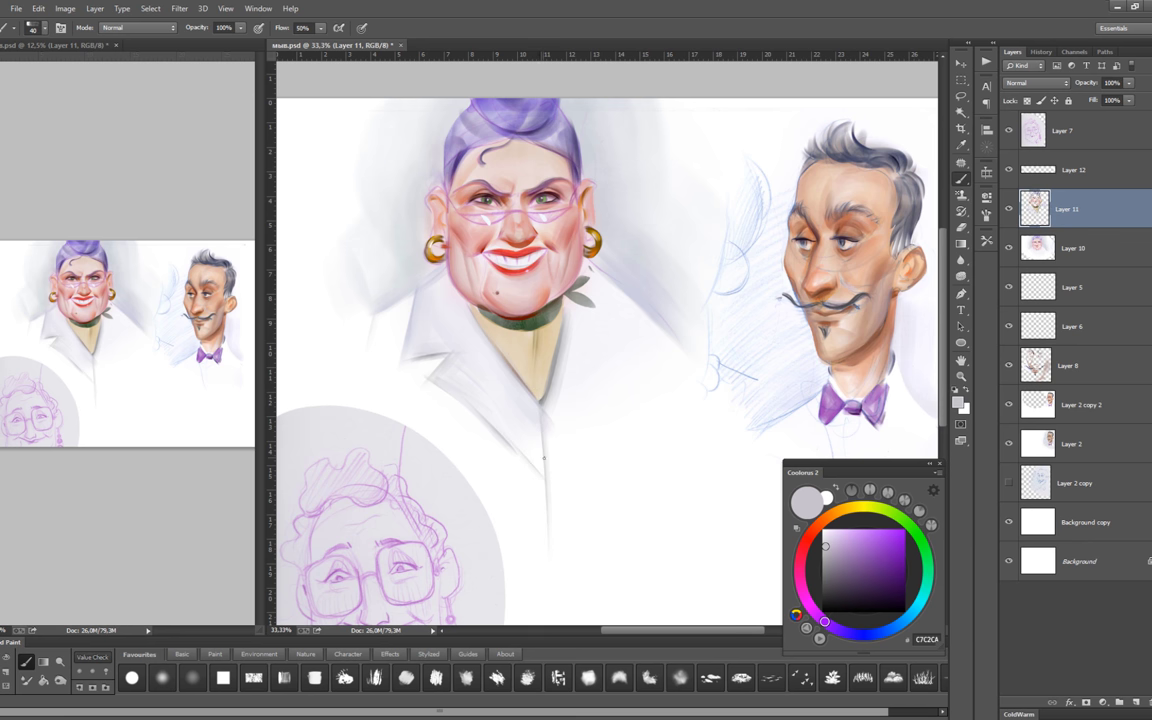
Sample skin pink, dark red, grey, and pure white for the coat.
{"action": "key", "text": "bracketright"}
{"action": "left_click", "coordinate": [444, 281], "text": "alt"}
{"action": "left_click", "coordinate": [431, 279], "text": "alt"}
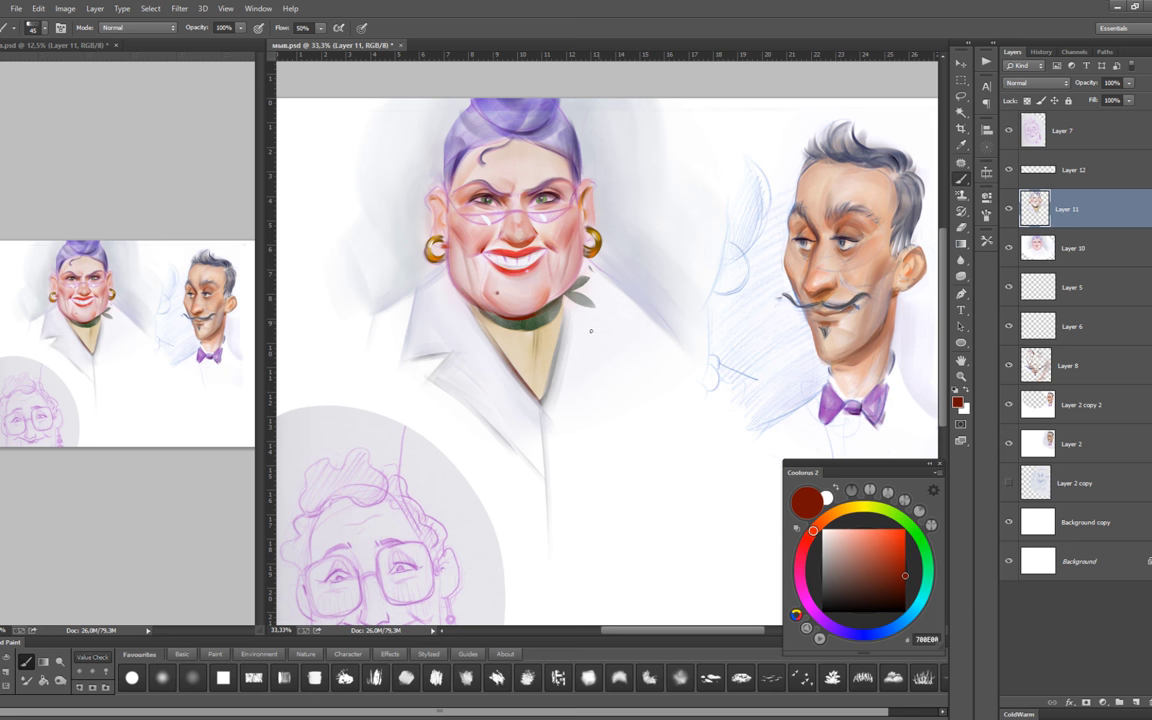
{"action": "left_click", "coordinate": [539, 400], "text": "alt"}
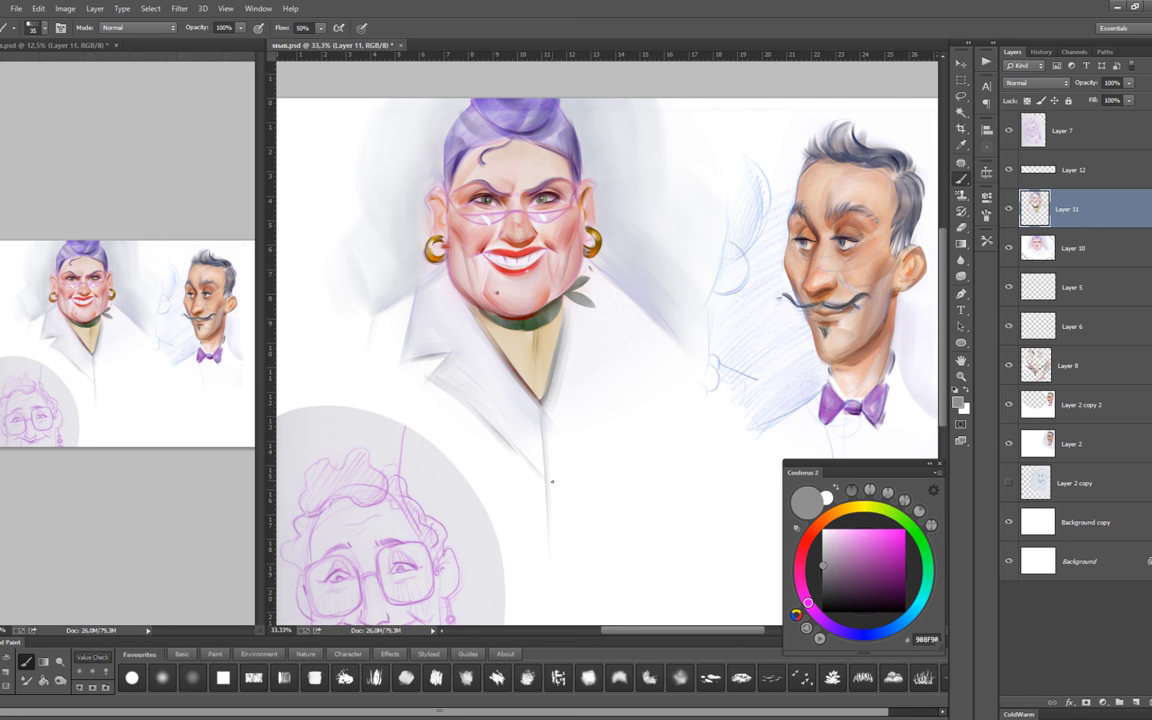
{"action": "left_click", "coordinate": [563, 325], "text": "alt"}
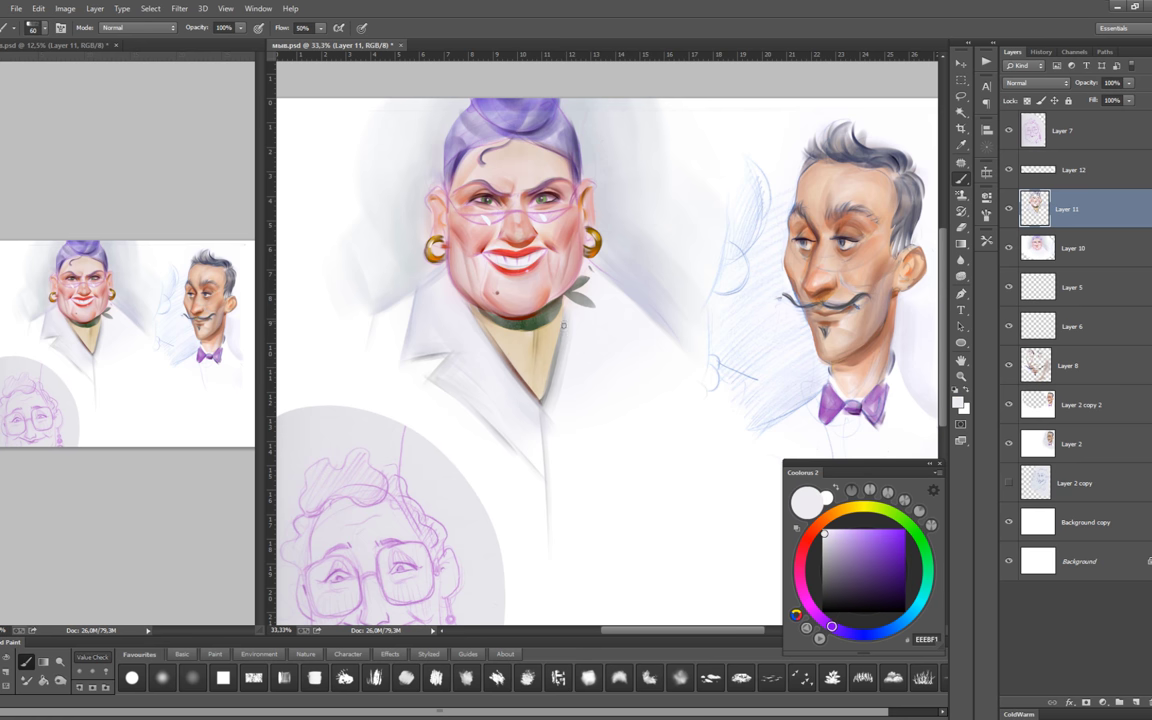
{"action": "left_click", "coordinate": [544, 405], "text": "alt"}
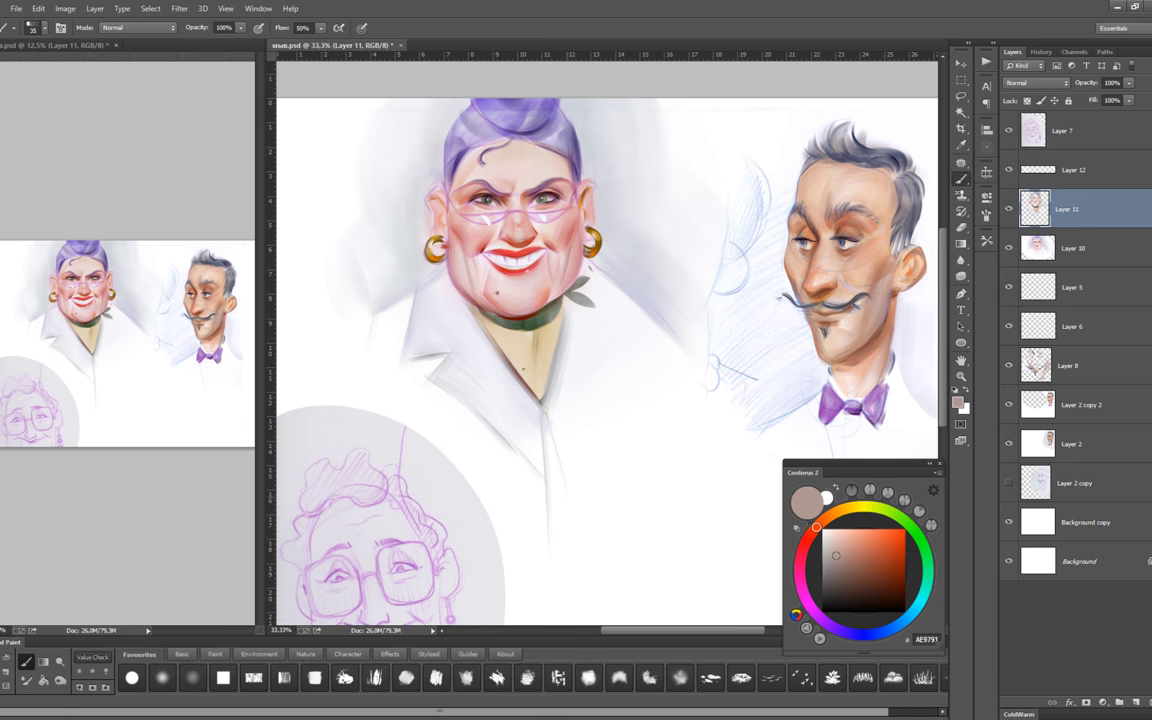
{"action": "left_click", "coordinate": [523, 413], "text": "alt"}
Pick light grey and bluish-grey coat colours, resize the brush, and zoom out.
{"action": "left_click", "coordinate": [563, 525], "text": "alt"}
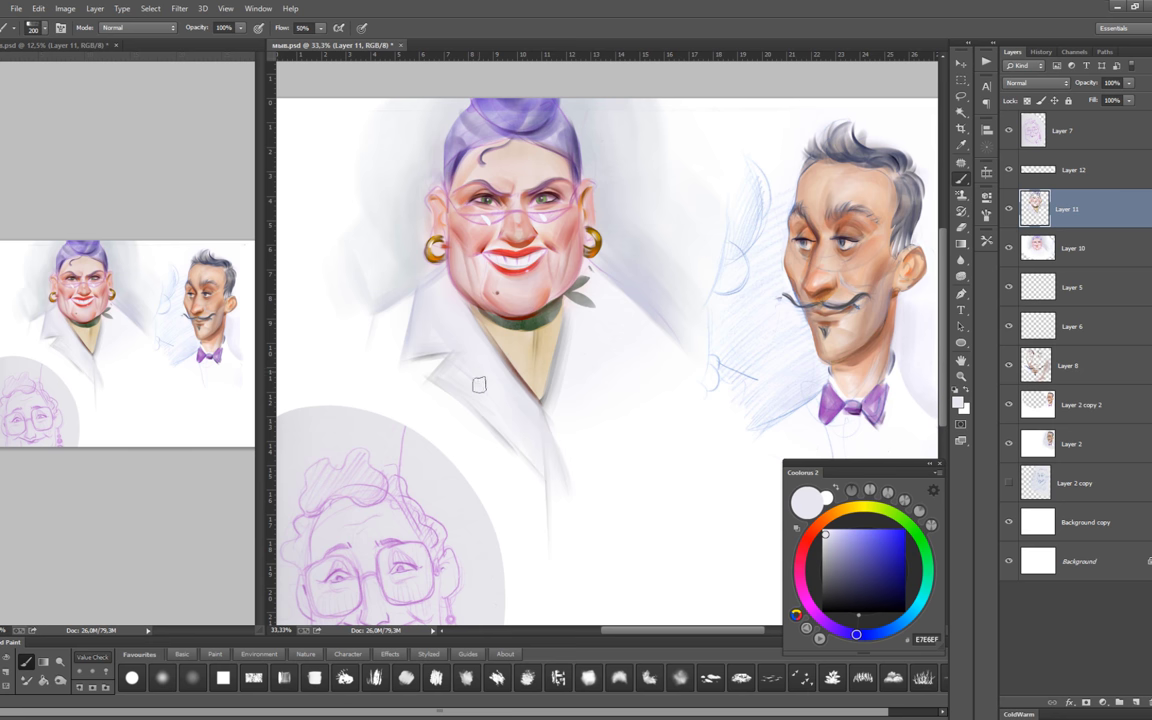
{"action": "left_click", "coordinate": [566, 476], "text": "alt"}
{"action": "key", "text": "bracketright"}
{"action": "key", "text": "bracketright"}
{"action": "key", "text": "bracketright"}
{"action": "left_click", "coordinate": [612, 320], "text": "alt"}
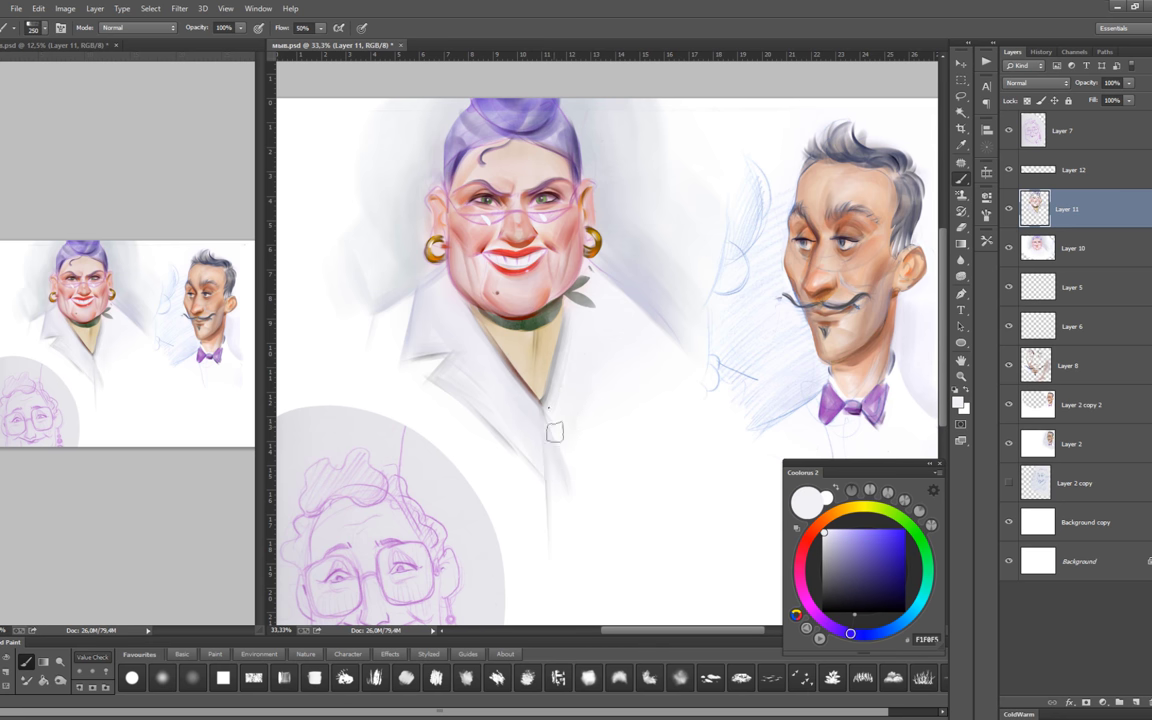
{"action": "key", "text": "bracketleft"}
{"action": "key", "text": "bracketleft"}
{"action": "key", "text": "bracketleft"}
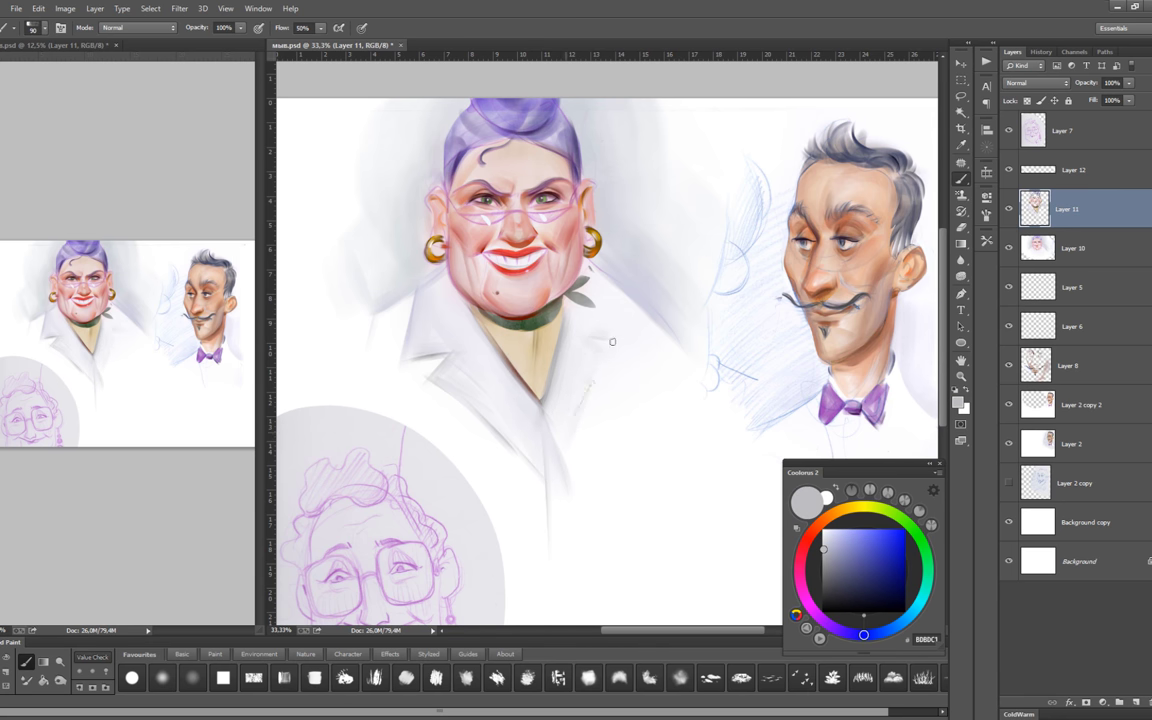
{"action": "left_click", "coordinate": [636, 429], "text": "alt"}
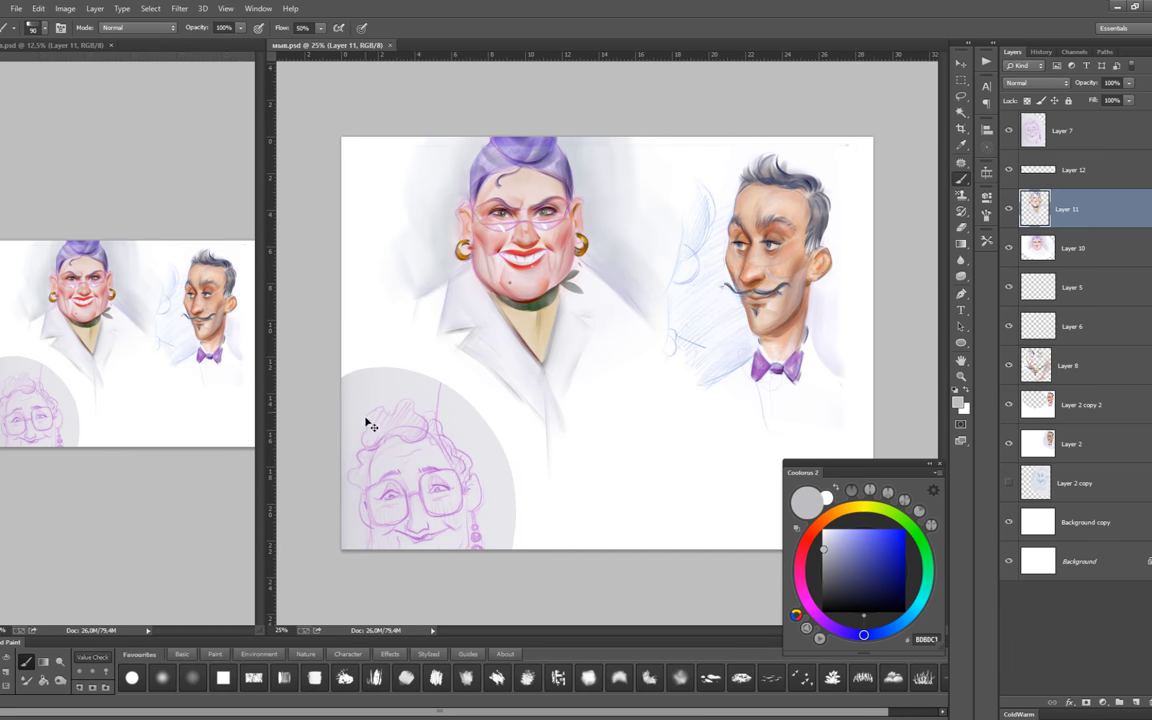
Move the purple sketch up and apply a Levels adjustment to it.
{"action": "left_click_drag", "start_coordinate": [370, 425], "coordinate": [385, 366]}
{"action": "key", "text": "i"}
{"action": "key", "text": "ctrl+l"}
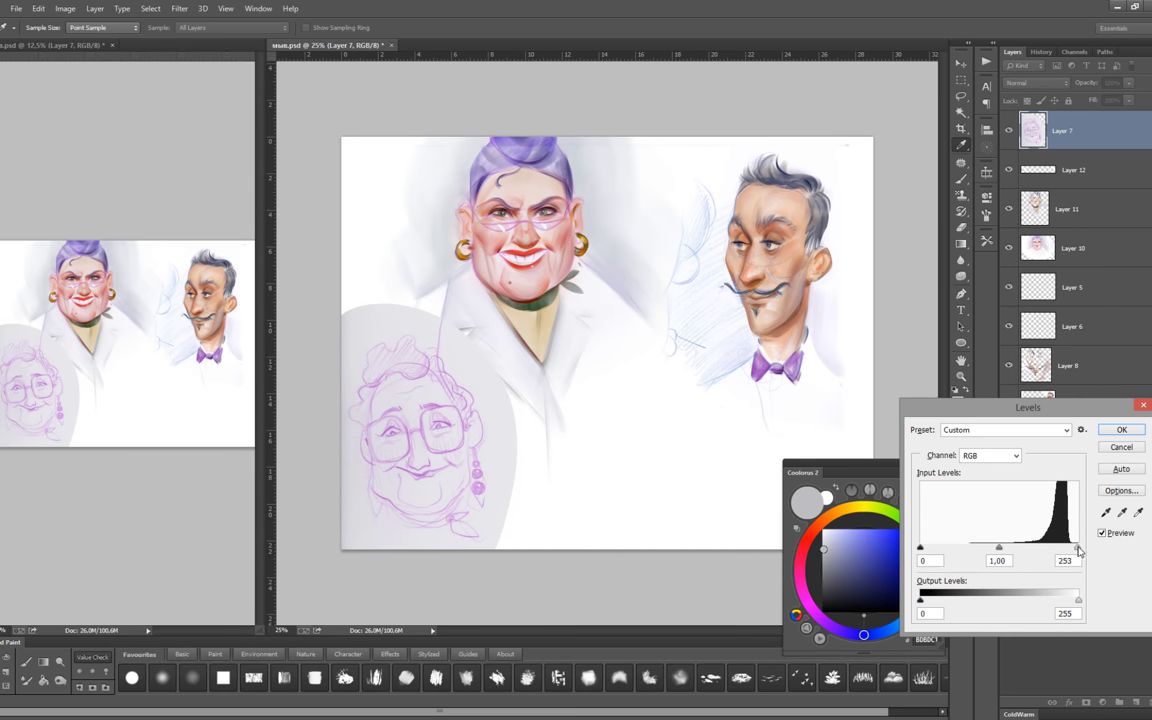
{"action": "key", "text": "Return"}
{"action": "key", "text": "b"}
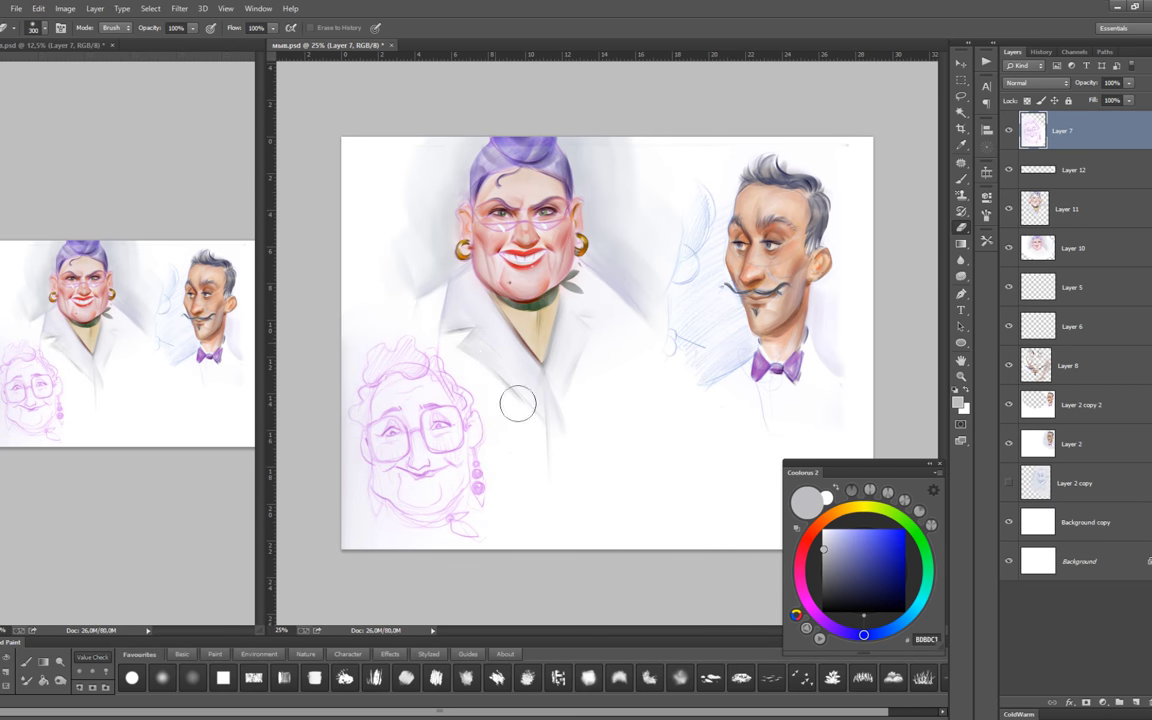
{"action": "key", "text": "bracketleft"}
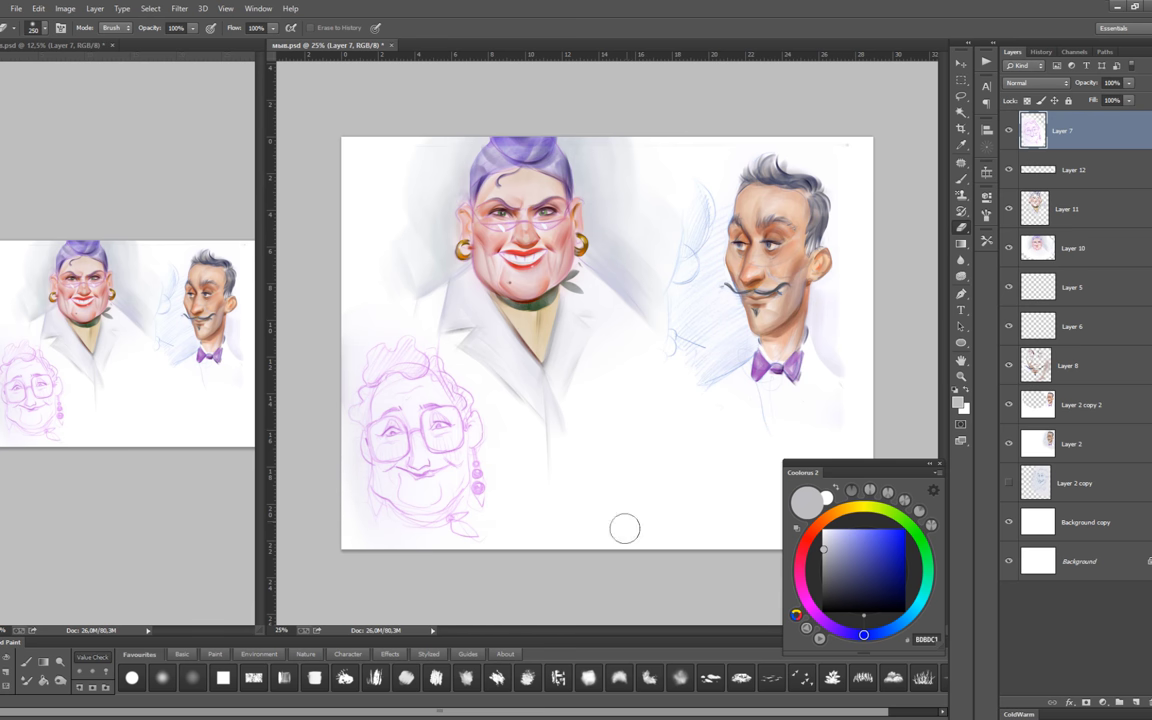
Extend the canvas downward with the Crop tool and nudge the sketch down.
{"action": "key", "text": "c"}
{"action": "left_click_drag", "start_coordinate": [606, 549], "coordinate": [608, 600]}
{"action": "key", "text": "Return"}
{"action": "key", "text": "b"}
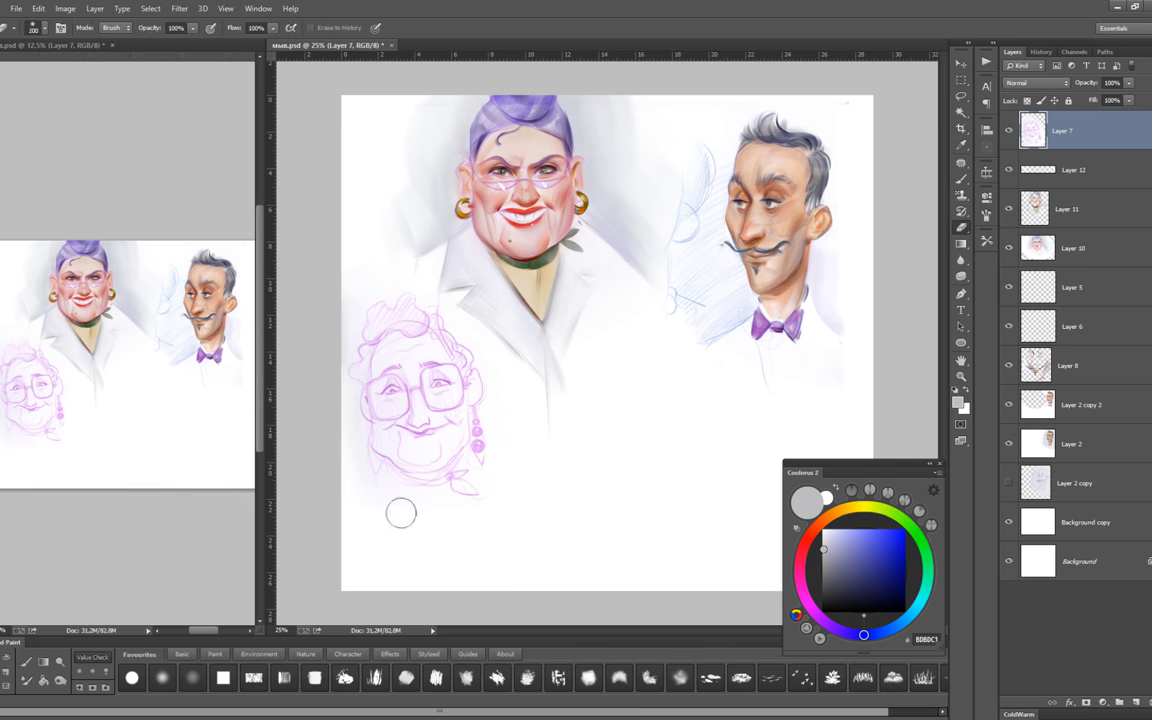
{"action": "left_click_drag", "start_coordinate": [409, 426], "coordinate": [413, 448]}
Brighten the lightest tones of Layer 2 copy 2 with Levels.
{"action": "left_click", "coordinate": [790, 238], "text": "ctrl"}
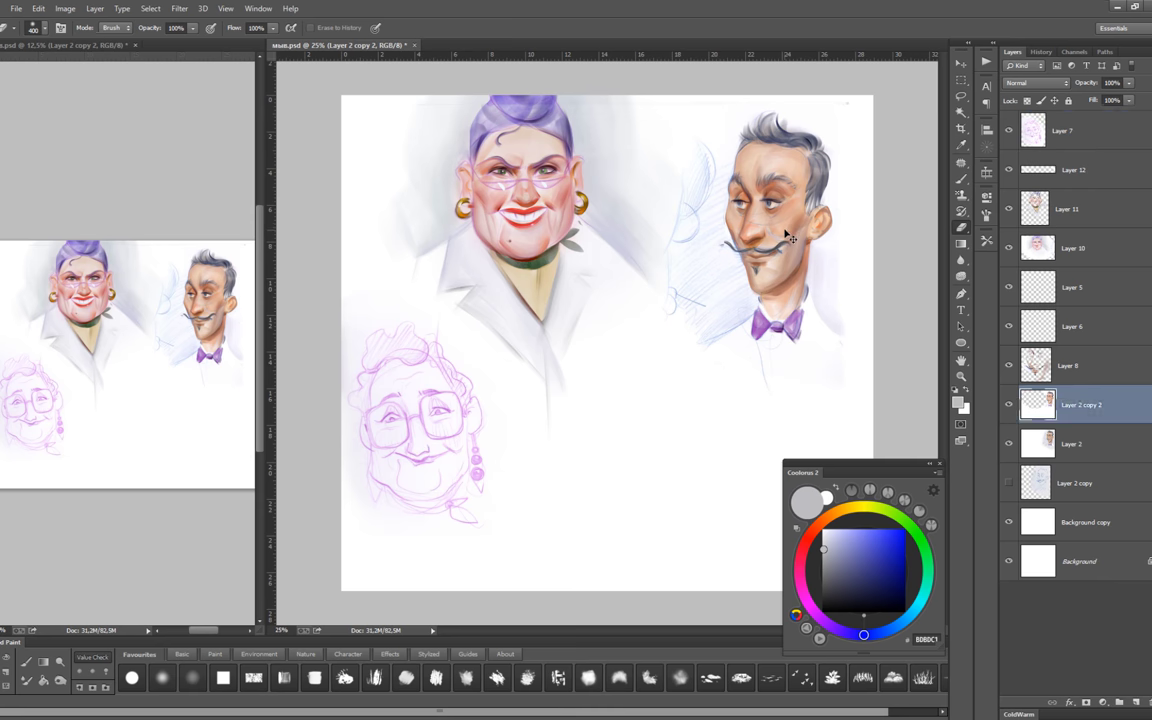
{"action": "key", "text": "ctrl+l"}
{"action": "left_click_drag", "start_coordinate": [1078, 547], "coordinate": [1073, 547]}
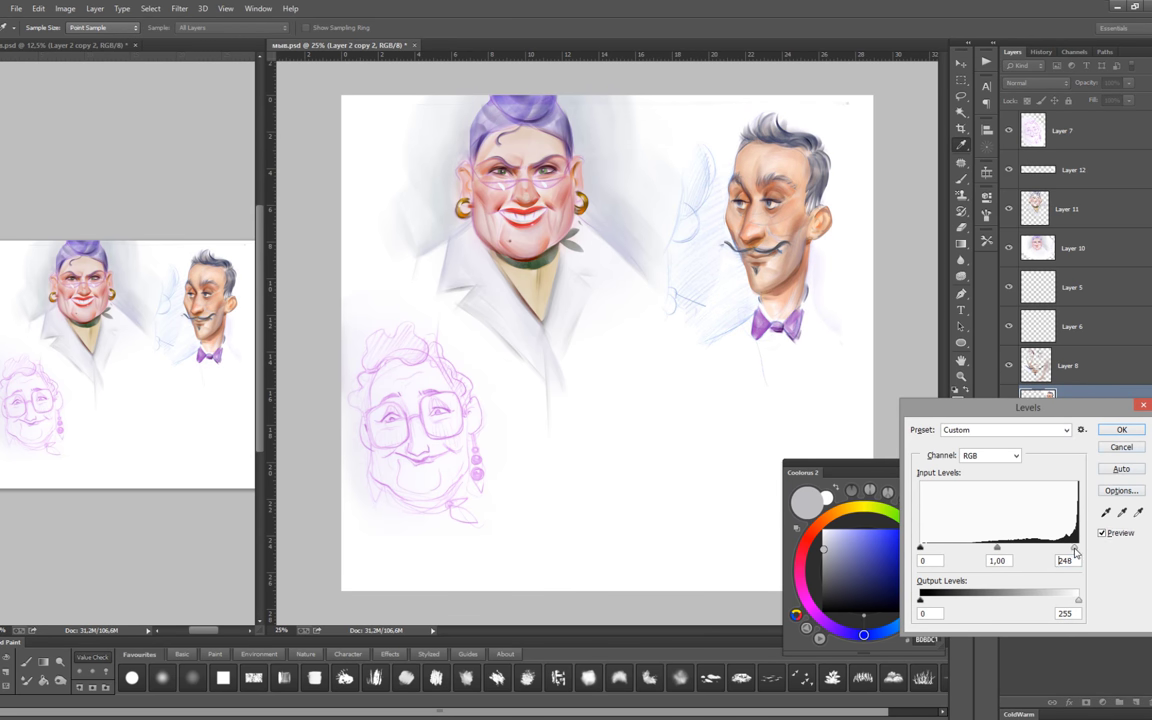
{"action": "key", "text": "Return"}
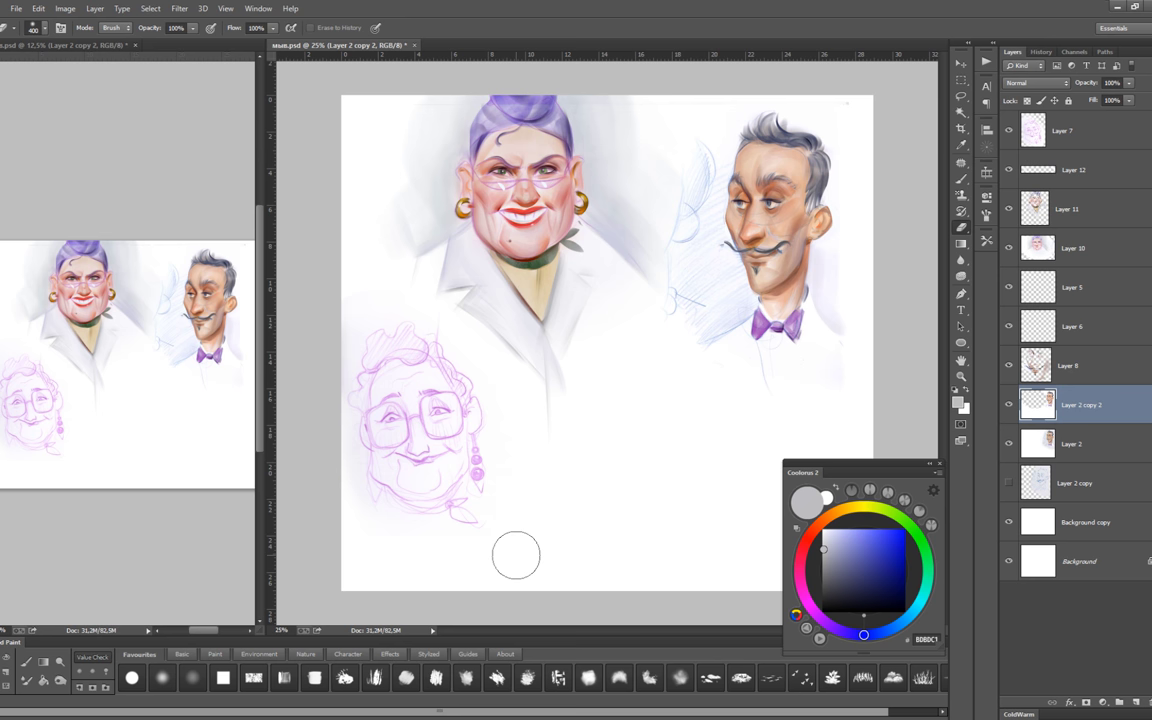
Add a new empty layer above Layer 12 and sample the sketch's pink.
{"action": "left_click", "coordinate": [1012, 171]}
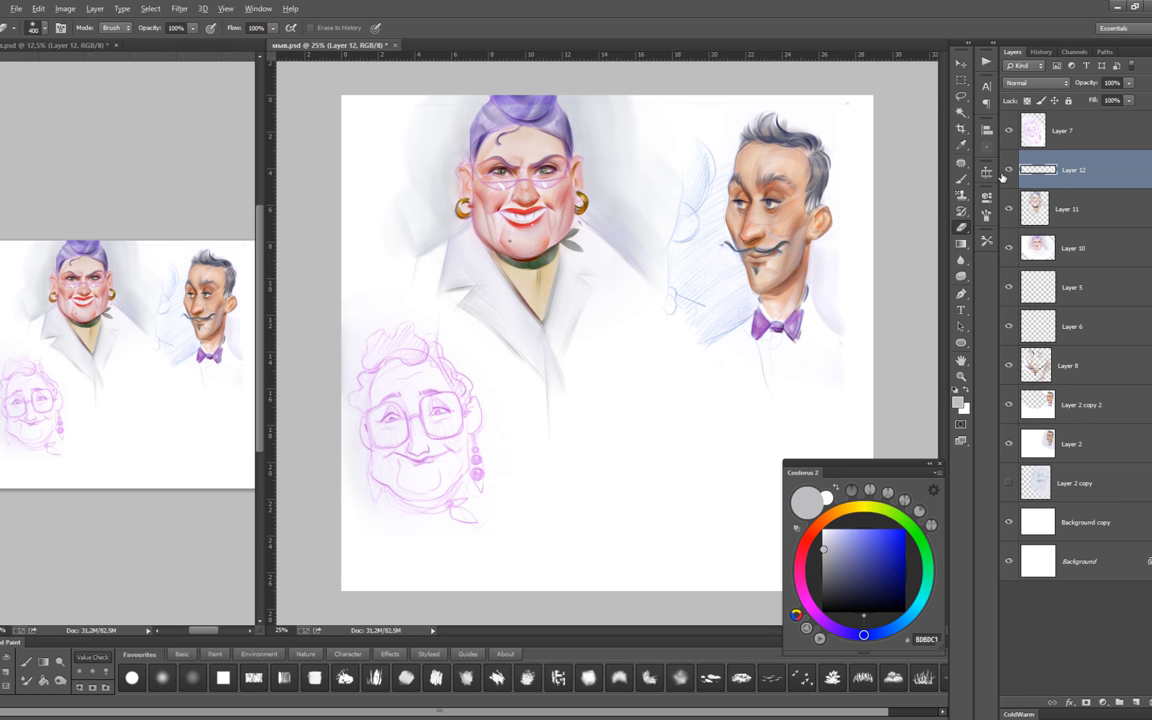
{"action": "key", "text": "ctrl+shift+alt+n"}
{"action": "key", "text": "b"}
{"action": "key", "text": "ctrl+plus"}
{"action": "left_click", "coordinate": [472, 386], "text": "alt"}
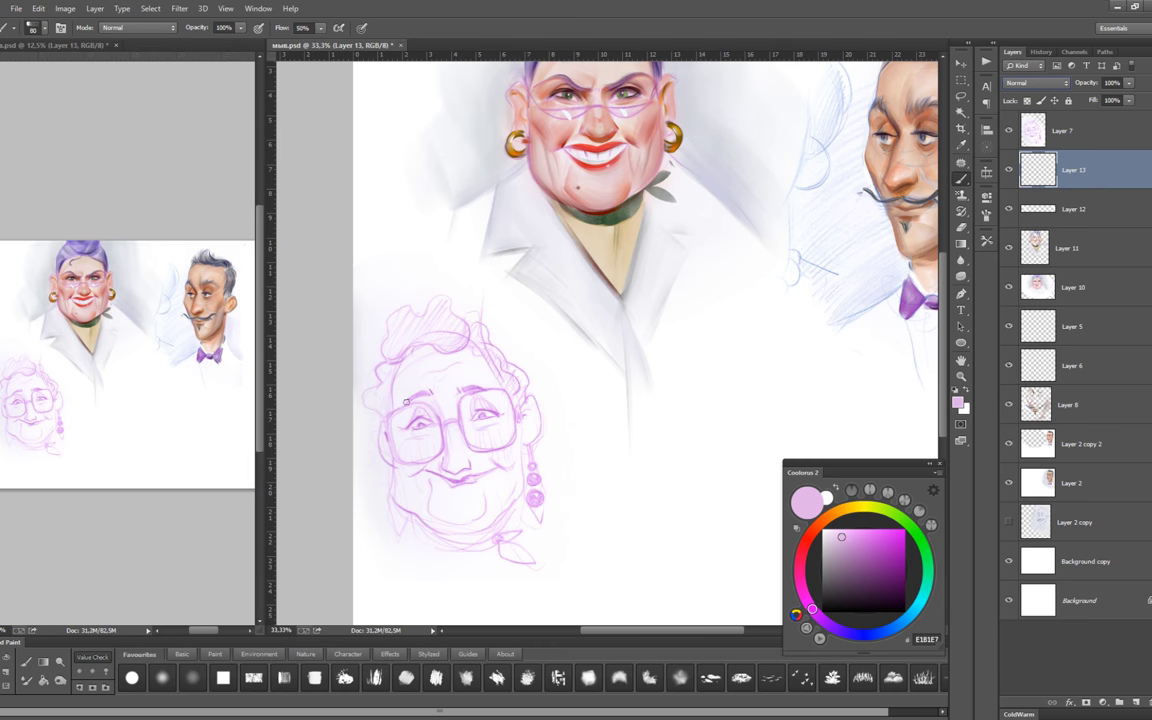
Lasso-select the old lady's sketched face and switch to a soft brush.
{"action": "key", "text": "ctrl+minus"}
{"action": "key", "text": "l"}
{"action": "left_click_drag", "start_coordinate": [366, 393], "coordinate": [478, 391]}
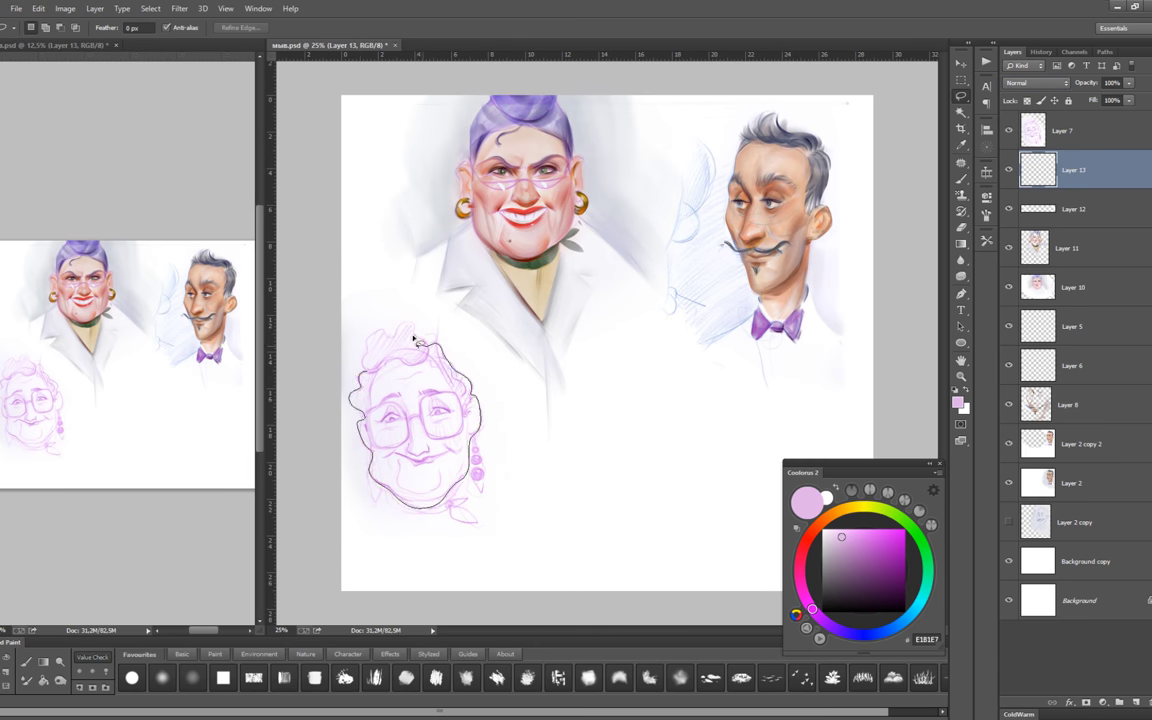
{"action": "left_click_drag", "start_coordinate": [478, 391], "coordinate": [335, 345]}
{"action": "left_click", "coordinate": [160, 672]}
Tint the selected face with soft pink, then a warm peach skin tone.
{"action": "left_click", "coordinate": [802, 551]}
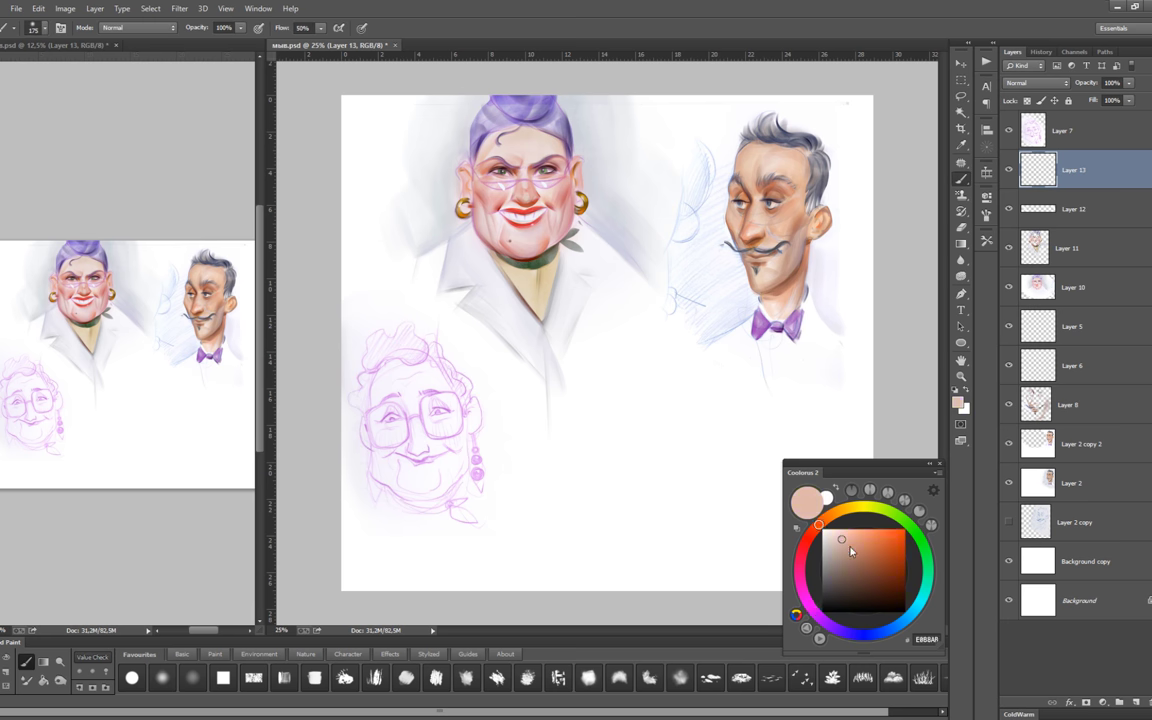
{"action": "left_click", "coordinate": [843, 530]}
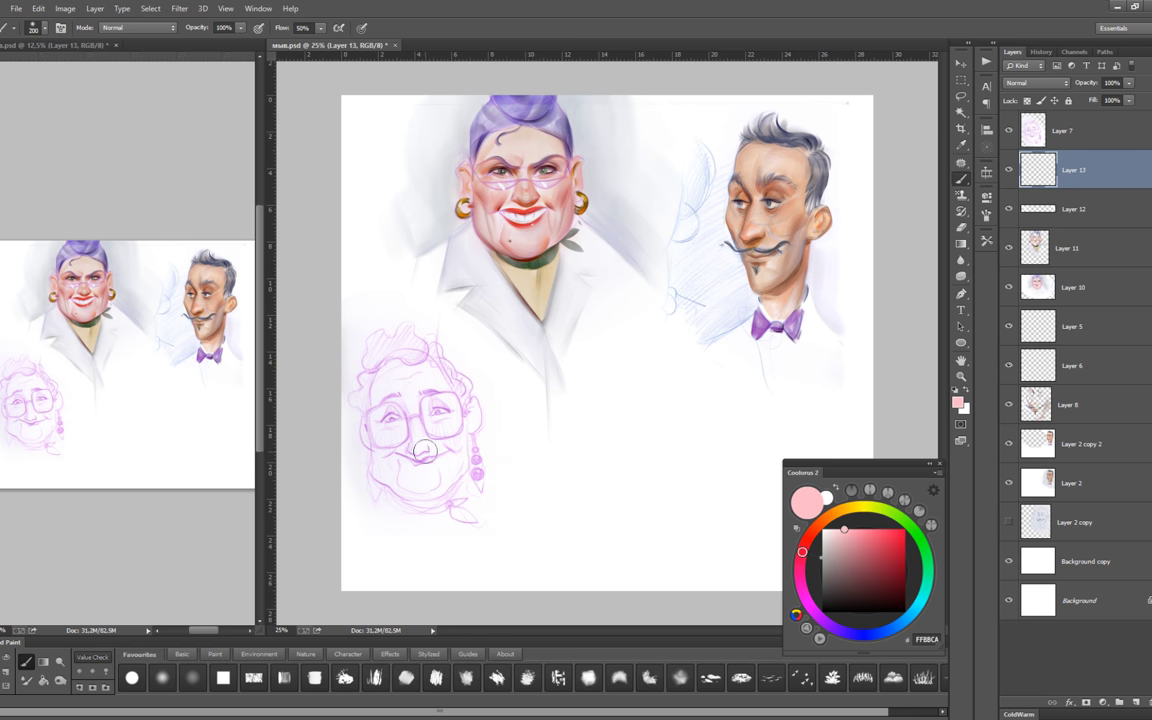
{"action": "left_click_drag", "start_coordinate": [360, 437], "coordinate": [358, 526]}
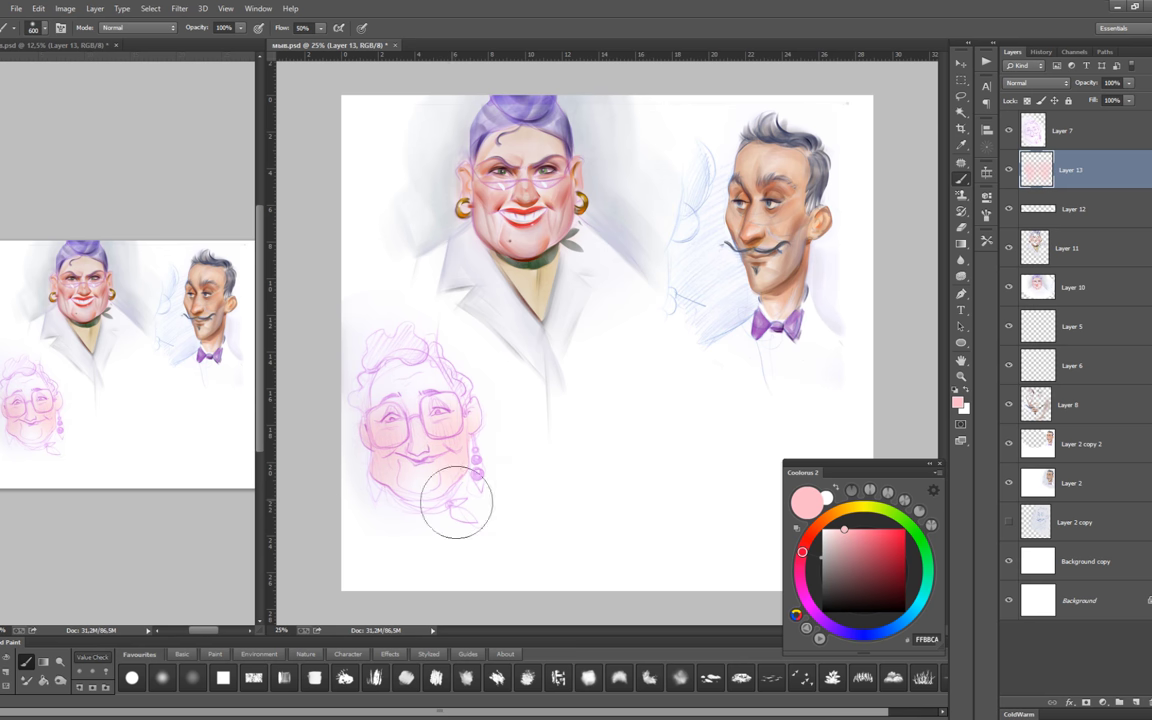
{"action": "left_click", "coordinate": [490, 215], "text": "alt"}
{"action": "left_click_drag", "start_coordinate": [474, 497], "coordinate": [400, 440]}
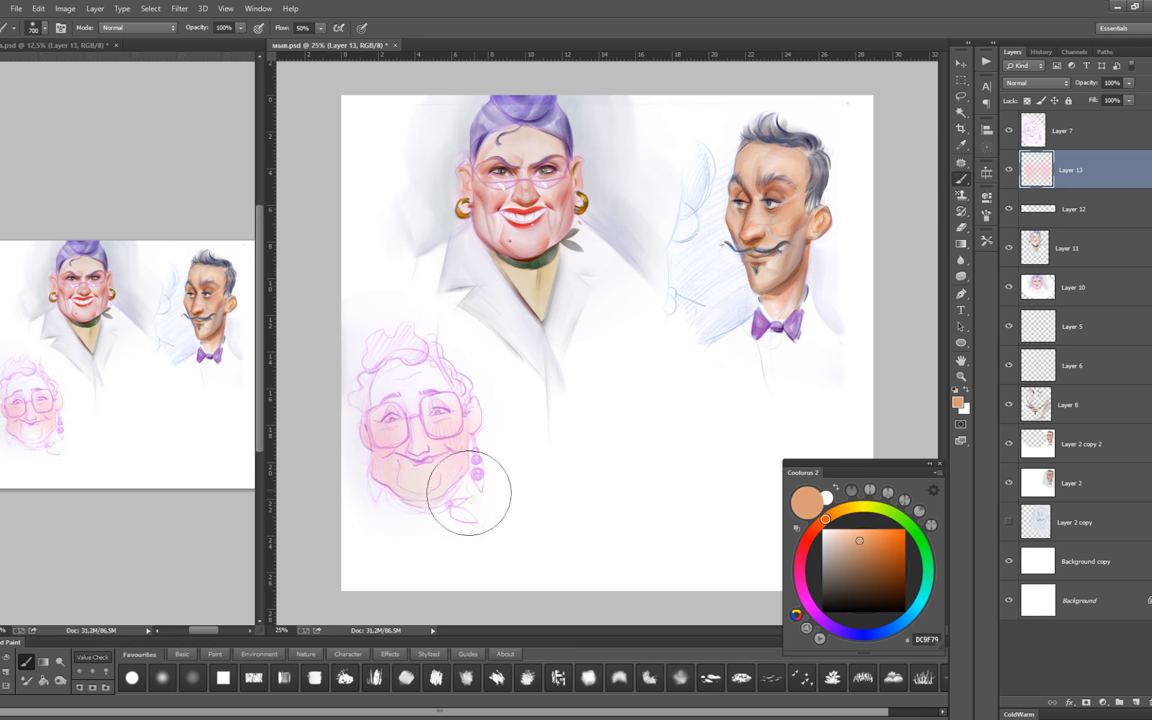
Sample pinks from the sketch and mix a pale pink-red cheek colour.
{"action": "left_click", "coordinate": [816, 614]}
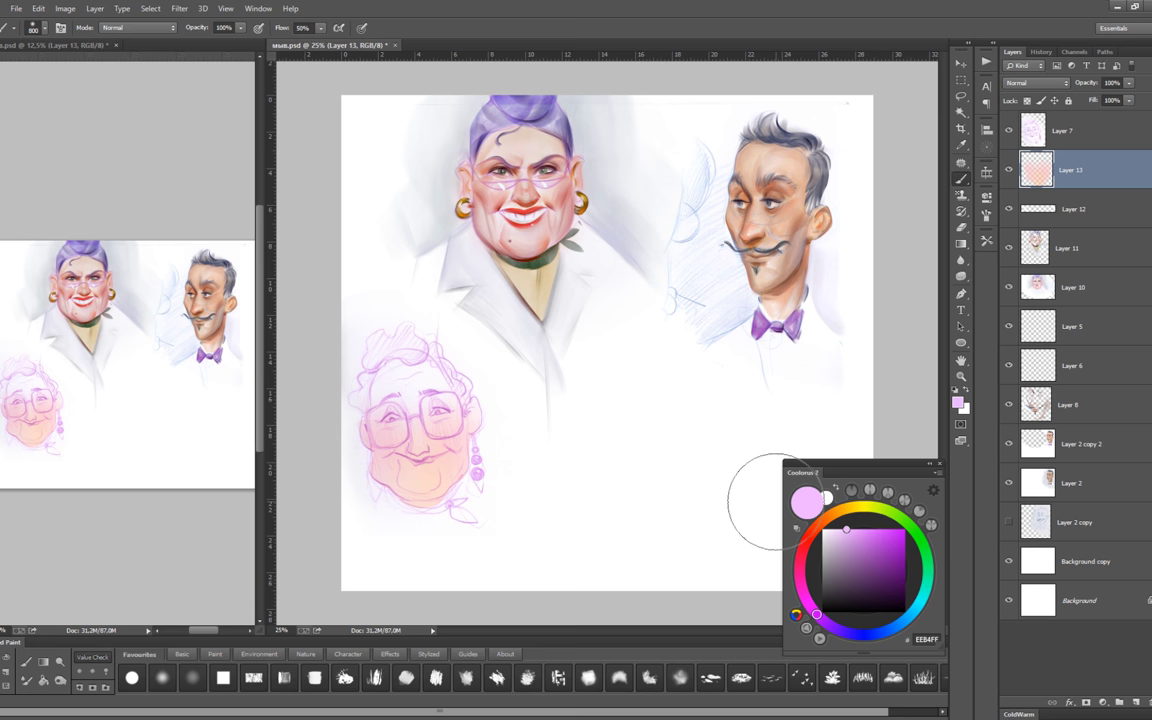
{"action": "left_click", "coordinate": [378, 365], "text": "alt"}
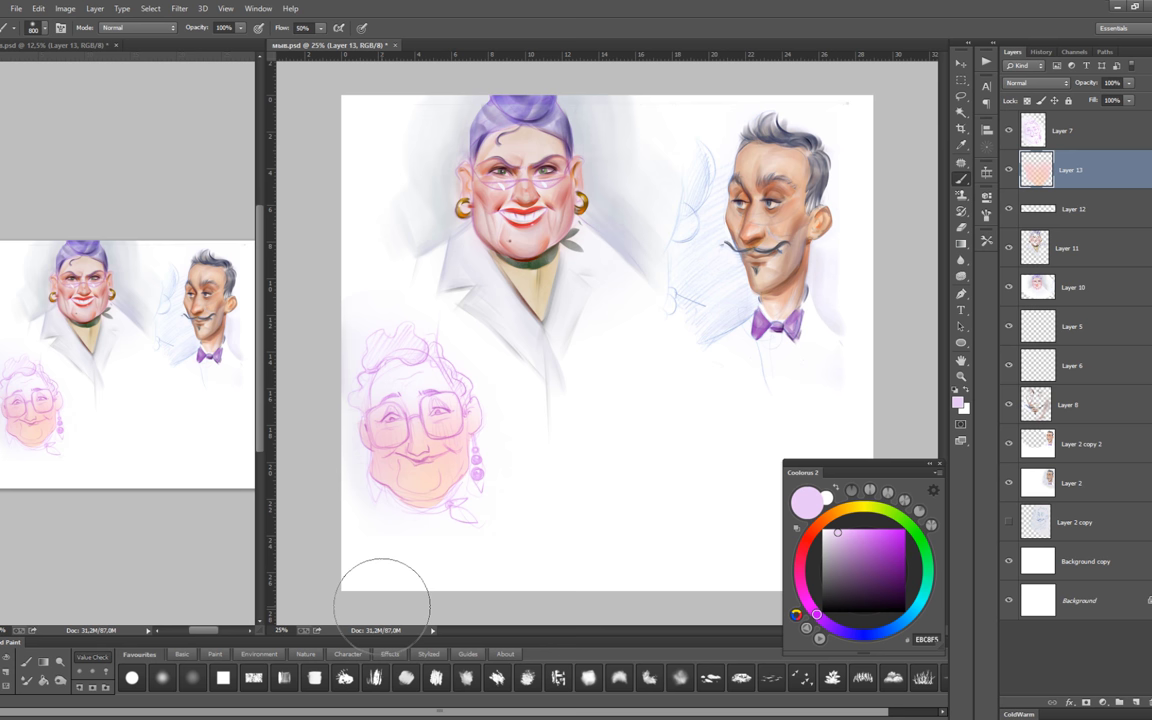
{"action": "left_click", "coordinate": [385, 440], "text": "alt"}
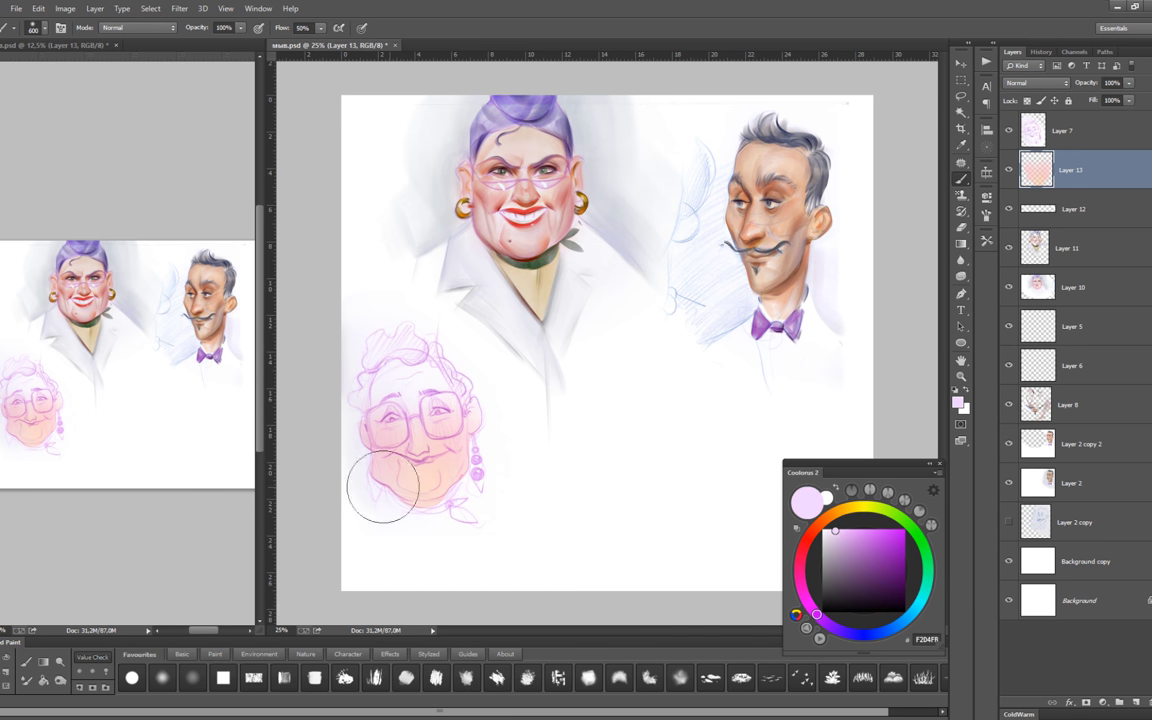
{"action": "left_click", "coordinate": [805, 545]}
{"action": "left_click", "coordinate": [863, 540]}
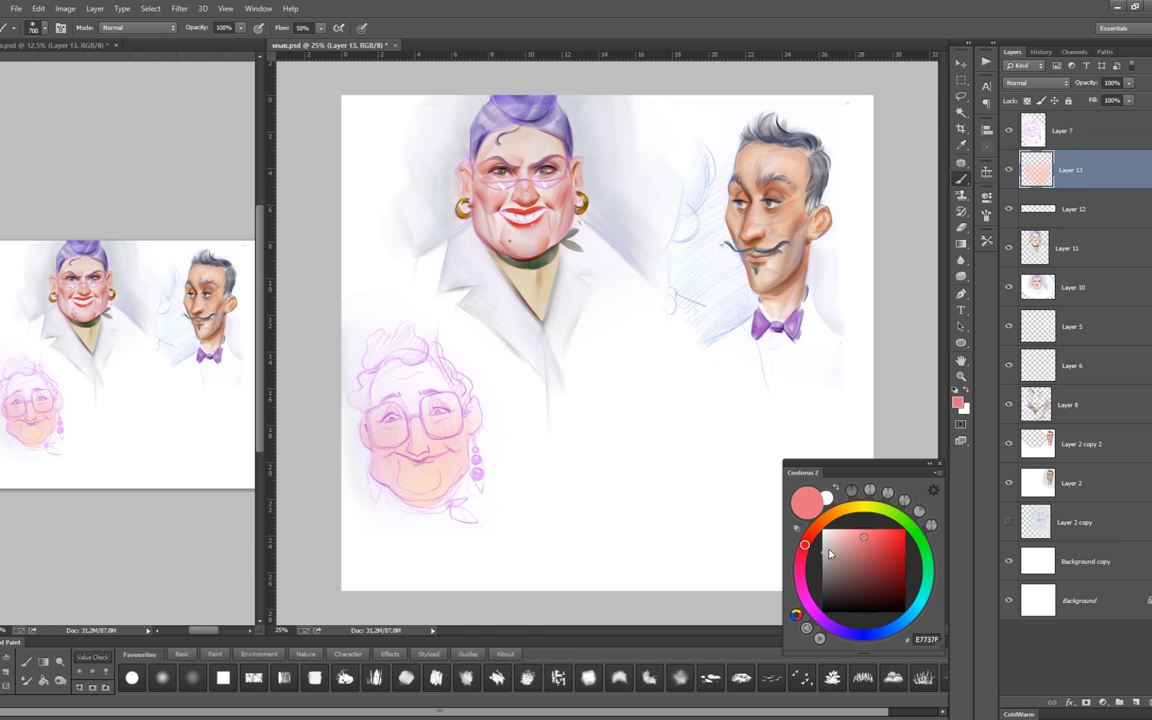
{"action": "left_click", "coordinate": [833, 528]}
Paint cream over the old lady's hair, then pick orange and violet detail tones.
{"action": "left_click", "coordinate": [859, 506]}
{"action": "mouse_move", "coordinate": [334, 406]}
{"action": "left_mouse_down"}
{"action": "mouse_move", "coordinate": [399, 309]}
{"action": "mouse_move", "coordinate": [411, 314]}
{"action": "mouse_move", "coordinate": [385, 397]}
{"action": "left_mouse_up"}
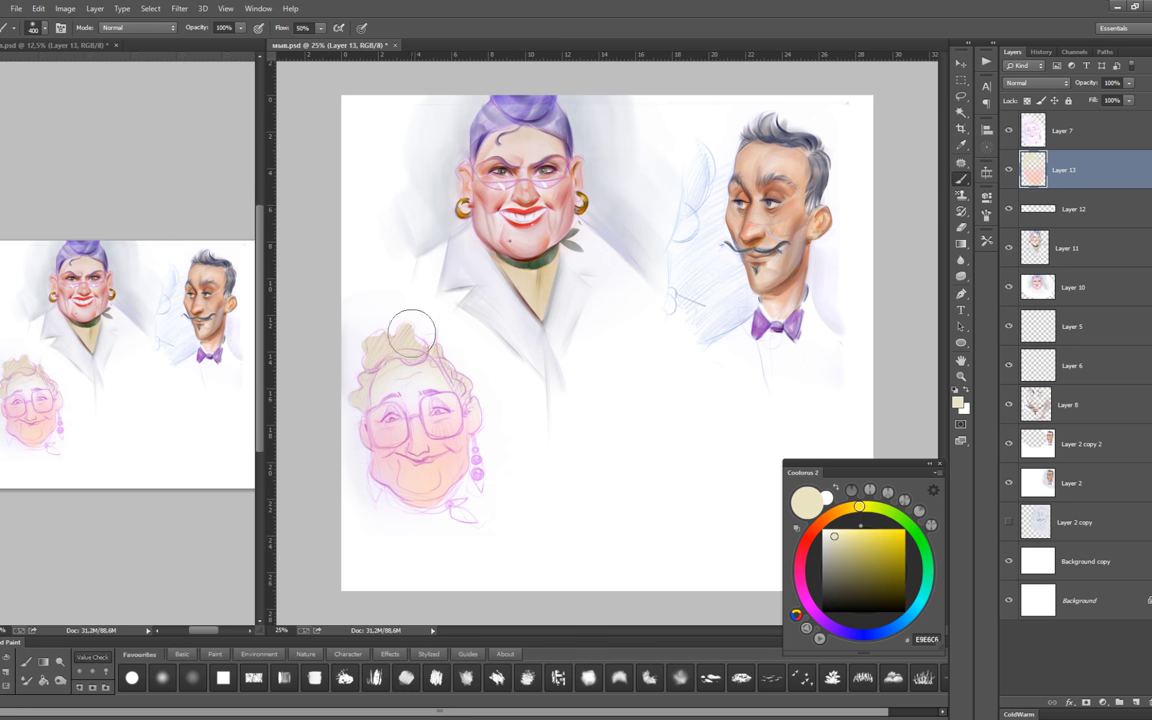
{"action": "left_click", "coordinate": [834, 529]}
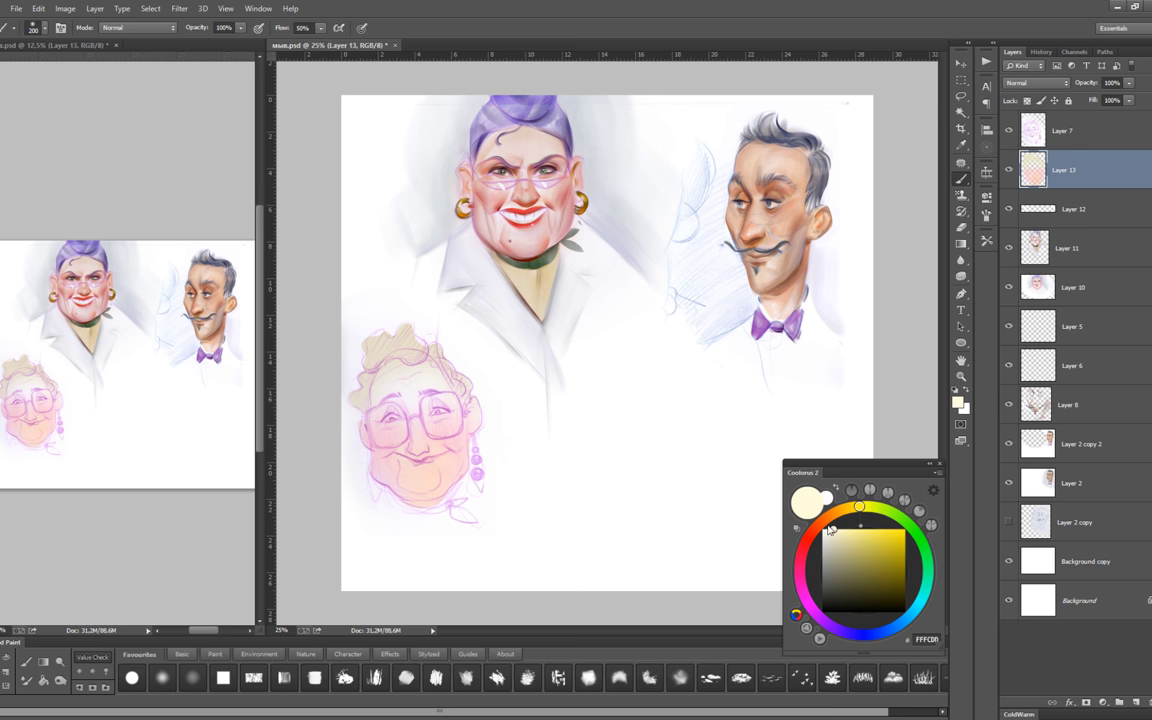
{"action": "left_click", "coordinate": [815, 529]}
{"action": "left_click", "coordinate": [876, 529]}
{"action": "key", "text": "bracketleft"}
{"action": "key", "text": "bracketleft"}
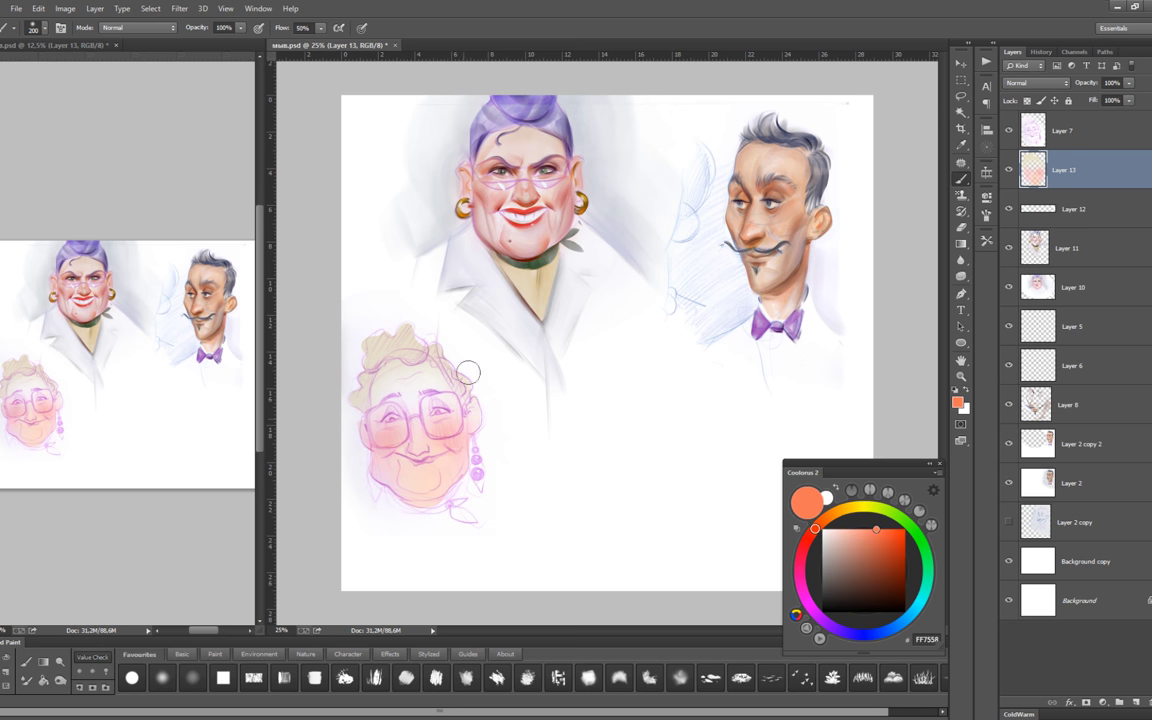
{"action": "left_click", "coordinate": [828, 624]}
{"action": "left_click", "coordinate": [905, 546]}
Zoom in and shade the eyes and glasses rims violet.
{"action": "key", "text": "bracketleft"}
{"action": "key", "text": "bracketleft"}
{"action": "scroll", "coordinate": [390, 432], "scroll_direction": "up", "scroll_amount": 1}
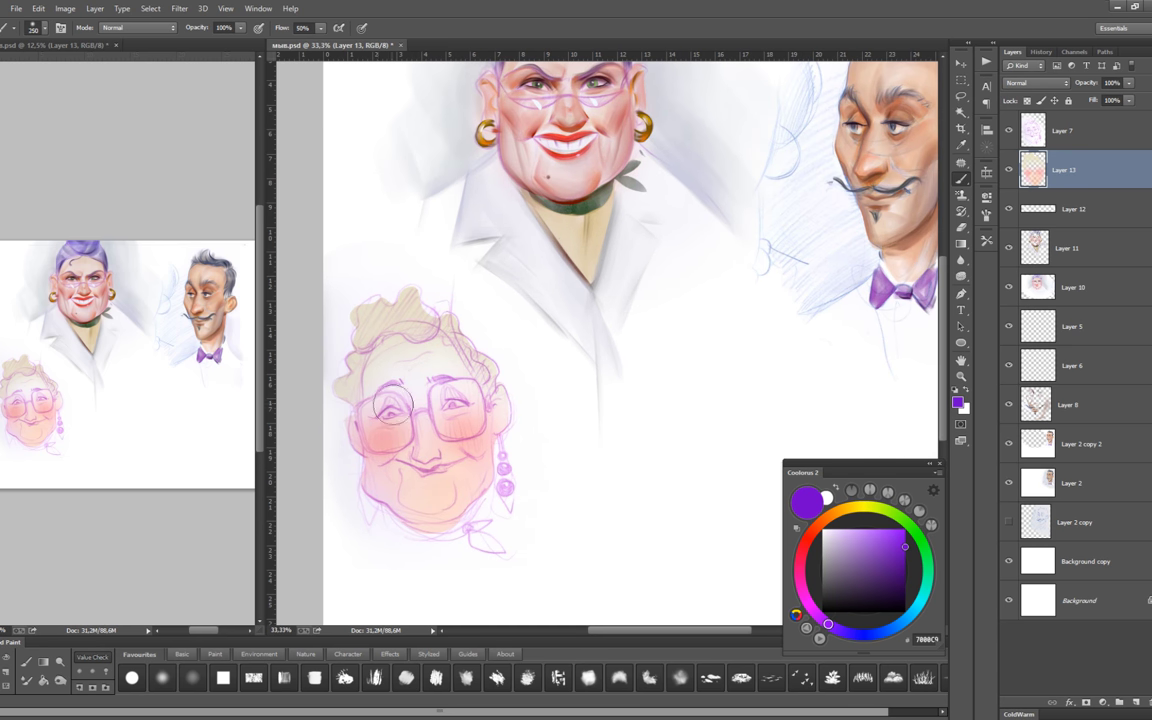
{"action": "left_click_drag", "start_coordinate": [382, 398], "coordinate": [474, 392]}
{"action": "left_click", "coordinate": [905, 591]}
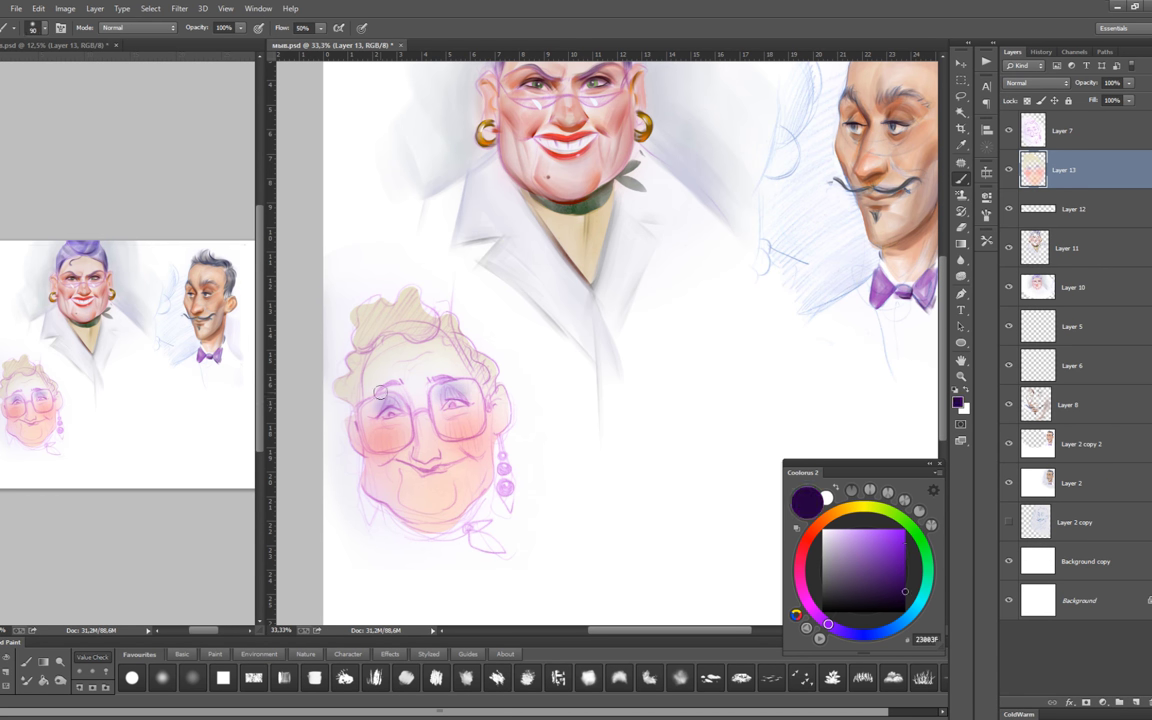
{"action": "key", "text": "bracketleft"}
{"action": "key", "text": "bracketleft"}
{"action": "key", "text": "bracketleft"}
{"action": "key", "text": "bracketright"}
Darken the mouth line with dark green, undoing a trial red stroke.
{"action": "left_click", "coordinate": [806, 562]}
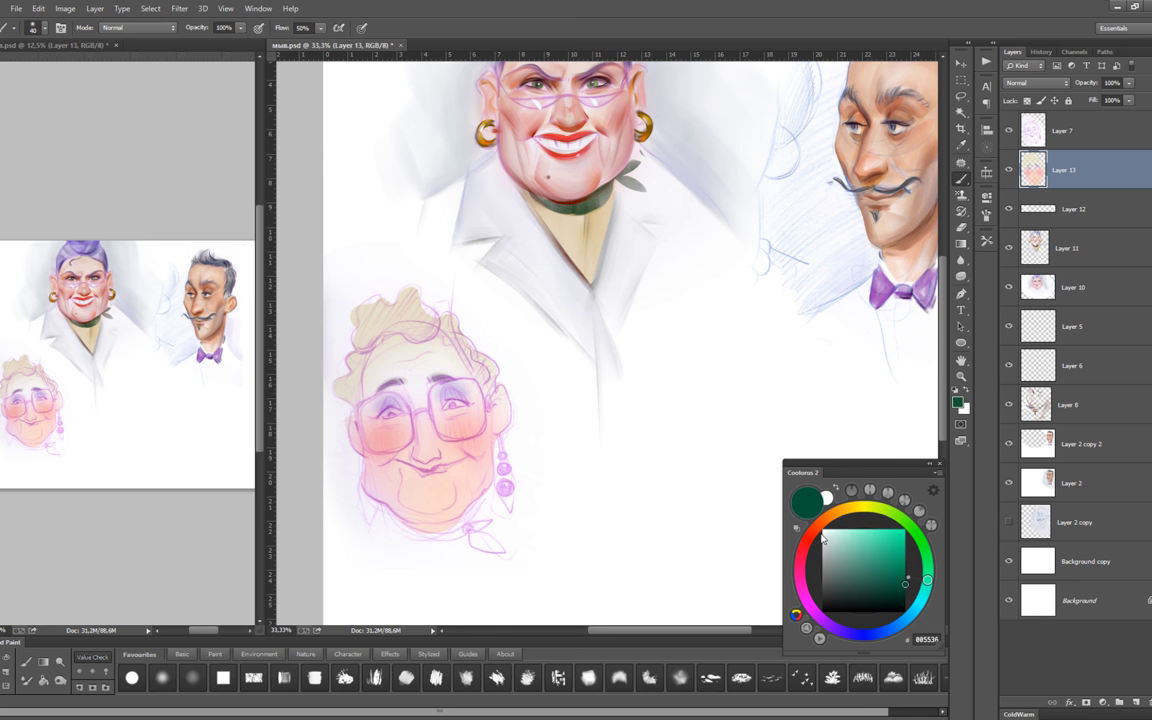
{"action": "left_click_drag", "start_coordinate": [886, 471], "coordinate": [681, 433]}
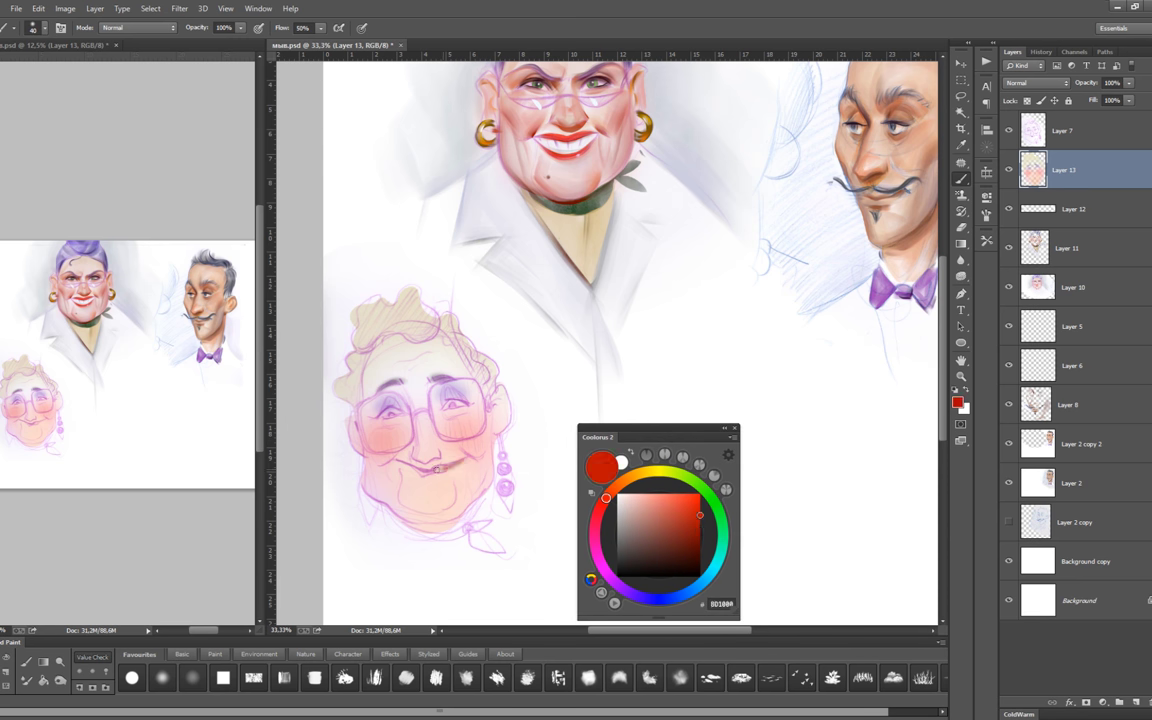
{"action": "left_click_drag", "start_coordinate": [422, 463], "coordinate": [462, 466]}
{"action": "left_click_drag", "start_coordinate": [695, 503], "coordinate": [693, 474]}
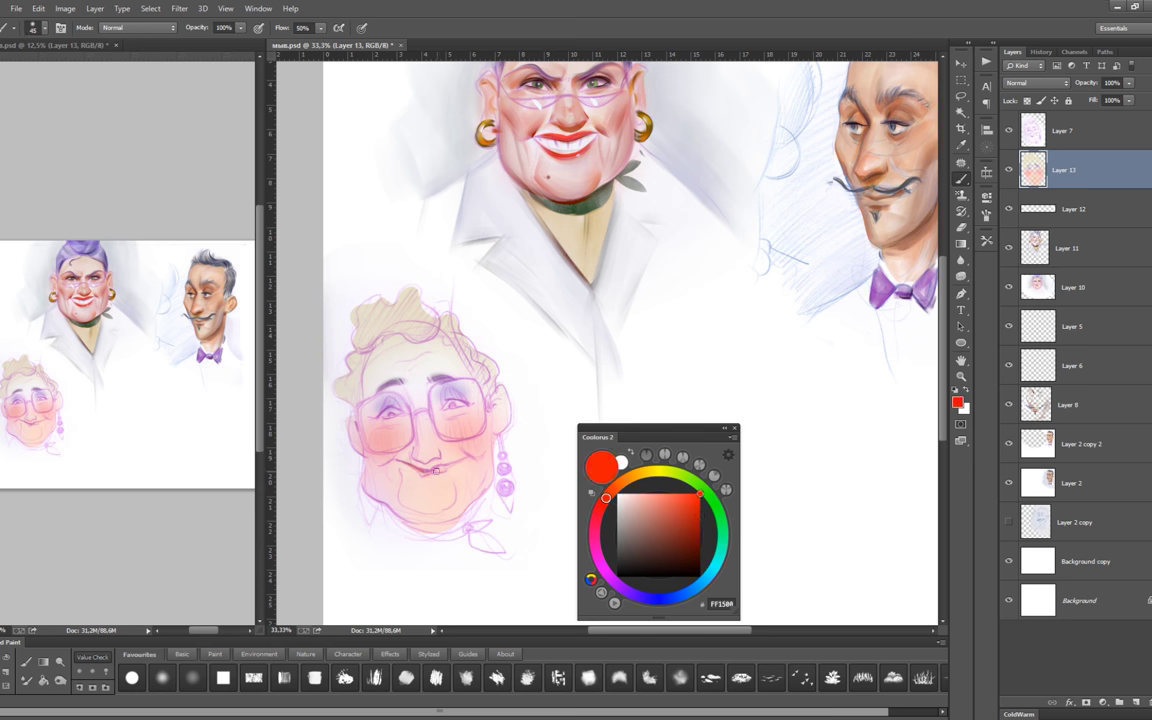
{"action": "key", "text": "ctrl+z"}
{"action": "left_click", "coordinate": [609, 576]}
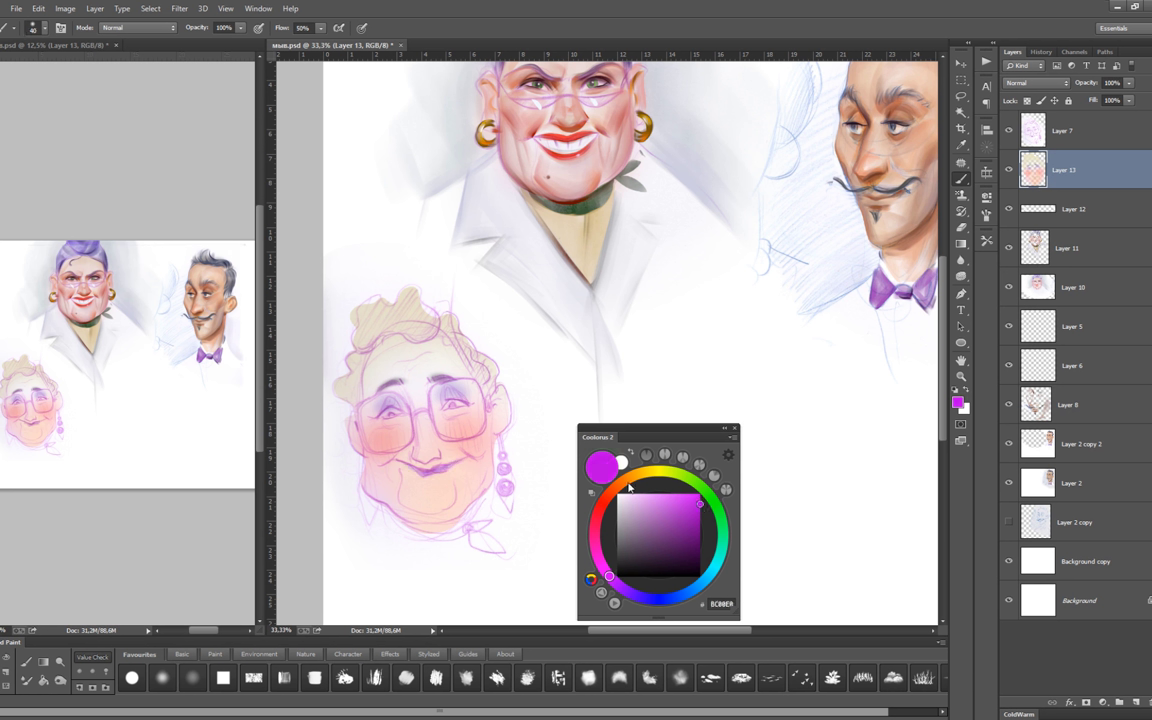
{"action": "left_click_drag", "start_coordinate": [629, 487], "coordinate": [602, 503]}
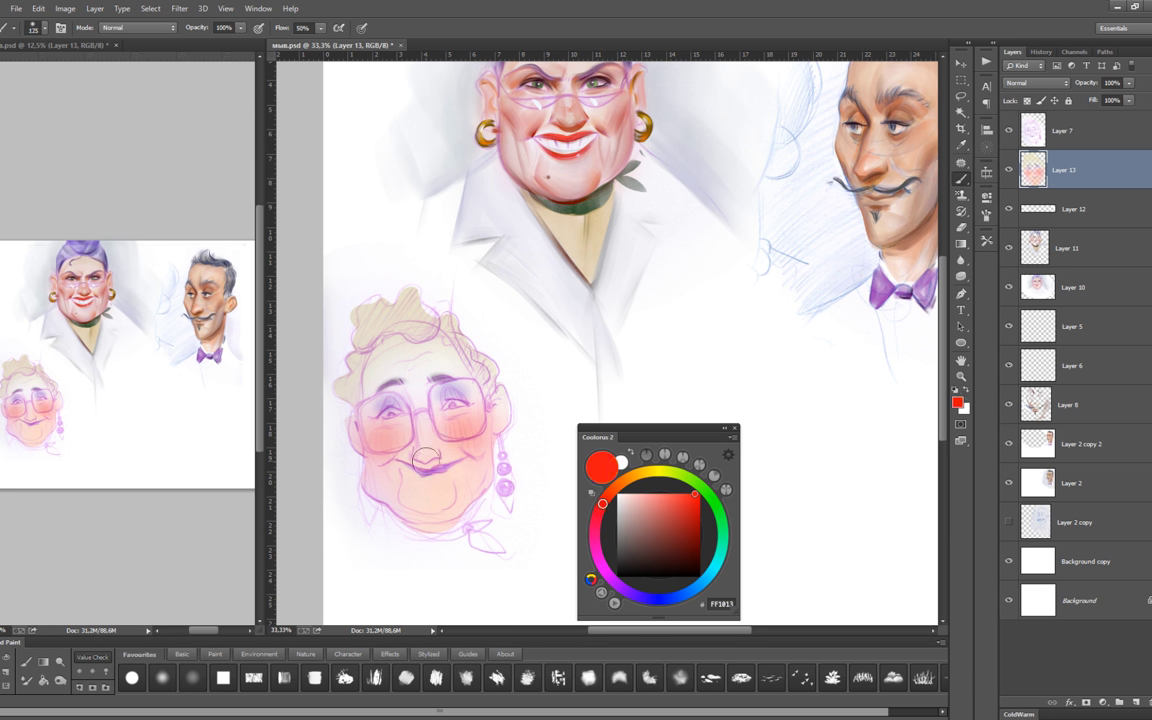
Mix a light pink-cream and repaint the left side of the hair.
{"action": "key", "text": "bracketright"}
{"action": "key", "text": "bracketright"}
{"action": "key", "text": "bracketright"}
{"action": "left_click", "coordinate": [620, 483]}
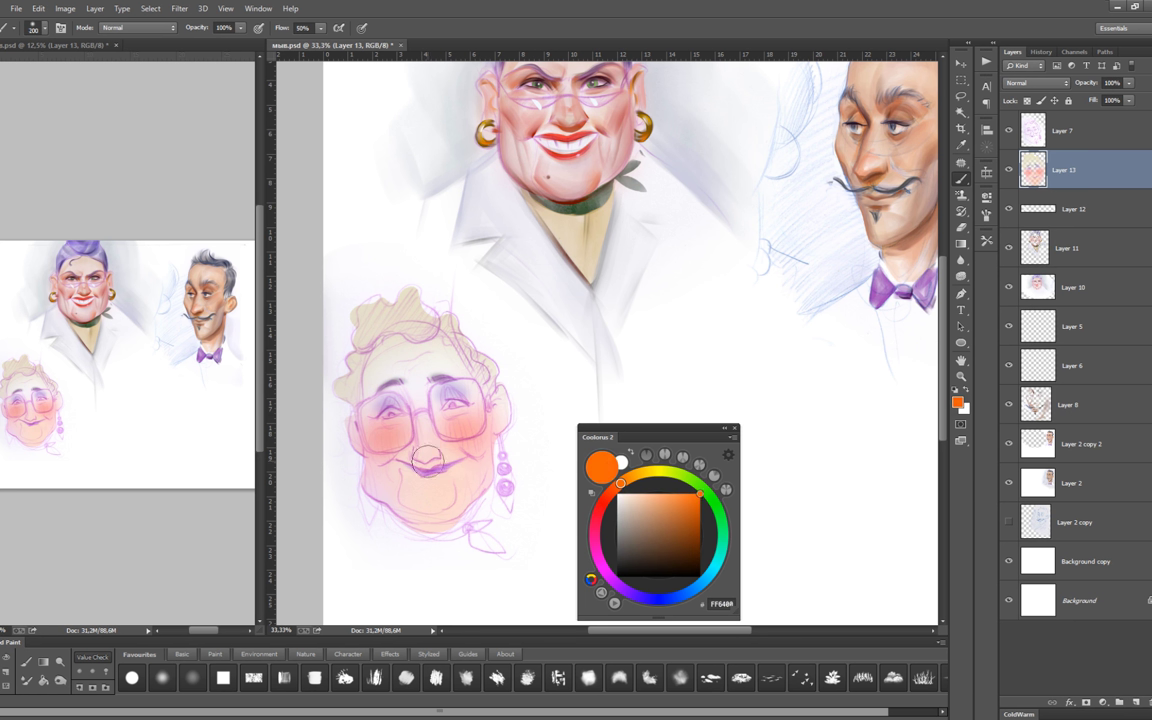
{"action": "key", "text": "bracketleft"}
{"action": "key", "text": "bracketleft"}
{"action": "key", "text": "bracketleft"}
{"action": "left_click", "coordinate": [681, 493]}
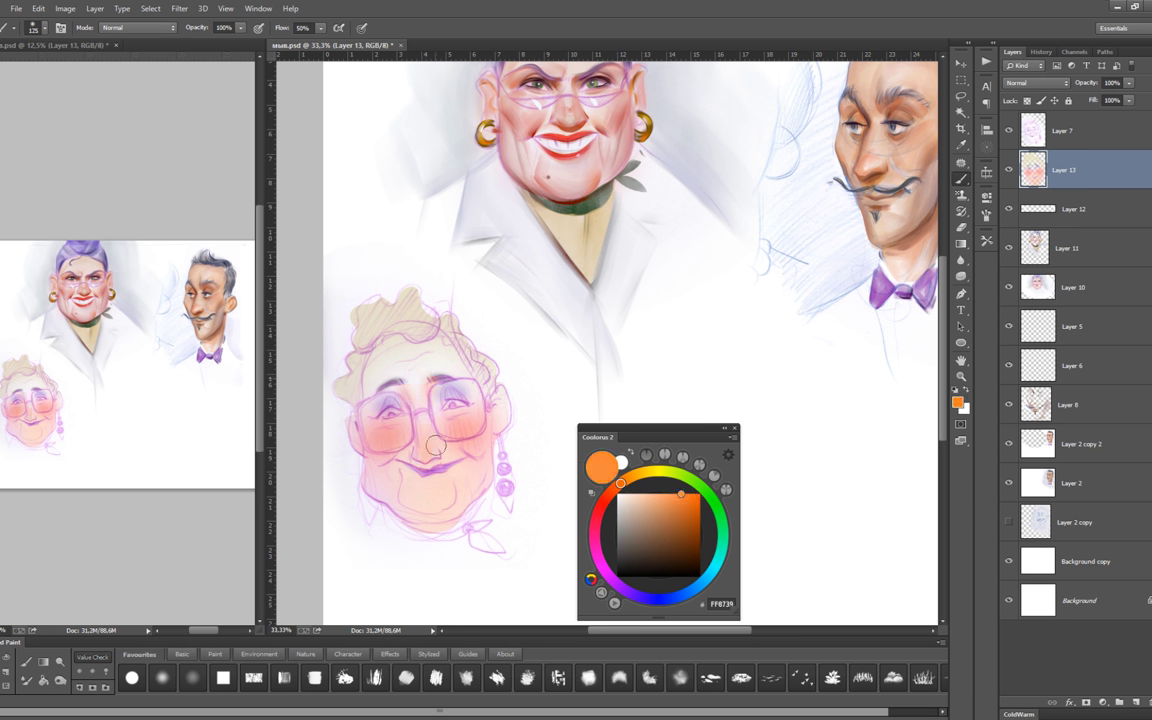
{"action": "key", "text": "bracketleft"}
{"action": "left_click", "coordinate": [625, 494]}
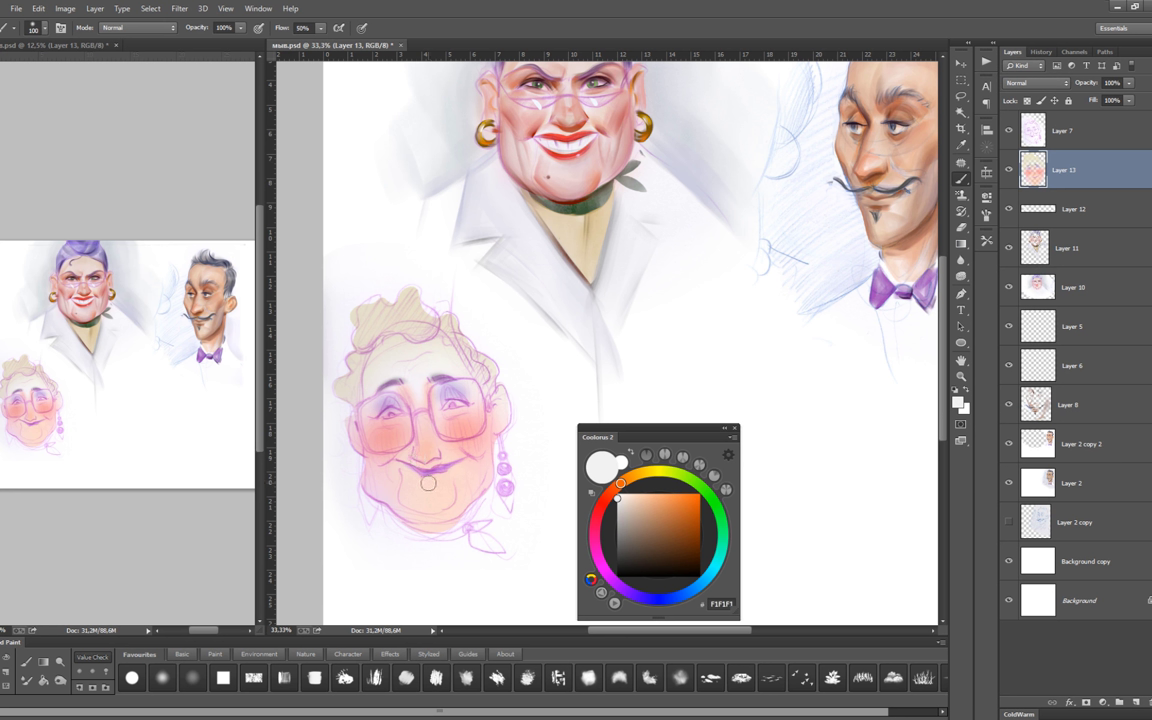
{"action": "left_click", "coordinate": [642, 495]}
{"action": "left_click", "coordinate": [355, 333], "text": "alt"}
{"action": "left_click", "coordinate": [397, 378], "text": "alt"}
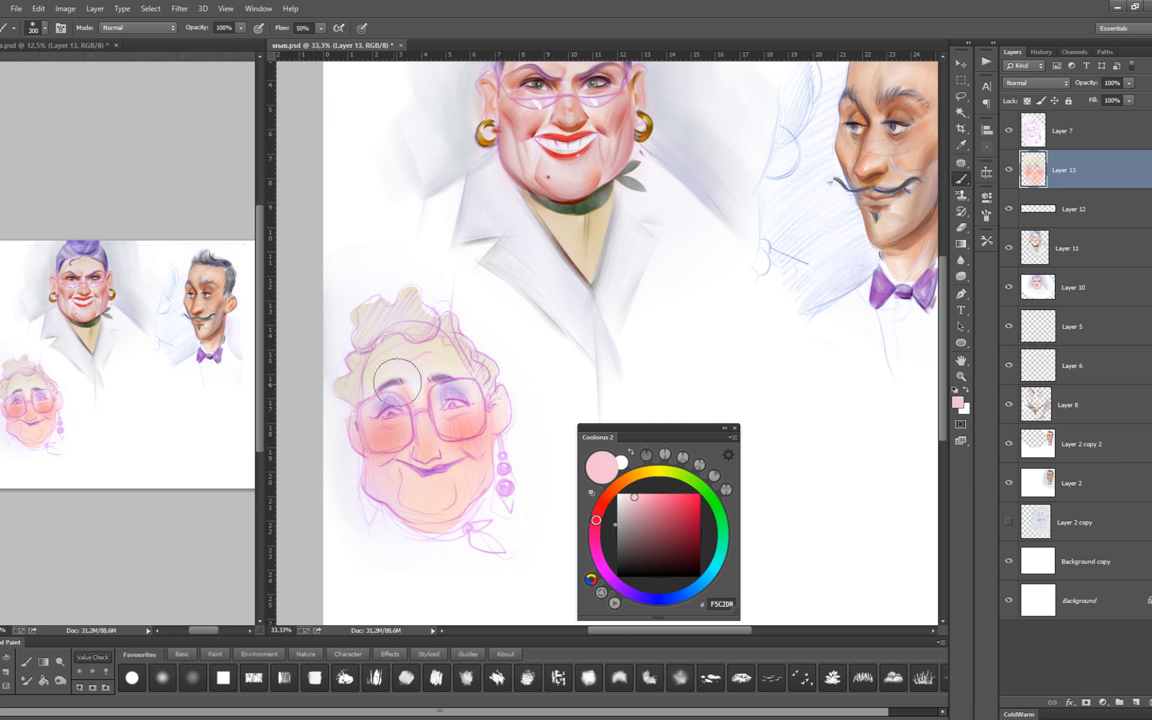
{"action": "key", "text": "bracketleft"}
{"action": "key", "text": "bracketleft"}
{"action": "left_click_drag", "start_coordinate": [340, 310], "coordinate": [345, 365]}
Paint a fine near-black line along the left eye with a tiny brush.
{"action": "key", "text": "bracketleft"}
{"action": "key", "text": "bracketleft"}
{"action": "key", "text": "bracketleft"}
{"action": "left_click", "coordinate": [458, 405], "text": "alt"}
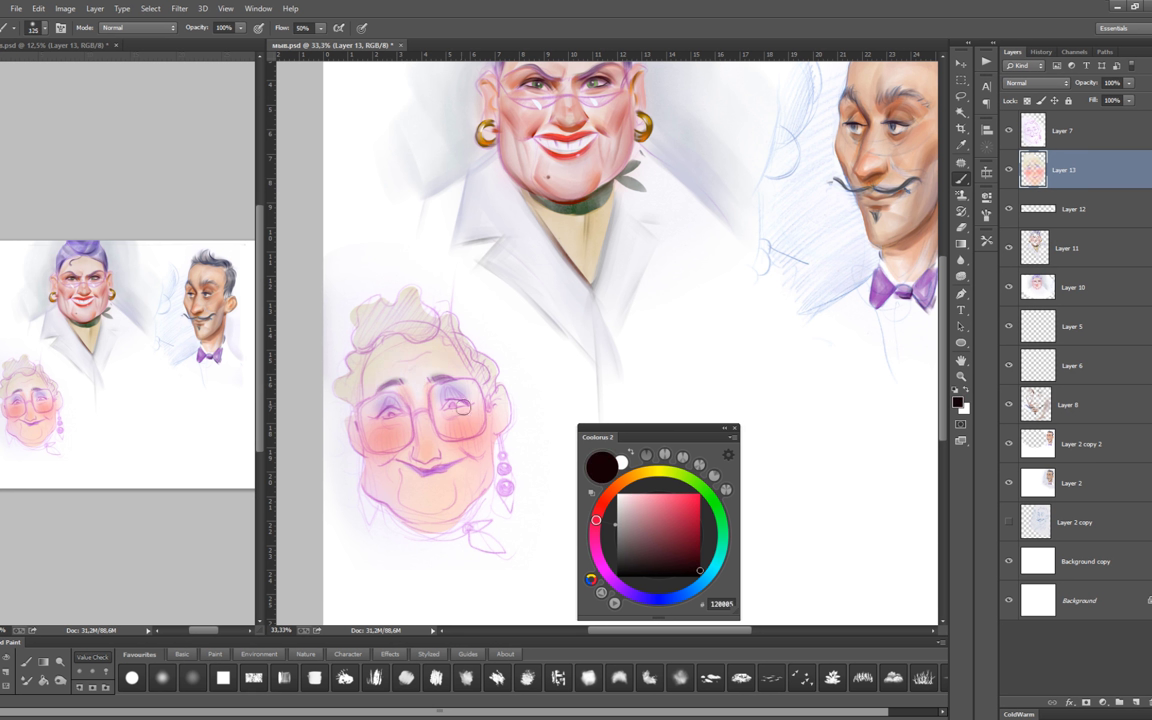
{"action": "key", "text": "bracketleft"}
{"action": "key", "text": "bracketleft"}
{"action": "key", "text": "bracketleft"}
{"action": "key", "text": "bracketleft"}
{"action": "left_click_drag", "start_coordinate": [380, 414], "coordinate": [399, 409]}
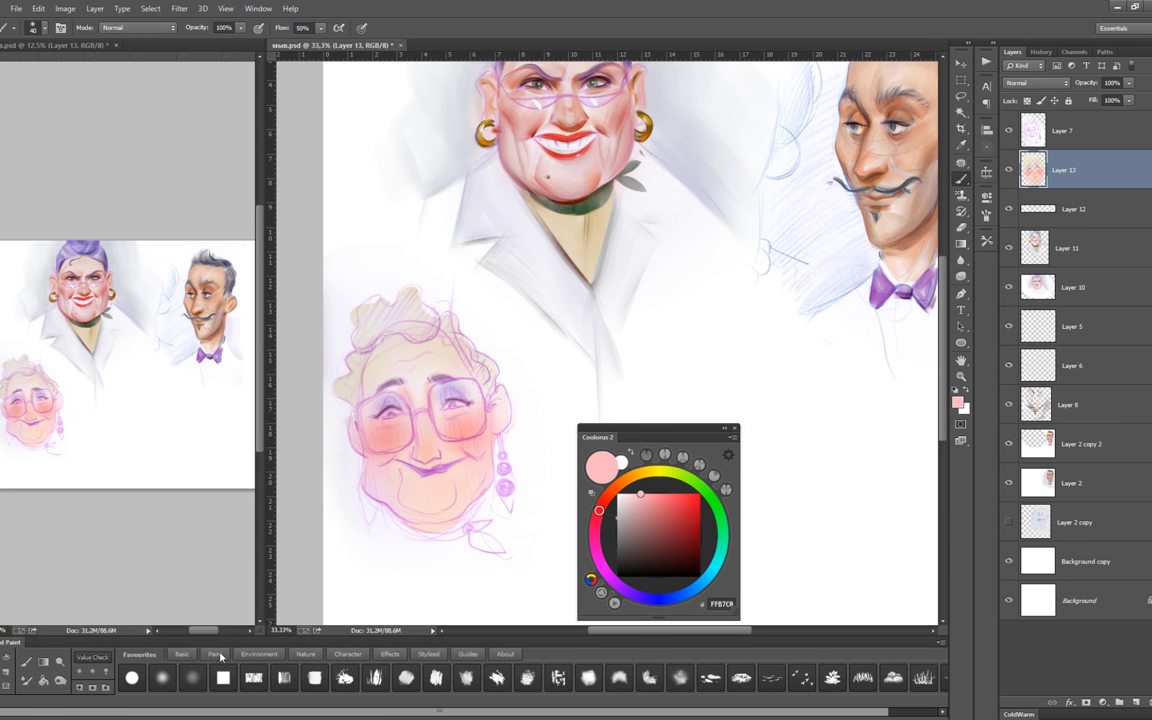
With a textured brush, paint peach on the lower cheeks and chin and red blush on both cheeks.
{"action": "left_click", "coordinate": [432, 512], "text": "alt"}
{"action": "left_click_drag", "start_coordinate": [432, 505], "coordinate": [391, 508]}
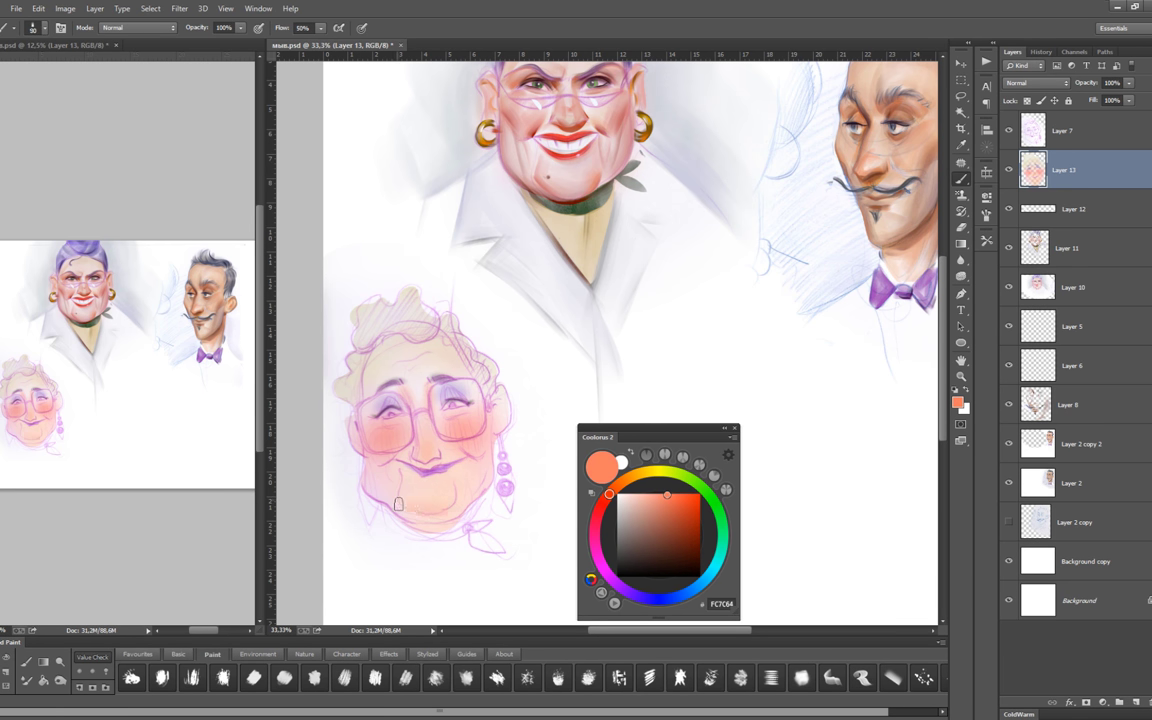
{"action": "left_click", "coordinate": [685, 517]}
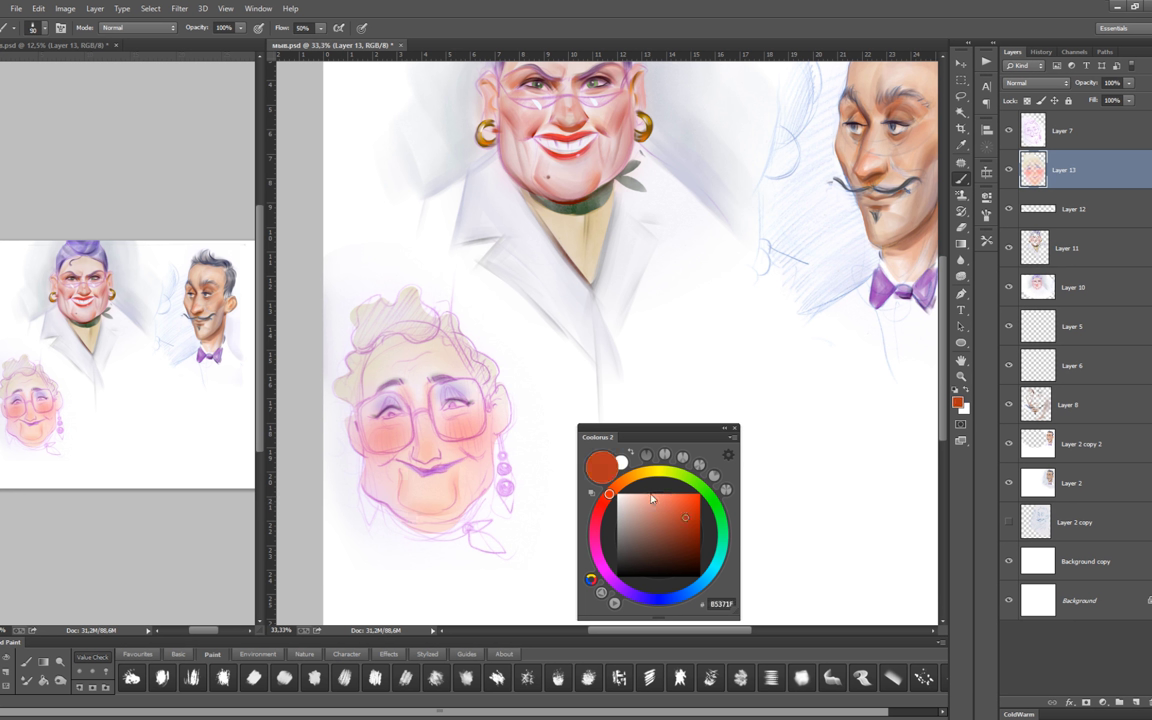
{"action": "left_click_drag", "start_coordinate": [476, 463], "coordinate": [430, 420]}
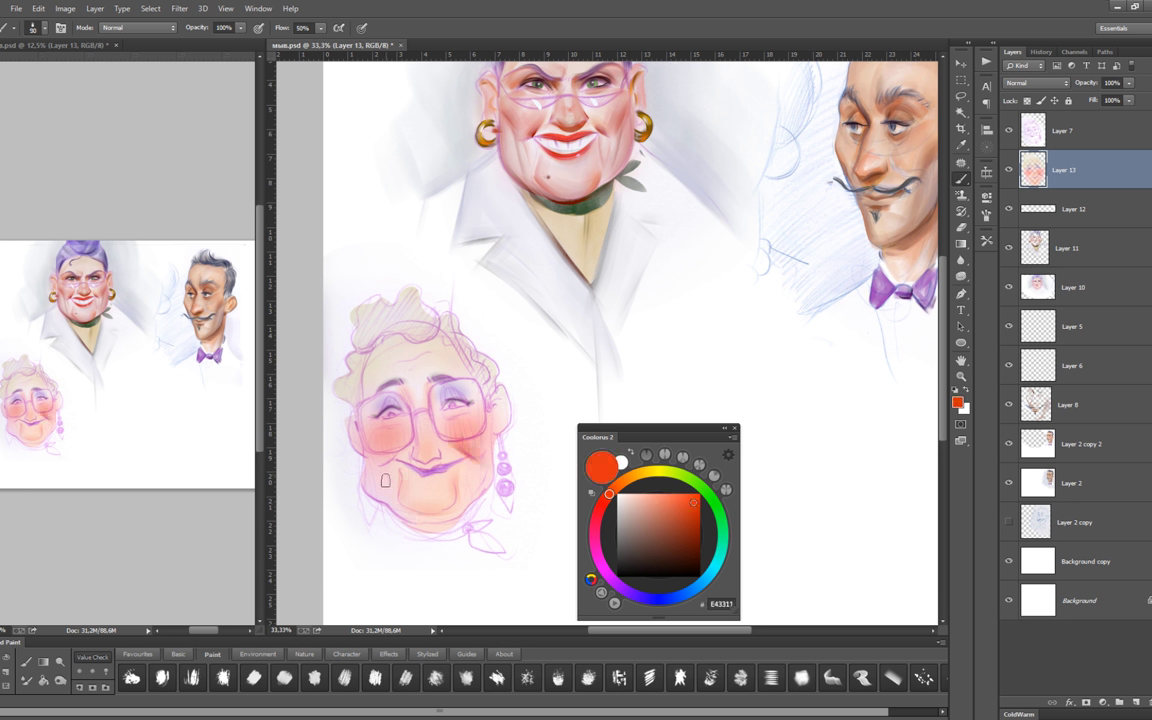
{"action": "left_click_drag", "start_coordinate": [350, 430], "coordinate": [375, 454]}
{"action": "left_click_drag", "start_coordinate": [340, 410], "coordinate": [378, 438]}
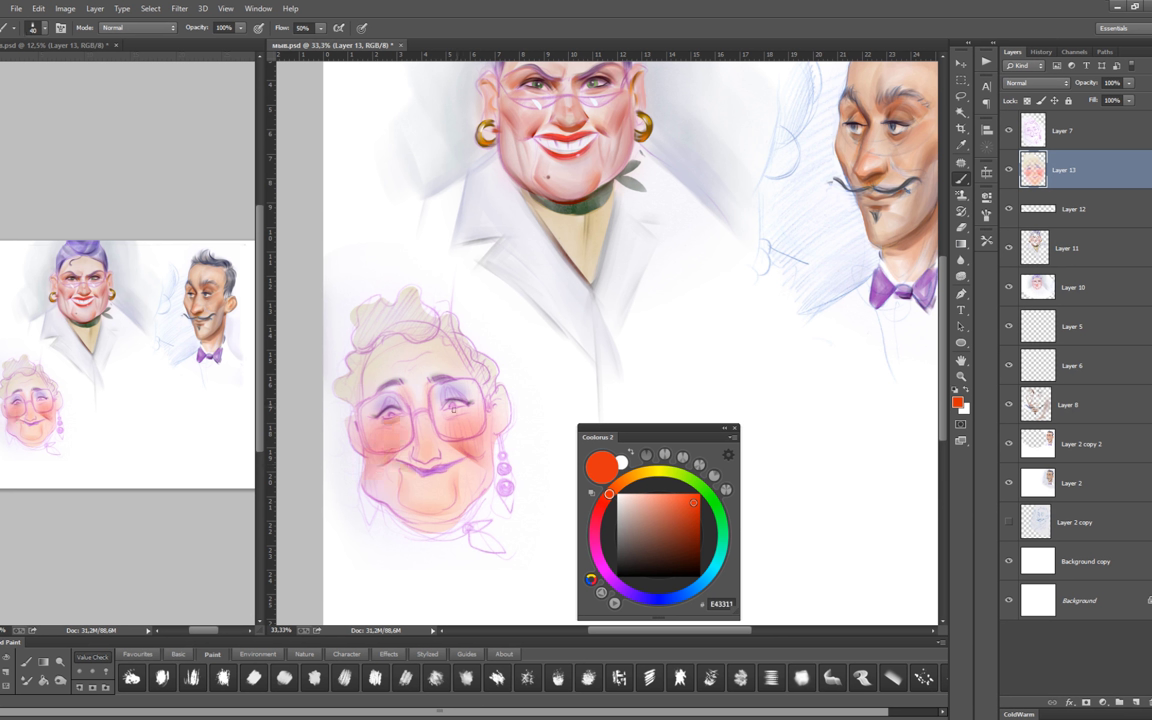
Paint dark brown lines around the left eye and the upper rim of its lens.
{"action": "left_click", "coordinate": [624, 481]}
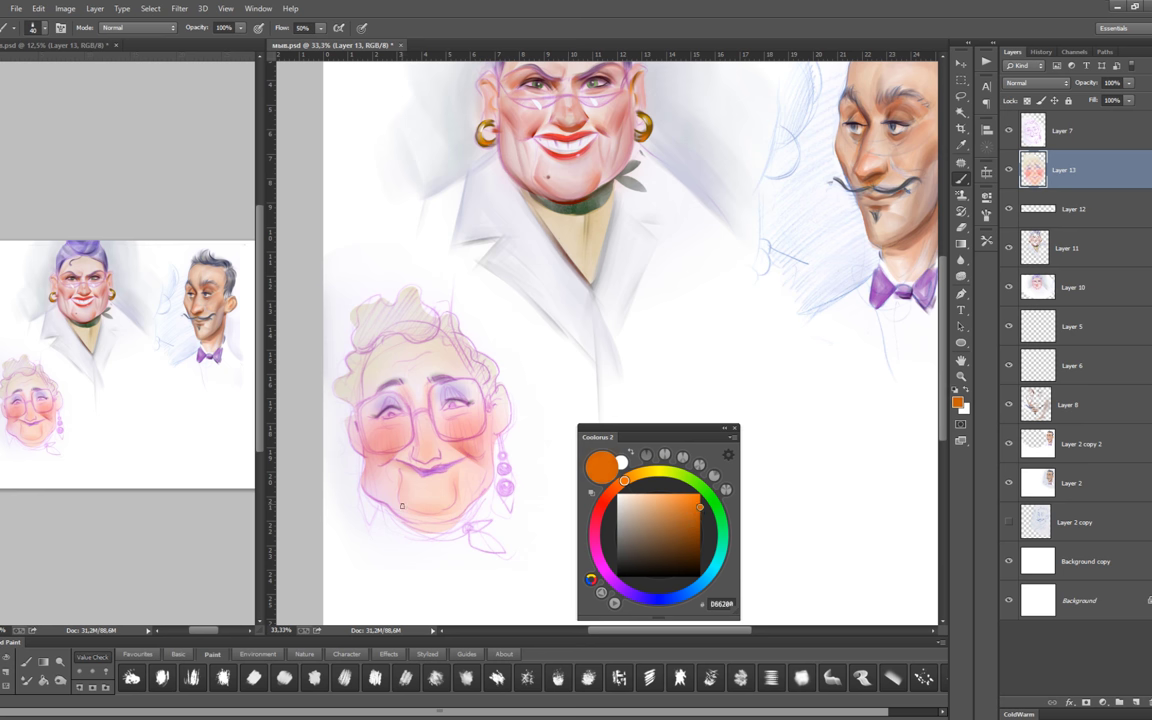
{"action": "scroll", "coordinate": [375, 421], "scroll_direction": "up", "scroll_amount": 1}
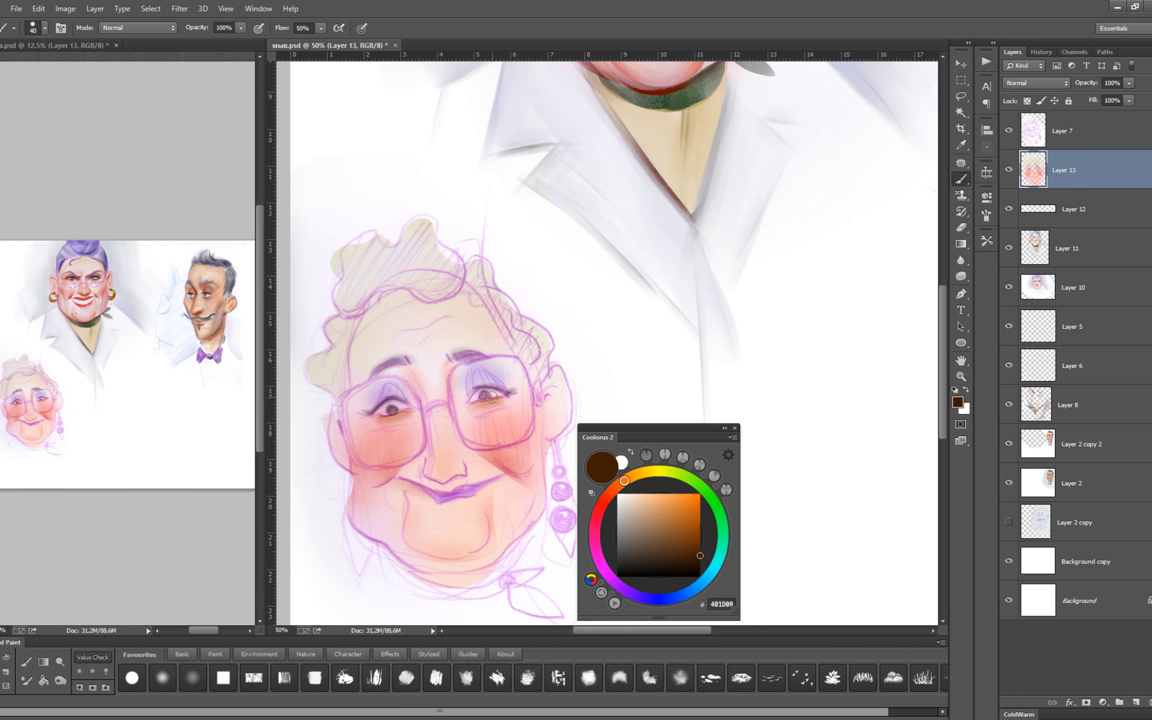
{"action": "left_click", "coordinate": [710, 574]}
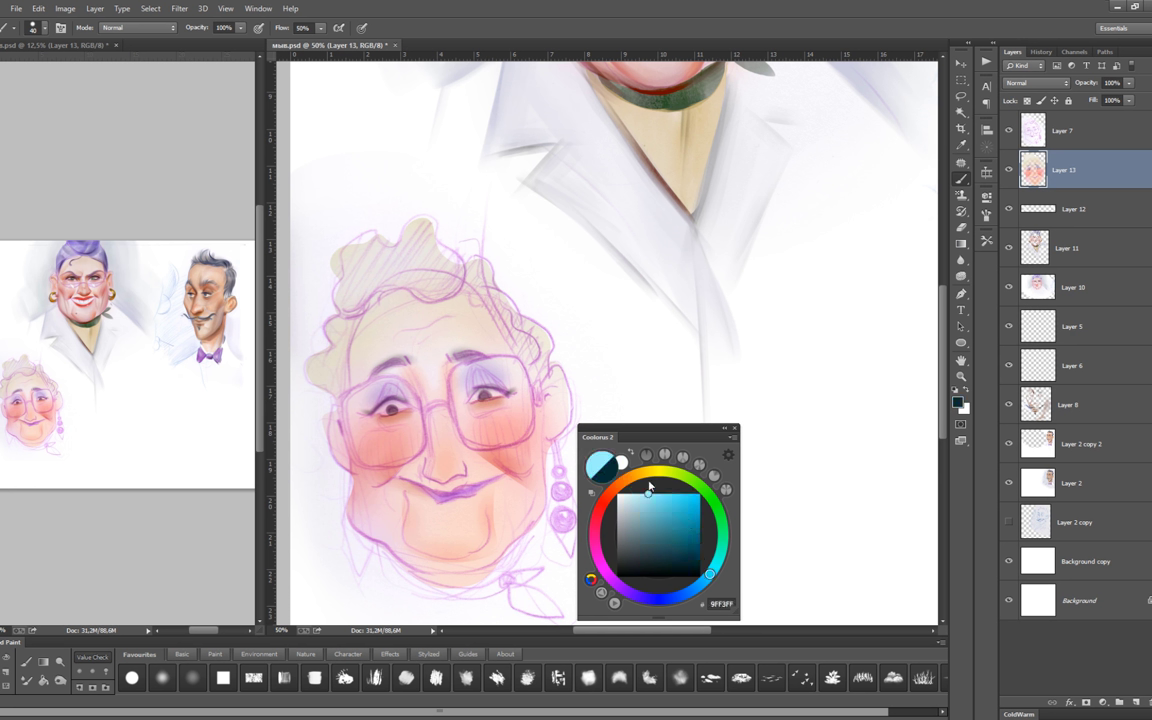
{"action": "left_click", "coordinate": [640, 493]}
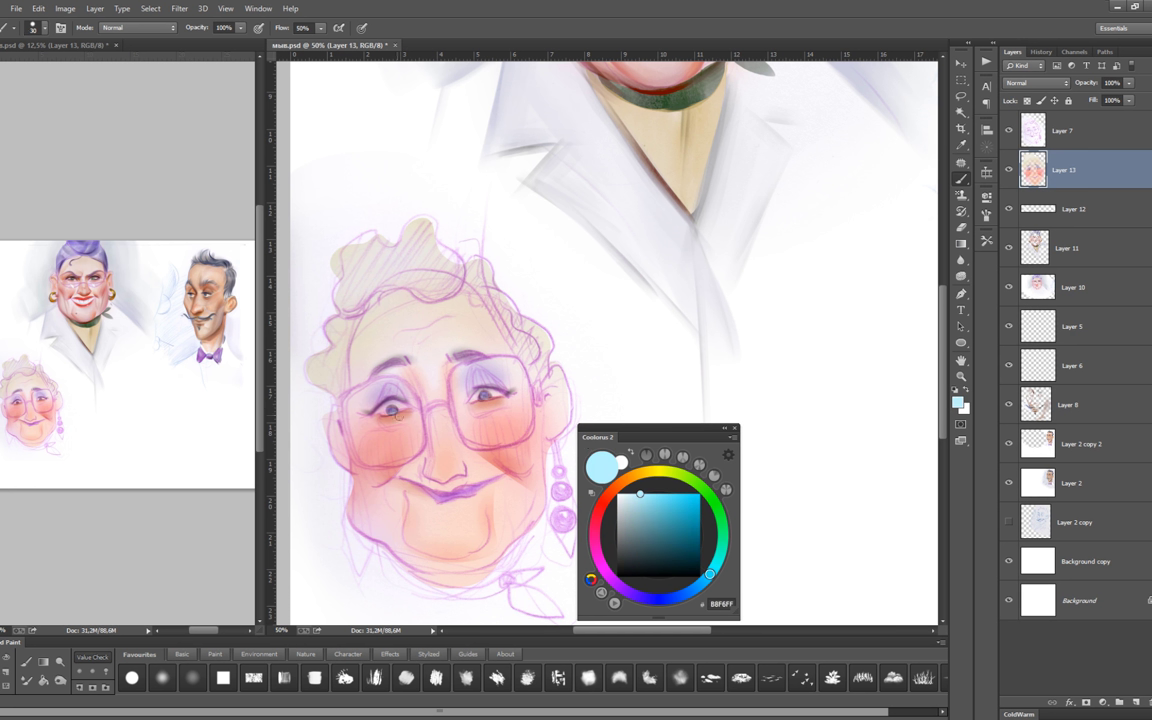
{"action": "left_click", "coordinate": [700, 556]}
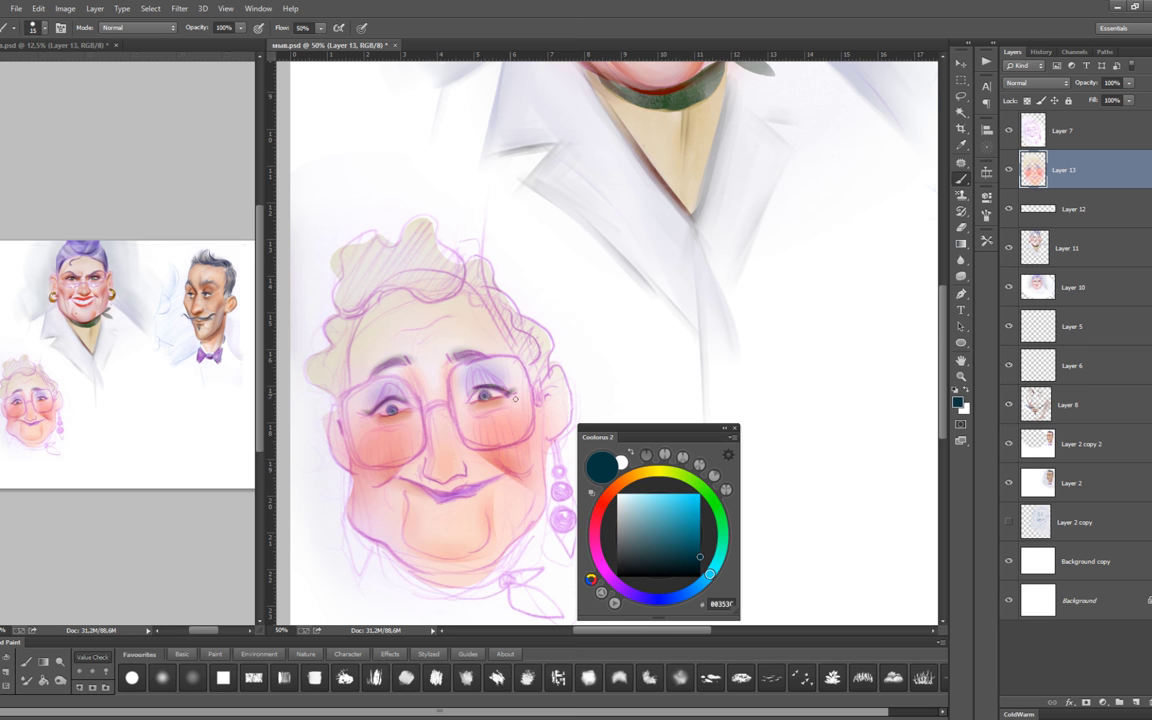
{"action": "scroll", "coordinate": [434, 393], "scroll_direction": "down", "scroll_amount": 1}
{"action": "left_click", "coordinate": [608, 494]}
{"action": "left_click", "coordinate": [668, 551]}
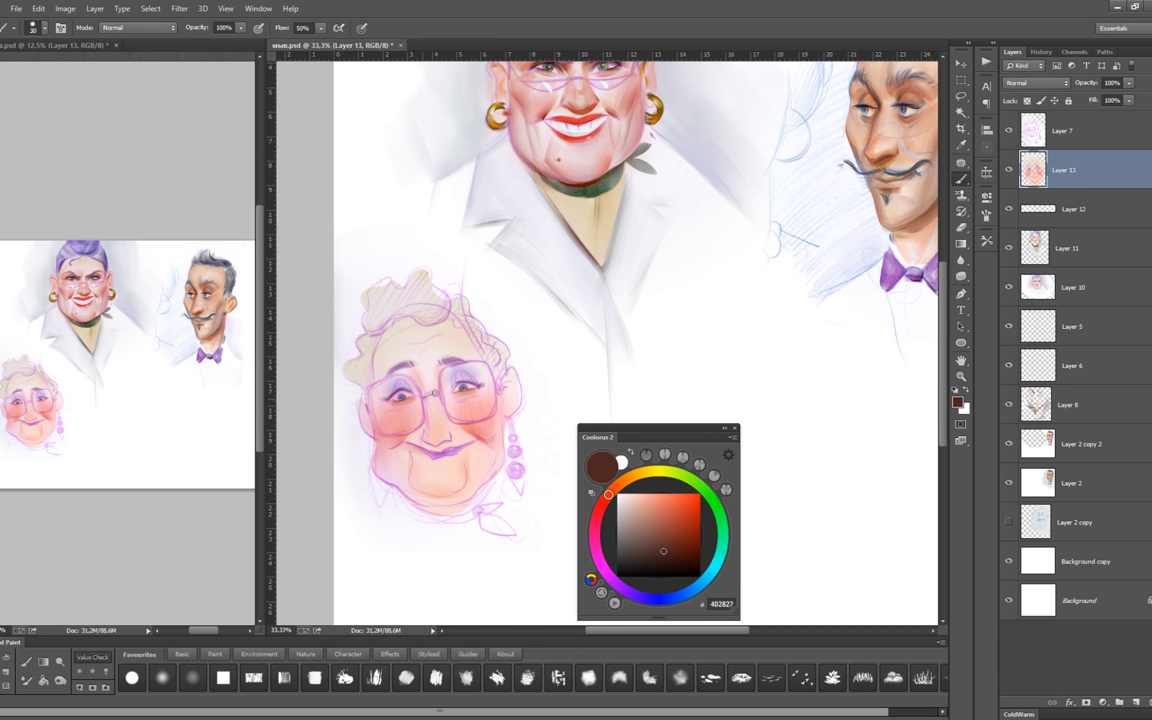
{"action": "left_click_drag", "start_coordinate": [384, 395], "coordinate": [389, 436]}
{"action": "left_click_drag", "start_coordinate": [379, 386], "coordinate": [445, 387]}
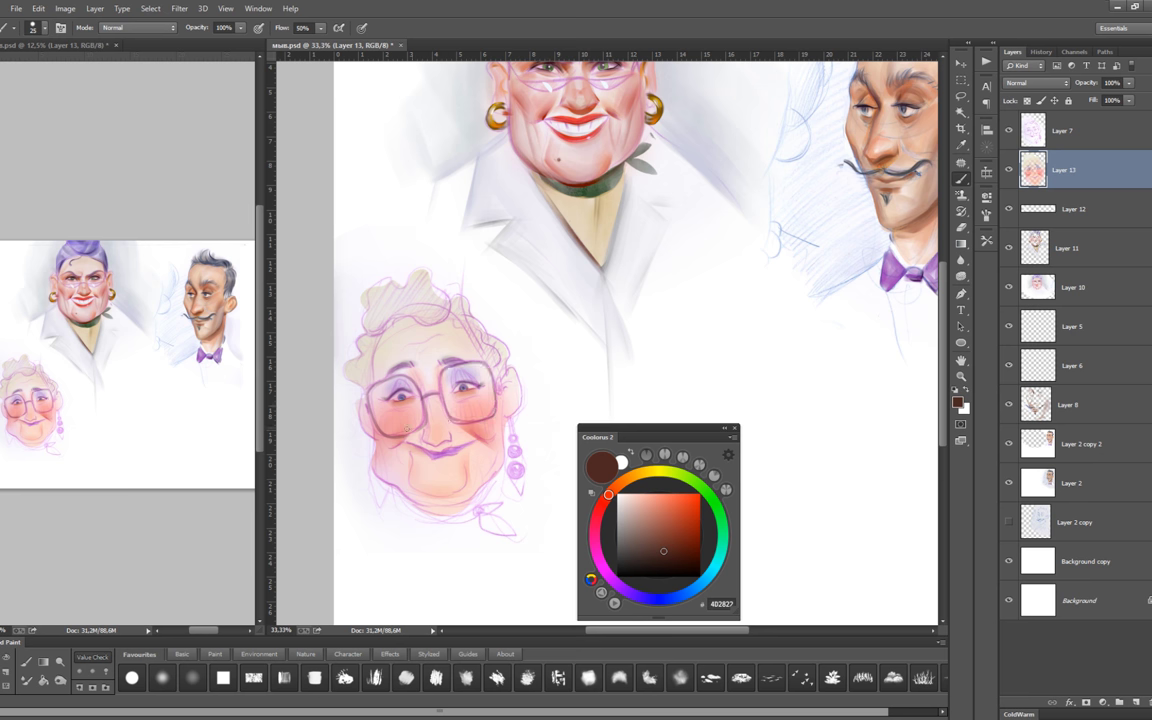
Add a new layer, lasso around both glasses lenses, and clear the selection.
{"action": "key", "text": "ctrl+shift+alt+n"}
{"action": "key", "text": "l"}
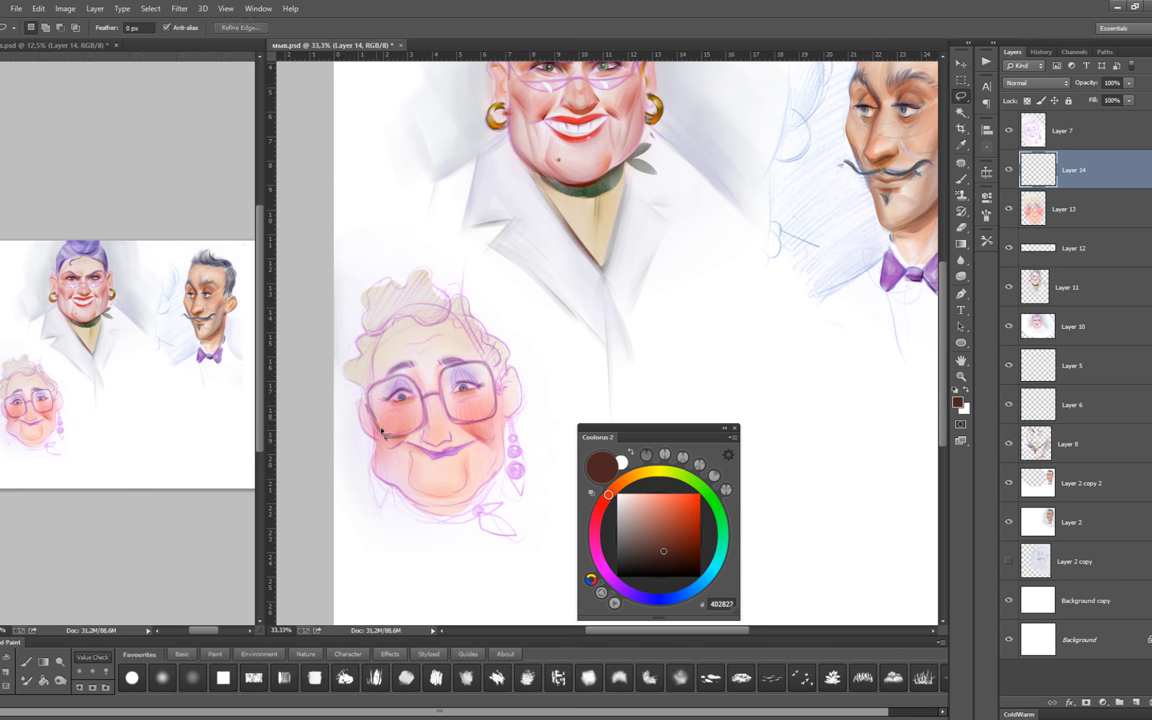
{"action": "left_click_drag", "start_coordinate": [398, 440], "coordinate": [484, 370]}
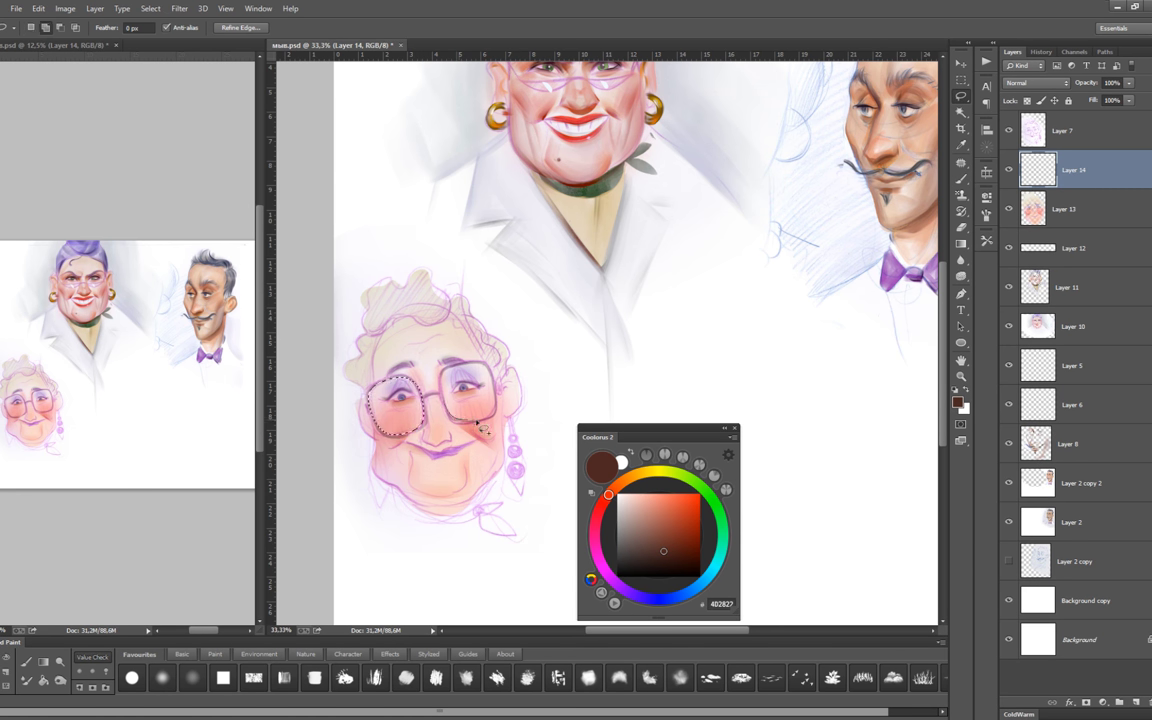
{"action": "left_click_drag", "start_coordinate": [484, 370], "coordinate": [445, 405]}
{"action": "key", "text": "alt+BackSpace"}
{"action": "key", "text": "ctrl+d"}
{"action": "key", "text": "b"}
Brush a pale blue tint across the glasses lenses, redoing strokes at different brush sizes.
{"action": "key", "text": "bracketright"}
{"action": "key", "text": "bracketright"}
{"action": "key", "text": "bracketright"}
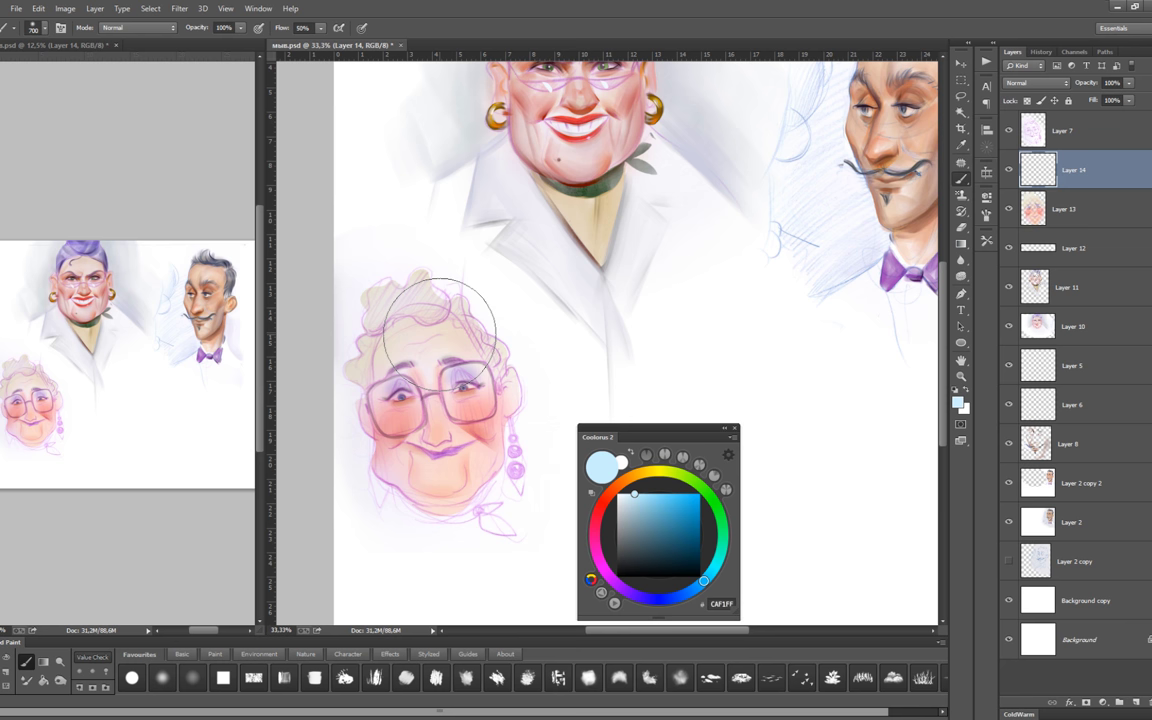
{"action": "key", "text": "bracketleft"}
{"action": "key", "text": "bracketleft"}
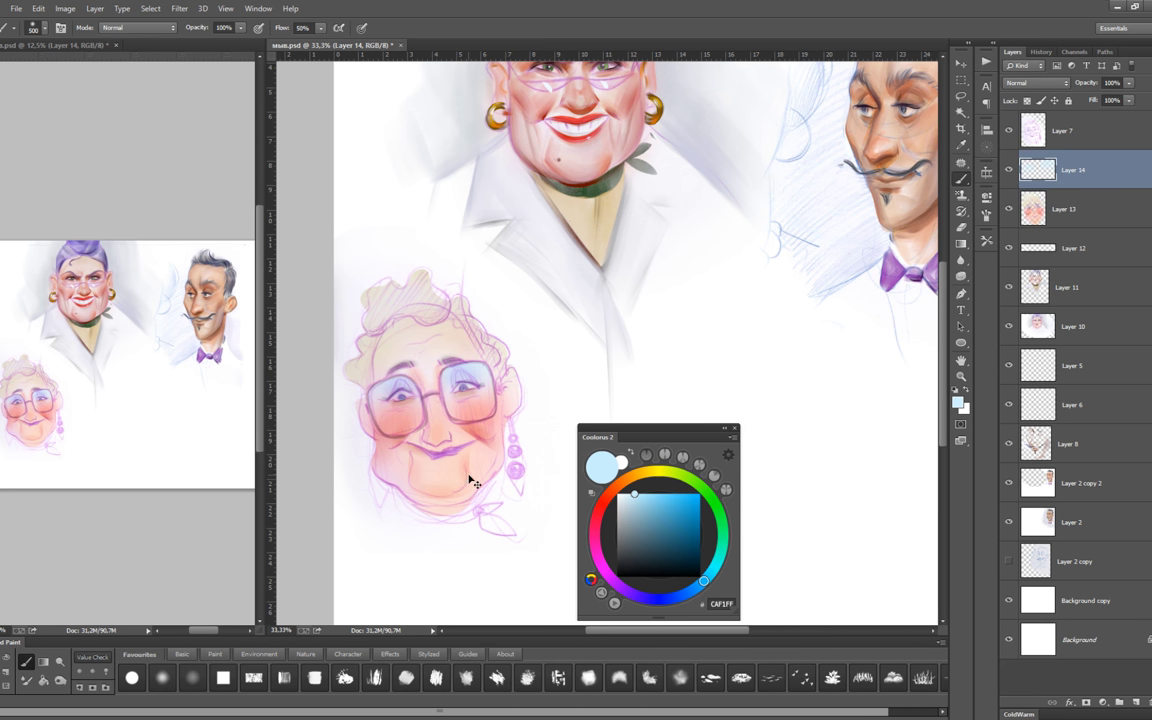
{"action": "left_click_drag", "start_coordinate": [380, 400], "coordinate": [470, 395]}
{"action": "key", "text": "ctrl+z"}
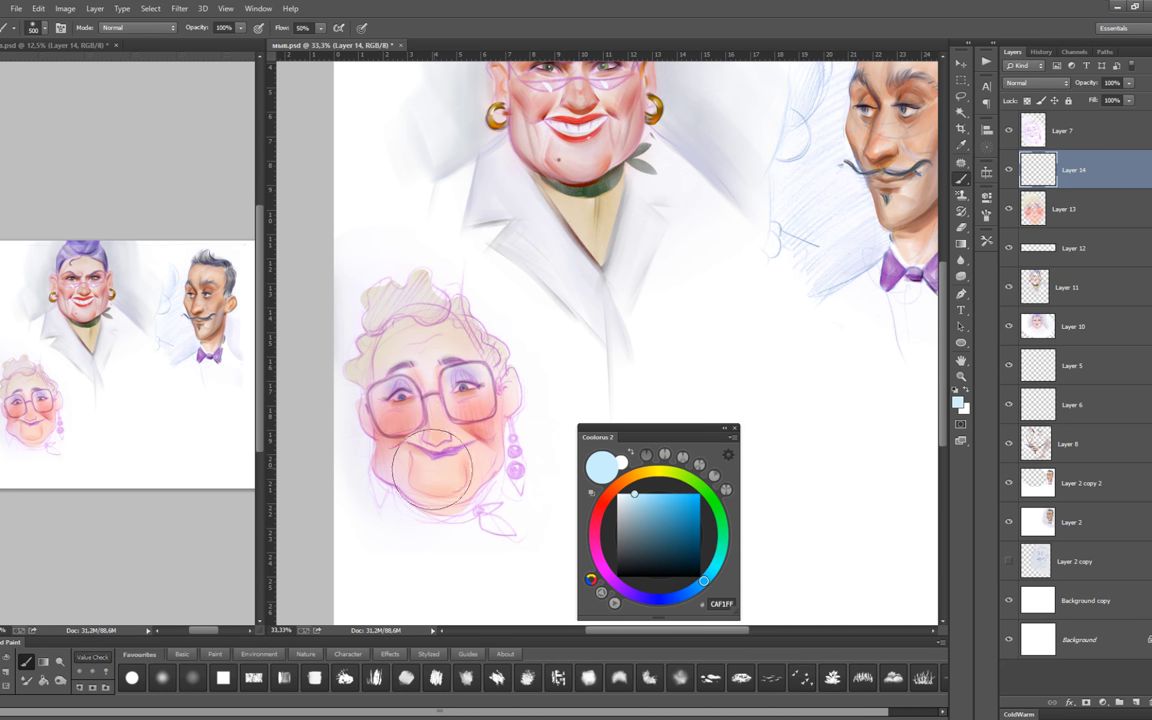
{"action": "key", "text": "bracketleft"}
{"action": "key", "text": "bracketleft"}
{"action": "key", "text": "bracketleft"}
{"action": "left_click_drag", "start_coordinate": [505, 437], "coordinate": [440, 375]}
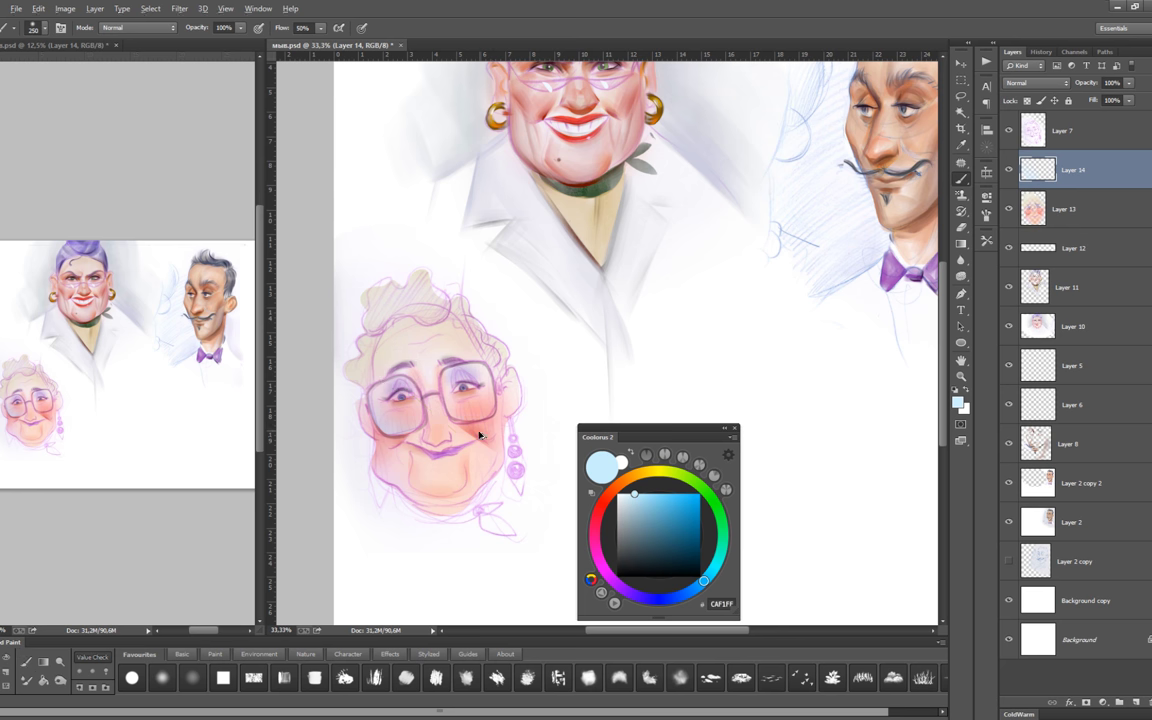
{"action": "key", "text": "bracketright"}
{"action": "key", "text": "bracketright"}
{"action": "key", "text": "bracketright"}
{"action": "left_click_drag", "start_coordinate": [515, 362], "coordinate": [340, 397]}
{"action": "key", "text": "bracketleft"}
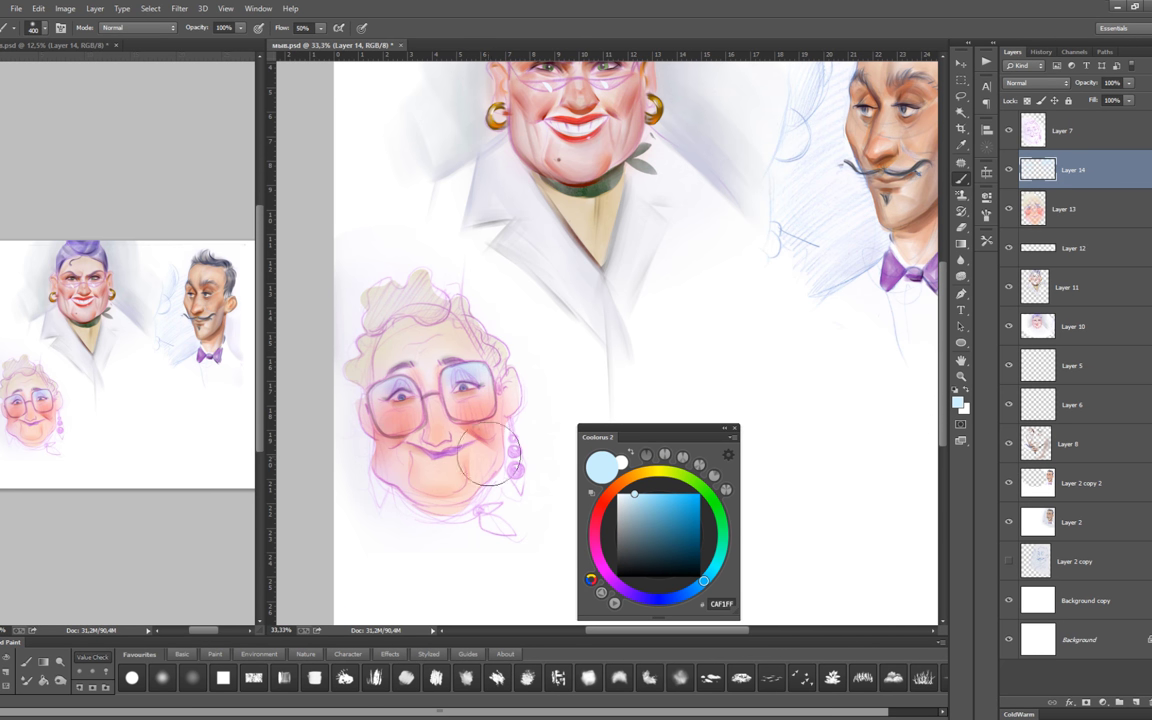
{"action": "key", "text": "ctrl+shift+alt+n"}
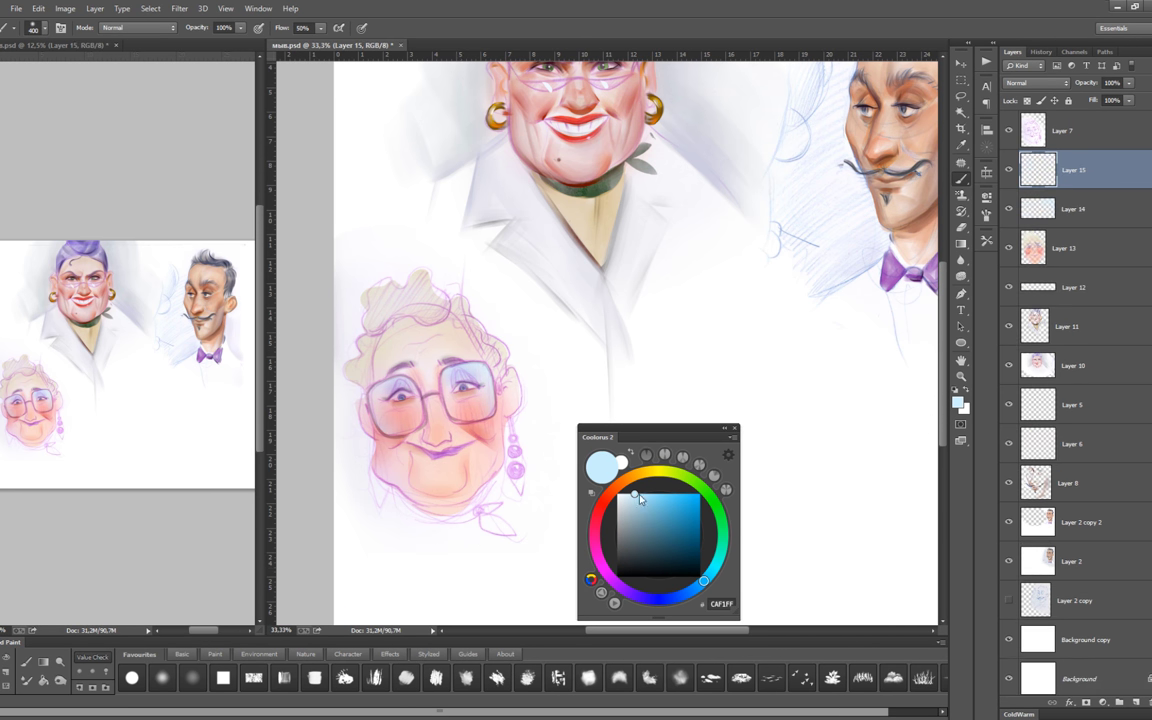
Paint a white glare strip diagonally across the glasses and soften it with the Eraser.
{"action": "key", "text": "d"}
{"action": "key", "text": "x"}
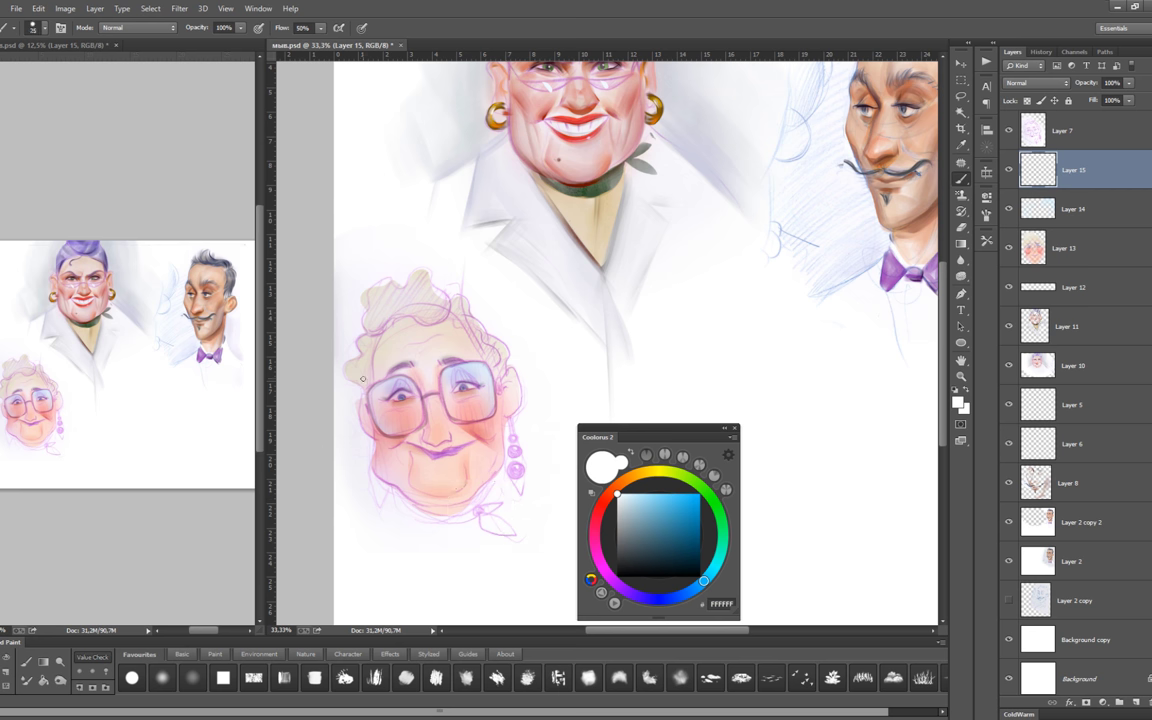
{"action": "key", "text": "l"}
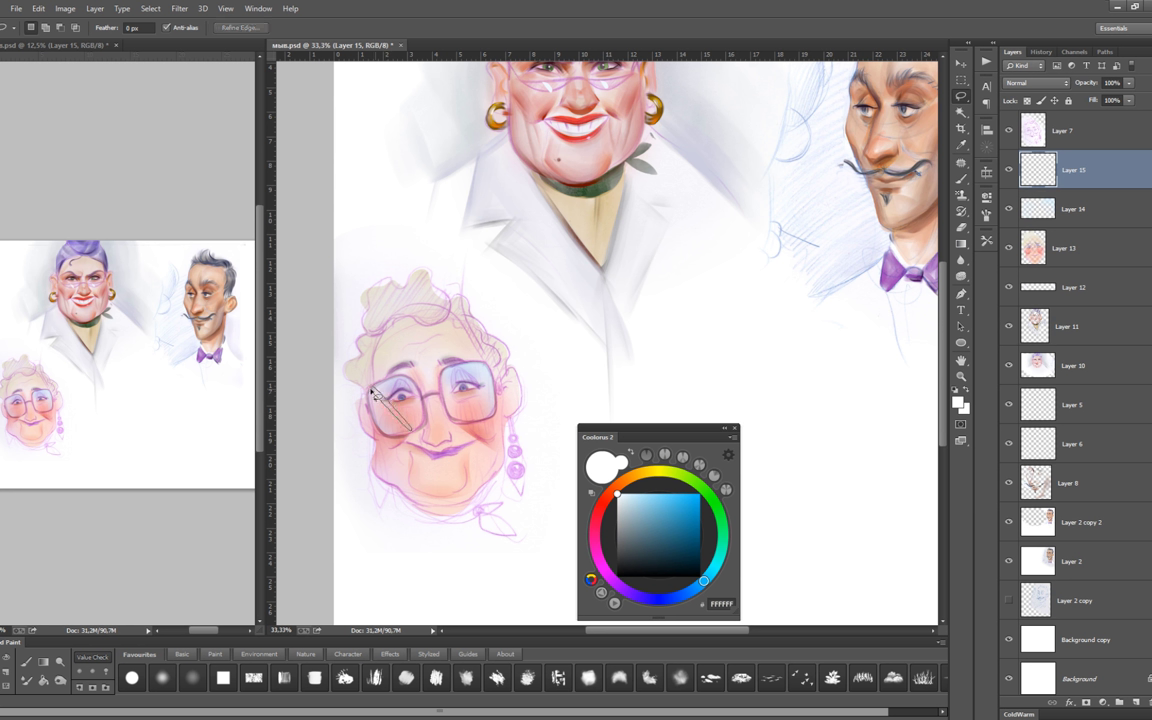
{"action": "mouse_move", "coordinate": [372, 388]}
{"action": "left_mouse_down"}
{"action": "mouse_move", "coordinate": [417, 429]}
{"action": "mouse_move", "coordinate": [445, 373]}
{"action": "left_mouse_up"}
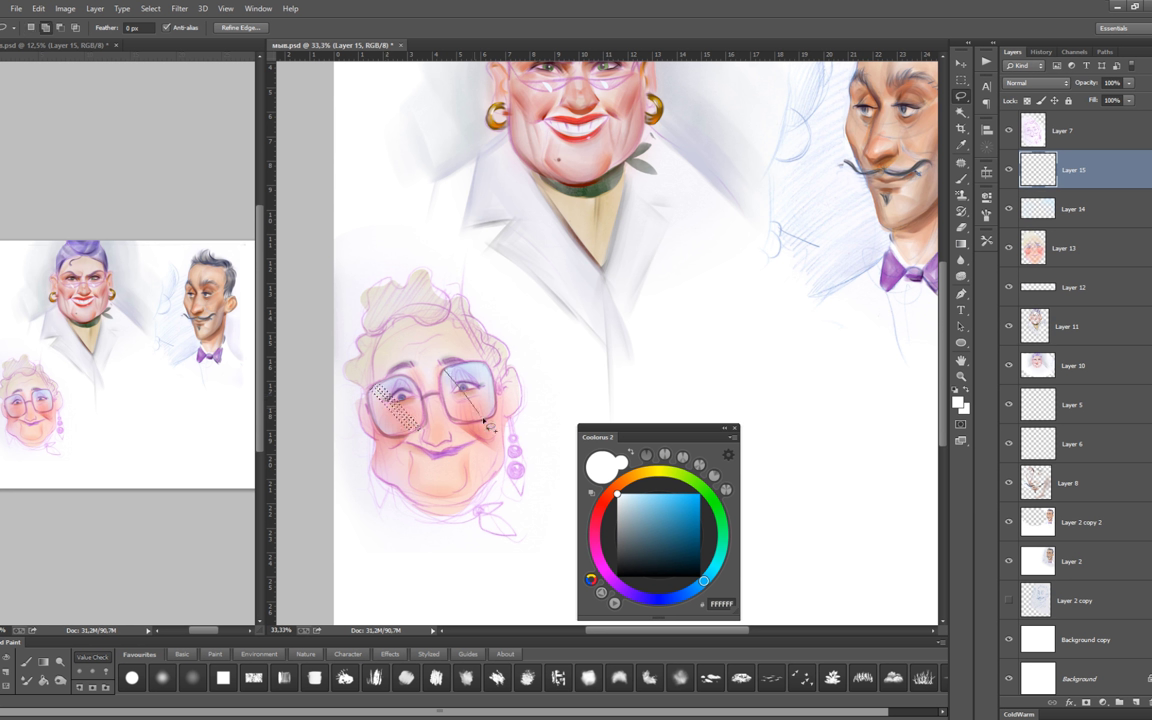
{"action": "key", "text": "b"}
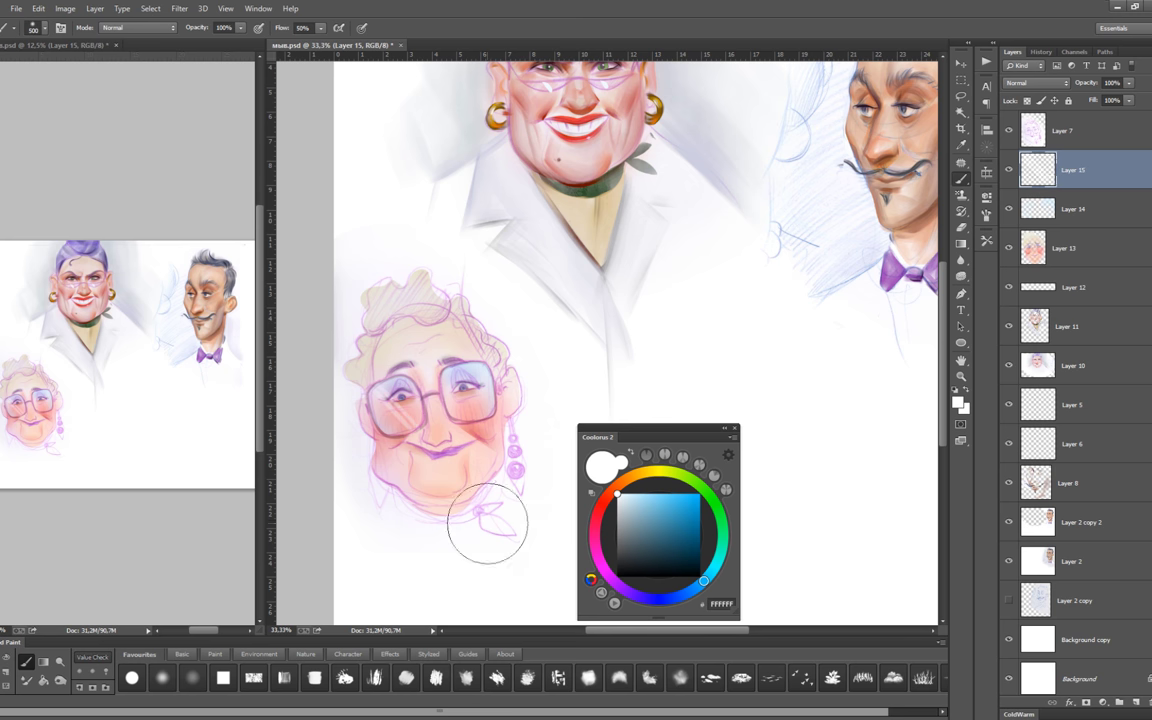
{"action": "key", "text": "l"}
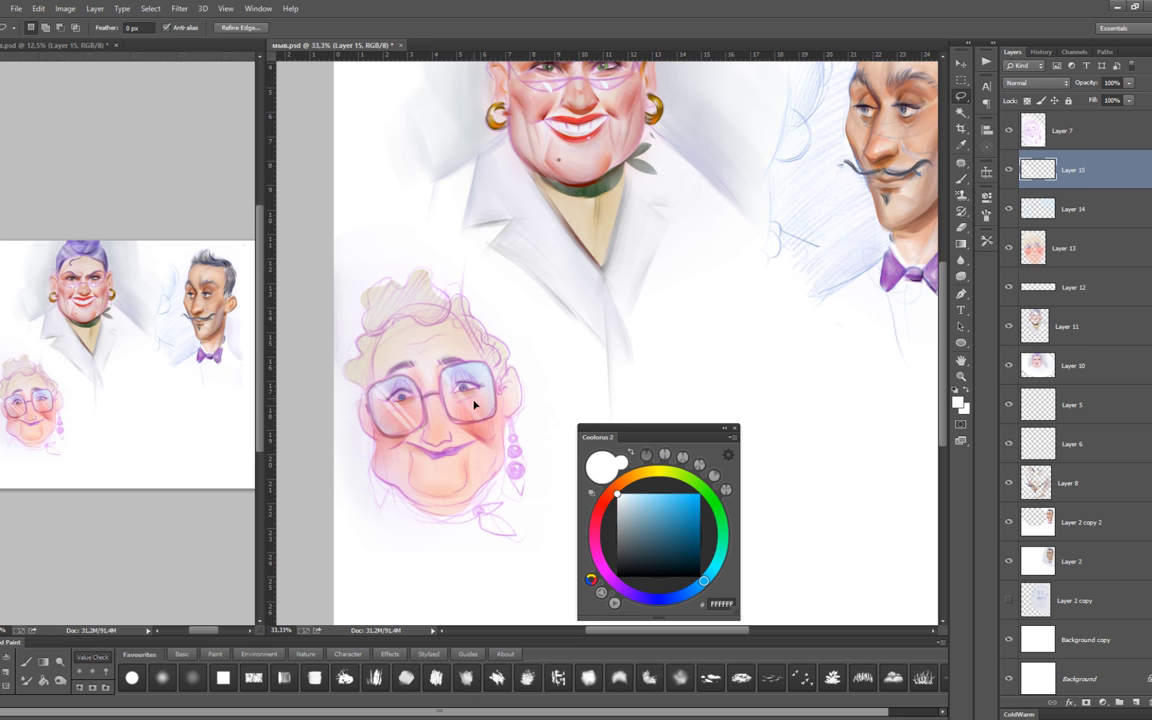
{"action": "key", "text": "e"}
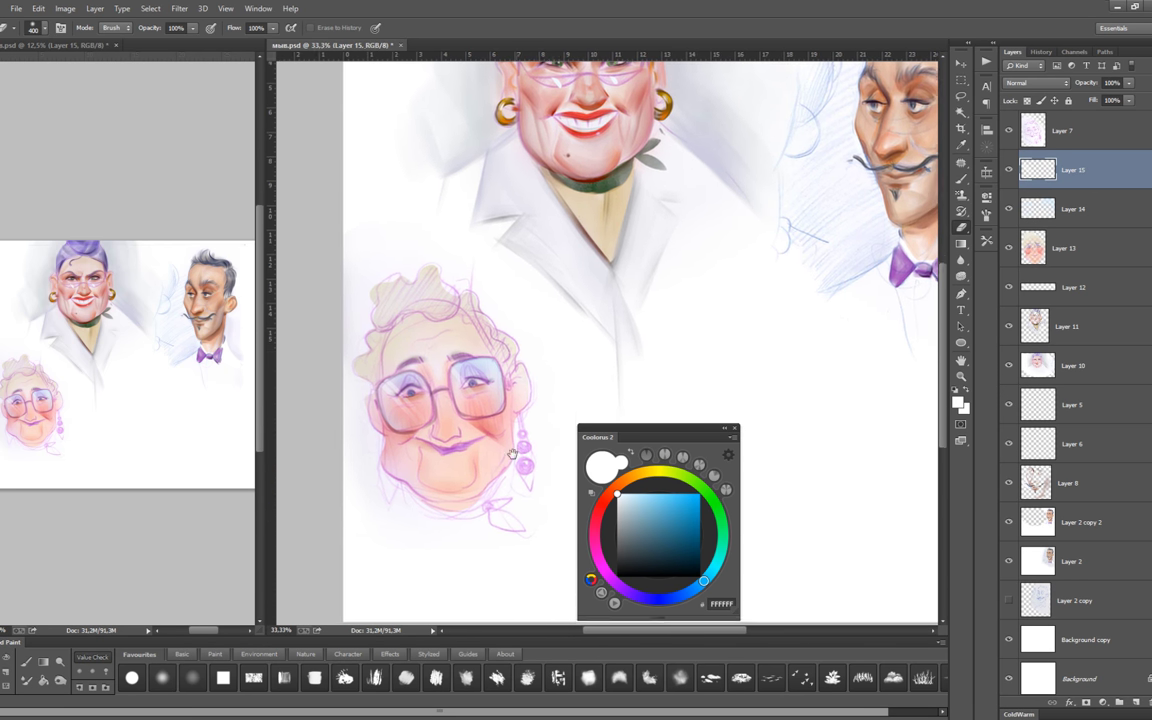
Set Layer 14 to Overlay blend mode and move Layer 13 lower in the stack.
{"action": "left_click", "coordinate": [1037, 209]}
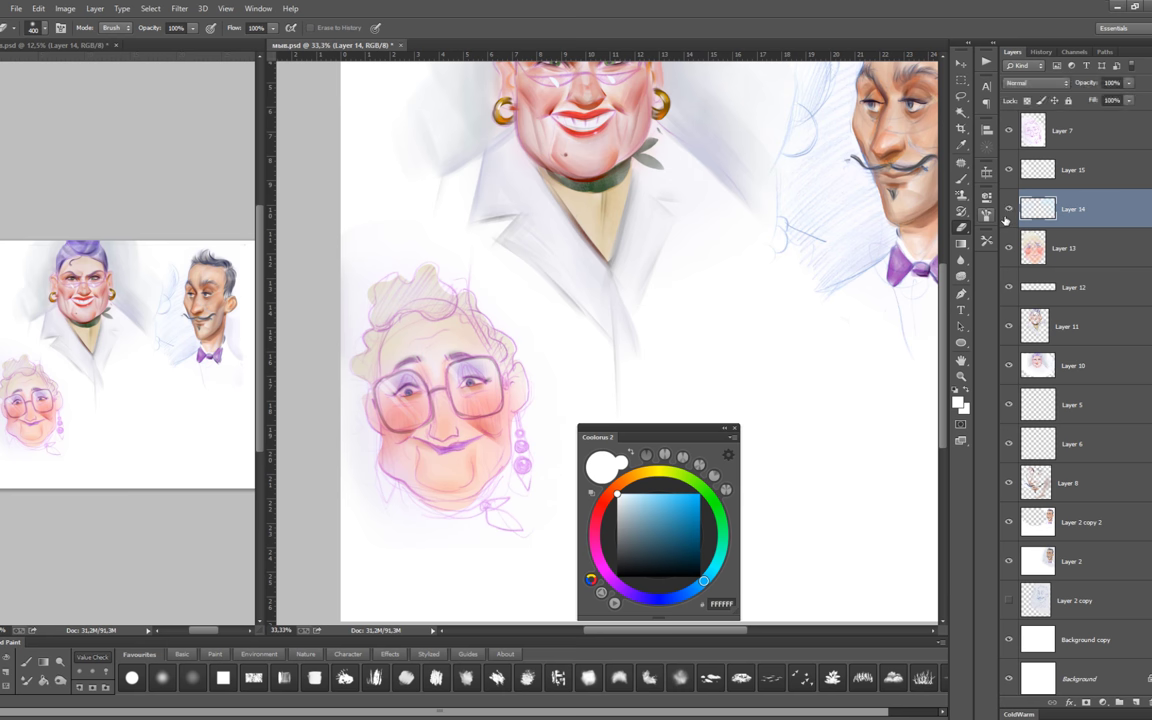
{"action": "left_click", "coordinate": [1012, 83]}
{"action": "left_click", "coordinate": [1016, 250]}
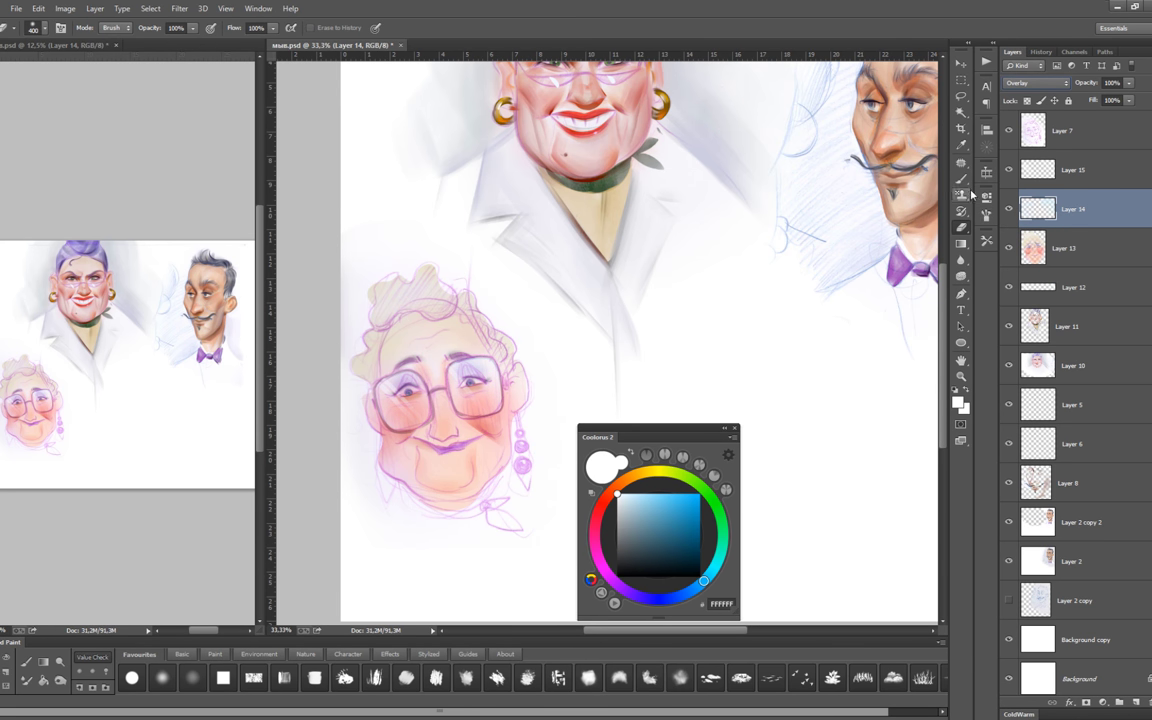
{"action": "left_click_drag", "start_coordinate": [1036, 250], "coordinate": [1030, 270]}
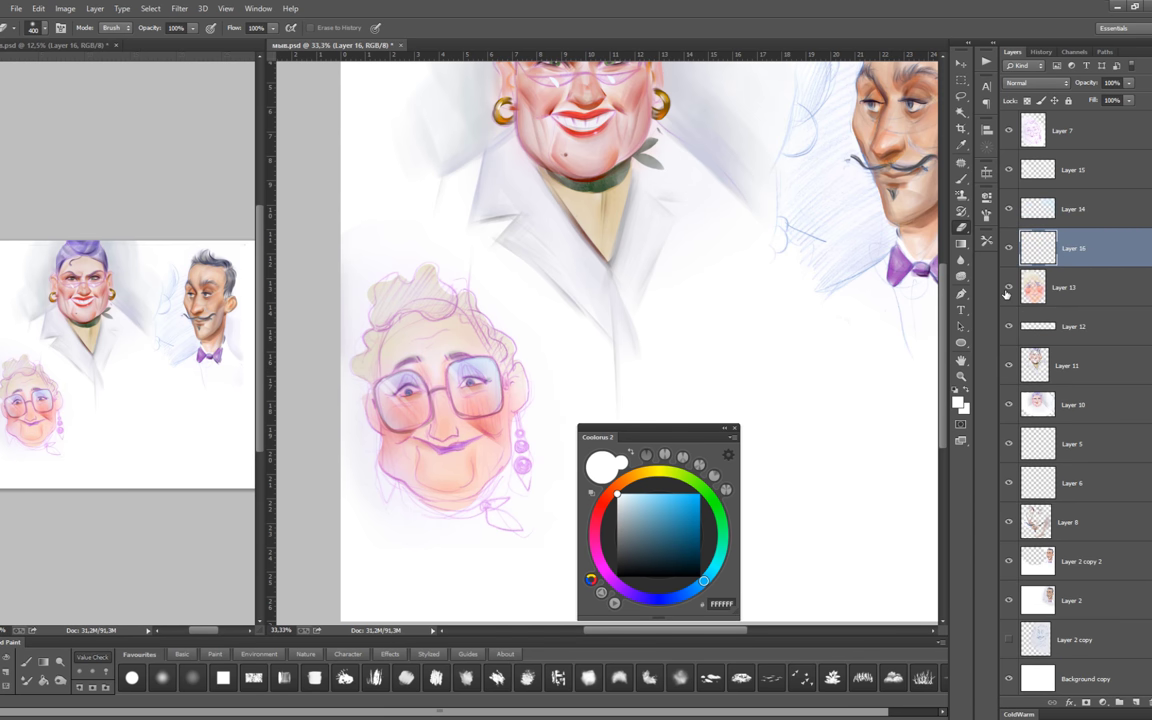
Add Layer 16, choose a different brush preset, and set white as the paint colour.
{"action": "key", "text": "b"}
{"action": "key", "text": "ctrl+shift+alt+n"}
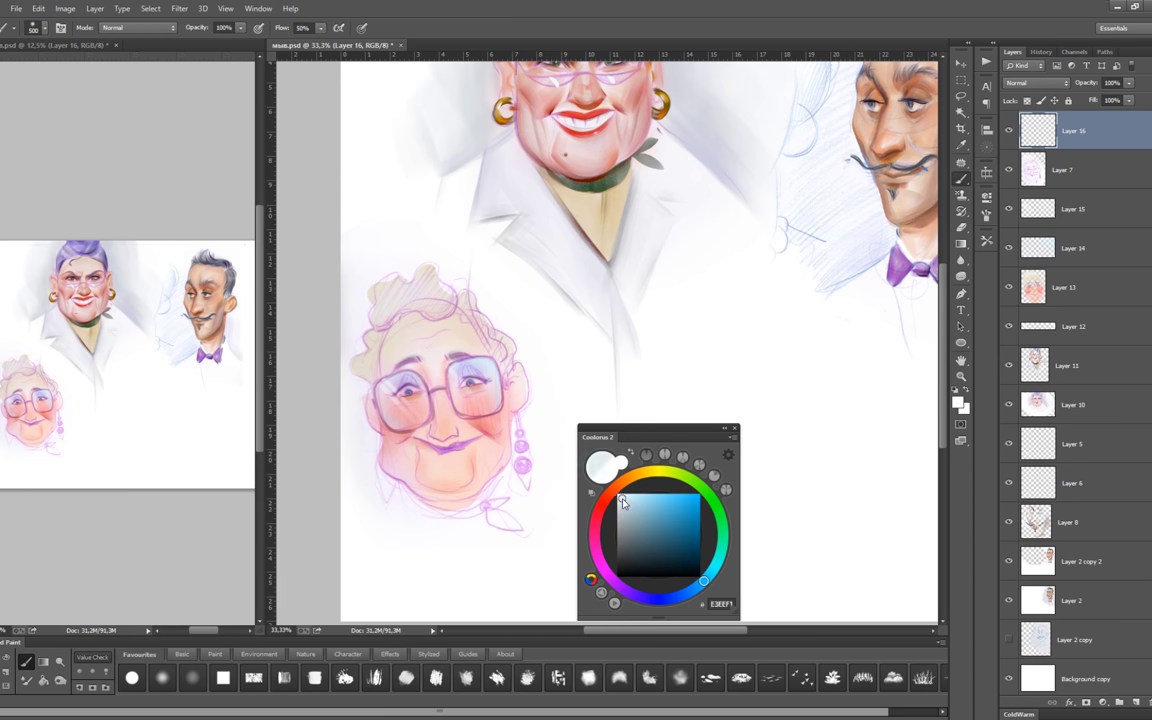
{"action": "left_click", "coordinate": [543, 421], "text": "alt"}
{"action": "key", "text": "bracketleft"}
{"action": "left_click", "coordinate": [985, 242]}
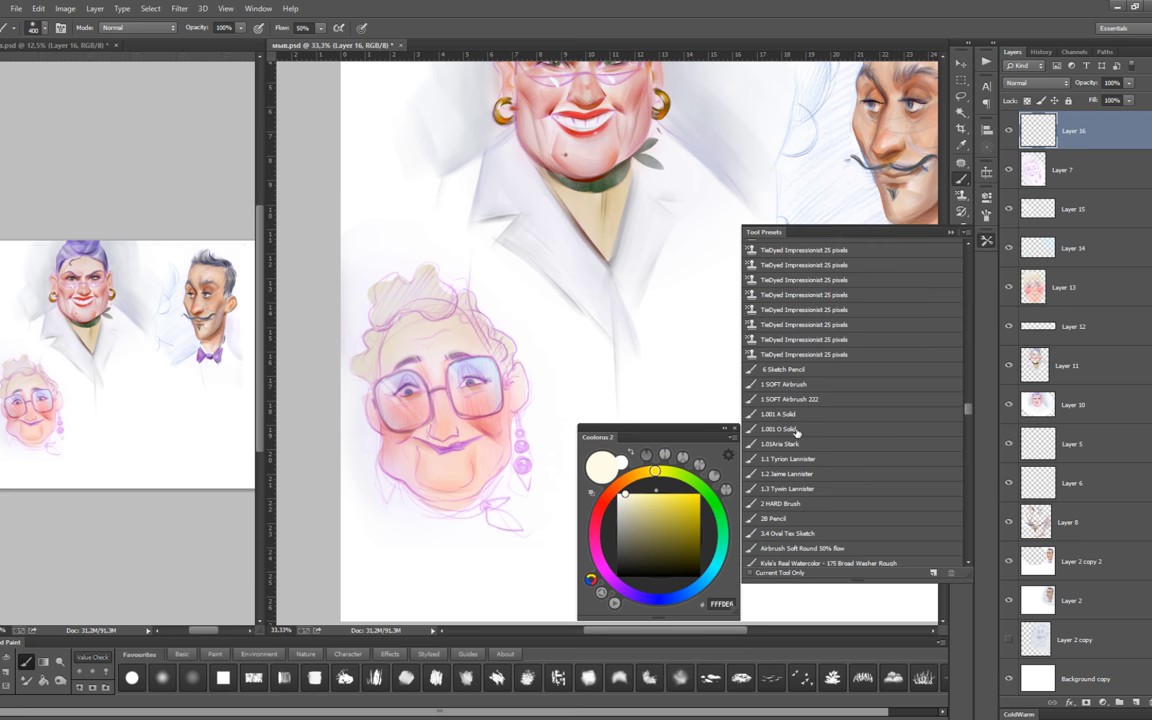
{"action": "left_click", "coordinate": [797, 480]}
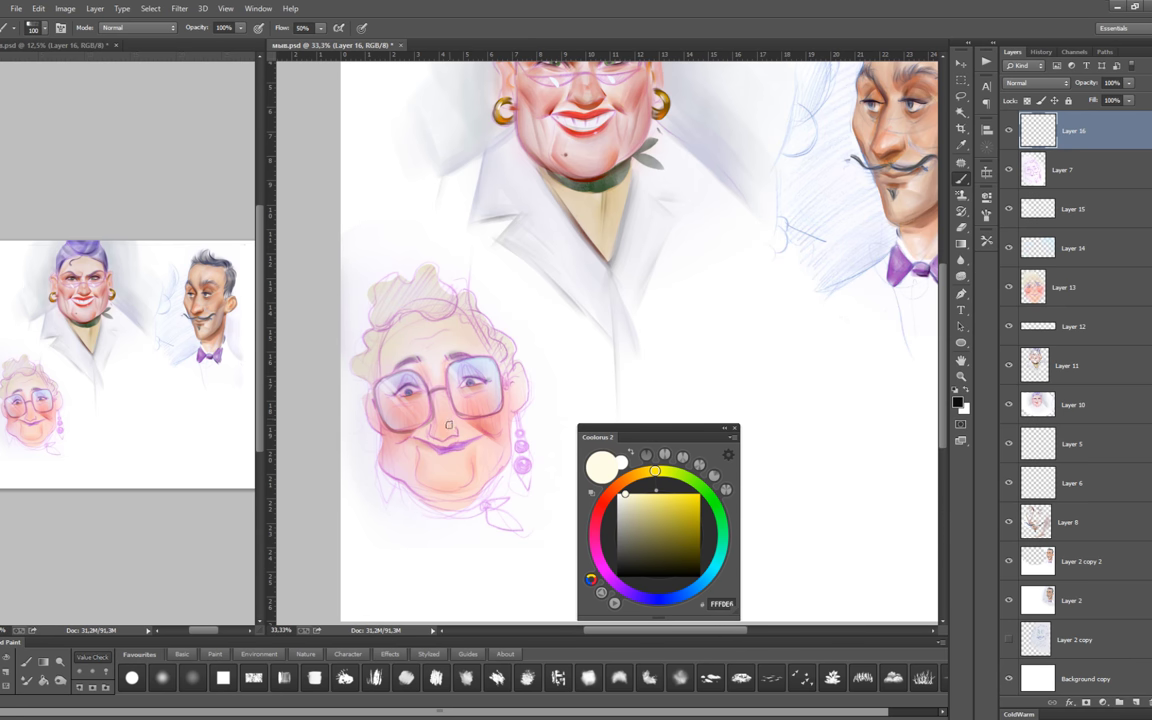
{"action": "key", "text": "d"}
{"action": "key", "text": "x"}
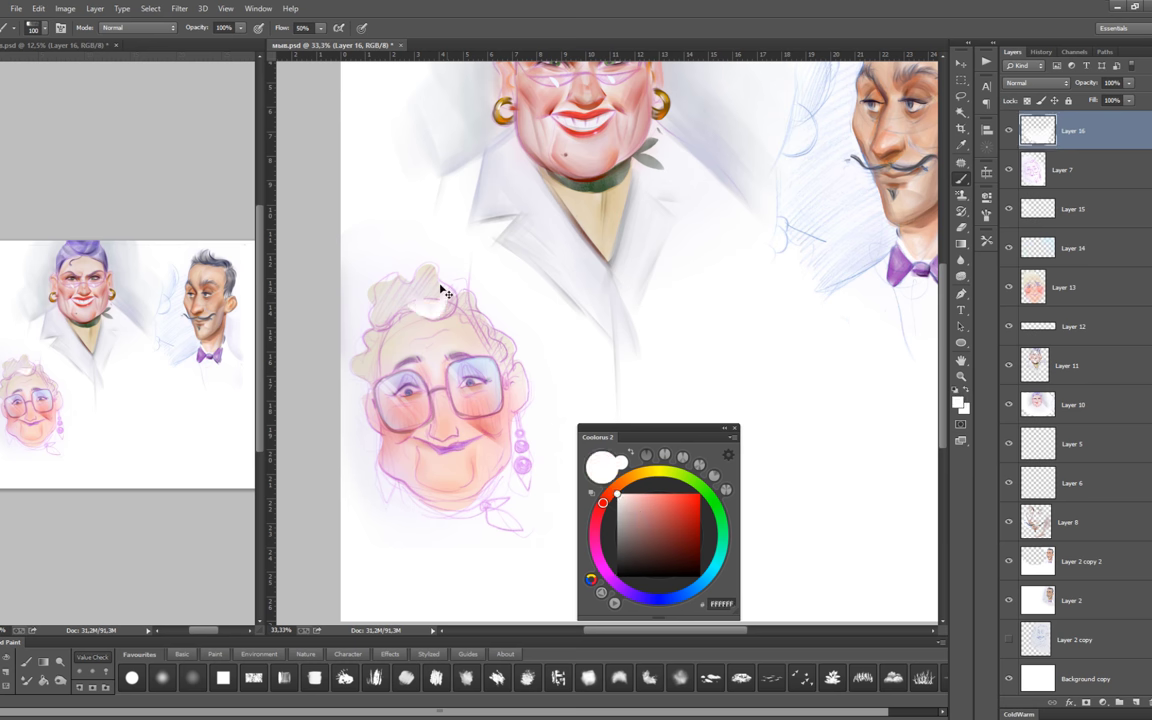
{"action": "key", "text": "bracketleft"}
{"action": "key", "text": "bracketleft"}
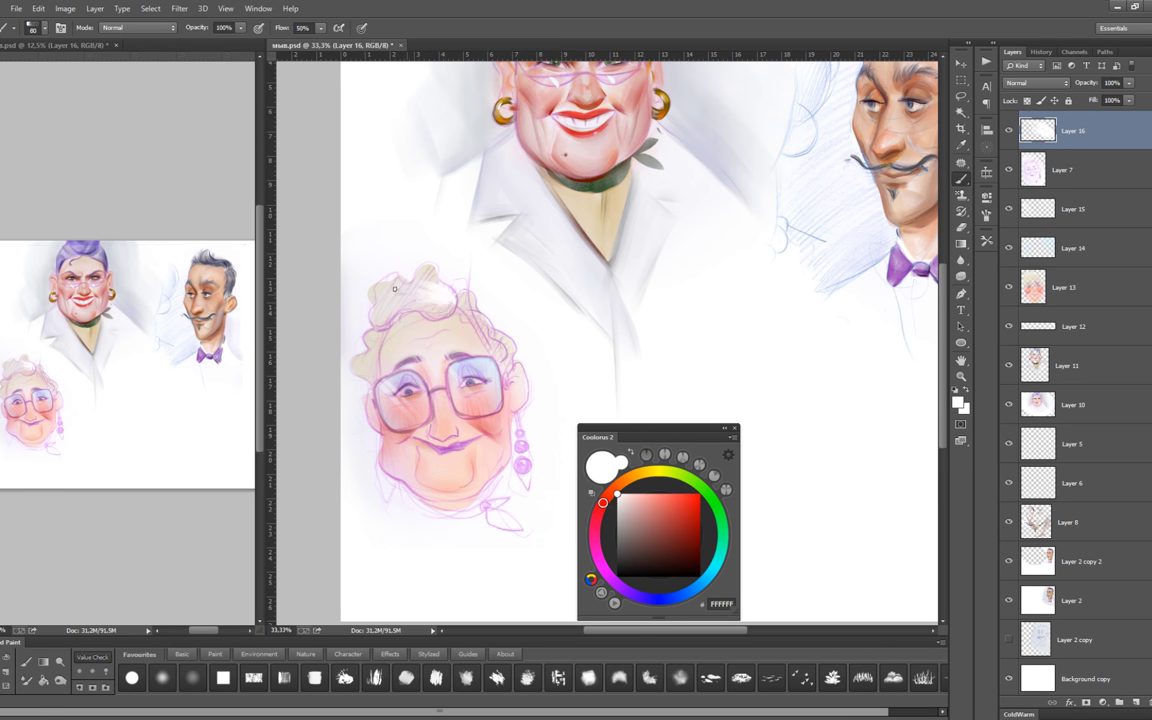
Mix a bright red and paint blush on the right cheek.
{"action": "scroll", "coordinate": [480, 400], "scroll_direction": "up", "scroll_amount": 1}
{"action": "left_click", "coordinate": [520, 440], "text": "alt"}
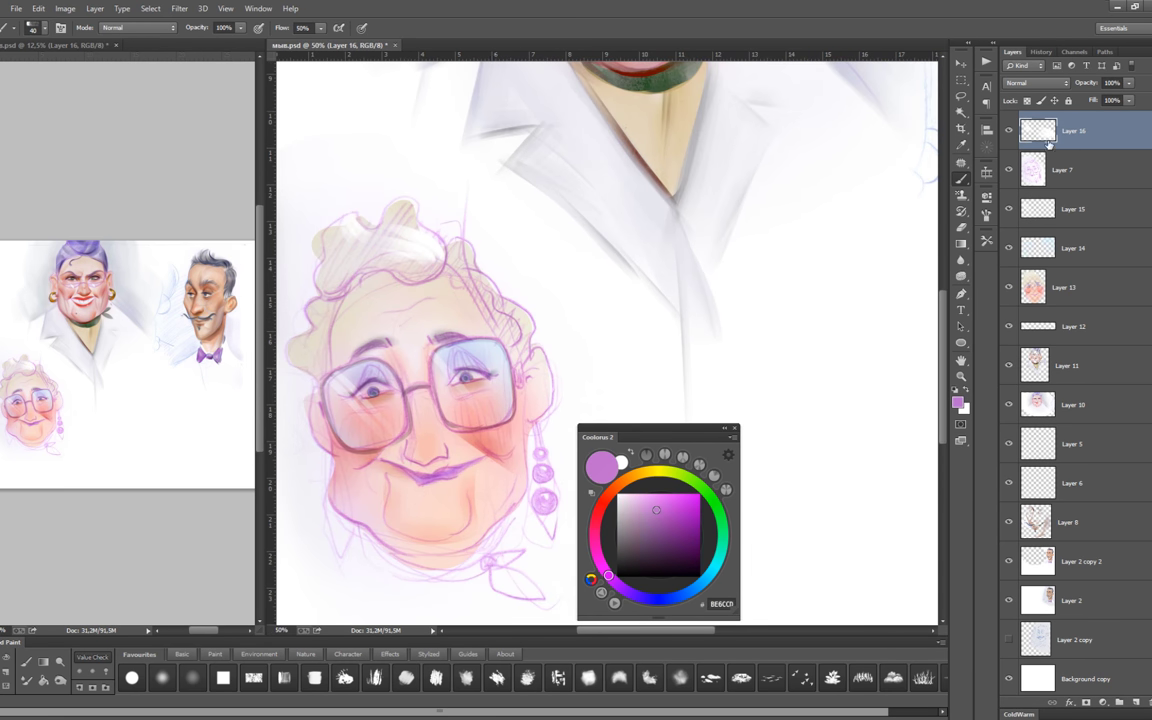
{"action": "left_click", "coordinate": [425, 325], "text": "alt"}
{"action": "left_click", "coordinate": [602, 504]}
{"action": "left_click", "coordinate": [688, 546]}
{"action": "left_click_drag", "start_coordinate": [692, 544], "coordinate": [693, 524]}
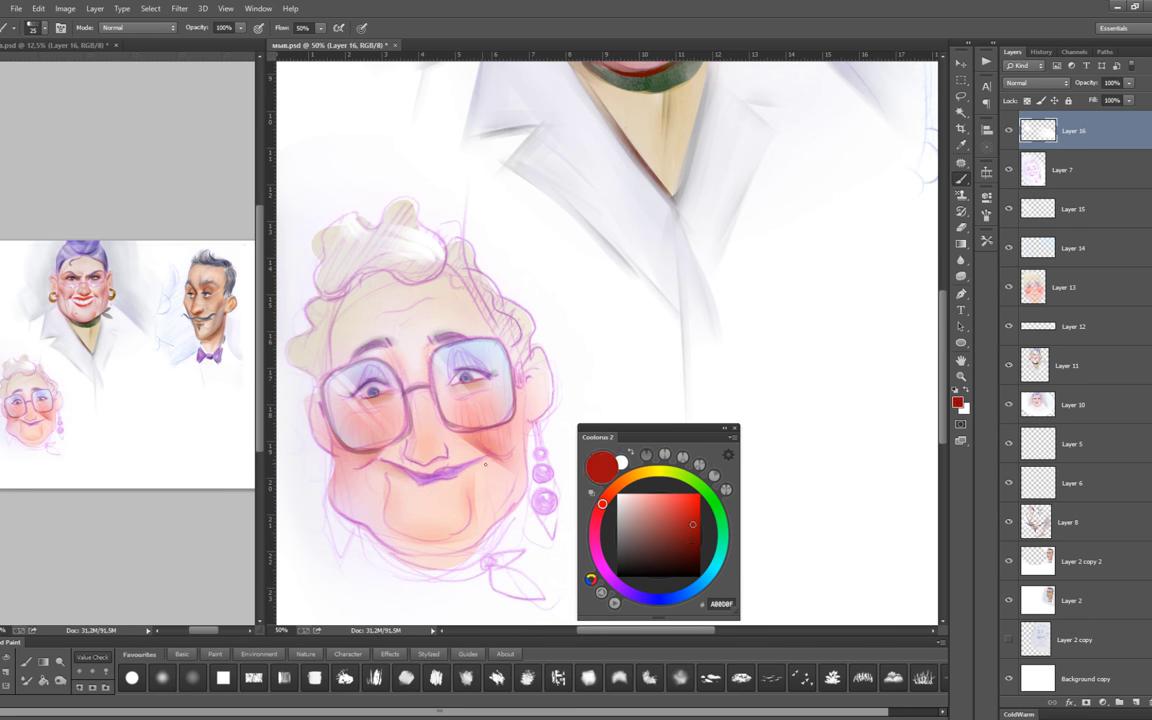
{"action": "key", "text": "bracketright"}
{"action": "key", "text": "bracketright"}
{"action": "key", "text": "bracketright"}
{"action": "left_click_drag", "start_coordinate": [468, 455], "coordinate": [517, 462]}
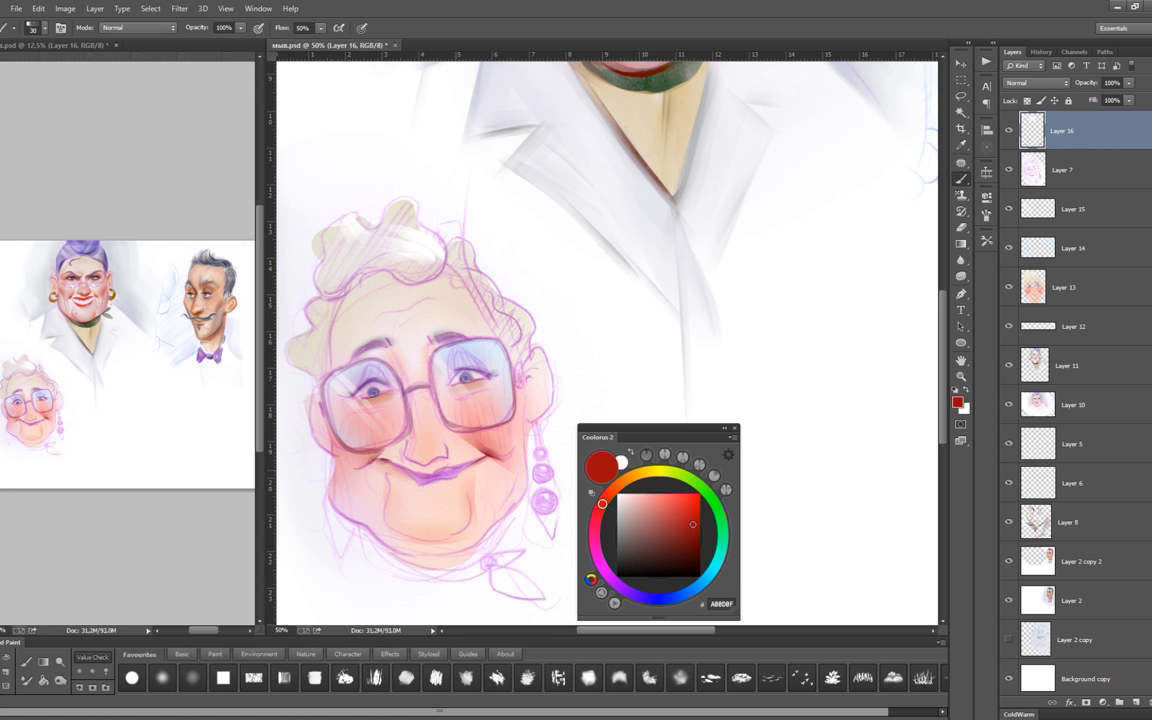
Try dark red on the lips, undo it, and pick a deep purple instead.
{"action": "mouse_move", "coordinate": [434, 470]}
{"action": "left_mouse_down"}
{"action": "mouse_move", "coordinate": [458, 466]}
{"action": "mouse_move", "coordinate": [442, 472]}
{"action": "left_mouse_up"}
{"action": "key", "text": "ctrl+alt+z"}
{"action": "key", "text": "ctrl+alt+z"}
{"action": "left_click_drag", "start_coordinate": [602, 503], "coordinate": [594, 538]}
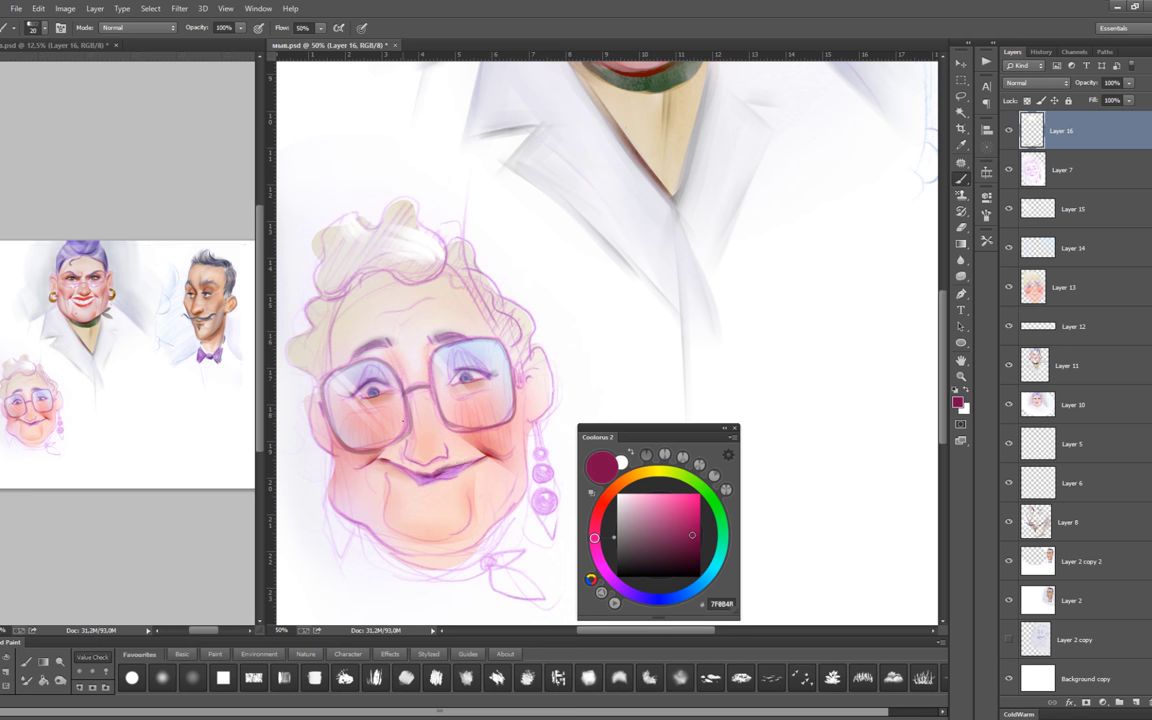
{"action": "left_click", "coordinate": [541, 420], "text": "alt"}
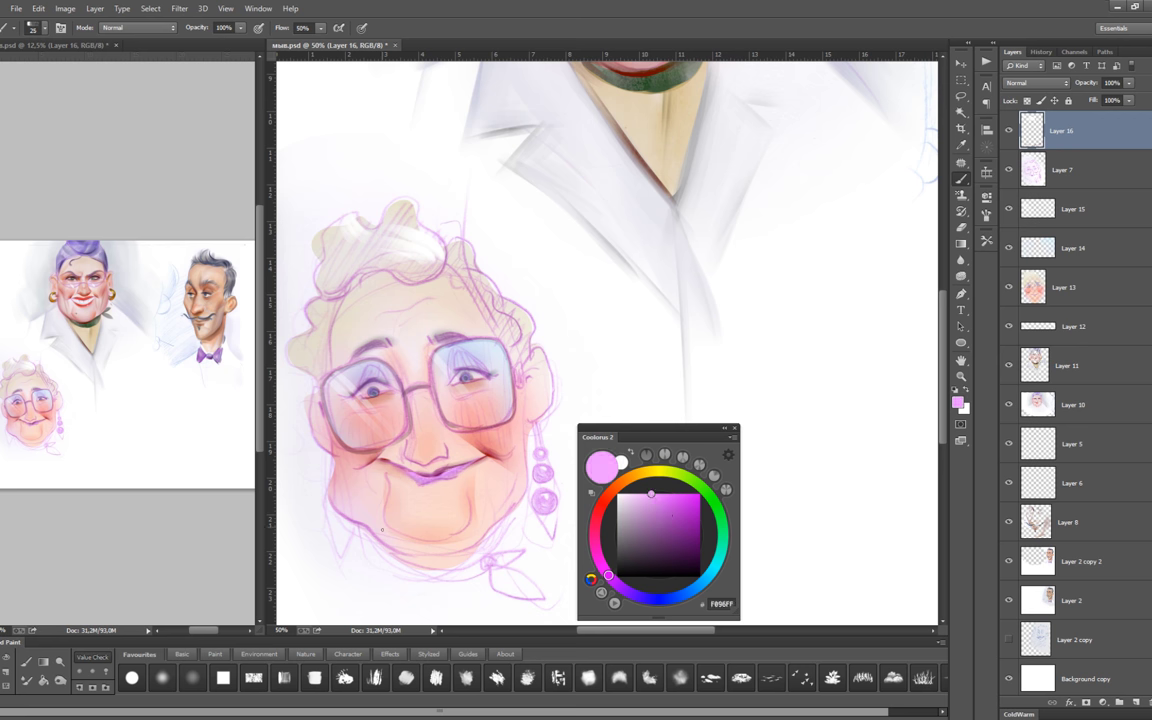
{"action": "left_click", "coordinate": [432, 478], "text": "alt"}
{"action": "scroll", "coordinate": [432, 494], "scroll_direction": "up", "scroll_amount": 1}
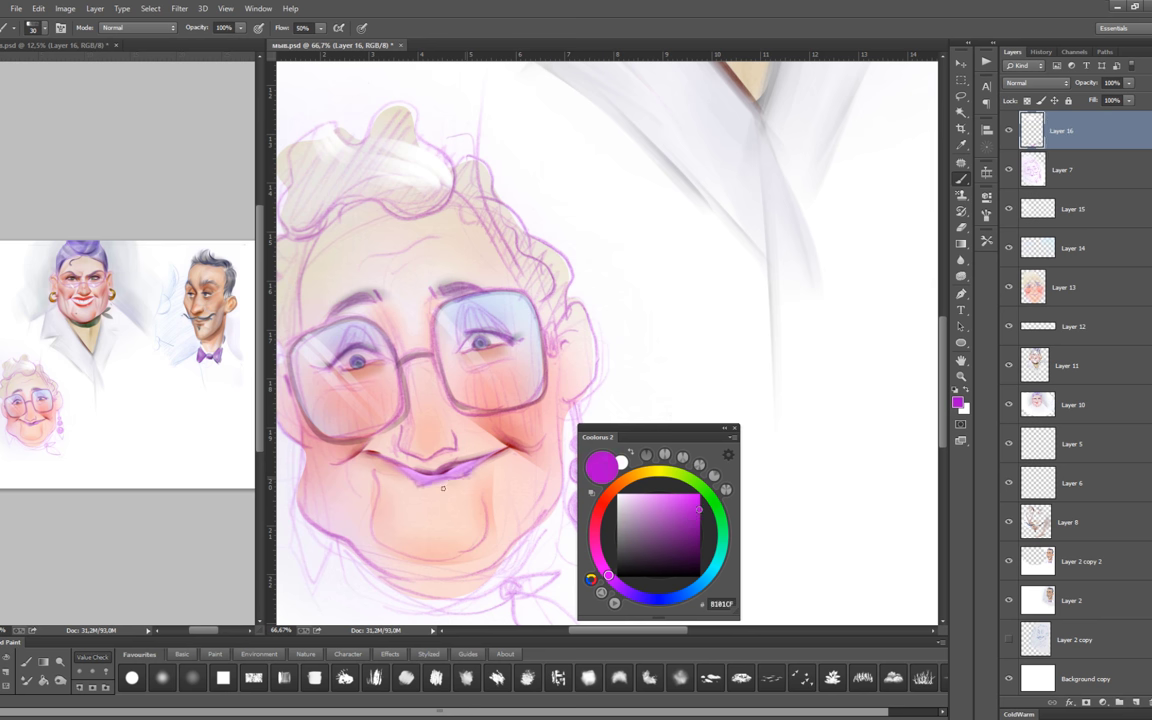
Paint the lips darker magenta and sample the red from the cheek.
{"action": "left_click", "coordinate": [541, 420], "text": "alt"}
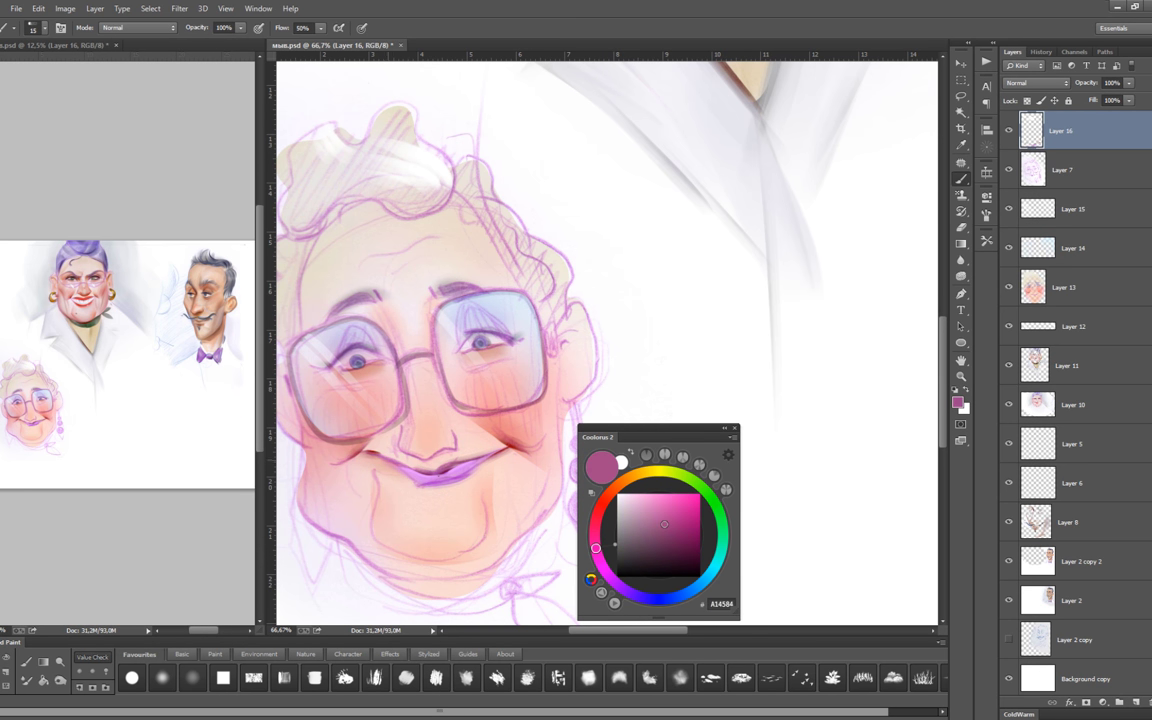
{"action": "left_click_drag", "start_coordinate": [690, 528], "coordinate": [700, 521]}
{"action": "left_click_drag", "start_coordinate": [340, 420], "coordinate": [390, 421]}
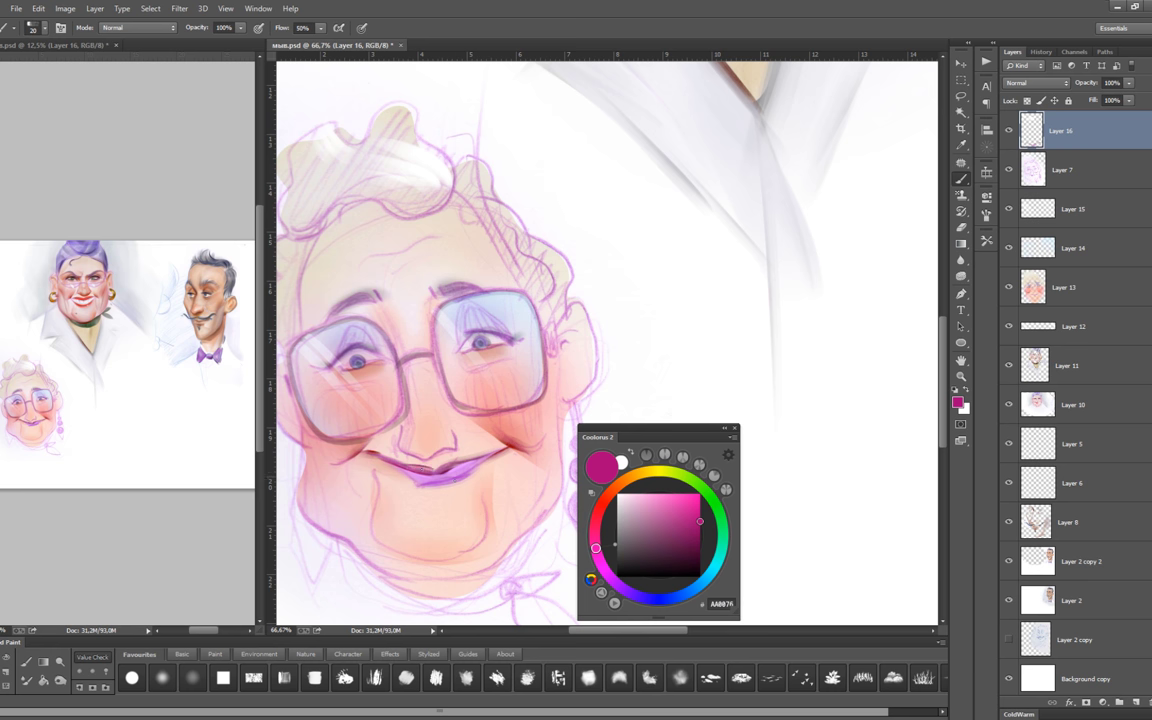
{"action": "left_click", "coordinate": [360, 411], "text": "alt"}
{"action": "key", "text": "bracketright"}
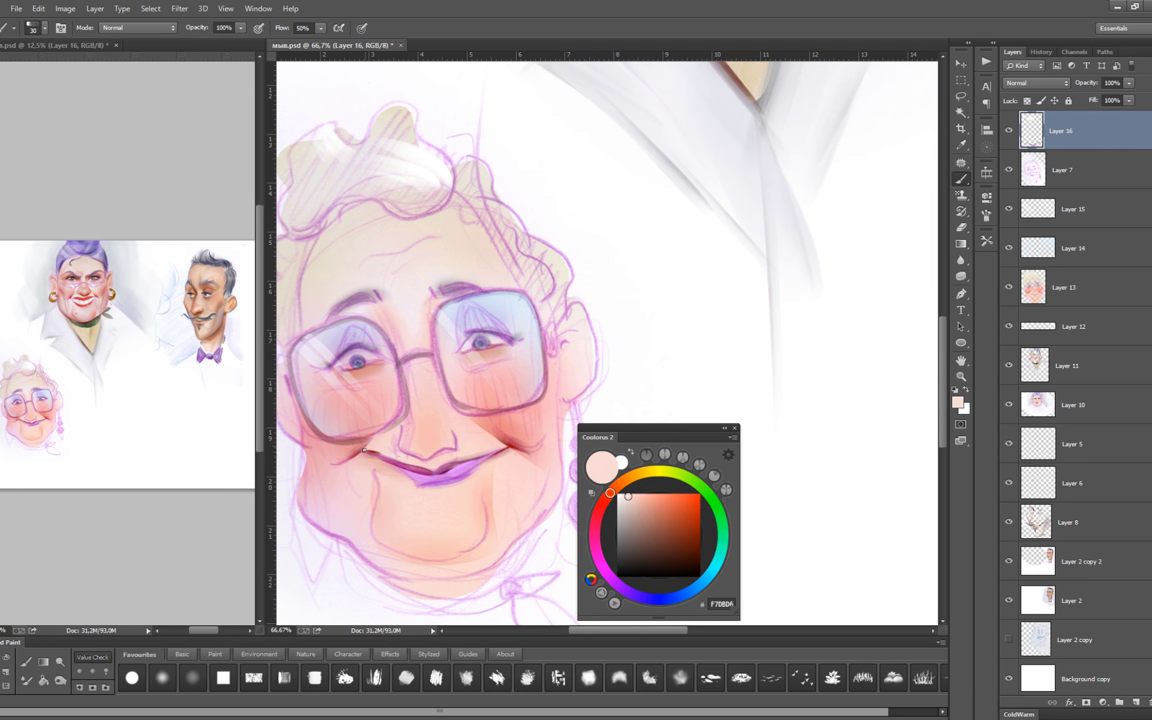
{"action": "left_click", "coordinate": [514, 440], "text": "alt"}
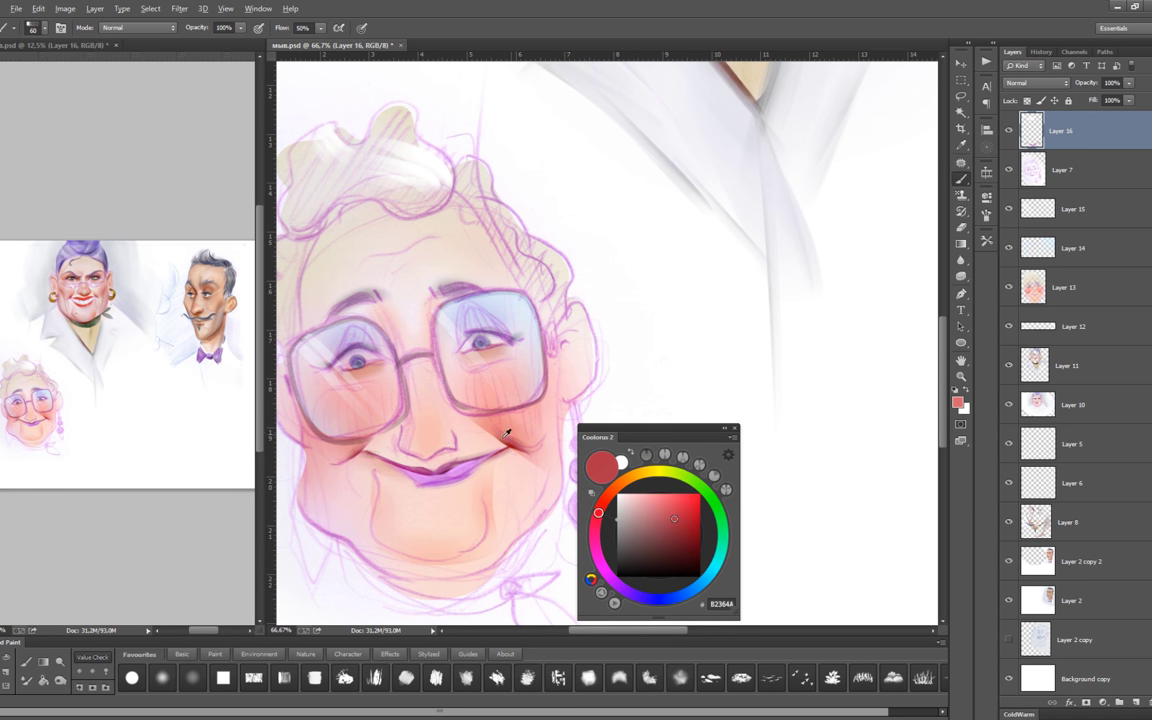
Zoom out to view the whole caricature sheet and move the colour wheel aside.
{"action": "key", "text": "ctrl+minus"}
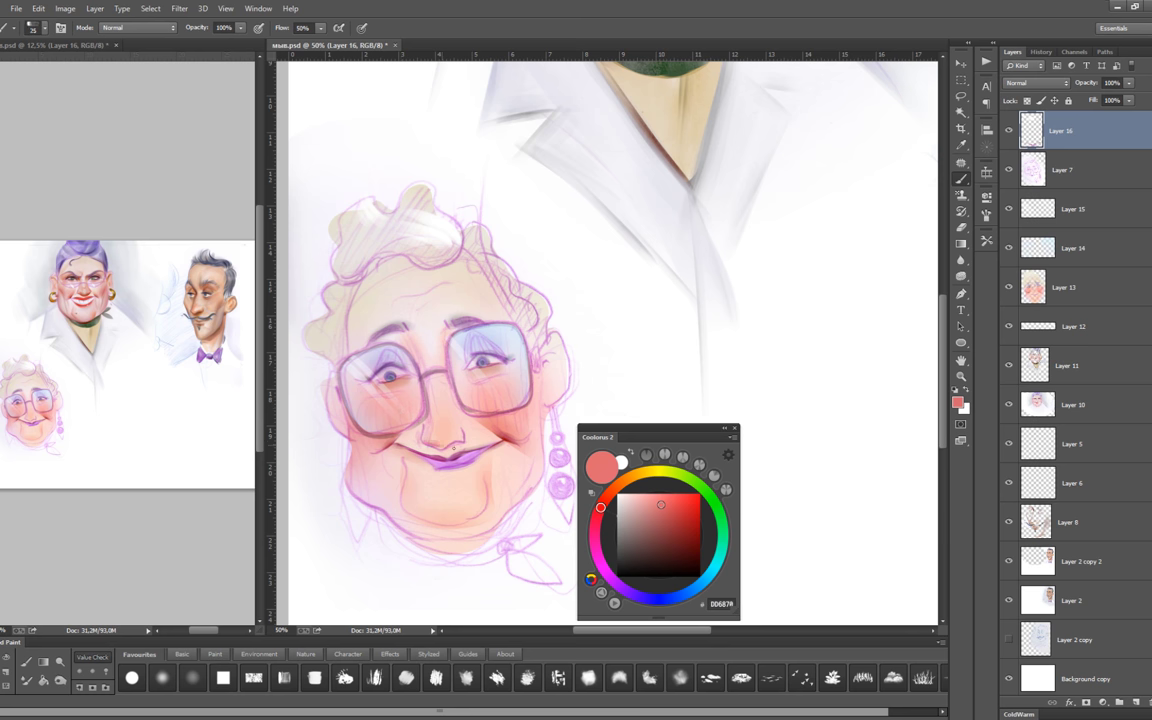
{"action": "key", "text": "ctrl+minus"}
{"action": "key", "text": "ctrl+minus"}
{"action": "key", "text": "ctrl+minus"}
{"action": "left_click_drag", "start_coordinate": [705, 452], "coordinate": [847, 480]}
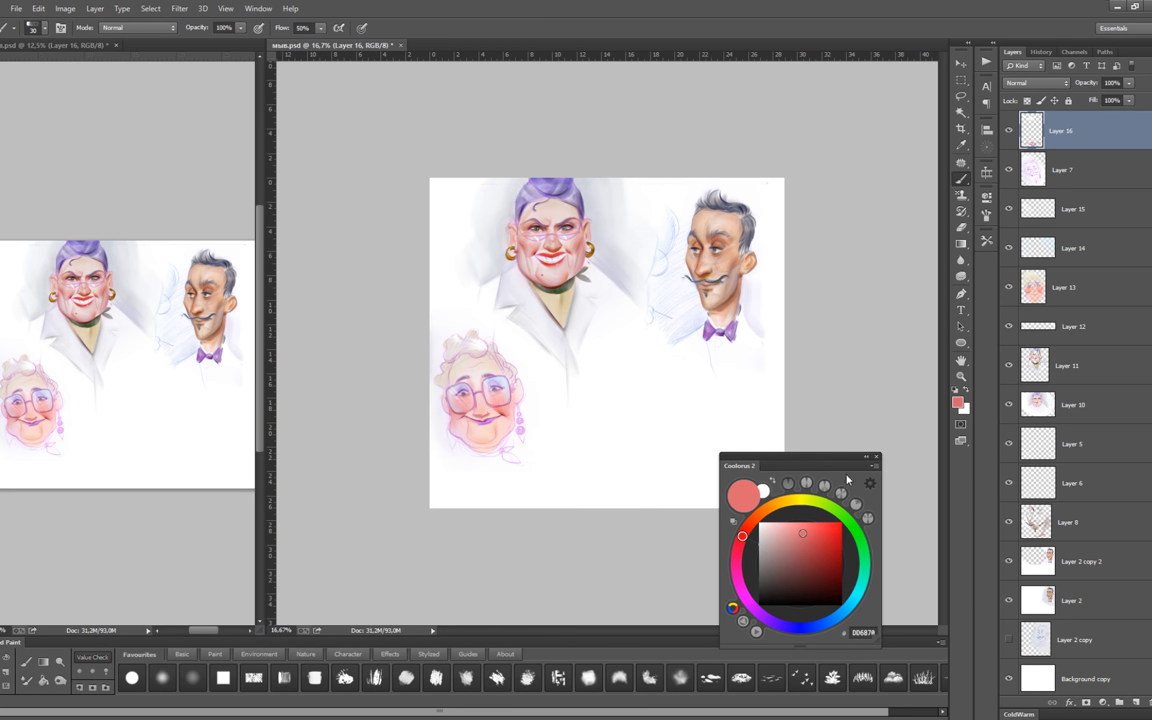